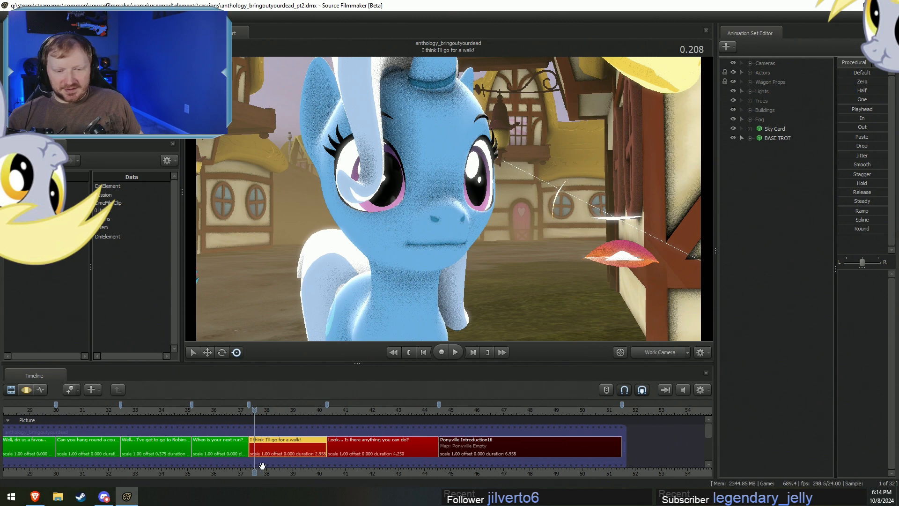
Switch the viewport to the main camera and play the "I think I'll go for a walk!" shot from its start.
{"action": "scroll", "coordinate": [262, 465], "scroll_direction": "up", "scroll_amount": 4}
{"action": "middle_click_drag", "start_coordinate": [305, 478], "coordinate": [161, 475]}
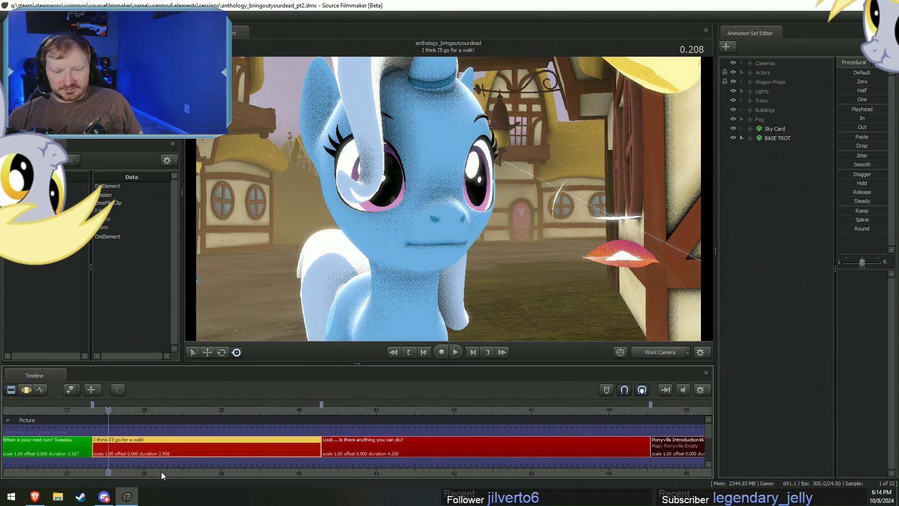
{"action": "left_click", "coordinate": [93, 410]}
{"action": "left_click", "coordinate": [655, 354]}
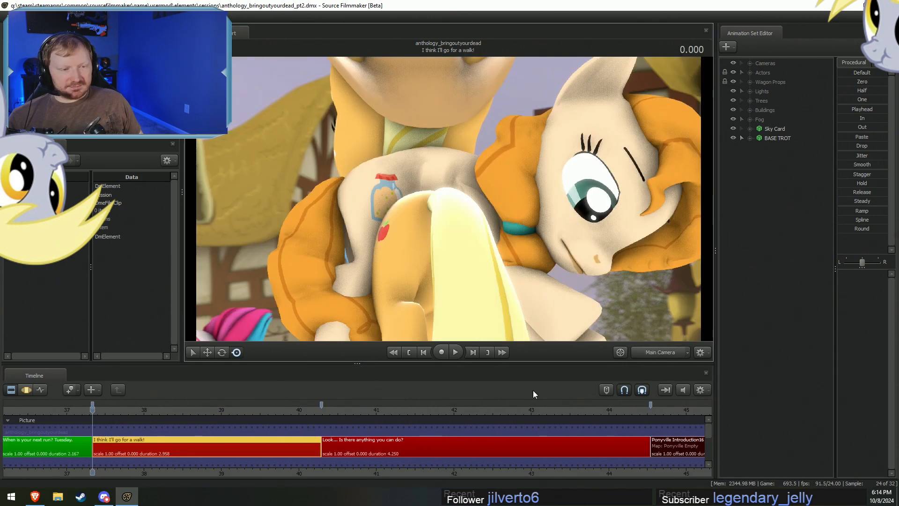
{"action": "key", "text": "space"}
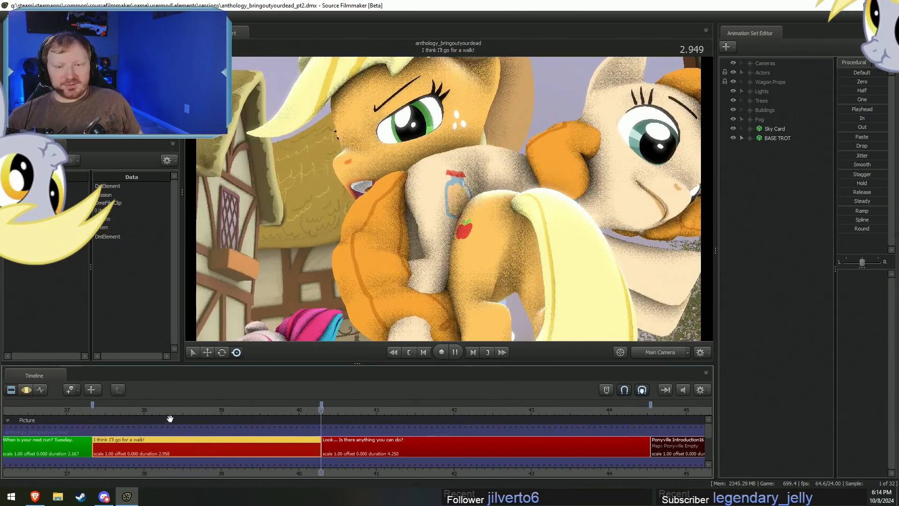
{"action": "left_click", "coordinate": [96, 410]}
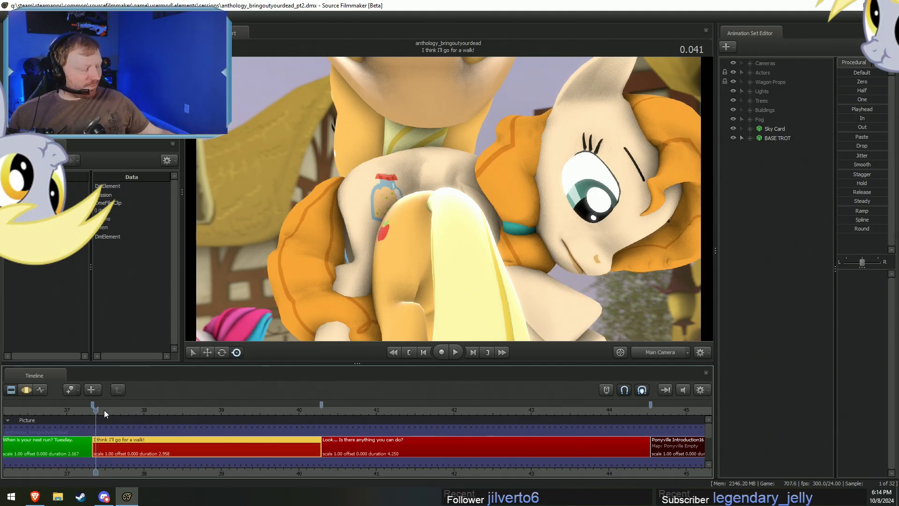
{"action": "left_click", "coordinate": [112, 409]}
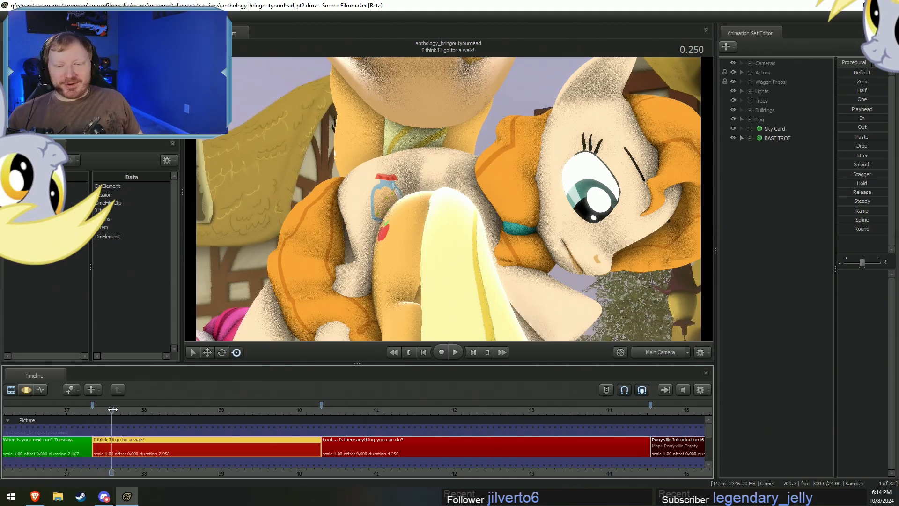
Play back the preceding "When is your next run? Tuesday." shot to review its animation.
{"action": "scroll", "coordinate": [110, 412], "scroll_direction": "down", "scroll_amount": 3}
{"action": "scroll", "coordinate": [111, 412], "scroll_direction": "down", "scroll_amount": 1}
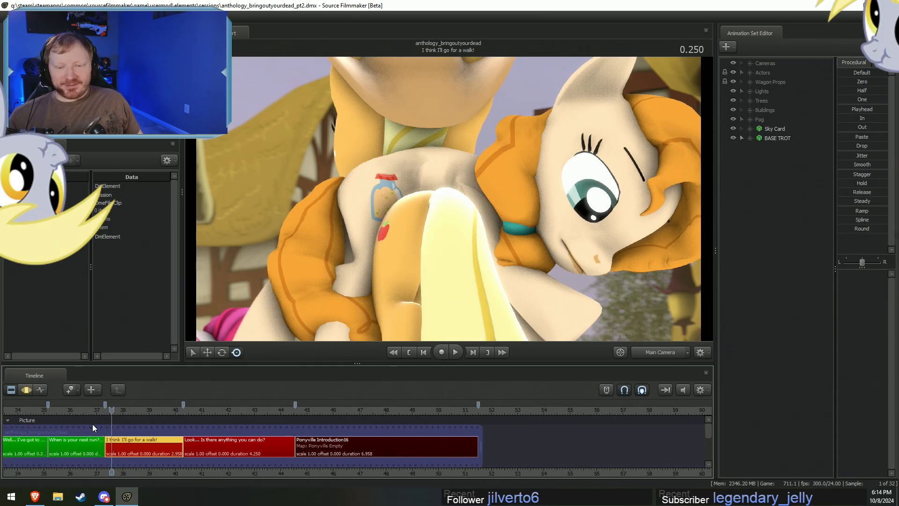
{"action": "left_click", "coordinate": [50, 412]}
{"action": "key", "text": "space"}
{"action": "key", "text": "space"}
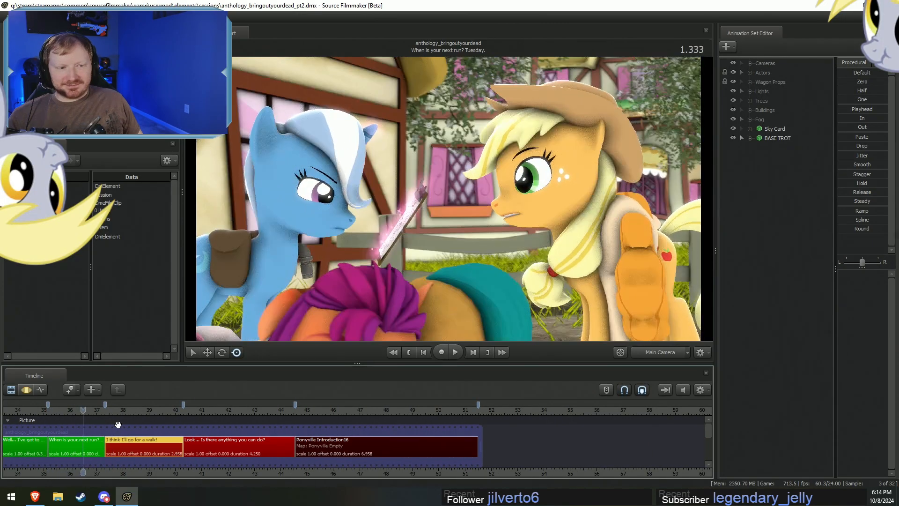
{"action": "middle_click_drag", "start_coordinate": [77, 428], "coordinate": [291, 417]}
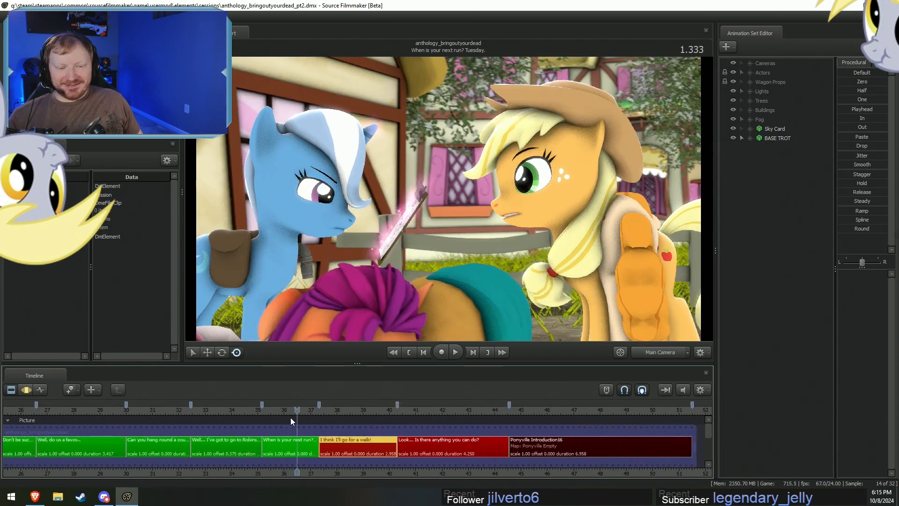
{"action": "key", "text": "space"}
{"action": "key", "text": "space"}
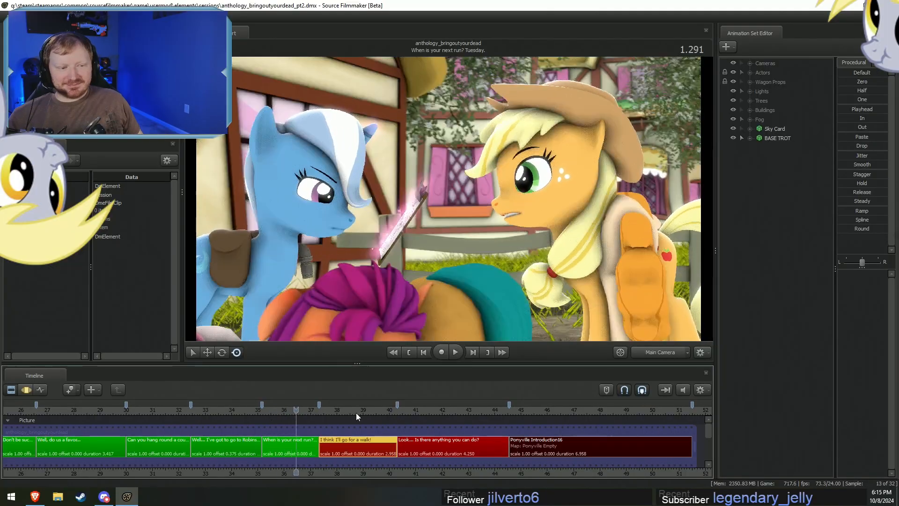
{"action": "left_click", "coordinate": [271, 411]}
{"action": "key", "text": "space"}
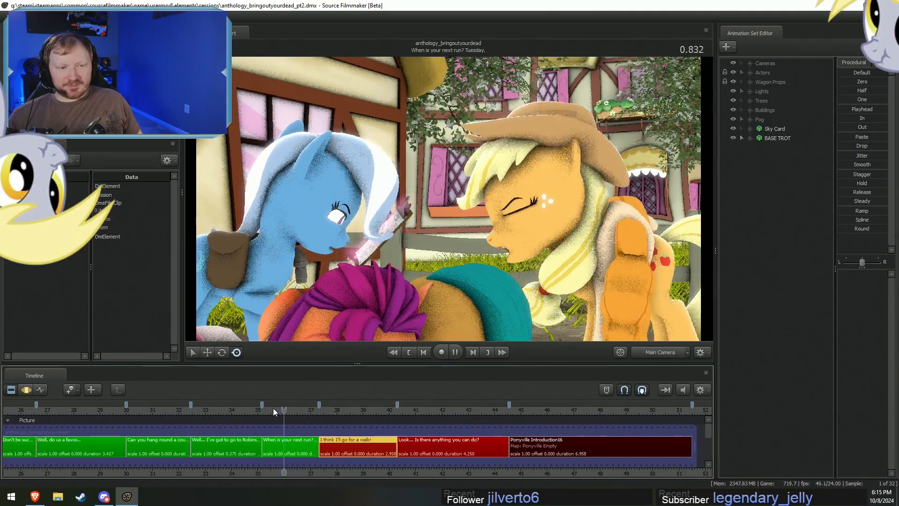
{"action": "key", "text": "space"}
Play and scrub through the "Well... I've got to go to Robinson's..." shot.
{"action": "left_click", "coordinate": [194, 413]}
{"action": "key", "text": "space"}
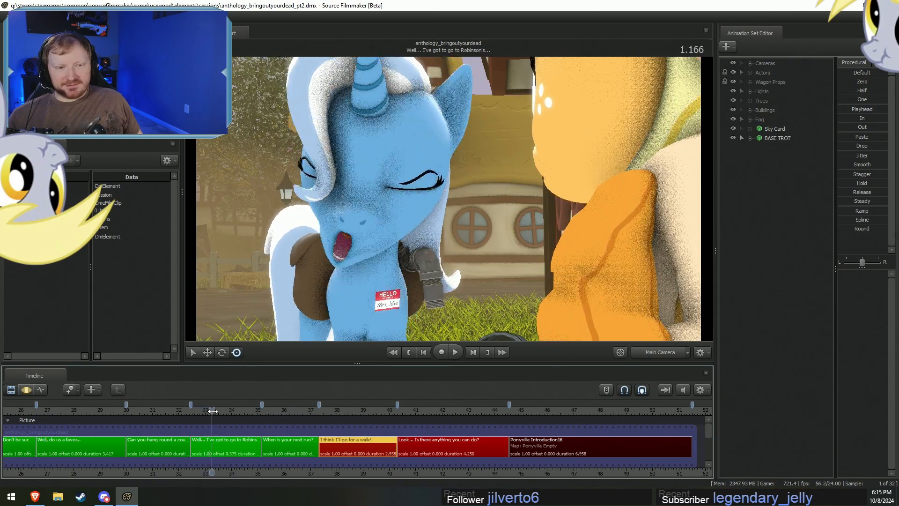
{"action": "left_click", "coordinate": [205, 410]}
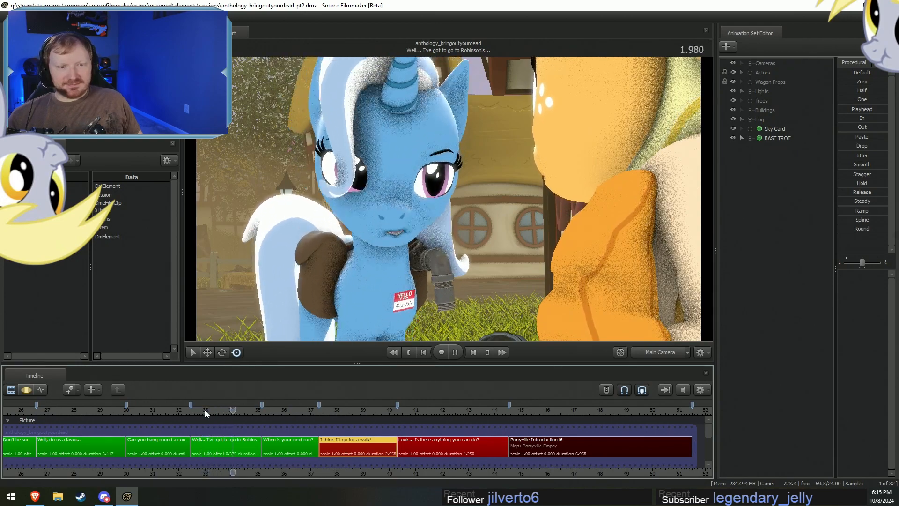
{"action": "key", "text": "space"}
{"action": "left_click", "coordinate": [199, 412]}
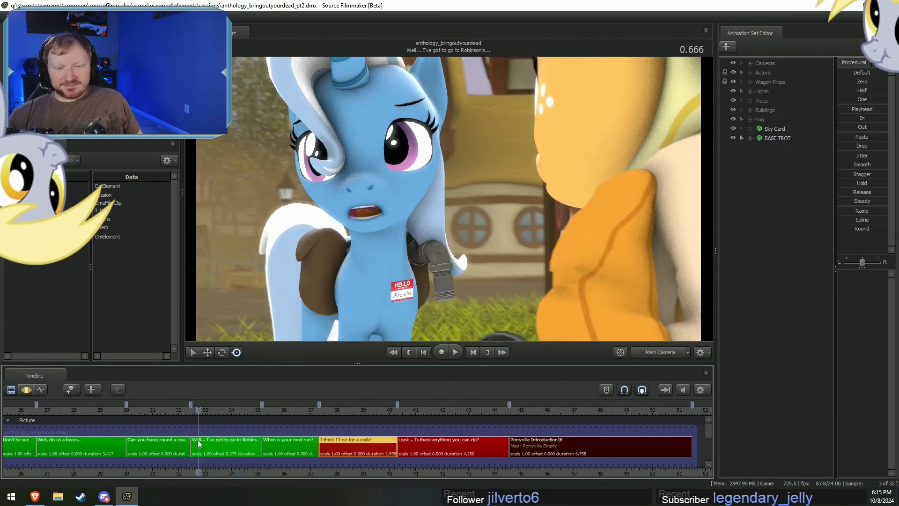
Play the sequence from the start of the "I'm Not Dead" shot into the Ponyville Introduction16 shot.
{"action": "middle_click_drag", "start_coordinate": [181, 471], "coordinate": [397, 444]}
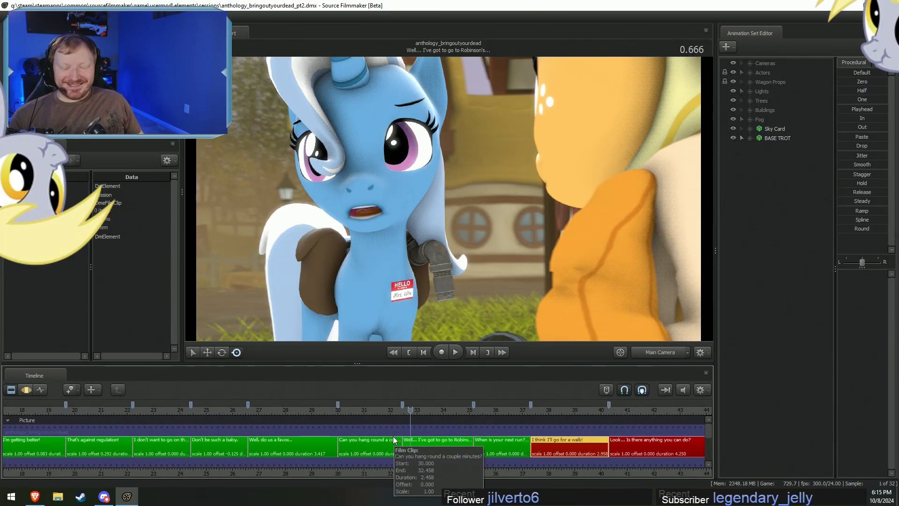
{"action": "scroll", "coordinate": [375, 439], "scroll_direction": "down", "scroll_amount": 5}
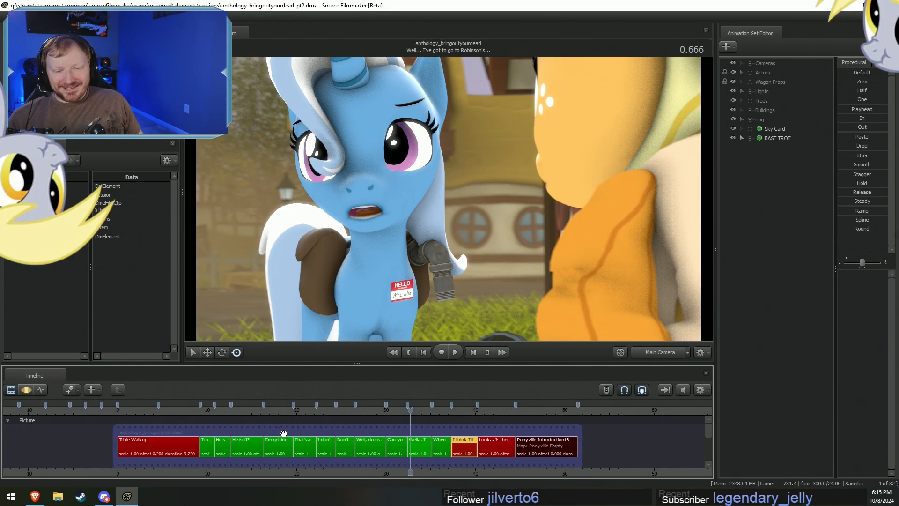
{"action": "left_click", "coordinate": [200, 410]}
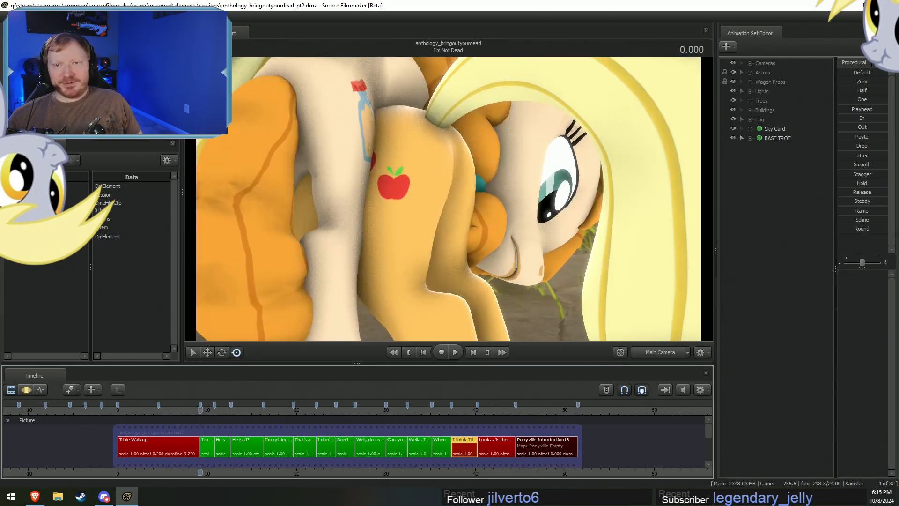
{"action": "mouse_move", "coordinate": [145, 76]}
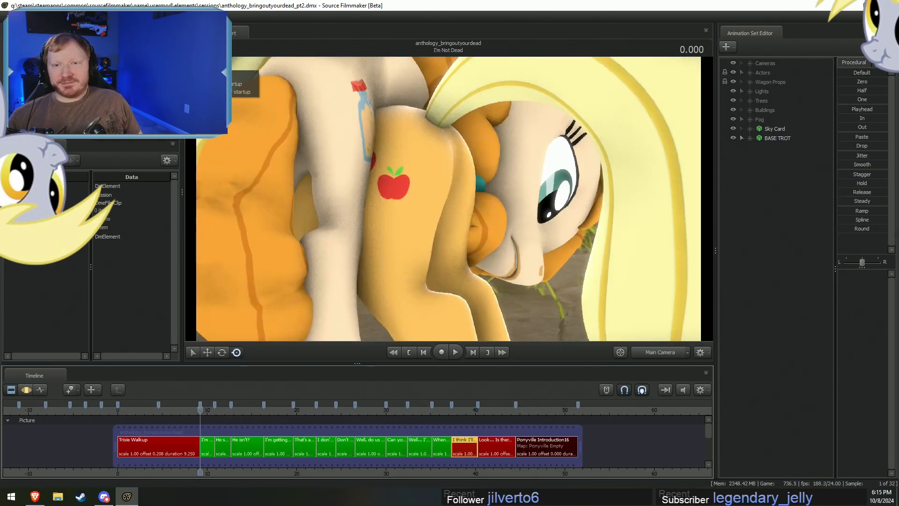
{"action": "left_click", "coordinate": [236, 76]}
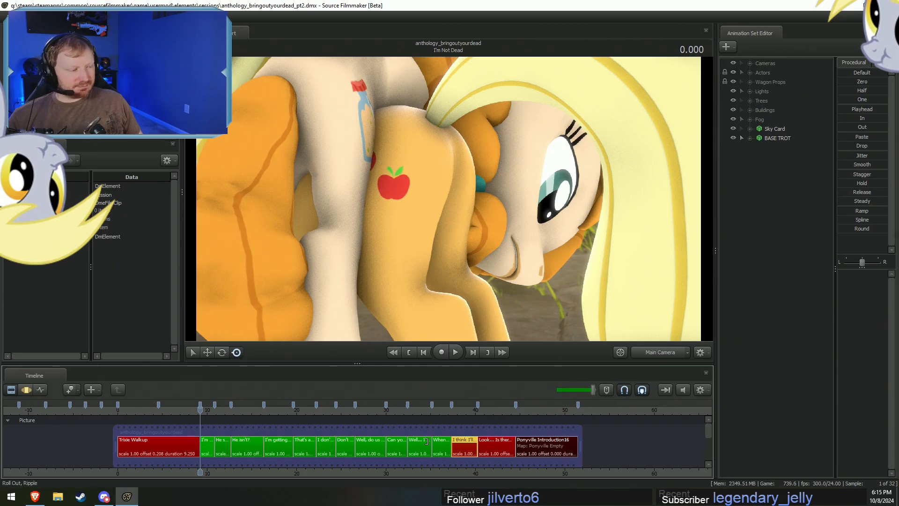
{"action": "key", "text": "space"}
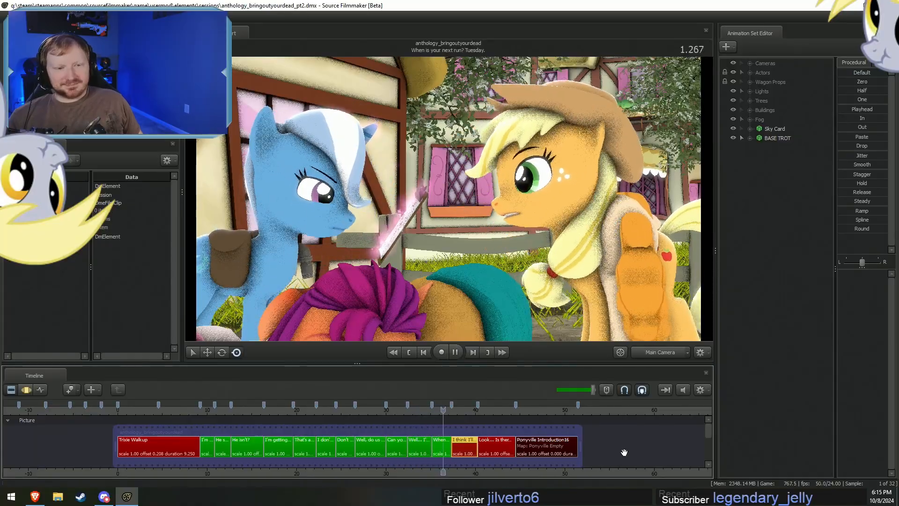
{"action": "scroll", "coordinate": [539, 431], "scroll_direction": "up", "scroll_amount": 5}
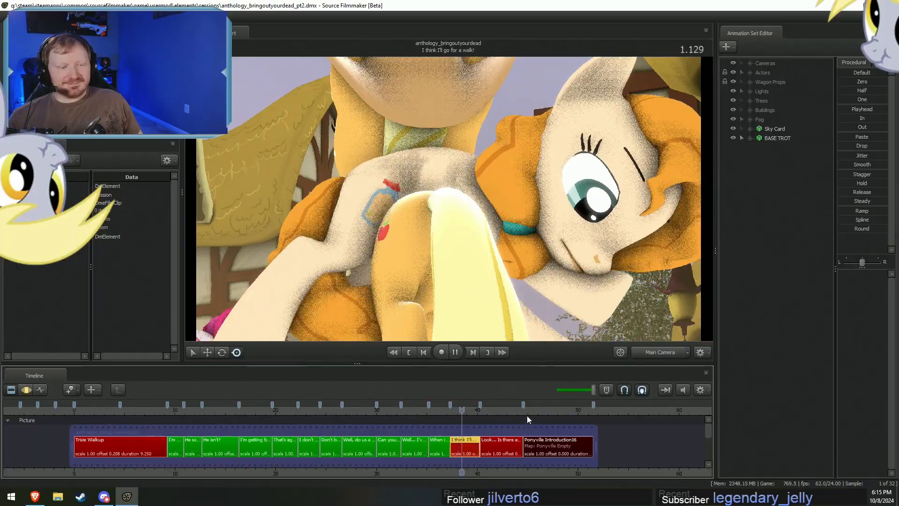
{"action": "middle_click_drag", "start_coordinate": [649, 450], "coordinate": [452, 461]}
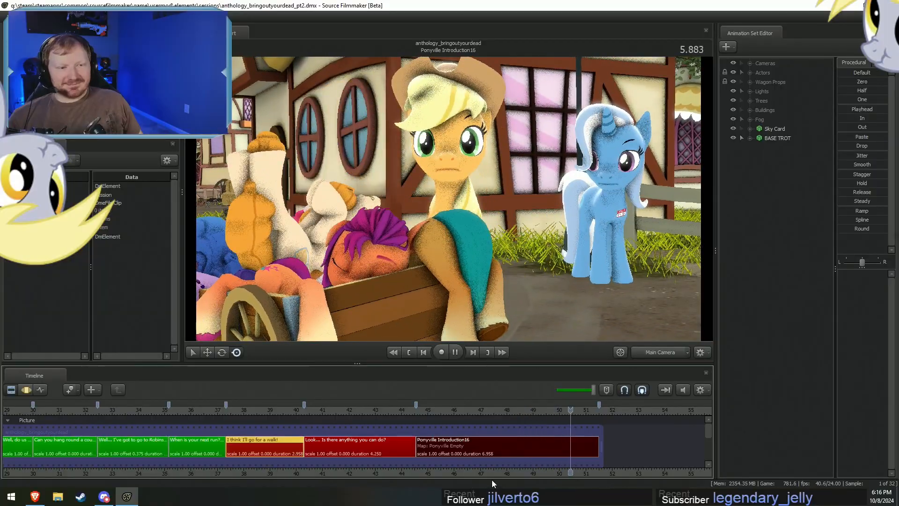
{"action": "key", "text": "space"}
Replay the first part of the "I think I'll go for a walk!" shot and stop playback.
{"action": "left_click", "coordinate": [195, 410]}
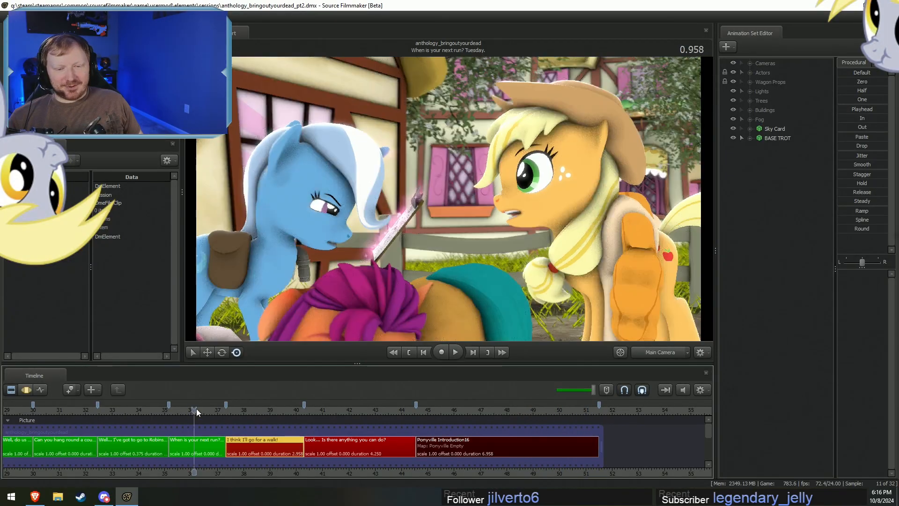
{"action": "left_click", "coordinate": [226, 409]}
{"action": "key", "text": "space"}
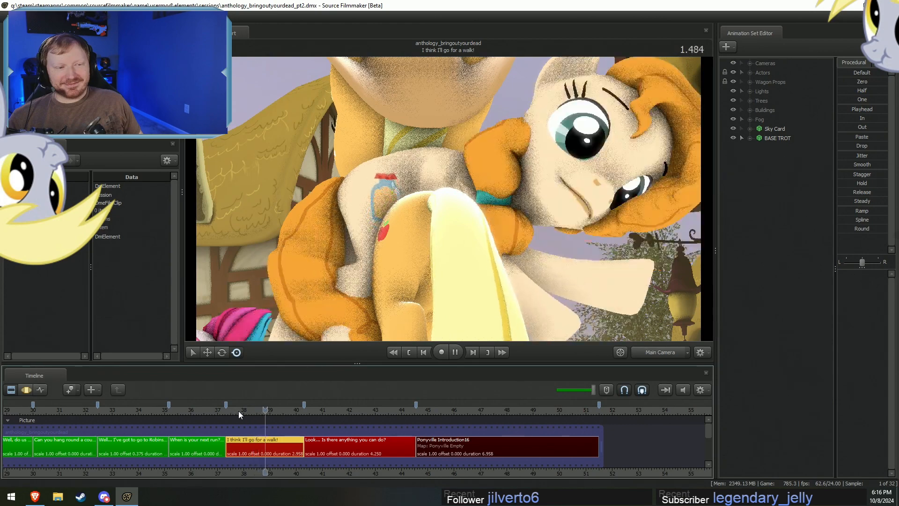
{"action": "left_click", "coordinate": [250, 415]}
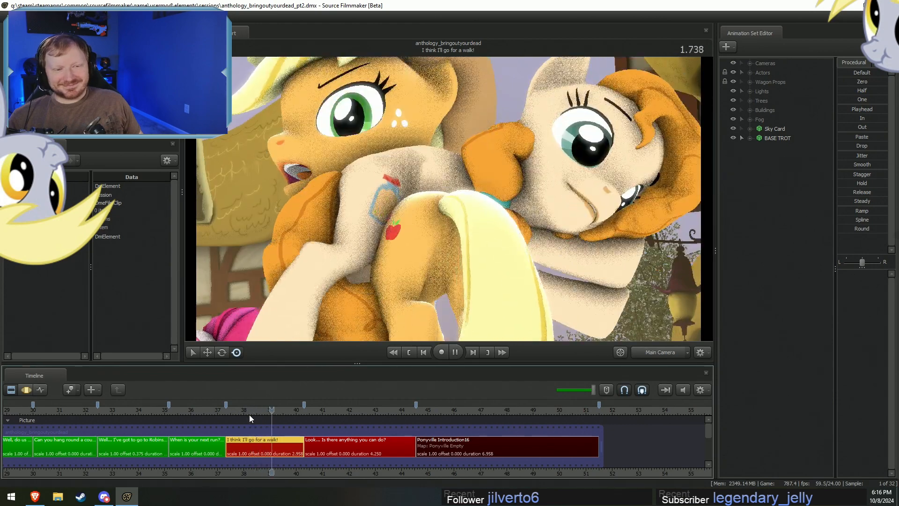
{"action": "key", "text": "space"}
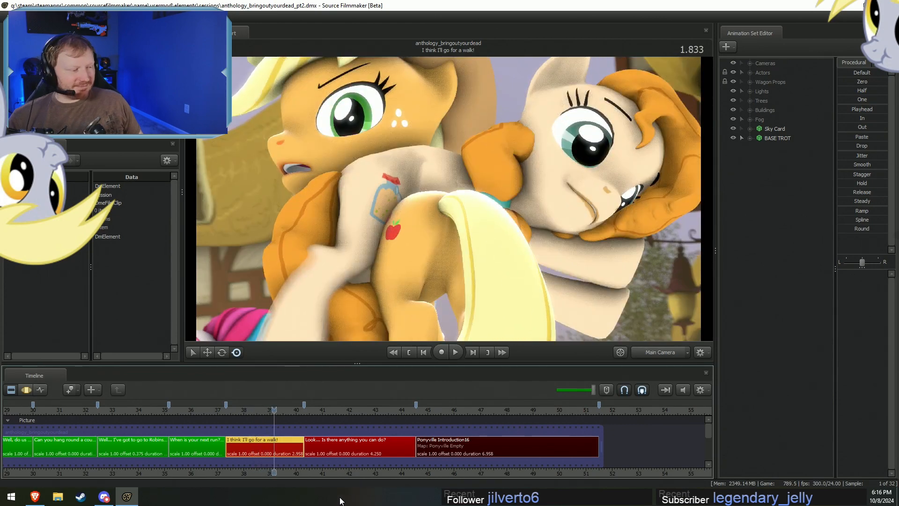
Restart the audio engine in Voicemeeter Banana and resume checking the "I think I'll go for a walk!" shot in Source Filmmaker.
{"action": "left_click", "coordinate": [11, 497]}
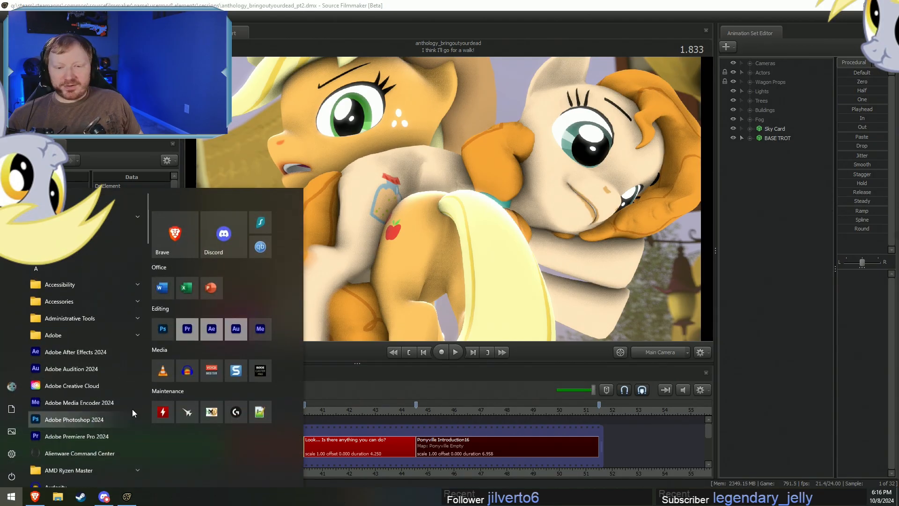
{"action": "left_click", "coordinate": [212, 369]}
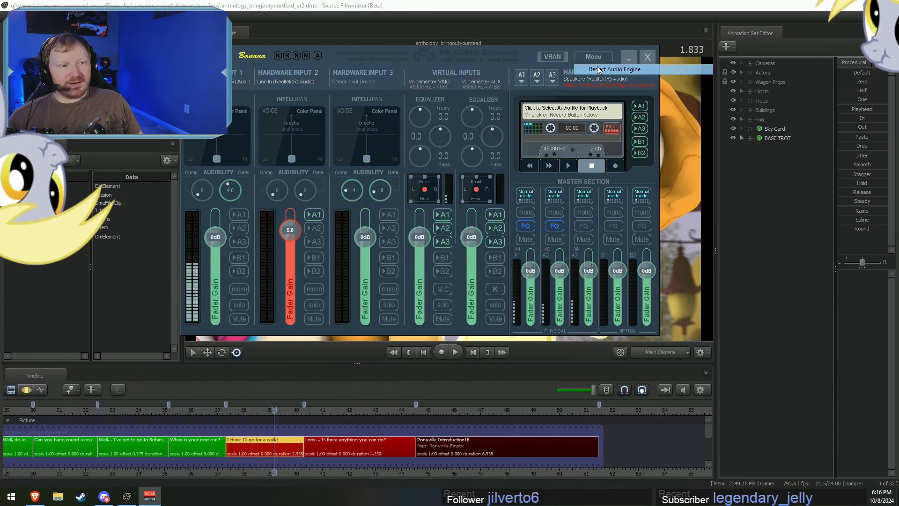
{"action": "left_click", "coordinate": [628, 57]}
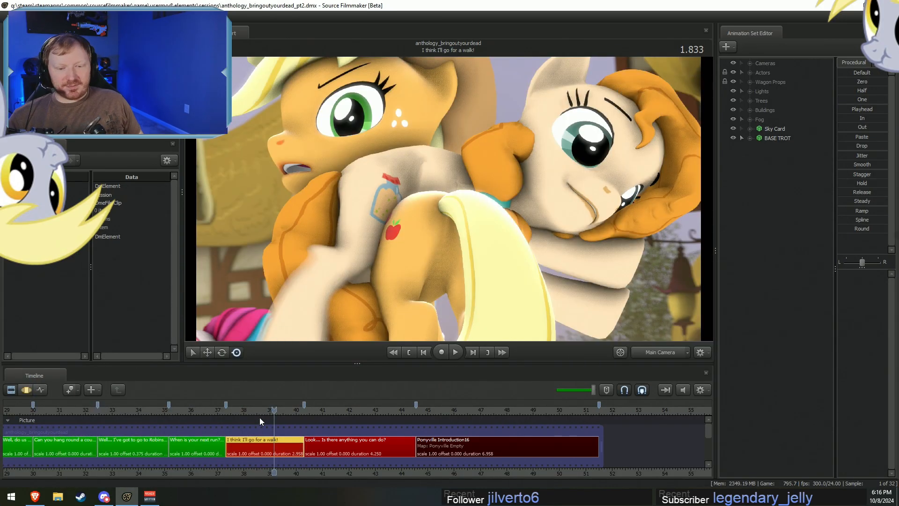
{"action": "key", "text": "space"}
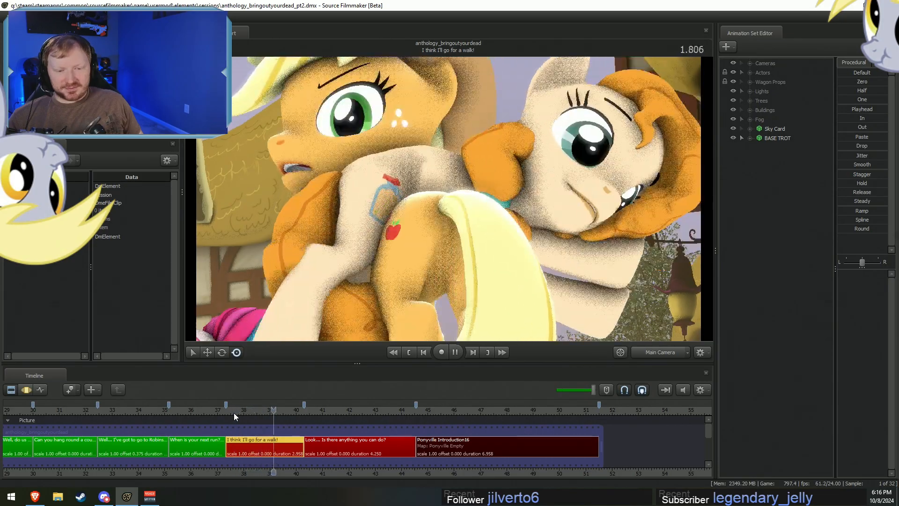
{"action": "key", "text": "space"}
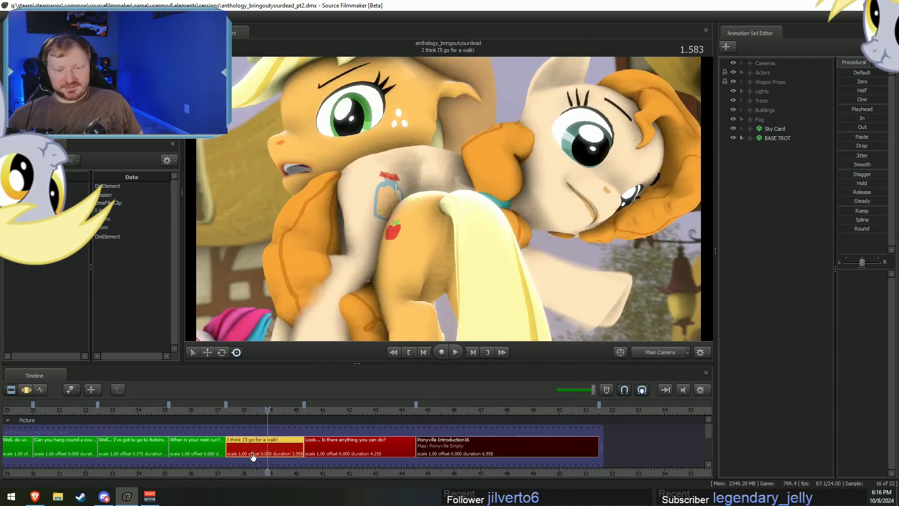
Replay the "When is your next run? Tuesday." shot from near its start and place the playhead at 1.583.
{"action": "middle_click_drag", "start_coordinate": [251, 474], "coordinate": [468, 453]}
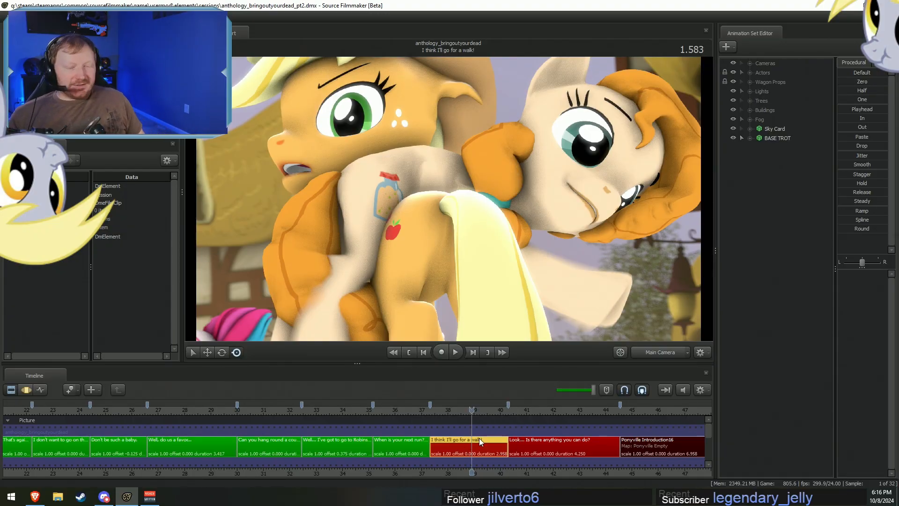
{"action": "left_click_drag", "start_coordinate": [430, 408], "coordinate": [382, 411]}
{"action": "key", "text": "space"}
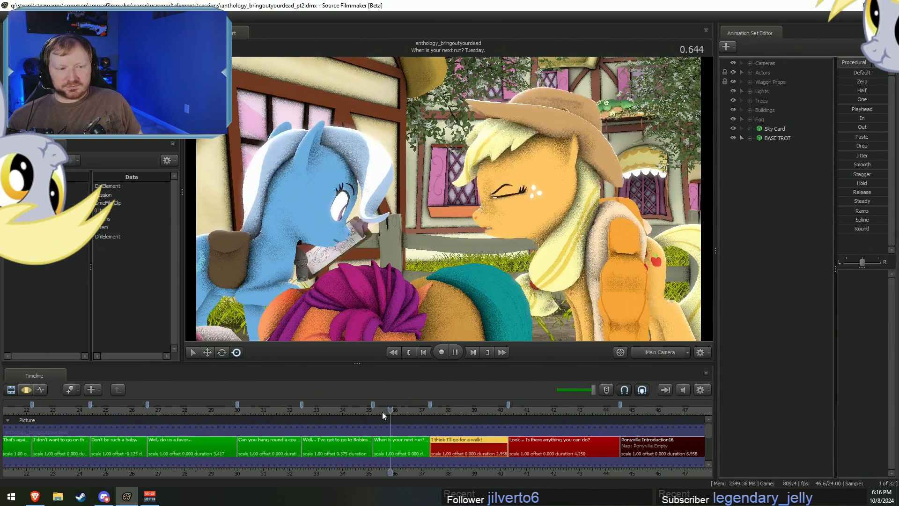
{"action": "key", "text": "space"}
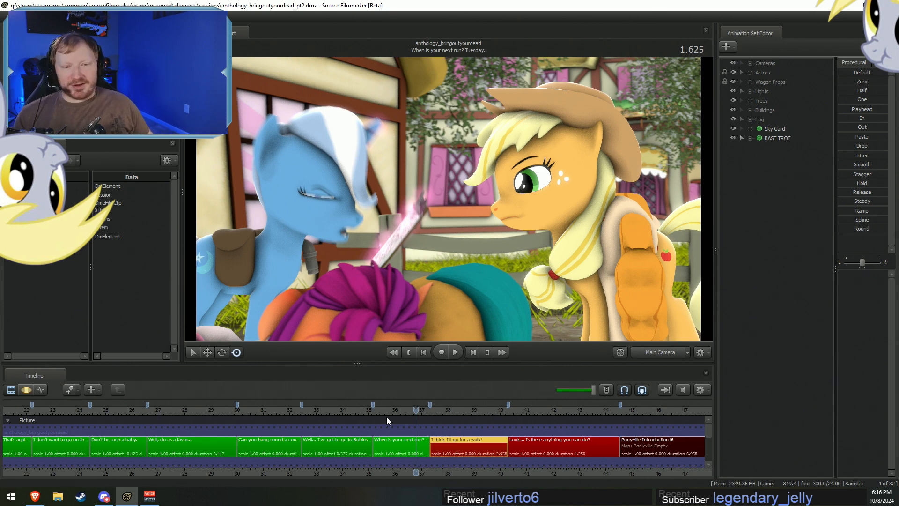
{"action": "left_click", "coordinate": [412, 411]}
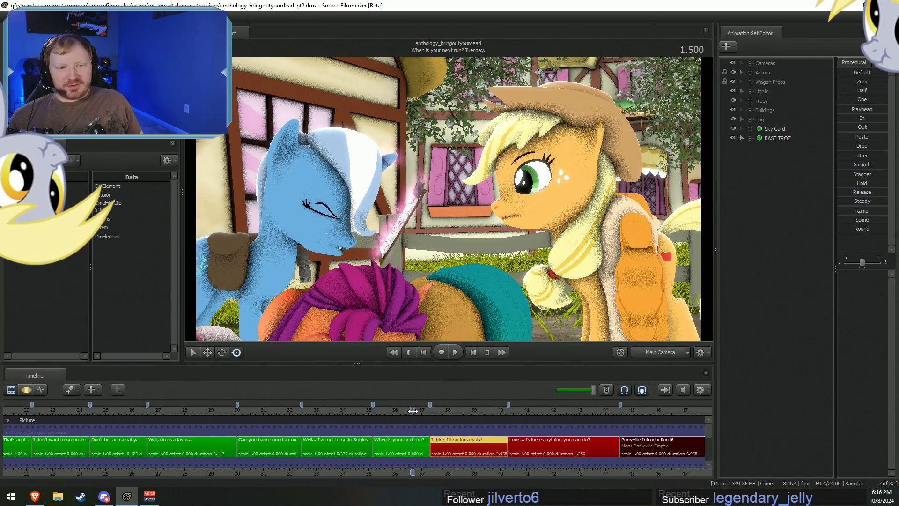
{"action": "left_click", "coordinate": [414, 411]}
{"action": "scroll", "coordinate": [414, 413], "scroll_direction": "up", "scroll_amount": 6}
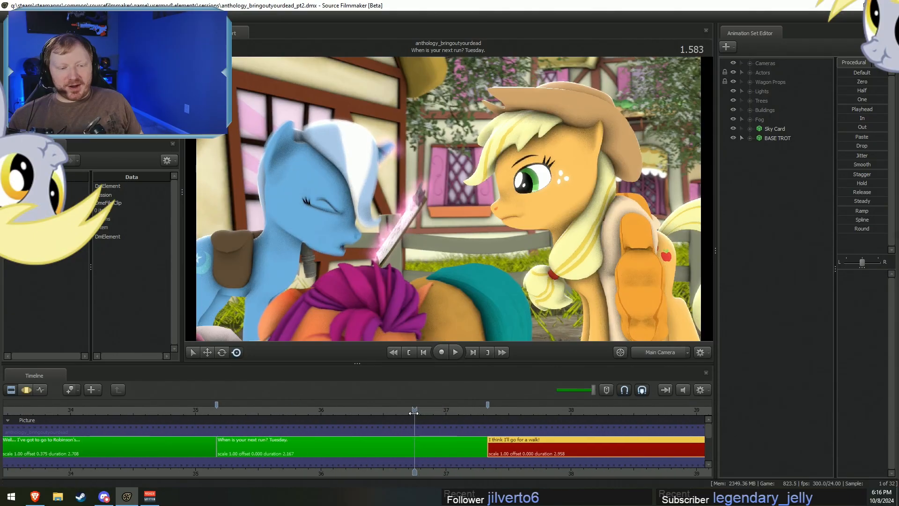
Scrub the "When is your next run? Tuesday." shot to 2.041 and play the "I think I'll go for a walk!" shot from 0.166.
{"action": "left_click_drag", "start_coordinate": [414, 411], "coordinate": [401, 415]}
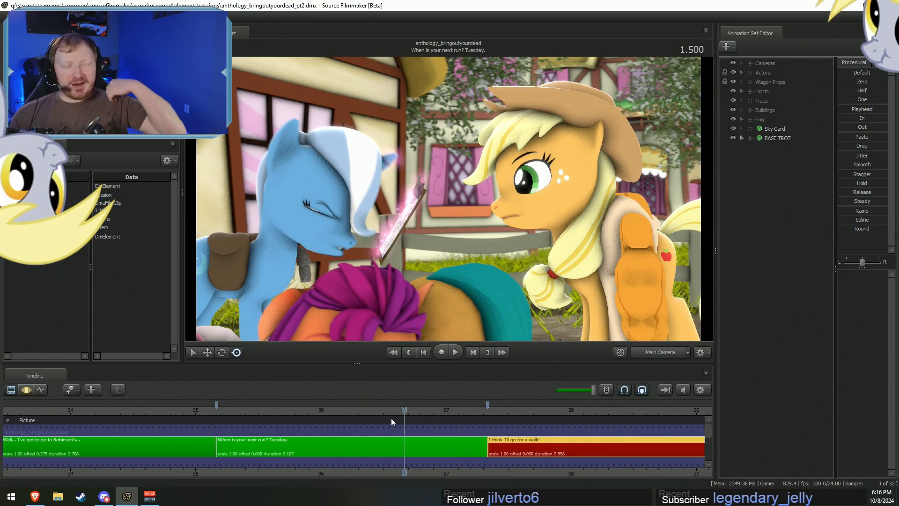
{"action": "left_click_drag", "start_coordinate": [352, 410], "coordinate": [472, 404]}
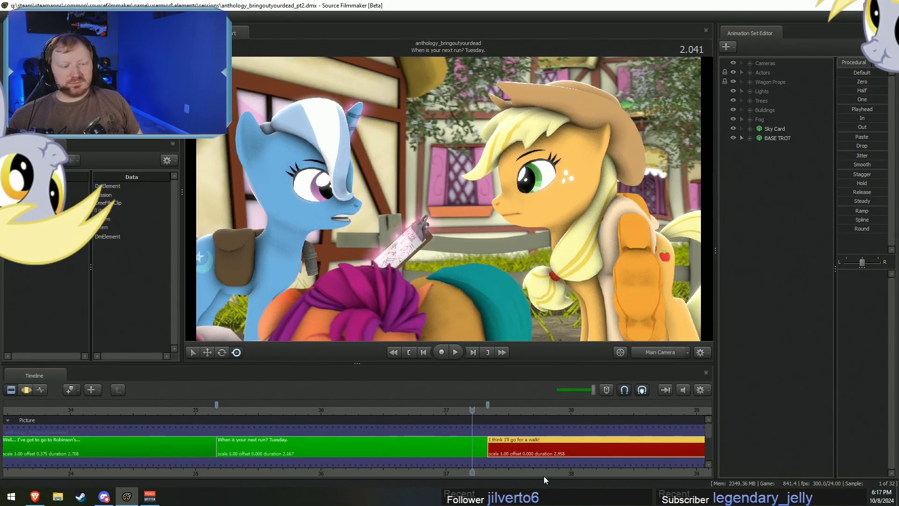
{"action": "middle_click_drag", "start_coordinate": [543, 475], "coordinate": [268, 482]}
{"action": "left_click", "coordinate": [231, 411]}
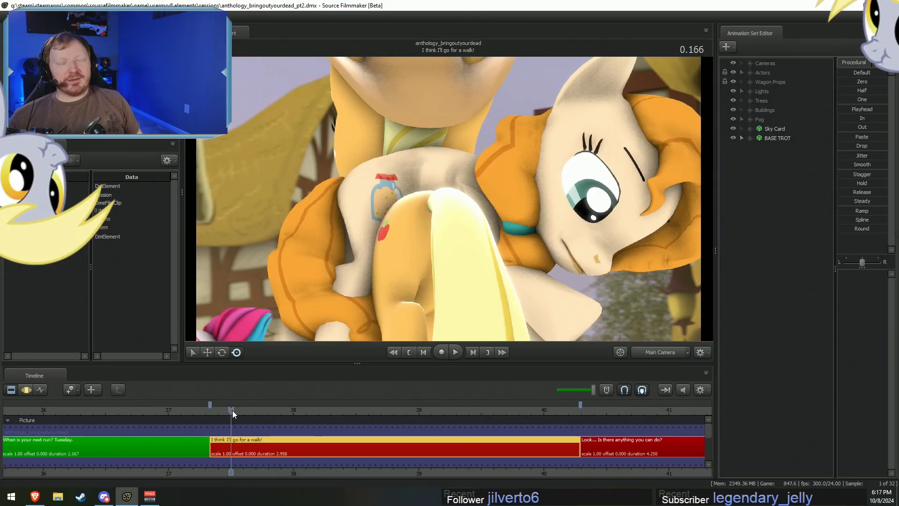
{"action": "key", "text": "space"}
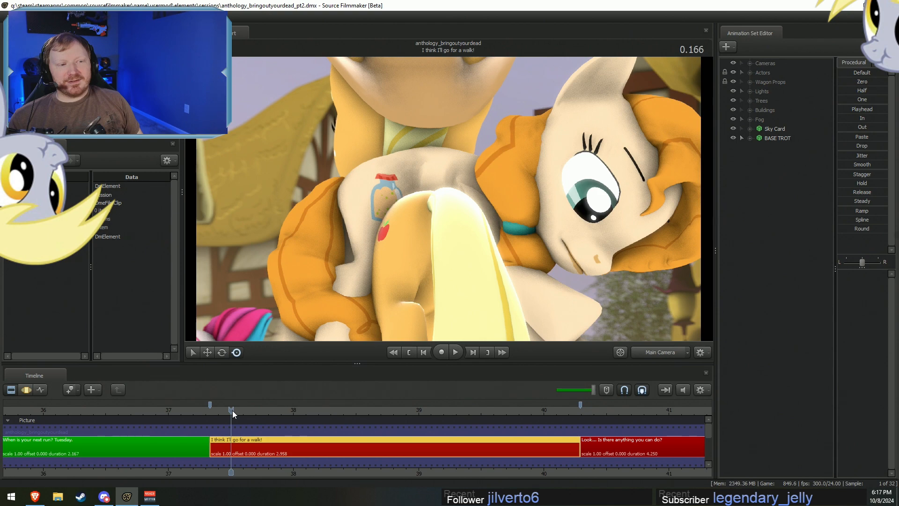
{"action": "key", "text": "space"}
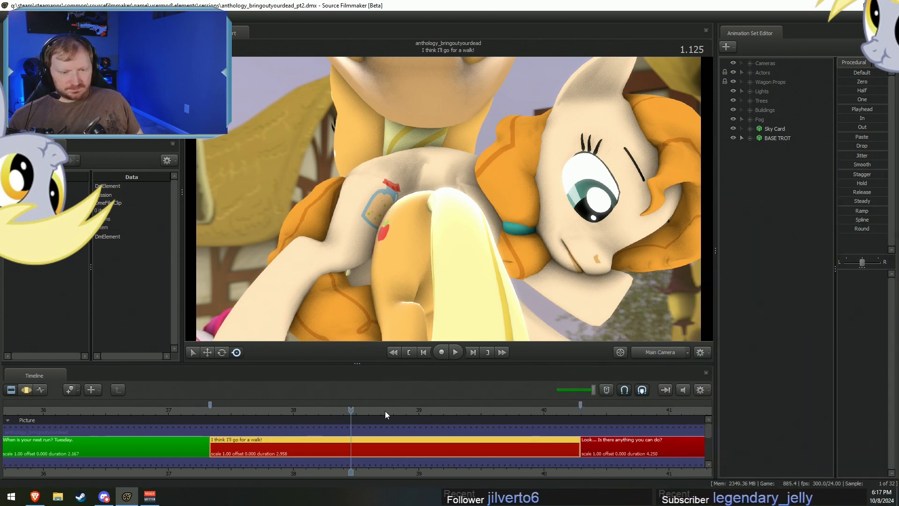
Replay the "I think I'll go for a walk!" shot from 0.000 and stop playback at 1.750.
{"action": "left_click_drag", "start_coordinate": [385, 411], "coordinate": [220, 411]}
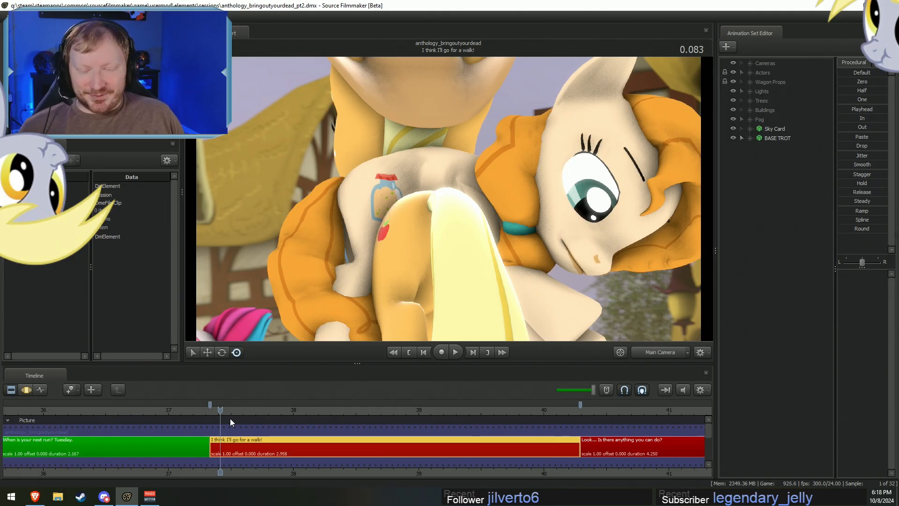
{"action": "middle_click_drag", "start_coordinate": [165, 433], "coordinate": [122, 427]}
{"action": "left_click_drag", "start_coordinate": [177, 411], "coordinate": [172, 410]}
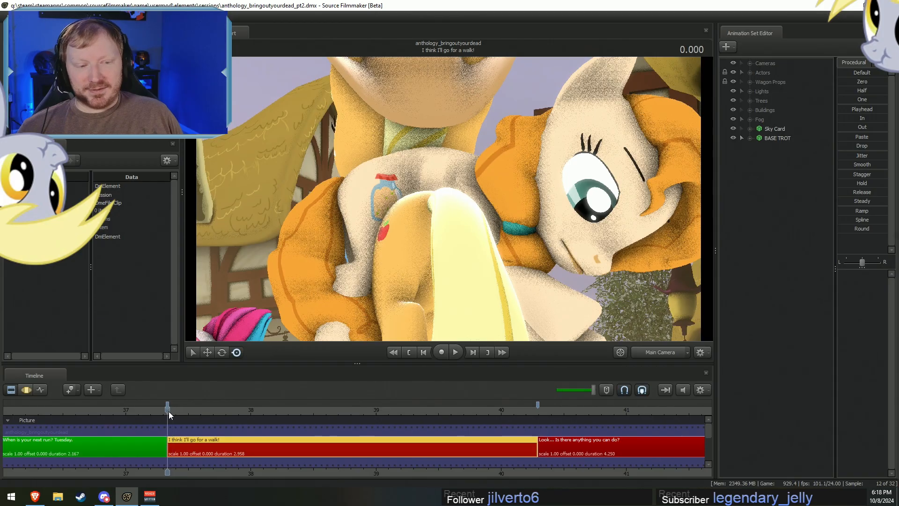
{"action": "key", "text": "space"}
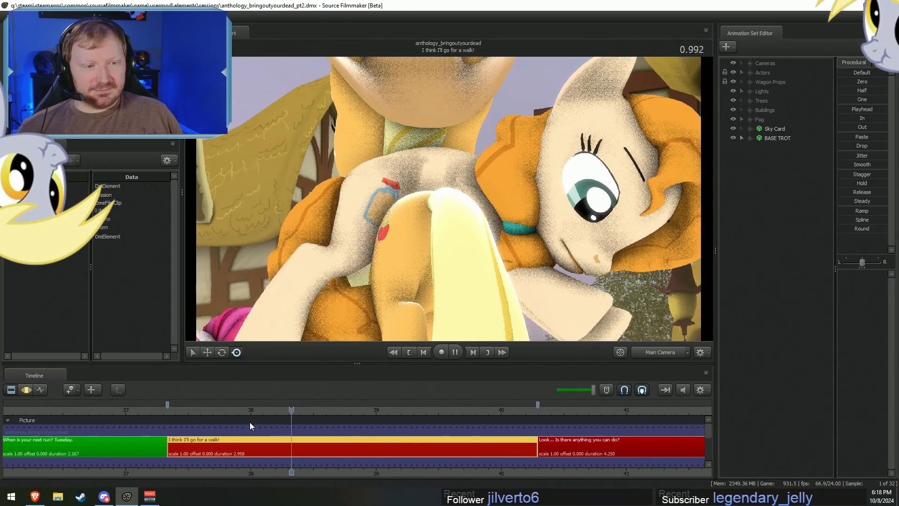
{"action": "key", "text": "space"}
Switch to the Motion Editor and inspect the actors and wagon from several angles through the work camera.
{"action": "key", "text": "F3"}
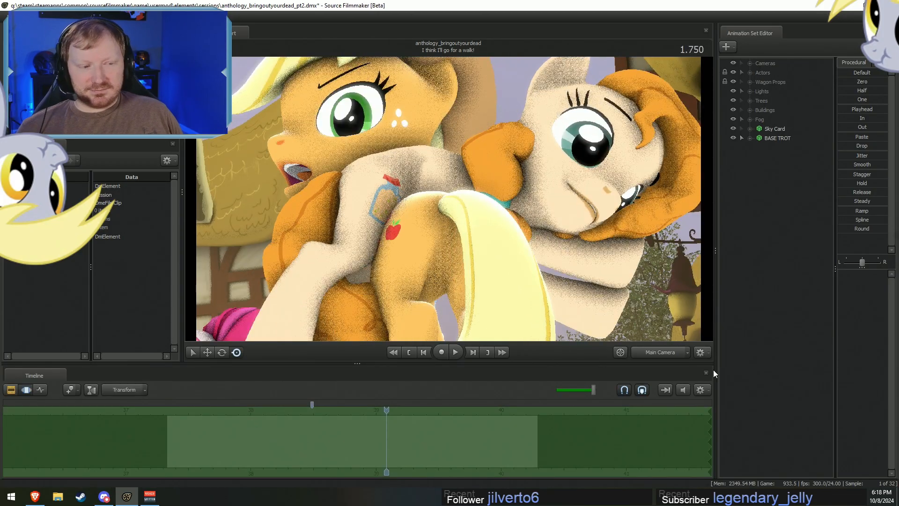
{"action": "left_click", "coordinate": [684, 352]}
{"action": "key", "text": "s"}
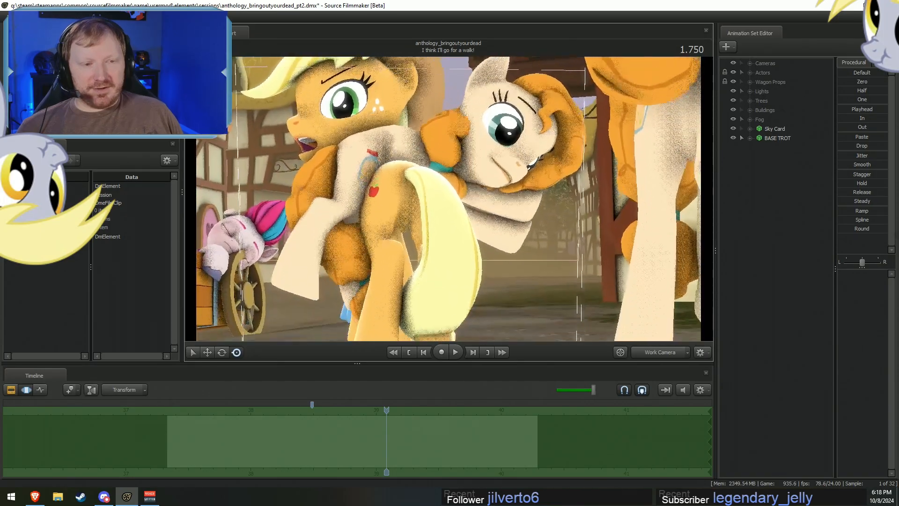
{"action": "key", "text": "s"}
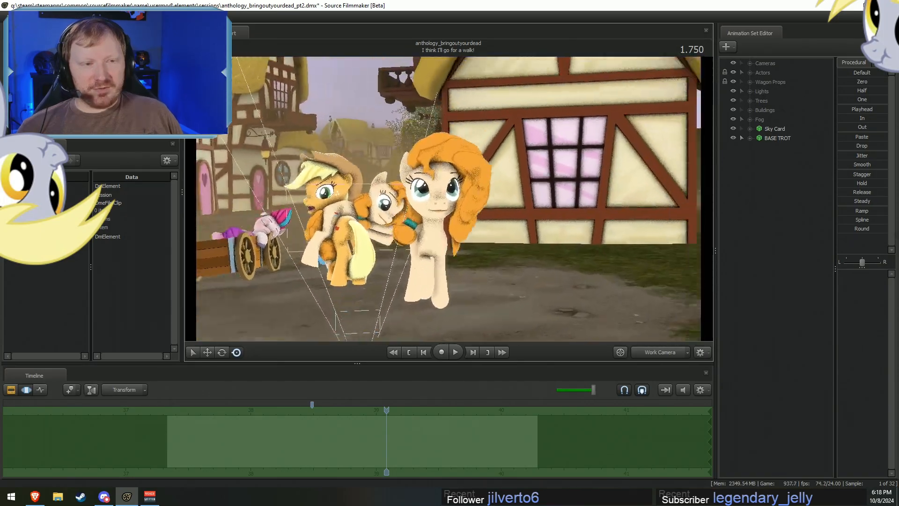
{"action": "key", "text": "a"}
{"action": "key", "text": "d"}
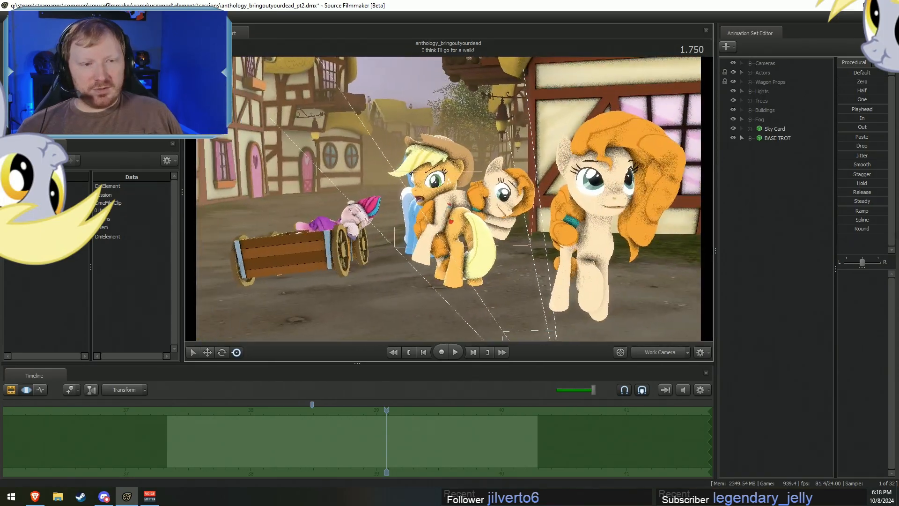
{"action": "key", "text": "w"}
{"action": "key", "text": "a"}
{"action": "key", "text": "a"}
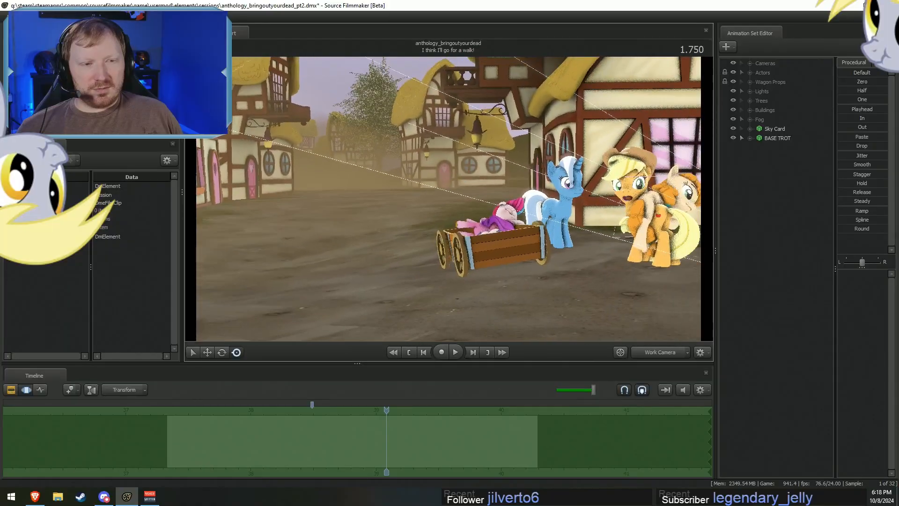
{"action": "key", "text": "z"}
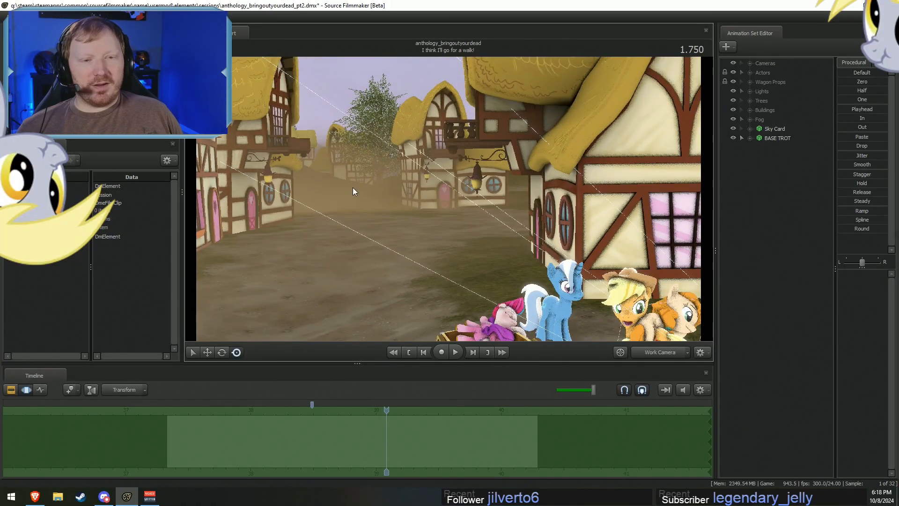
{"action": "left_click_drag", "start_coordinate": [589, 309], "coordinate": [577, 243]}
{"action": "key", "text": "w"}
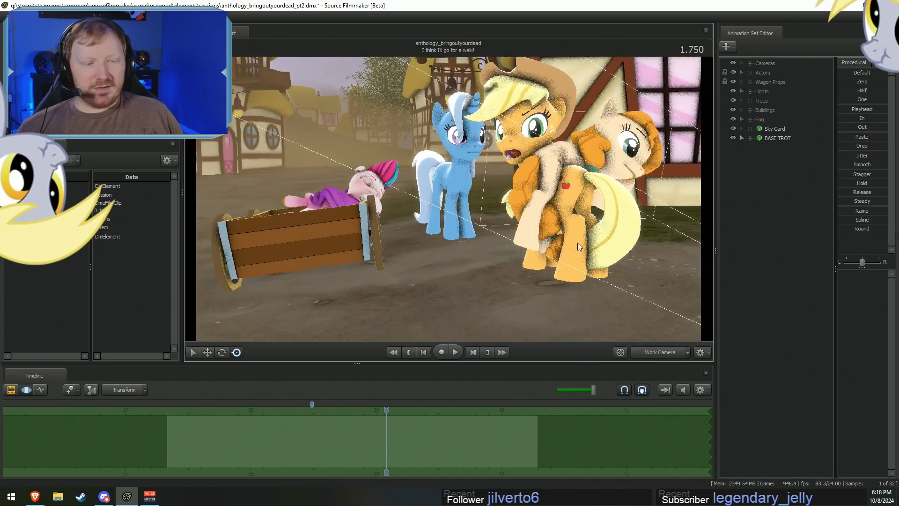
Set a narrow time selection starting at 1.083 in the shot and return the viewport to the main camera.
{"action": "left_click", "coordinate": [661, 355]}
{"action": "left_click", "coordinate": [661, 355]}
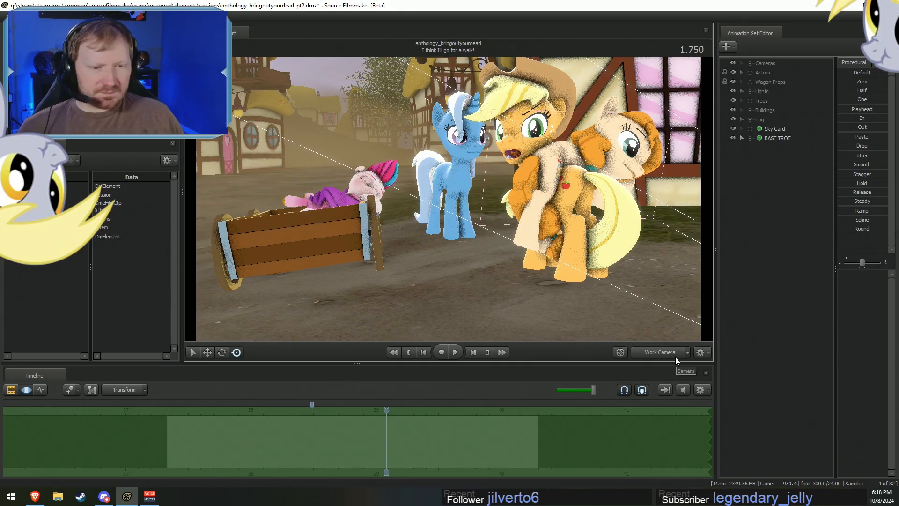
{"action": "key", "text": "F2"}
{"action": "key", "text": "F3"}
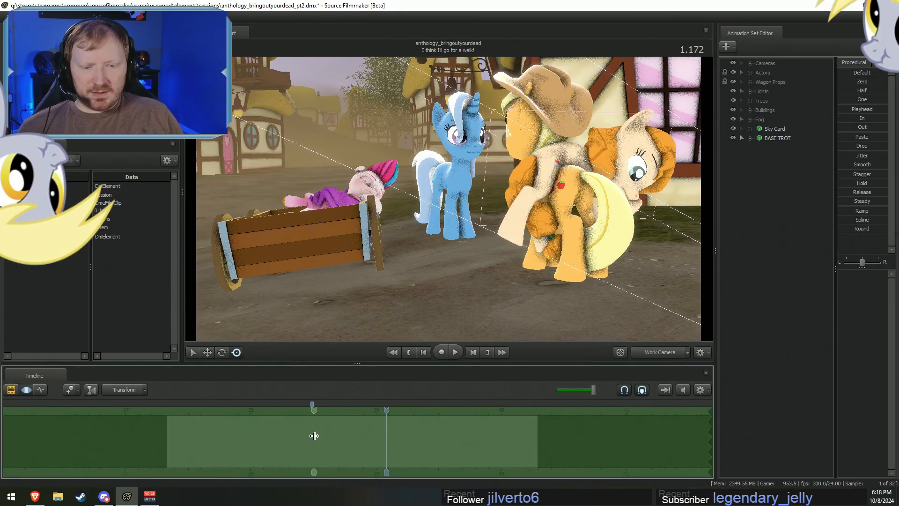
{"action": "left_click", "coordinate": [304, 444]}
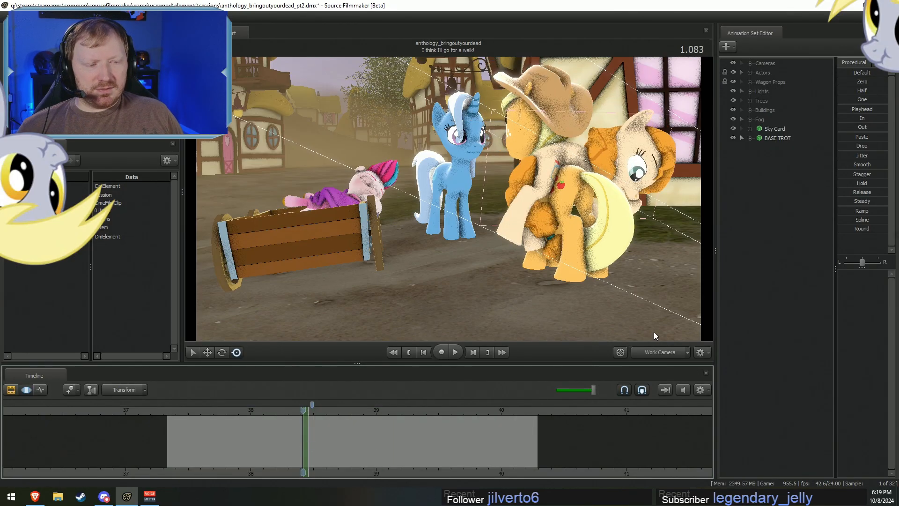
{"action": "left_click", "coordinate": [642, 356]}
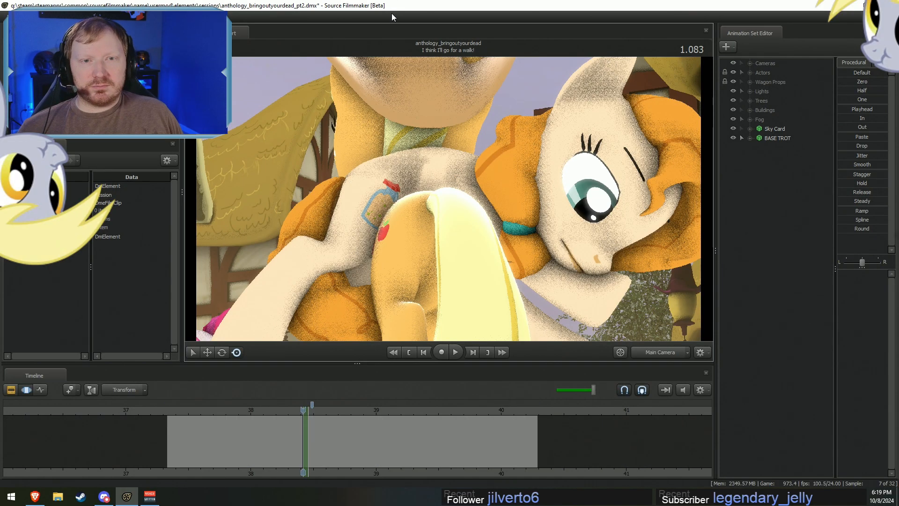
Scrub the shot back to 0.958 to check Pear Butter's pose in the main camera.
{"action": "scroll", "coordinate": [293, 428], "scroll_direction": "up", "scroll_amount": 3}
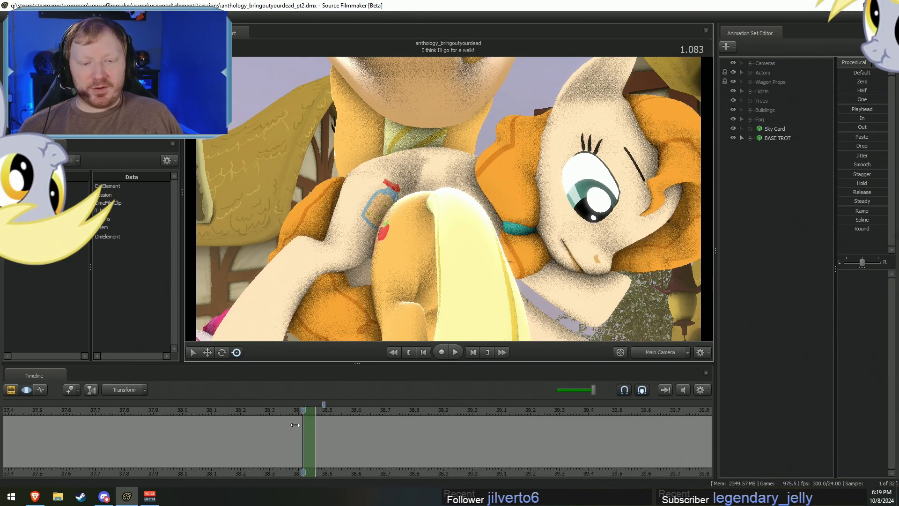
{"action": "left_click", "coordinate": [294, 410]}
{"action": "left_click_drag", "start_coordinate": [294, 409], "coordinate": [277, 417]}
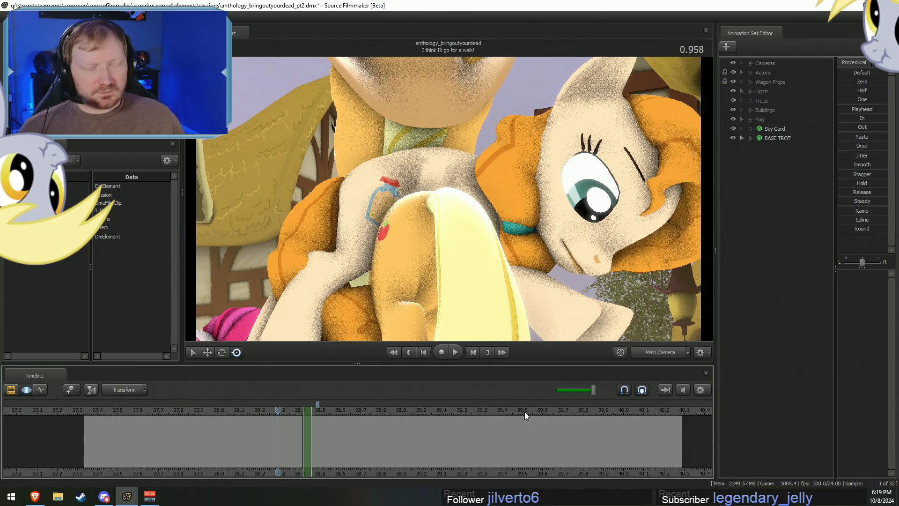
View the carried Pear Butter through the work camera pulled back from the actors, and scrub the shot to 0.625.
{"action": "scroll", "coordinate": [267, 428], "scroll_direction": "down", "scroll_amount": 3}
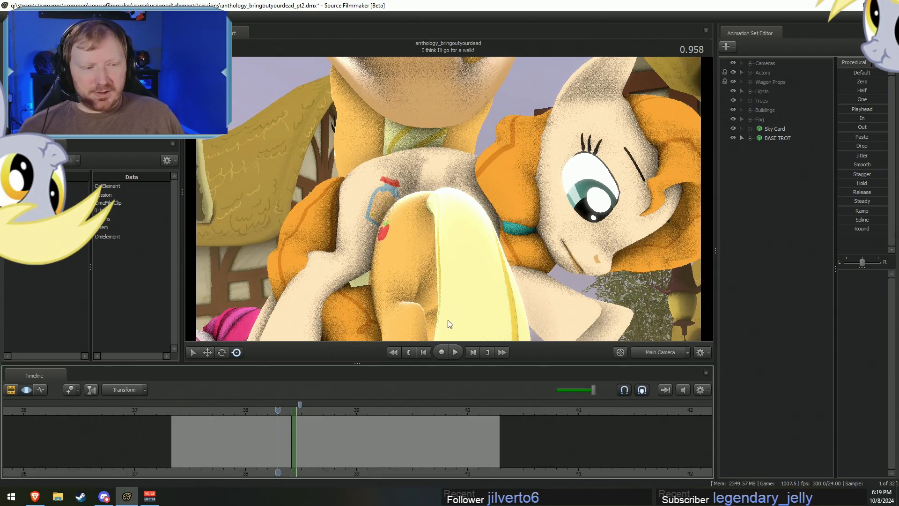
{"action": "left_click", "coordinate": [660, 354], "text": "ctrl"}
{"action": "key", "text": "s"}
{"action": "left_click_drag", "start_coordinate": [448, 199], "coordinate": [449, 198]}
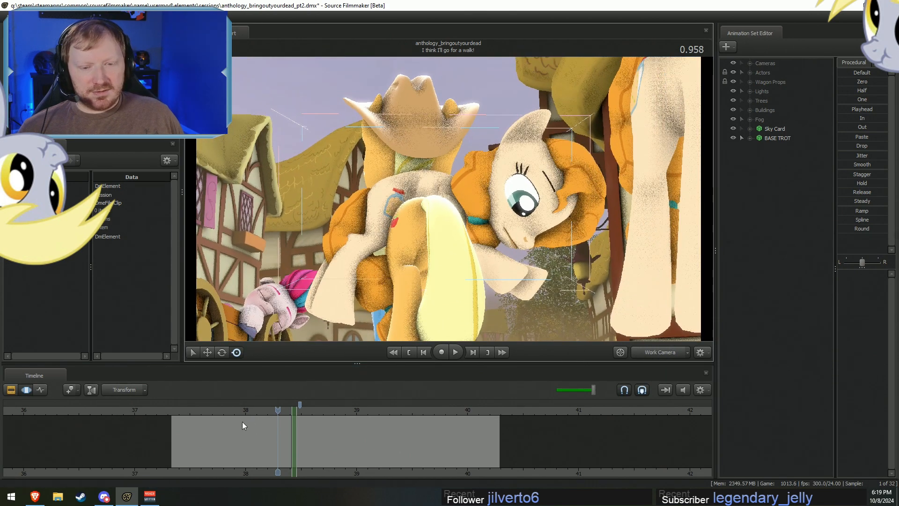
{"action": "mouse_move", "coordinate": [278, 410]}
{"action": "left_mouse_down"}
{"action": "mouse_move", "coordinate": [232, 411]}
{"action": "mouse_move", "coordinate": [250, 411]}
{"action": "mouse_move", "coordinate": [241, 412]}
{"action": "left_mouse_up"}
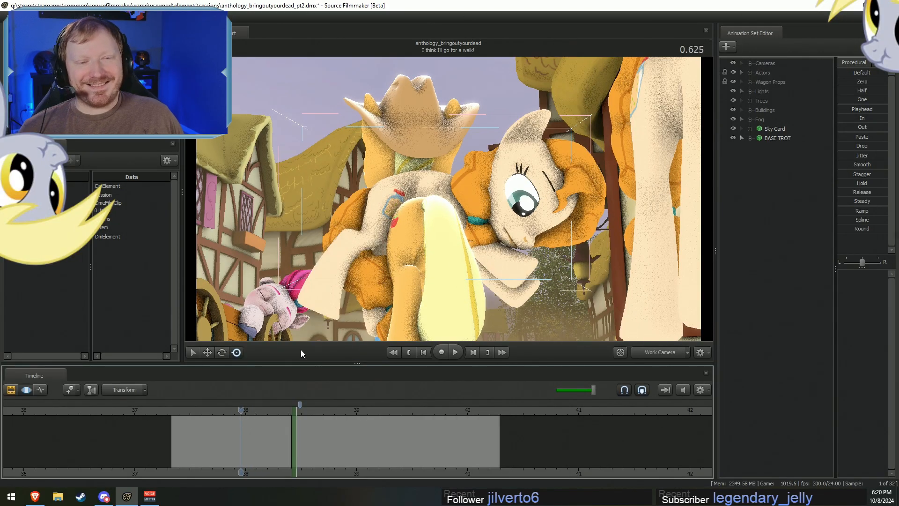
Mute the timeline audio and repeatedly replay the "I think I'll go for a walk!" shot from near its start.
{"action": "left_click", "coordinate": [683, 391]}
{"action": "left_click", "coordinate": [185, 412]}
{"action": "key", "text": "space"}
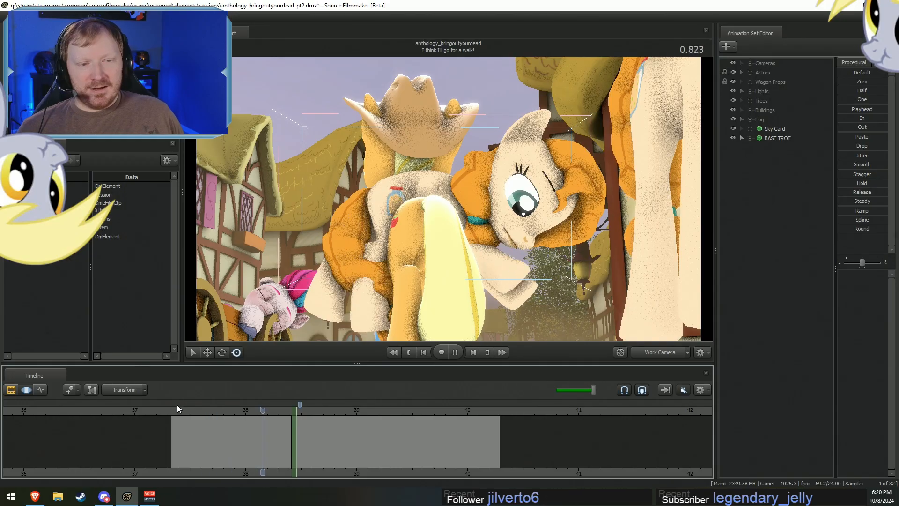
{"action": "key", "text": "space"}
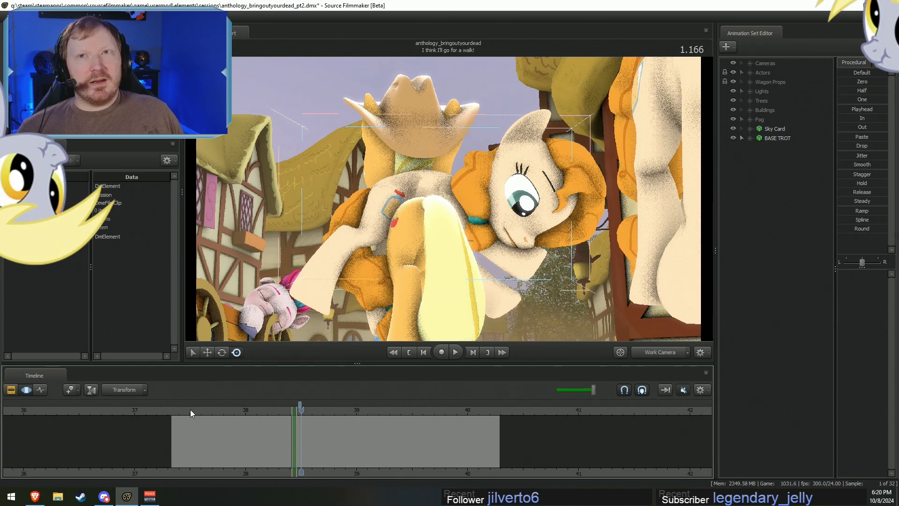
{"action": "key", "text": "space"}
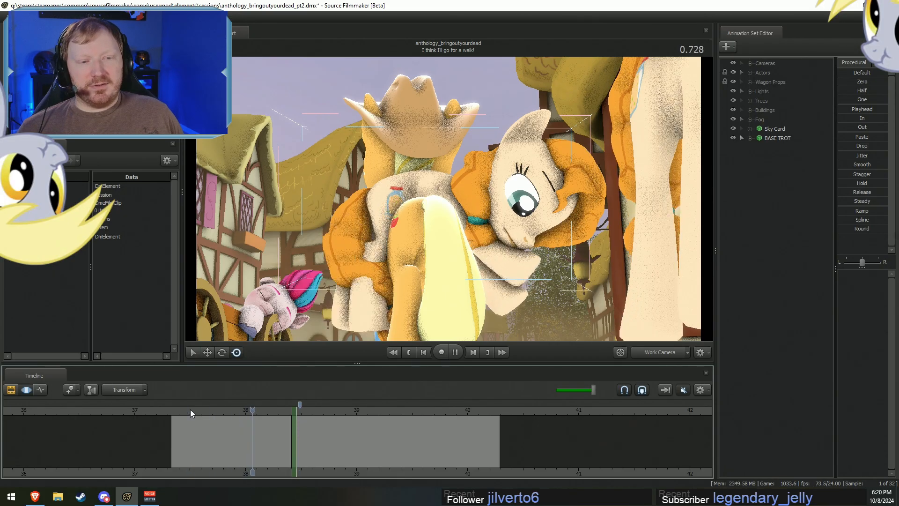
{"action": "key", "text": "space"}
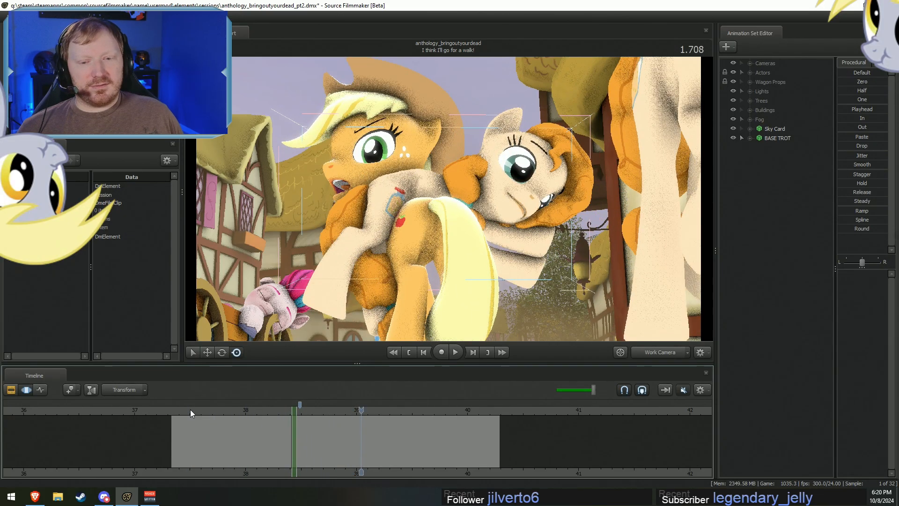
{"action": "key", "text": "space"}
Reframe the work camera farther back from the actors at 0.166 and scrub the shot to 0.375.
{"action": "left_click", "coordinate": [190, 410]}
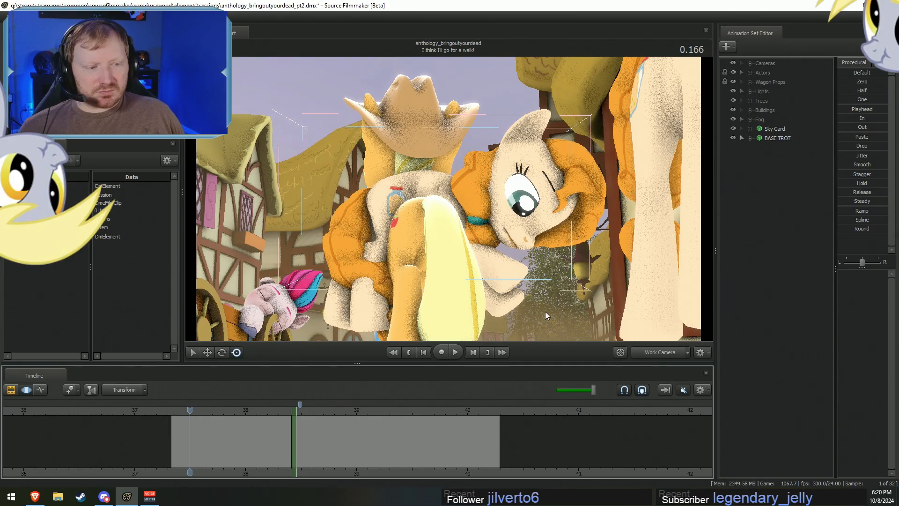
{"action": "mouse_move", "coordinate": [545, 311]}
{"action": "left_mouse_down"}
{"action": "mouse_move", "coordinate": [548, 323]}
{"action": "mouse_move", "coordinate": [538, 321]}
{"action": "left_mouse_up"}
{"action": "key", "text": "s"}
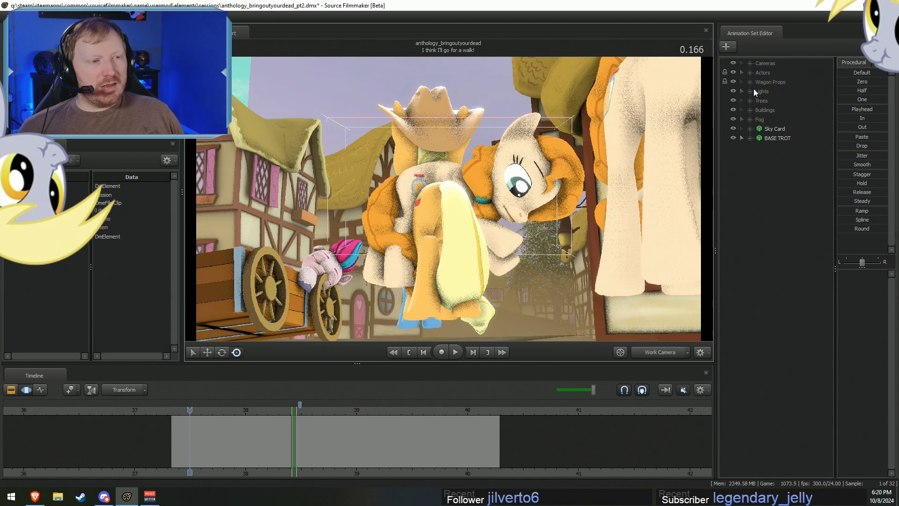
{"action": "left_click_drag", "start_coordinate": [241, 422], "coordinate": [215, 446]}
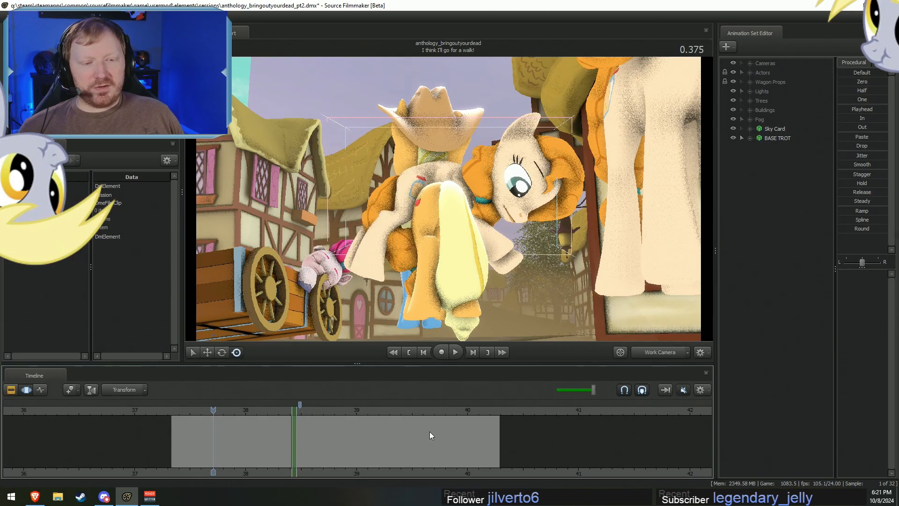
Extend the time selection over the whole timeline and expand Pear Butter's Body and Pony control groups.
{"action": "left_click_drag", "start_coordinate": [294, 433], "coordinate": [382, 445]}
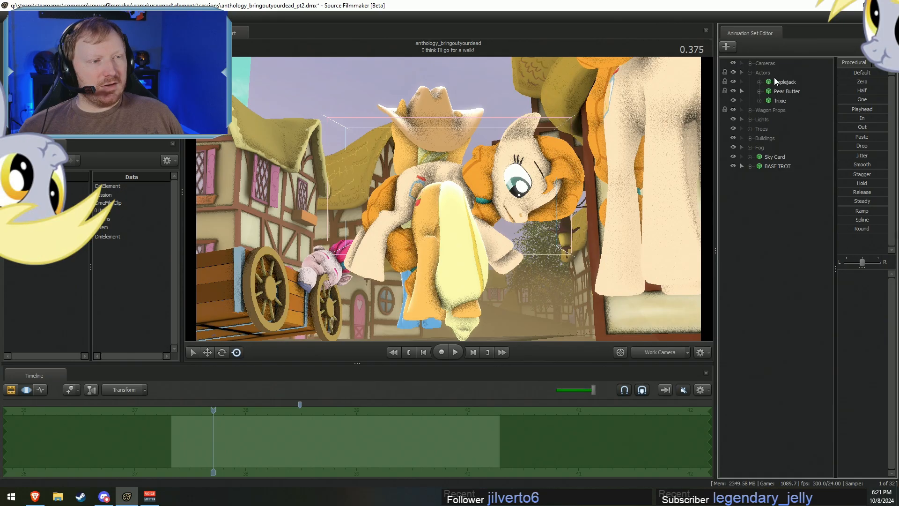
{"action": "left_click", "coordinate": [759, 92]}
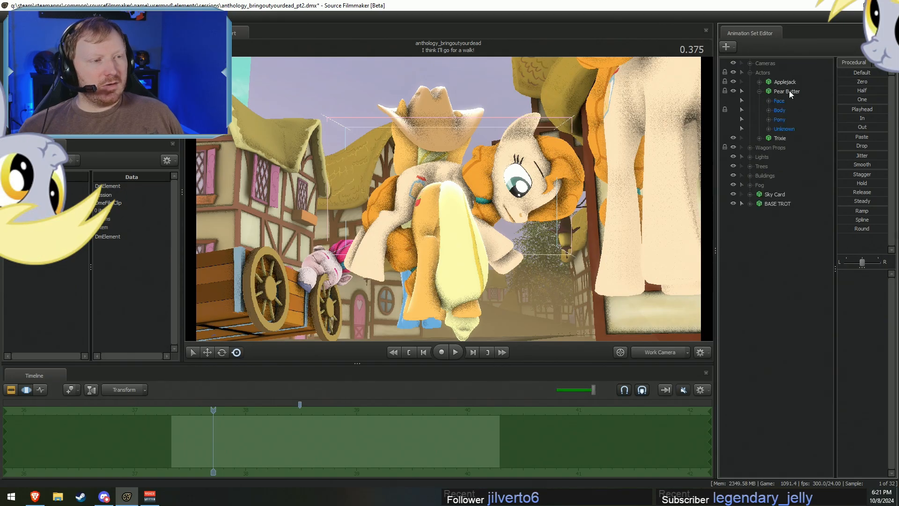
{"action": "left_click", "coordinate": [782, 91]}
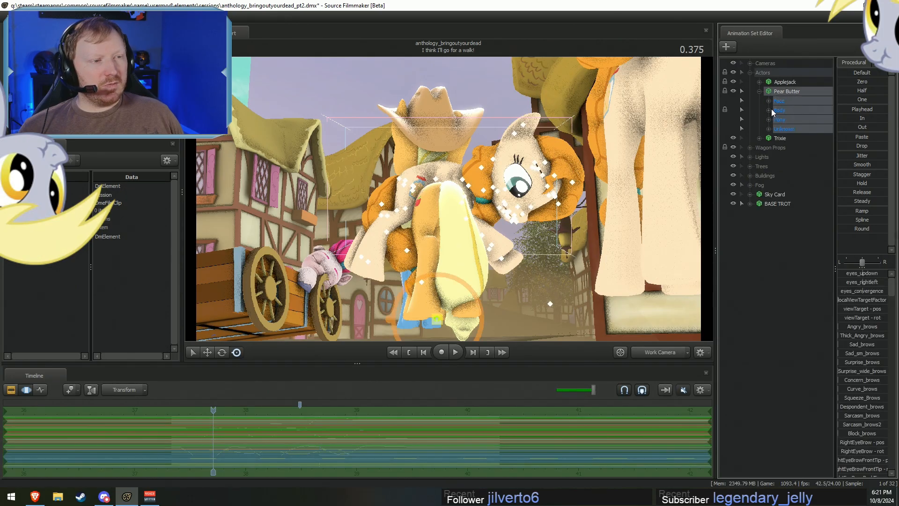
{"action": "left_click", "coordinate": [769, 110]}
{"action": "left_click", "coordinate": [768, 147]}
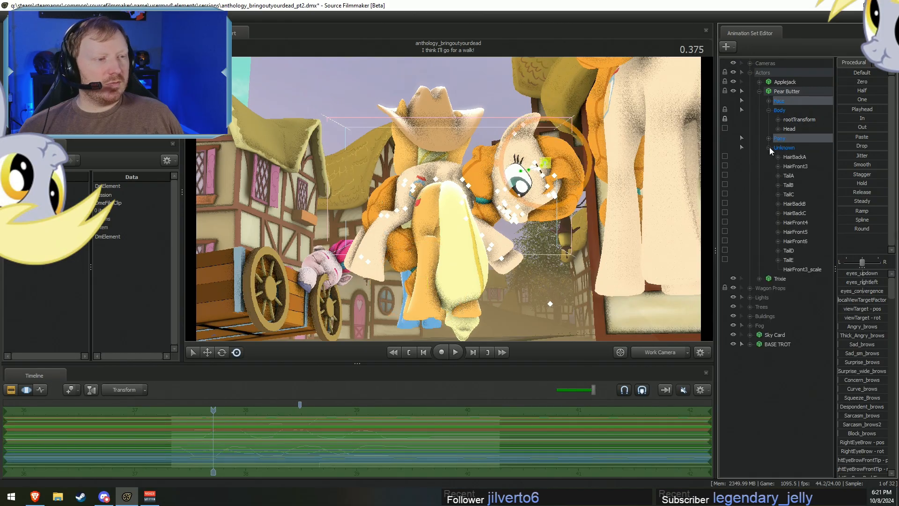
{"action": "left_click", "coordinate": [768, 147]}
{"action": "left_click", "coordinate": [769, 139]}
Expand the Pony Body group and narrow the selection of Pear Butter's controls to Pony Legs.
{"action": "left_click", "coordinate": [793, 167], "text": "ctrl"}
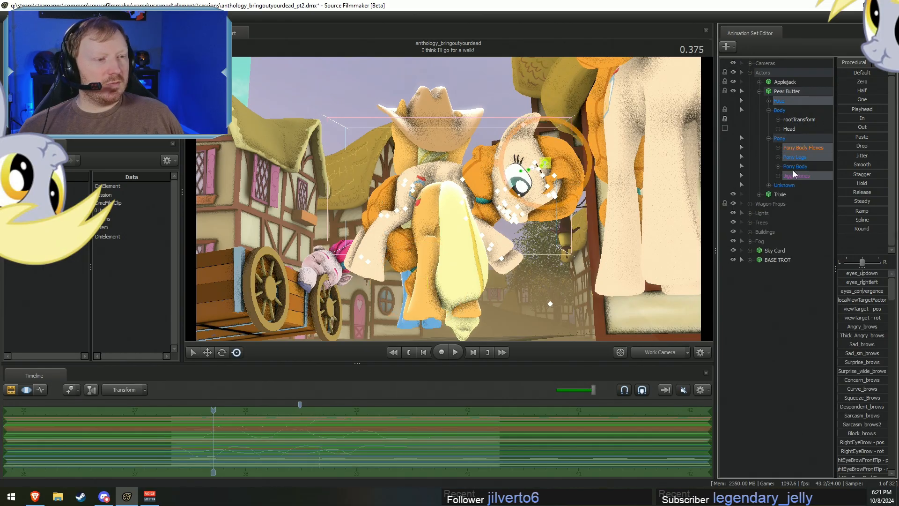
{"action": "left_click", "coordinate": [793, 169], "text": "ctrl"}
{"action": "left_click", "coordinate": [793, 174], "text": "ctrl"}
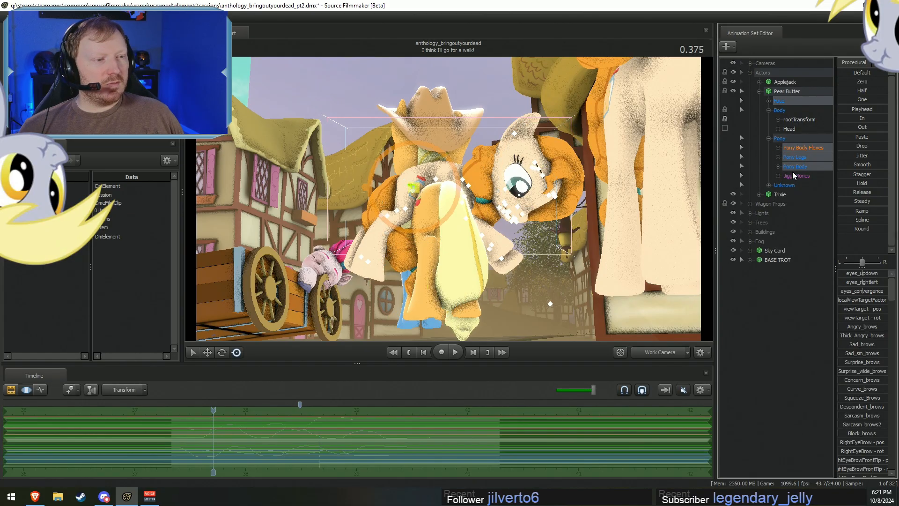
{"action": "left_click", "coordinate": [795, 157], "text": "ctrl"}
{"action": "left_click", "coordinate": [798, 148], "text": "ctrl"}
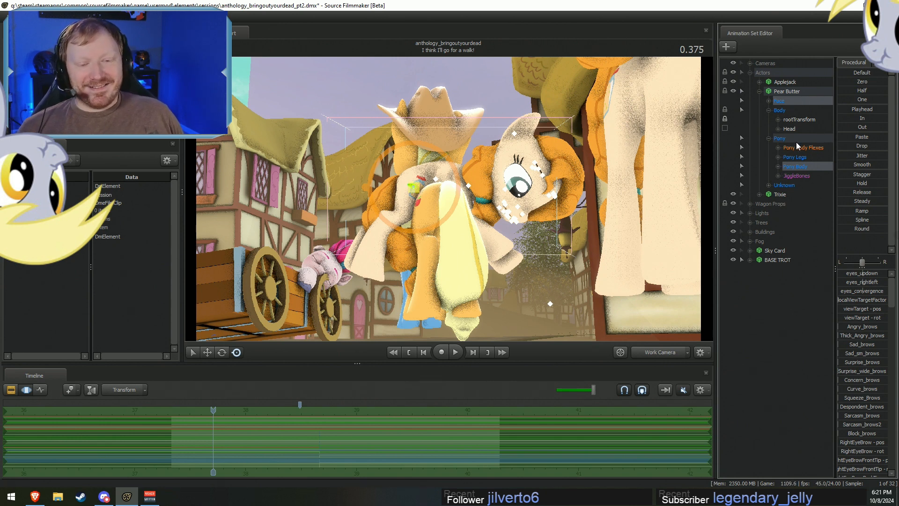
{"action": "key", "text": "shift"}
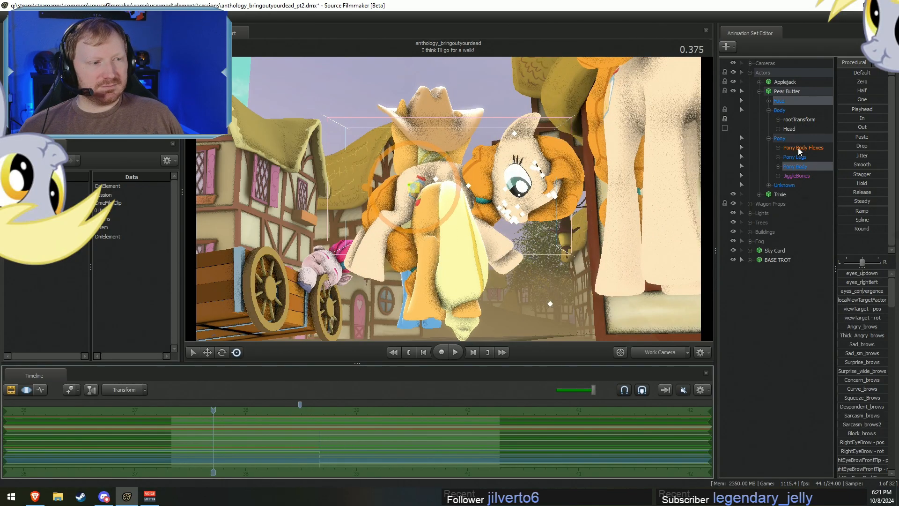
{"action": "left_click", "coordinate": [778, 166]}
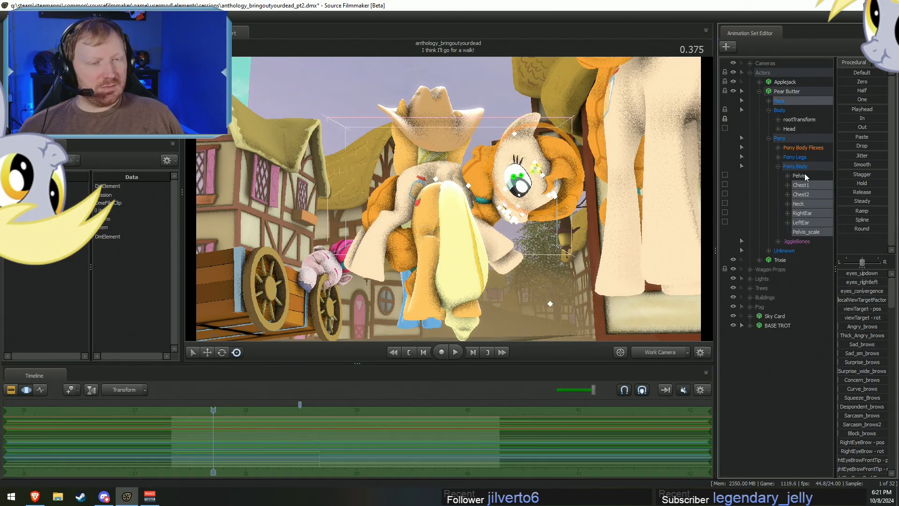
{"action": "left_click", "coordinate": [802, 156]}
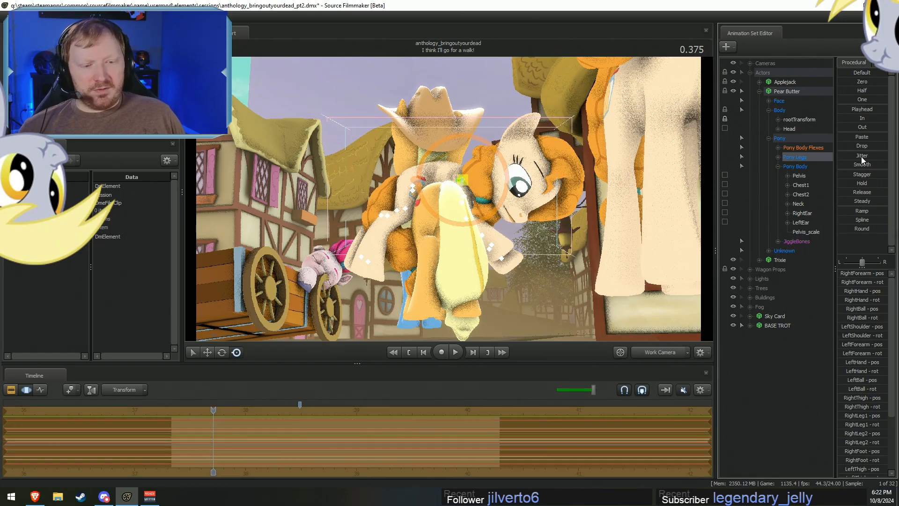
Adjust the pose of Pear Butter's right front leg by rotating its upper joints at 0.375.
{"action": "left_click_drag", "start_coordinate": [543, 268], "coordinate": [428, 161]}
{"action": "left_click", "coordinate": [439, 177]}
{"action": "key", "text": "e"}
{"action": "key", "text": "ctrl+z"}
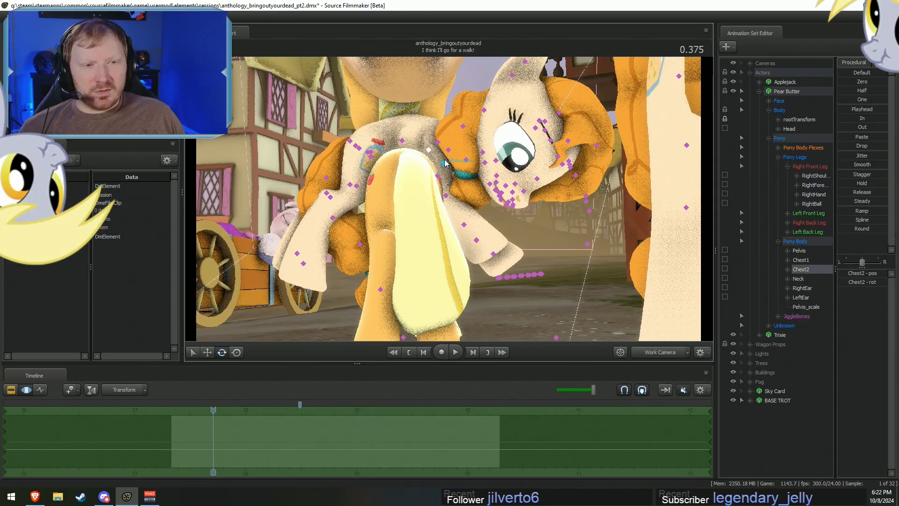
{"action": "left_click", "coordinate": [444, 159]}
{"action": "left_click_drag", "start_coordinate": [451, 150], "coordinate": [455, 184]}
{"action": "left_click", "coordinate": [455, 183]}
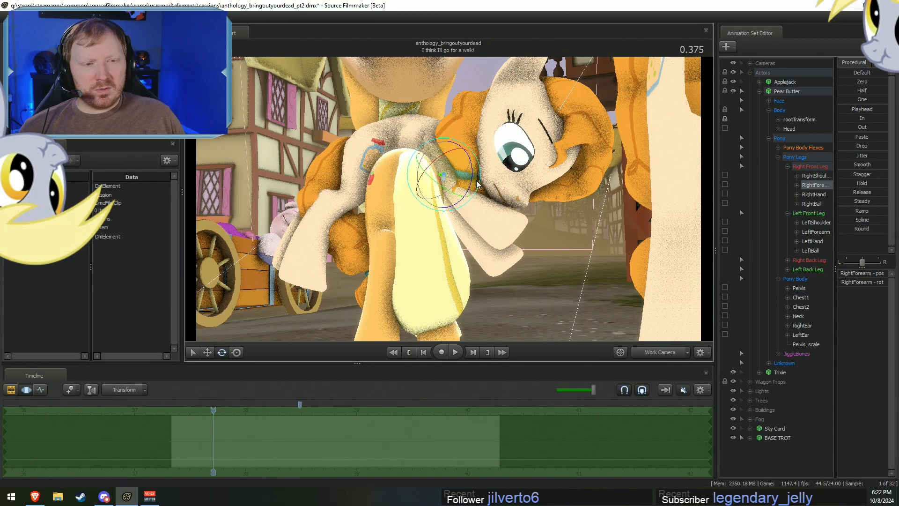
{"action": "mouse_move", "coordinate": [484, 196]}
{"action": "left_mouse_down", "text": "alt"}
{"action": "mouse_move", "coordinate": [476, 196]}
{"action": "mouse_move", "coordinate": [484, 196]}
{"action": "left_mouse_up", "text": "alt"}
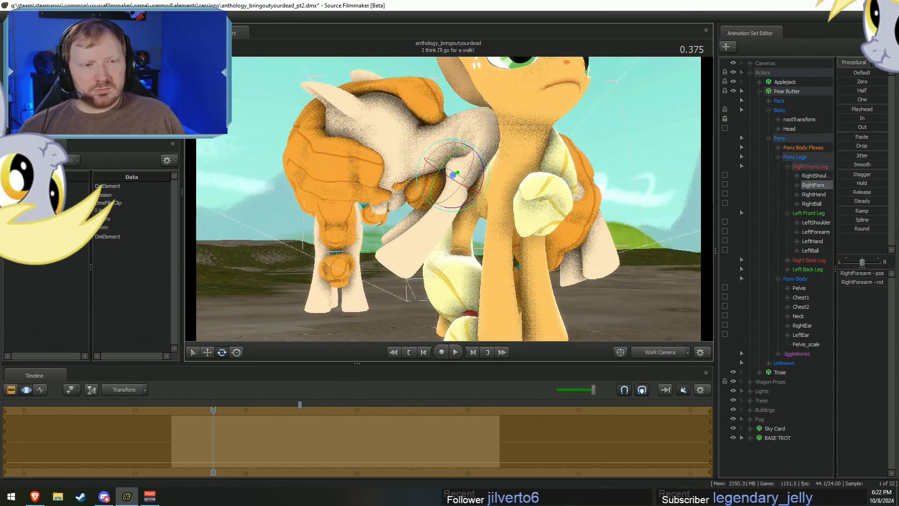
Adjust Pear Butter's left shoulder to reposition the left front leg, and check it from both sides of the actors.
{"action": "left_click_drag", "start_coordinate": [461, 162], "coordinate": [460, 158], "text": "alt"}
{"action": "left_click", "coordinate": [460, 162]}
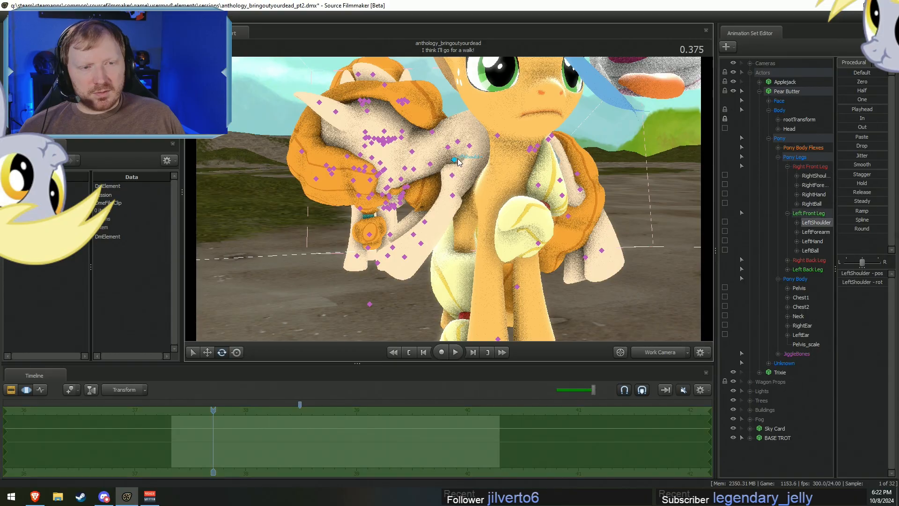
{"action": "left_click_drag", "start_coordinate": [463, 148], "coordinate": [429, 216]}
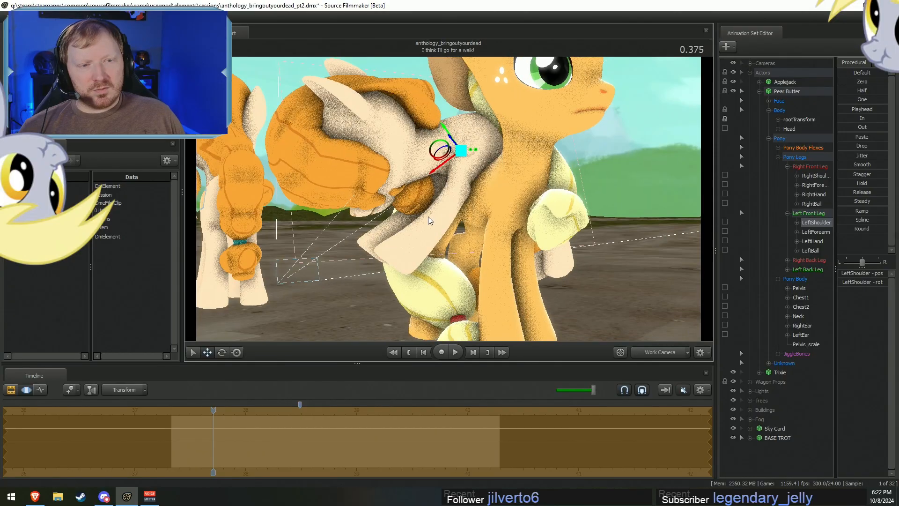
{"action": "key", "text": "Escape"}
{"action": "left_click_drag", "start_coordinate": [351, 224], "coordinate": [113, 213], "text": "alt"}
{"action": "left_click_drag", "start_coordinate": [437, 198], "coordinate": [432, 213], "text": "alt"}
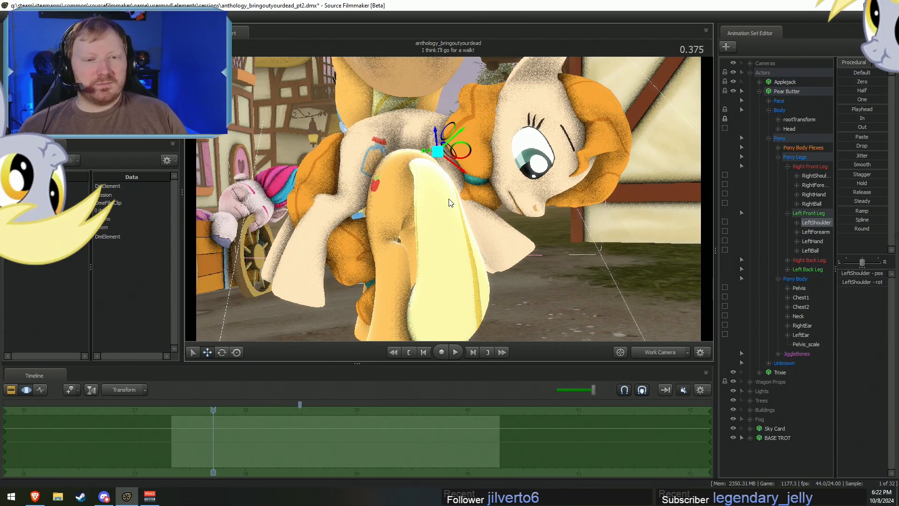
Select Pear Butter's left and right thighs together and try rotating the back legs inward toward Applejack.
{"action": "key", "text": "ctrl"}
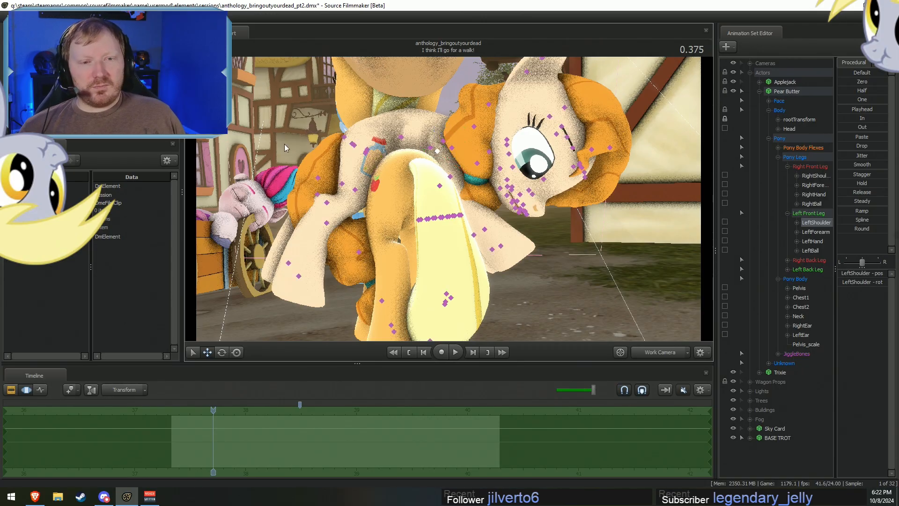
{"action": "left_click", "coordinate": [366, 152], "text": "ctrl"}
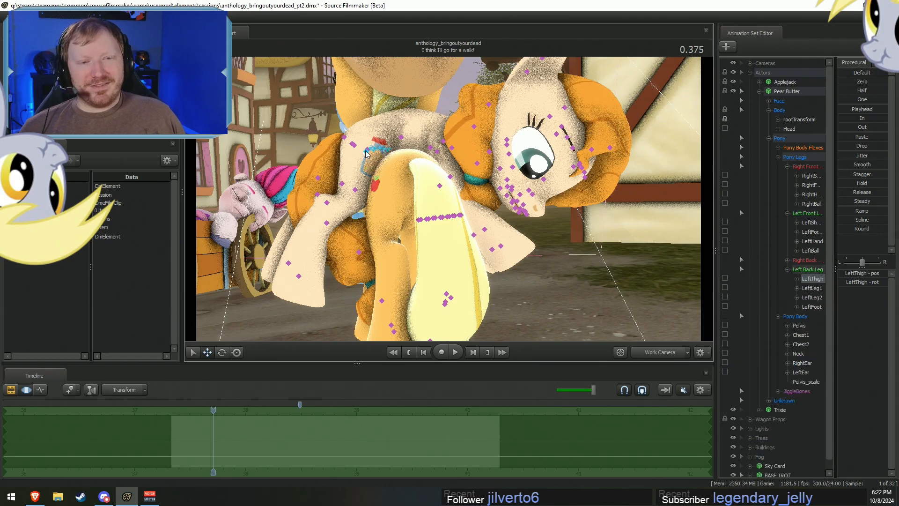
{"action": "left_click", "coordinate": [368, 154], "text": "ctrl"}
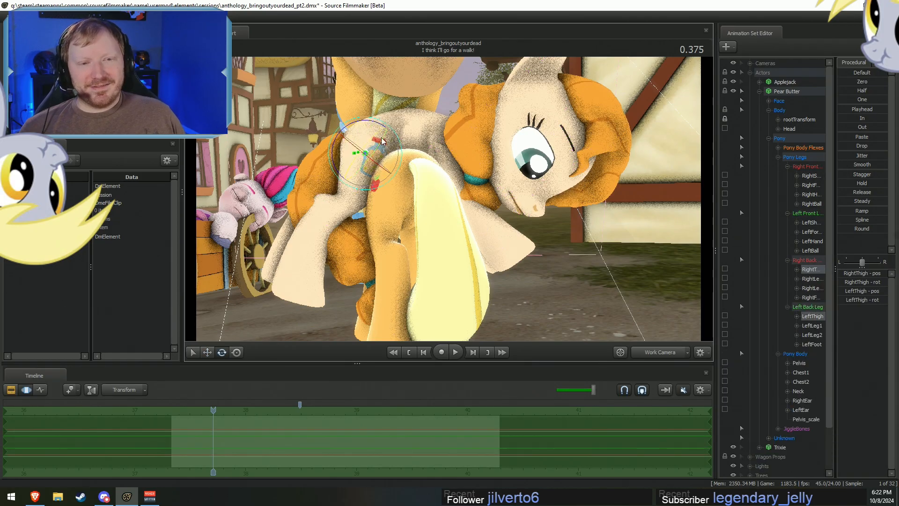
{"action": "right_click", "coordinate": [366, 131]}
{"action": "mouse_move", "coordinate": [403, 149]}
{"action": "left_click", "coordinate": [451, 158]}
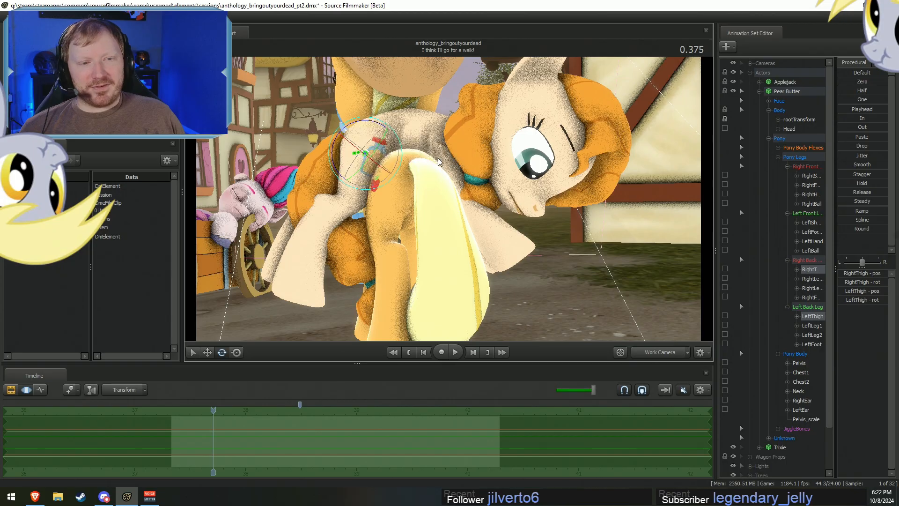
{"action": "left_click_drag", "start_coordinate": [368, 123], "coordinate": [362, 124]}
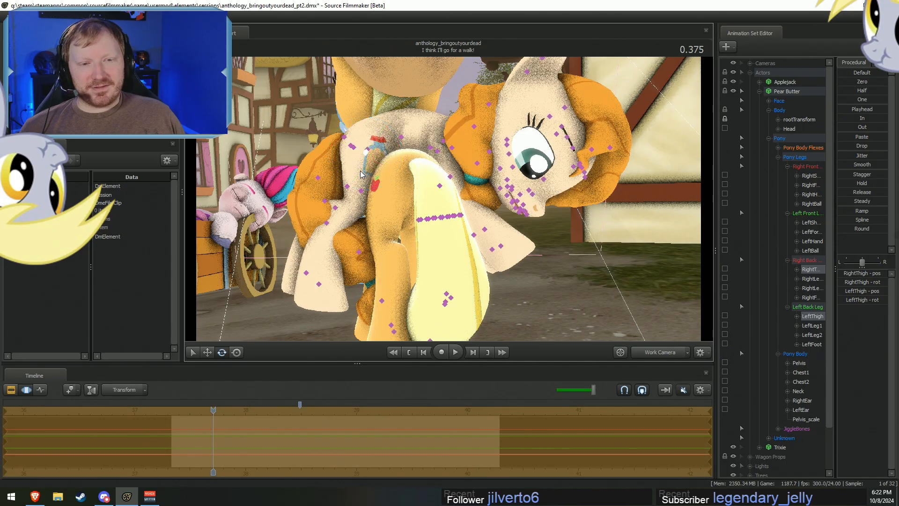
Try rotating LeftLeg1 and RightLeg1 together to bring Pear Butter's back legs farther inward.
{"action": "left_click", "coordinate": [347, 186], "text": "ctrl"}
{"action": "left_click", "coordinate": [362, 191], "text": "ctrl+shift"}
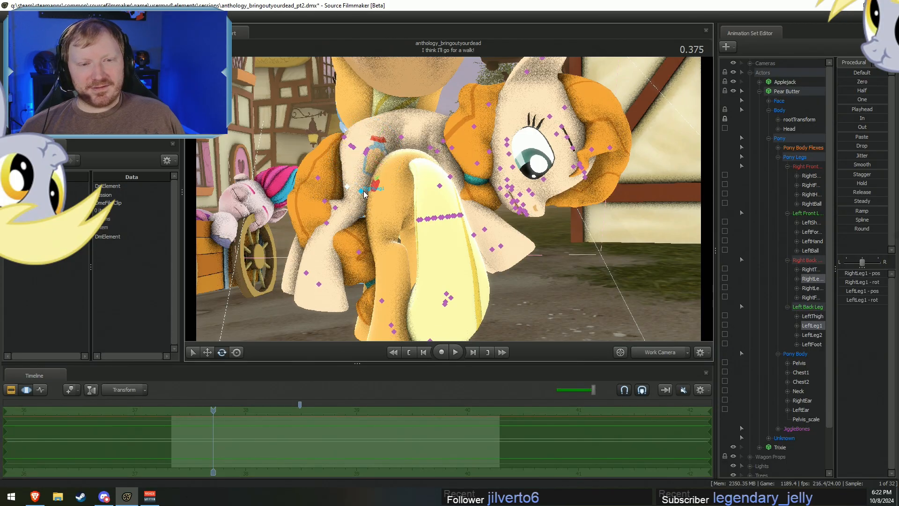
{"action": "left_click", "coordinate": [361, 191], "text": "ctrl"}
{"action": "left_click", "coordinate": [347, 186], "text": "ctrl+shift"}
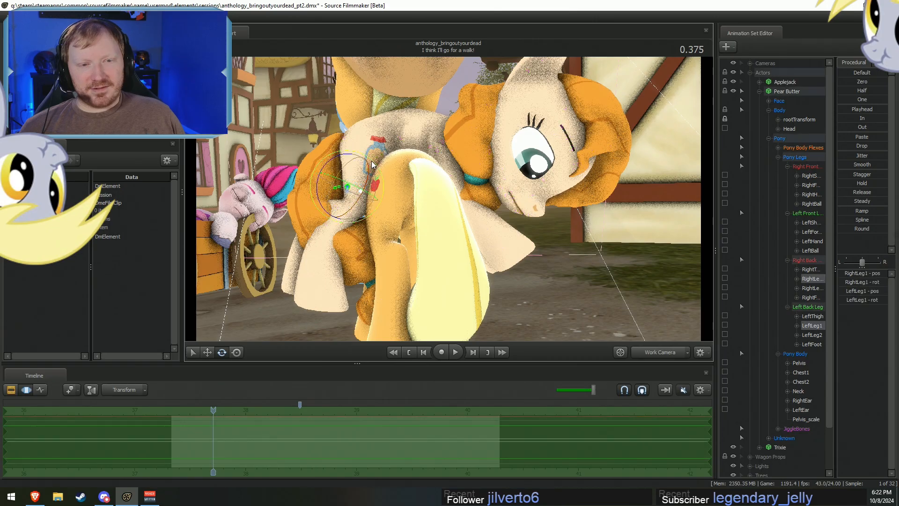
{"action": "left_click_drag", "start_coordinate": [370, 170], "coordinate": [359, 171]}
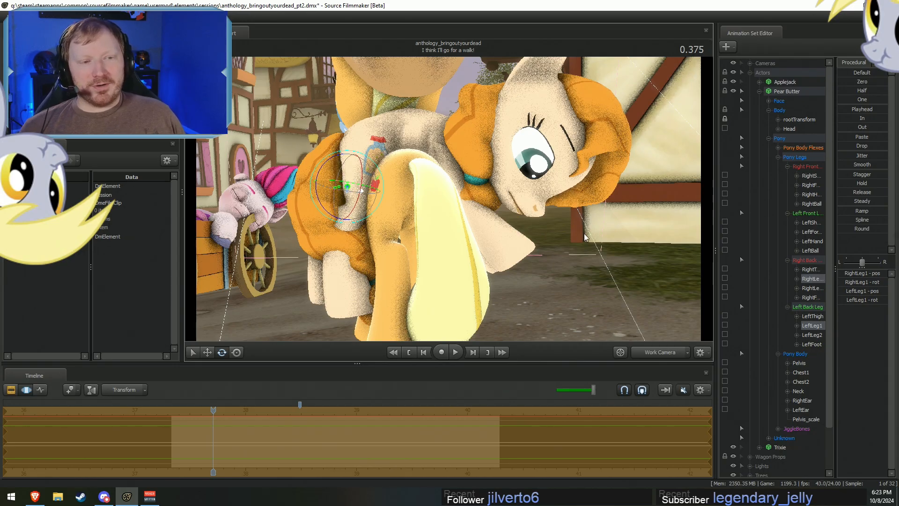
Try rotating Pear Butter's tail outward at TailA and TailC, and scrub the shot to 0.500.
{"action": "left_click", "coordinate": [322, 175], "text": "ctrl"}
{"action": "left_click", "coordinate": [340, 137], "text": "ctrl"}
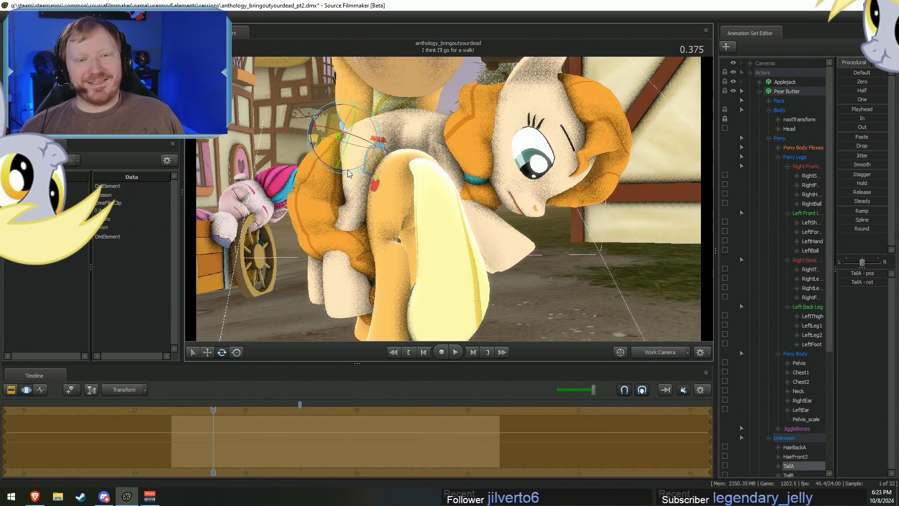
{"action": "left_click_drag", "start_coordinate": [349, 166], "coordinate": [340, 166]}
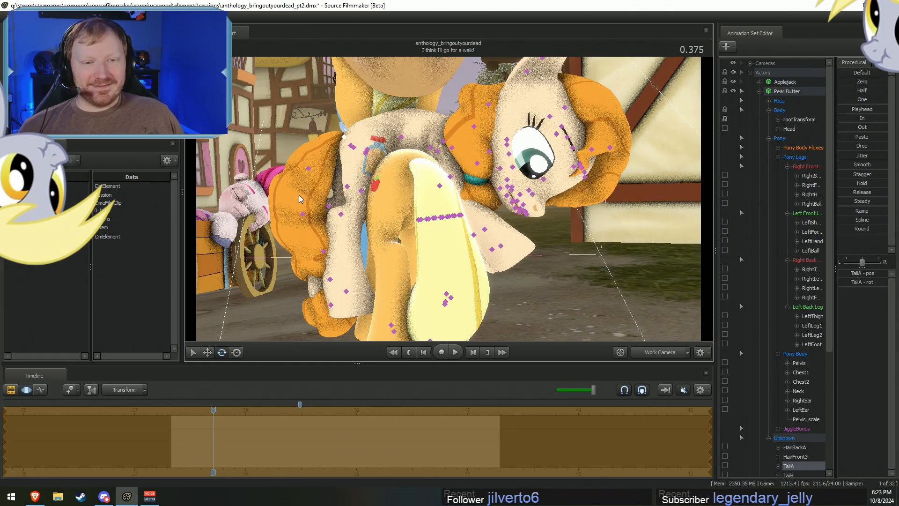
{"action": "left_click", "coordinate": [299, 215]}
{"action": "mouse_move", "coordinate": [275, 194]}
{"action": "left_mouse_down"}
{"action": "mouse_move", "coordinate": [283, 194]}
{"action": "mouse_move", "coordinate": [274, 195]}
{"action": "left_mouse_up"}
{"action": "key", "text": "F2"}
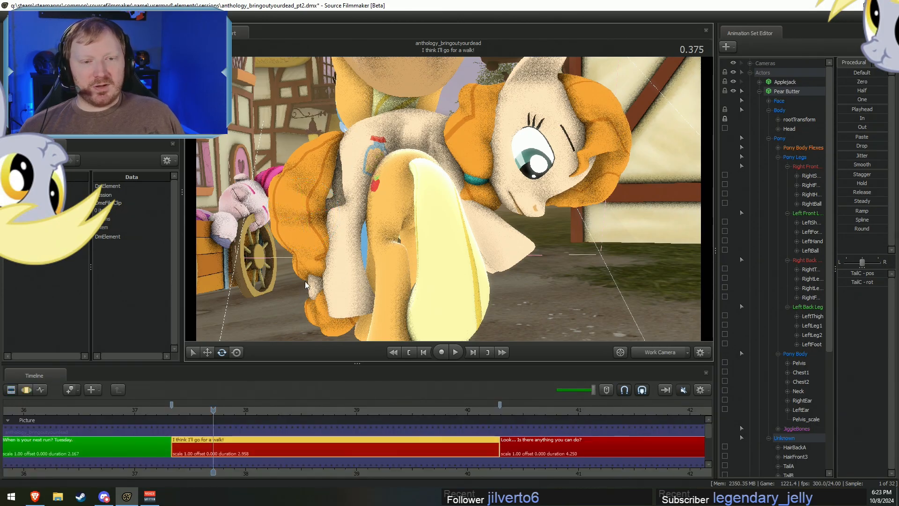
{"action": "key", "text": "F3"}
{"action": "left_click_drag", "start_coordinate": [214, 410], "coordinate": [227, 410]}
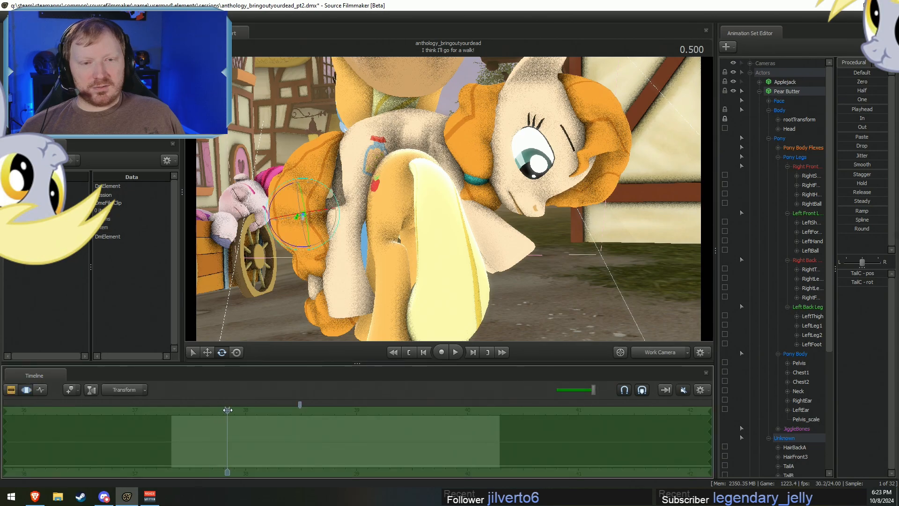
Undo the rotations of Pear Butter's tail, lower back legs and thighs.
{"action": "key", "text": "ctrl+z"}
{"action": "key", "text": "ctrl+z"}
{"action": "key", "text": "ctrl+z"}
{"action": "key", "text": "ctrl+z"}
{"action": "key", "text": "ctrl+z"}
{"action": "key", "text": "ctrl+z"}
{"action": "key", "text": "ctrl+z"}
{"action": "key", "text": "ctrl+z"}
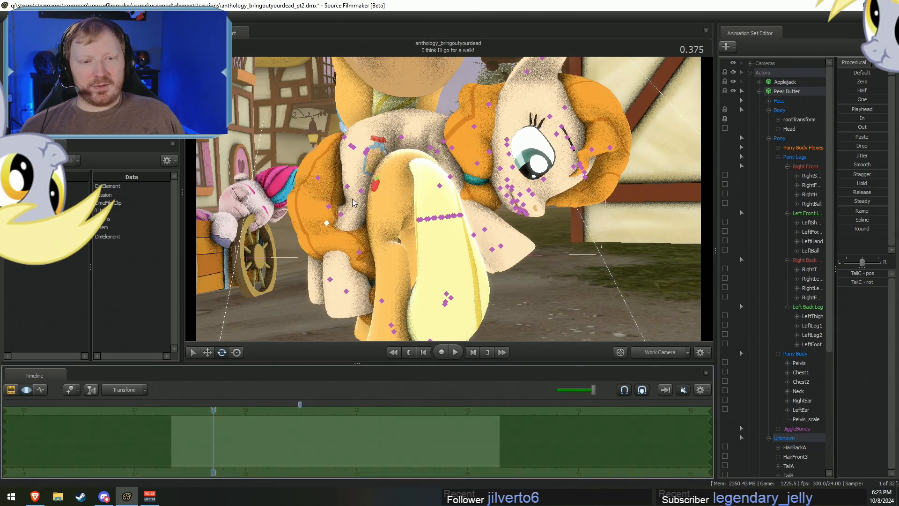
{"action": "key", "text": "ctrl+z"}
{"action": "key", "text": "ctrl+z"}
{"action": "key", "text": "ctrl+z"}
{"action": "key", "text": "ctrl+z"}
{"action": "key", "text": "ctrl+z"}
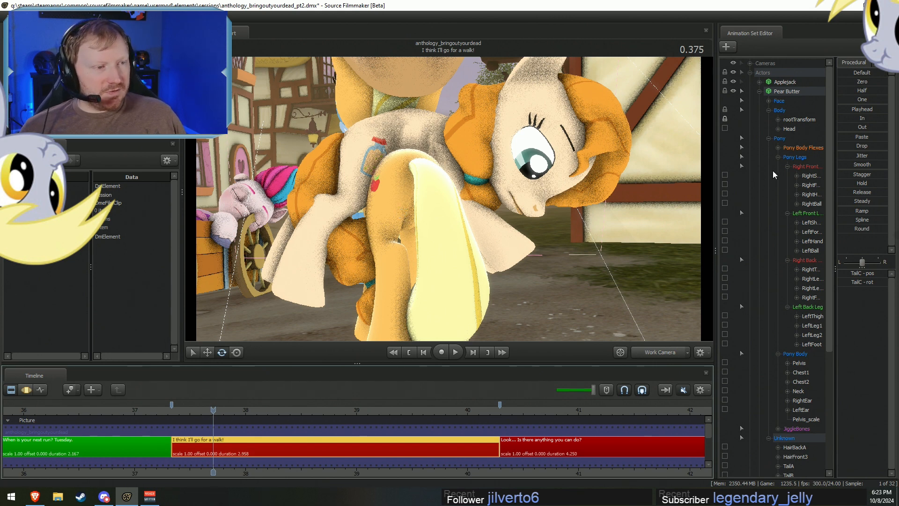
Collapse the four individual leg groups under Pear Butter's Pony Legs controls.
{"action": "left_click", "coordinate": [787, 213]}
{"action": "left_click", "coordinate": [787, 166]}
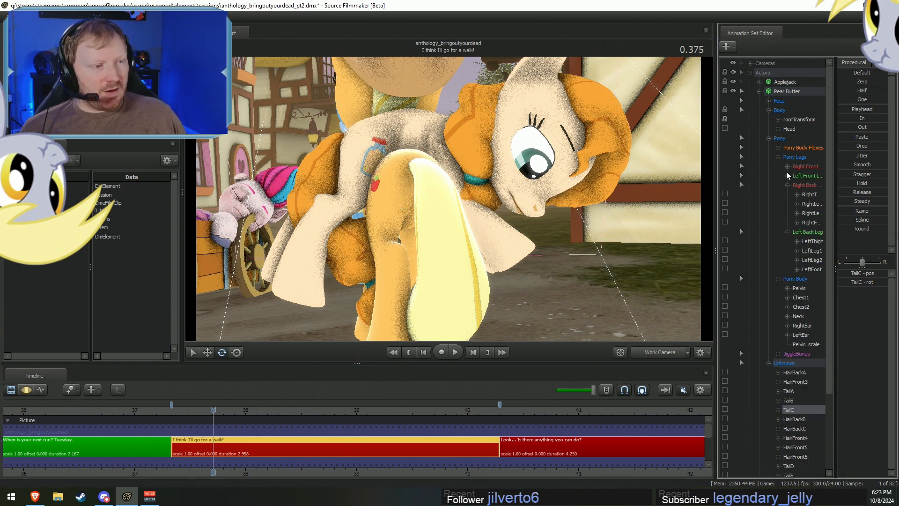
{"action": "left_click", "coordinate": [787, 185]}
{"action": "left_click", "coordinate": [787, 195]}
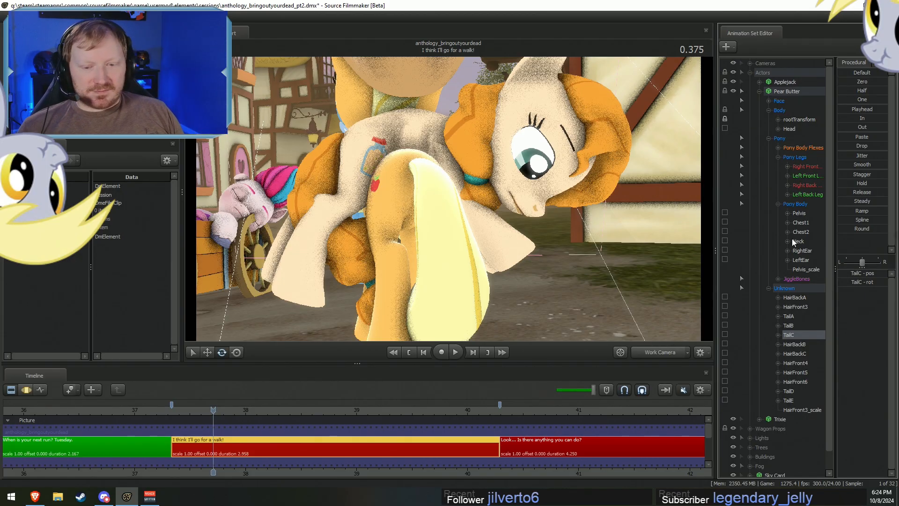
Select all four leg groups under Pear Butter's Pony Legs controls.
{"action": "key", "text": "F3"}
{"action": "key", "text": "F2"}
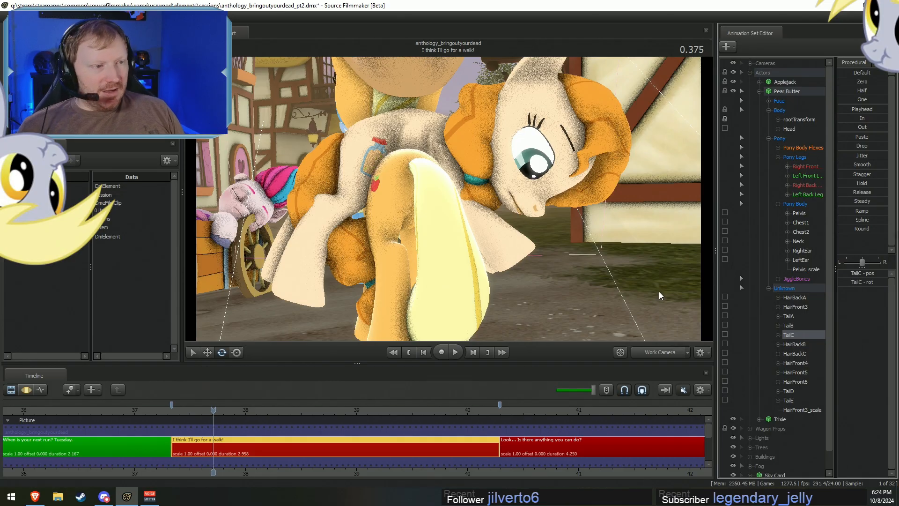
{"action": "left_click_drag", "start_coordinate": [553, 243], "coordinate": [448, 198]}
{"action": "key", "text": "s"}
{"action": "key", "text": "w"}
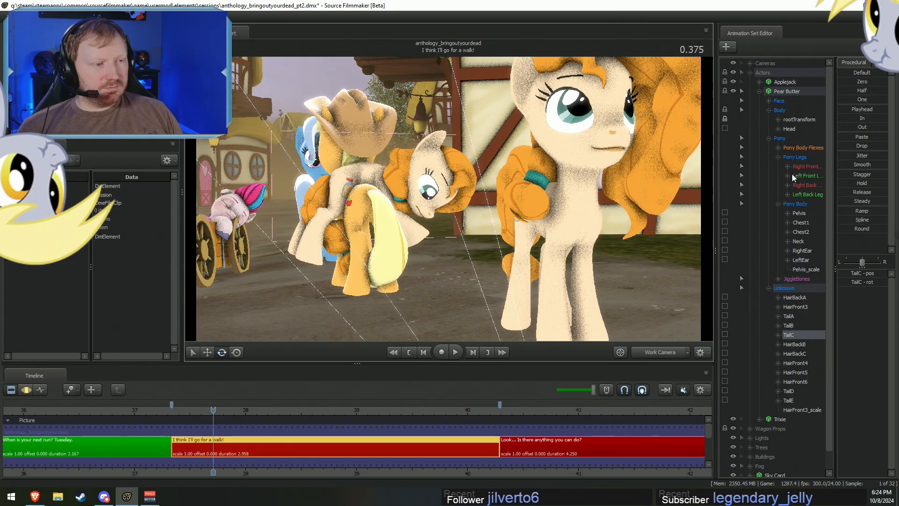
{"action": "left_click_drag", "start_coordinate": [801, 167], "coordinate": [810, 189]}
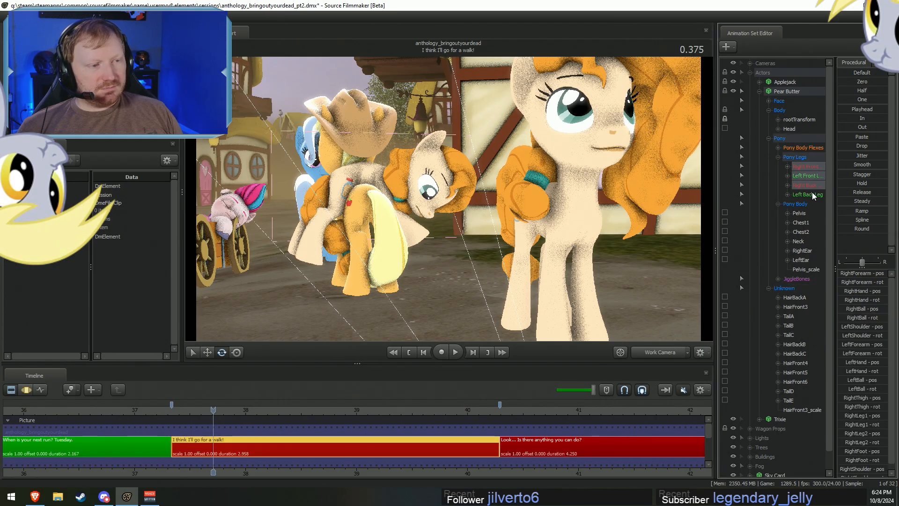
{"action": "left_click", "coordinate": [812, 192], "text": "ctrl"}
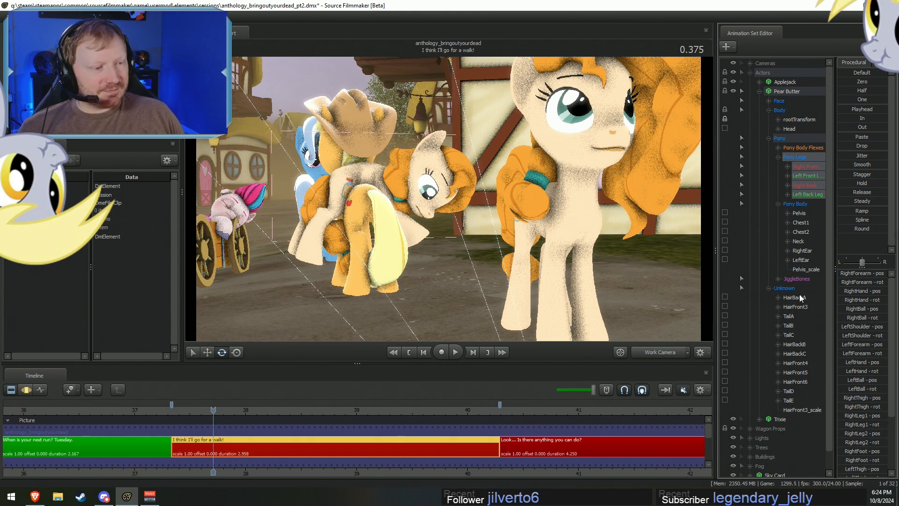
Expand and select the Pony controls of the BASE TROT animation set, and scrub the shot to 0.333.
{"action": "scroll", "coordinate": [777, 374], "scroll_direction": "down", "scroll_amount": 1}
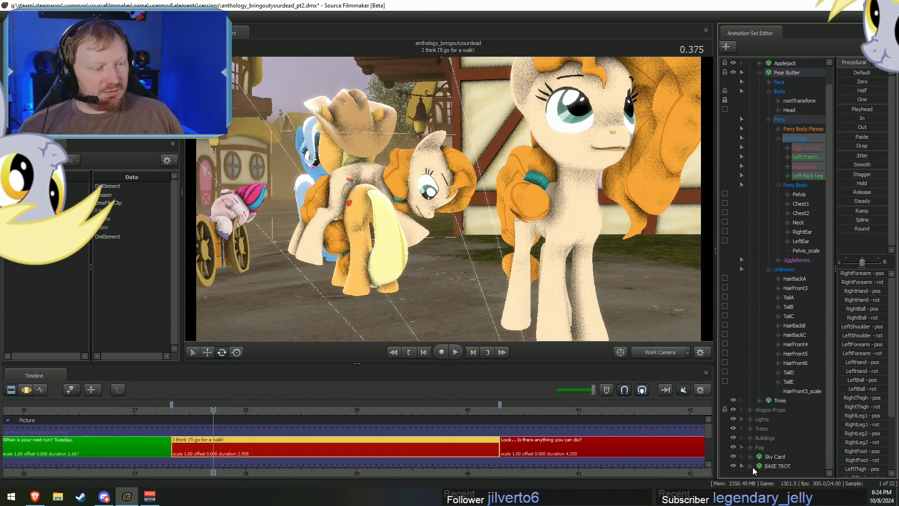
{"action": "scroll", "coordinate": [763, 468], "scroll_direction": "down", "scroll_amount": 2}
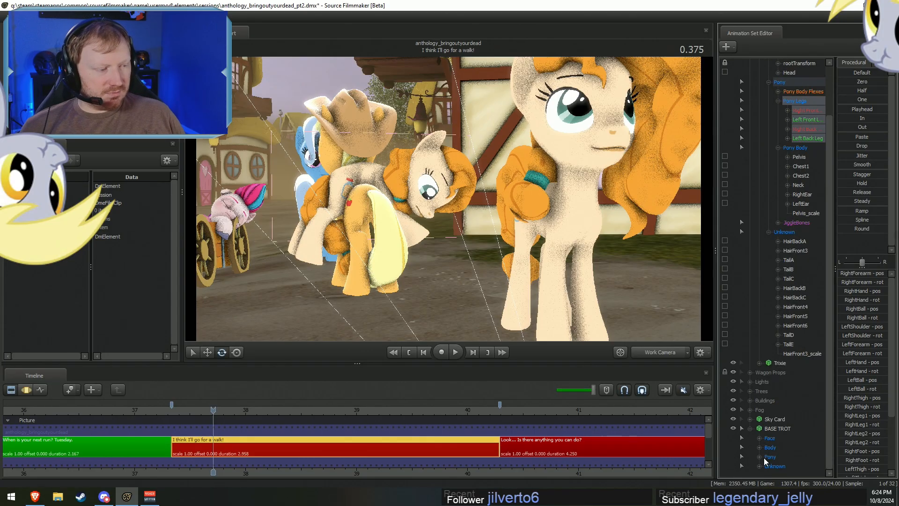
{"action": "left_click", "coordinate": [768, 457]}
{"action": "left_click", "coordinate": [759, 457]}
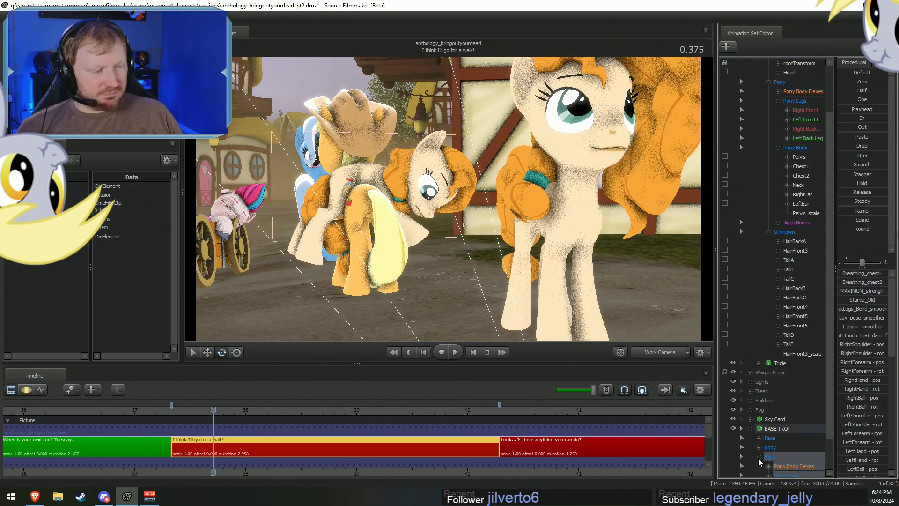
{"action": "scroll", "coordinate": [763, 459], "scroll_direction": "down", "scroll_amount": 2}
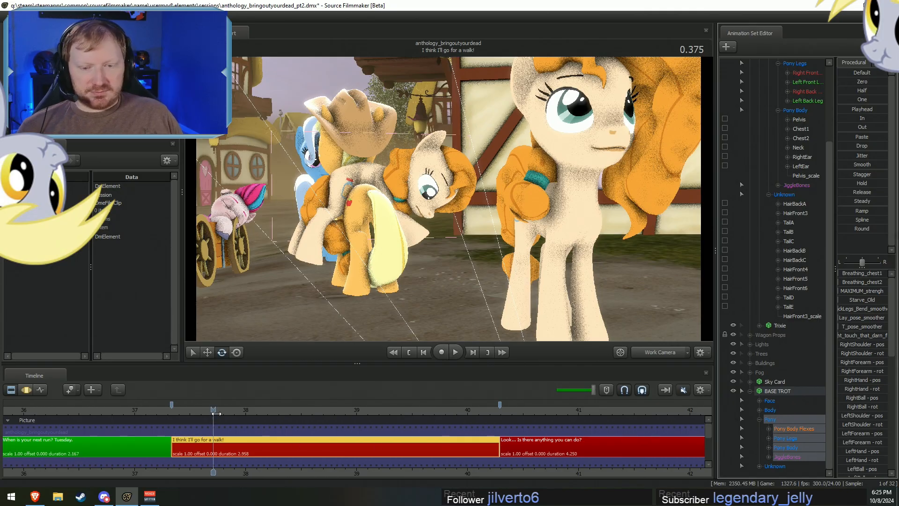
{"action": "left_click_drag", "start_coordinate": [217, 413], "coordinate": [221, 413]}
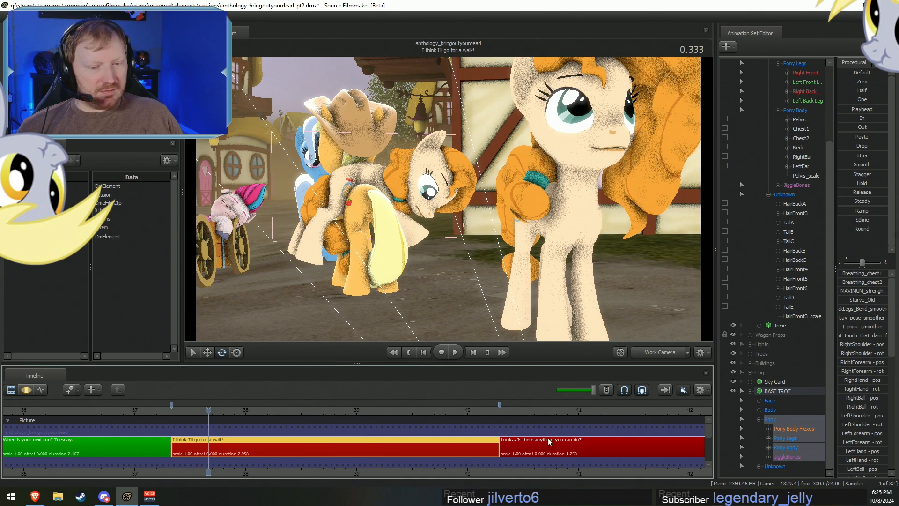
Expand BASE TROT's Pony Legs controls in the Motion Editor and scrub through the start of the trot.
{"action": "key", "text": "F3"}
{"action": "key", "text": "shift"}
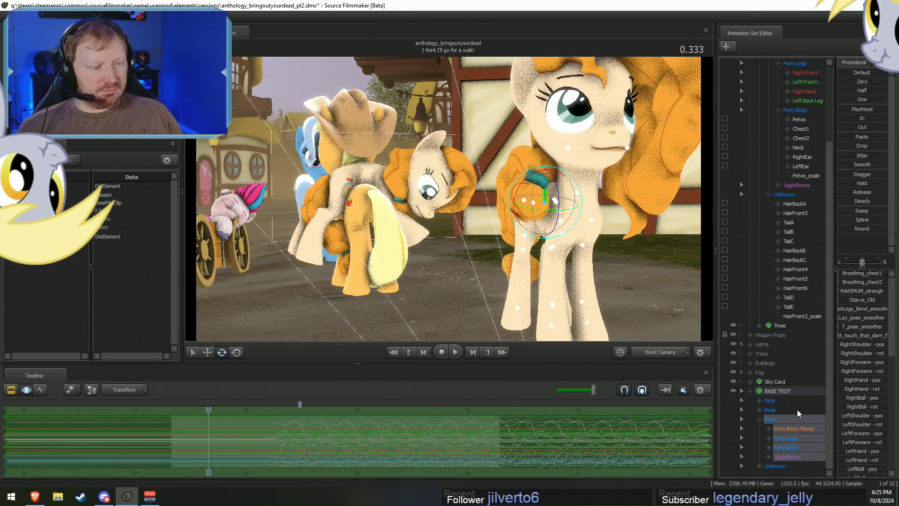
{"action": "left_click", "coordinate": [769, 439]}
{"action": "left_click", "coordinate": [798, 411]}
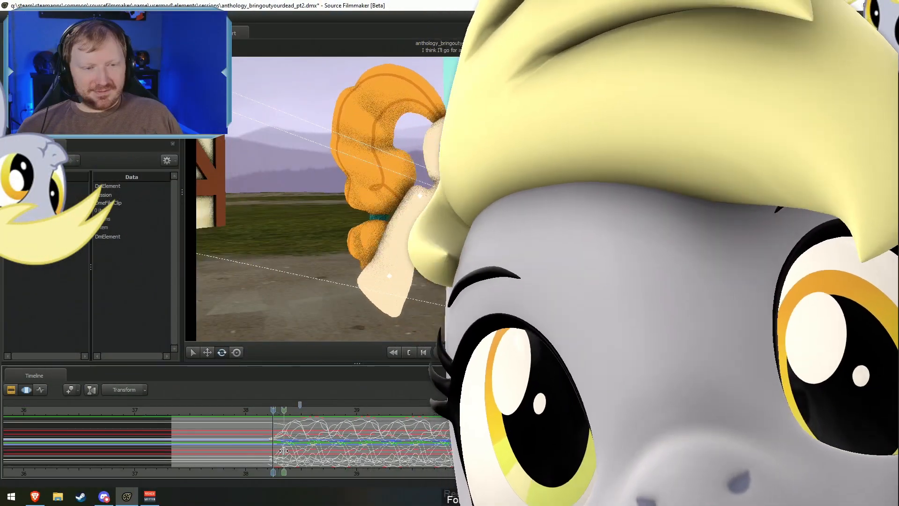
{"action": "left_click_drag", "start_coordinate": [284, 451], "coordinate": [328, 449]}
Shift the motion of BASE TROT's right front and right back legs slightly earlier in time, and play the shot.
{"action": "left_click", "coordinate": [799, 410]}
{"action": "left_click", "coordinate": [799, 427], "text": "ctrl"}
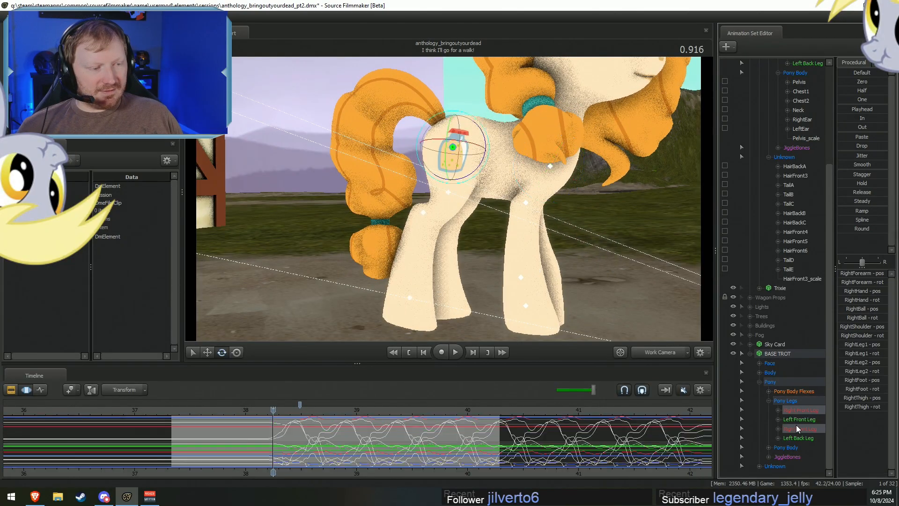
{"action": "left_click_drag", "start_coordinate": [465, 443], "coordinate": [460, 441]}
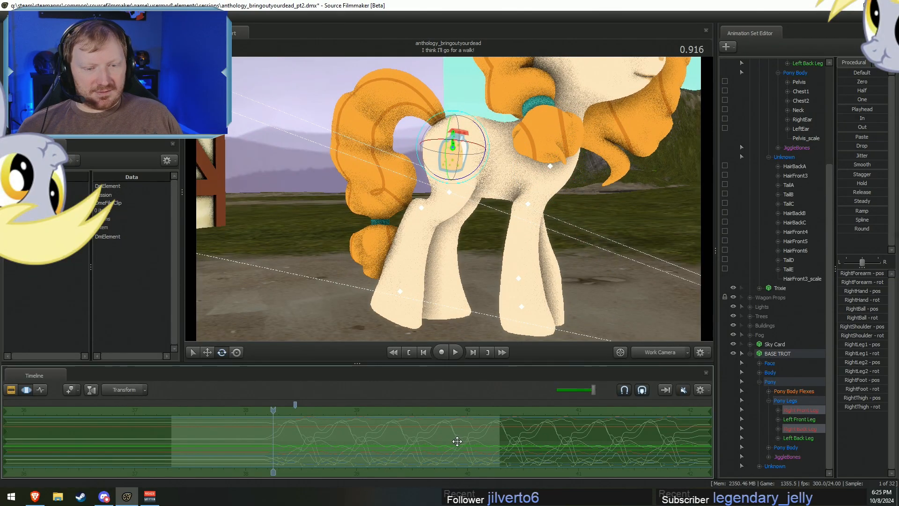
{"action": "key", "text": "F2"}
{"action": "key", "text": "space"}
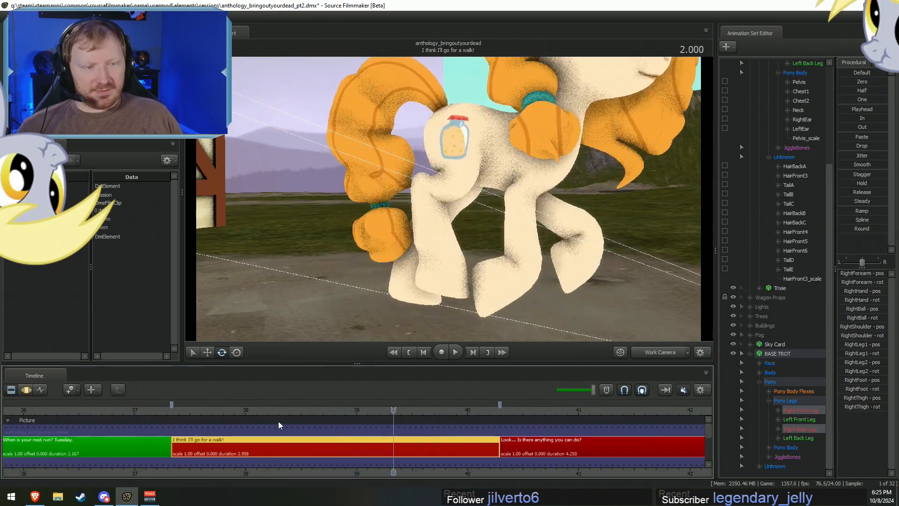
Move the two right legs' motion a little earlier again, and scrub the trot to 2.161.
{"action": "key", "text": "F3"}
{"action": "key", "text": "F2"}
{"action": "key", "text": "F3"}
{"action": "left_click", "coordinate": [302, 438]}
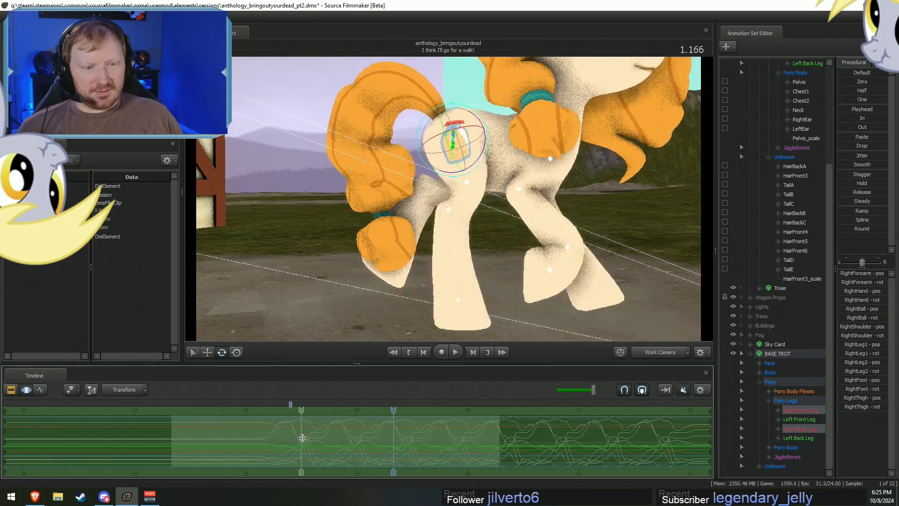
{"action": "left_click_drag", "start_coordinate": [302, 437], "coordinate": [412, 434]}
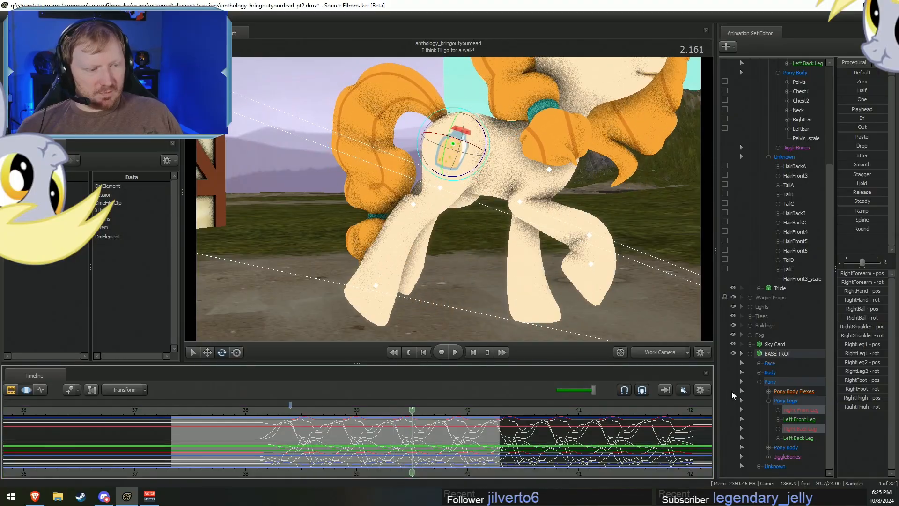
Compare the motion curves of BASE TROT's four legs, one leg at a time, in an enlarged timeline.
{"action": "left_click", "coordinate": [821, 412]}
{"action": "left_click", "coordinate": [802, 439], "text": "shift"}
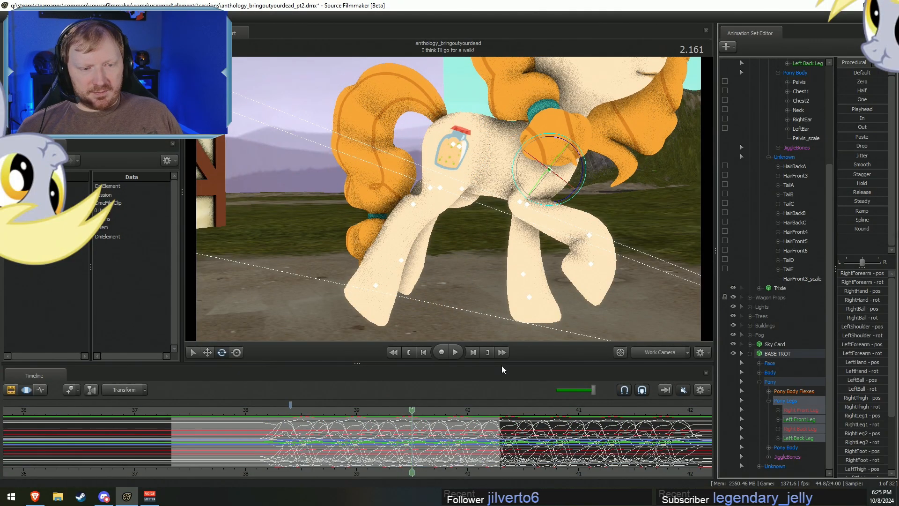
{"action": "left_click_drag", "start_coordinate": [501, 366], "coordinate": [506, 192]}
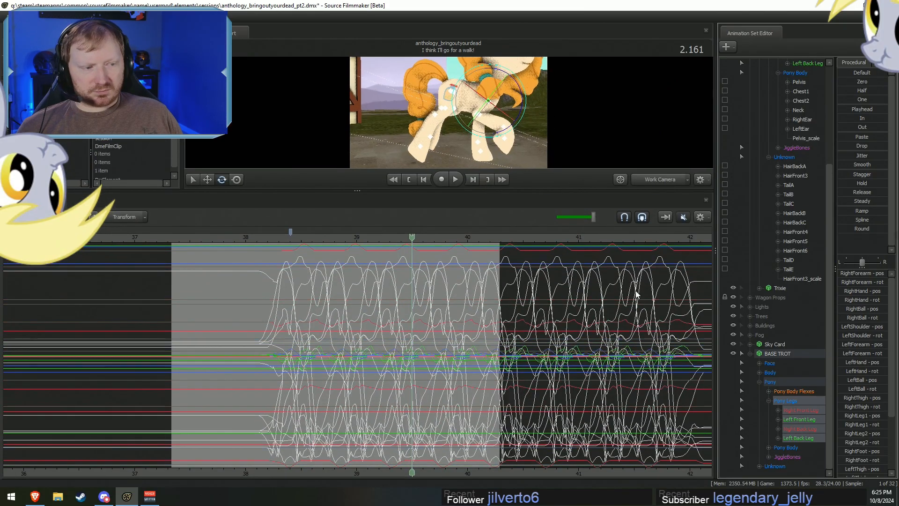
{"action": "left_click", "coordinate": [802, 426]}
{"action": "left_click", "coordinate": [804, 412]}
{"action": "left_click", "coordinate": [804, 419]}
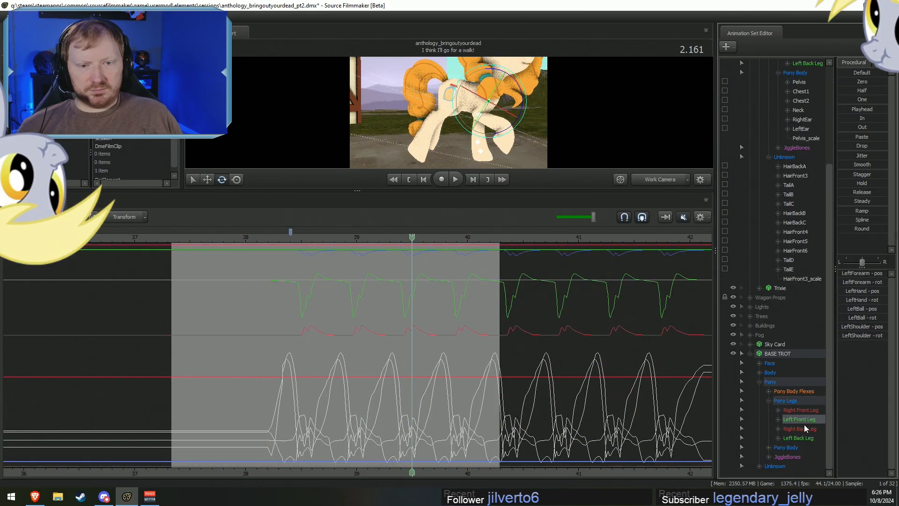
{"action": "left_click", "coordinate": [804, 427]}
{"action": "left_click", "coordinate": [805, 437]}
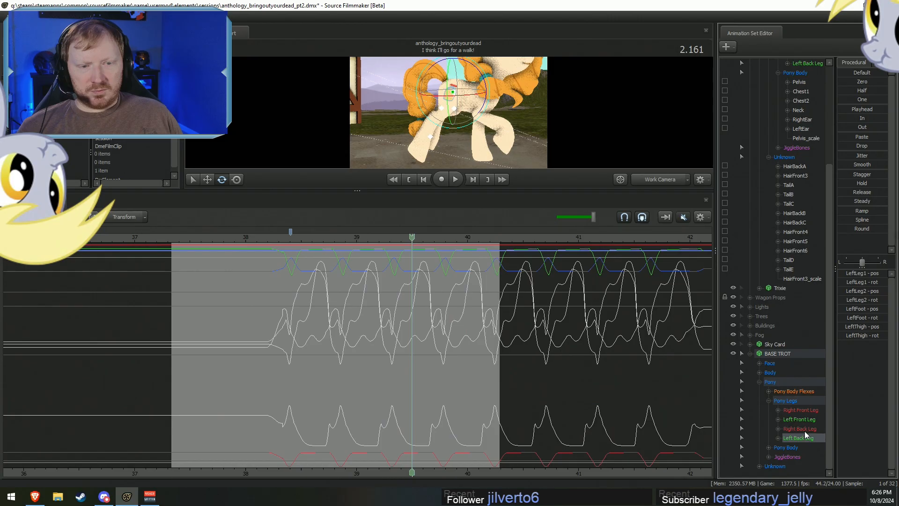
{"action": "left_click", "coordinate": [807, 419]}
{"action": "left_click", "coordinate": [389, 394]}
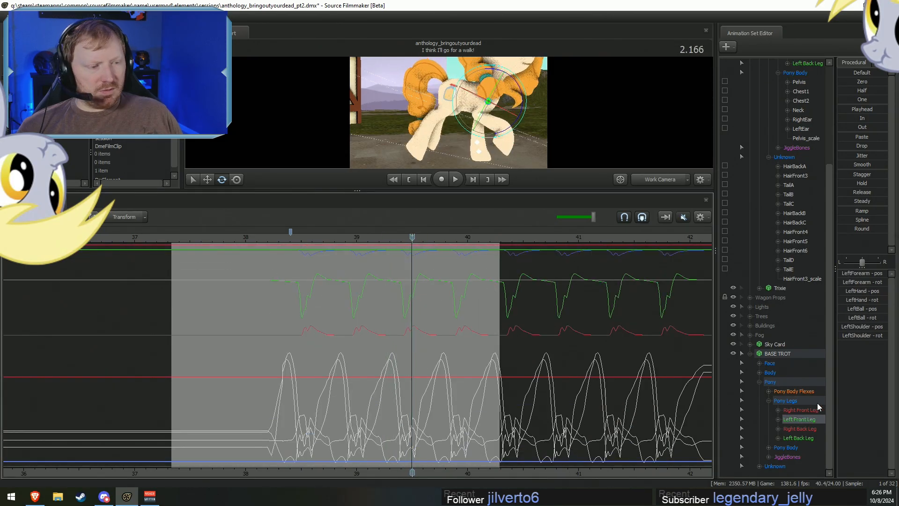
{"action": "left_click", "coordinate": [803, 409]}
Shrink the timeline to its former height, and play and scrub the trot starting at 0.958.
{"action": "left_click_drag", "start_coordinate": [570, 191], "coordinate": [570, 373]}
{"action": "scroll", "coordinate": [302, 424], "scroll_direction": "down", "scroll_amount": 3}
{"action": "left_click", "coordinate": [346, 420]}
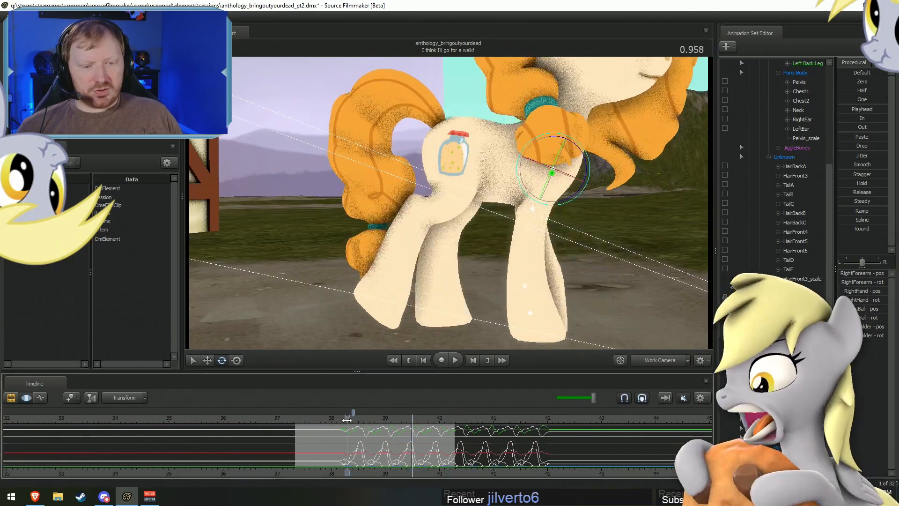
{"action": "key", "text": "space"}
{"action": "left_click_drag", "start_coordinate": [351, 422], "coordinate": [375, 427]}
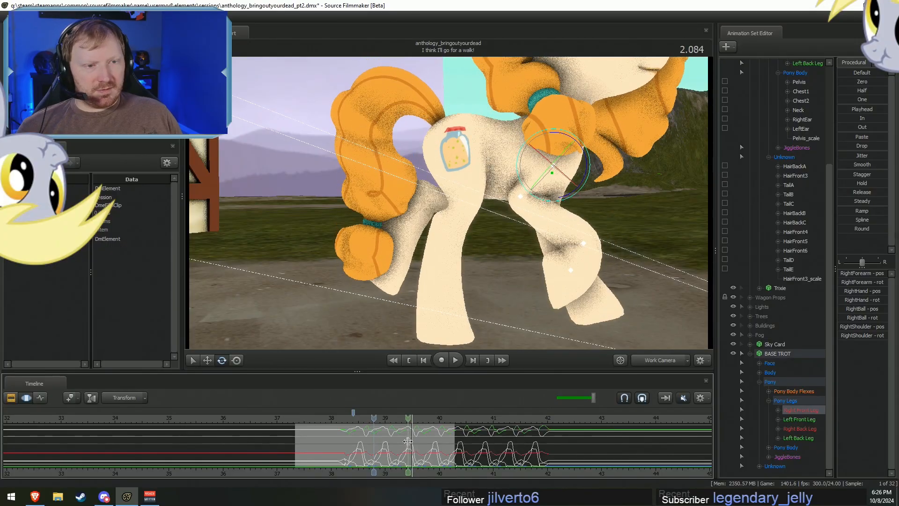
Shift the whole motion of BASE TROT's right back leg slightly earlier in time.
{"action": "left_click", "coordinate": [797, 431]}
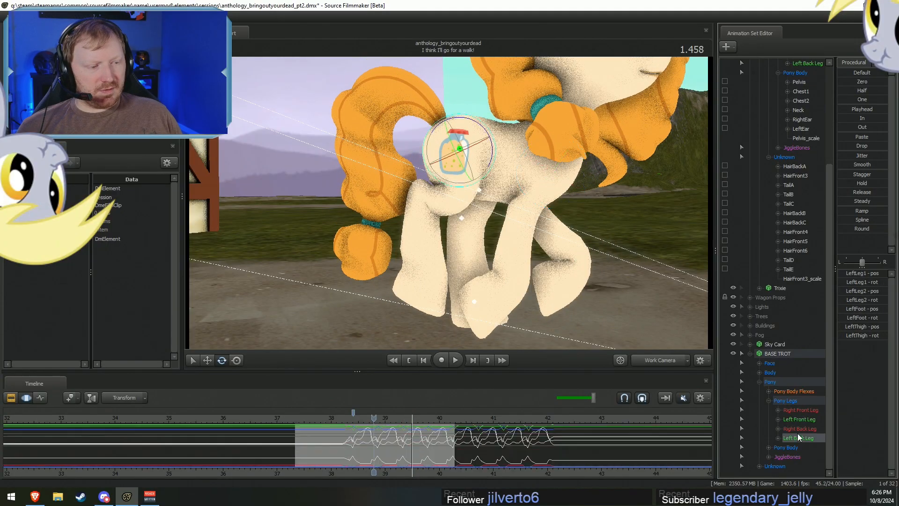
{"action": "key", "text": "F2"}
{"action": "key", "text": "F3"}
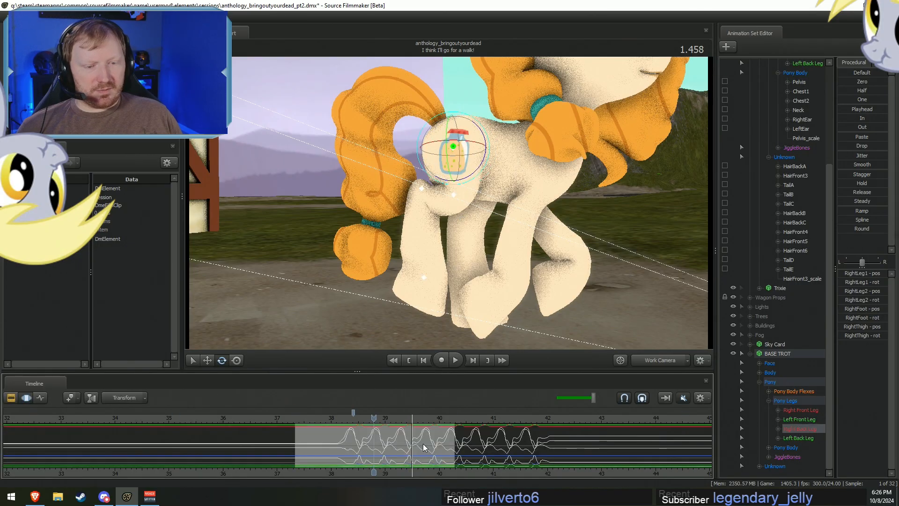
{"action": "key", "text": "ctrl+a"}
{"action": "left_click_drag", "start_coordinate": [426, 442], "coordinate": [425, 442]}
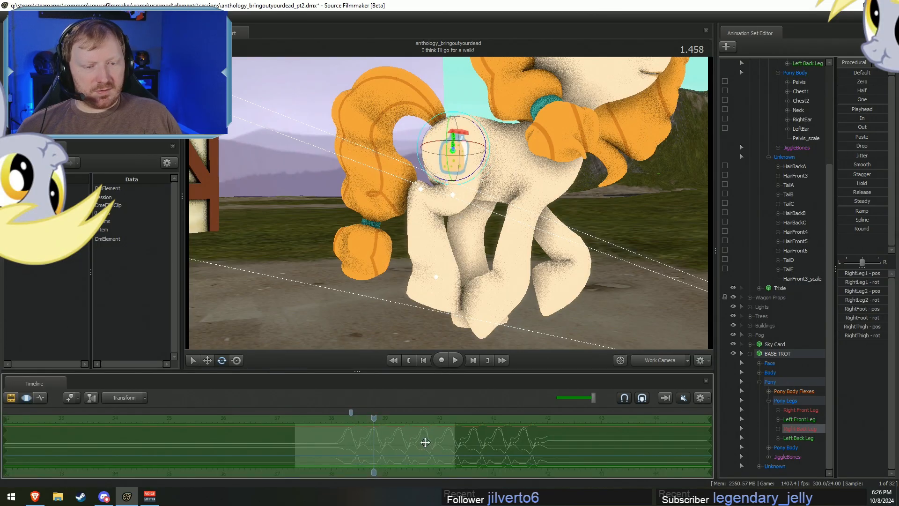
Play the trot to 1.958, and shift the motion of the right back and left back legs a little earlier.
{"action": "key", "text": "F2"}
{"action": "left_click", "coordinate": [399, 448]}
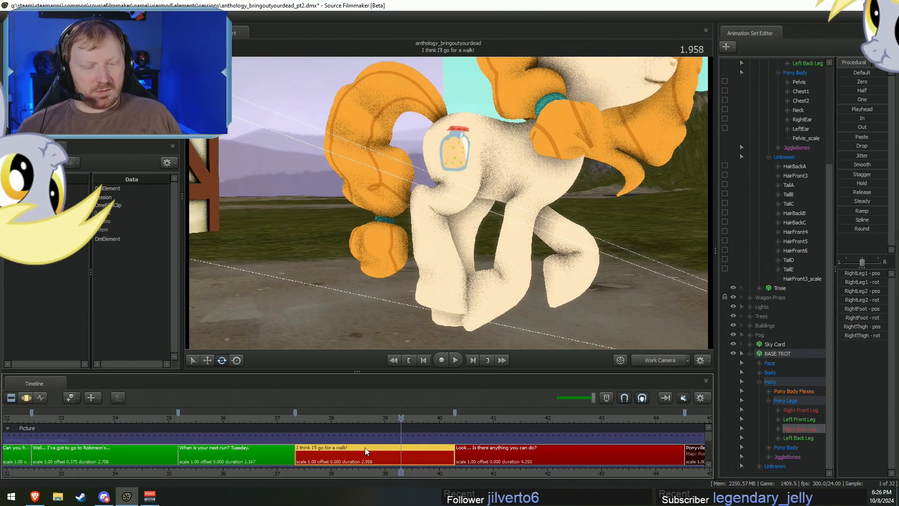
{"action": "key", "text": "F3"}
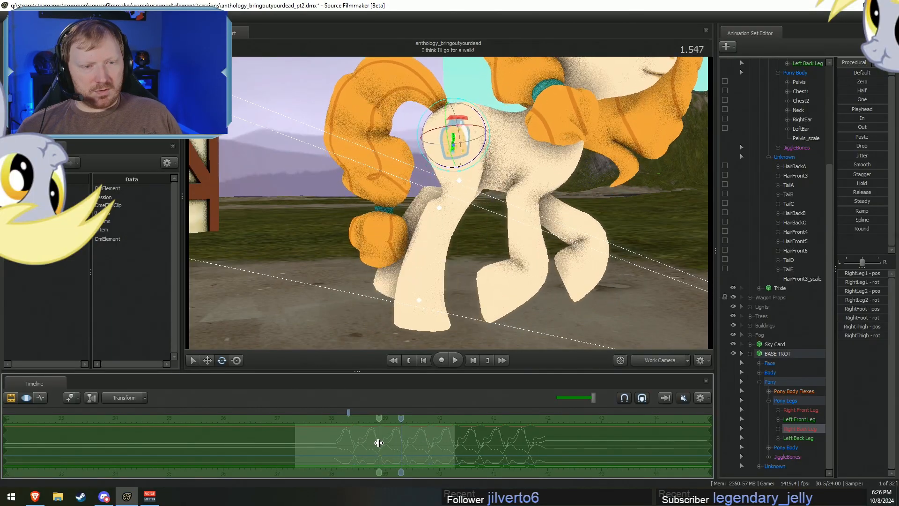
{"action": "left_click", "coordinate": [797, 438]}
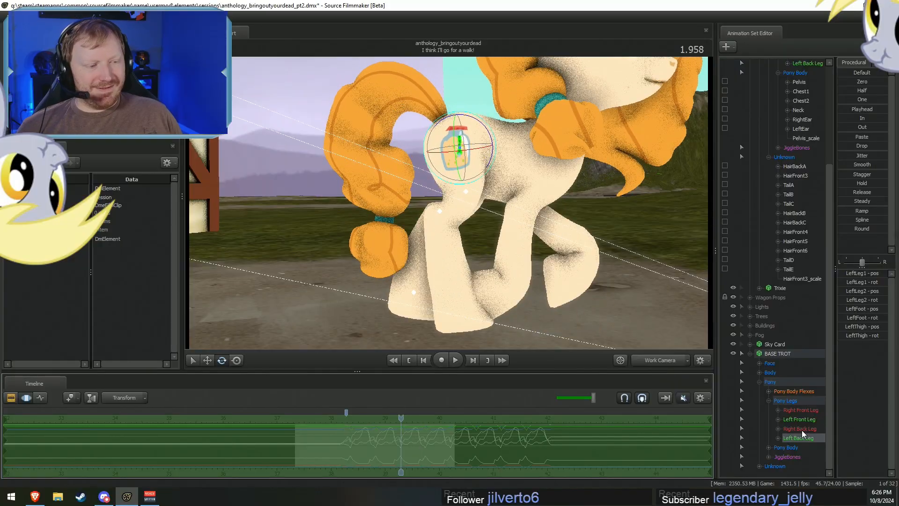
Try shifting the right back and left front legs' motion earlier together, and scrub the trot.
{"action": "left_click", "coordinate": [801, 428]}
{"action": "left_click", "coordinate": [802, 419], "text": "ctrl"}
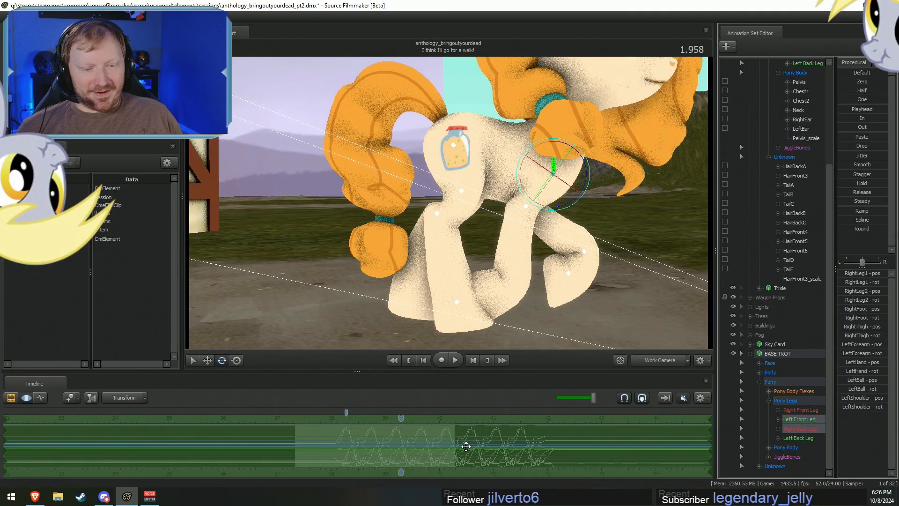
{"action": "left_click_drag", "start_coordinate": [461, 447], "coordinate": [448, 446]}
{"action": "mouse_move", "coordinate": [377, 447]}
{"action": "left_mouse_down"}
{"action": "mouse_move", "coordinate": [416, 457]}
{"action": "mouse_move", "coordinate": [401, 456]}
{"action": "left_mouse_up"}
Scrub the shot to 1.916 and shift only the left front leg's motion slightly earlier in time.
{"action": "left_click", "coordinate": [819, 420]}
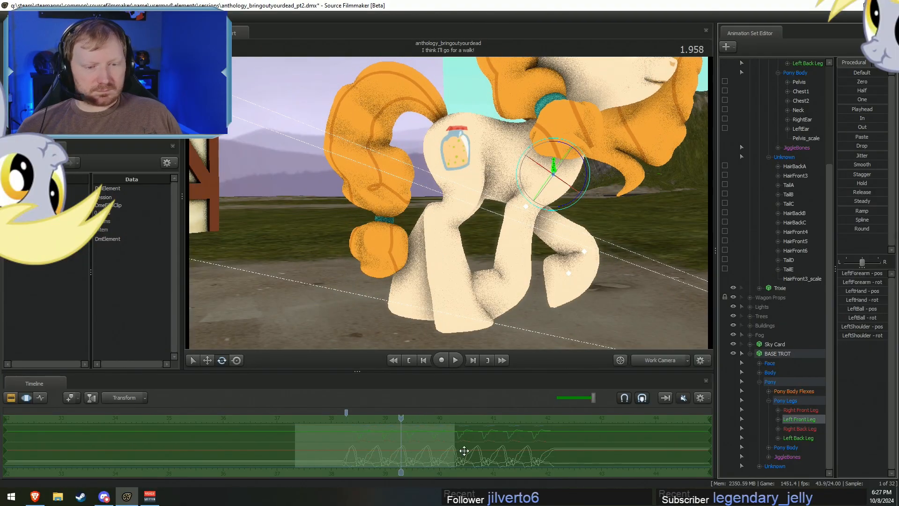
{"action": "left_click", "coordinate": [812, 411]}
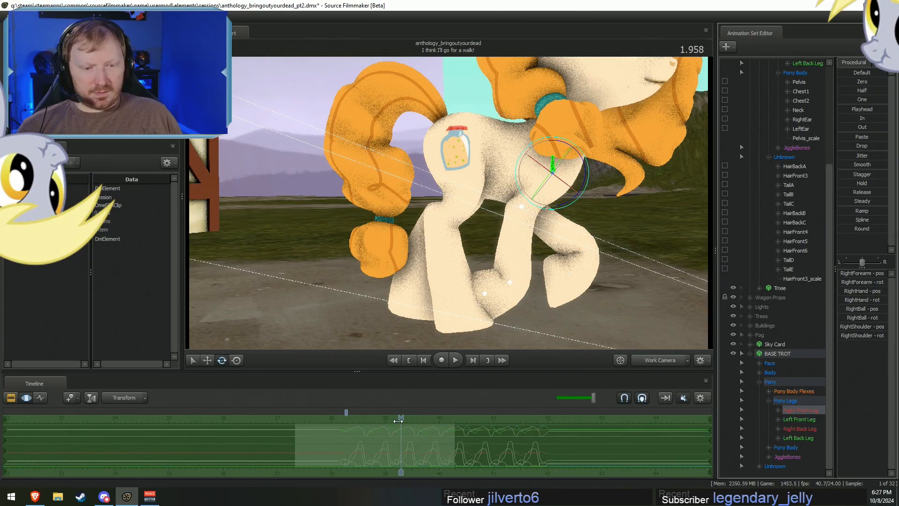
{"action": "left_click_drag", "start_coordinate": [398, 421], "coordinate": [399, 421]}
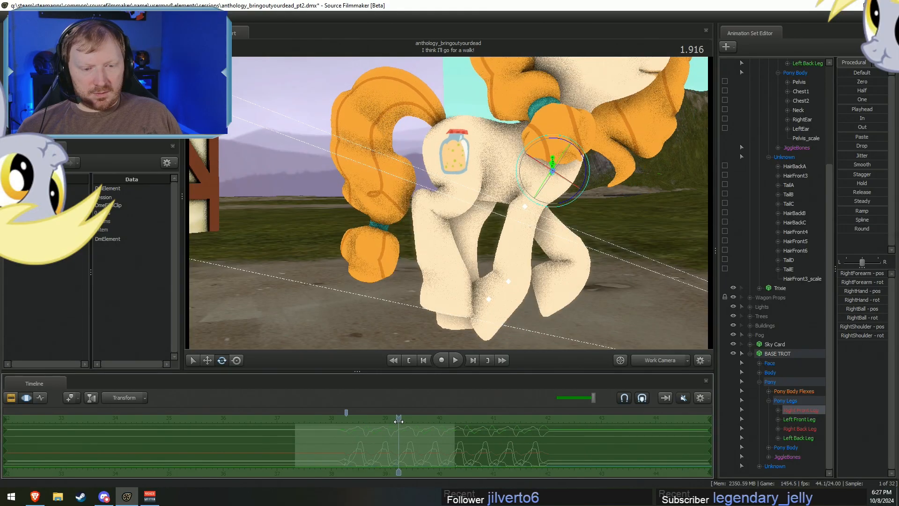
{"action": "left_click", "coordinate": [813, 419]}
{"action": "left_click_drag", "start_coordinate": [468, 460], "coordinate": [463, 458]}
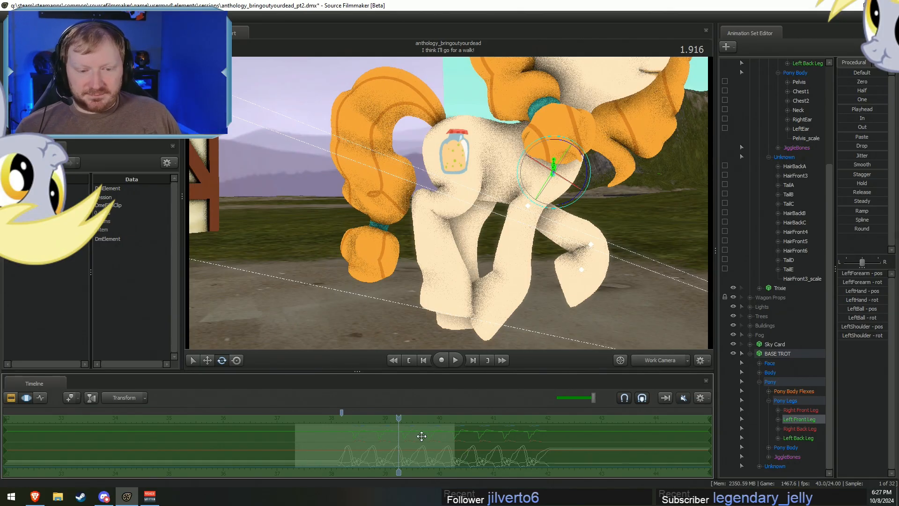
Play back the trot from its beginning to check the timing of the legs.
{"action": "key", "text": "F2"}
{"action": "key", "text": "F3"}
{"action": "left_click", "coordinate": [351, 422]}
{"action": "key", "text": "space"}
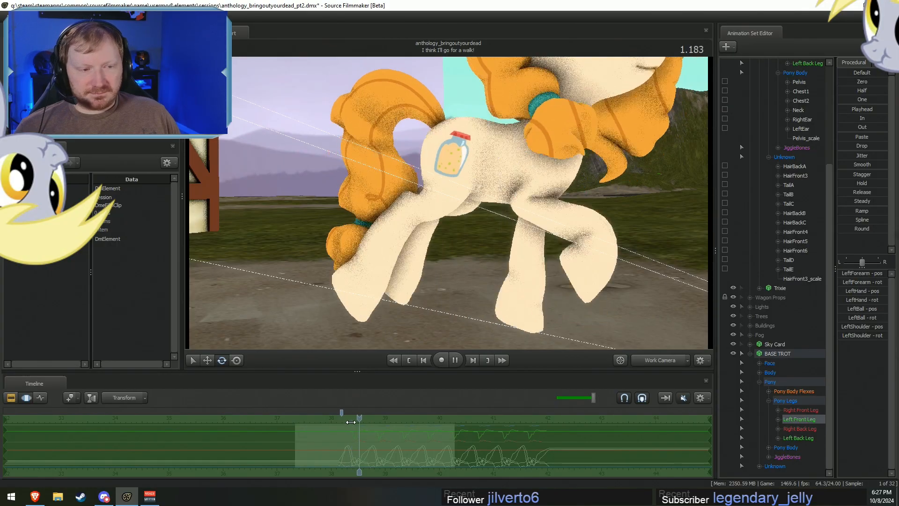
Play the trot through once and shift only the left back leg's motion slightly earlier in time.
{"action": "key", "text": "space"}
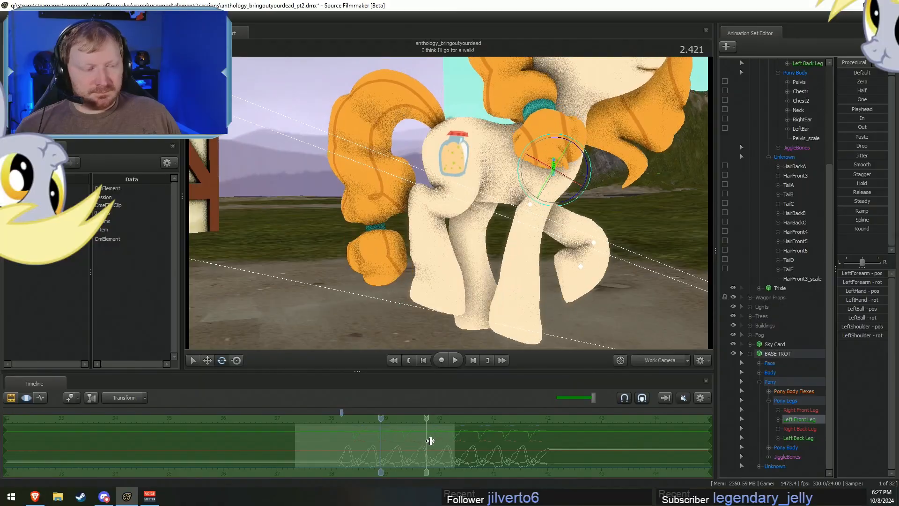
{"action": "key", "text": "space"}
{"action": "left_click", "coordinate": [801, 428]}
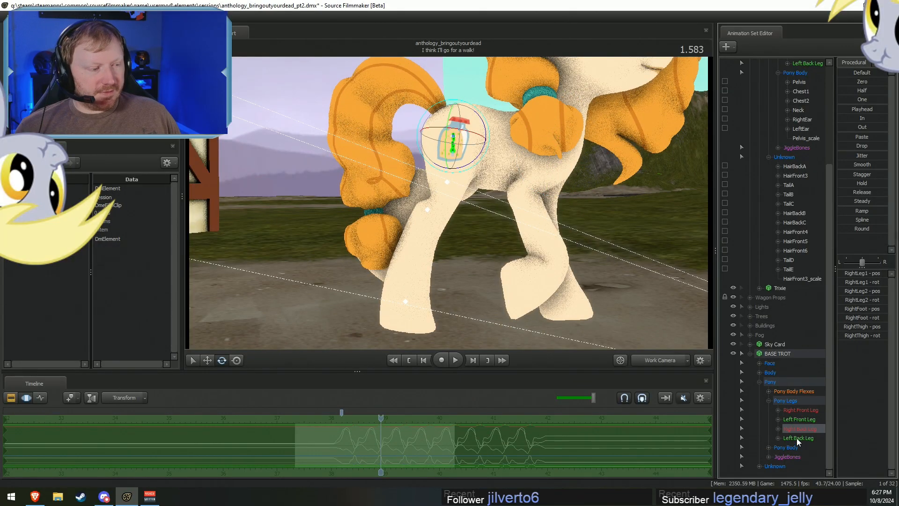
{"action": "left_click", "coordinate": [797, 437]}
{"action": "key", "text": "shift"}
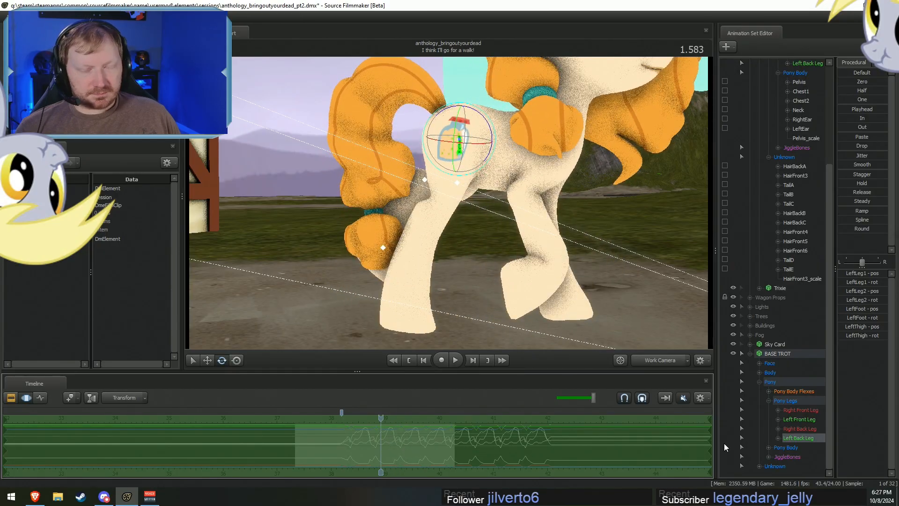
{"action": "left_click_drag", "start_coordinate": [496, 436], "coordinate": [489, 437]}
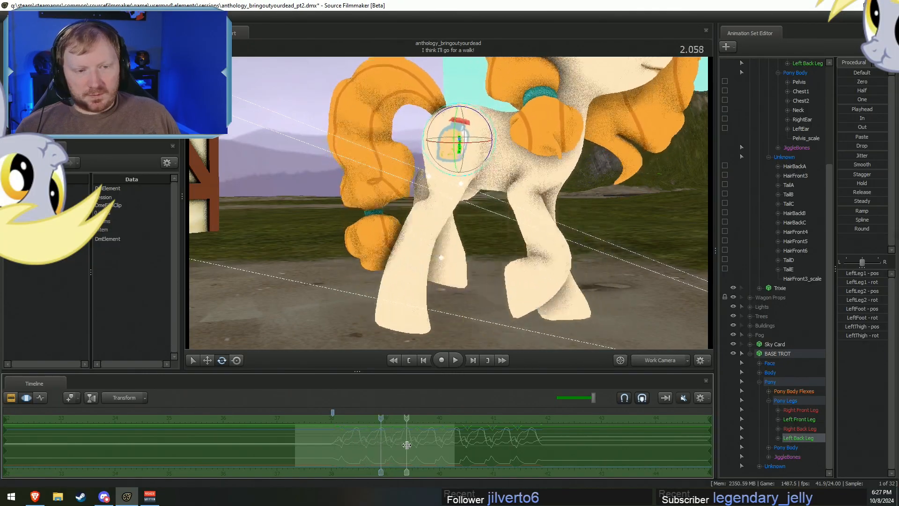
Shift the motion of BASE TROT's right back and left back legs together in time to line them up with the front legs.
{"action": "left_click", "coordinate": [794, 430]}
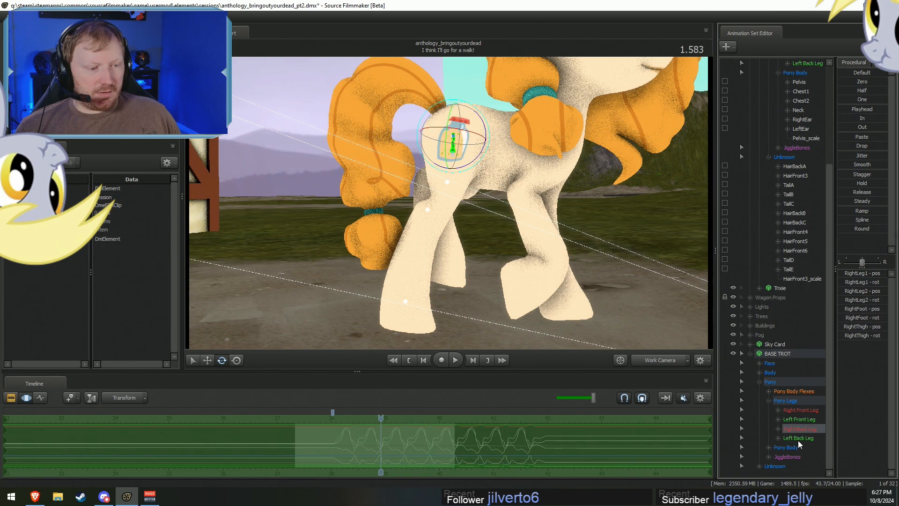
{"action": "left_click", "coordinate": [798, 439], "text": "ctrl"}
{"action": "left_click_drag", "start_coordinate": [431, 448], "coordinate": [425, 448]}
{"action": "key", "text": "shift"}
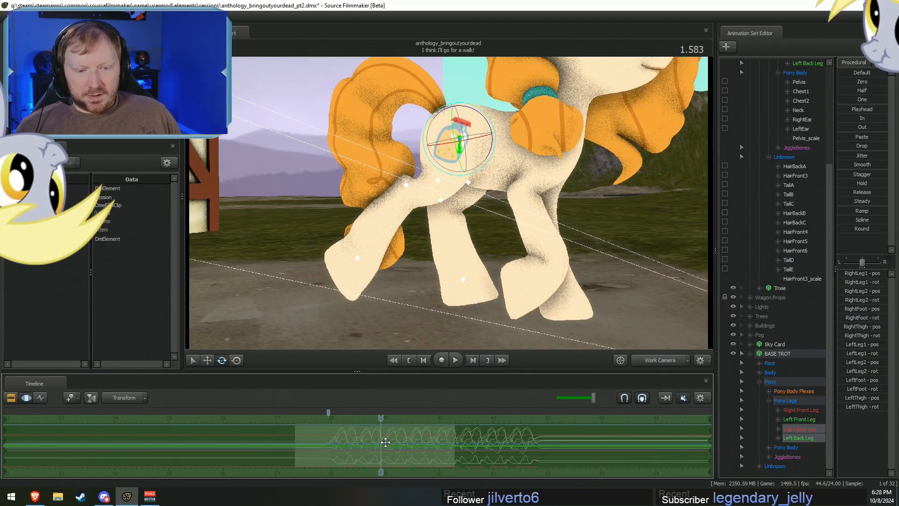
{"action": "left_click_drag", "start_coordinate": [377, 442], "coordinate": [418, 452]}
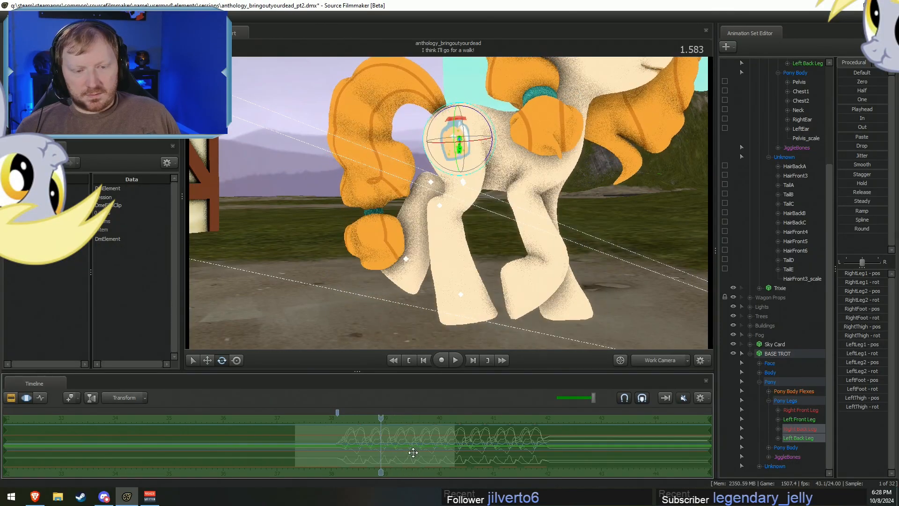
{"action": "left_click_drag", "start_coordinate": [351, 443], "coordinate": [384, 451]}
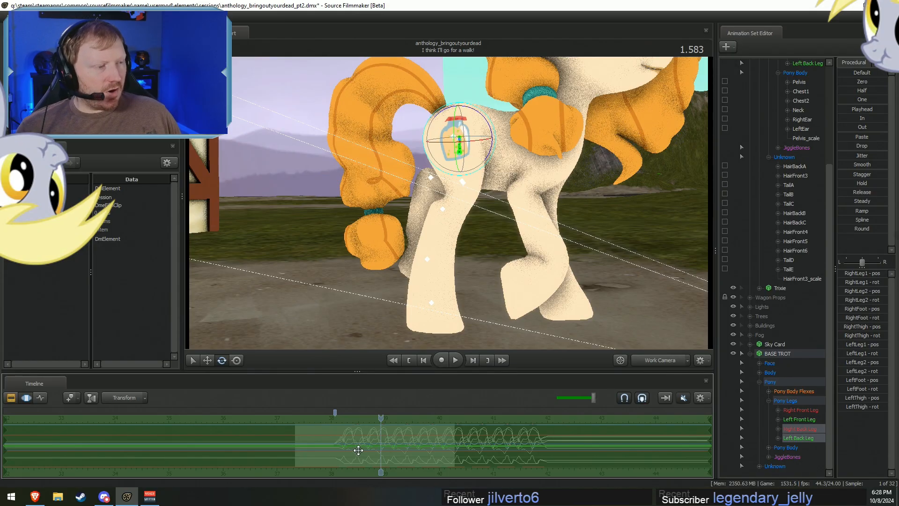
{"action": "left_click_drag", "start_coordinate": [353, 462], "coordinate": [433, 468]}
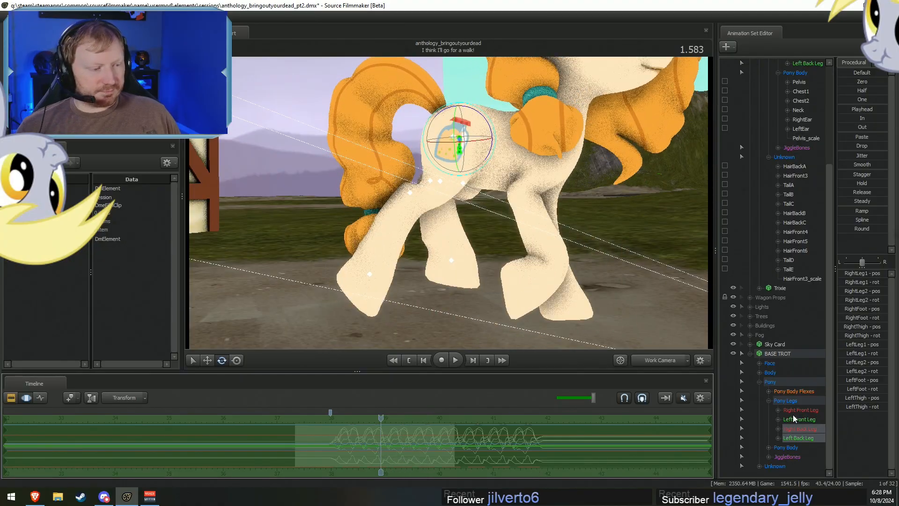
Select all four of BASE TROT's legs and set a time selection over the trot cycles from about 38.9 to 40.6.
{"action": "left_click", "coordinate": [793, 417]}
{"action": "left_click", "coordinate": [794, 435]}
{"action": "left_click", "coordinate": [795, 402]}
{"action": "left_click", "coordinate": [377, 452]}
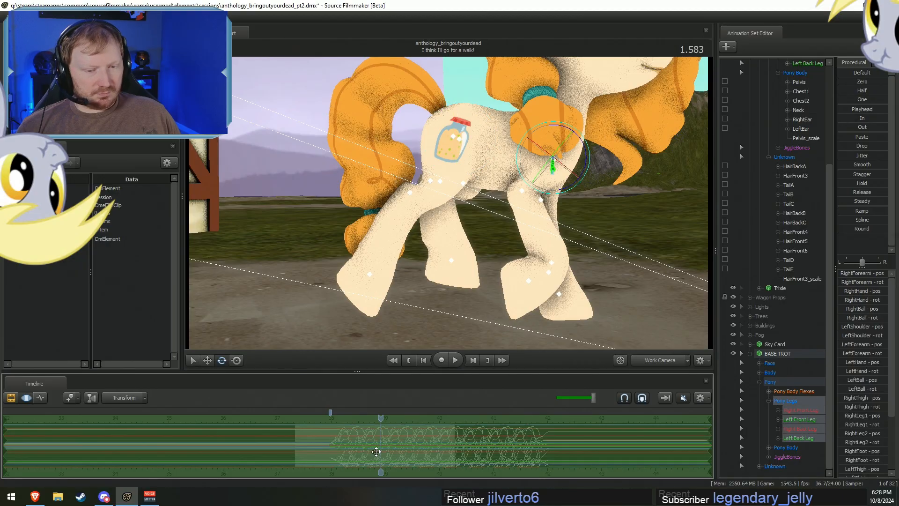
{"action": "left_click_drag", "start_coordinate": [353, 451], "coordinate": [439, 452], "text": "shift"}
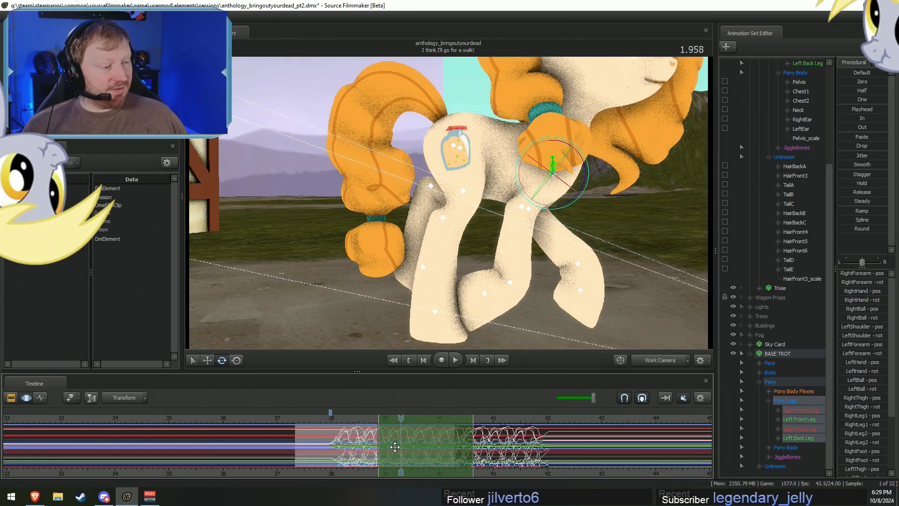
Return to 0.375 near the shot's beginning and move the time selection earlier to about 37.5 to 39.3.
{"action": "key", "text": "F2"}
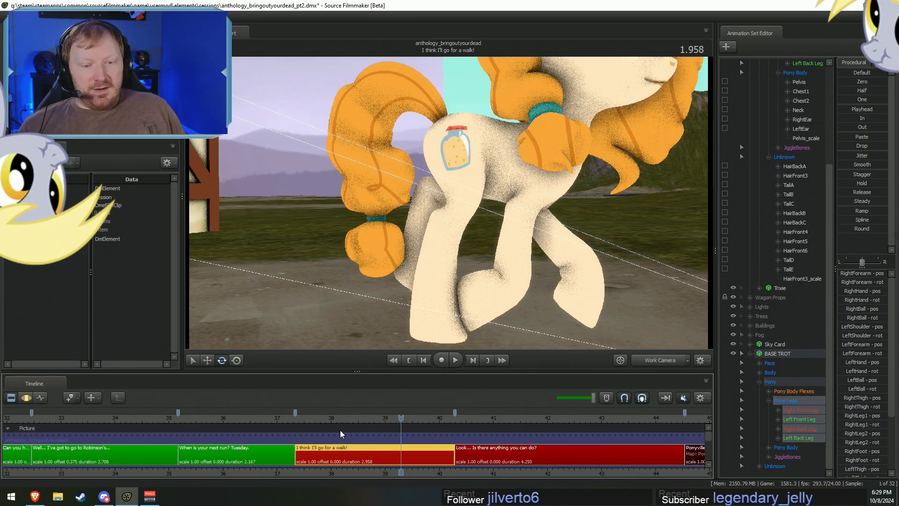
{"action": "left_click", "coordinate": [315, 417]}
{"action": "key", "text": "F3"}
{"action": "middle_click_drag", "start_coordinate": [338, 474], "coordinate": [479, 467]}
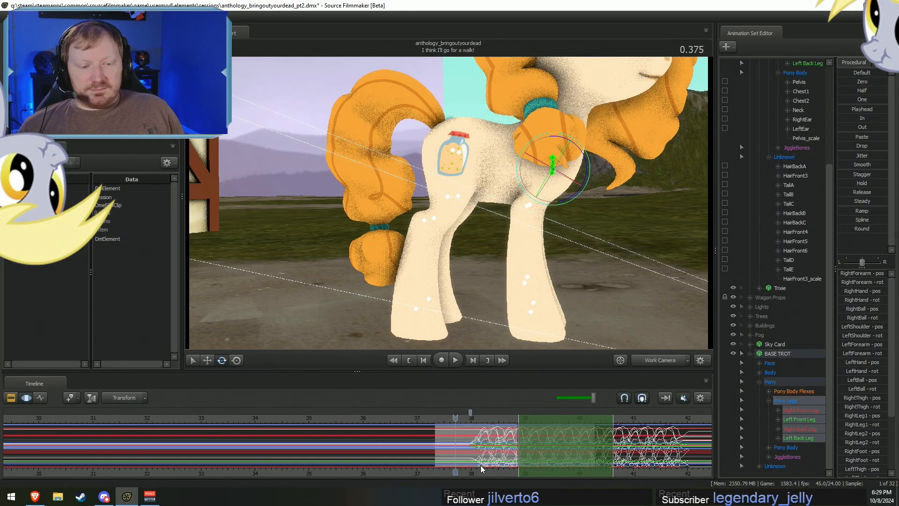
{"action": "left_click_drag", "start_coordinate": [561, 429], "coordinate": [489, 441]}
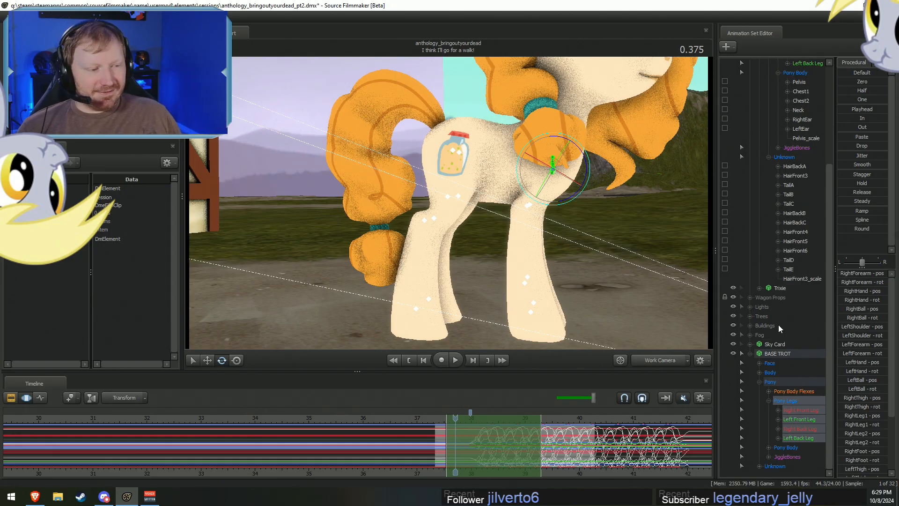
Select Pear Butter's Pony Legs, set the playhead to 0.333 and try pasting the trot motion onto them.
{"action": "scroll", "coordinate": [784, 342], "scroll_direction": "up", "scroll_amount": 5}
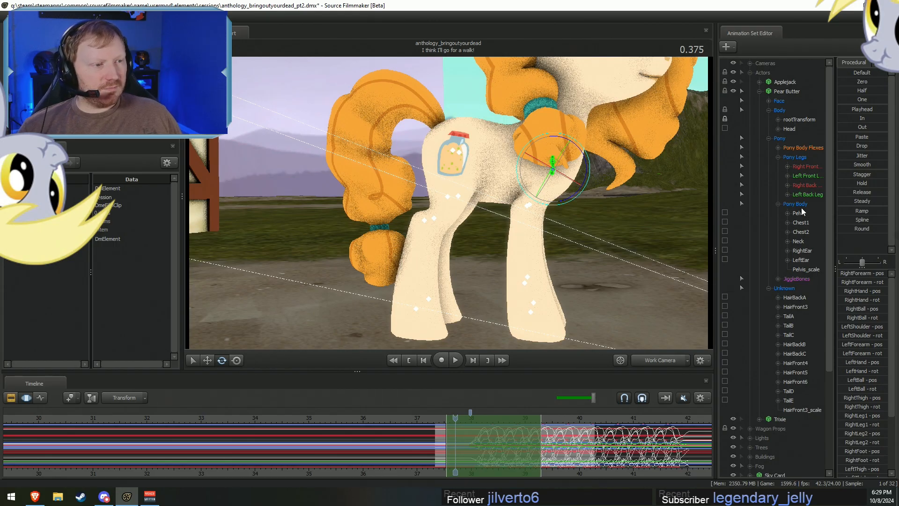
{"action": "left_click", "coordinate": [794, 157]}
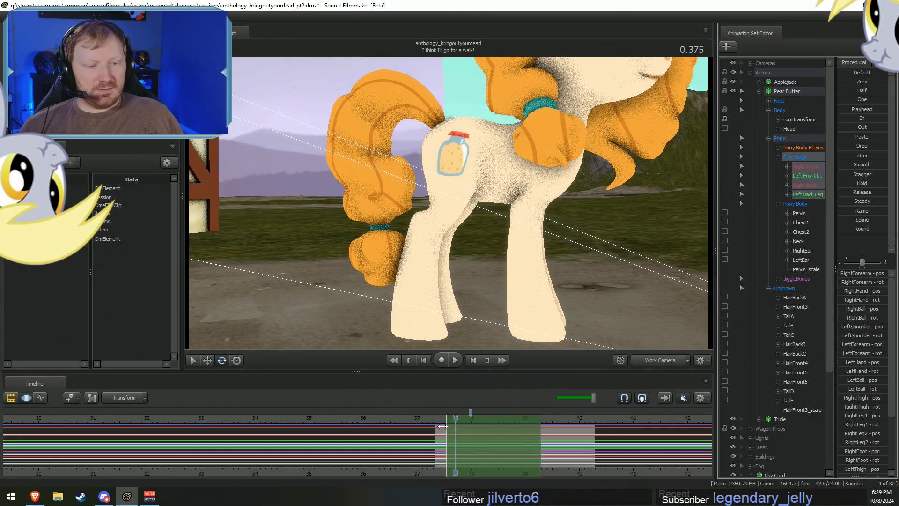
{"action": "left_click_drag", "start_coordinate": [442, 421], "coordinate": [446, 420]}
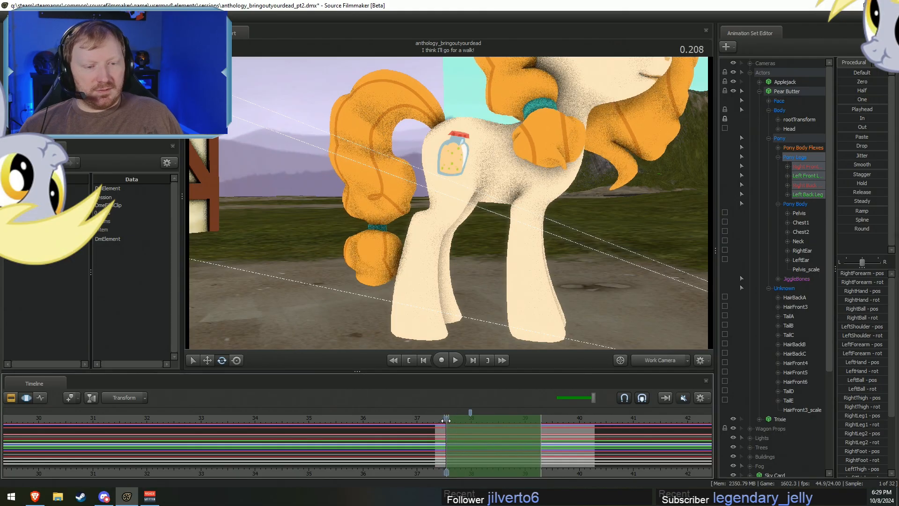
{"action": "left_click", "coordinate": [656, 359]}
{"action": "left_click_drag", "start_coordinate": [446, 419], "coordinate": [453, 419]}
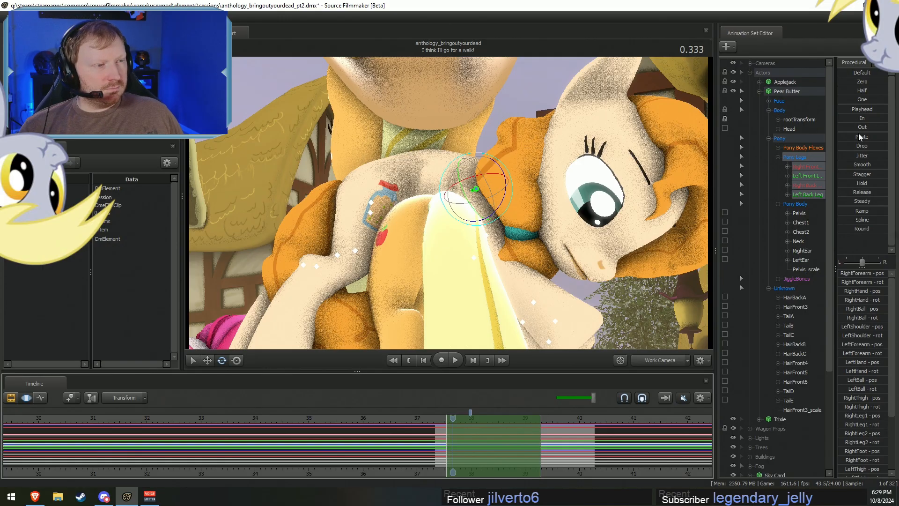
{"action": "mouse_move", "coordinate": [850, 138]}
{"action": "left_mouse_down"}
{"action": "mouse_move", "coordinate": [876, 138]}
{"action": "mouse_move", "coordinate": [851, 138]}
{"action": "left_mouse_up"}
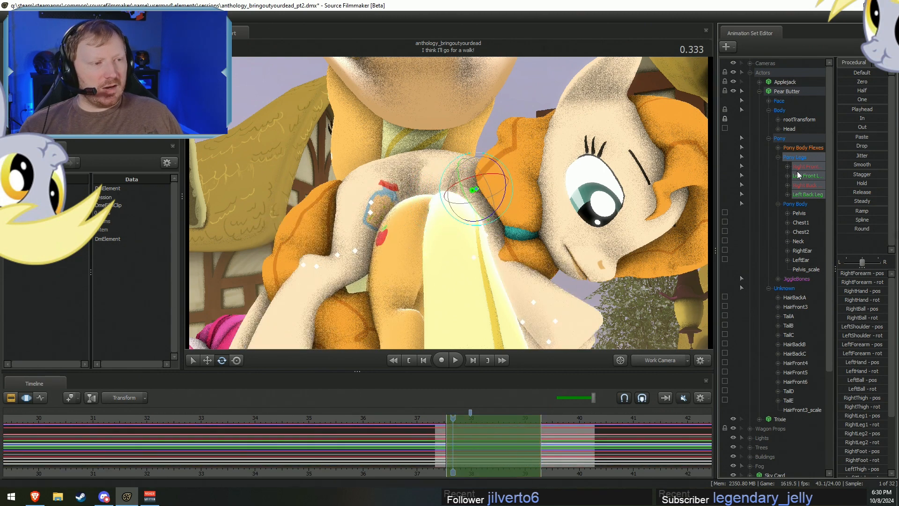
Exclude the position channels of Pear Butter's right and left shoulders from the leg selection, keeping their rotation selected.
{"action": "left_click", "coordinate": [787, 176]}
{"action": "left_click", "coordinate": [787, 166]}
{"action": "left_click", "coordinate": [810, 175]}
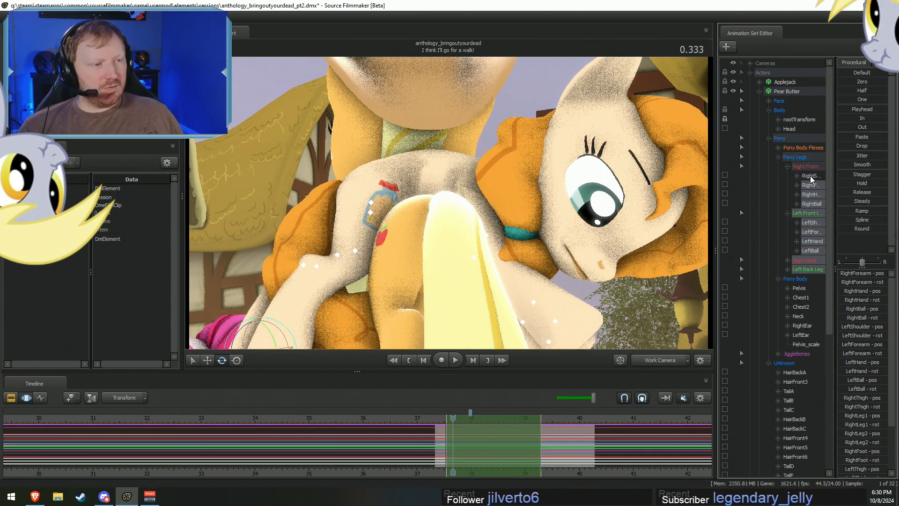
{"action": "left_click", "coordinate": [813, 223], "text": "ctrl"}
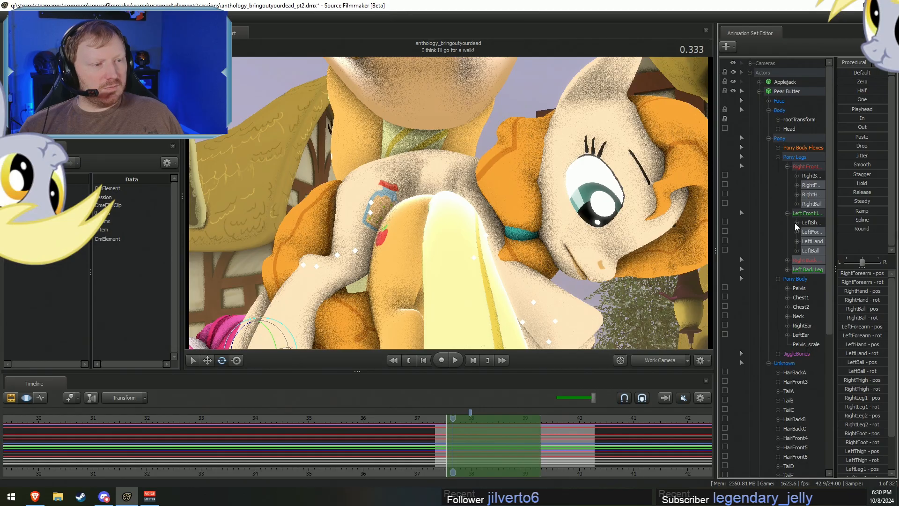
{"action": "left_click", "coordinate": [795, 223]}
{"action": "left_click", "coordinate": [815, 241]}
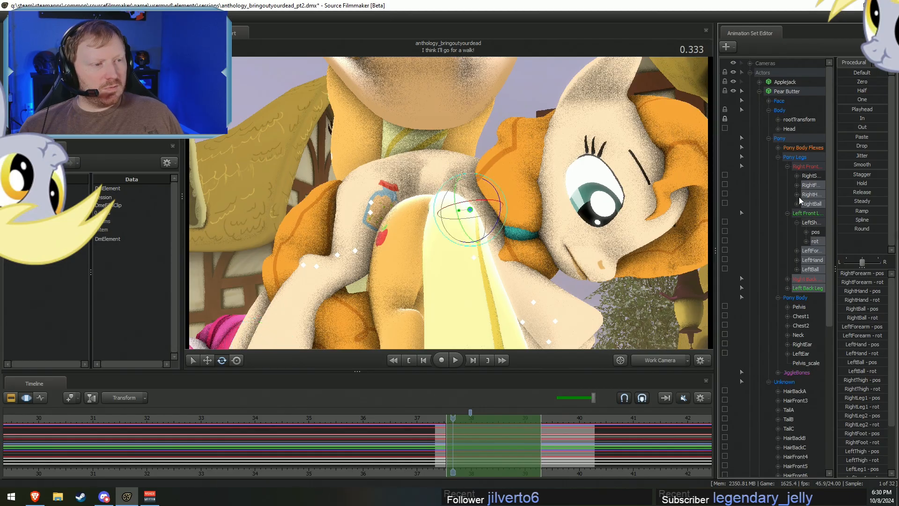
{"action": "left_click", "coordinate": [796, 176]}
{"action": "left_click", "coordinate": [815, 195]}
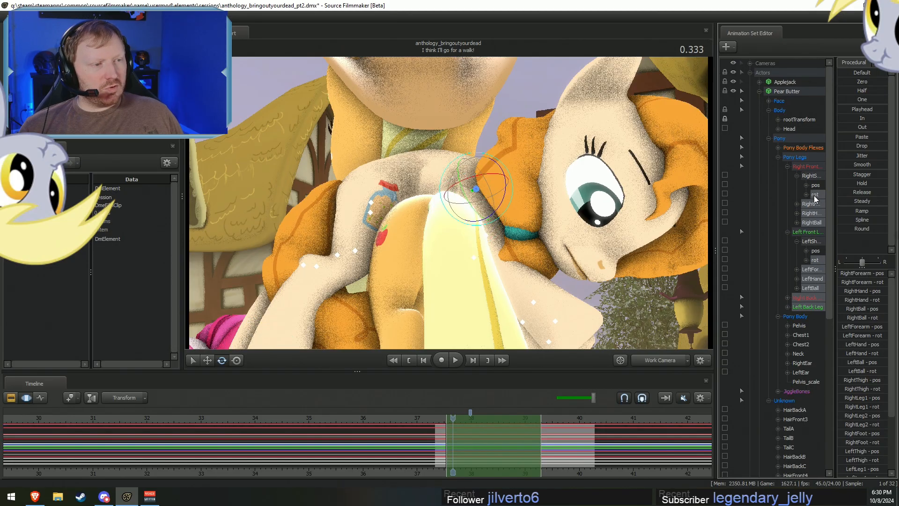
{"action": "left_click", "coordinate": [796, 176]}
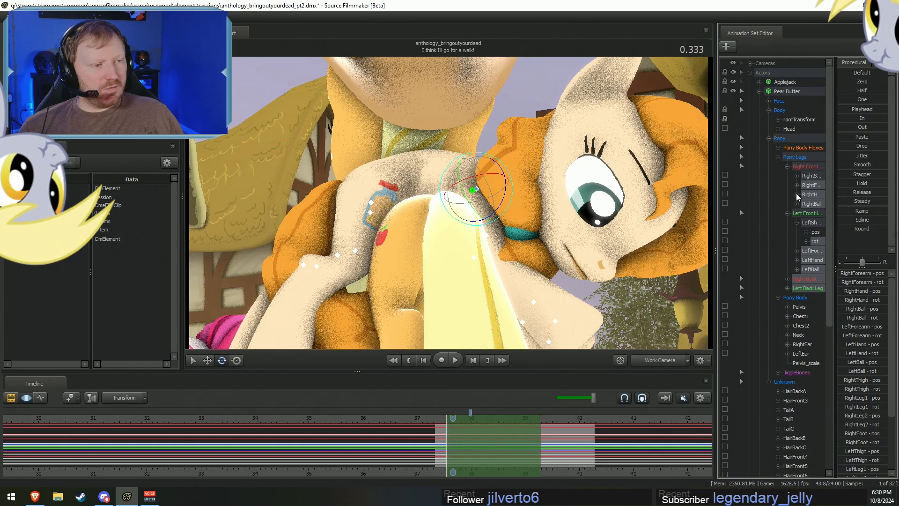
Exclude the position channels of Pear Butter's right and left thighs from the selection, keeping their rotation selected.
{"action": "left_click", "coordinate": [788, 288]}
{"action": "left_click", "coordinate": [787, 279]}
{"action": "left_click", "coordinate": [796, 288]}
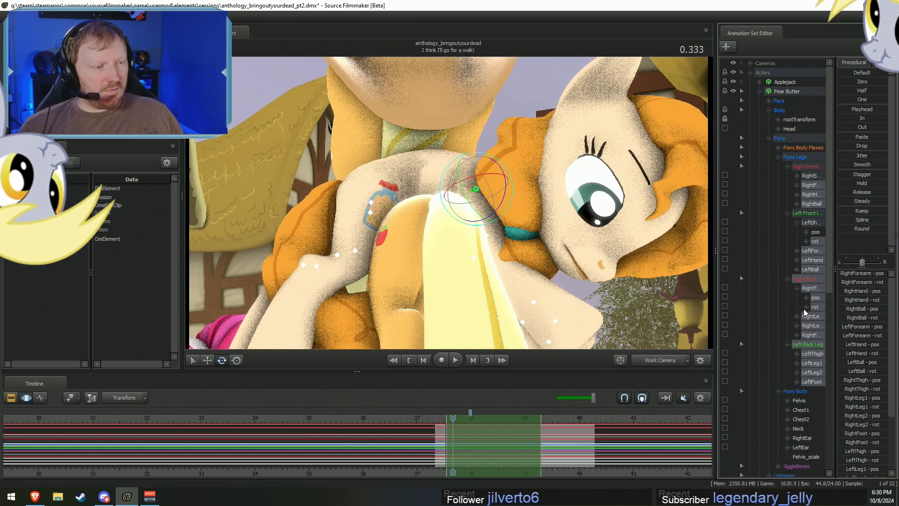
{"action": "left_click", "coordinate": [797, 354]}
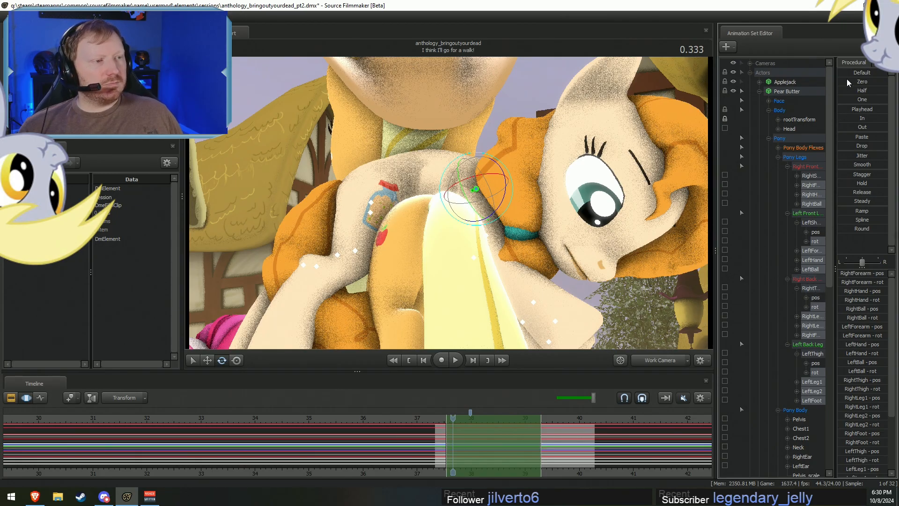
Try pasting the trot motion onto Pear Butter's remaining leg channels and play back the shot.
{"action": "left_click_drag", "start_coordinate": [854, 137], "coordinate": [836, 145]}
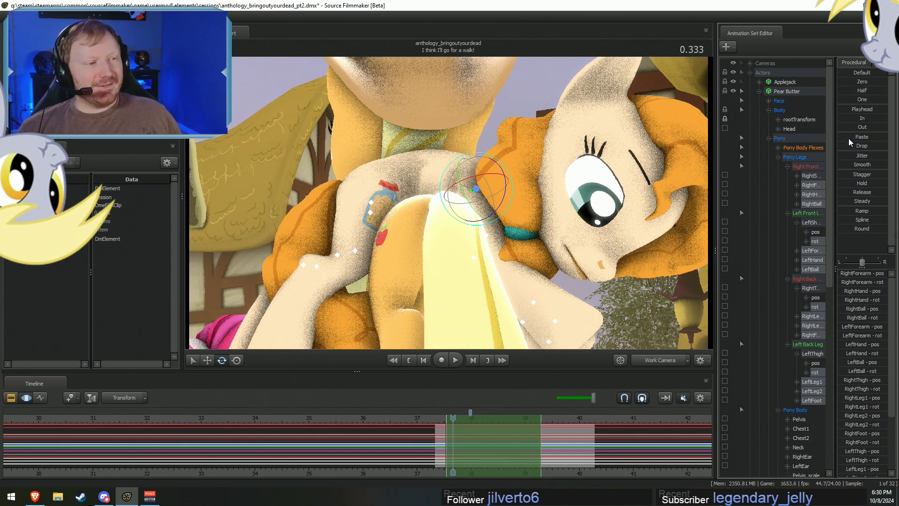
{"action": "left_click_drag", "start_coordinate": [848, 138], "coordinate": [856, 137]}
{"action": "key", "text": "space"}
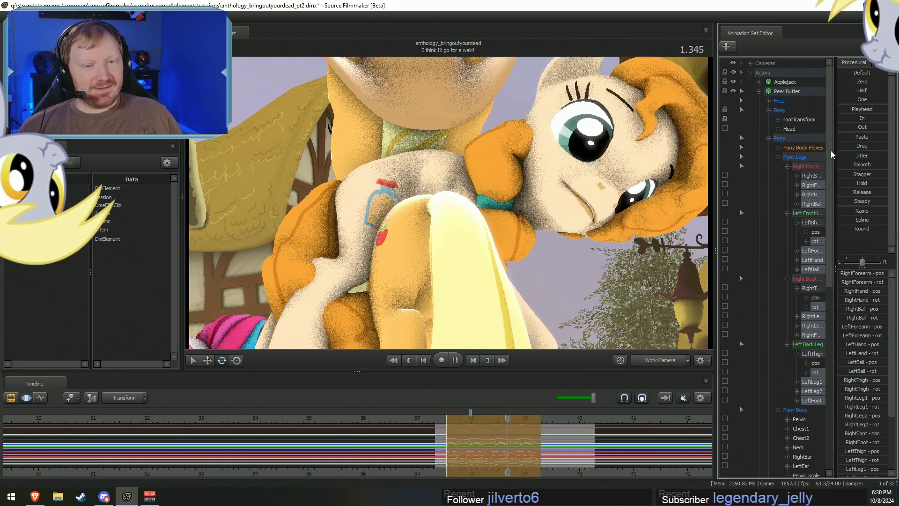
{"action": "key", "text": "space"}
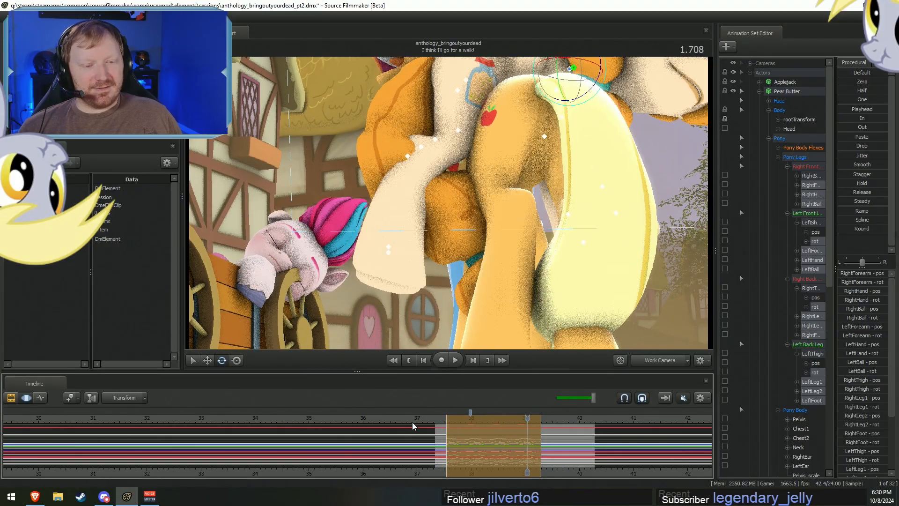
Scrub to 0.458, paste the trot motion onto Pear Butter's selected leg channels again, and play the result.
{"action": "left_click", "coordinate": [439, 417]}
{"action": "left_click_drag", "start_coordinate": [438, 417], "coordinate": [460, 417]}
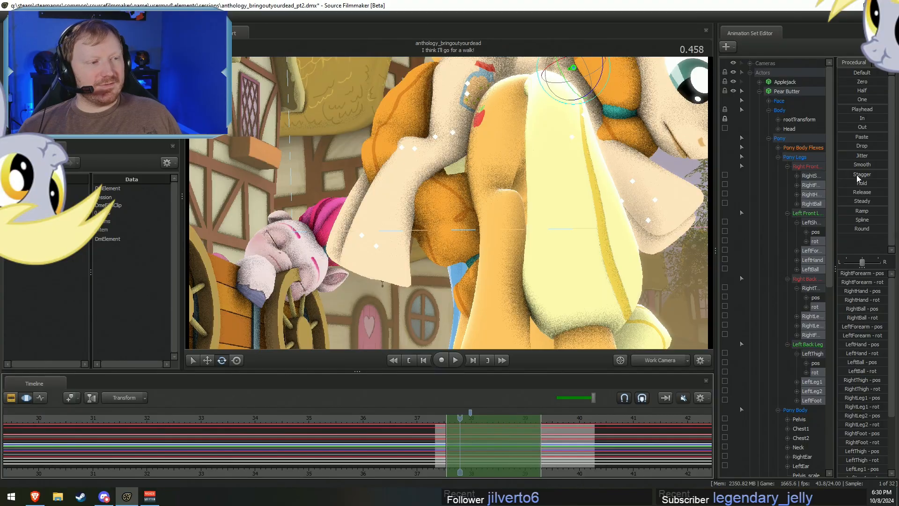
{"action": "key", "text": "space"}
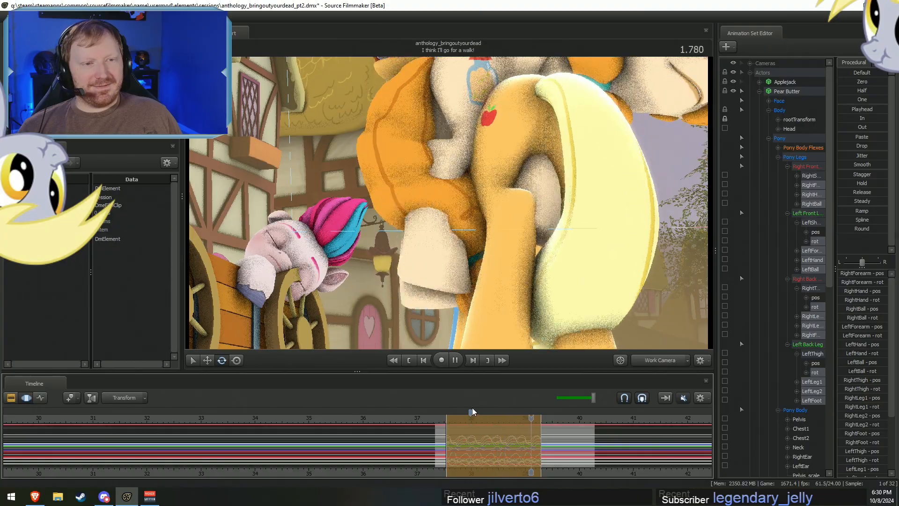
{"action": "key", "text": "space"}
Return to 0.083, pull the end of the time selection slightly earlier, and play back the pasted leg motion.
{"action": "left_click", "coordinate": [439, 418]}
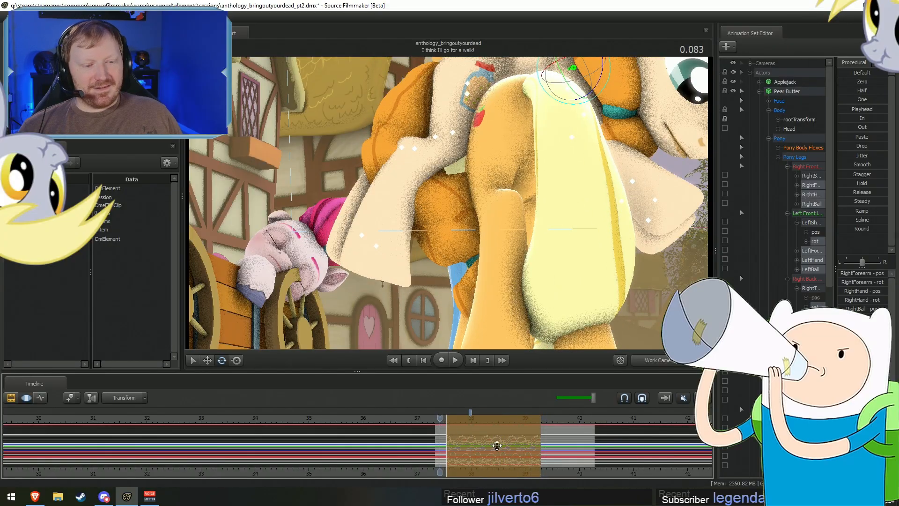
{"action": "mouse_move", "coordinate": [540, 442]}
{"action": "left_mouse_down"}
{"action": "mouse_move", "coordinate": [492, 443]}
{"action": "mouse_move", "coordinate": [537, 447]}
{"action": "left_mouse_up"}
{"action": "key", "text": "space"}
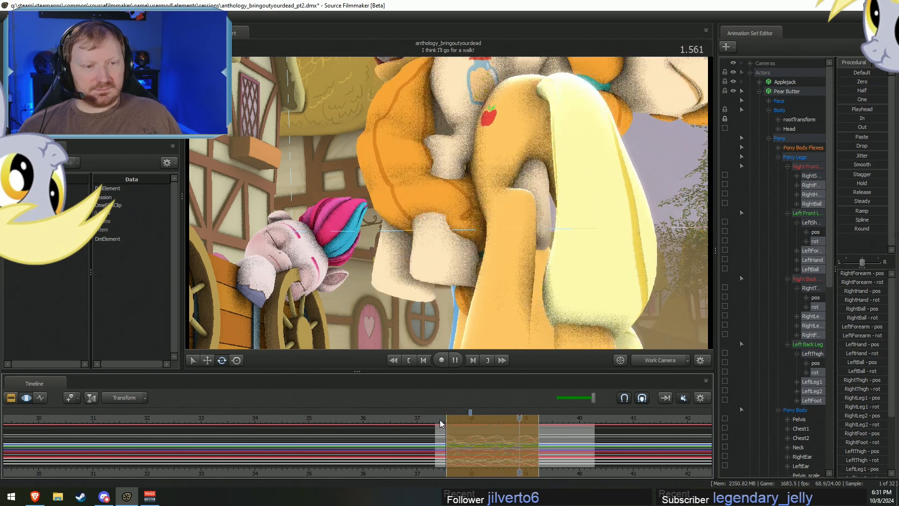
{"action": "key", "text": "space"}
Scrub back to 1.250, unmute the timeline audio, and play the shot on from there.
{"action": "left_click_drag", "start_coordinate": [527, 418], "coordinate": [502, 419]}
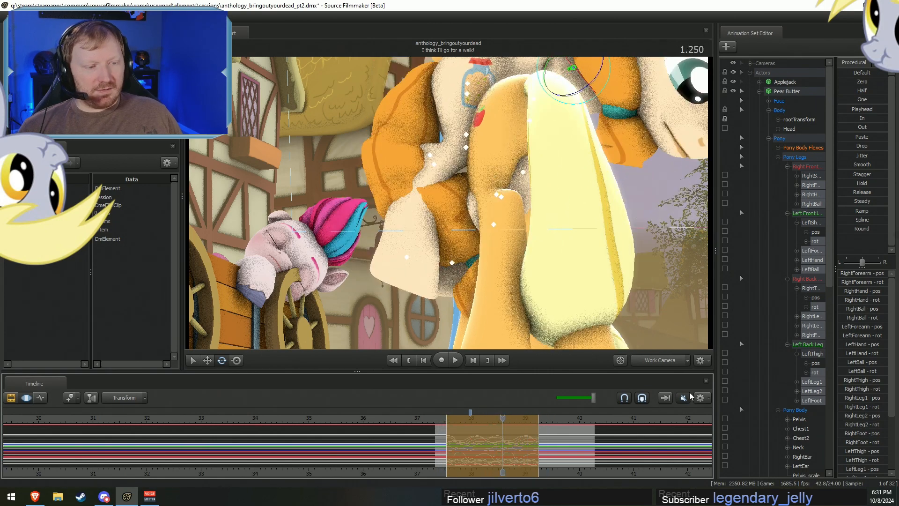
{"action": "left_click", "coordinate": [688, 396]}
{"action": "key", "text": "space"}
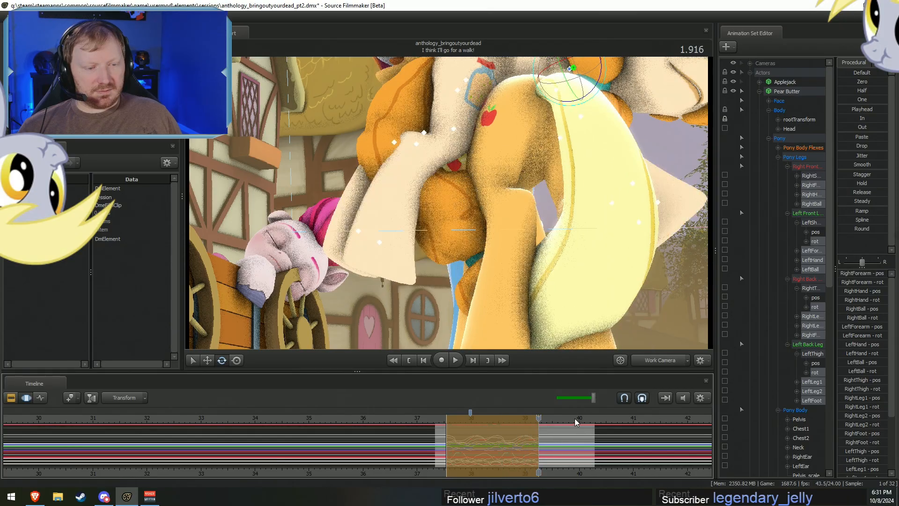
Play the shot from 0.041, pull the start of the leg motion's time selection slightly earlier, and play it again.
{"action": "left_click", "coordinate": [438, 422]}
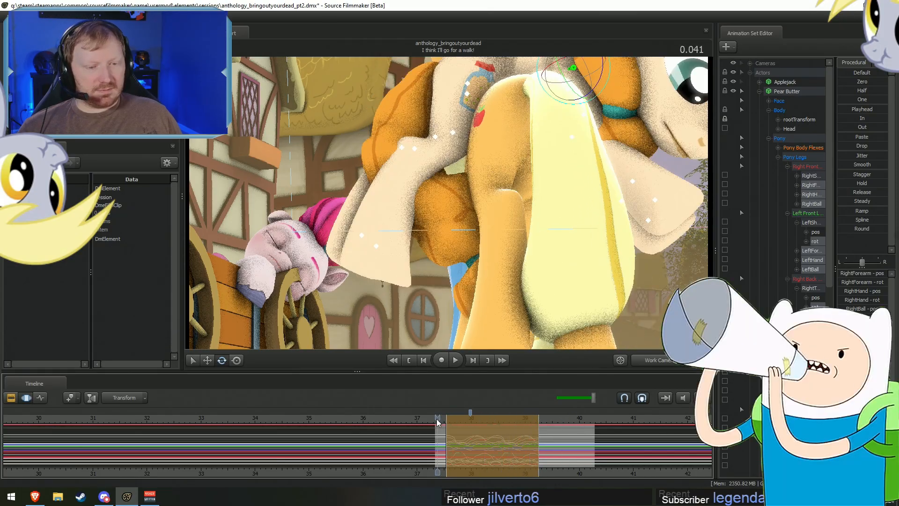
{"action": "key", "text": "space"}
{"action": "key", "text": "space"}
{"action": "mouse_move", "coordinate": [446, 426]}
{"action": "left_mouse_down"}
{"action": "mouse_move", "coordinate": [434, 428]}
{"action": "mouse_move", "coordinate": [443, 435]}
{"action": "left_mouse_up"}
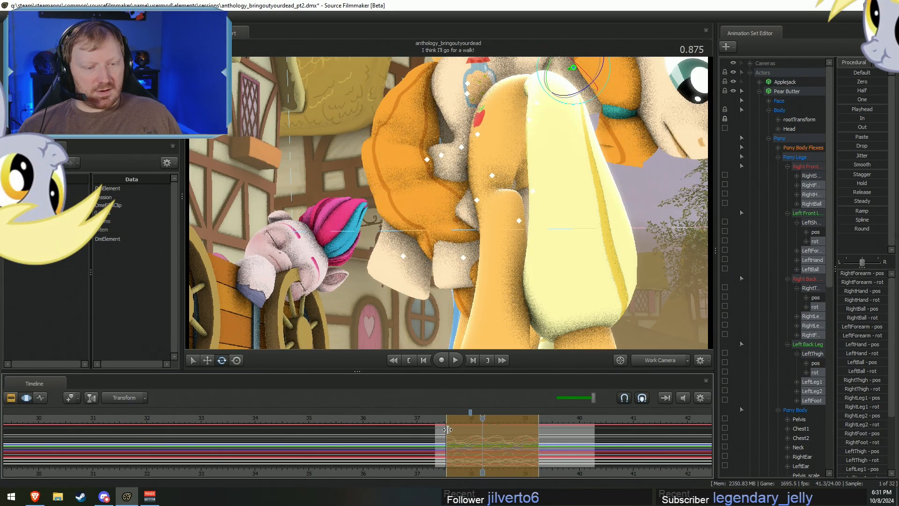
{"action": "key", "text": "space"}
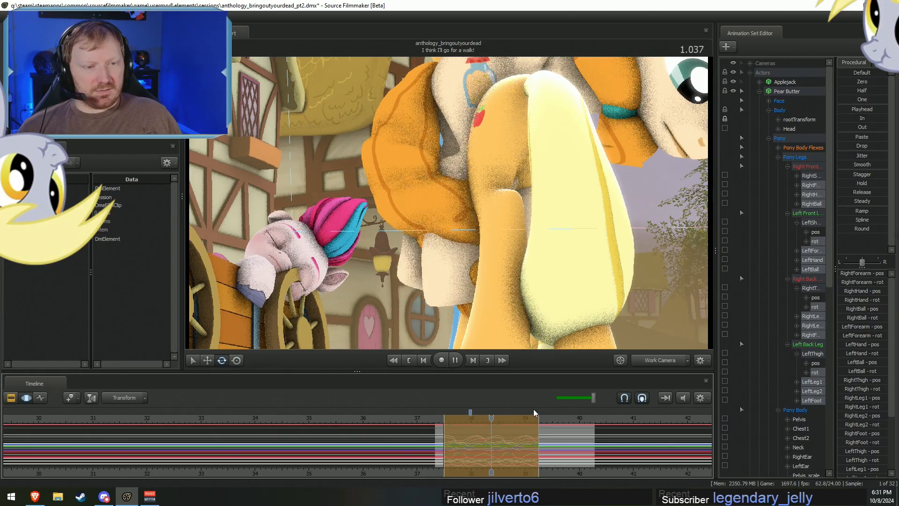
Shorten the pasted leg motion by pulling the selection's end earlier, play it back, fine-tune both ends, and apply the change.
{"action": "left_click_drag", "start_coordinate": [542, 425], "coordinate": [519, 426]}
{"action": "key", "text": "space"}
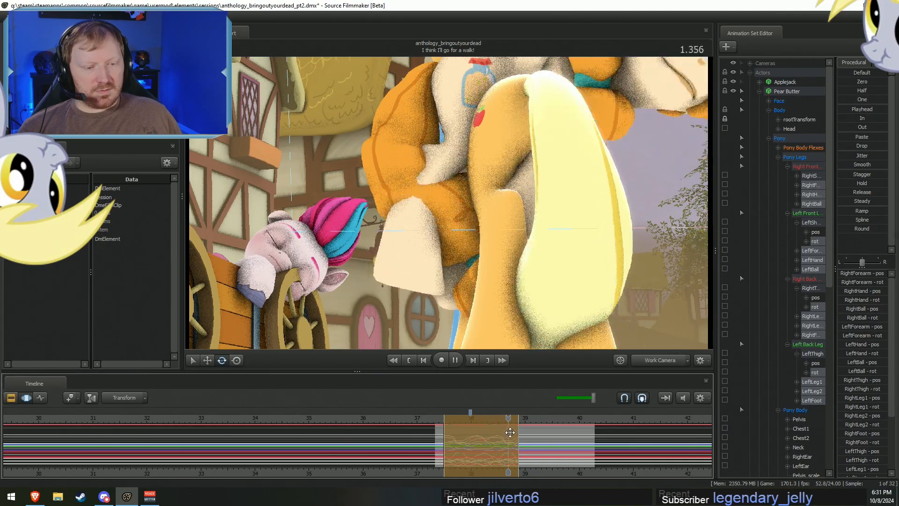
{"action": "key", "text": "space"}
{"action": "left_click_drag", "start_coordinate": [517, 427], "coordinate": [522, 427]}
{"action": "left_click_drag", "start_coordinate": [444, 424], "coordinate": [448, 425]}
{"action": "key", "text": "F2"}
{"action": "key", "text": "F3"}
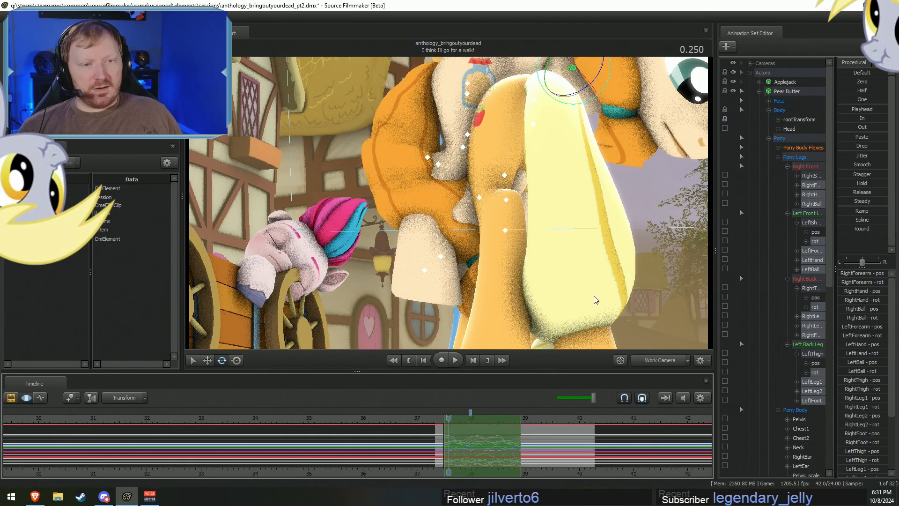
Select Pear Butter's LeftThigh and RightThigh and rotate them together at 0.250.
{"action": "left_click_drag", "start_coordinate": [594, 300], "coordinate": [570, 252]}
{"action": "left_click", "coordinate": [490, 142], "text": "ctrl"}
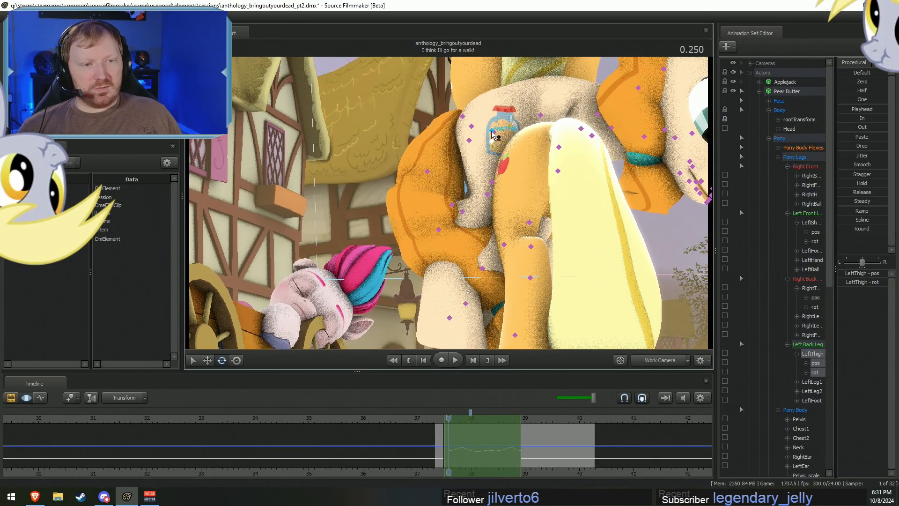
{"action": "left_click", "coordinate": [491, 132], "text": "ctrl+shift"}
{"action": "left_click_drag", "start_coordinate": [495, 151], "coordinate": [454, 206], "text": "alt"}
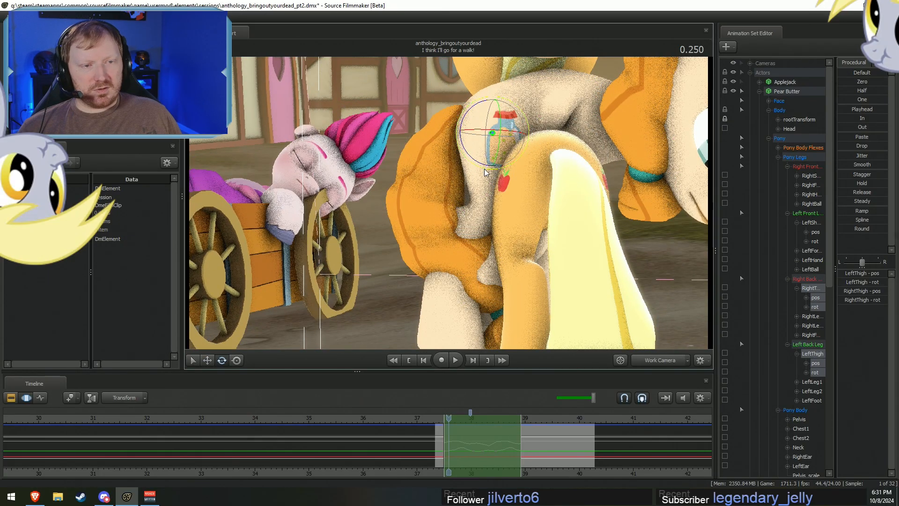
{"action": "left_click_drag", "start_coordinate": [492, 167], "coordinate": [449, 208]}
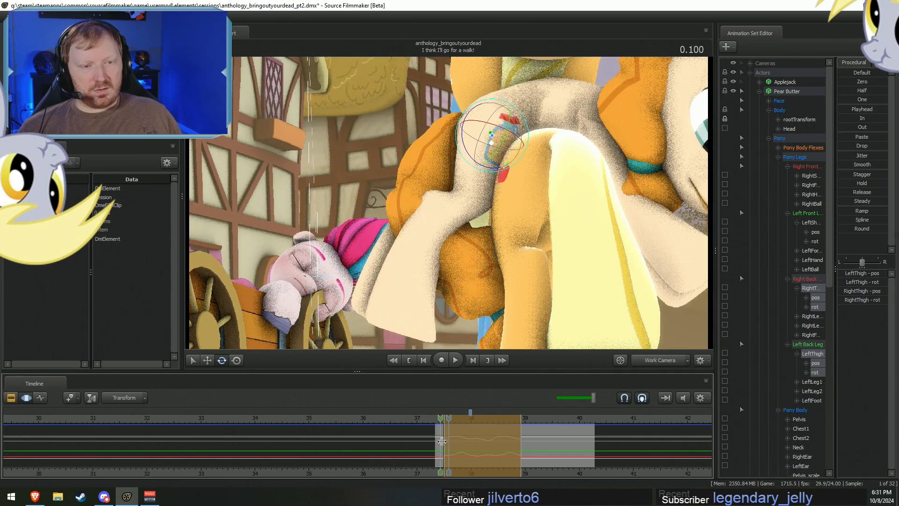
Compare the thigh pose with the frames around the selection's start from several angles and refine the thigh rotation at 0.250.
{"action": "left_click_drag", "start_coordinate": [477, 176], "coordinate": [508, 159], "text": "alt"}
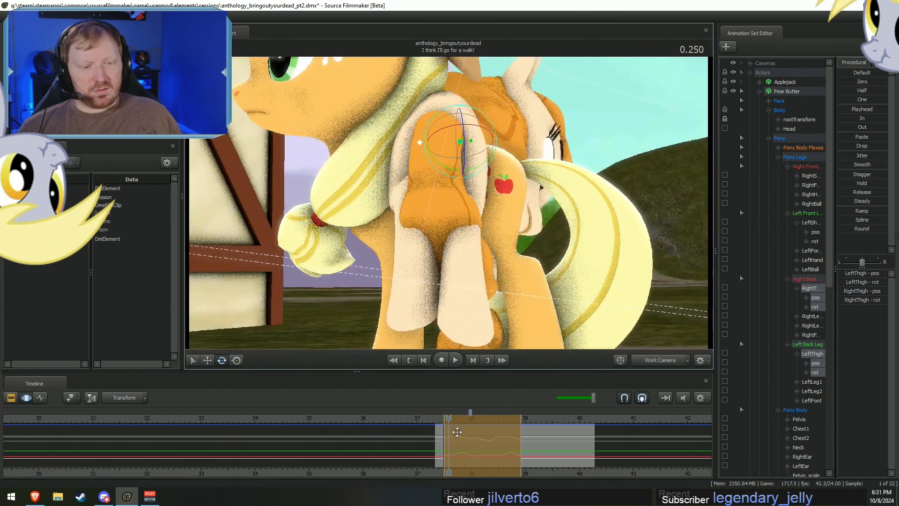
{"action": "key", "text": "shift"}
{"action": "left_click_drag", "start_coordinate": [439, 430], "coordinate": [450, 431]}
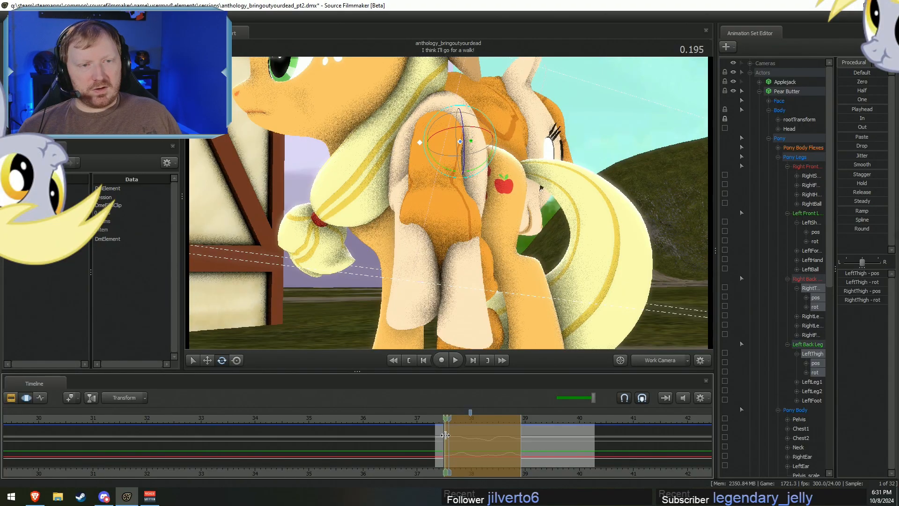
{"action": "left_click_drag", "start_coordinate": [506, 187], "coordinate": [447, 185], "text": "alt"}
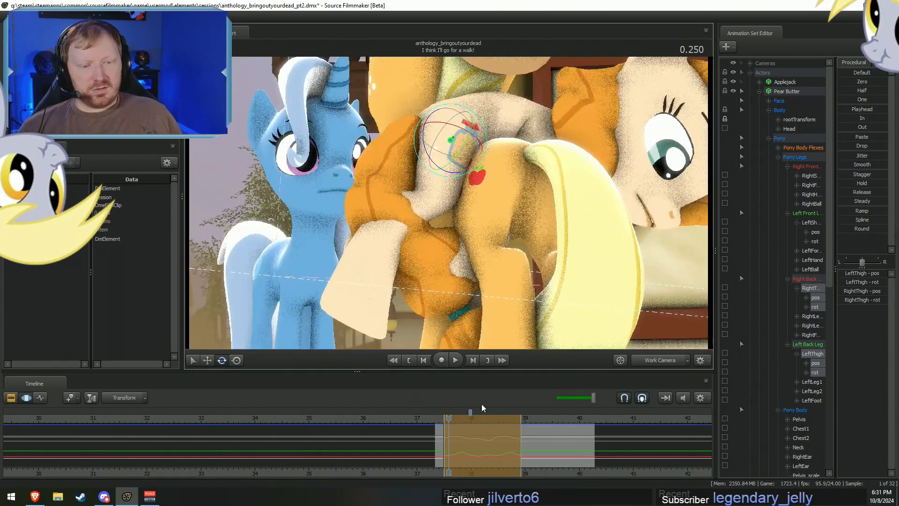
{"action": "key", "text": "shift"}
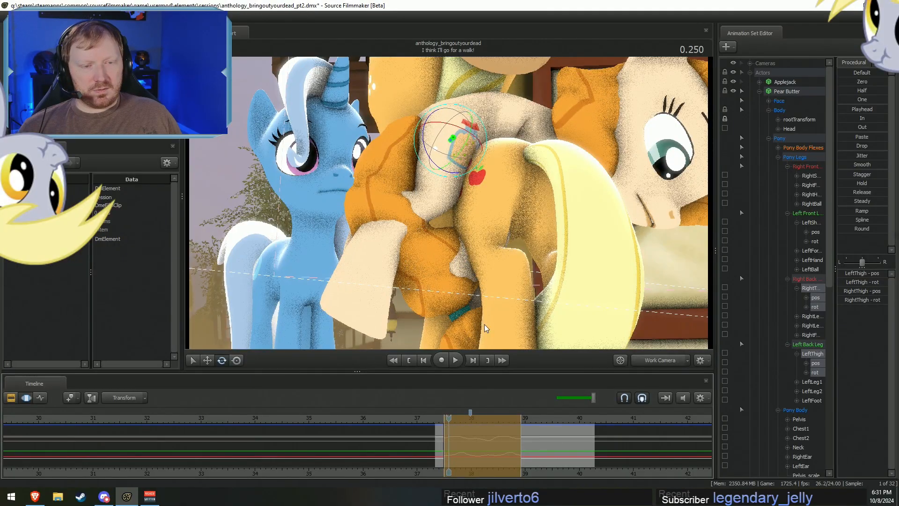
{"action": "left_click_drag", "start_coordinate": [490, 291], "coordinate": [440, 290], "text": "alt"}
{"action": "mouse_move", "coordinate": [449, 203]}
{"action": "left_mouse_down"}
{"action": "mouse_move", "coordinate": [468, 203]}
{"action": "mouse_move", "coordinate": [374, 202]}
{"action": "mouse_move", "coordinate": [428, 197]}
{"action": "mouse_move", "coordinate": [363, 187]}
{"action": "mouse_move", "coordinate": [453, 205]}
{"action": "left_mouse_up"}
Preview the rotated thighs near the end of the time selection and apply the change.
{"action": "key", "text": "w"}
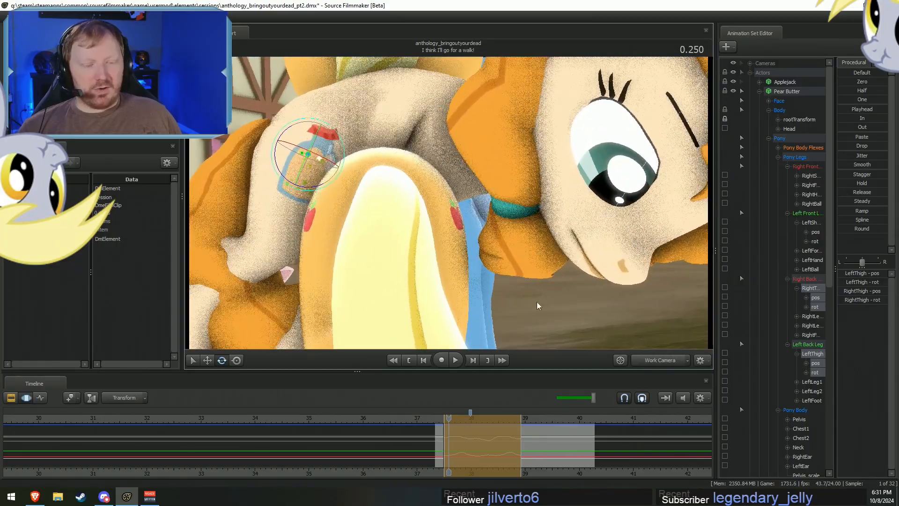
{"action": "key", "text": "s"}
{"action": "mouse_move", "coordinate": [543, 348]}
{"action": "left_mouse_down"}
{"action": "mouse_move", "coordinate": [534, 335]}
{"action": "mouse_move", "coordinate": [539, 348]}
{"action": "left_mouse_up"}
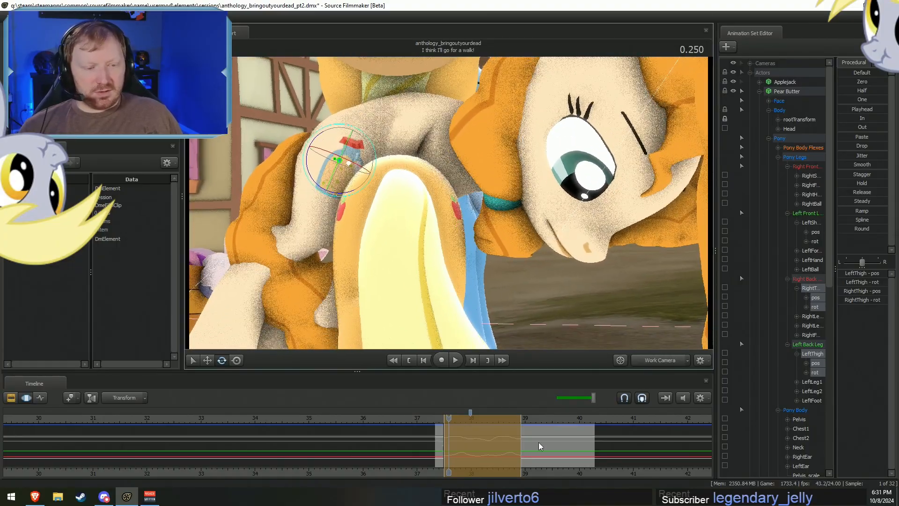
{"action": "key", "text": "shift"}
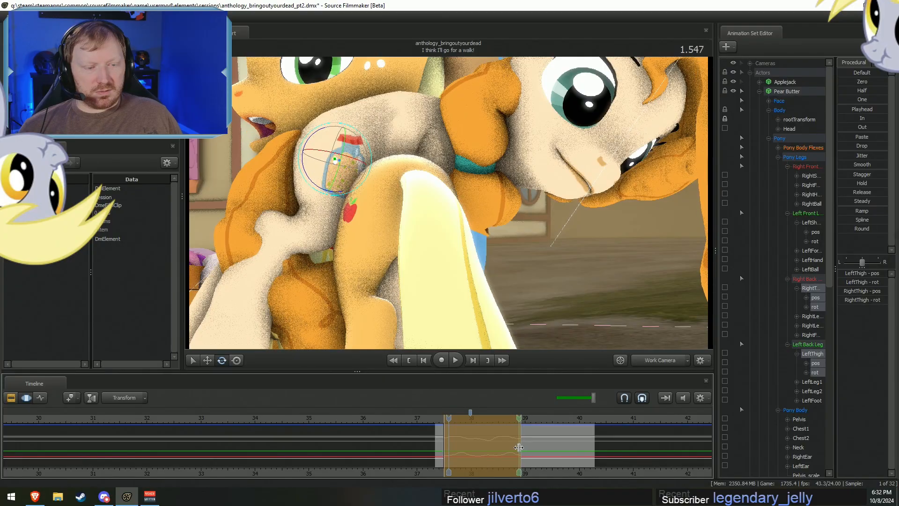
{"action": "key", "text": "F2"}
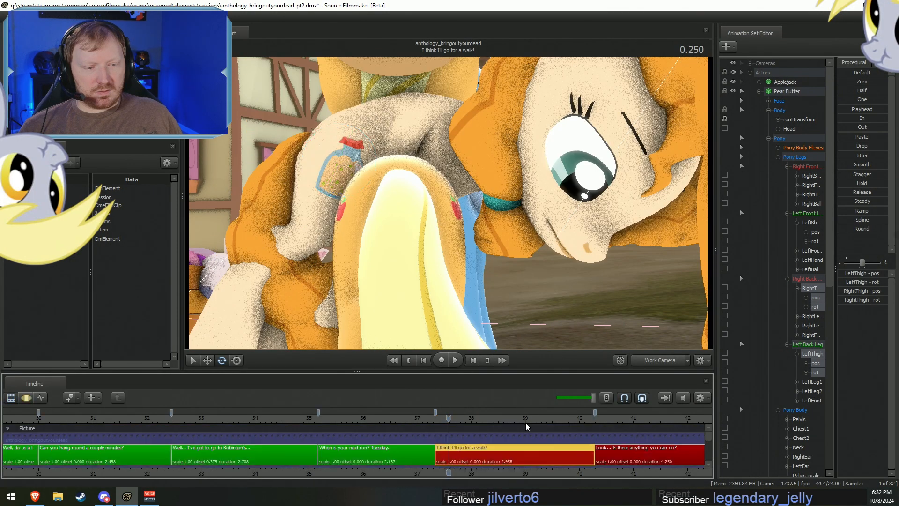
{"action": "key", "text": "F3"}
Rotate Pear Butter's RightShoulder and LeftShoulder together at 0.208 to reposition the front legs, and check the selection's start.
{"action": "left_click_drag", "start_coordinate": [449, 421], "coordinate": [447, 442]}
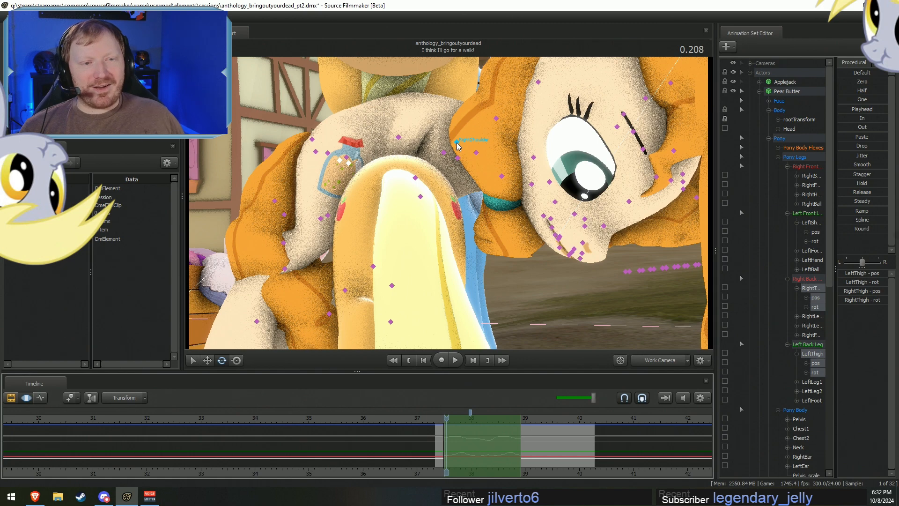
{"action": "left_click", "coordinate": [477, 154]}
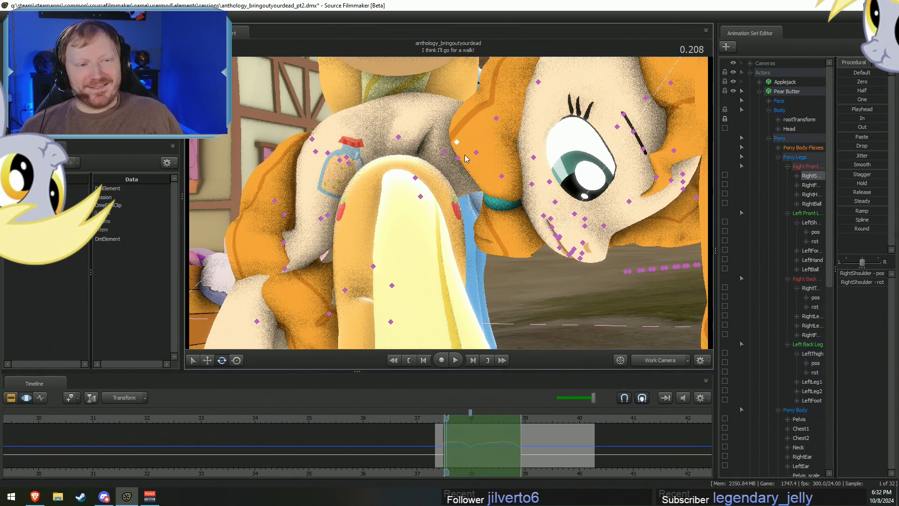
{"action": "left_click", "coordinate": [459, 159], "text": "ctrl+shift"}
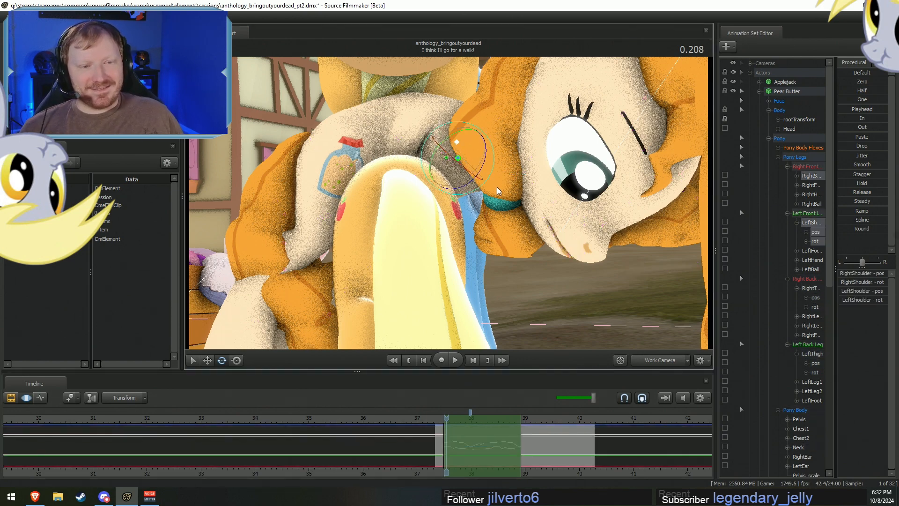
{"action": "left_click_drag", "start_coordinate": [495, 189], "coordinate": [449, 203], "text": "alt"}
{"action": "left_click_drag", "start_coordinate": [520, 221], "coordinate": [480, 140], "text": "alt"}
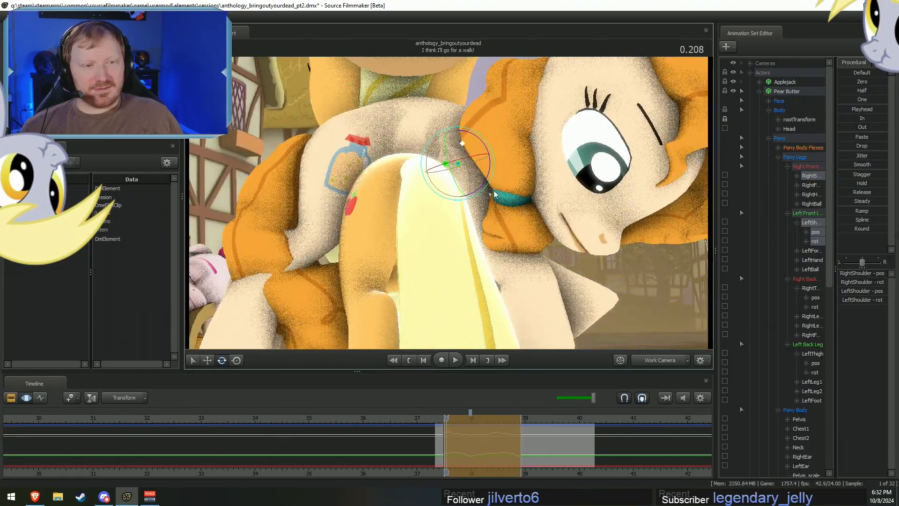
{"action": "left_click_drag", "start_coordinate": [490, 183], "coordinate": [494, 177]}
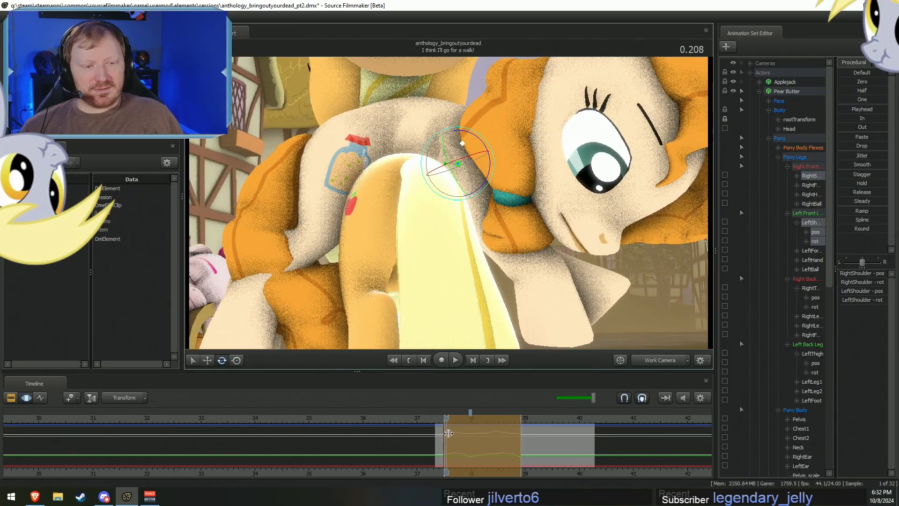
{"action": "left_click_drag", "start_coordinate": [448, 433], "coordinate": [447, 435]}
{"action": "left_click_drag", "start_coordinate": [468, 196], "coordinate": [482, 221], "text": "alt"}
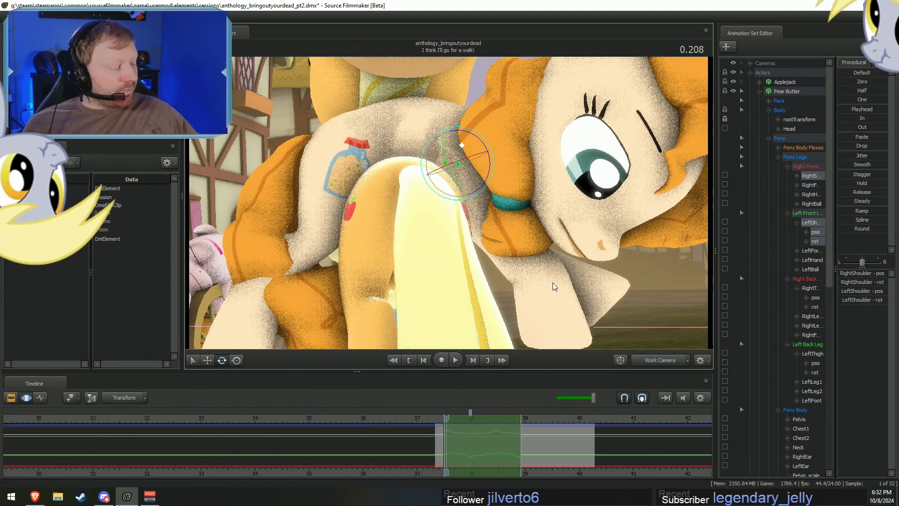
Examine the adjusted leg motion by scrubbing past the selection's end and playing the shot through the work and main cameras.
{"action": "scroll", "coordinate": [524, 427], "scroll_direction": "up", "scroll_amount": 5}
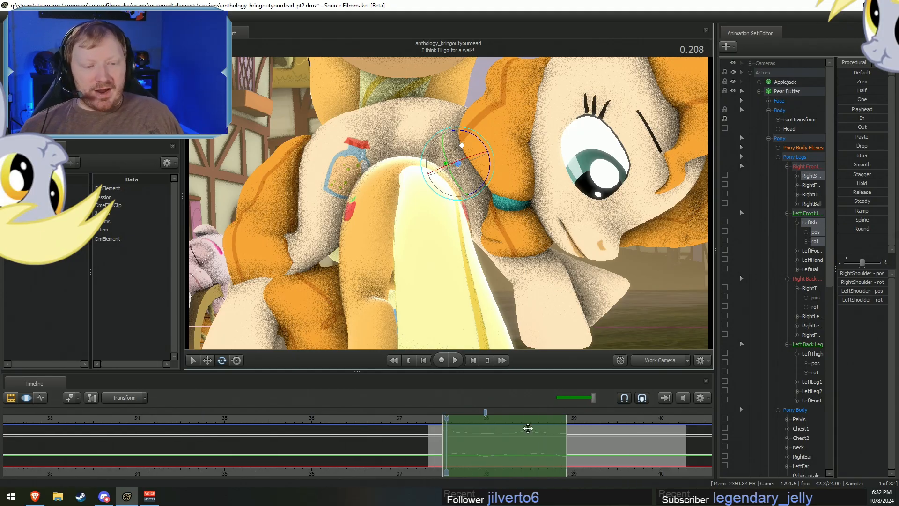
{"action": "middle_click_drag", "start_coordinate": [399, 455], "coordinate": [140, 452]}
{"action": "scroll", "coordinate": [140, 453], "scroll_direction": "down", "scroll_amount": 3}
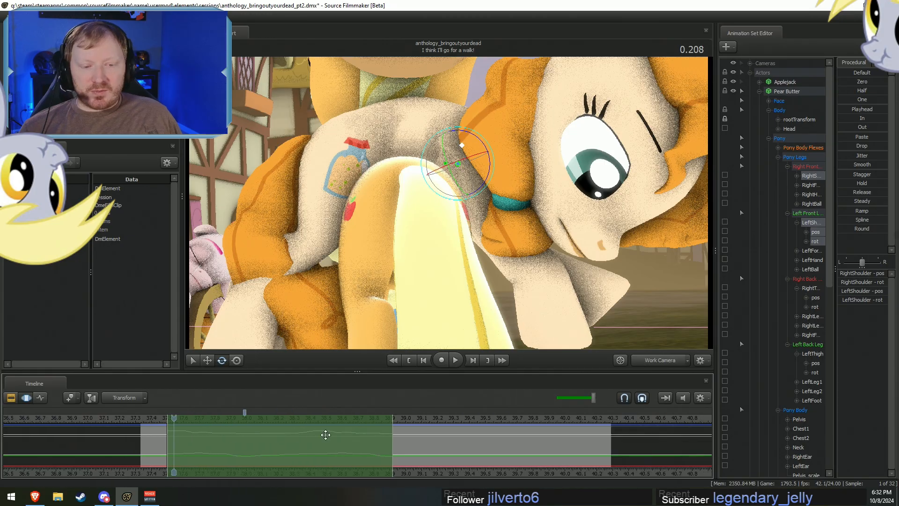
{"action": "left_click", "coordinate": [399, 421]}
{"action": "mouse_move", "coordinate": [399, 456]}
{"action": "left_mouse_down"}
{"action": "mouse_move", "coordinate": [385, 455]}
{"action": "mouse_move", "coordinate": [398, 455]}
{"action": "left_mouse_up"}
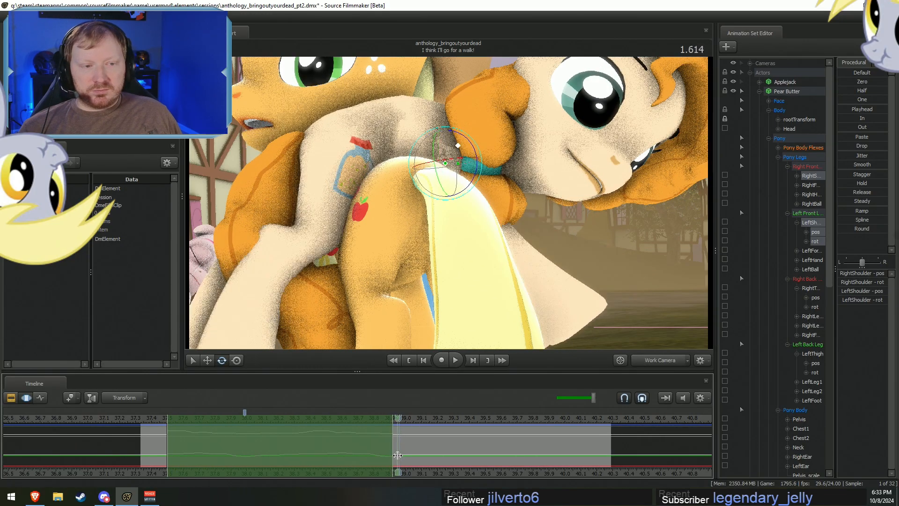
{"action": "key", "text": "space"}
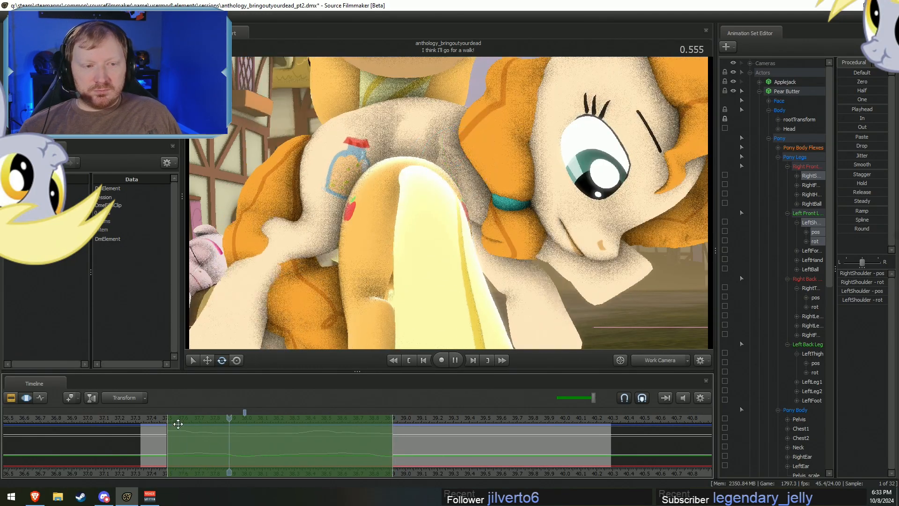
{"action": "key", "text": "space"}
{"action": "key", "text": "space"}
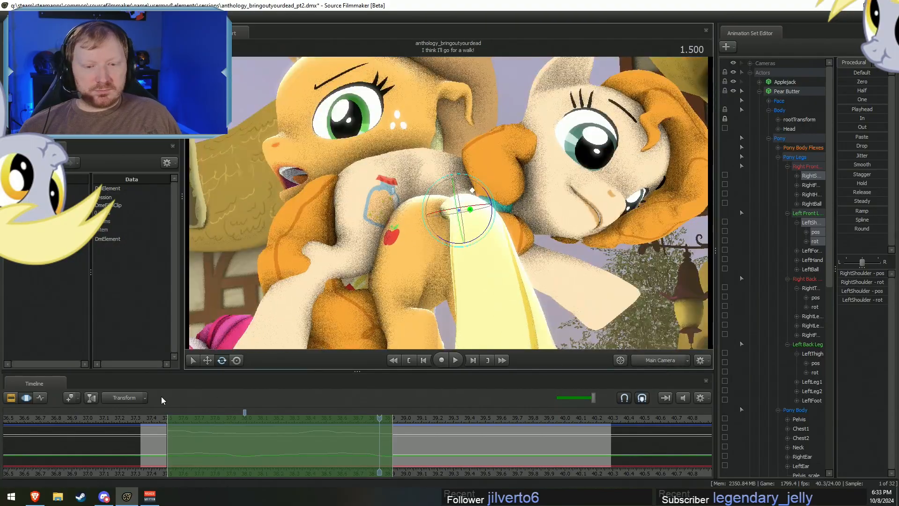
{"action": "key", "text": "space"}
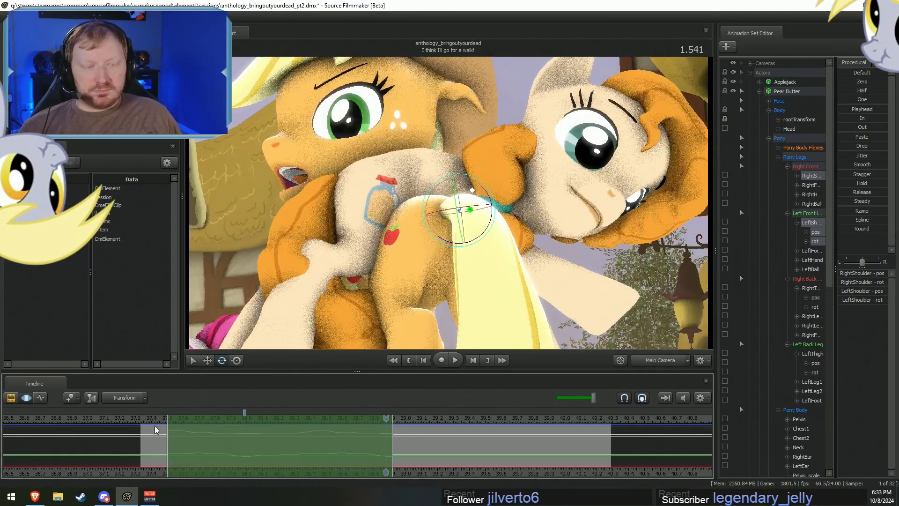
{"action": "key", "text": "space"}
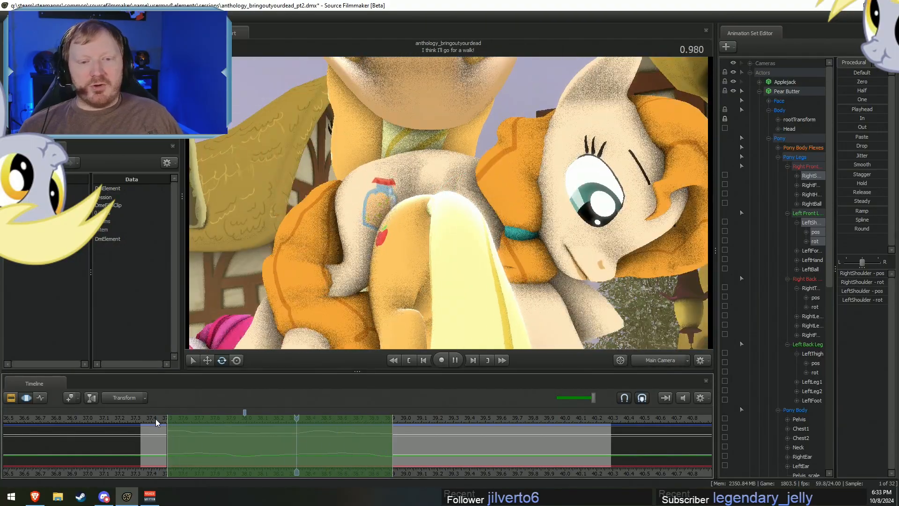
{"action": "key", "text": "space"}
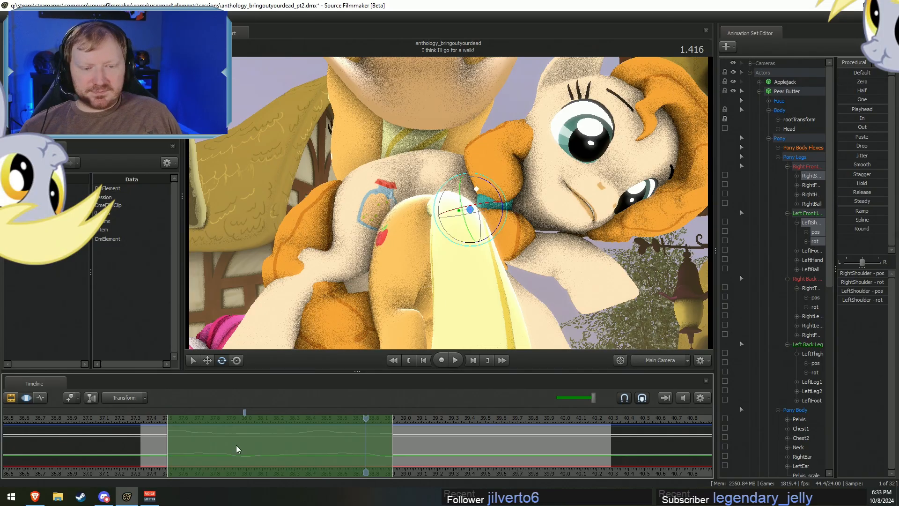
Select a short time range with falloff around 0.166, apply the Round preset to both shoulders, and play the transition.
{"action": "left_click", "coordinate": [162, 436], "text": "shift"}
{"action": "left_click_drag", "start_coordinate": [161, 436], "coordinate": [172, 439], "text": "shift"}
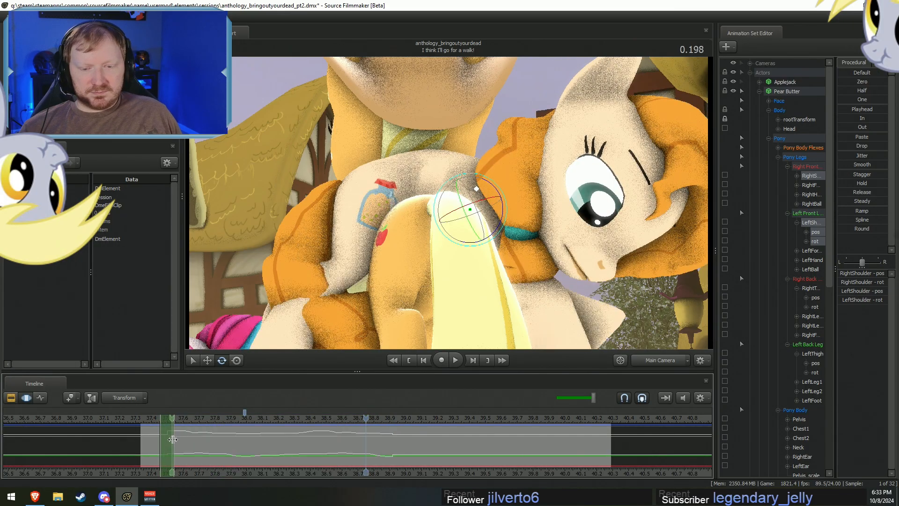
{"action": "scroll", "coordinate": [173, 439], "scroll_direction": "up", "scroll_amount": 2, "text": "shift"}
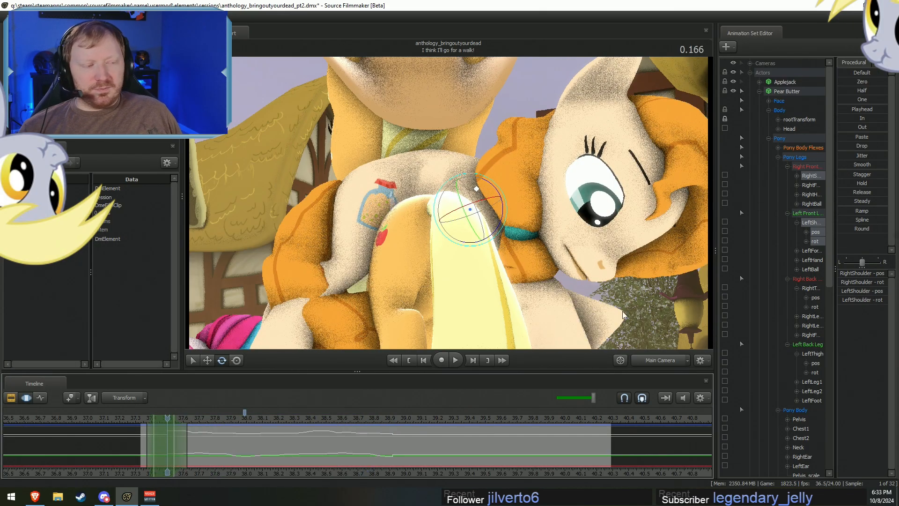
{"action": "left_click", "coordinate": [850, 229]}
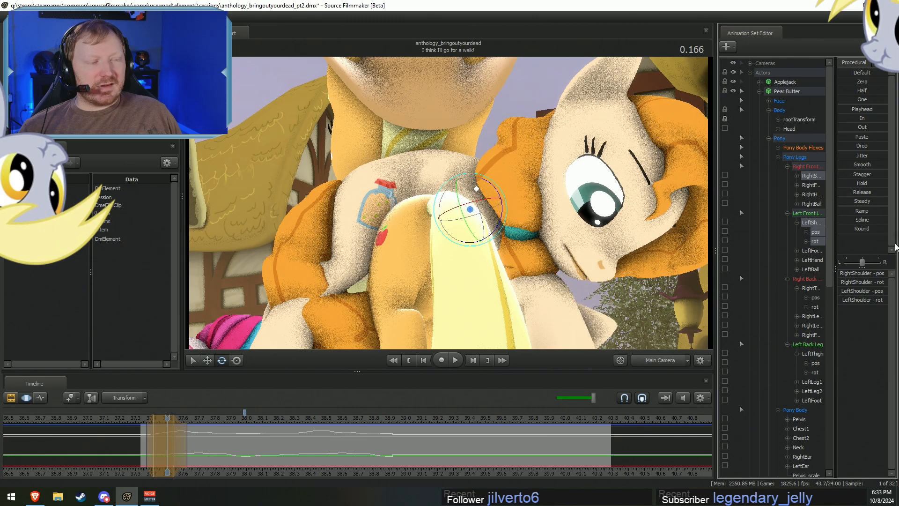
{"action": "left_click", "coordinate": [842, 229]}
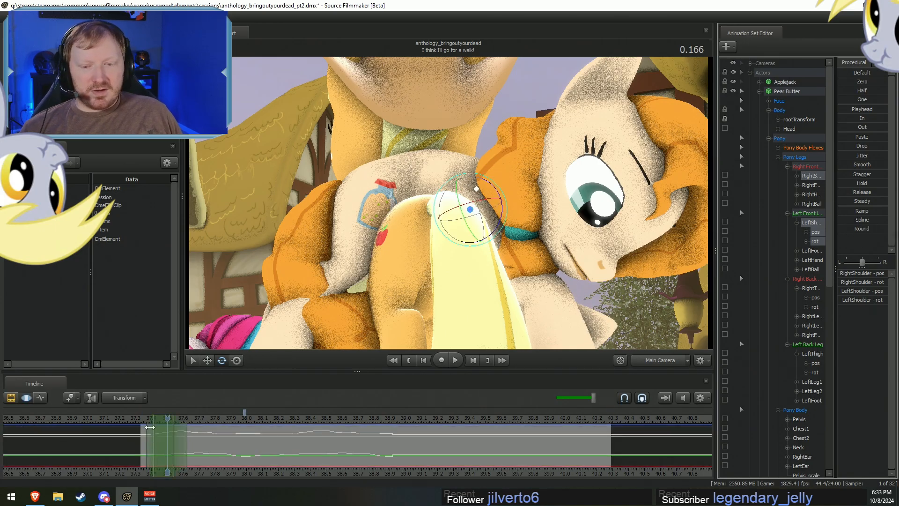
{"action": "key", "text": "space"}
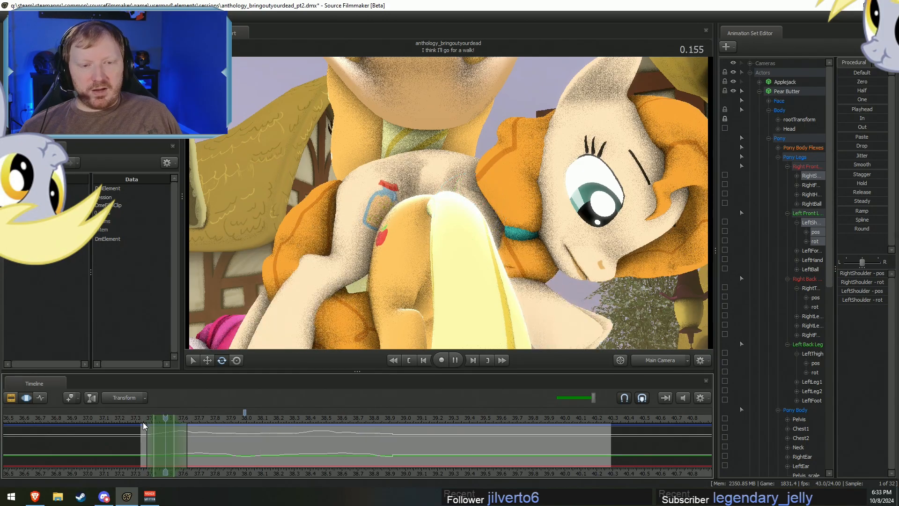
Undo the shoulder smoothing, apply the Round preset to all Pony Legs controls around 0.166, and play the transition.
{"action": "key", "text": "space"}
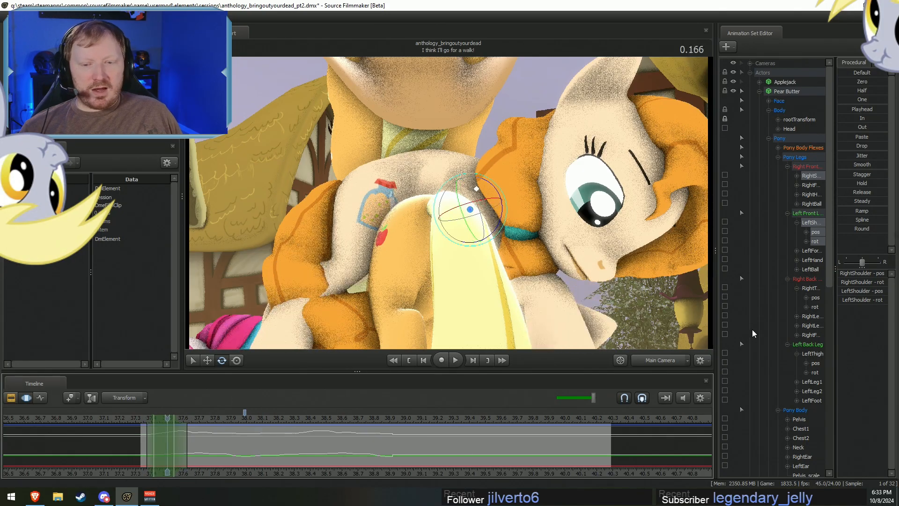
{"action": "key", "text": "ctrl+z"}
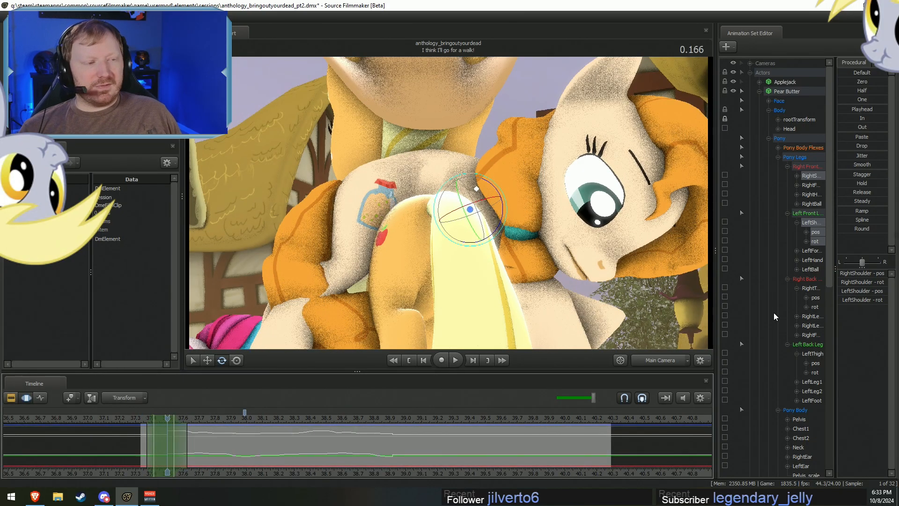
{"action": "left_click", "coordinate": [796, 153]}
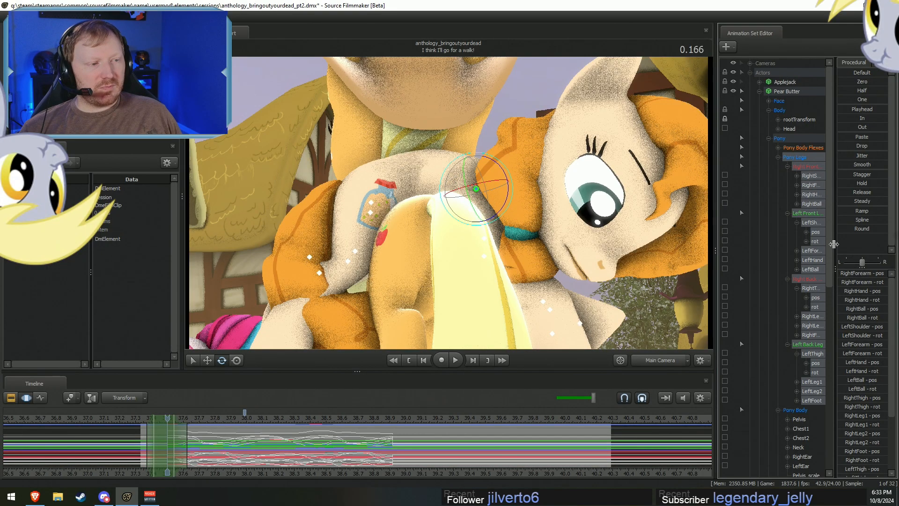
{"action": "left_click_drag", "start_coordinate": [844, 228], "coordinate": [887, 228]}
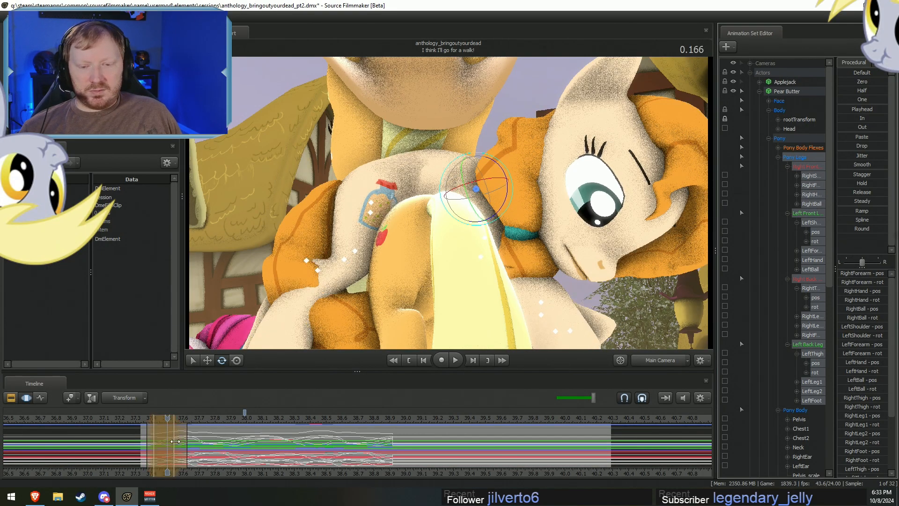
{"action": "left_click_drag", "start_coordinate": [151, 443], "coordinate": [140, 444]}
{"action": "key", "text": "space"}
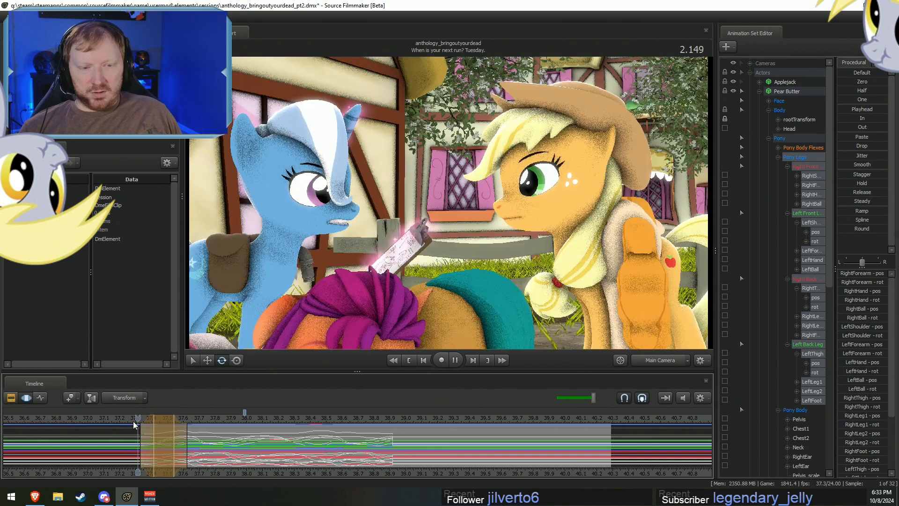
{"action": "key", "text": "space"}
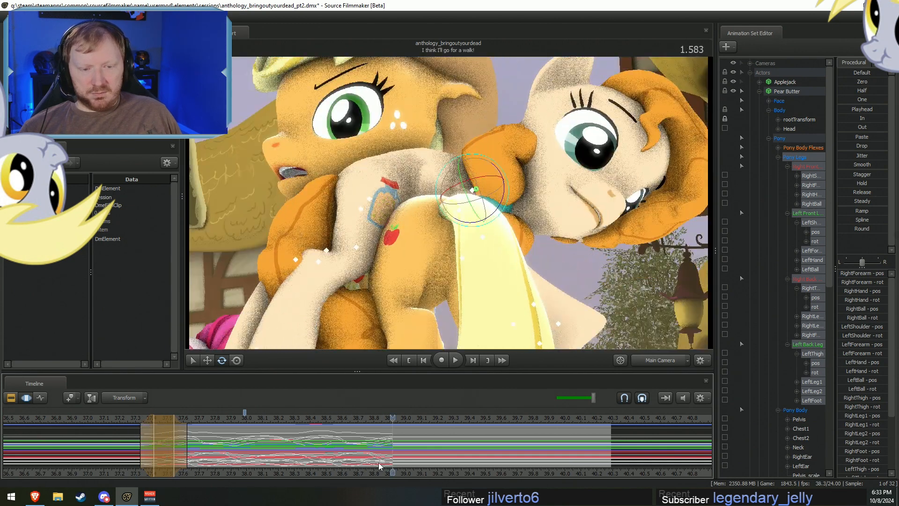
Select a short time range with falloff around 1.583, apply the Round preset to the Pony Legs, and play the transition.
{"action": "left_click_drag", "start_coordinate": [386, 450], "coordinate": [412, 447], "text": "shift"}
{"action": "scroll", "coordinate": [400, 450], "scroll_direction": "up", "scroll_amount": 3, "text": "shift"}
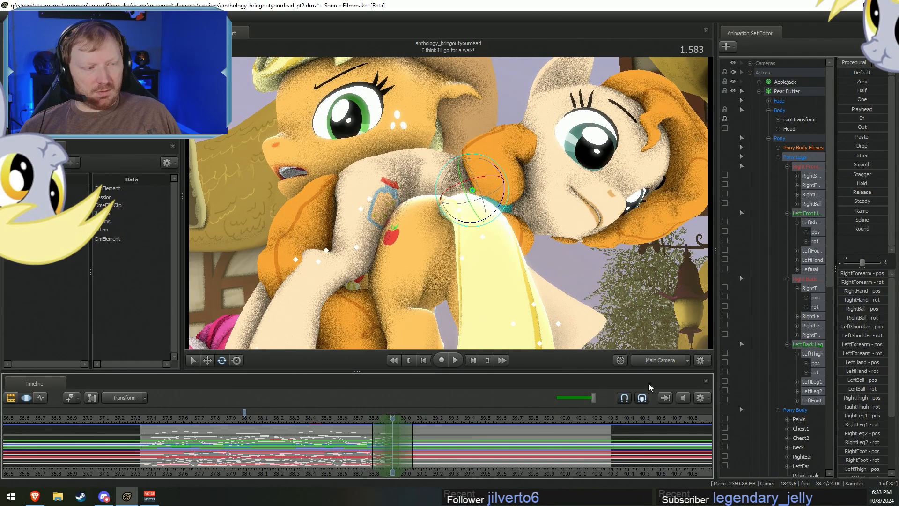
{"action": "left_click", "coordinate": [847, 229]}
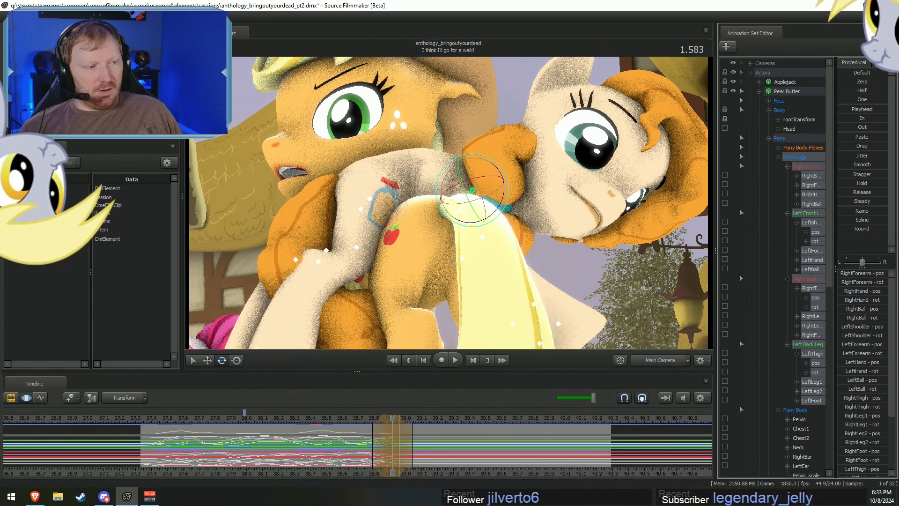
{"action": "left_click", "coordinate": [349, 420]}
{"action": "key", "text": "space"}
{"action": "key", "text": "space"}
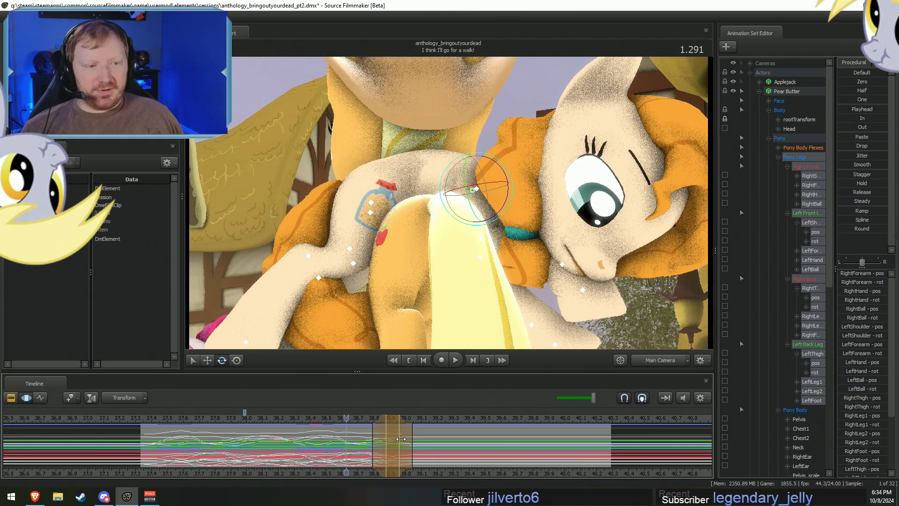
{"action": "key", "text": "space"}
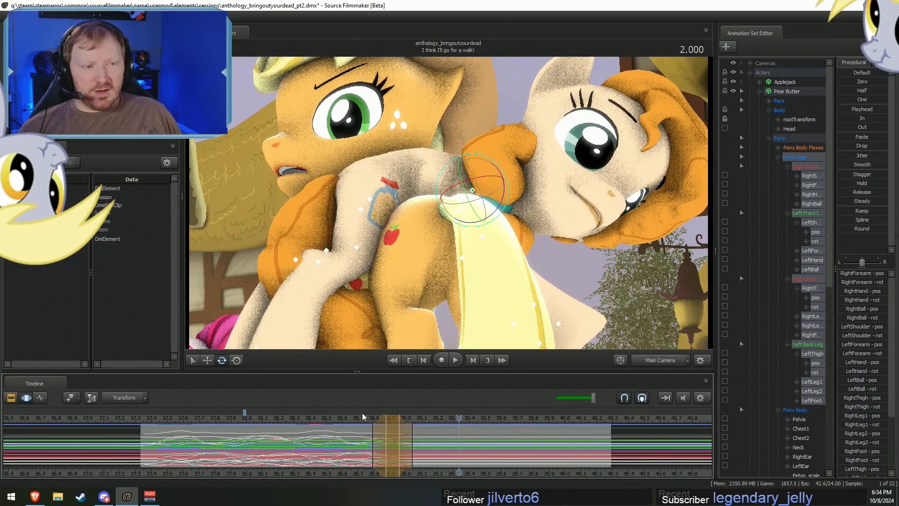
Replay the start of the shot several times to examine the smoothed leg motion.
{"action": "left_click", "coordinate": [151, 418]}
{"action": "key", "text": "space"}
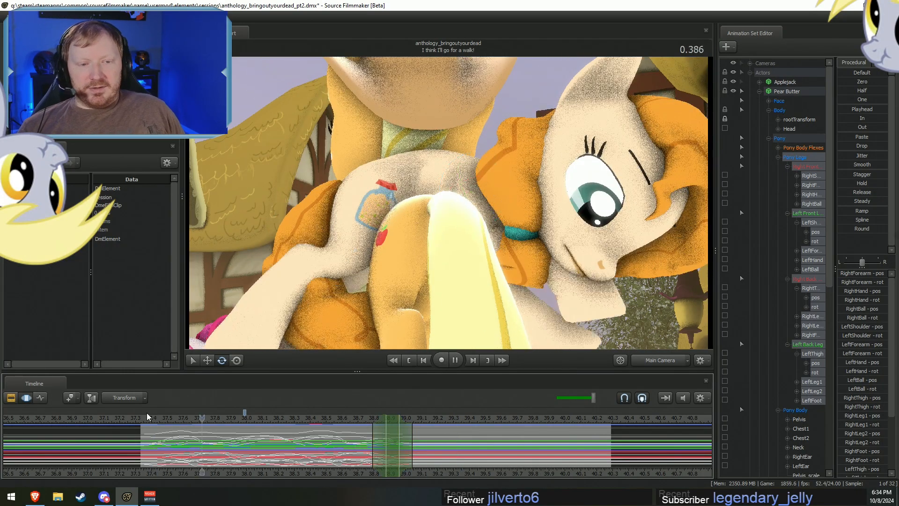
{"action": "left_click", "coordinate": [165, 417]}
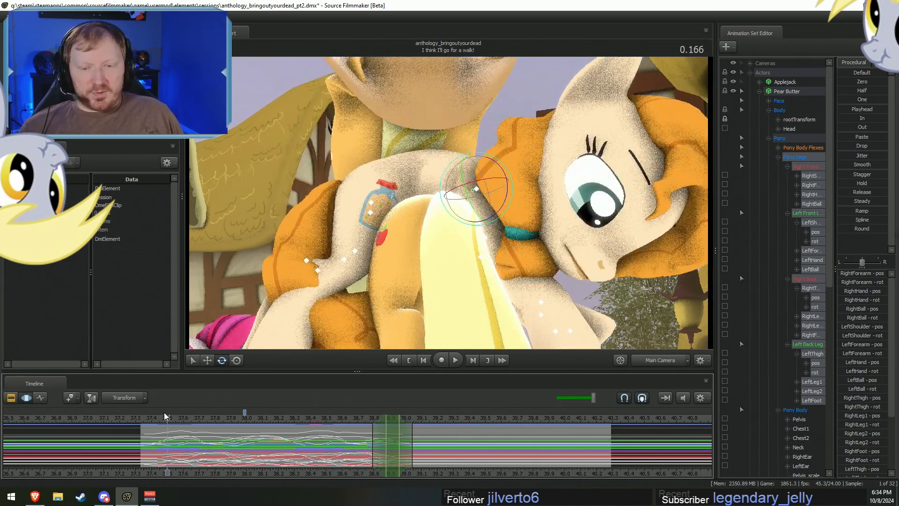
{"action": "key", "text": "space"}
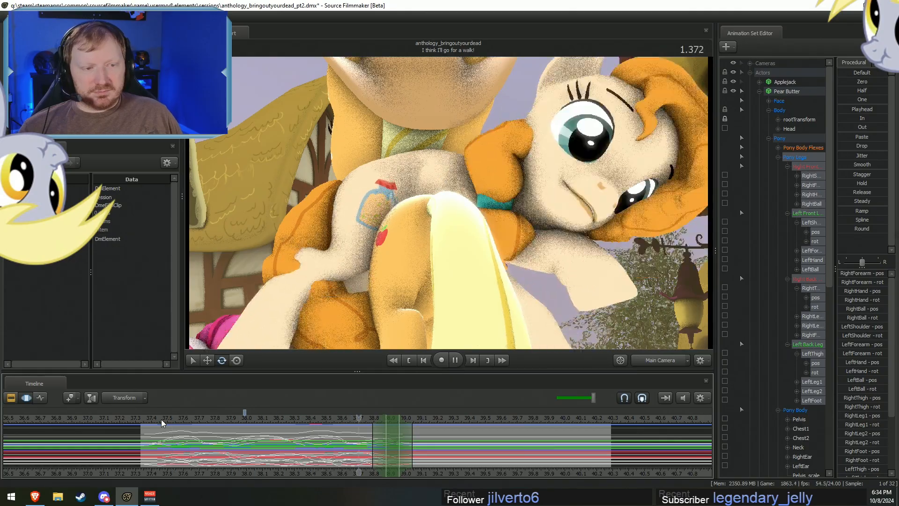
{"action": "left_click", "coordinate": [175, 421]}
{"action": "key", "text": "space"}
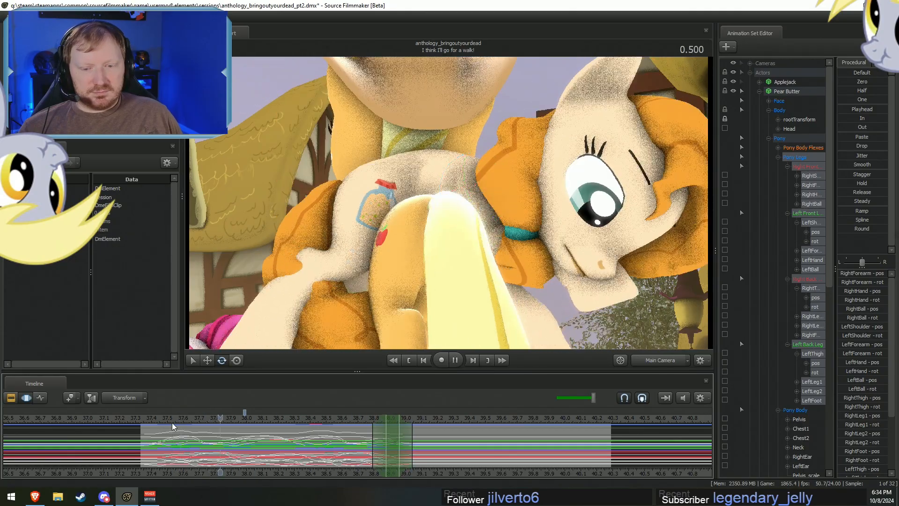
{"action": "key", "text": "space"}
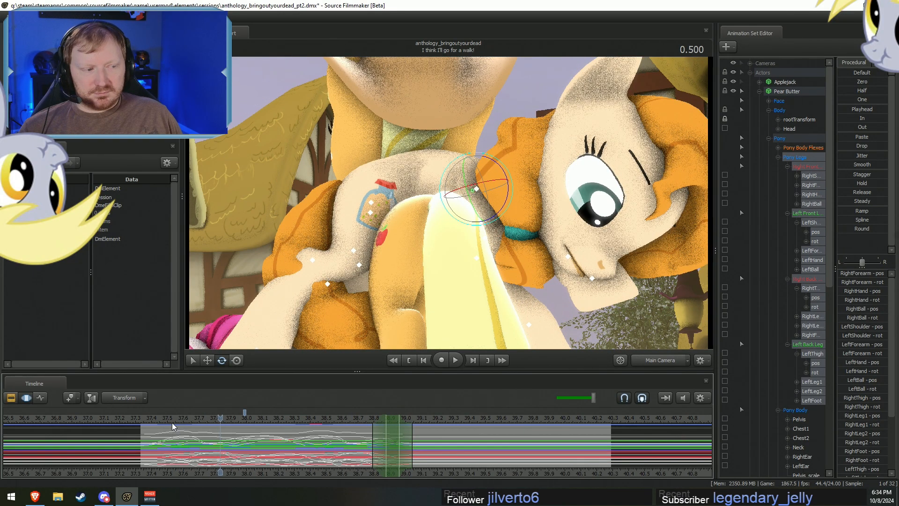
Pick Pear Butter's Head, select all time up to 1.333, and place the playhead at 0.958.
{"action": "key", "text": "shift"}
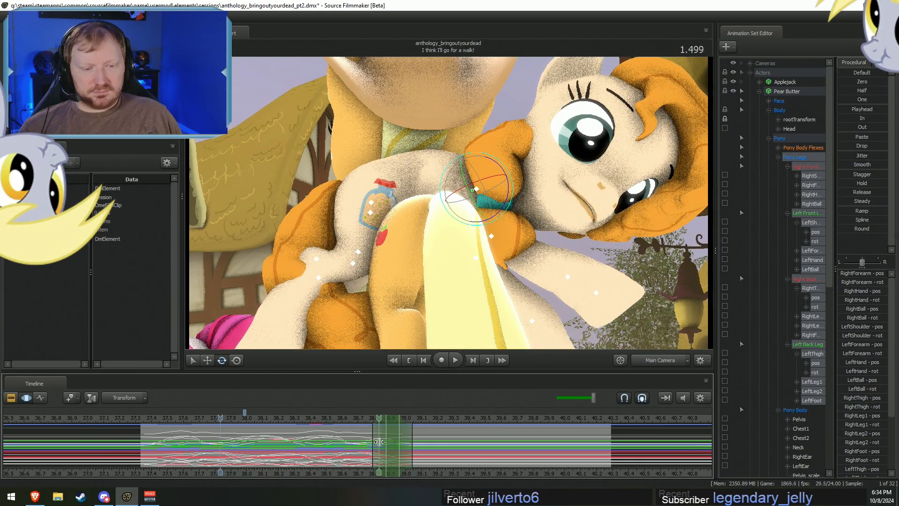
{"action": "left_click", "coordinate": [379, 441]}
{"action": "left_click", "coordinate": [800, 128]}
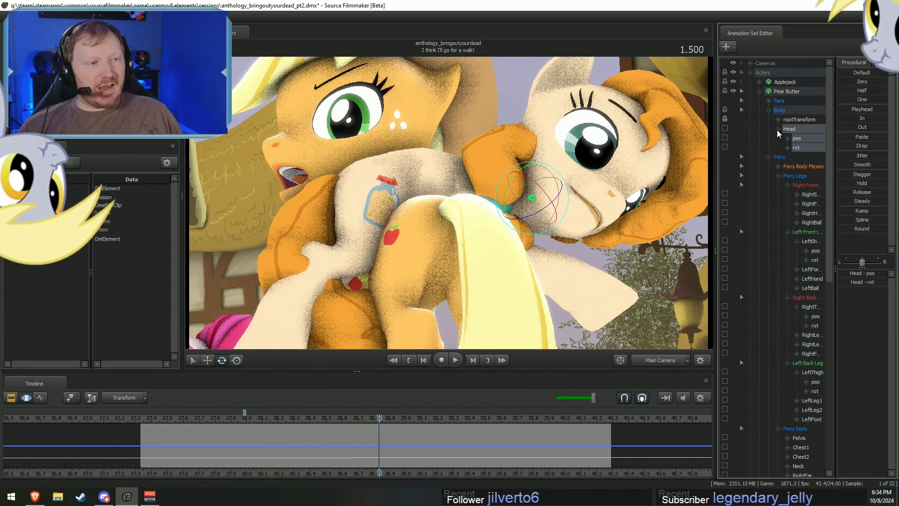
{"action": "key", "text": "shift"}
{"action": "mouse_move", "coordinate": [349, 444]}
{"action": "left_mouse_down"}
{"action": "mouse_move", "coordinate": [60, 444]}
{"action": "mouse_move", "coordinate": [0, 474]}
{"action": "left_mouse_up"}
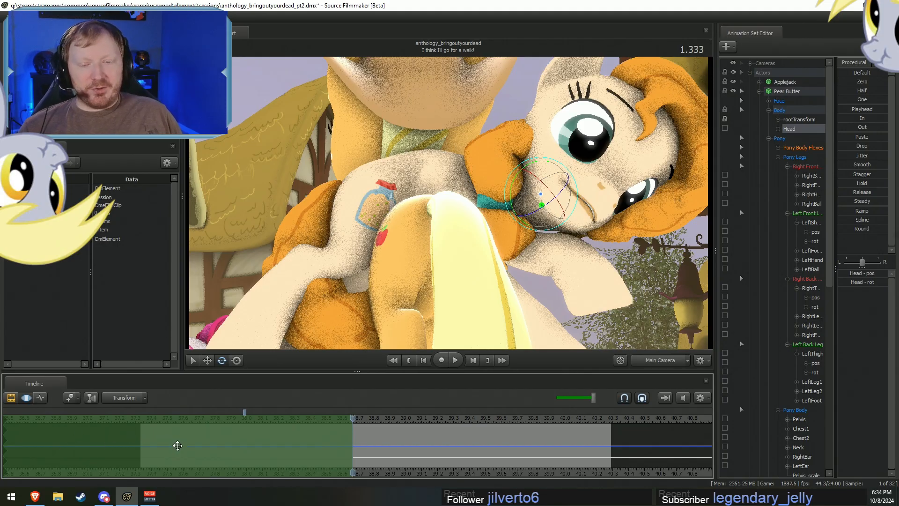
{"action": "left_click", "coordinate": [233, 450]}
{"action": "left_click_drag", "start_coordinate": [319, 451], "coordinate": [271, 452]}
{"action": "left_click_drag", "start_coordinate": [408, 419], "coordinate": [293, 416]}
Rotate Pear Butter's Neck at 0.958 to raise the head and adjust its angle.
{"action": "key", "text": "ctrl"}
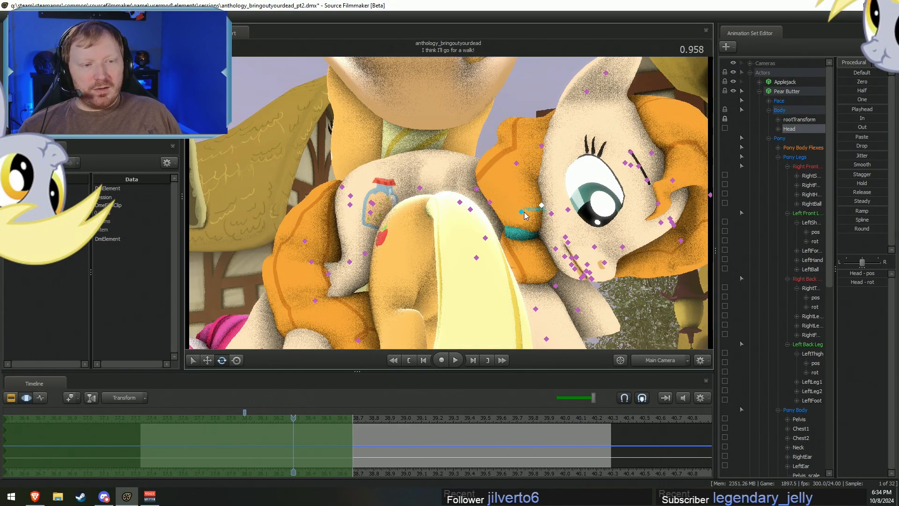
{"action": "left_click", "coordinate": [508, 215], "text": "ctrl"}
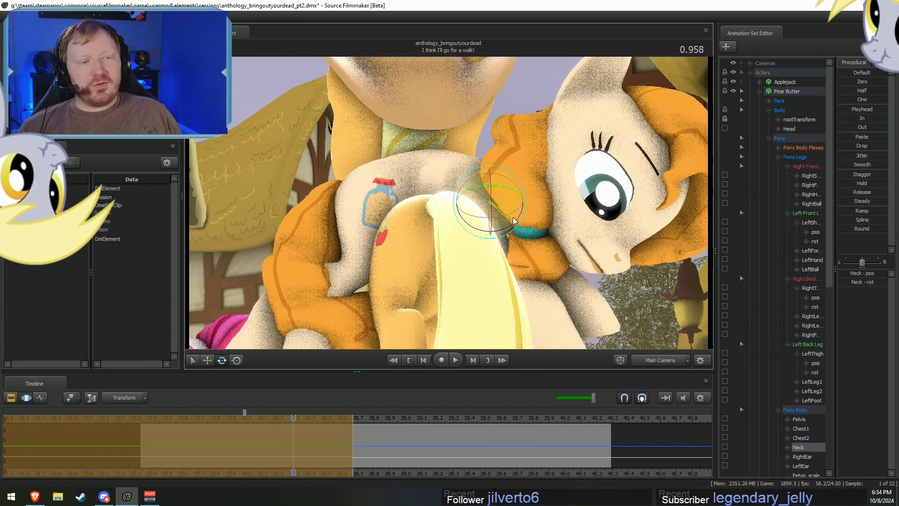
{"action": "mouse_move", "coordinate": [513, 220]}
{"action": "left_mouse_down"}
{"action": "mouse_move", "coordinate": [489, 213]}
{"action": "mouse_move", "coordinate": [523, 222]}
{"action": "left_mouse_up"}
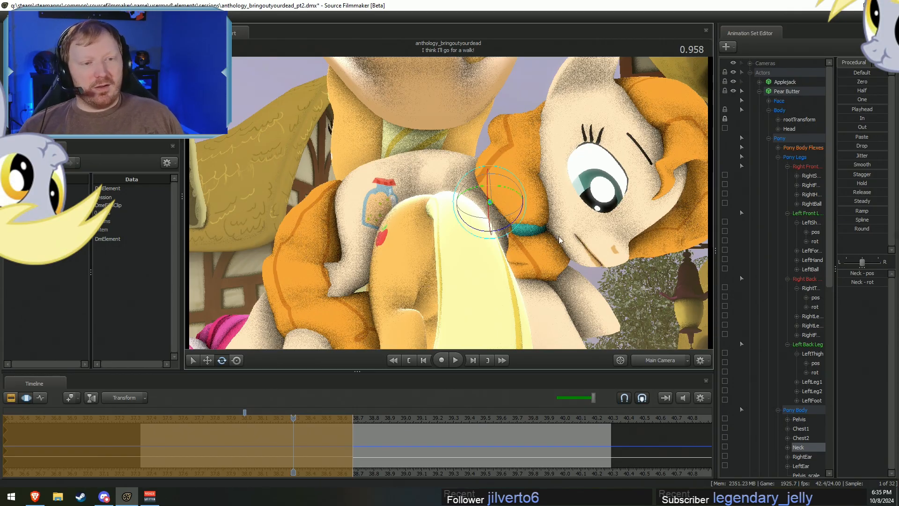
{"action": "left_click_drag", "start_coordinate": [523, 222], "coordinate": [551, 209]}
{"action": "left_click", "coordinate": [540, 197]}
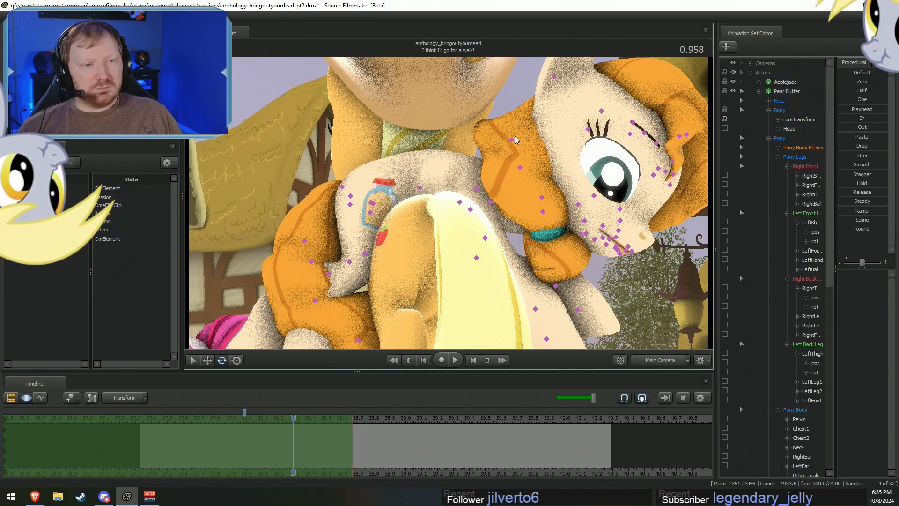
Reposition Pear Butter's HairBackA control upward so the back hair follows the raised head.
{"action": "left_click", "coordinate": [512, 139]}
{"action": "left_click_drag", "start_coordinate": [518, 157], "coordinate": [520, 134]}
{"action": "key", "text": "w"}
Move Pear Butter's eye viewTarget to a new aim point using the Work Camera, and check it through the Main Camera.
{"action": "left_click", "coordinate": [779, 101]}
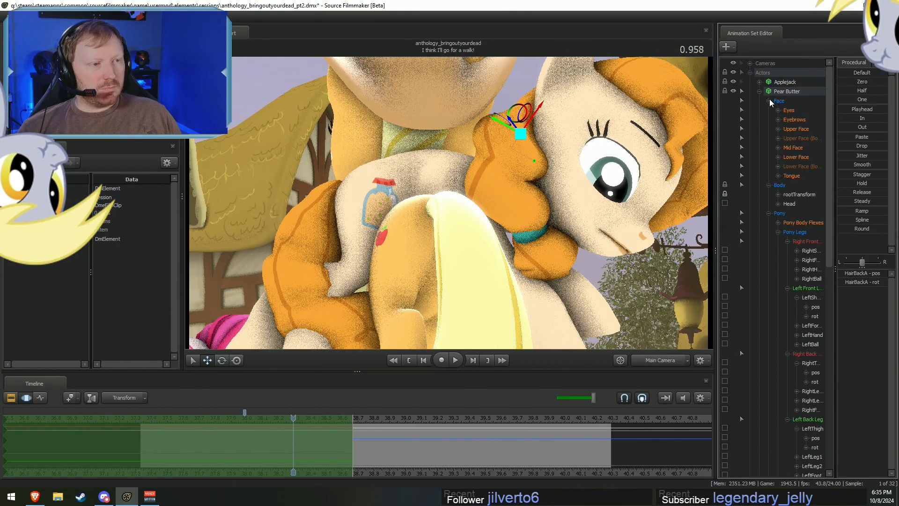
{"action": "left_click", "coordinate": [789, 110]}
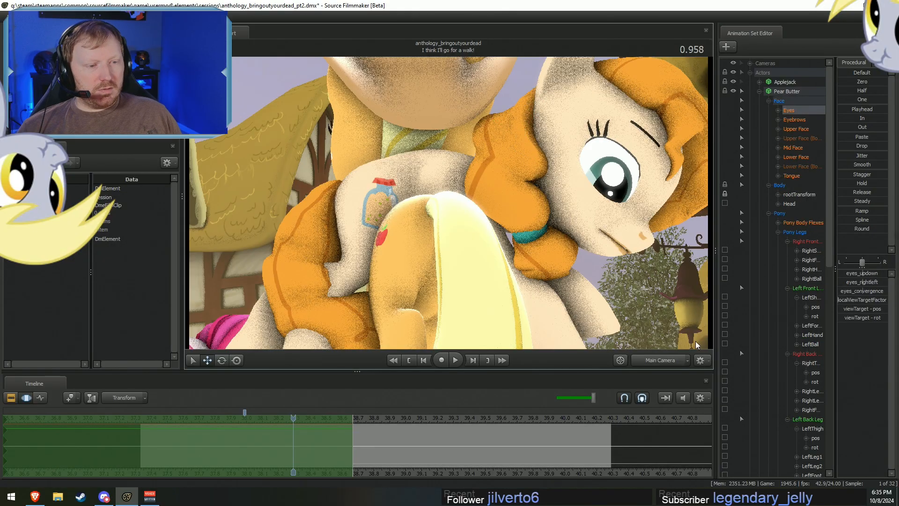
{"action": "left_click", "coordinate": [661, 361]}
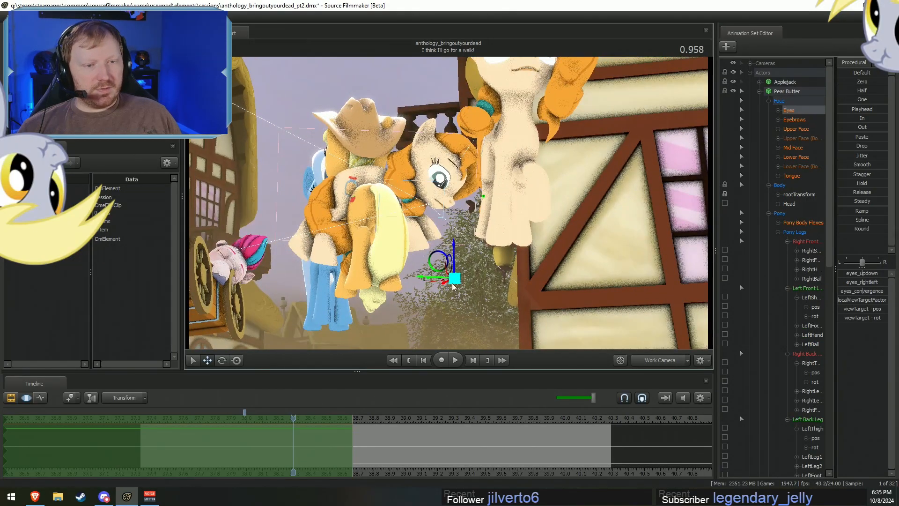
{"action": "left_click_drag", "start_coordinate": [453, 283], "coordinate": [551, 271]}
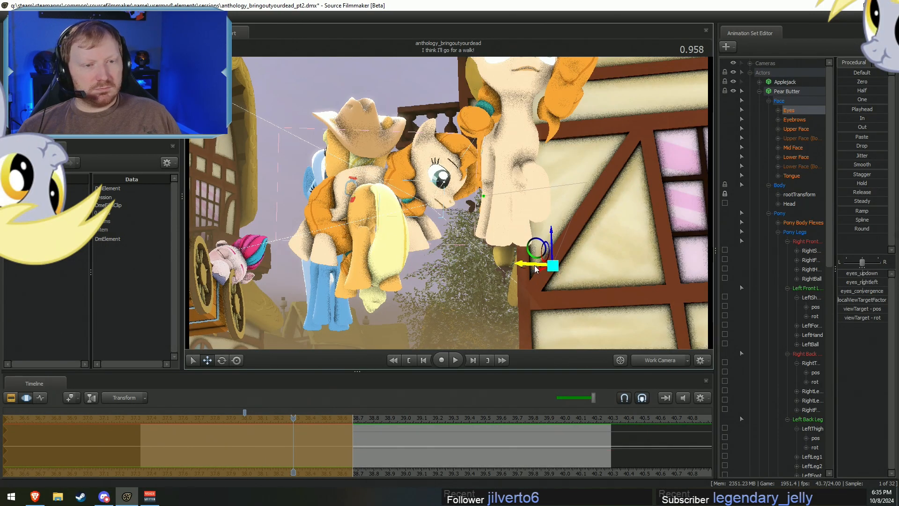
{"action": "left_click_drag", "start_coordinate": [556, 266], "coordinate": [578, 286]}
{"action": "left_click", "coordinate": [661, 361]}
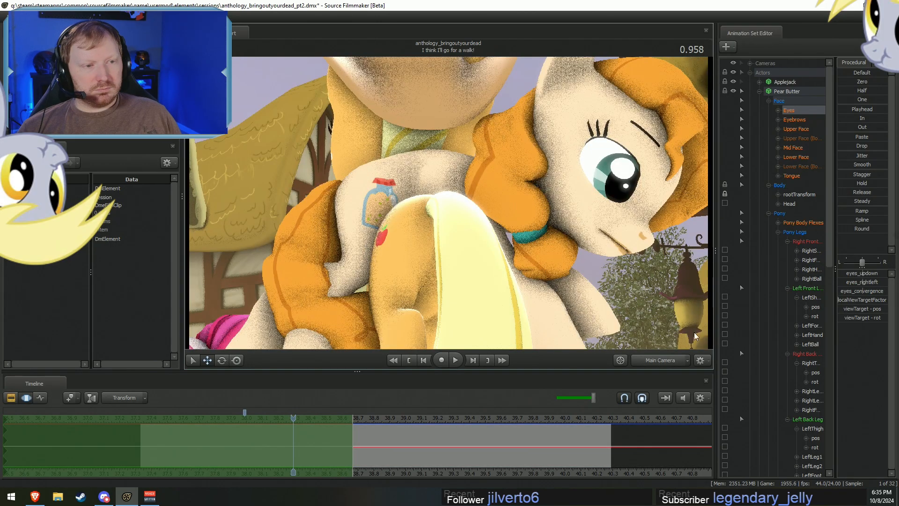
Switch Pear Butter's model to a different skin.
{"action": "right_click", "coordinate": [779, 93]}
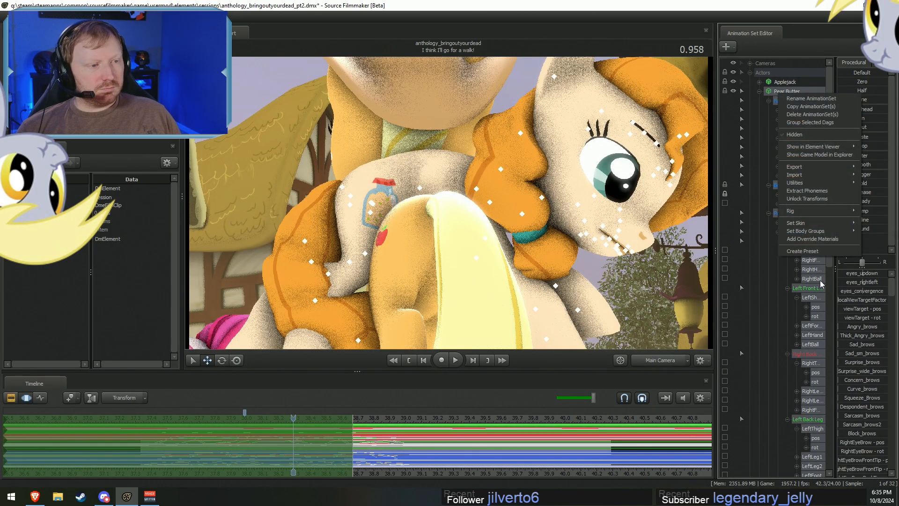
{"action": "mouse_move", "coordinate": [805, 223]}
{"action": "left_click", "coordinate": [869, 233]}
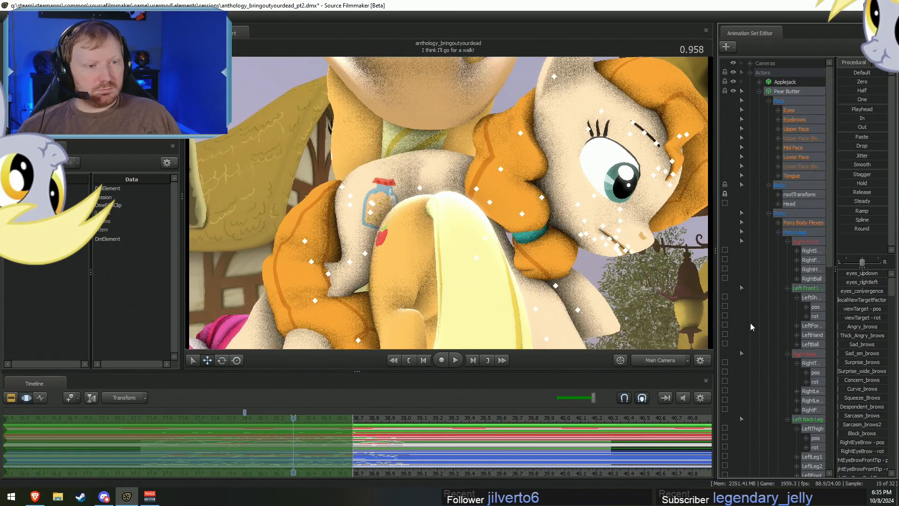
Zero the Sad_eyes and Close_eyes flexes in Pear Butter's Upper Face and raise Relaxed_eyes most of the way.
{"action": "left_click", "coordinate": [803, 147]}
{"action": "left_click", "coordinate": [804, 139]}
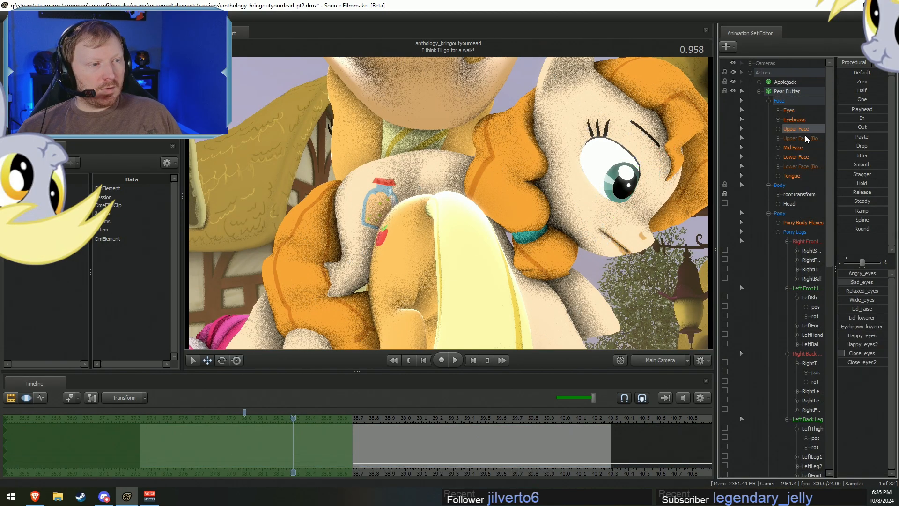
{"action": "left_click", "coordinate": [805, 120]}
{"action": "left_click", "coordinate": [796, 129]}
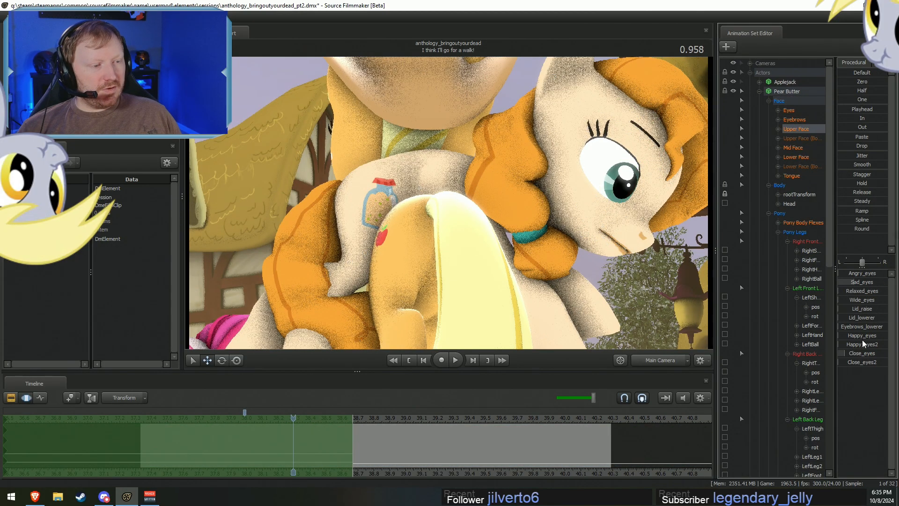
{"action": "left_click_drag", "start_coordinate": [871, 291], "coordinate": [874, 285]}
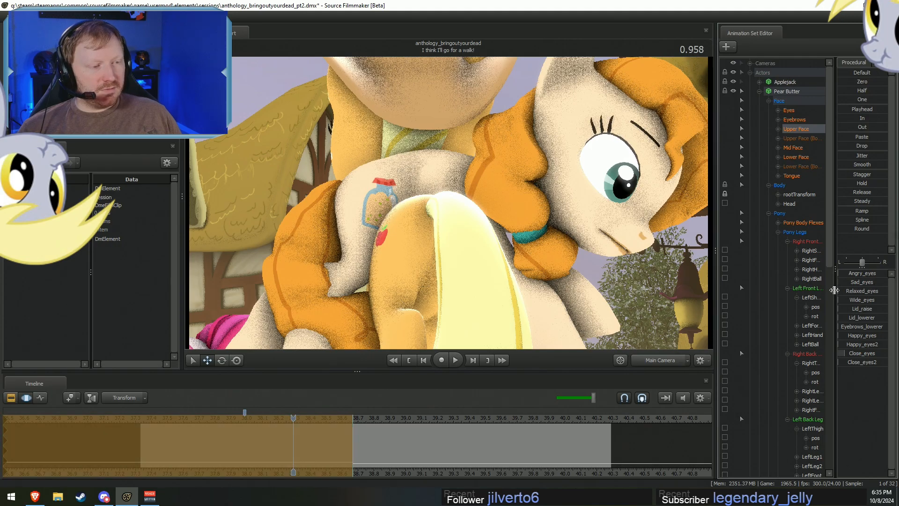
{"action": "left_click_drag", "start_coordinate": [860, 355], "coordinate": [865, 354]}
{"action": "left_click_drag", "start_coordinate": [859, 321], "coordinate": [879, 290]}
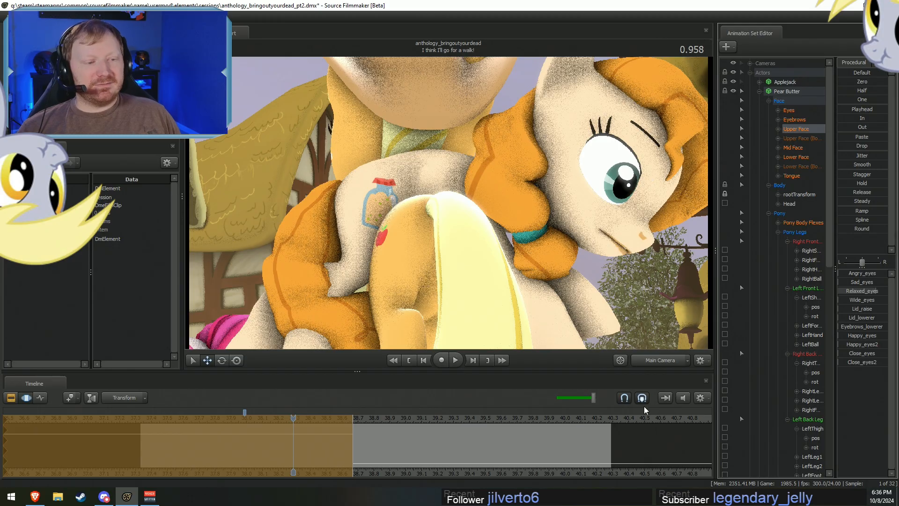
Examine Pear Butter's face and the surrounding characters from several angles through the Work Camera.
{"action": "left_click", "coordinate": [649, 364]}
{"action": "mouse_move", "coordinate": [586, 270]}
{"action": "left_mouse_down"}
{"action": "mouse_move", "coordinate": [595, 276]}
{"action": "mouse_move", "coordinate": [562, 290]}
{"action": "mouse_move", "coordinate": [585, 270]}
{"action": "mouse_move", "coordinate": [560, 283]}
{"action": "mouse_move", "coordinate": [580, 274]}
{"action": "mouse_move", "coordinate": [571, 278]}
{"action": "left_mouse_up"}
{"action": "key", "text": "s"}
{"action": "key", "text": "w"}
{"action": "key", "text": "s"}
{"action": "left_click_drag", "start_coordinate": [457, 204], "coordinate": [493, 222]}
{"action": "key", "text": "s"}
{"action": "key", "text": "a"}
{"action": "key", "text": "z"}
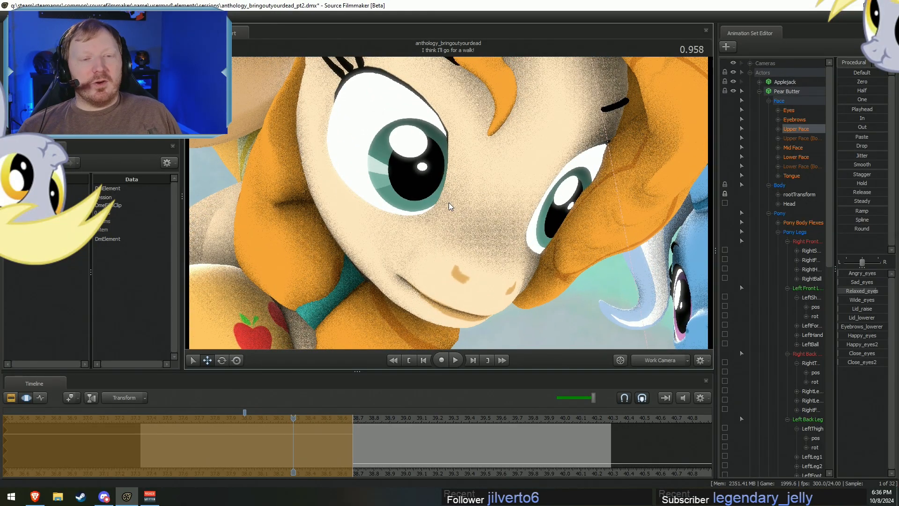
{"action": "key", "text": "a"}
{"action": "mouse_move", "coordinate": [449, 203]}
{"action": "left_mouse_down"}
{"action": "mouse_move", "coordinate": [449, 212]}
{"action": "mouse_move", "coordinate": [468, 215]}
{"action": "mouse_move", "coordinate": [442, 202]}
{"action": "mouse_move", "coordinate": [440, 187]}
{"action": "mouse_move", "coordinate": [443, 204]}
{"action": "mouse_move", "coordinate": [458, 207]}
{"action": "mouse_move", "coordinate": [448, 202]}
{"action": "left_mouse_up"}
{"action": "key", "text": "a"}
{"action": "key", "text": "s"}
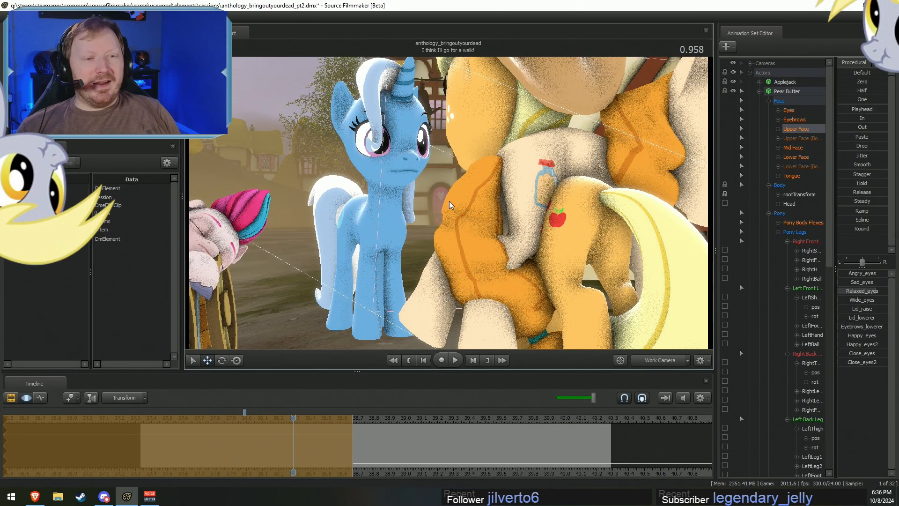
Inspect the characters through the Work Camera, then play and scrub the walking shot through the Main Camera.
{"action": "left_click_drag", "start_coordinate": [448, 201], "coordinate": [392, 202]}
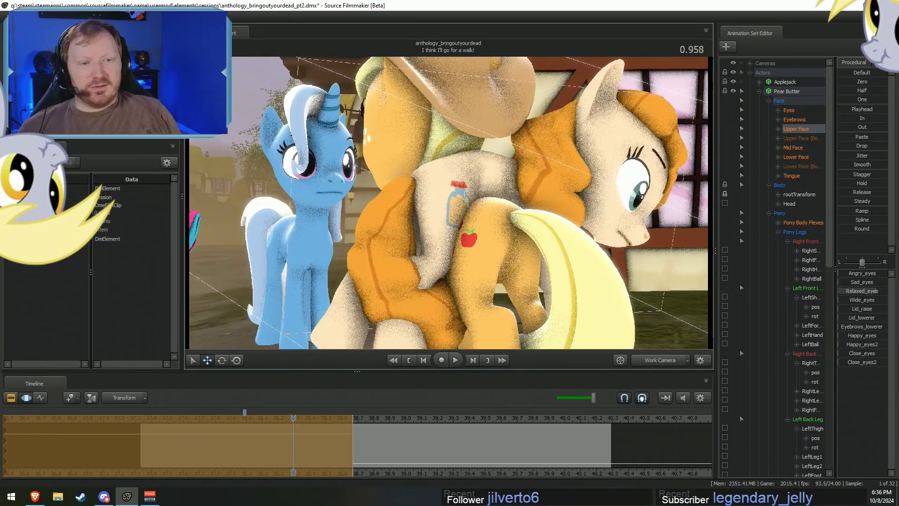
{"action": "left_click_drag", "start_coordinate": [475, 196], "coordinate": [452, 204]}
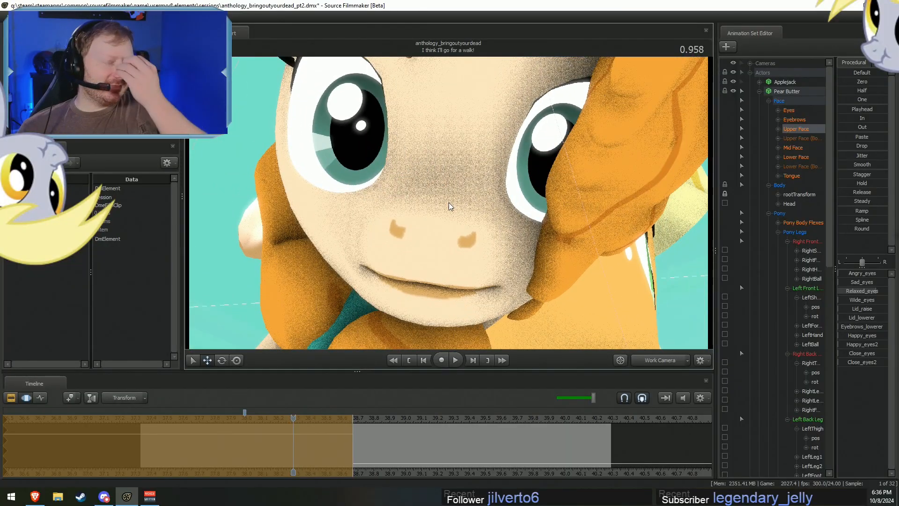
{"action": "mouse_move", "coordinate": [448, 204]}
{"action": "left_mouse_down"}
{"action": "mouse_move", "coordinate": [398, 199]}
{"action": "mouse_move", "coordinate": [462, 213]}
{"action": "mouse_move", "coordinate": [449, 206]}
{"action": "left_mouse_up"}
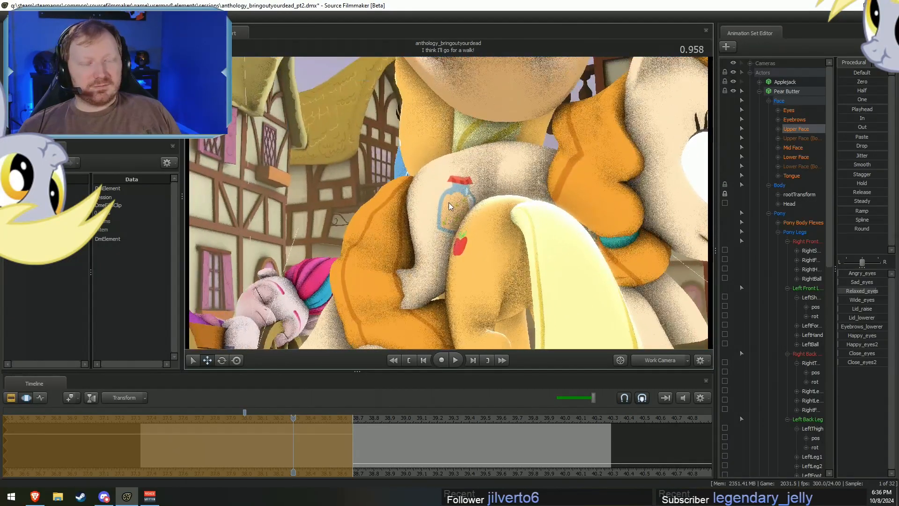
{"action": "left_click", "coordinate": [654, 361]}
{"action": "left_click_drag", "start_coordinate": [293, 418], "coordinate": [228, 419]}
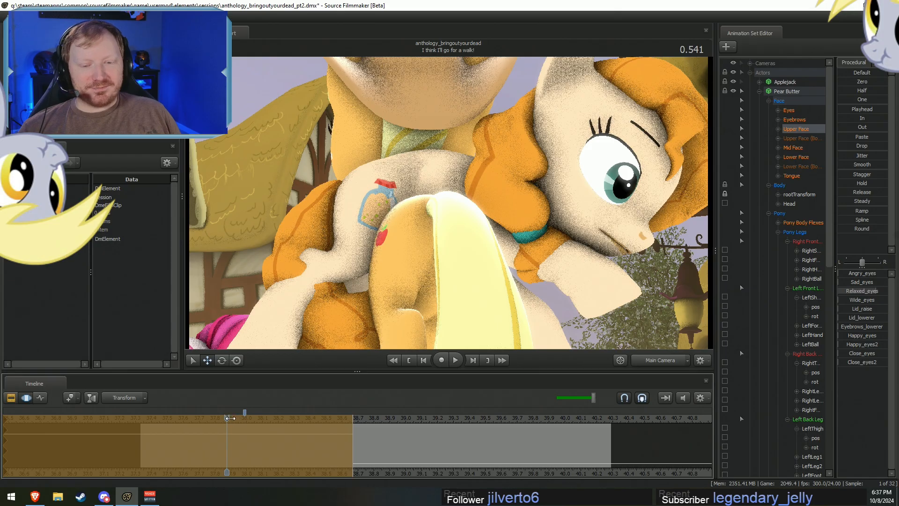
{"action": "left_click_drag", "start_coordinate": [230, 418], "coordinate": [157, 424]}
{"action": "key", "text": "space"}
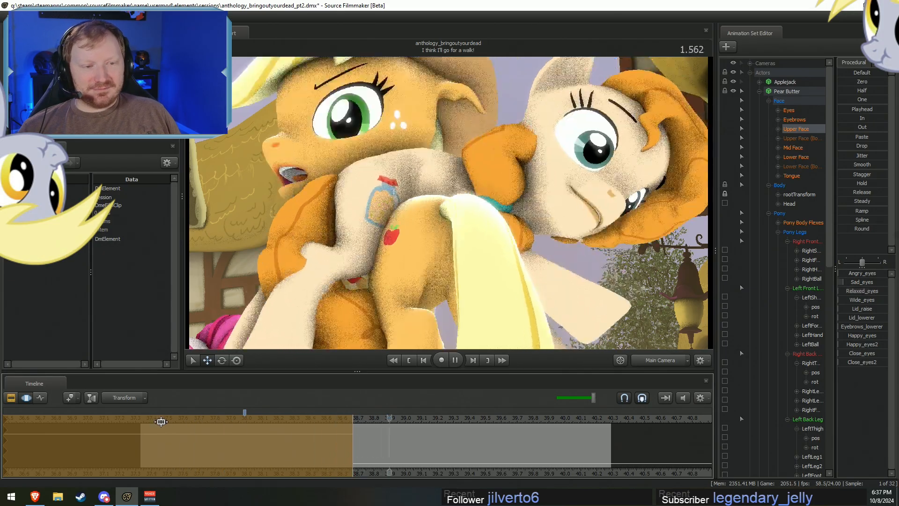
{"action": "key", "text": "space"}
Try to rotate Pear Butter's RightThigh bone in a time selection centred on the 0.375 s point of the shot.
{"action": "key", "text": "shift"}
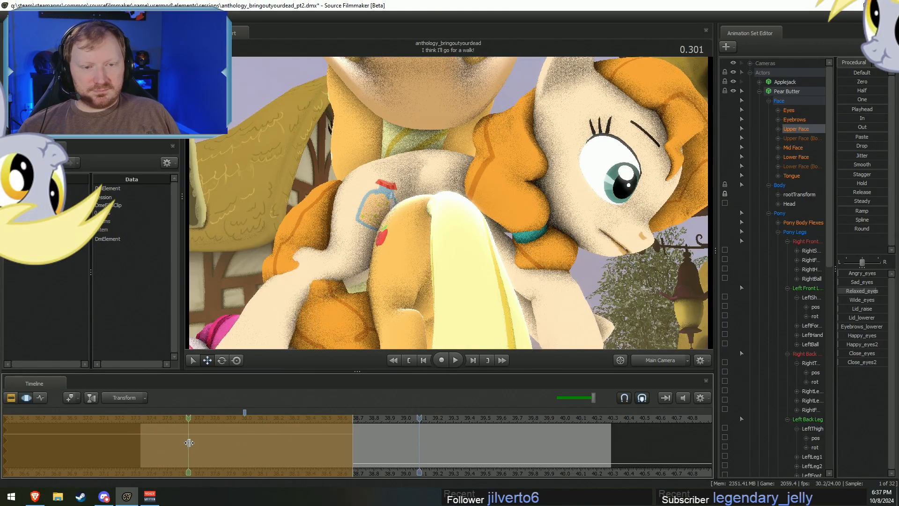
{"action": "left_click", "coordinate": [195, 447]}
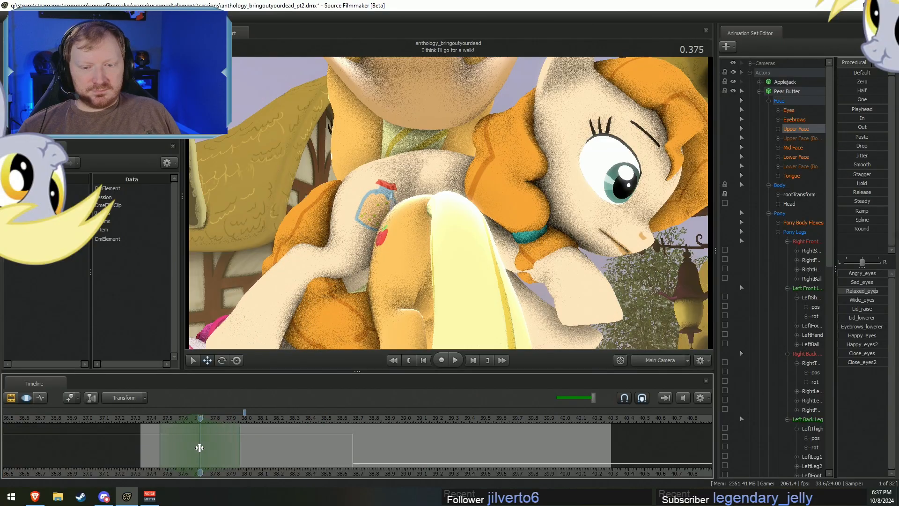
{"action": "left_click", "coordinate": [370, 204], "text": "ctrl"}
{"action": "key", "text": "e"}
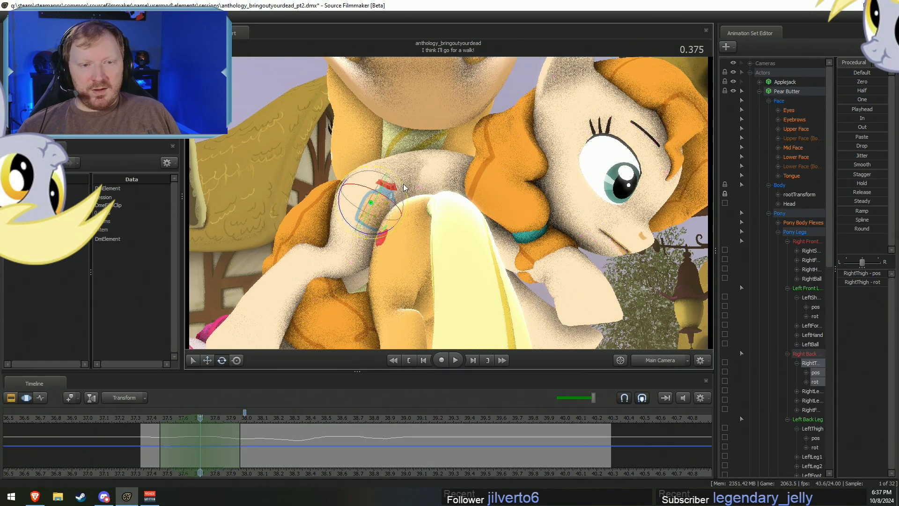
{"action": "left_click_drag", "start_coordinate": [395, 190], "coordinate": [402, 203]}
{"action": "key", "text": "ctrl+z"}
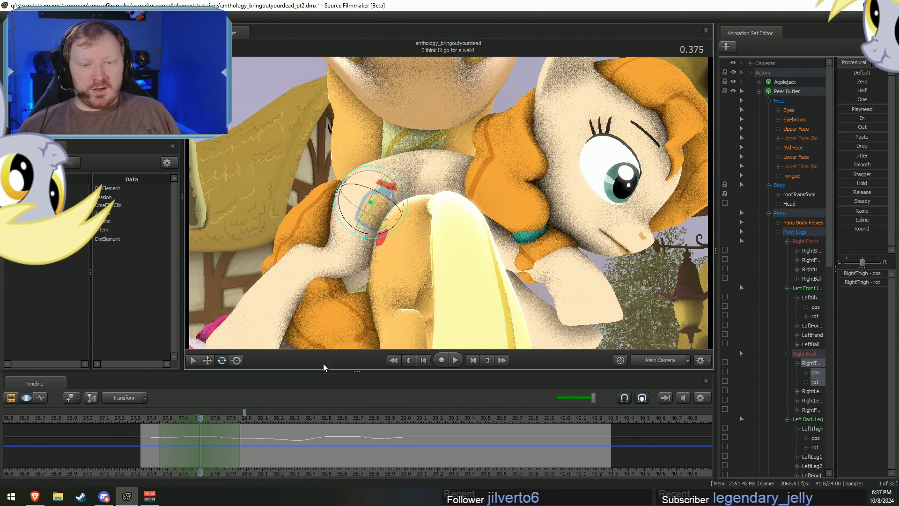
Lock Pear Butter's Chest1 bone and rotate her Pelvis over a time selection from about 37.5 to 38.2 s.
{"action": "left_click_drag", "start_coordinate": [164, 463], "coordinate": [300, 450]}
{"action": "scroll", "coordinate": [808, 343], "scroll_direction": "down", "scroll_amount": 7}
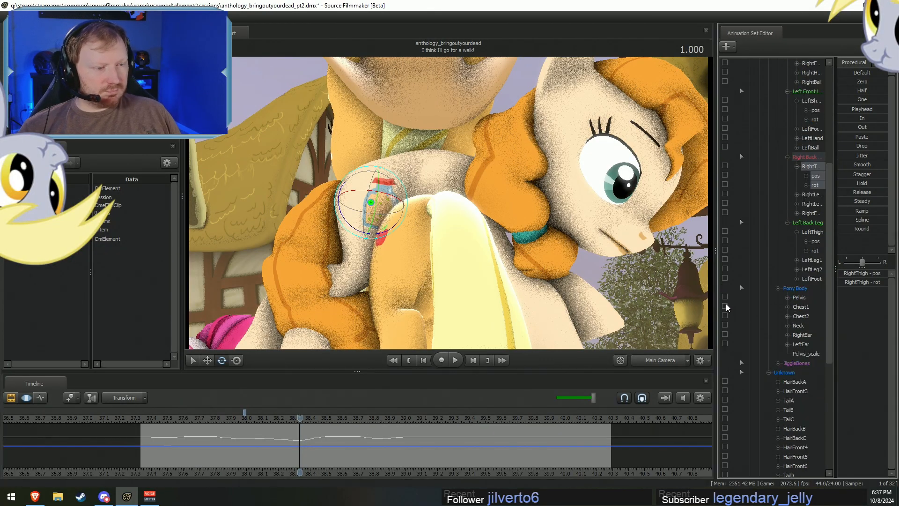
{"action": "left_click", "coordinate": [806, 297]}
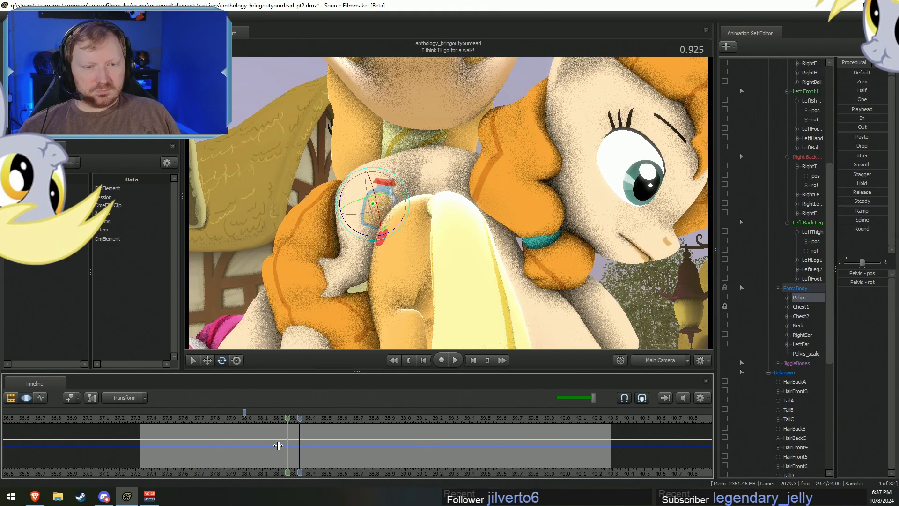
{"action": "left_click", "coordinate": [207, 445], "text": "shift"}
{"action": "scroll", "coordinate": [207, 446], "scroll_direction": "up", "scroll_amount": 6, "text": "shift"}
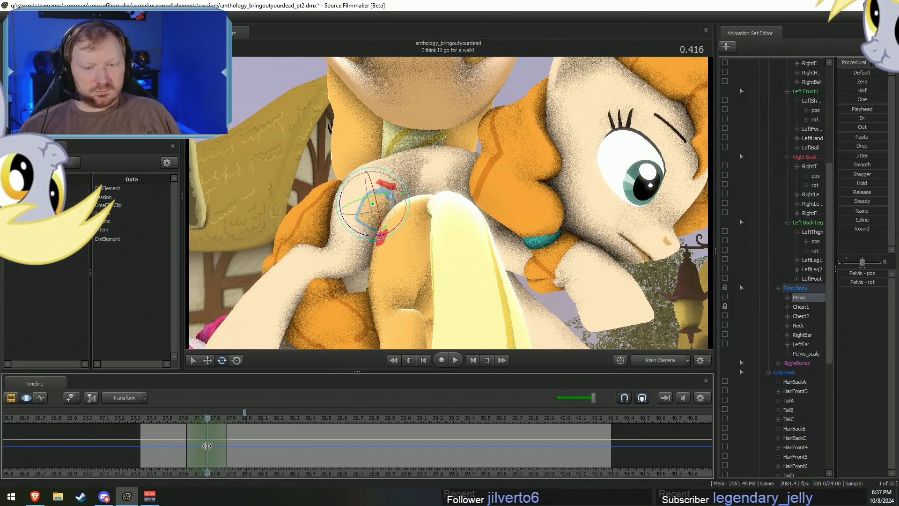
{"action": "left_click_drag", "start_coordinate": [249, 443], "coordinate": [273, 445]}
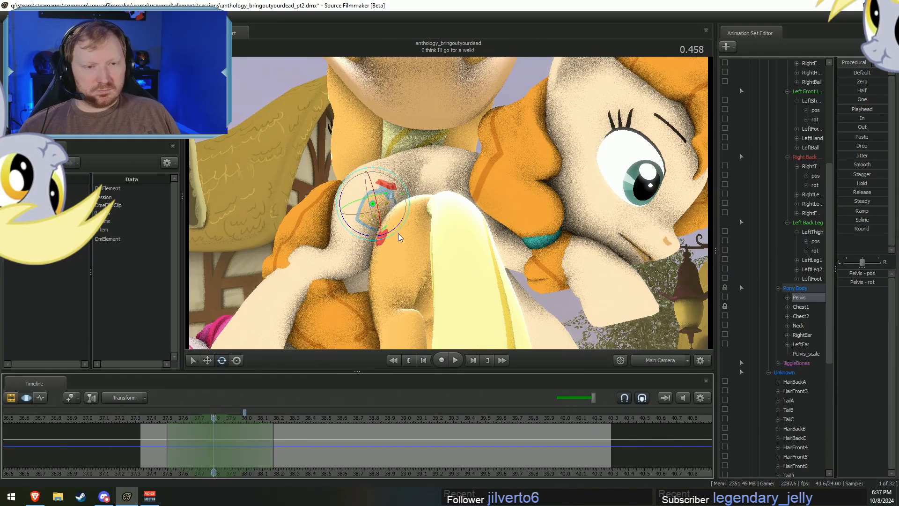
{"action": "left_click_drag", "start_coordinate": [377, 220], "coordinate": [366, 215]}
{"action": "left_click_drag", "start_coordinate": [368, 216], "coordinate": [375, 195]}
{"action": "key", "text": "space"}
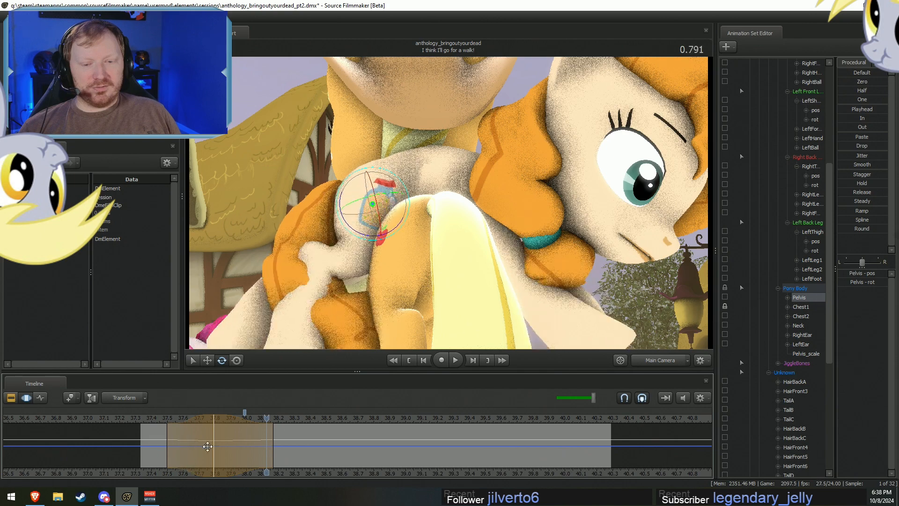
Try to rotate Pear Butter's Pelvis over a time selection from about 37.8 to 38.5 s.
{"action": "left_click", "coordinate": [276, 442]}
{"action": "scroll", "coordinate": [274, 441], "scroll_direction": "up", "scroll_amount": 9}
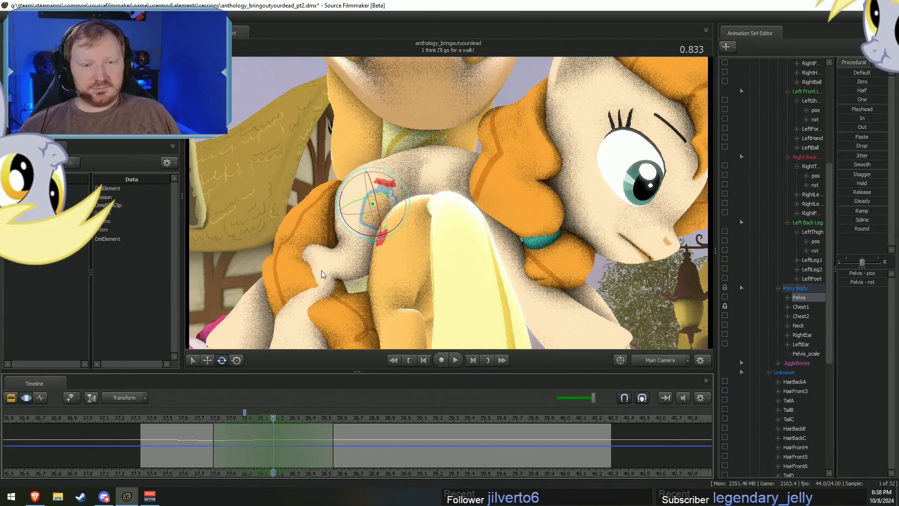
{"action": "left_click_drag", "start_coordinate": [382, 202], "coordinate": [383, 183]}
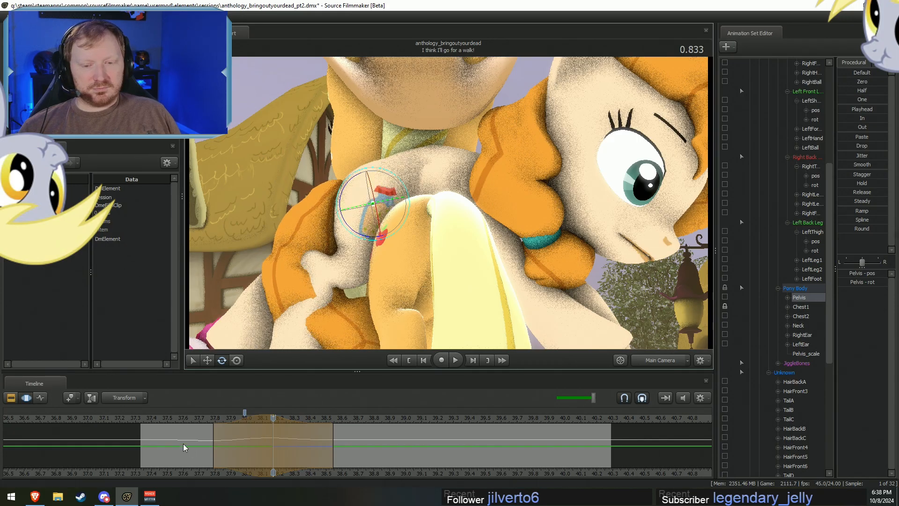
Play the shot repeatedly and step through frames to examine Pear Butter's hip motion.
{"action": "key", "text": "space"}
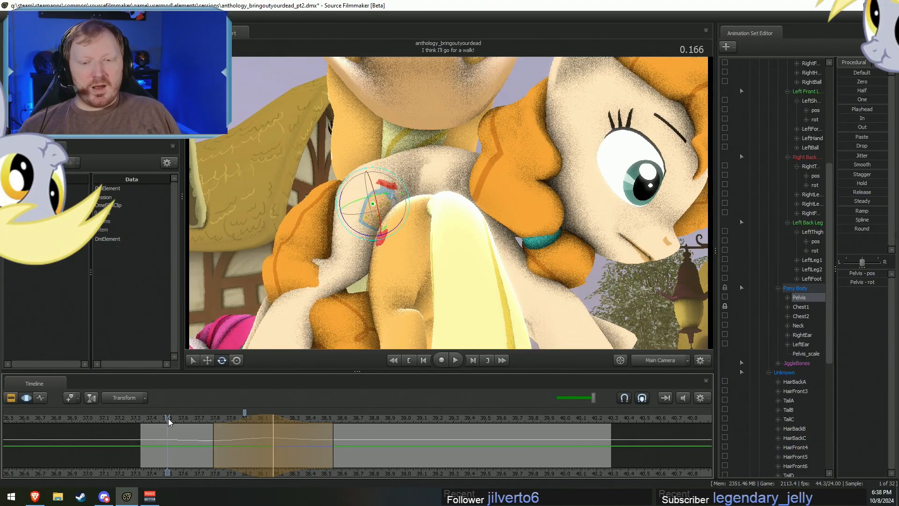
{"action": "key", "text": "space"}
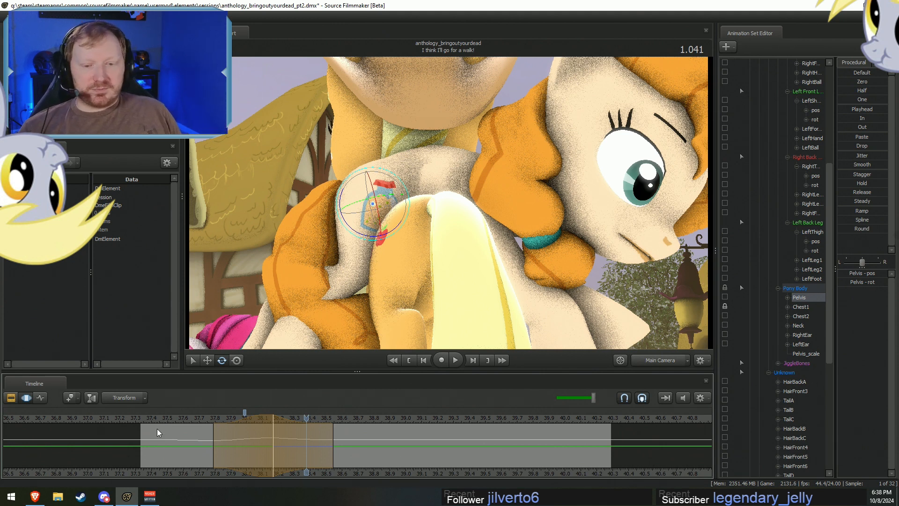
{"action": "left_click", "coordinate": [153, 419]}
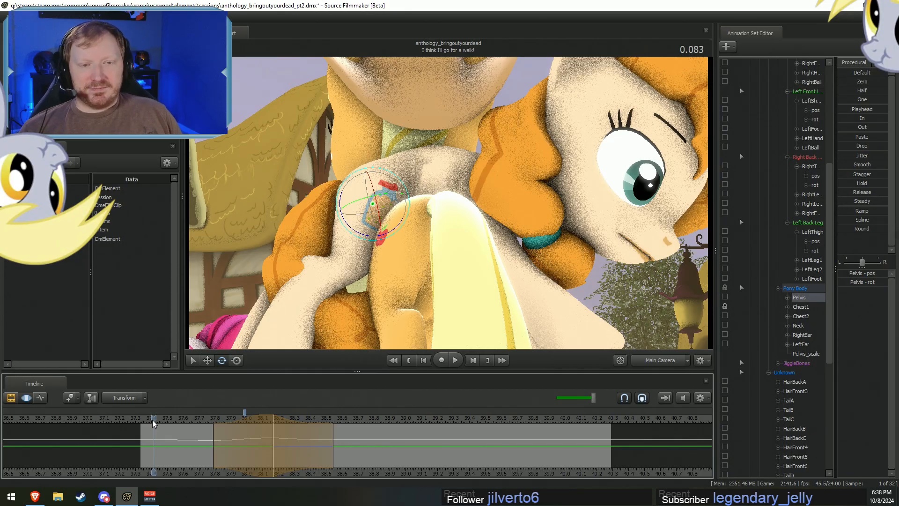
{"action": "key", "text": "space"}
{"action": "key", "text": "space"}
{"action": "key", "text": "Right"}
{"action": "key", "text": "Right"}
{"action": "key", "text": "Right"}
{"action": "key", "text": "Right"}
{"action": "key", "text": "Right"}
{"action": "key", "text": "Right"}
{"action": "key", "text": "space"}
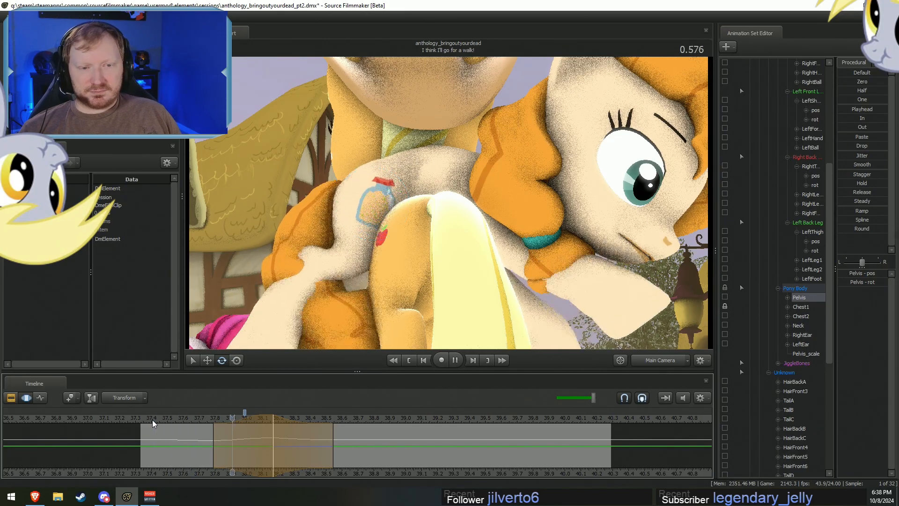
{"action": "key", "text": "space"}
{"action": "key", "text": "space"}
{"action": "key", "text": "space"}
Undo the second Pelvis rotation and its time selection, and replay the shot.
{"action": "key", "text": "ctrl+z"}
{"action": "key", "text": "ctrl+z"}
{"action": "key", "text": "ctrl+z"}
{"action": "key", "text": "ctrl+z"}
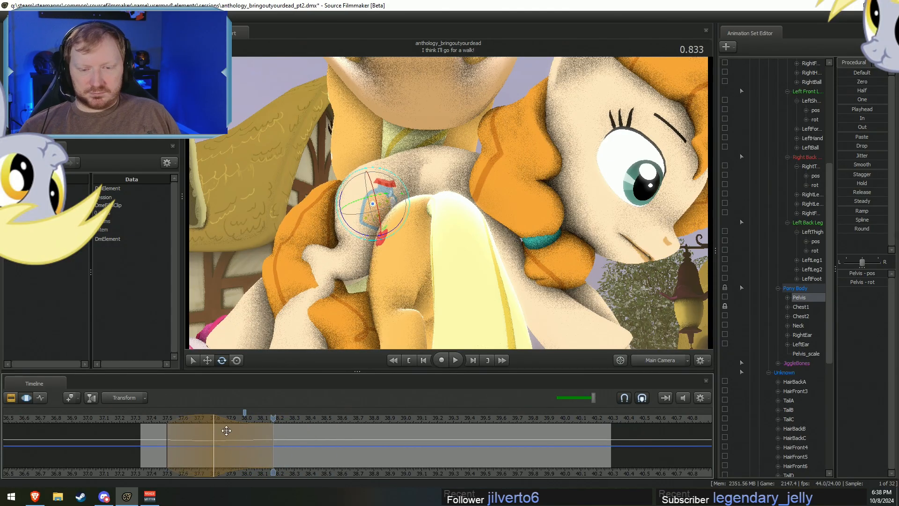
{"action": "left_click", "coordinate": [148, 417]}
{"action": "key", "text": "space"}
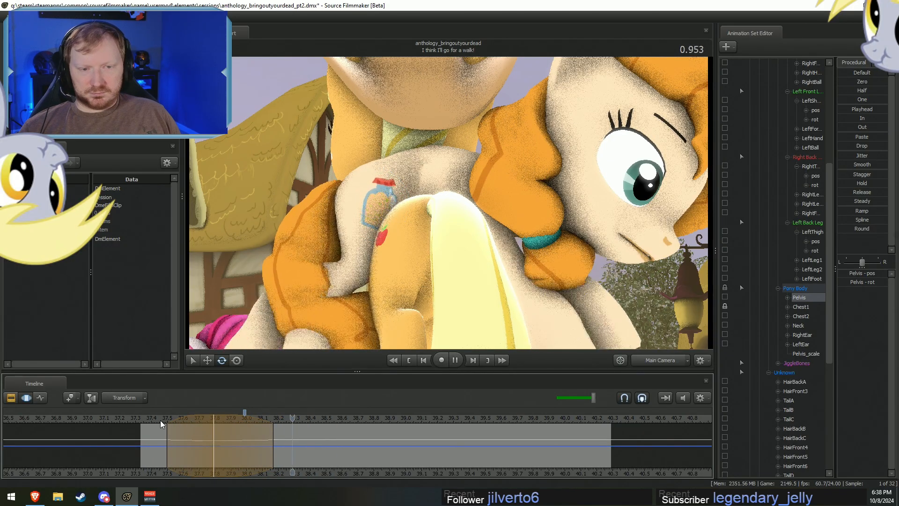
{"action": "key", "text": "space"}
Rotate Pear Butter's Pelvis over a time selection from about 37.9 to 38.6 s and play the motion back.
{"action": "left_click_drag", "start_coordinate": [187, 429], "coordinate": [220, 450]}
{"action": "left_click_drag", "start_coordinate": [253, 426], "coordinate": [280, 421]}
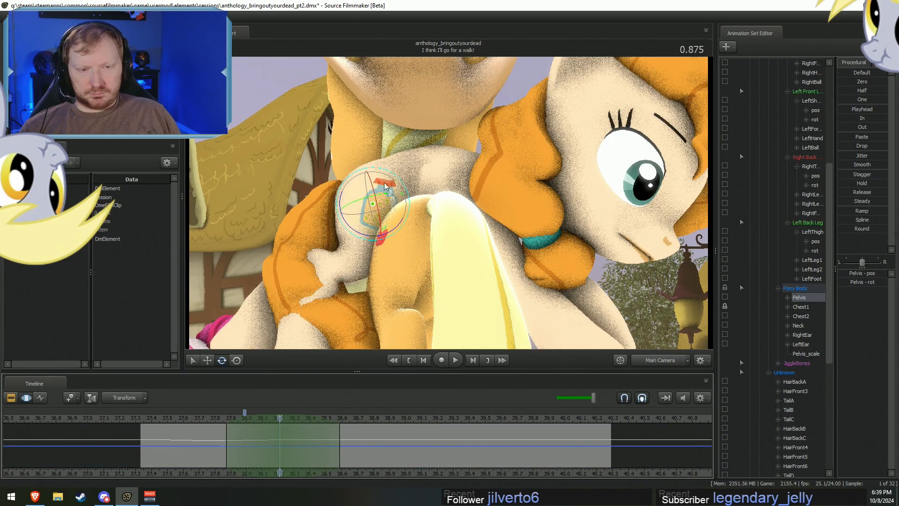
{"action": "mouse_move", "coordinate": [375, 186]}
{"action": "left_mouse_down"}
{"action": "mouse_move", "coordinate": [371, 199]}
{"action": "mouse_move", "coordinate": [384, 184]}
{"action": "left_mouse_up"}
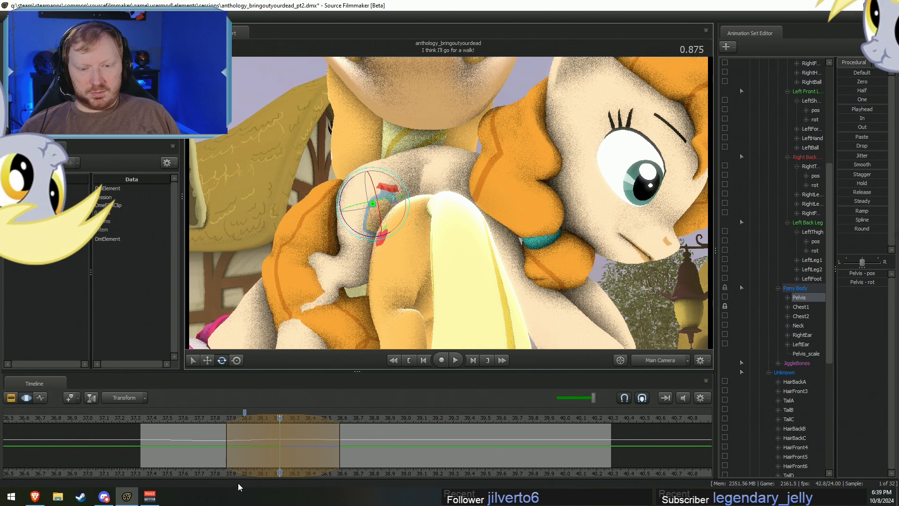
{"action": "left_click", "coordinate": [194, 418]}
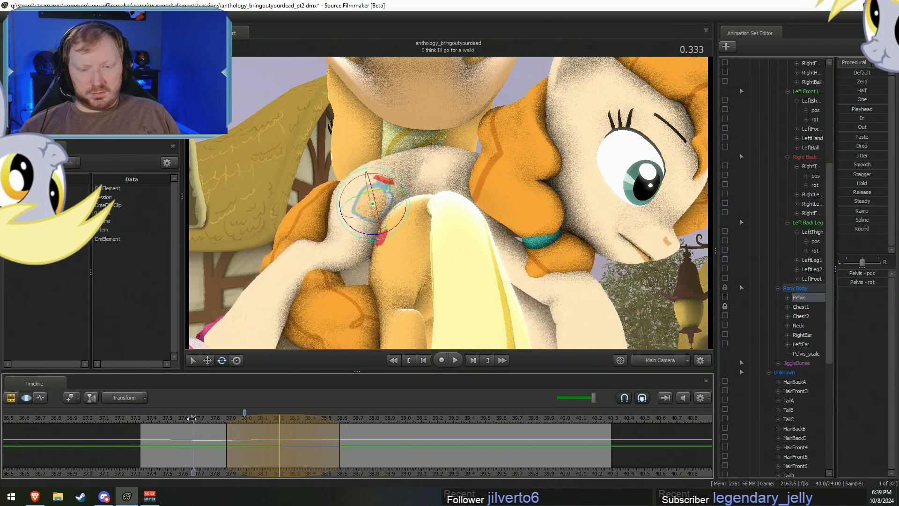
{"action": "key", "text": "space"}
{"action": "left_click", "coordinate": [171, 420]}
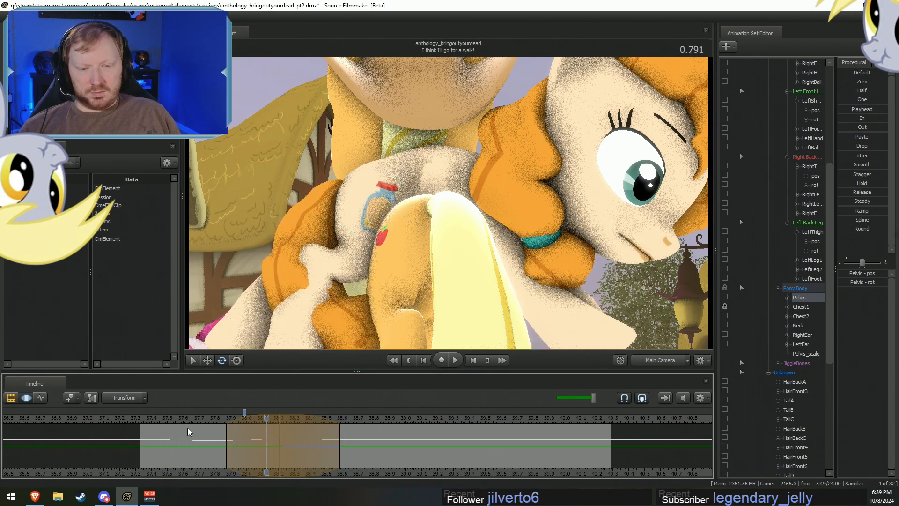
{"action": "key", "text": "space"}
Rotate Pear Butter's Pelvis over a new time selection from about 38.2 to 38.8 s and play the shot back.
{"action": "key", "text": "shift"}
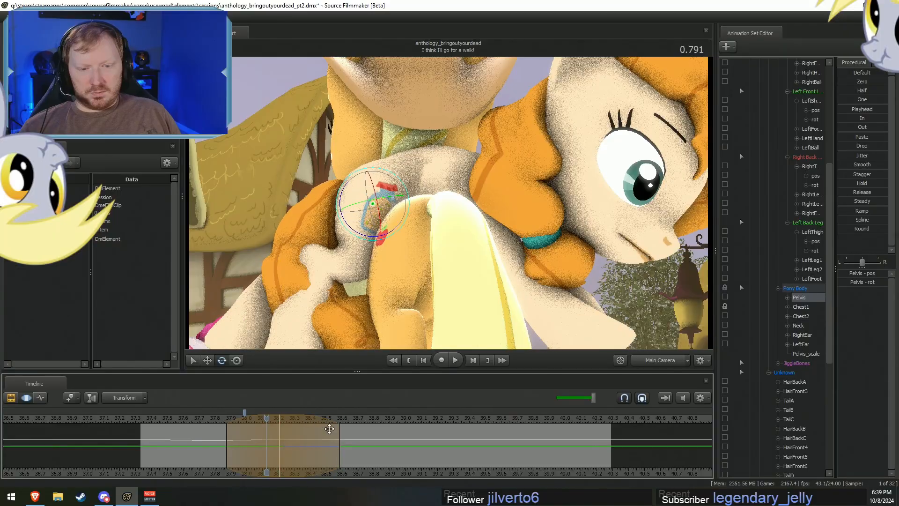
{"action": "left_click_drag", "start_coordinate": [267, 417], "coordinate": [260, 417]}
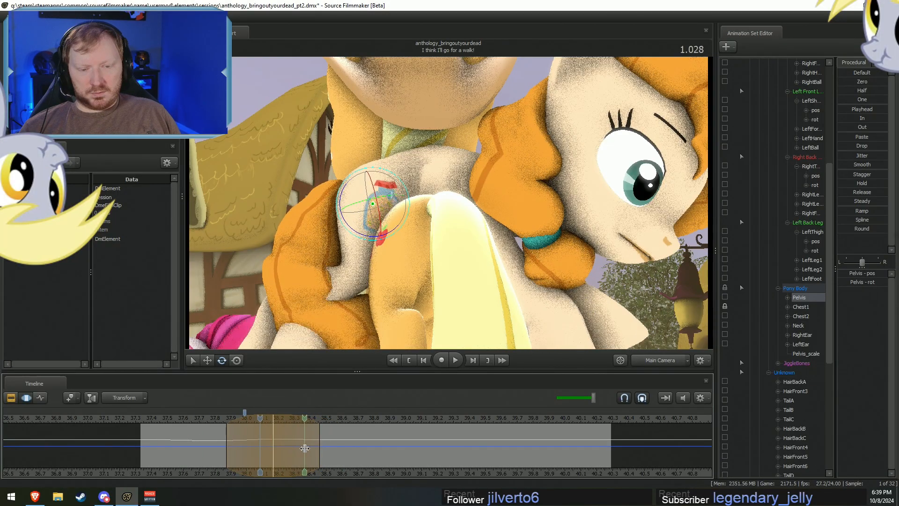
{"action": "key", "text": "F2"}
{"action": "key", "text": "F3"}
{"action": "left_click_drag", "start_coordinate": [260, 421], "coordinate": [326, 423]}
{"action": "left_click_drag", "start_coordinate": [387, 211], "coordinate": [384, 208]}
{"action": "left_click", "coordinate": [192, 421]}
{"action": "key", "text": "space"}
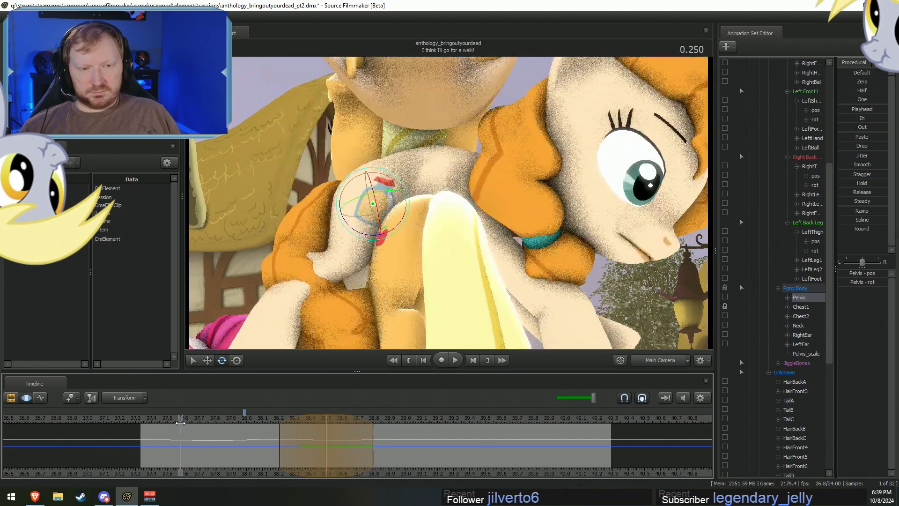
{"action": "key", "text": "space"}
{"action": "key", "text": "shift"}
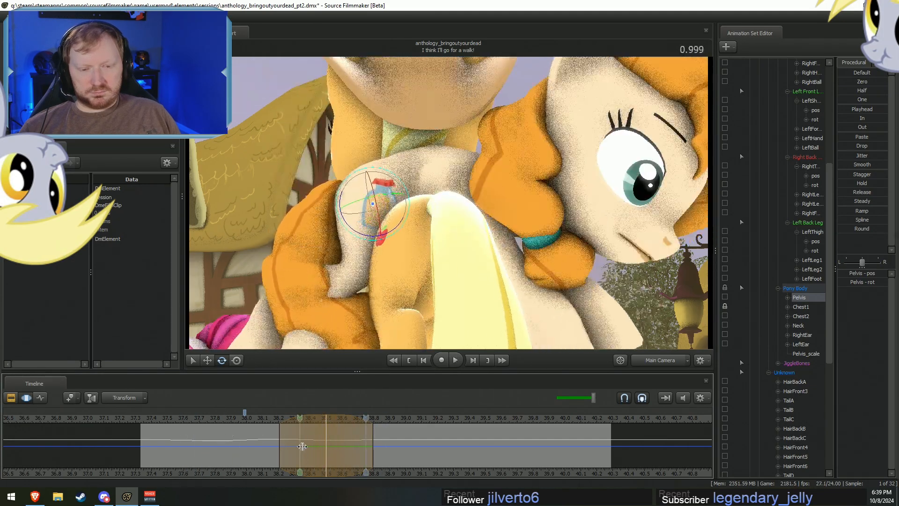
Rotate Pear Butter's Pelvis over a time selection from about 38.5 to 39.1 s, centred on 1.500 s, and review the playback.
{"action": "left_click_drag", "start_coordinate": [300, 421], "coordinate": [377, 431]}
{"action": "left_click", "coordinate": [381, 425]}
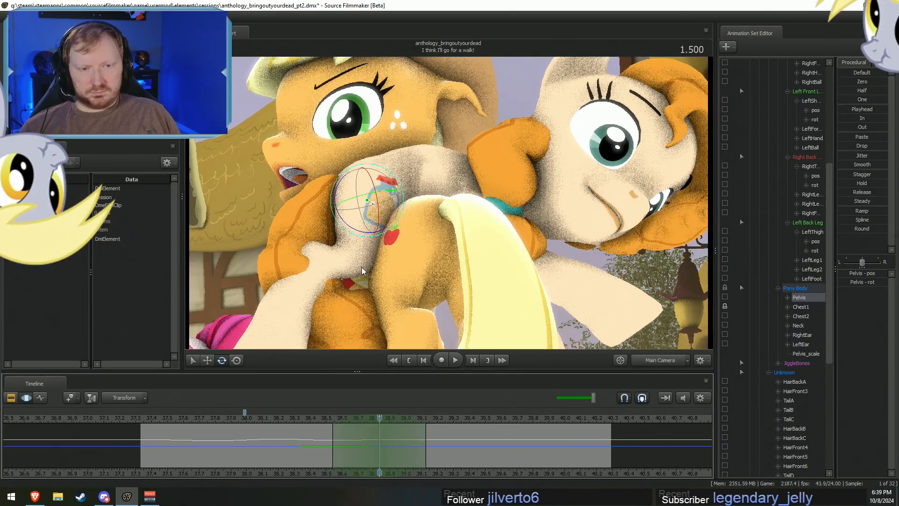
{"action": "left_click_drag", "start_coordinate": [361, 180], "coordinate": [368, 189]}
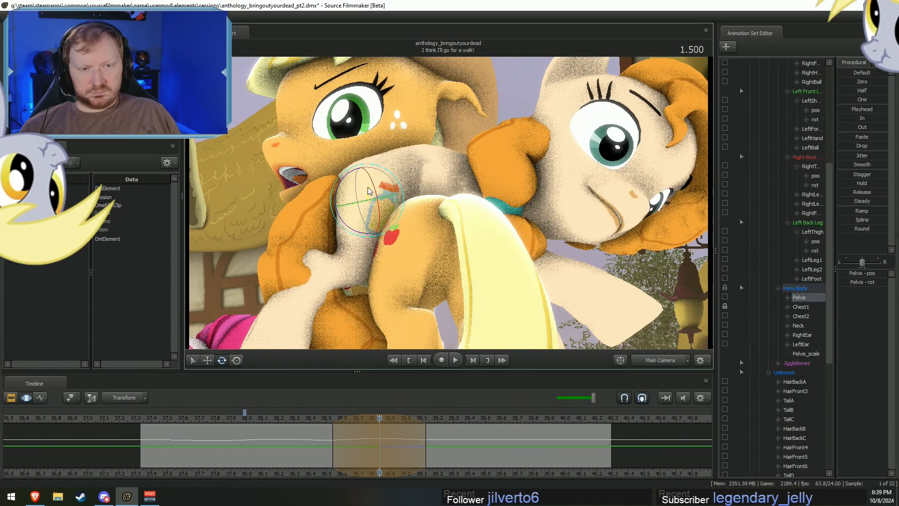
{"action": "left_click_drag", "start_coordinate": [419, 432], "coordinate": [373, 439]}
{"action": "key", "text": "ctrl+z"}
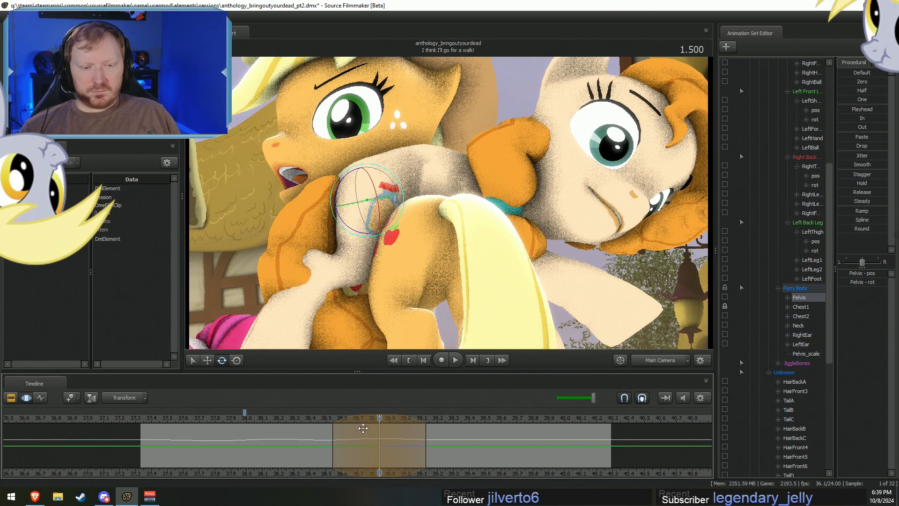
{"action": "left_click", "coordinate": [320, 424], "text": "shift"}
{"action": "key", "text": "space"}
{"action": "key", "text": "space"}
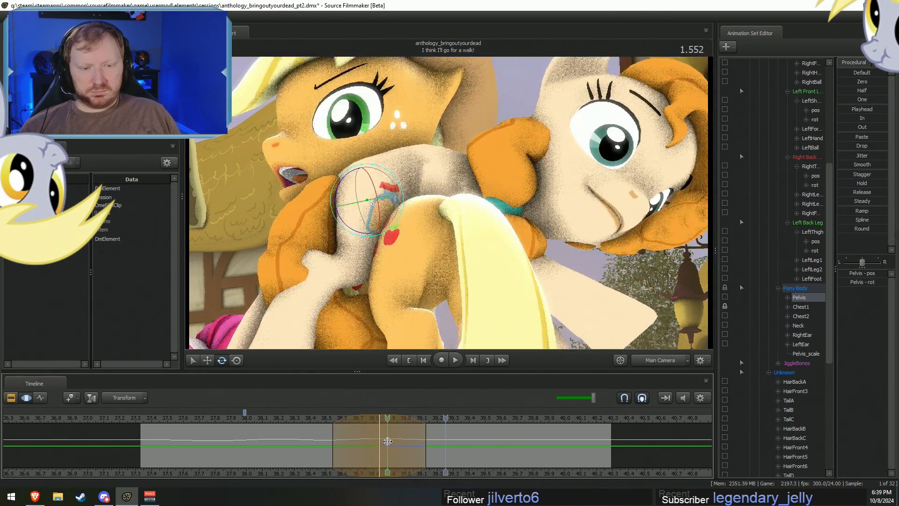
Try holding Pear Butter's Pelvis with the In preset over a time selection from 1.583 s to the end of the timeline.
{"action": "left_click_drag", "start_coordinate": [391, 441], "coordinate": [896, 412]}
{"action": "scroll", "coordinate": [813, 239], "scroll_direction": "up", "scroll_amount": 4}
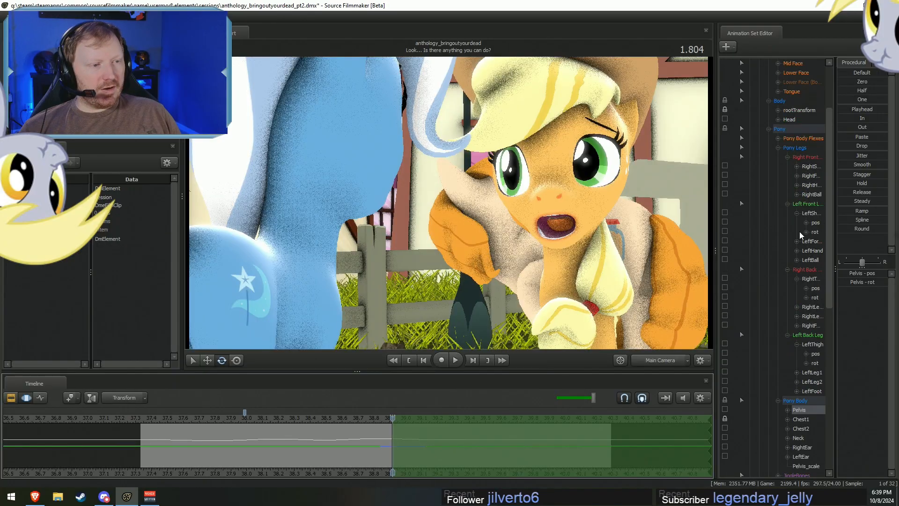
{"action": "left_click", "coordinate": [813, 157]}
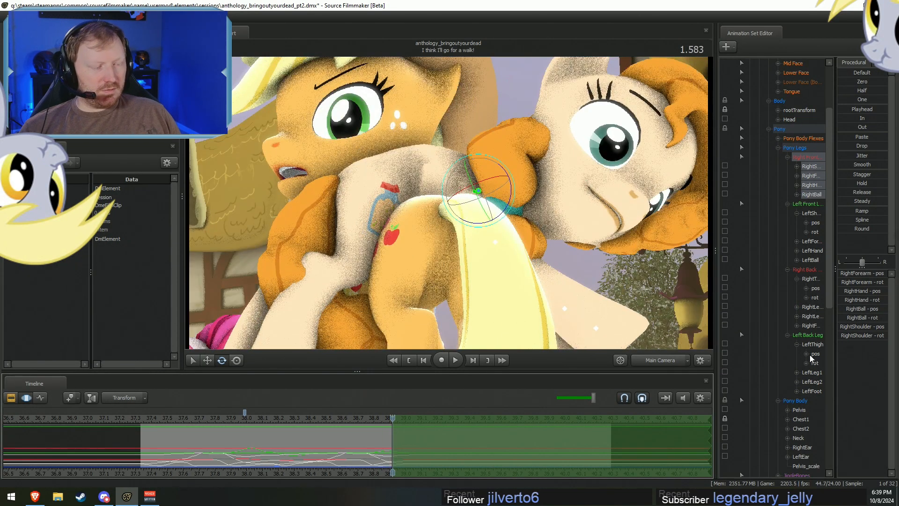
{"action": "left_click", "coordinate": [810, 410]}
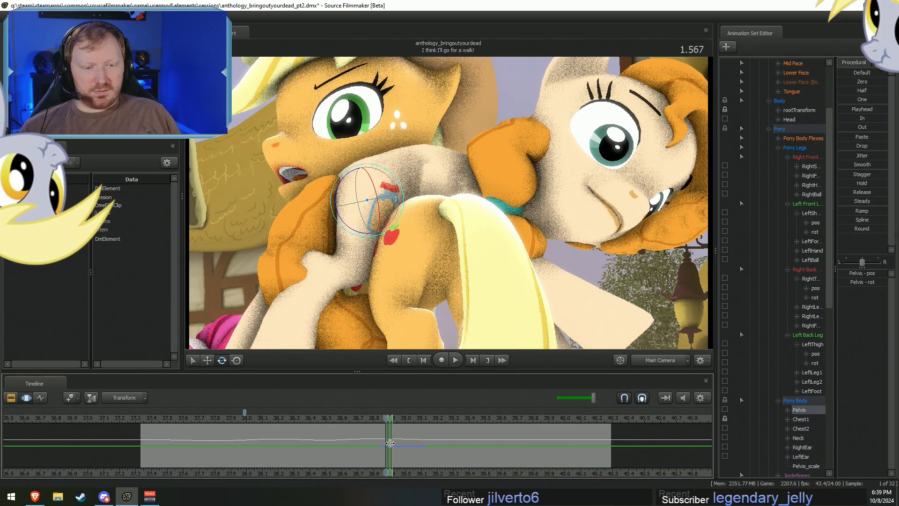
{"action": "left_click_drag", "start_coordinate": [393, 445], "coordinate": [768, 412], "text": "shift"}
{"action": "left_click_drag", "start_coordinate": [844, 118], "coordinate": [883, 127]}
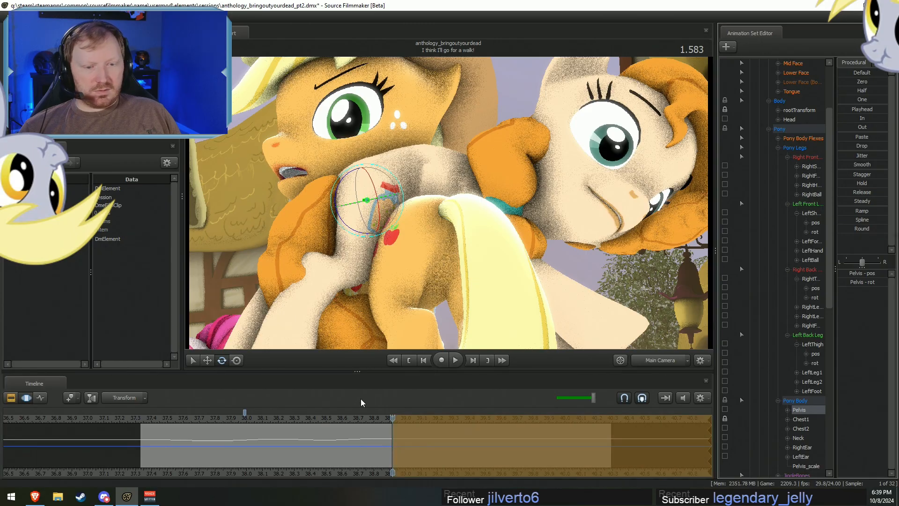
Undo the Pelvis hold and its extra time selection, stepping back and forth through the edit history.
{"action": "left_click_drag", "start_coordinate": [369, 434], "coordinate": [425, 440], "text": "shift"}
{"action": "key", "text": "ctrl+z"}
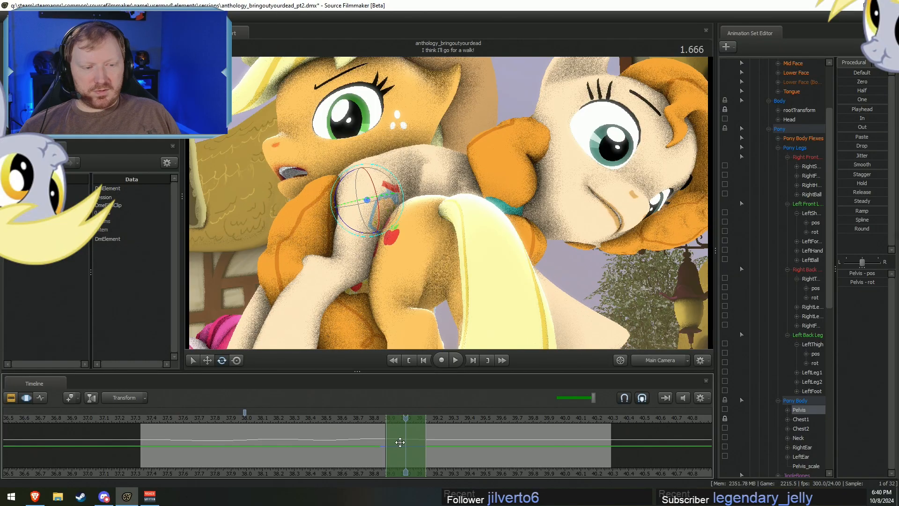
{"action": "key", "text": "ctrl+z"}
{"action": "key", "text": "ctrl+z"}
{"action": "key", "text": "ctrl+z"}
{"action": "key", "text": "ctrl+z"}
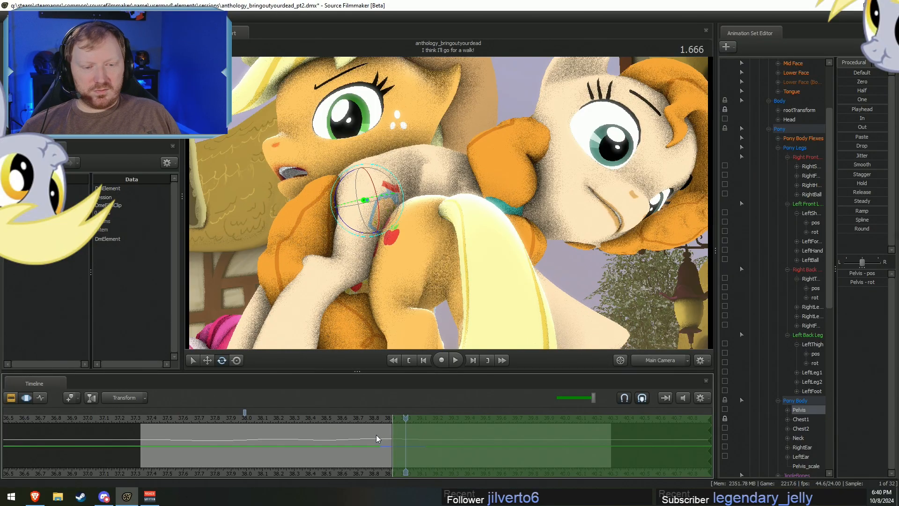
{"action": "key", "text": "ctrl+shift+z"}
{"action": "key", "text": "ctrl+shift+z"}
{"action": "key", "text": "ctrl+shift+z"}
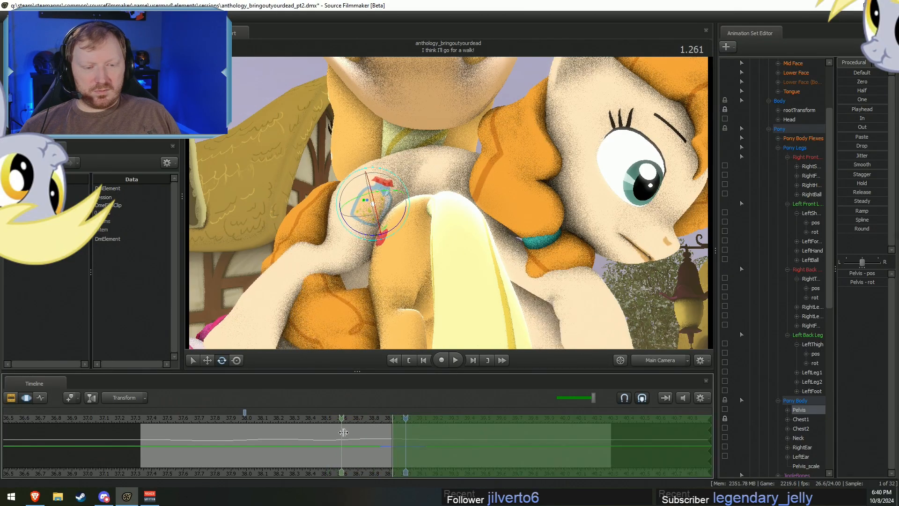
Apply the In preset to the Pelvis over a time selection from 1.625 s onward and play the result back.
{"action": "left_click_drag", "start_coordinate": [394, 436], "coordinate": [655, 416], "text": "shift"}
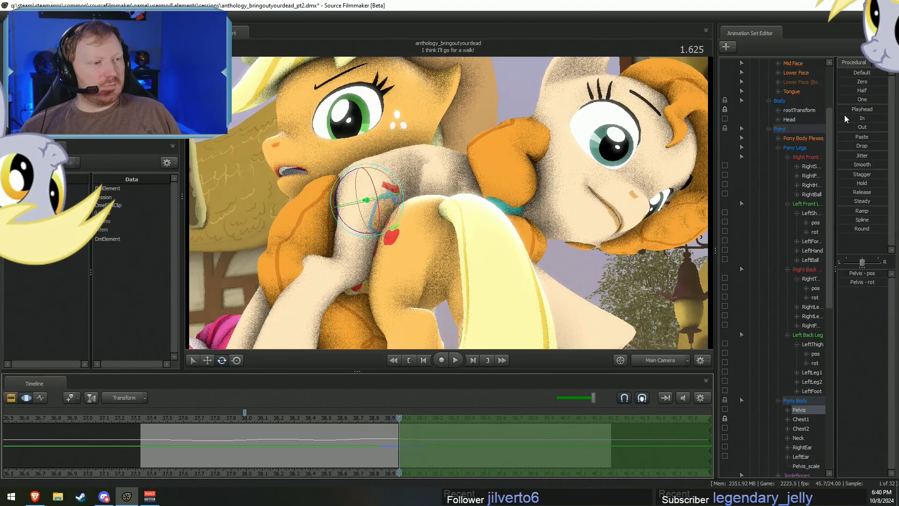
{"action": "left_click_drag", "start_coordinate": [840, 122], "coordinate": [886, 122]}
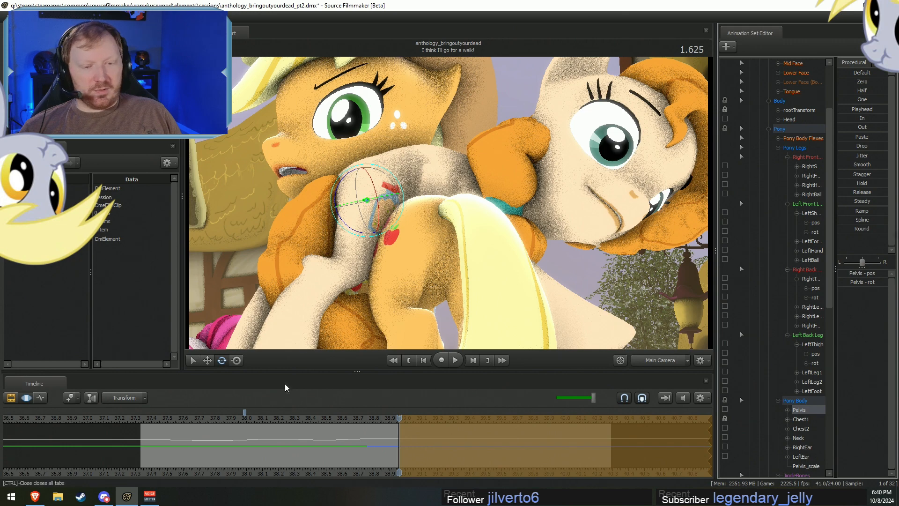
{"action": "left_click", "coordinate": [367, 418]}
{"action": "key", "text": "space"}
{"action": "key", "text": "space"}
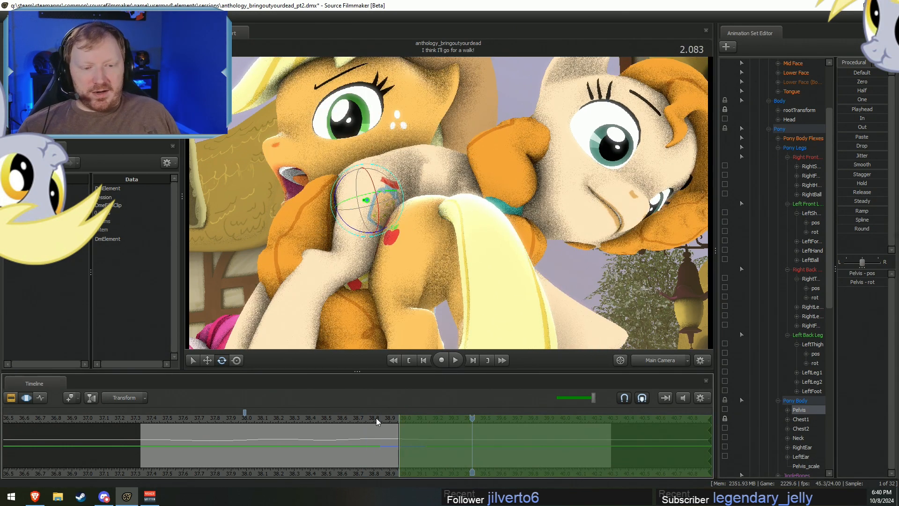
Clear the open-ended time selection and replay the shot to examine the Pelvis and leg motion.
{"action": "key", "text": "space"}
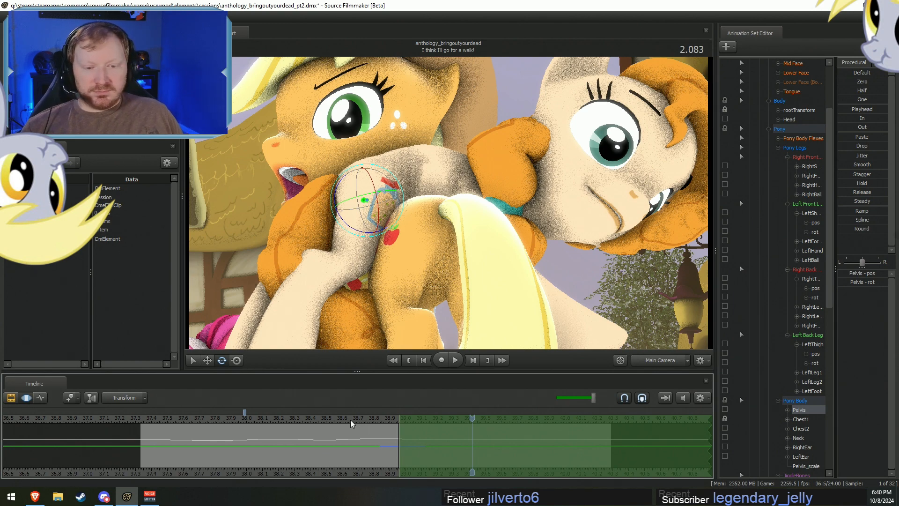
{"action": "left_click", "coordinate": [301, 421]}
{"action": "left_click_drag", "start_coordinate": [301, 421], "coordinate": [266, 430]}
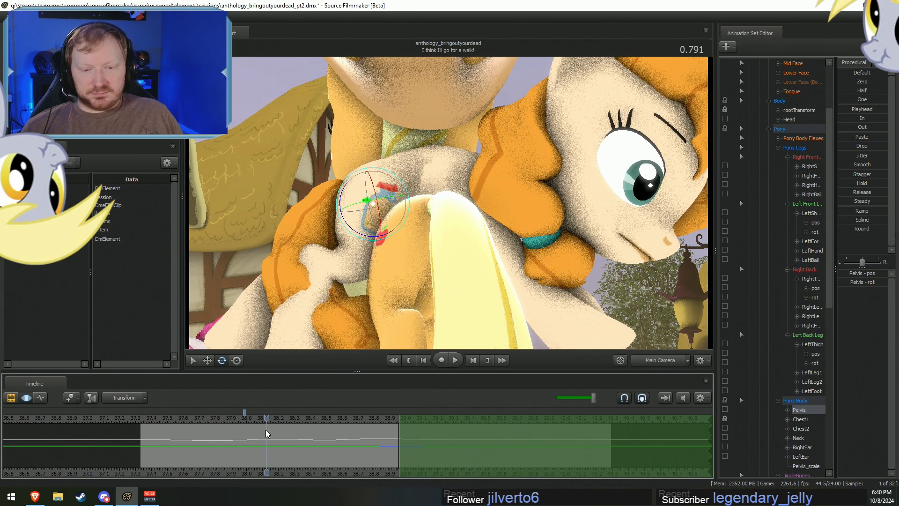
{"action": "key", "text": "space"}
{"action": "key", "text": "space"}
{"action": "key", "text": "shift"}
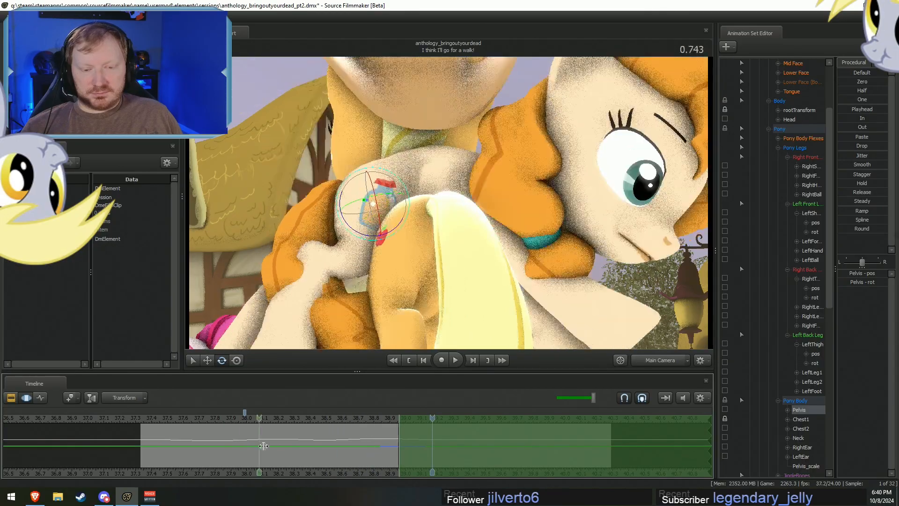
{"action": "left_click", "coordinate": [314, 452]}
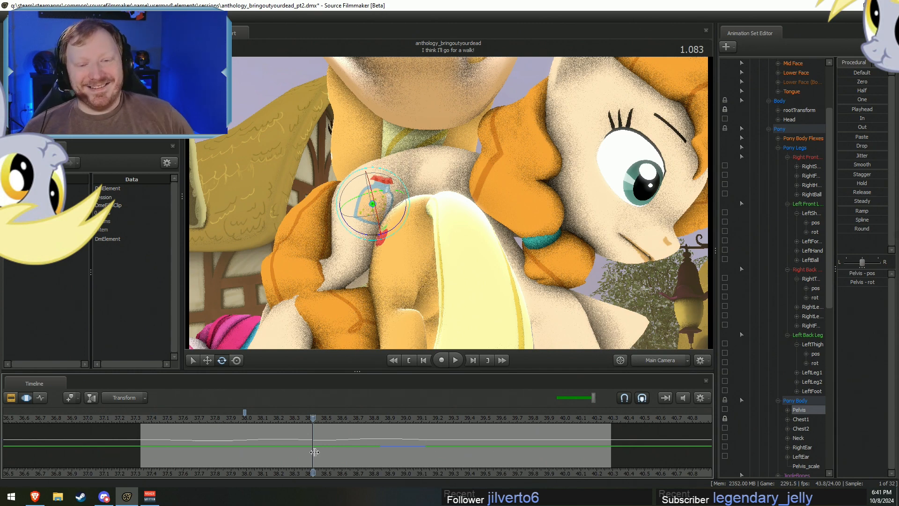
{"action": "left_click", "coordinate": [200, 422]}
{"action": "key", "text": "space"}
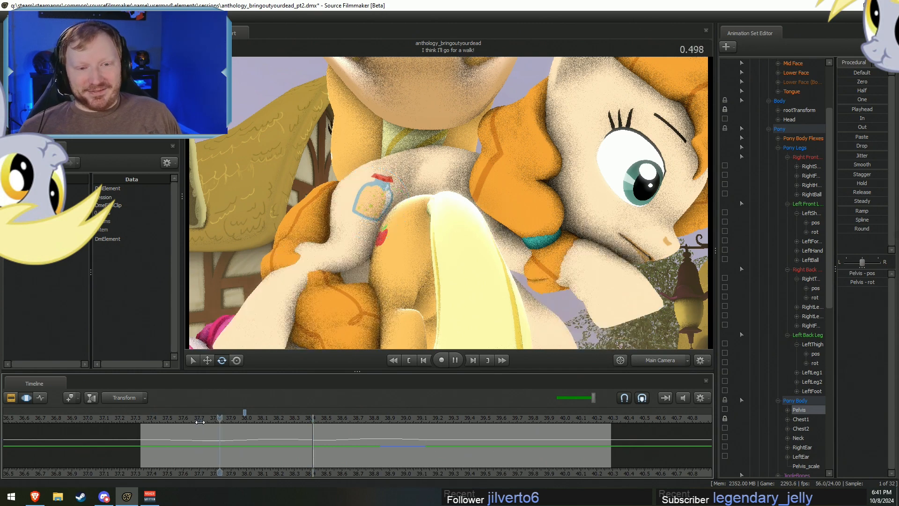
{"action": "key", "text": "space"}
{"action": "key", "text": "shift"}
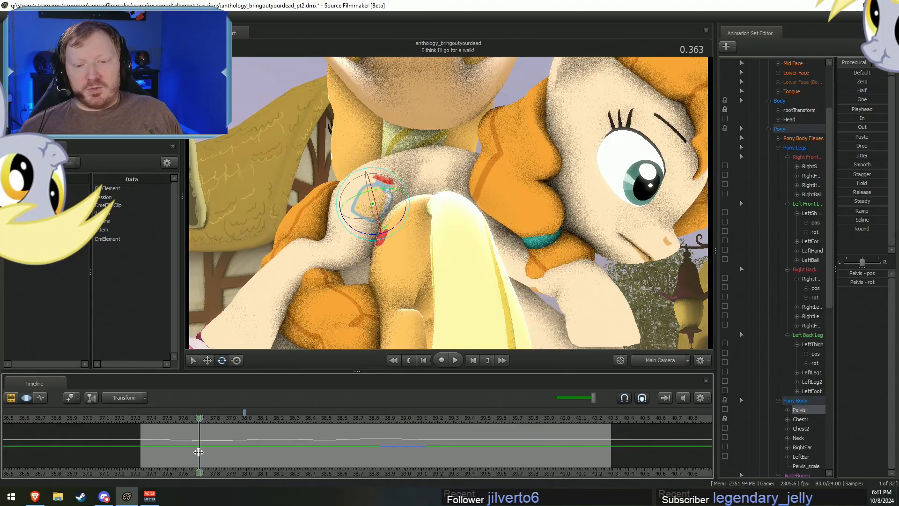
Set a time selection from about 37.4 to 38.0 s, centred on 0.375 s, and replay the shot from its start.
{"action": "left_click", "coordinate": [199, 452], "text": "shift"}
{"action": "scroll", "coordinate": [199, 451], "scroll_direction": "up", "scroll_amount": 6, "text": "shift"}
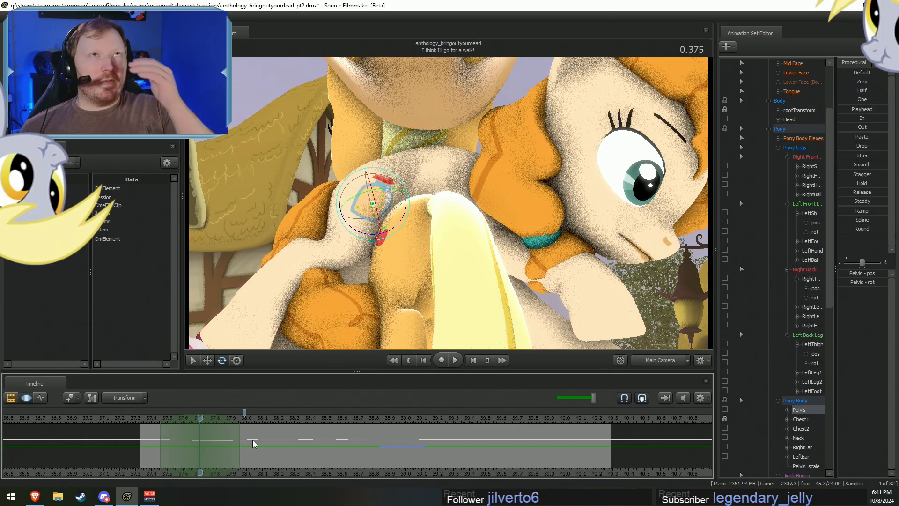
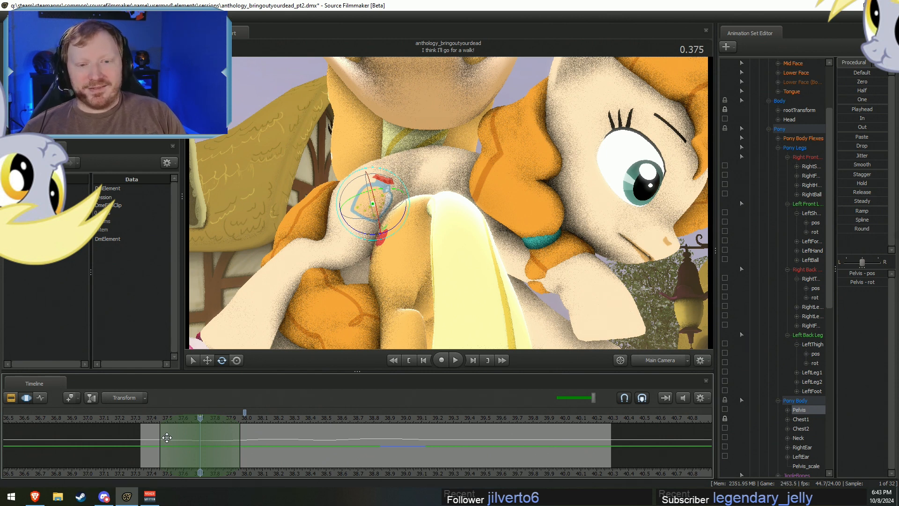
{"action": "left_click", "coordinate": [146, 421]}
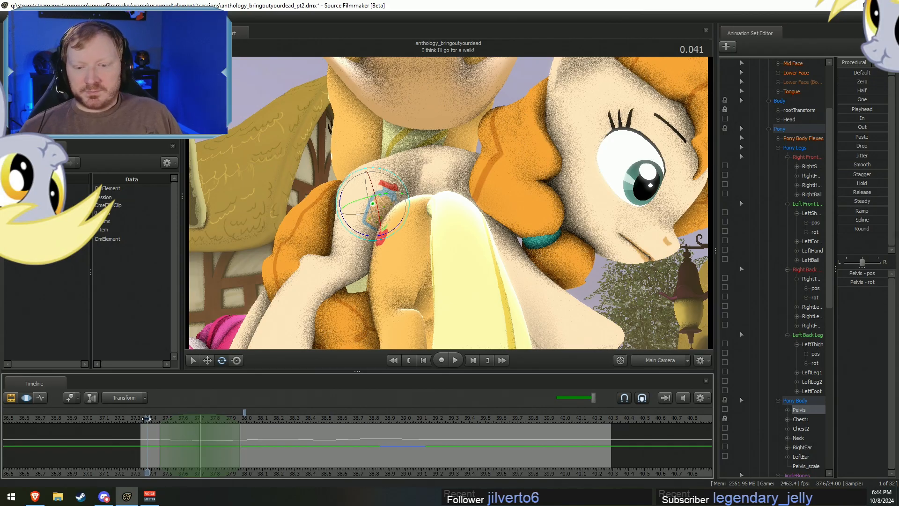
{"action": "left_click_drag", "start_coordinate": [147, 418], "coordinate": [139, 417]}
{"action": "key", "text": "space"}
{"action": "key", "text": "space"}
{"action": "key", "text": "shift"}
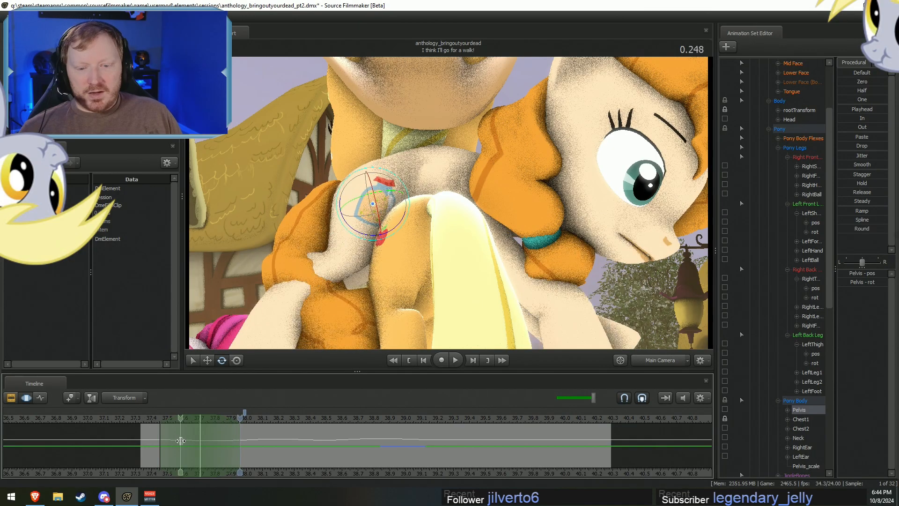
Set a new time selection from about 37.5 to 38.1 s, centred on 0.500 s.
{"action": "left_click", "coordinate": [233, 448], "text": "shift"}
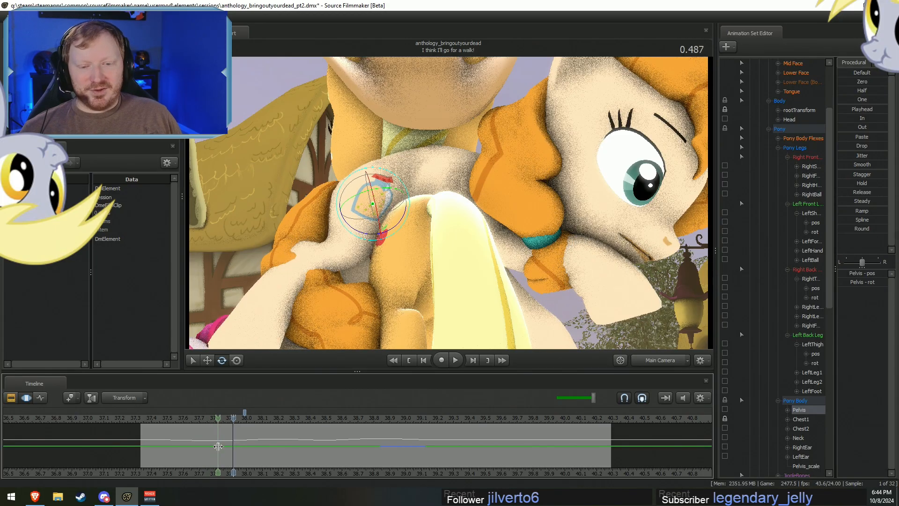
{"action": "mouse_move", "coordinate": [235, 444]}
{"action": "left_mouse_down"}
{"action": "mouse_move", "coordinate": [341, 434]}
{"action": "mouse_move", "coordinate": [248, 434]}
{"action": "mouse_move", "coordinate": [351, 447]}
{"action": "mouse_move", "coordinate": [206, 437]}
{"action": "mouse_move", "coordinate": [230, 437]}
{"action": "mouse_move", "coordinate": [183, 446]}
{"action": "mouse_move", "coordinate": [225, 446]}
{"action": "left_mouse_up"}
{"action": "scroll", "coordinate": [224, 445], "scroll_direction": "up", "scroll_amount": 7, "text": "shift"}
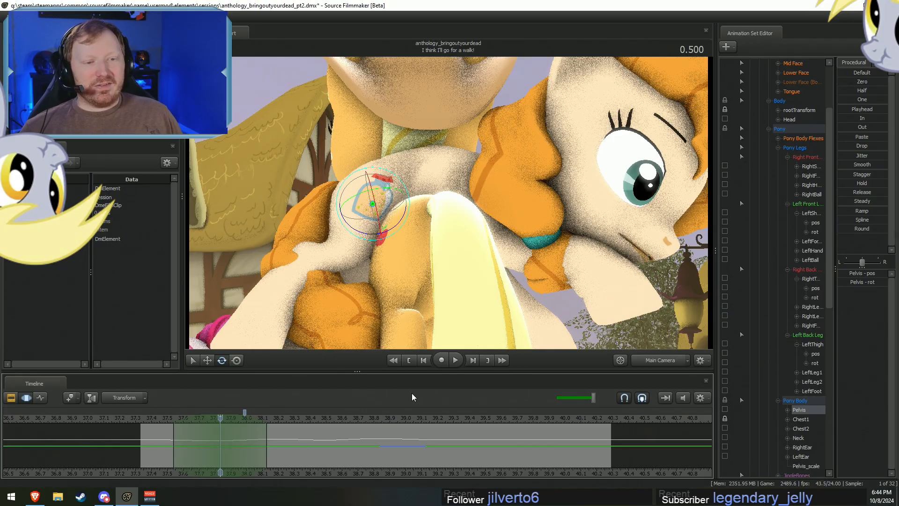
Rotate Pear Butter's Chest2 at 0.500 s within the time selection, then play and scrub through the motion.
{"action": "key", "text": "ctrl"}
{"action": "left_click", "coordinate": [475, 212], "text": "ctrl"}
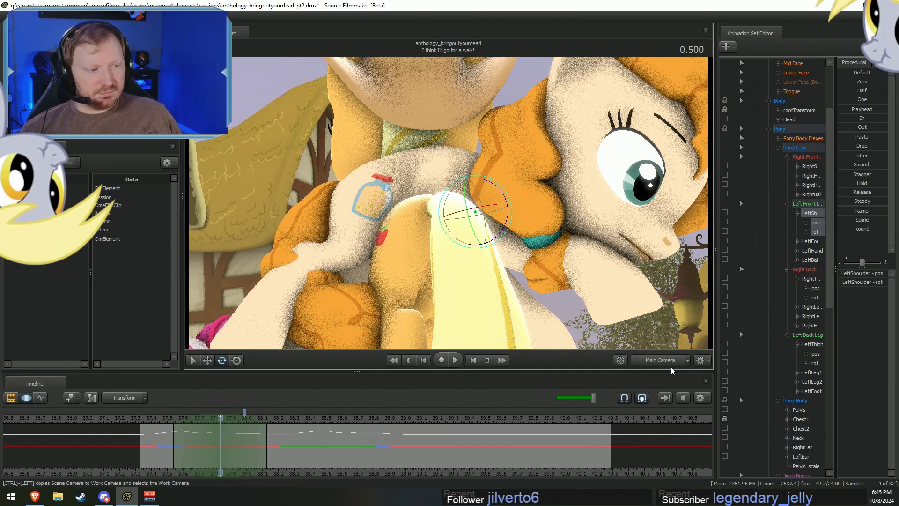
{"action": "left_click", "coordinate": [800, 429]}
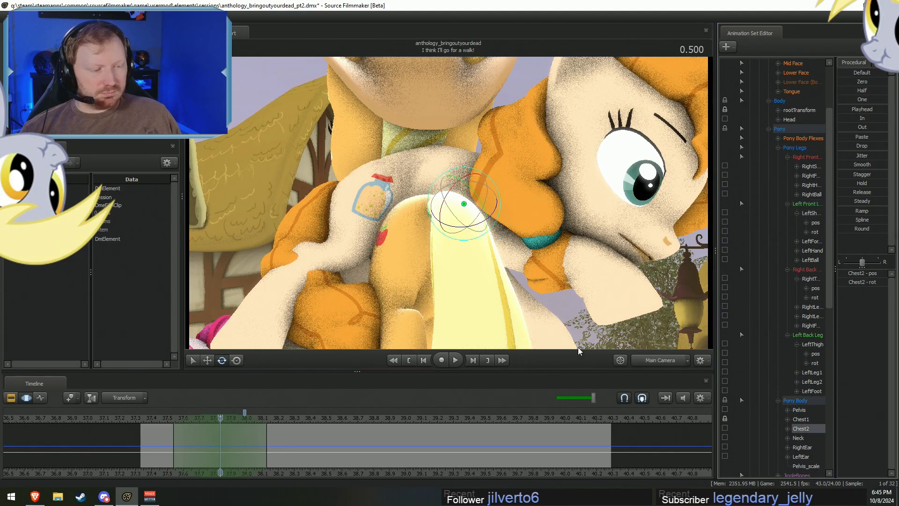
{"action": "left_click_drag", "start_coordinate": [471, 189], "coordinate": [565, 229]}
{"action": "key", "text": "ctrl+z"}
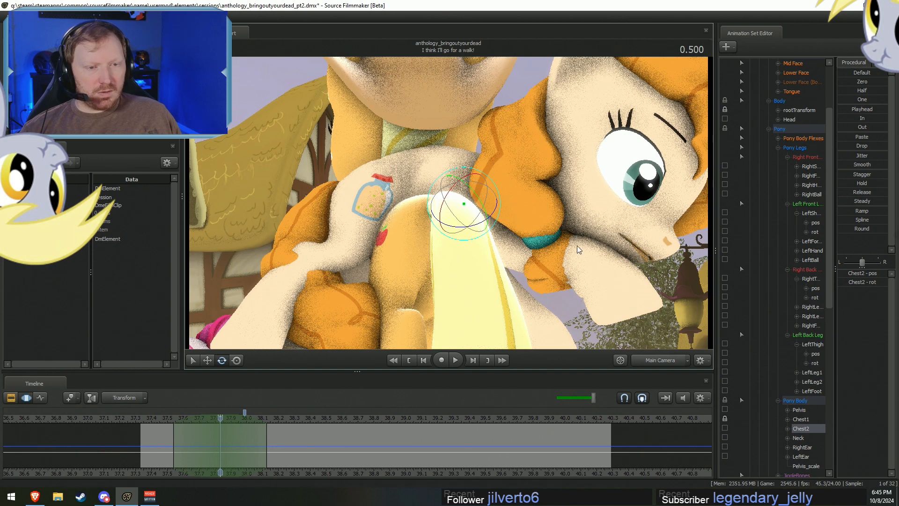
{"action": "left_click_drag", "start_coordinate": [474, 192], "coordinate": [460, 228]}
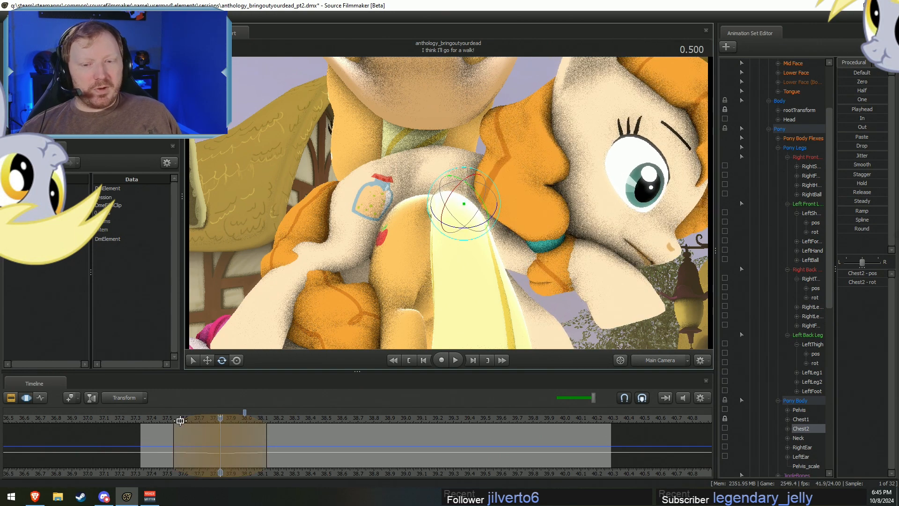
{"action": "left_click", "coordinate": [159, 421]}
{"action": "key", "text": "space"}
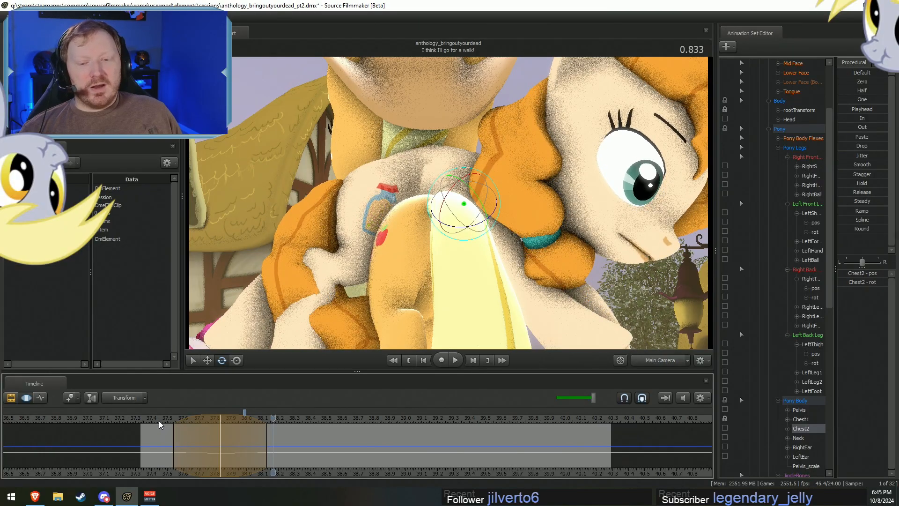
{"action": "left_click_drag", "start_coordinate": [159, 421], "coordinate": [222, 429]}
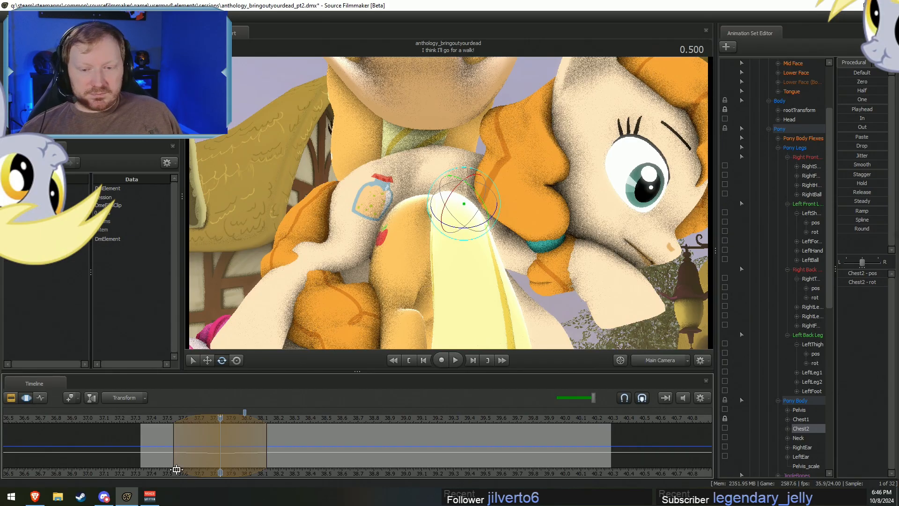
{"action": "left_click_drag", "start_coordinate": [172, 452], "coordinate": [228, 448]}
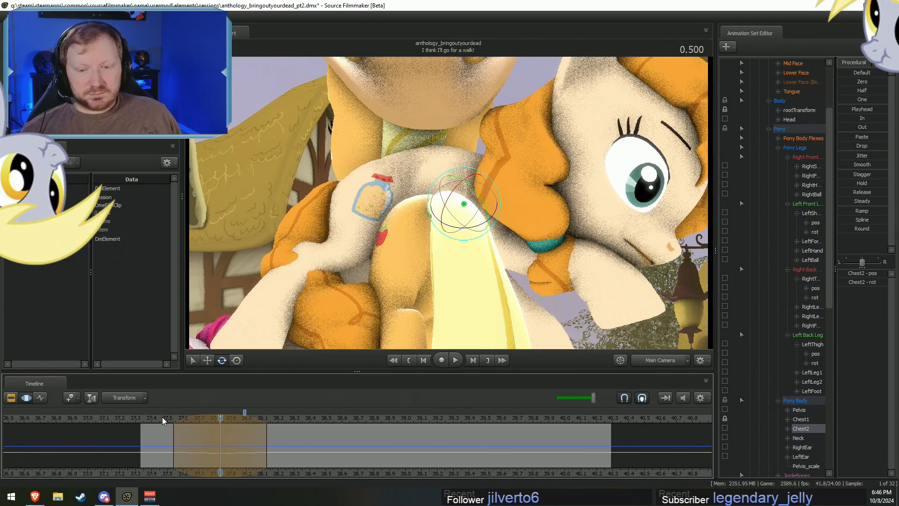
{"action": "left_click_drag", "start_coordinate": [163, 419], "coordinate": [221, 440]}
Counter-rotate Pear Butter's Head and Neck together over the same time selection and scrub through the result.
{"action": "left_click", "coordinate": [554, 201]}
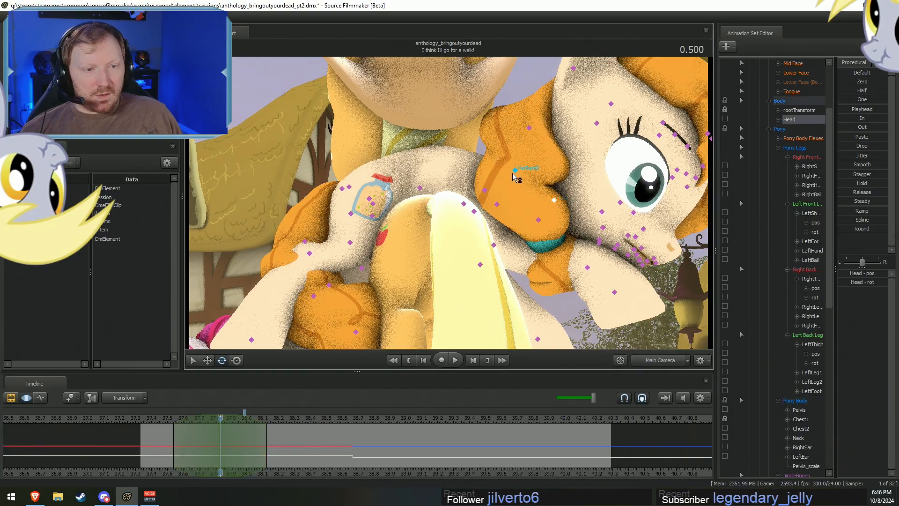
{"action": "left_click", "coordinate": [495, 205], "text": "ctrl"}
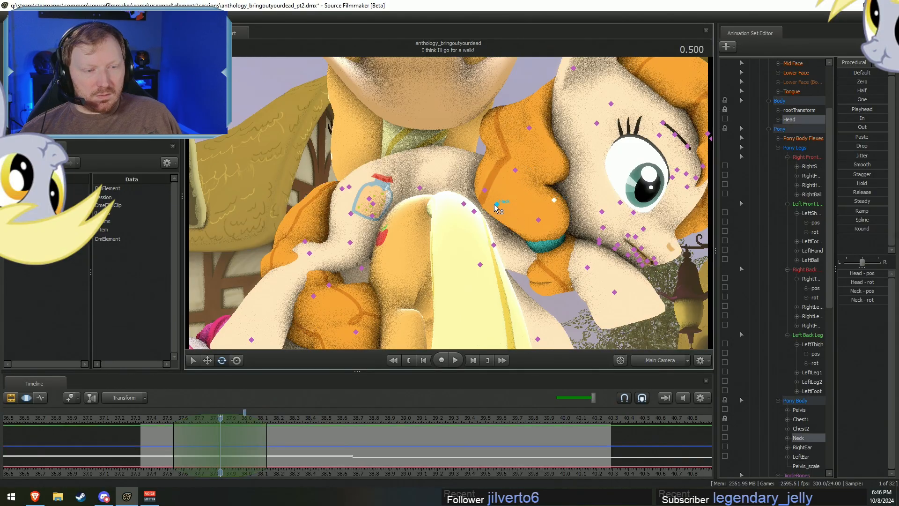
{"action": "left_click_drag", "start_coordinate": [518, 206], "coordinate": [516, 204]}
{"action": "left_click_drag", "start_coordinate": [234, 427], "coordinate": [227, 446]}
{"action": "left_click", "coordinate": [163, 420]}
{"action": "left_click_drag", "start_coordinate": [163, 420], "coordinate": [220, 420]}
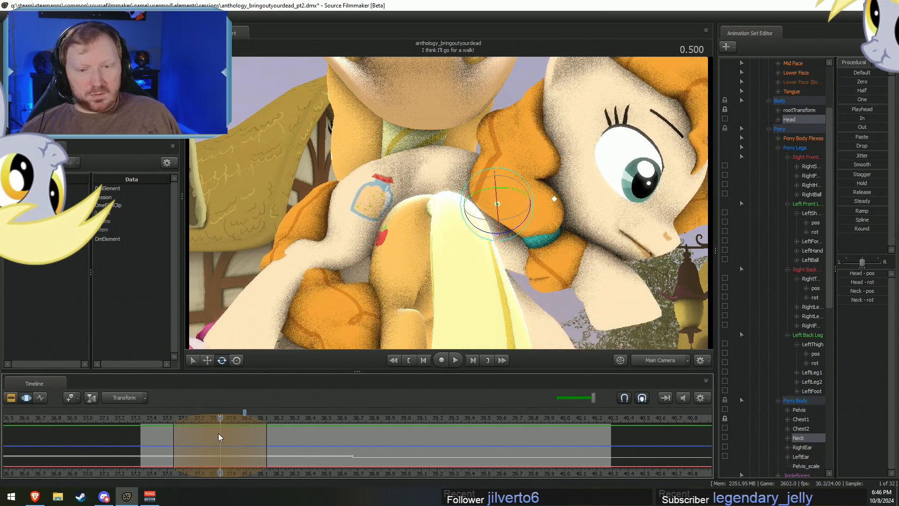
Select only Pear Butter's Head, play the motion back from near the shot's start and commit the rotation changes.
{"action": "left_click", "coordinate": [555, 199], "text": "ctrl"}
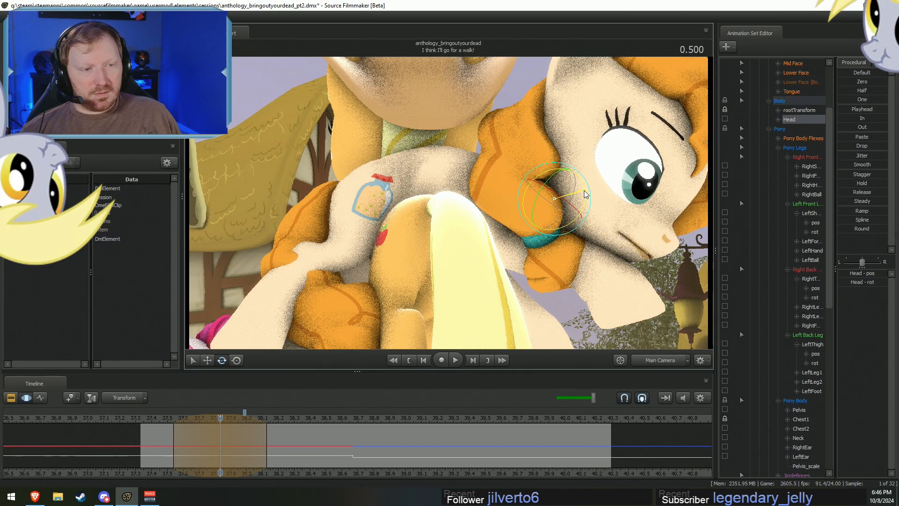
{"action": "left_click", "coordinate": [153, 423]}
{"action": "key", "text": "space"}
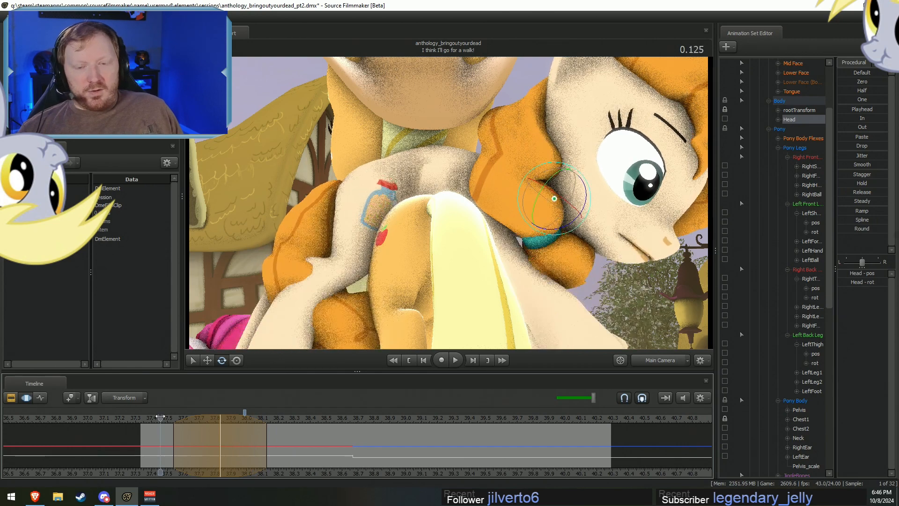
{"action": "key", "text": "space"}
{"action": "key", "text": "F2"}
{"action": "key", "text": "F3"}
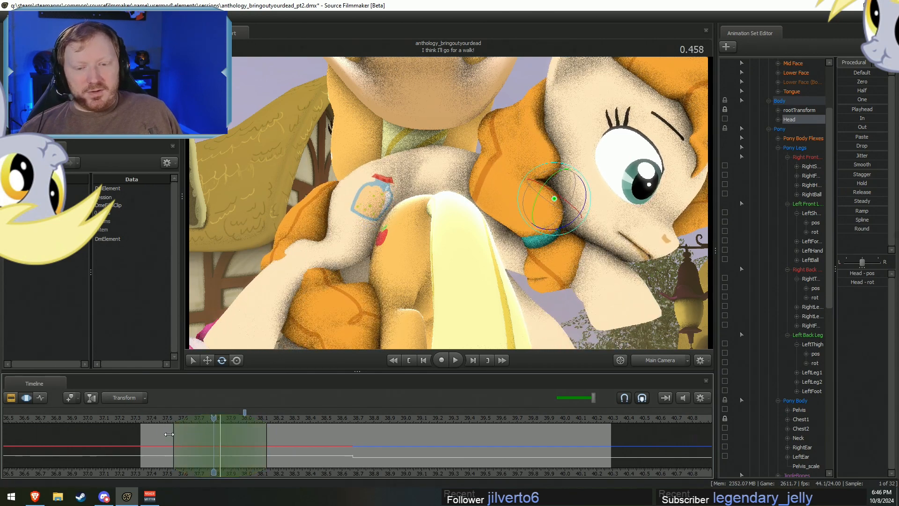
Move the time selection to about 37.8–38.4 s and scrub through the motion beneath it.
{"action": "key", "text": "shift"}
{"action": "left_click_drag", "start_coordinate": [203, 427], "coordinate": [250, 425]}
{"action": "key", "text": "shift"}
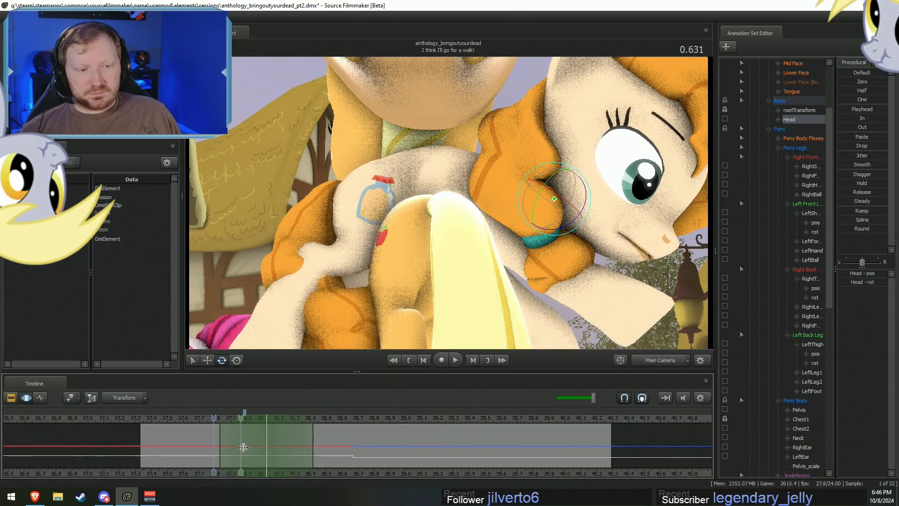
{"action": "key", "text": "shift"}
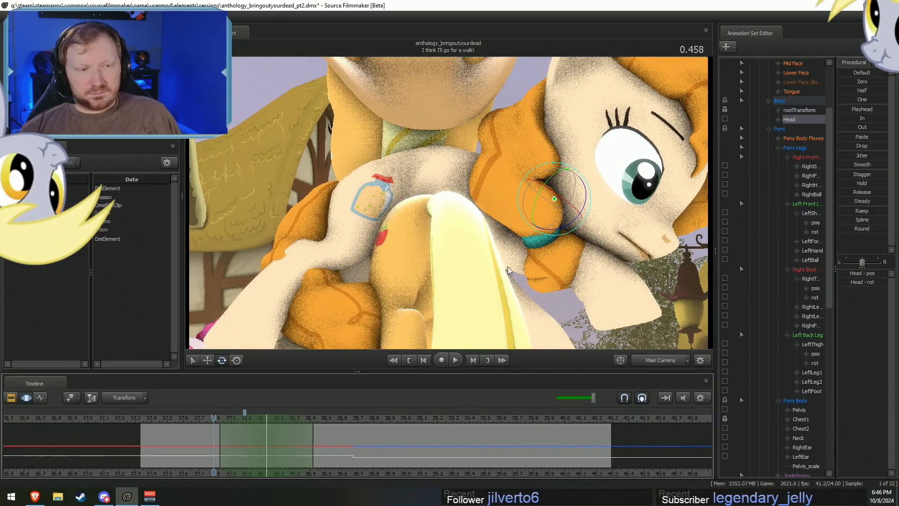
Rotate Pear Butter's Chest2 slightly within the time selection, then play and scrub through the motion to 0.791 s.
{"action": "key", "text": "ctrl"}
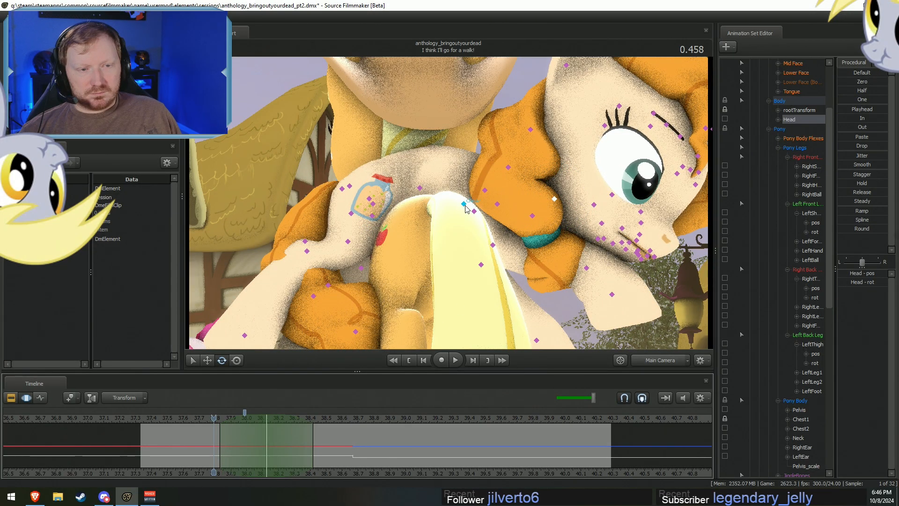
{"action": "left_click", "coordinate": [465, 205], "text": "ctrl"}
{"action": "left_click_drag", "start_coordinate": [473, 200], "coordinate": [471, 200]}
{"action": "left_click_drag", "start_coordinate": [214, 418], "coordinate": [185, 418]}
{"action": "key", "text": "space"}
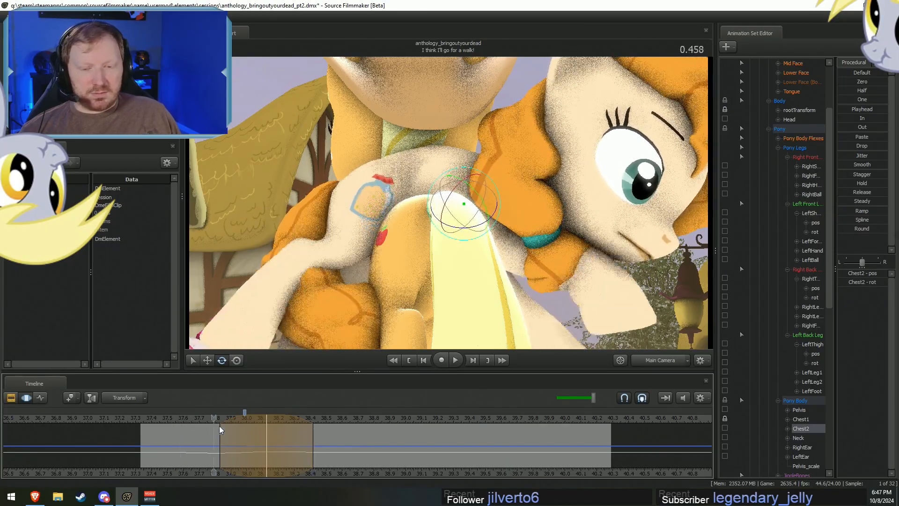
{"action": "left_click_drag", "start_coordinate": [219, 426], "coordinate": [267, 435]}
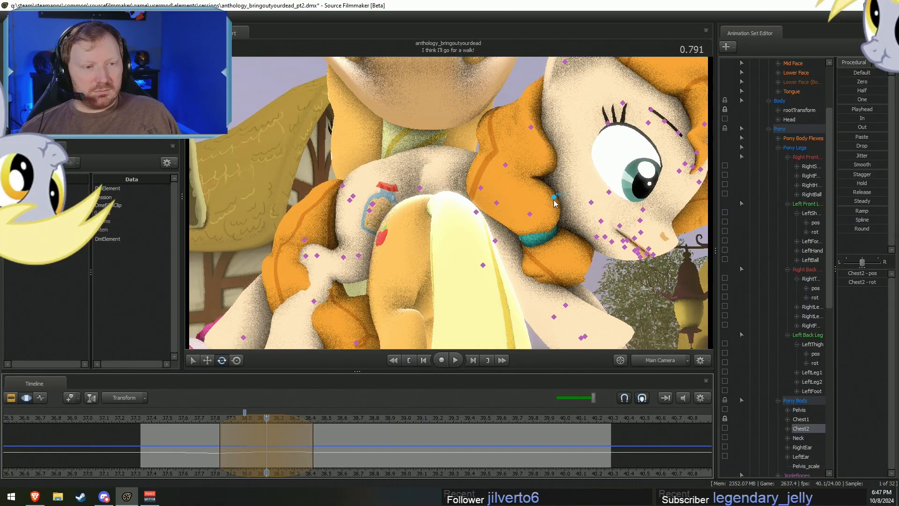
Rotate Pear Butter's Head slightly at 0.791 s within the same time selection and play the motion back.
{"action": "left_click", "coordinate": [556, 199]}
{"action": "left_click_drag", "start_coordinate": [567, 199], "coordinate": [568, 196]}
{"action": "left_click", "coordinate": [185, 417]}
{"action": "key", "text": "space"}
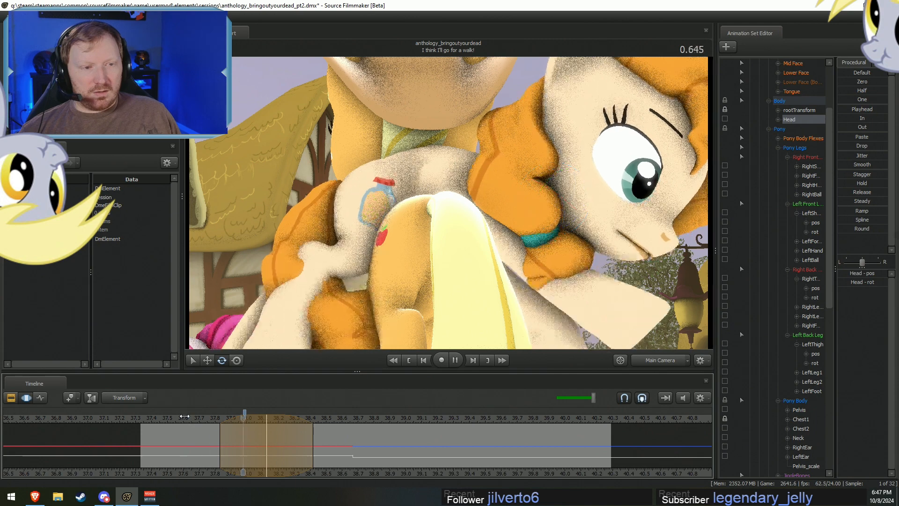
{"action": "key", "text": "space"}
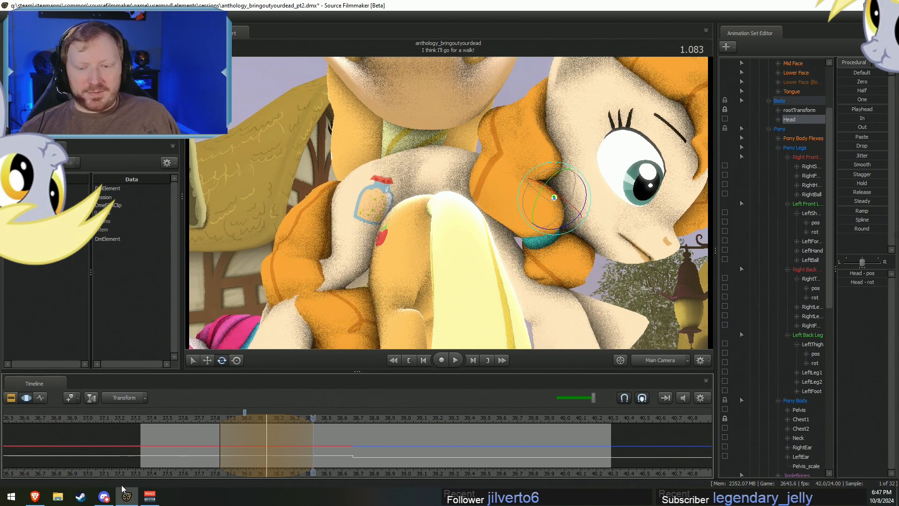
Switch to Steam, search the store for "sponge bob" and open the page of SpongeBob SquarePants: The Patrick Star Game.
{"action": "left_click", "coordinate": [81, 496]}
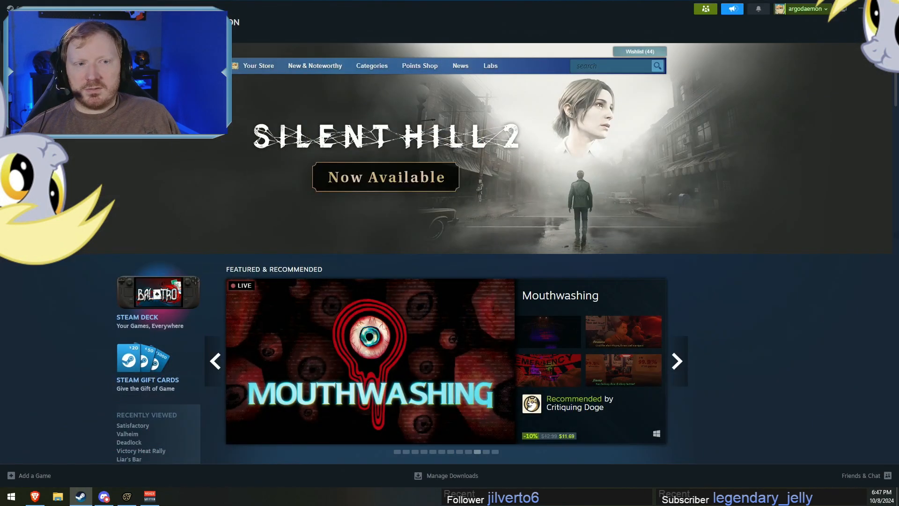
{"action": "left_click", "coordinate": [629, 67]}
{"action": "type", "text": "spon"}
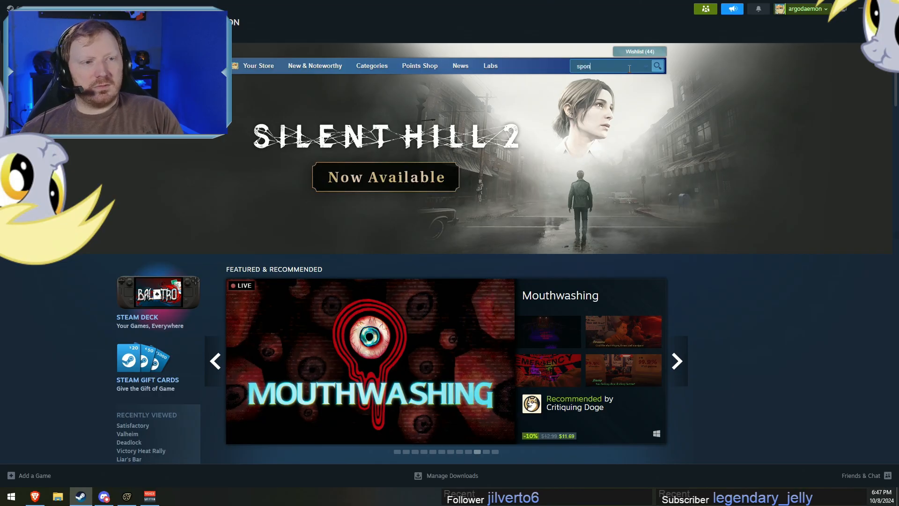
{"action": "type", "text": "ge bob"}
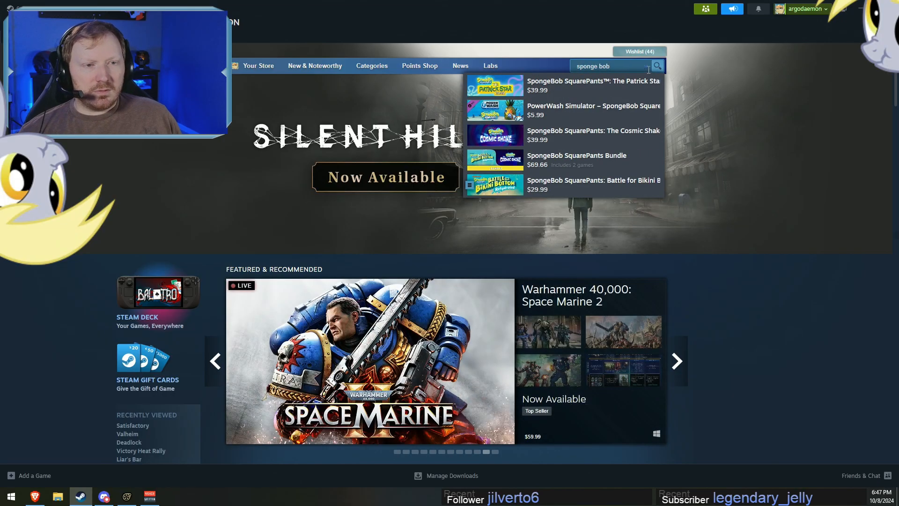
{"action": "left_click", "coordinate": [601, 92]}
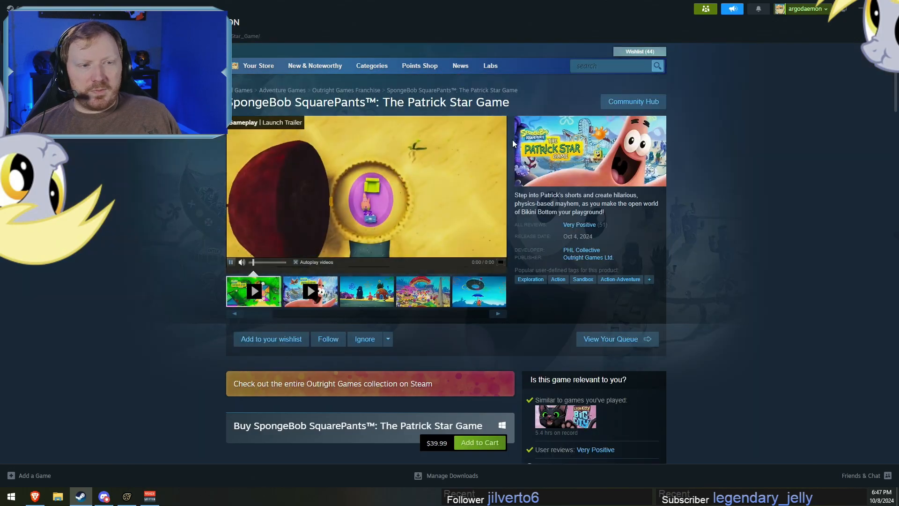
Pause the Patrick Star Game trailer and skip through its first half to examine the gameplay.
{"action": "left_click", "coordinate": [411, 182]}
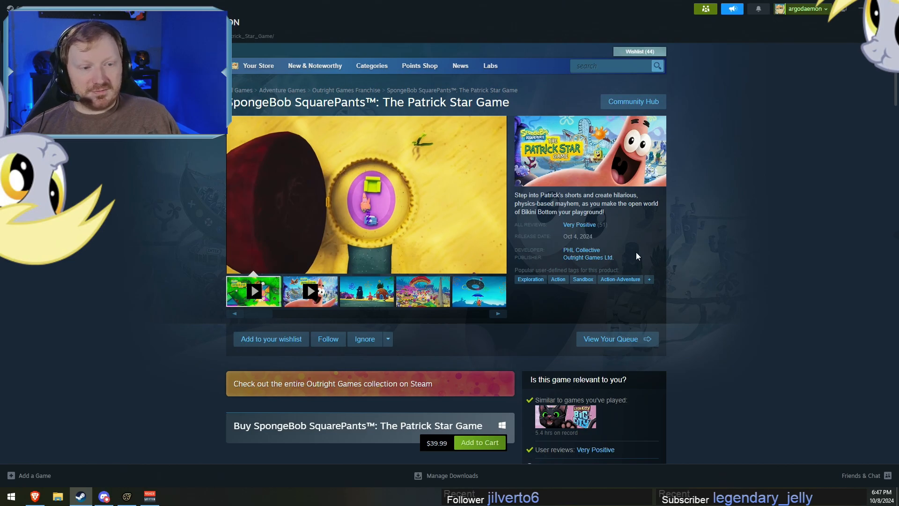
{"action": "mouse_move", "coordinate": [589, 228]}
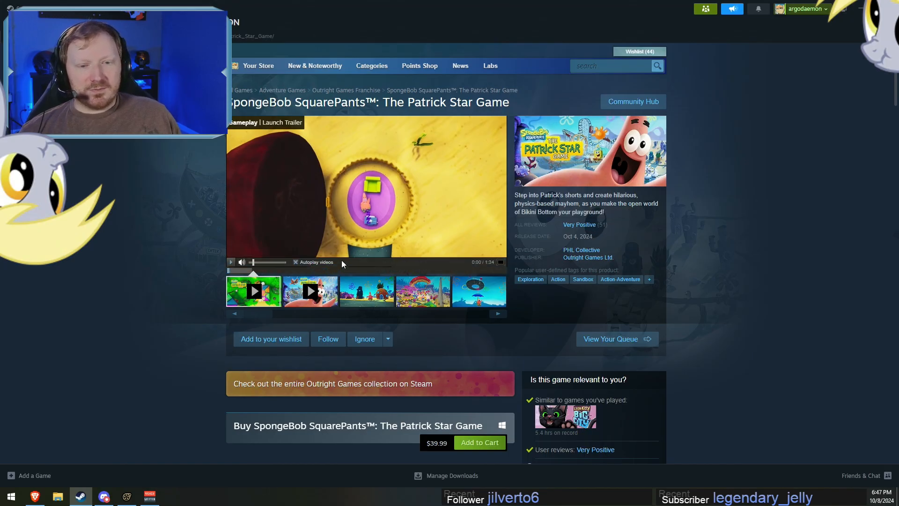
{"action": "left_click", "coordinate": [278, 271]}
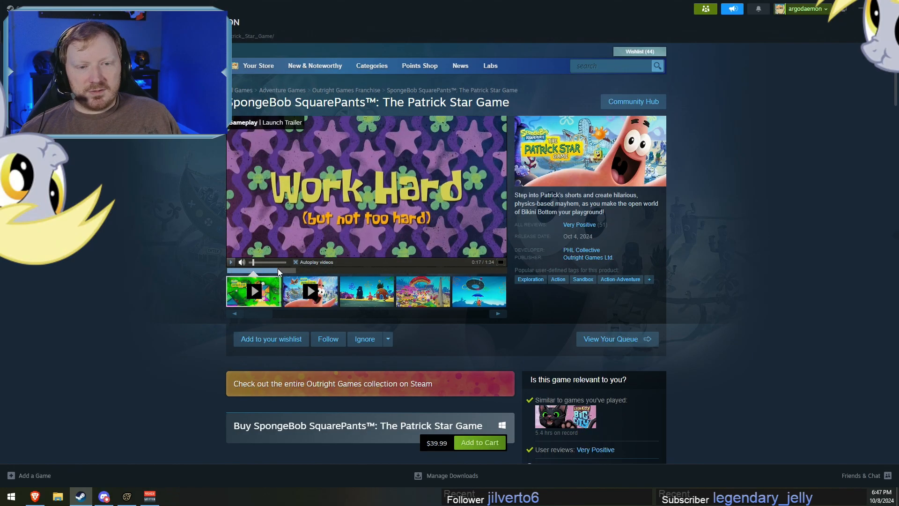
{"action": "left_click", "coordinate": [299, 270]}
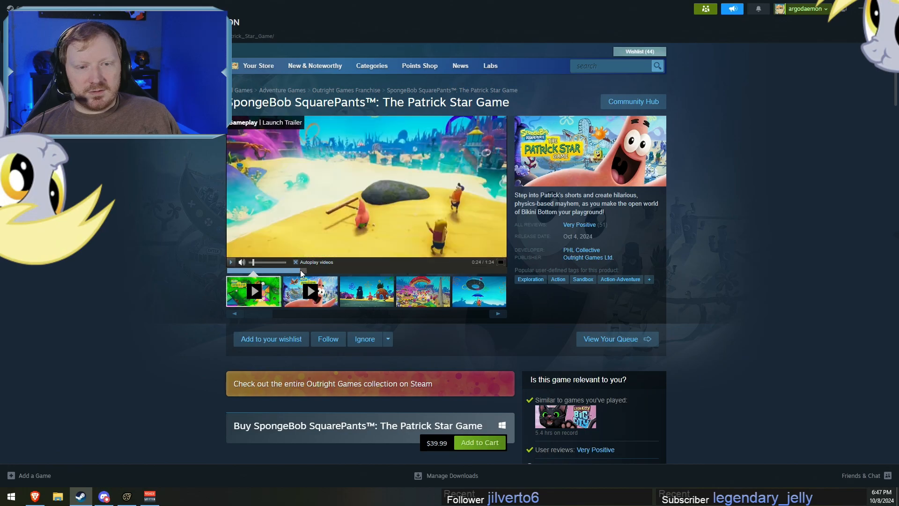
{"action": "left_click", "coordinate": [327, 270]}
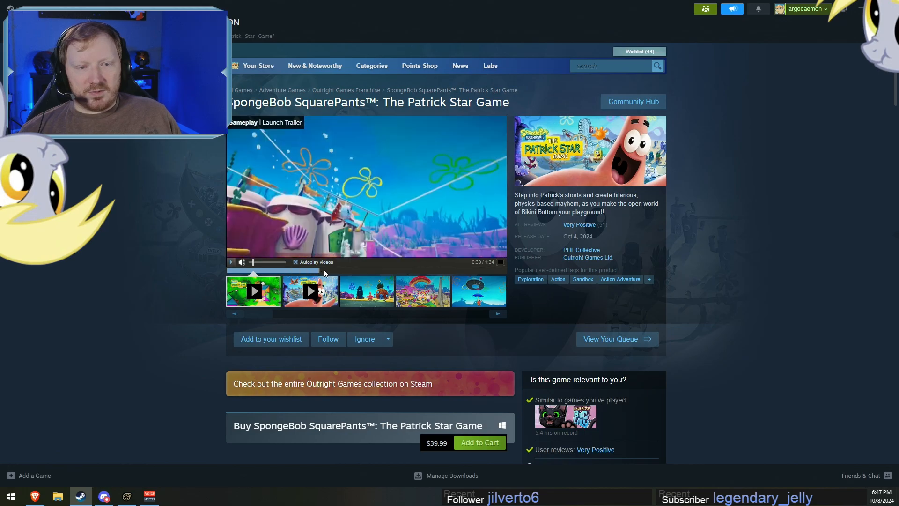
{"action": "left_click", "coordinate": [353, 270]}
{"action": "left_click", "coordinate": [359, 270]}
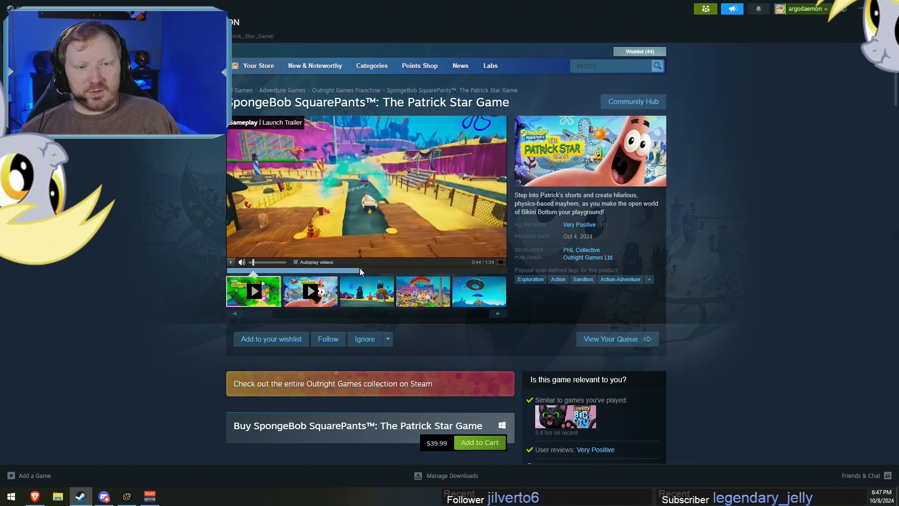
Return to the store front page, search for "sponge bob" again and open the page of SpongeBob SquarePants: The Cosmic Shake.
{"action": "left_click", "coordinate": [44, 22]}
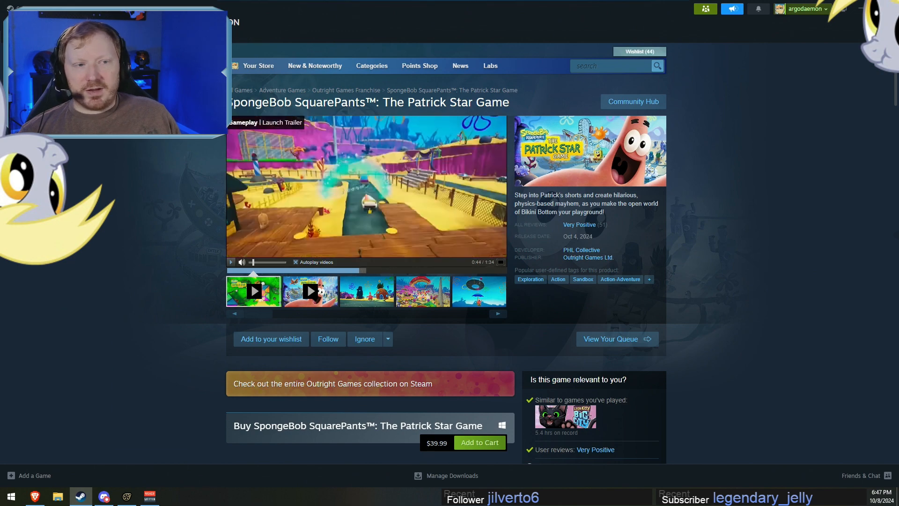
{"action": "left_click", "coordinate": [606, 67]}
{"action": "type", "text": "s po"}
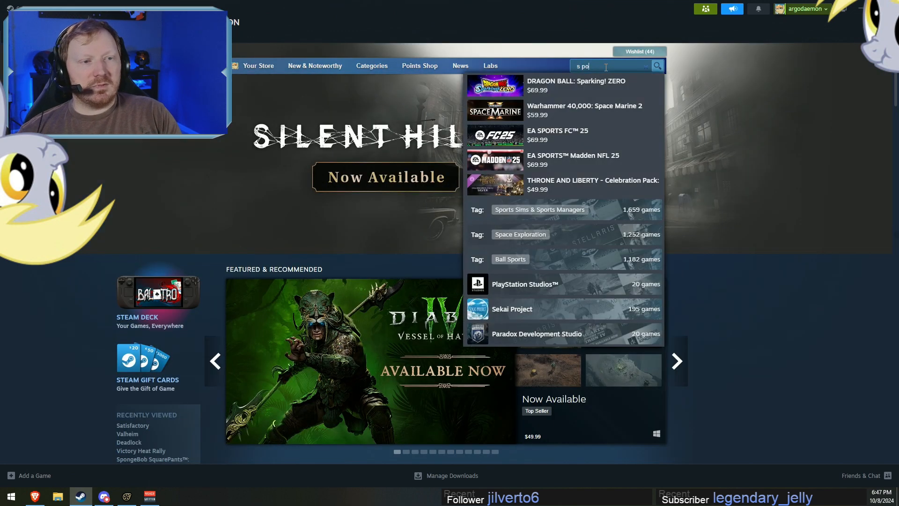
{"action": "key", "text": "BackSpace"}
{"action": "key", "text": "BackSpace"}
{"action": "type", "text": "ponge bob"}
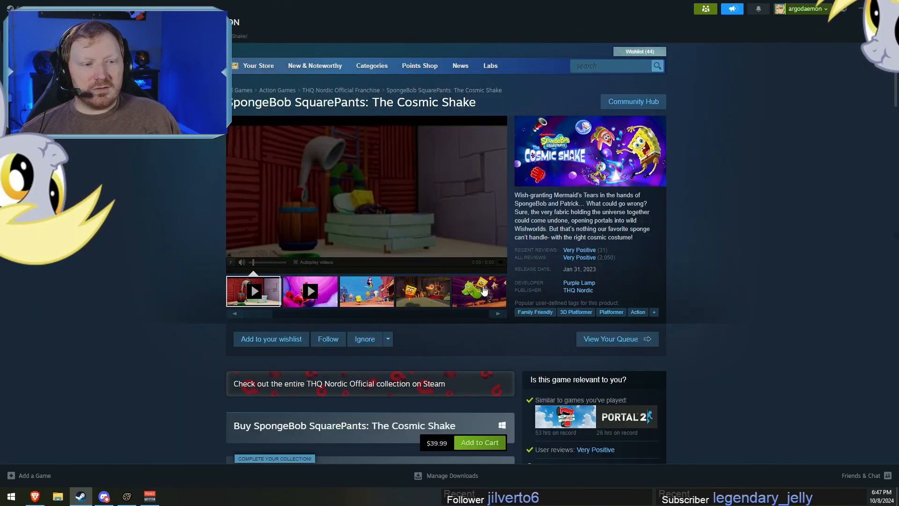
{"action": "left_click", "coordinate": [562, 135]}
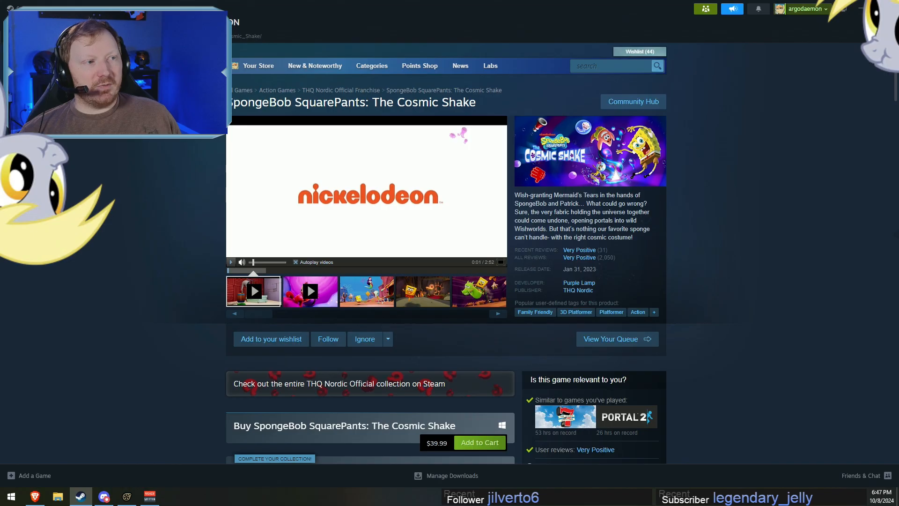
Switch back to Source Filmmaker and review Pear Butter's chest and head motion by playing the start of the shot repeatedly.
{"action": "key", "text": "alt+Tab"}
{"action": "left_click_drag", "start_coordinate": [196, 416], "coordinate": [175, 426]}
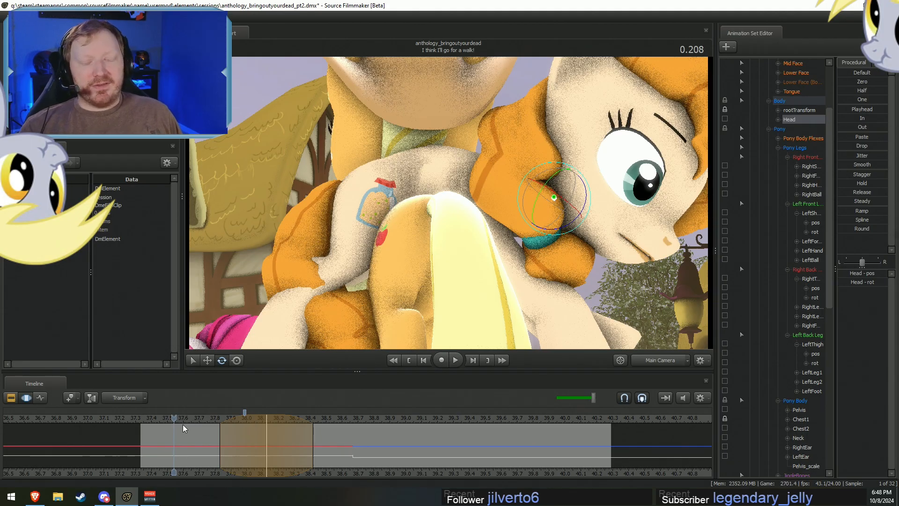
{"action": "left_click", "coordinate": [161, 420]}
{"action": "key", "text": "space"}
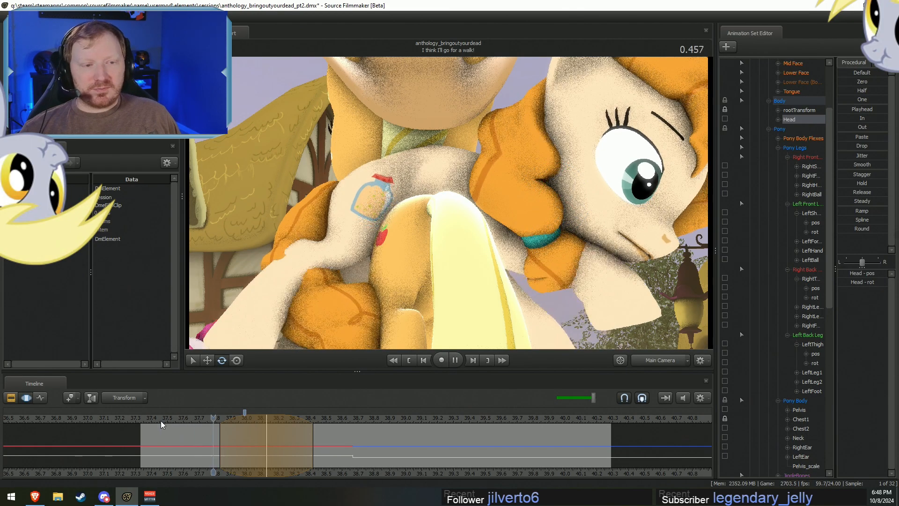
{"action": "key", "text": "space"}
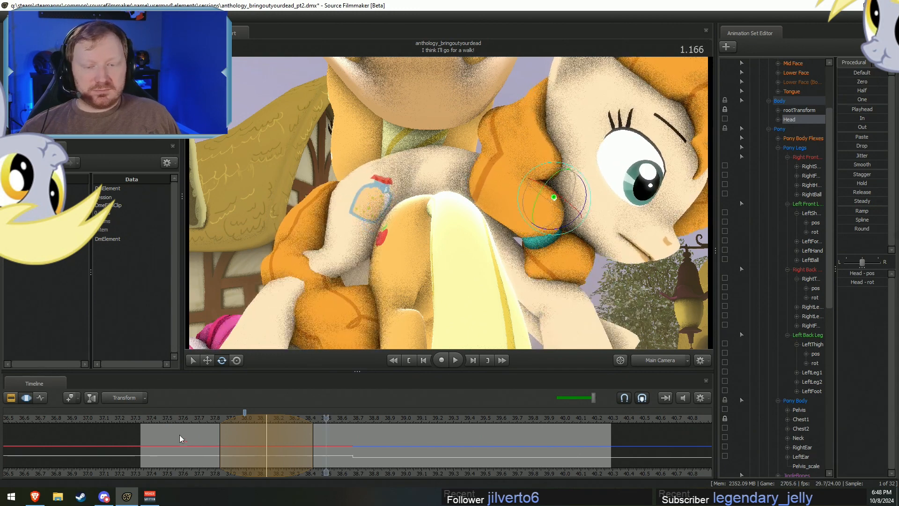
{"action": "left_click", "coordinate": [195, 420]}
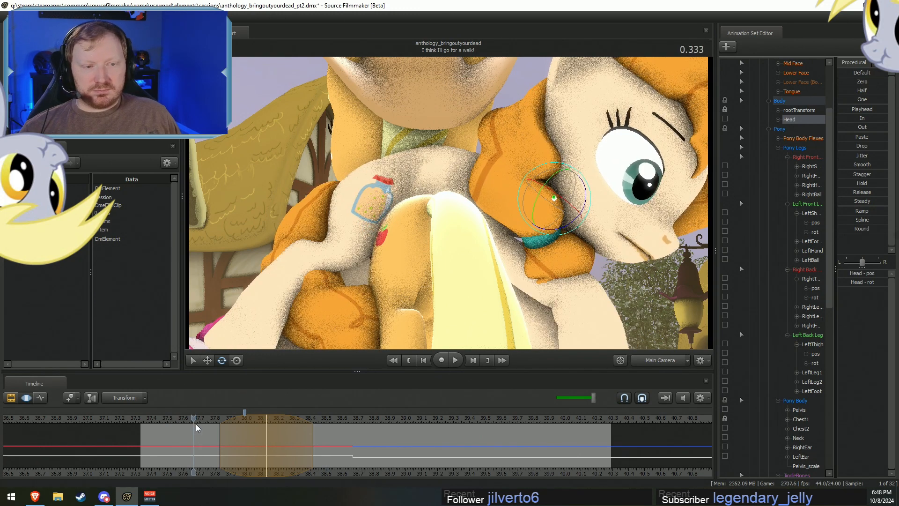
{"action": "key", "text": "space"}
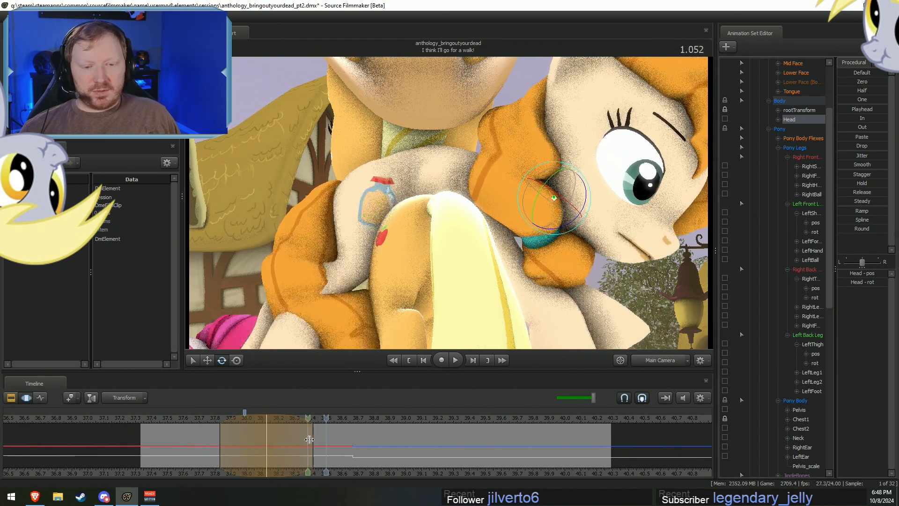
{"action": "key", "text": "space"}
Set a new time selection from about 38.1 to 38.75 s, centred on 1.083 s, and scrub through it.
{"action": "scroll", "coordinate": [313, 439], "scroll_direction": "up", "scroll_amount": 8}
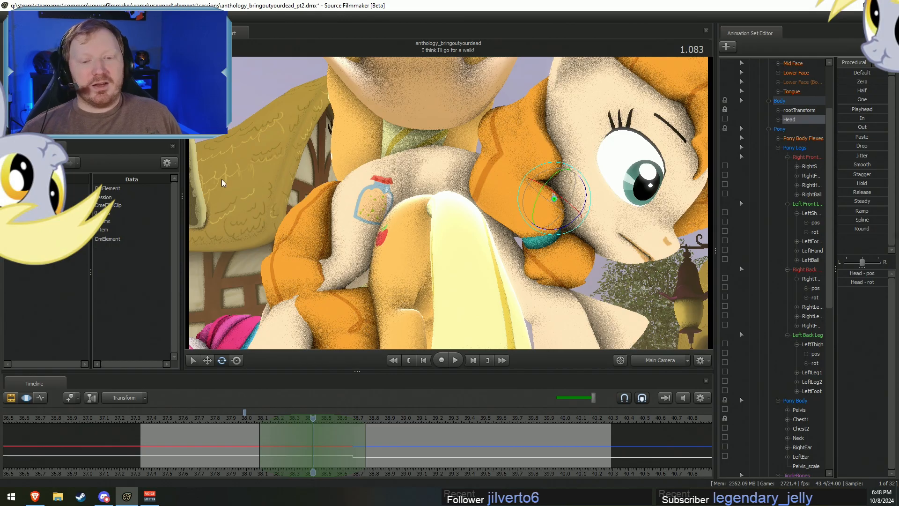
{"action": "left_click", "coordinate": [248, 418]}
{"action": "left_click_drag", "start_coordinate": [248, 418], "coordinate": [311, 424]}
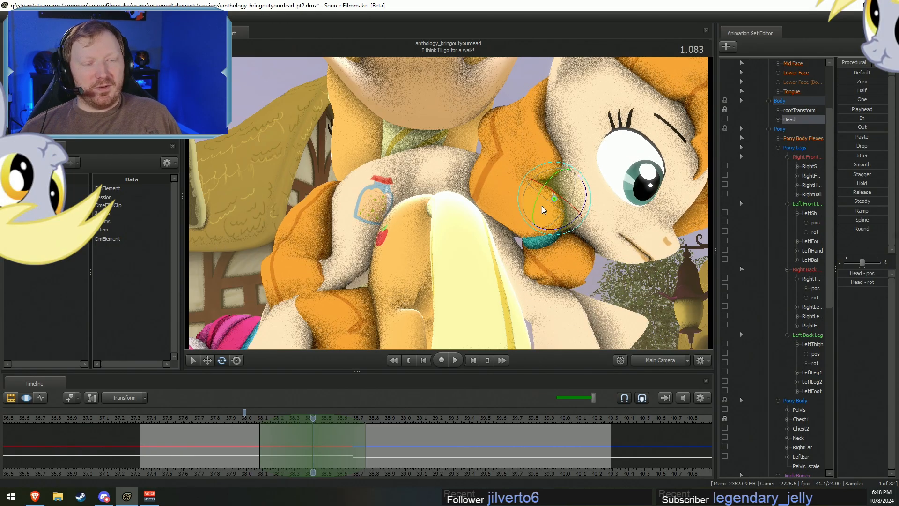
Rotate Pear Butter's Chest2 at 1.083 s within the time selection and scrub through the result.
{"action": "key", "text": "q"}
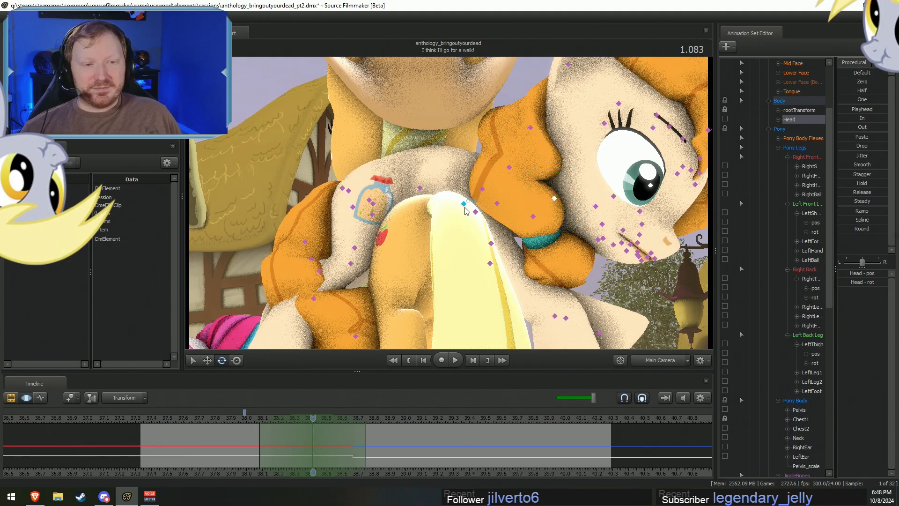
{"action": "left_click", "coordinate": [464, 204]}
{"action": "left_click_drag", "start_coordinate": [465, 204], "coordinate": [470, 201]}
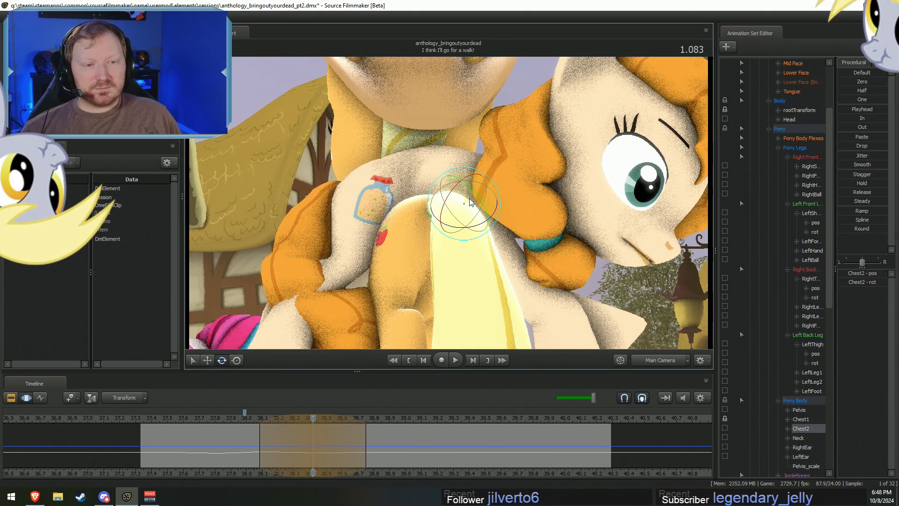
{"action": "left_click", "coordinate": [231, 419]}
{"action": "left_click_drag", "start_coordinate": [232, 419], "coordinate": [313, 429]}
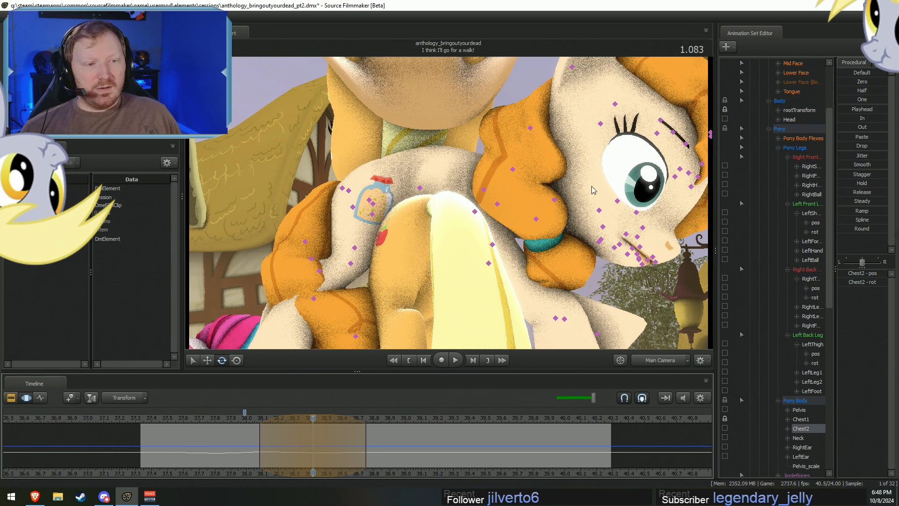
Counter-rotate Pear Butter's Head at 1.083 s over the same time selection, then scrub and play the motion back.
{"action": "left_click", "coordinate": [554, 199]}
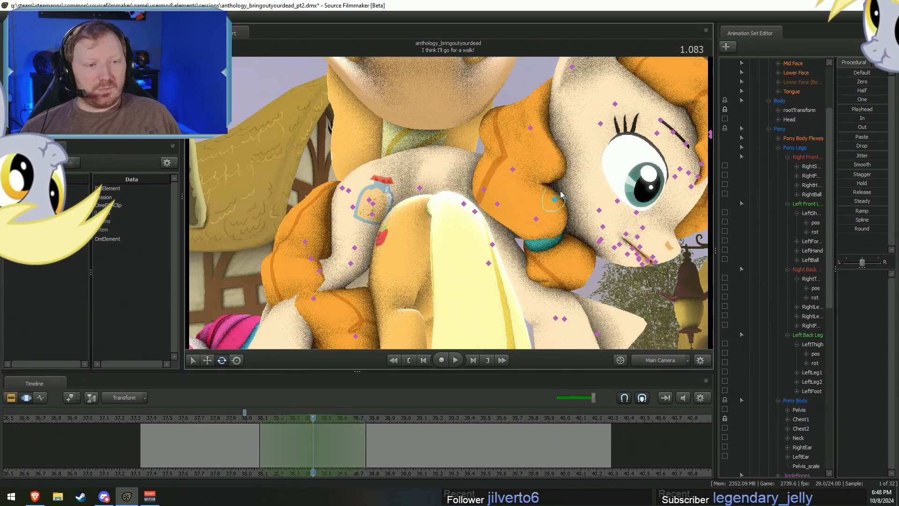
{"action": "left_click_drag", "start_coordinate": [565, 201], "coordinate": [560, 199]}
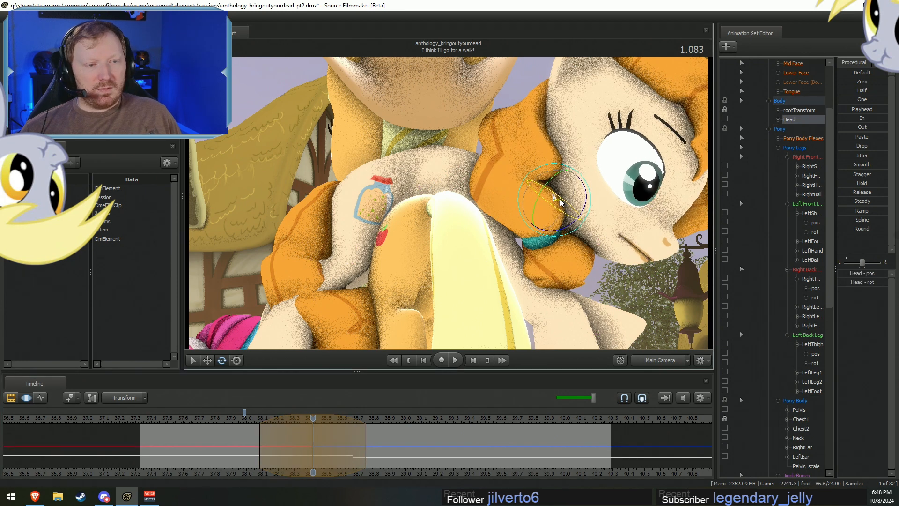
{"action": "key", "text": "shift"}
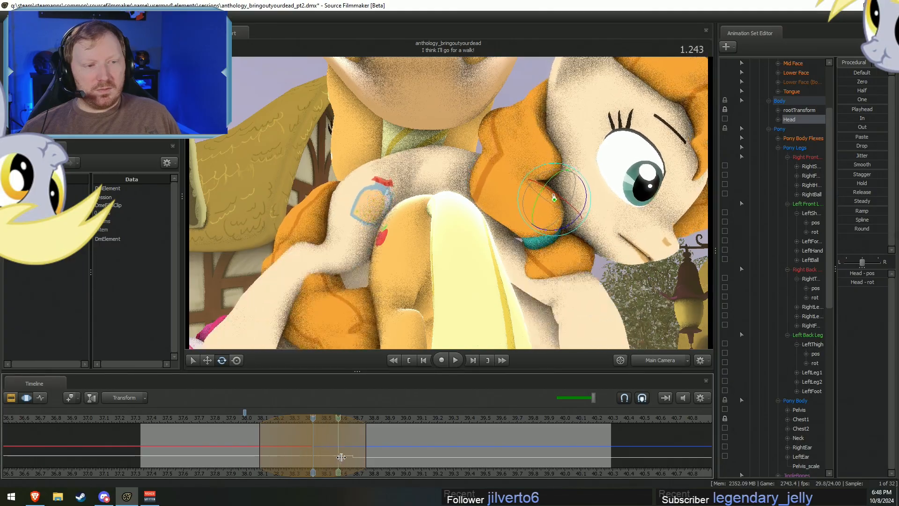
{"action": "left_click", "coordinate": [246, 419]}
{"action": "key", "text": "space"}
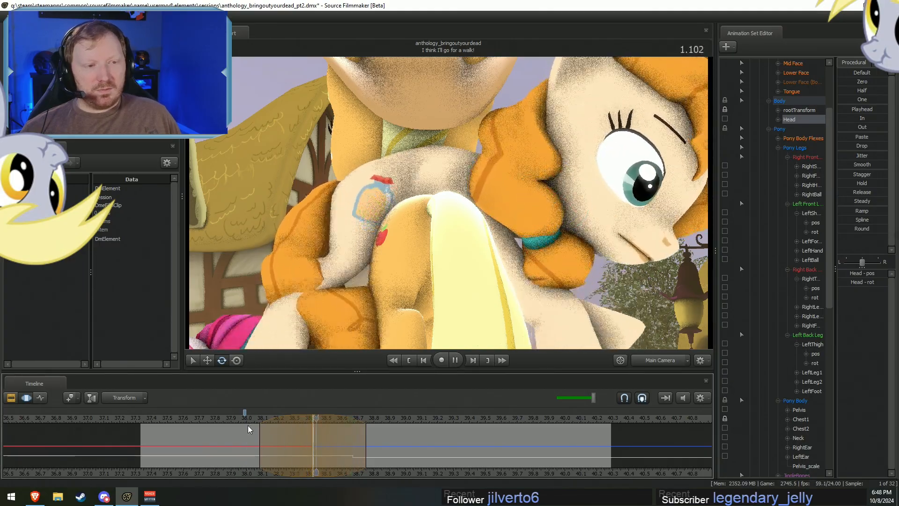
Stop the playback and move the playhead back to 0.333 s in the shot.
{"action": "key", "text": "space"}
{"action": "left_click", "coordinate": [200, 421]}
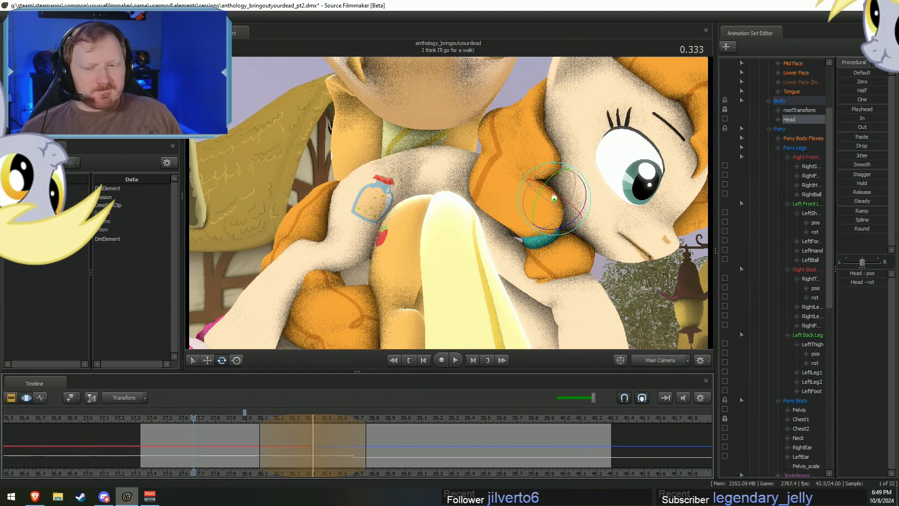
Switch to the Brave browser, search the web for "family guy" and open its Wikipedia article.
{"action": "left_click", "coordinate": [35, 496]}
{"action": "left_click", "coordinate": [443, 27]}
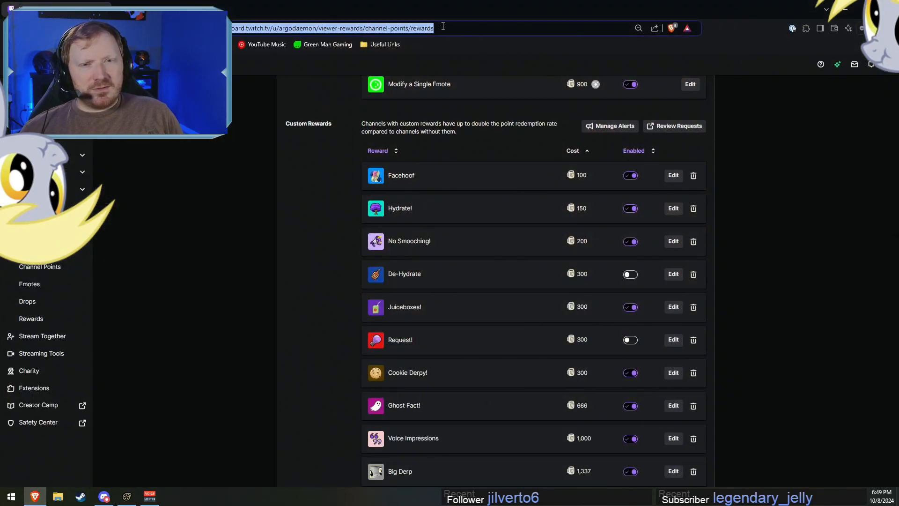
{"action": "type", "text": "family guy"}
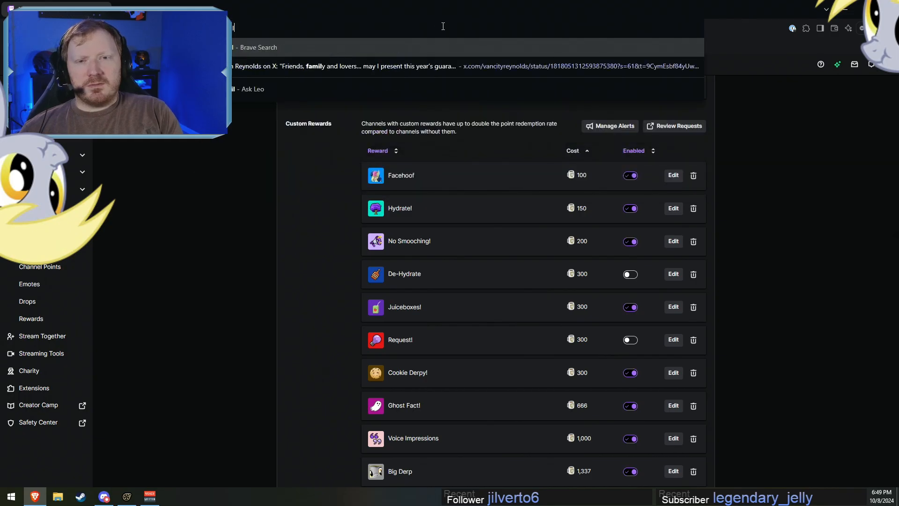
{"action": "key", "text": "Return"}
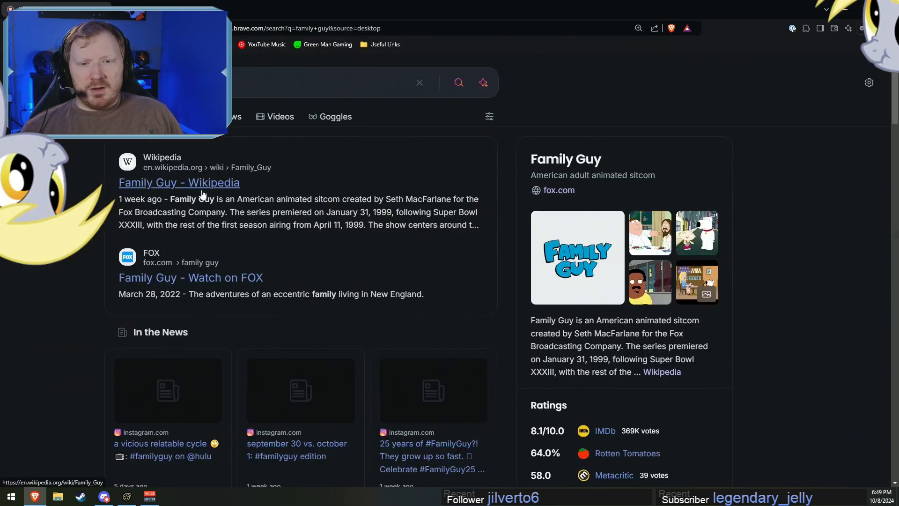
{"action": "left_click", "coordinate": [182, 184]}
Examine the Family Guy article's introduction, infobox credits and characters section.
{"action": "scroll", "coordinate": [535, 264], "scroll_direction": "down", "scroll_amount": 5}
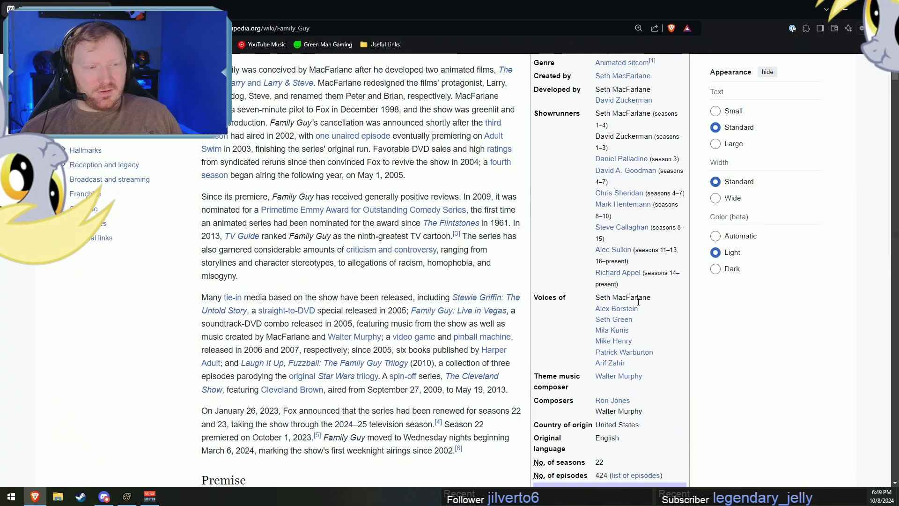
{"action": "scroll", "coordinate": [717, 332], "scroll_direction": "down", "scroll_amount": 1}
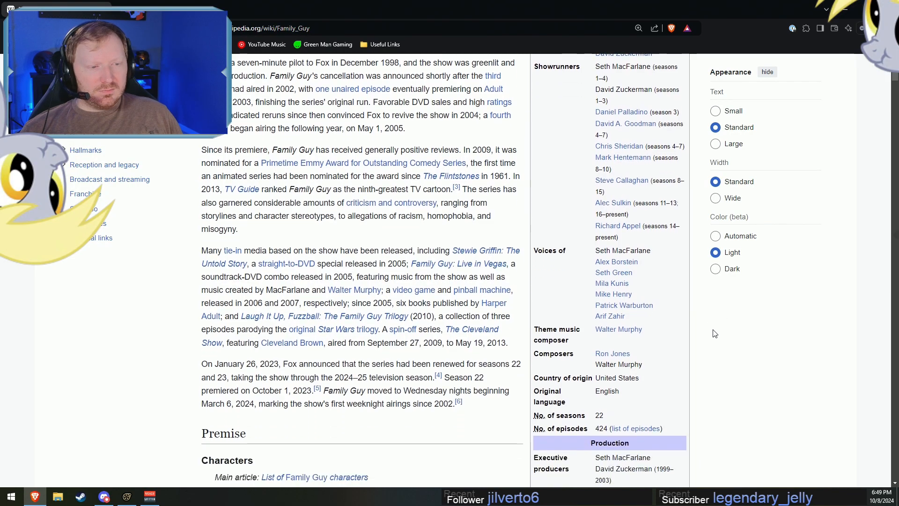
{"action": "scroll", "coordinate": [692, 411], "scroll_direction": "down", "scroll_amount": 3}
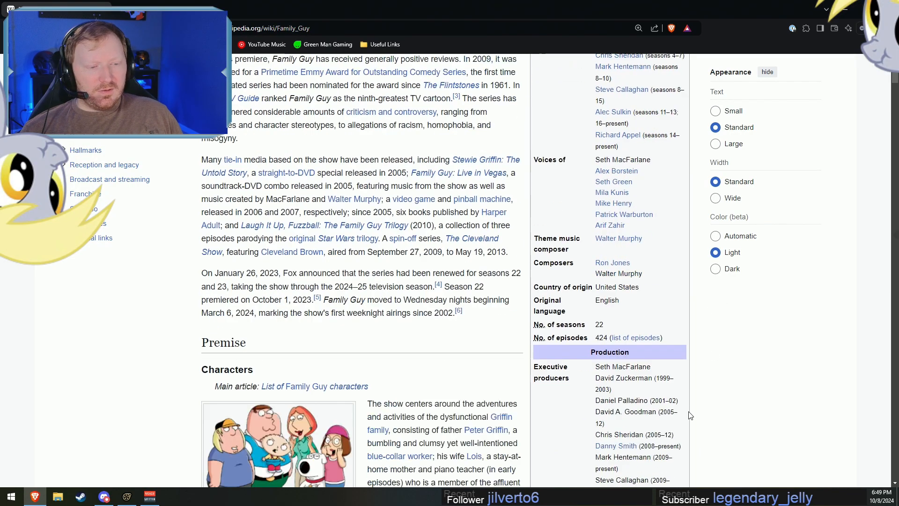
{"action": "scroll", "coordinate": [429, 365], "scroll_direction": "up", "scroll_amount": 8}
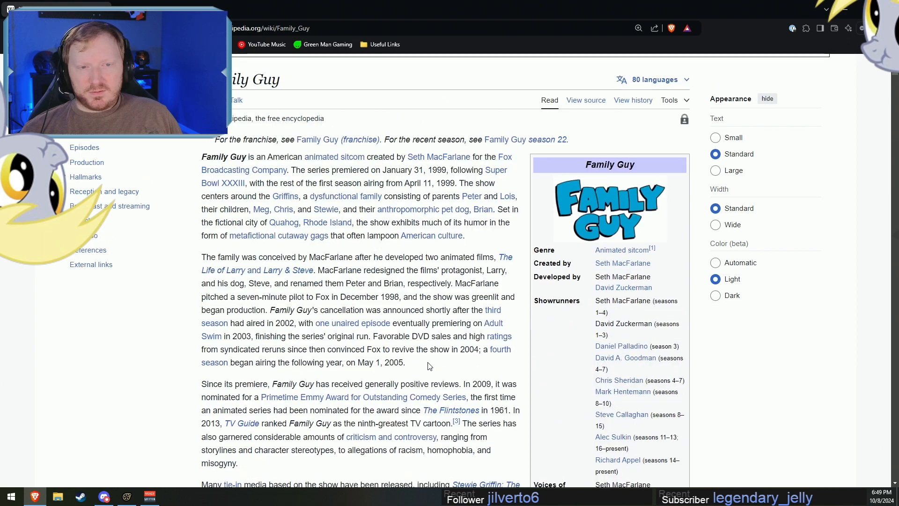
{"action": "scroll", "coordinate": [430, 365], "scroll_direction": "down", "scroll_amount": 4}
{"action": "scroll", "coordinate": [430, 364], "scroll_direction": "up", "scroll_amount": 3}
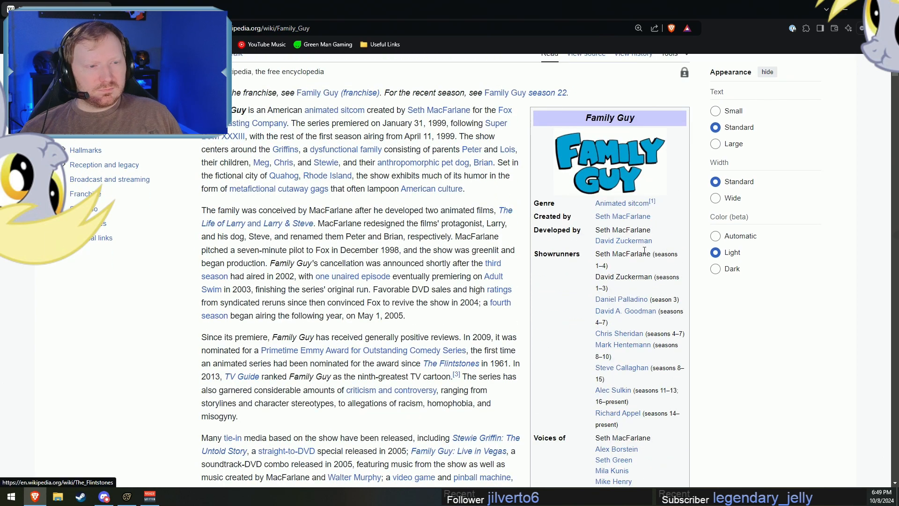
{"action": "scroll", "coordinate": [647, 255], "scroll_direction": "down", "scroll_amount": 7}
{"action": "scroll", "coordinate": [693, 299], "scroll_direction": "down", "scroll_amount": 2}
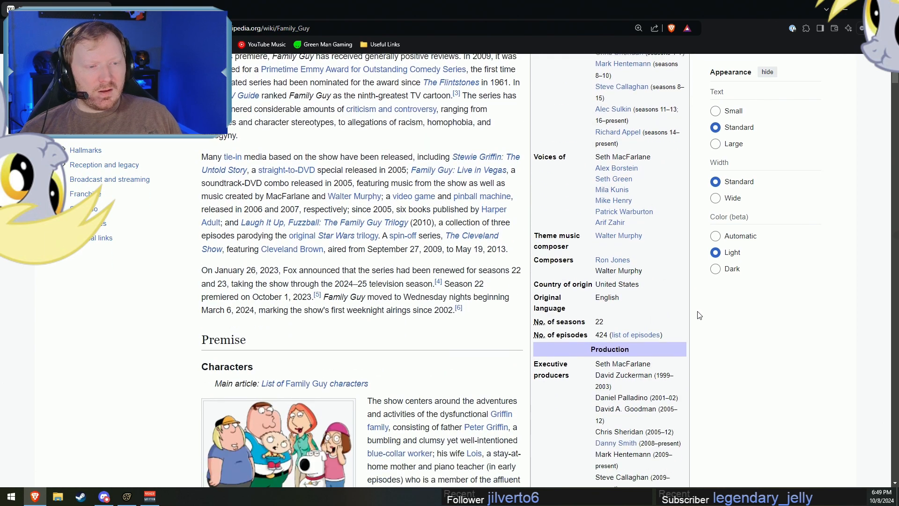
{"action": "scroll", "coordinate": [699, 315], "scroll_direction": "down", "scroll_amount": 3}
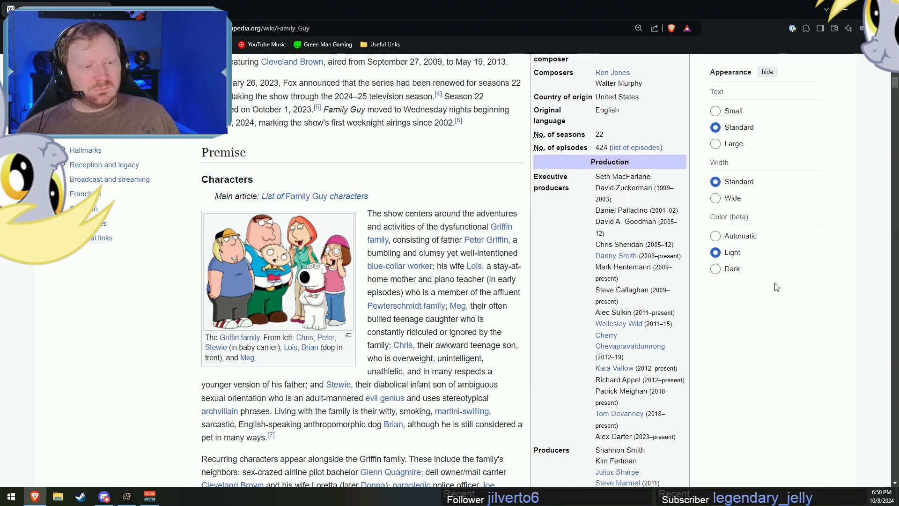
Return to Source Filmmaker and review Pear Butter's body and leg motion by scrubbing and playing the start of the shot.
{"action": "left_click", "coordinate": [846, 9]}
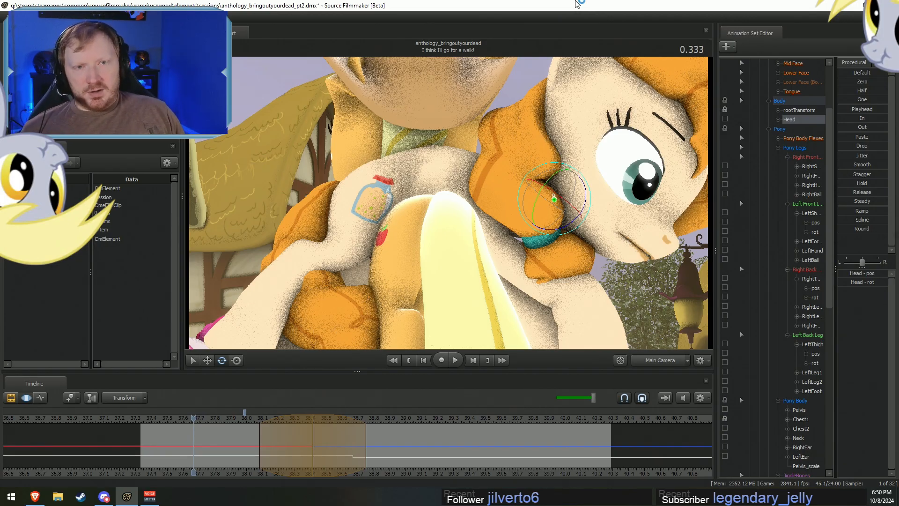
{"action": "left_click", "coordinate": [211, 420]}
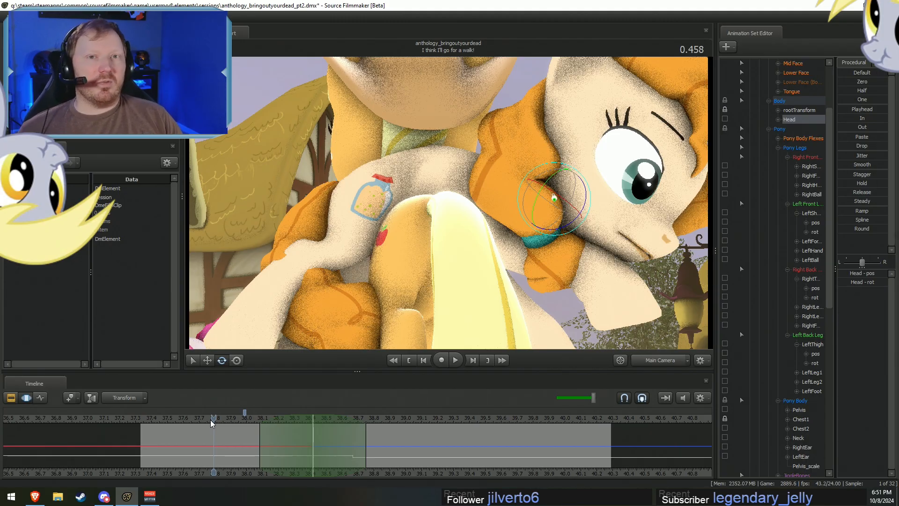
{"action": "left_click", "coordinate": [200, 419]}
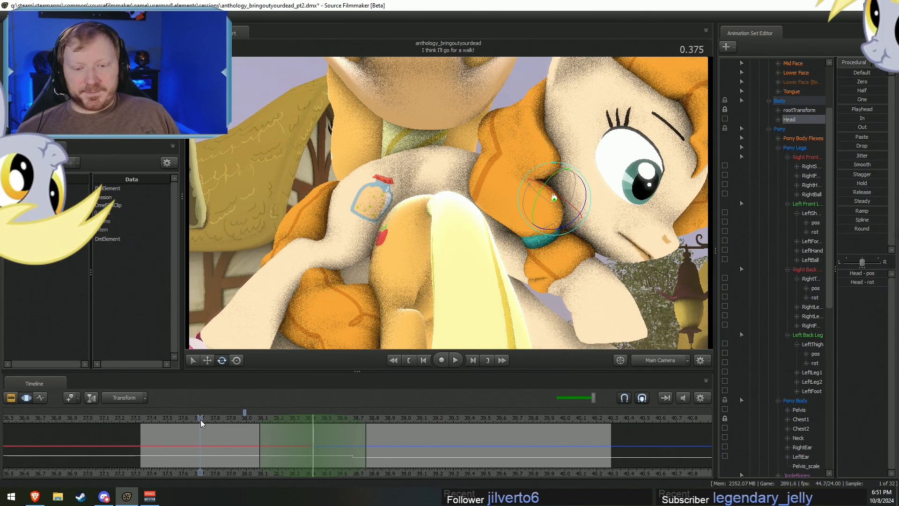
{"action": "key", "text": "space"}
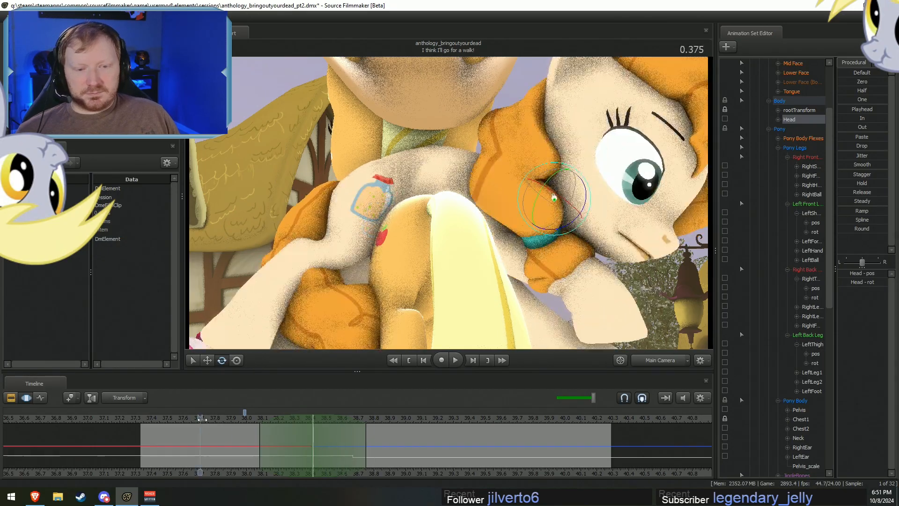
{"action": "key", "text": "space"}
{"action": "key", "text": "shift"}
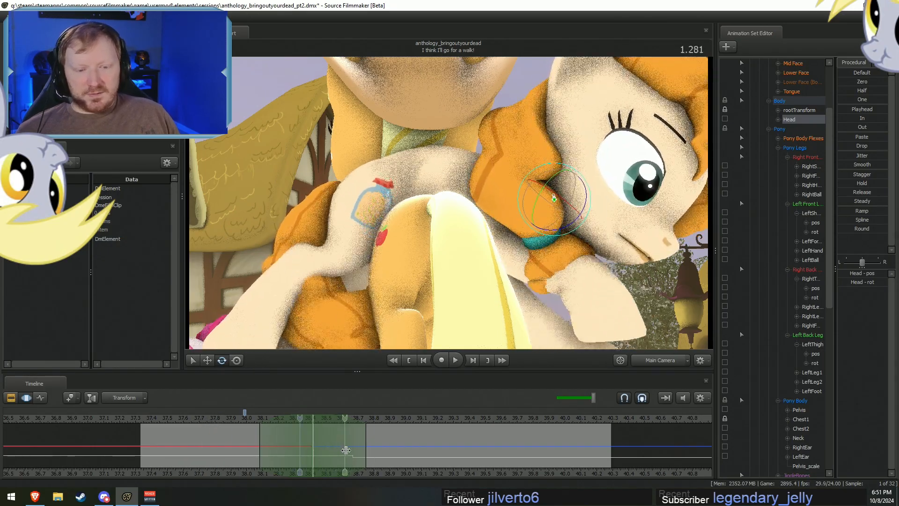
{"action": "left_click", "coordinate": [150, 422]}
{"action": "key", "text": "space"}
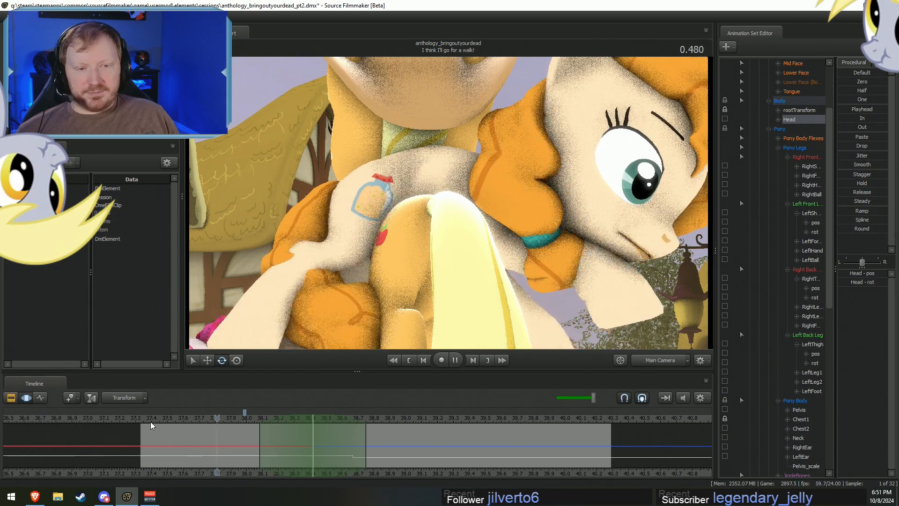
{"action": "key", "text": "space"}
Try rotating Pear Butter's RightLeg2 at 0.291 s within a time selection from about 37.4 to 37.9 s.
{"action": "key", "text": "shift"}
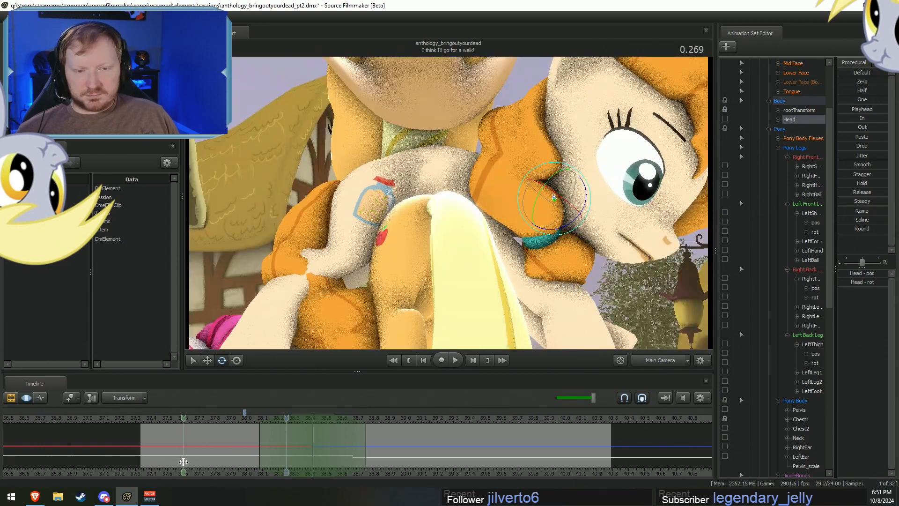
{"action": "left_click", "coordinate": [186, 462]}
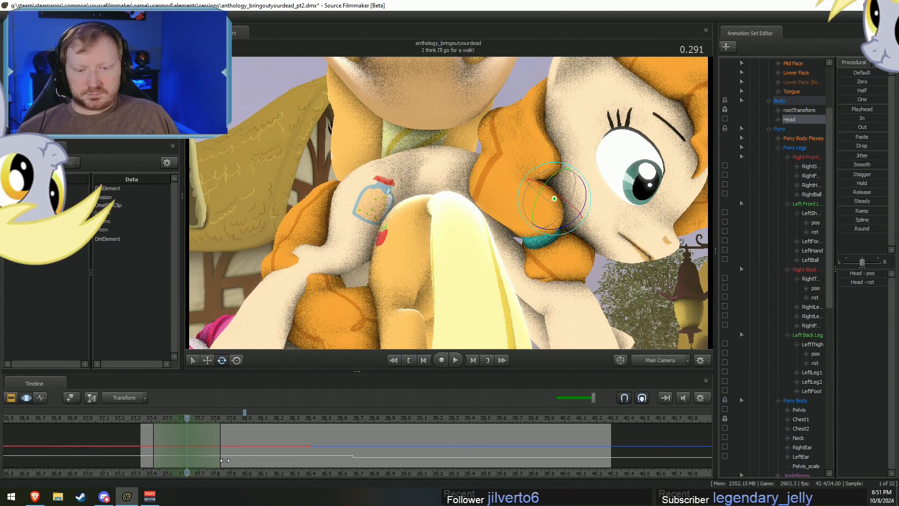
{"action": "left_click_drag", "start_coordinate": [225, 460], "coordinate": [229, 460]}
{"action": "left_click", "coordinate": [308, 257], "text": "ctrl"}
{"action": "key", "text": "w"}
{"action": "key", "text": "e"}
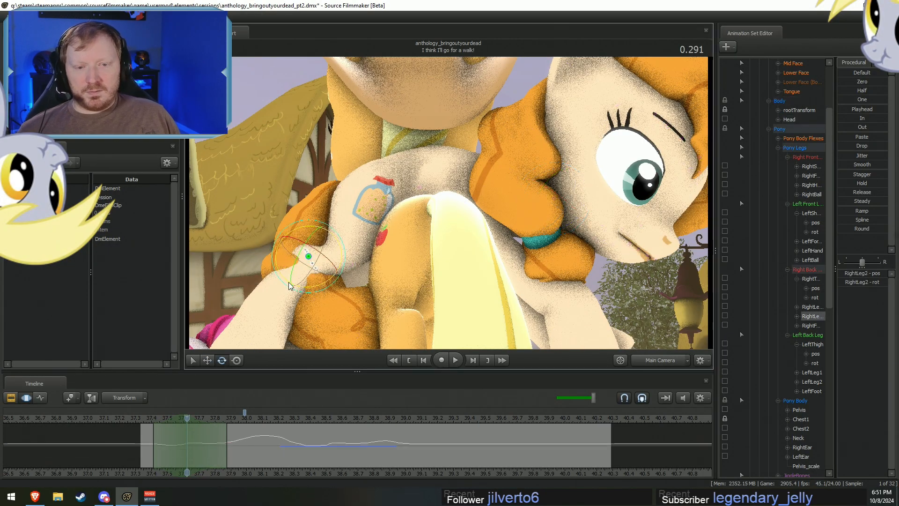
{"action": "left_click_drag", "start_coordinate": [288, 283], "coordinate": [314, 277]}
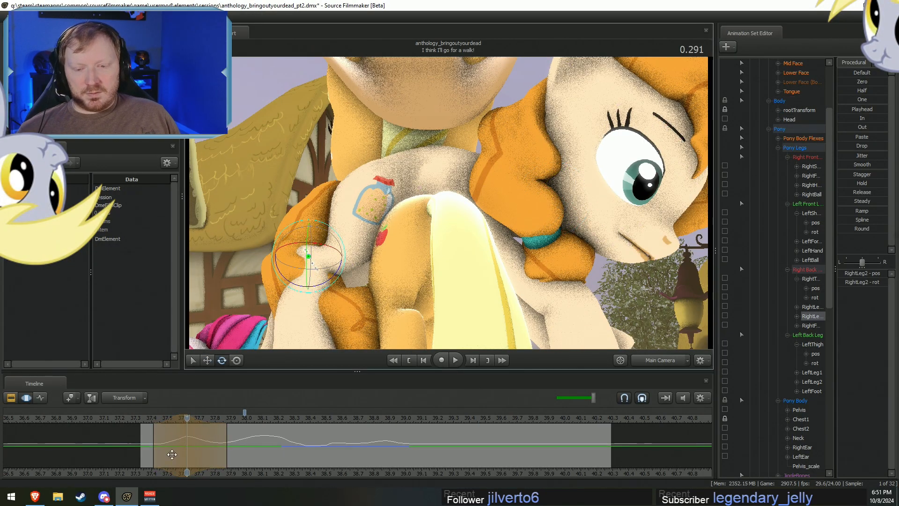
Play back the RightLeg2 rotation and widen the time selection to about 37.4 to 38.0 s.
{"action": "left_click", "coordinate": [141, 448], "text": "shift"}
{"action": "key", "text": "space"}
{"action": "key", "text": "space"}
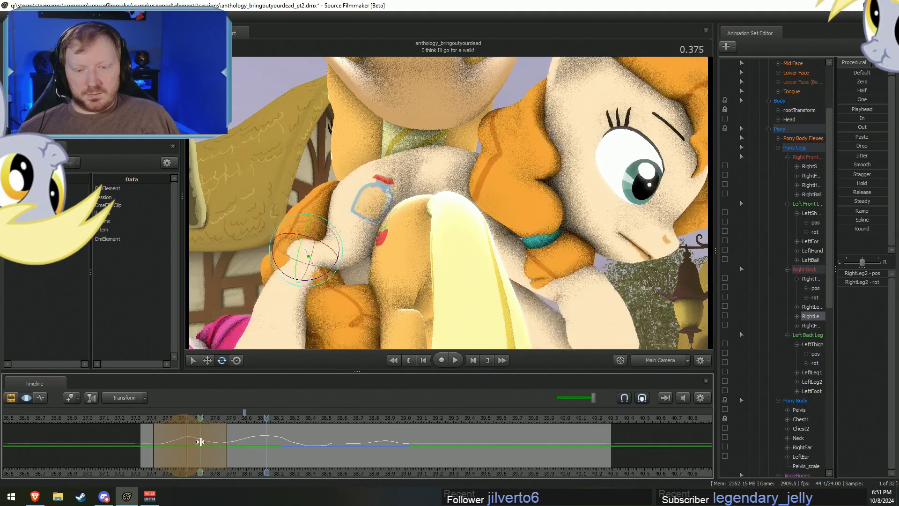
{"action": "left_click_drag", "start_coordinate": [227, 450], "coordinate": [247, 452]}
{"action": "mouse_move", "coordinate": [154, 441]}
{"action": "left_mouse_down"}
{"action": "mouse_move", "coordinate": [141, 438]}
{"action": "mouse_move", "coordinate": [142, 427]}
{"action": "left_mouse_up"}
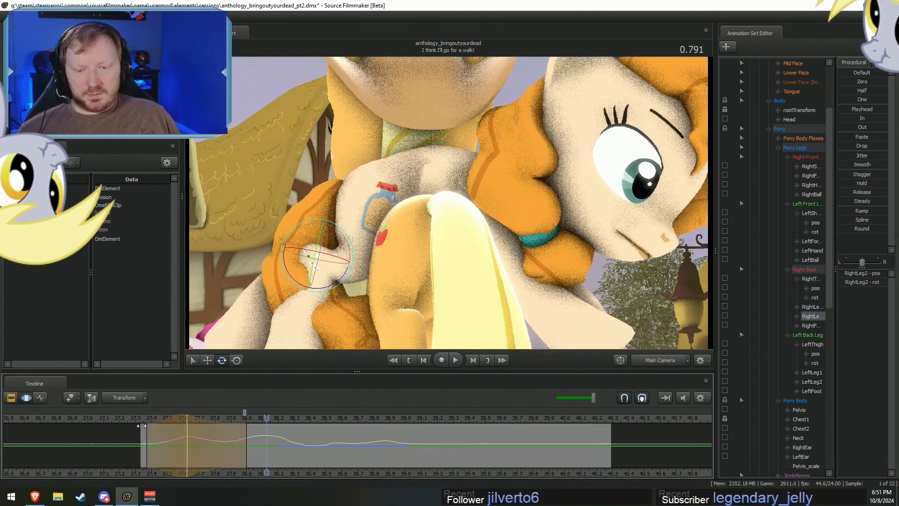
{"action": "left_click", "coordinate": [143, 421]}
{"action": "key", "text": "space"}
{"action": "key", "text": "space"}
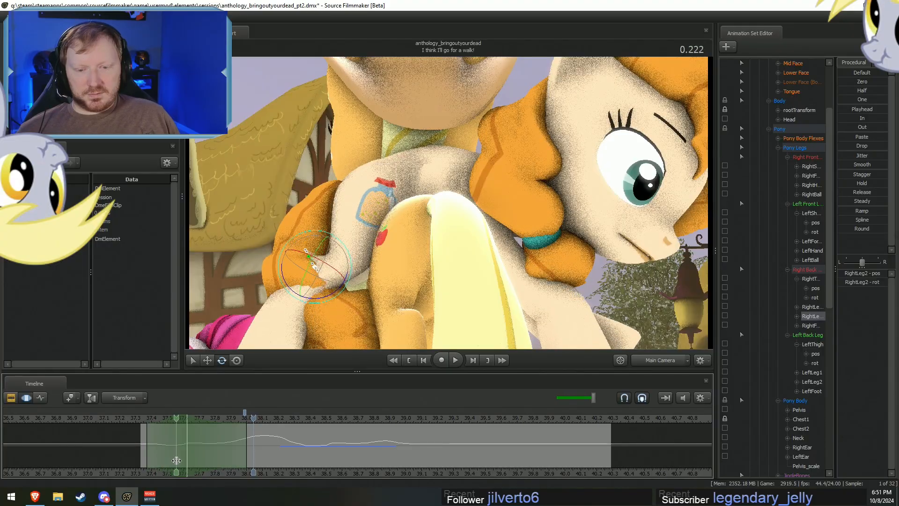
Rotate Pear Butter's RightThigh and RightLeg2 at 0.208 s within a time selection from about 37.4 to 37.8 s.
{"action": "left_click", "coordinate": [176, 459], "text": "shift"}
{"action": "scroll", "coordinate": [177, 459], "scroll_direction": "up", "scroll_amount": 4, "text": "shift"}
{"action": "left_click_drag", "start_coordinate": [202, 462], "coordinate": [223, 461]}
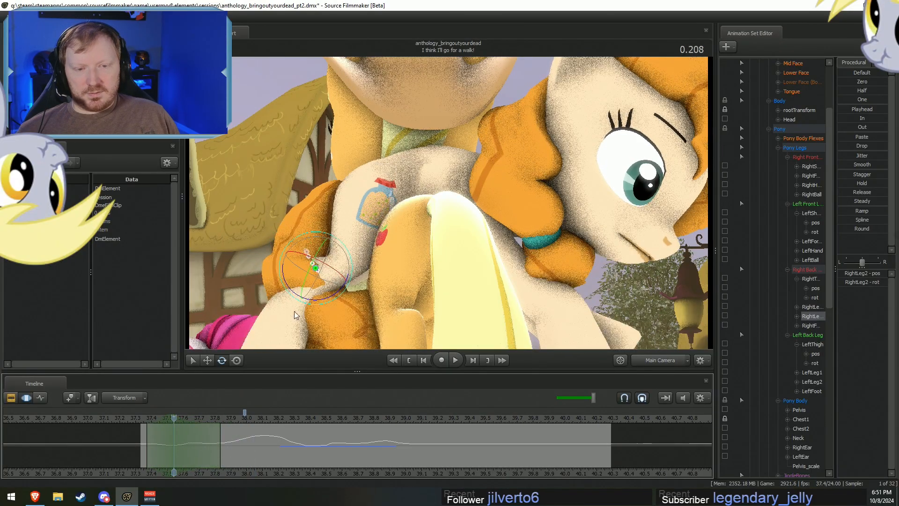
{"action": "left_click", "coordinate": [372, 203]}
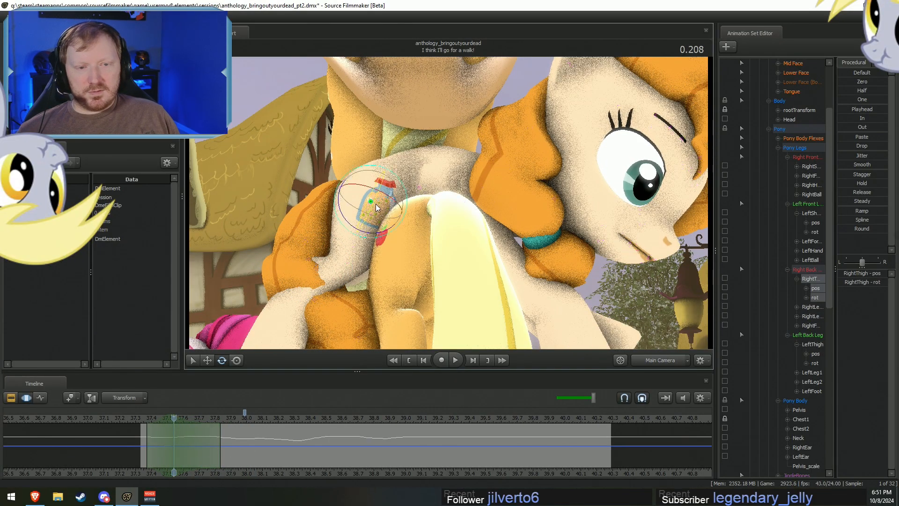
{"action": "left_click", "coordinate": [364, 254]}
{"action": "left_click_drag", "start_coordinate": [362, 282], "coordinate": [356, 264]}
{"action": "left_click", "coordinate": [322, 243]}
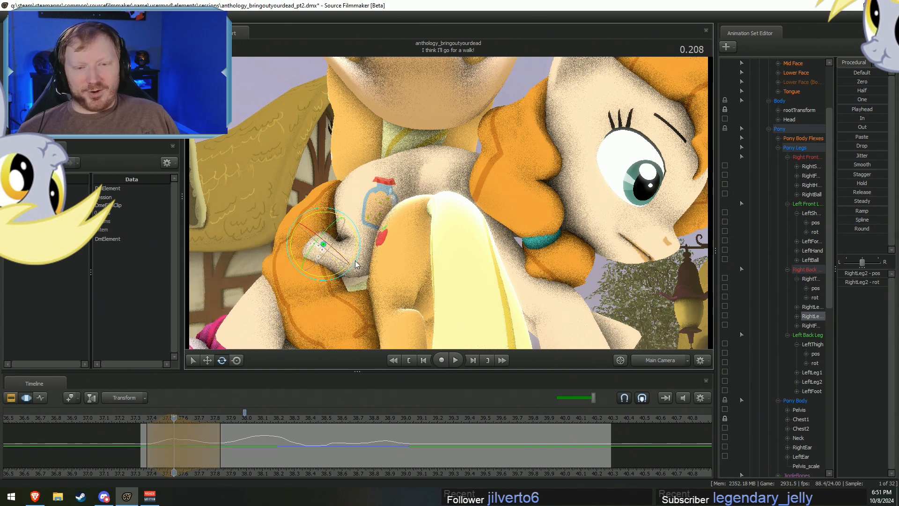
Play the shot repeatedly from its start to check the right back leg's new motion.
{"action": "left_click", "coordinate": [143, 416]}
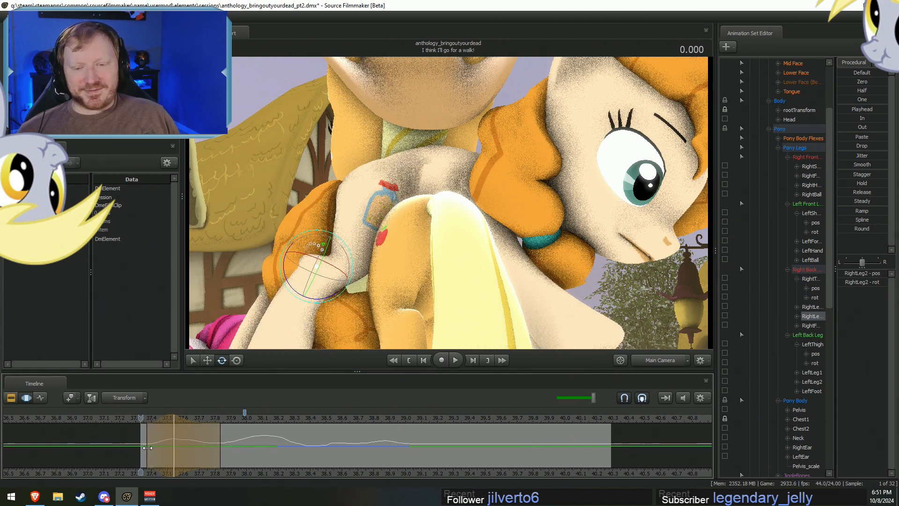
{"action": "key", "text": "space"}
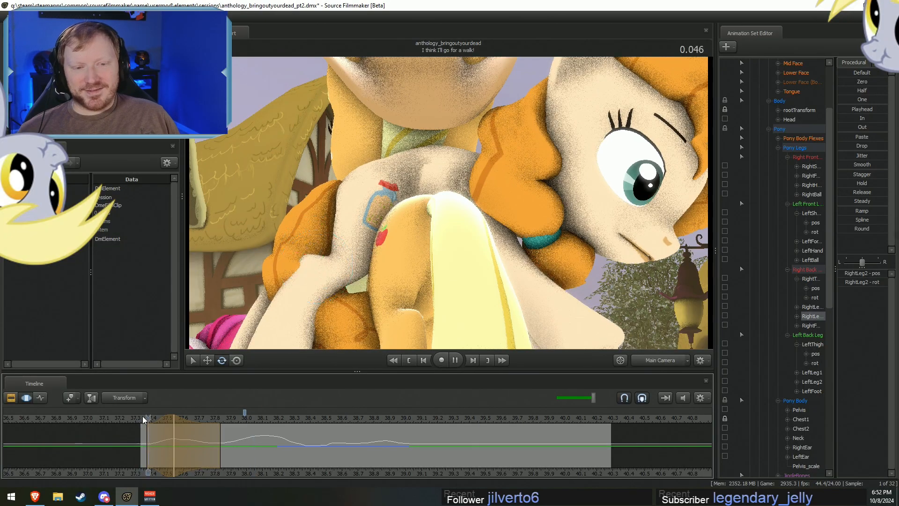
{"action": "key", "text": "space"}
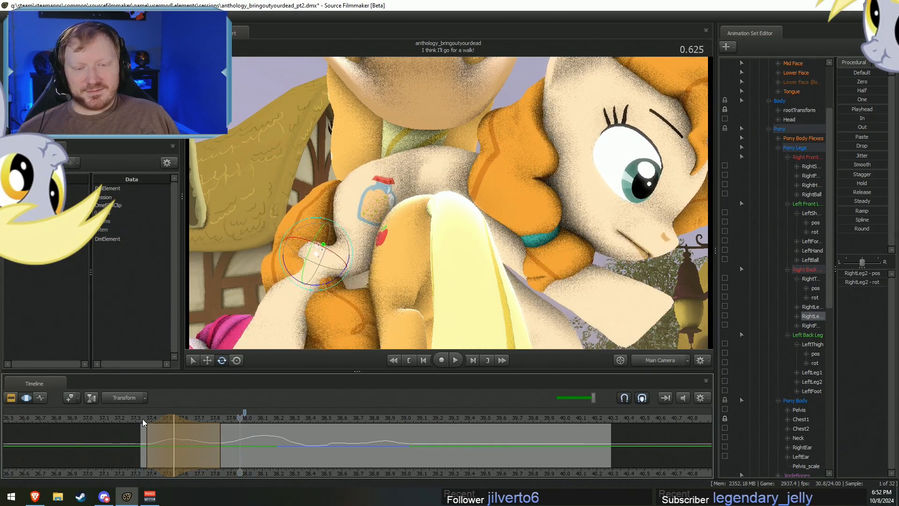
{"action": "left_click", "coordinate": [143, 419]}
{"action": "key", "text": "space"}
{"action": "key", "text": "space"}
Set a time selection from about 38.3 to 38.9 s around 1.250 s and select Pear Butter's LeftButt control.
{"action": "key", "text": "shift"}
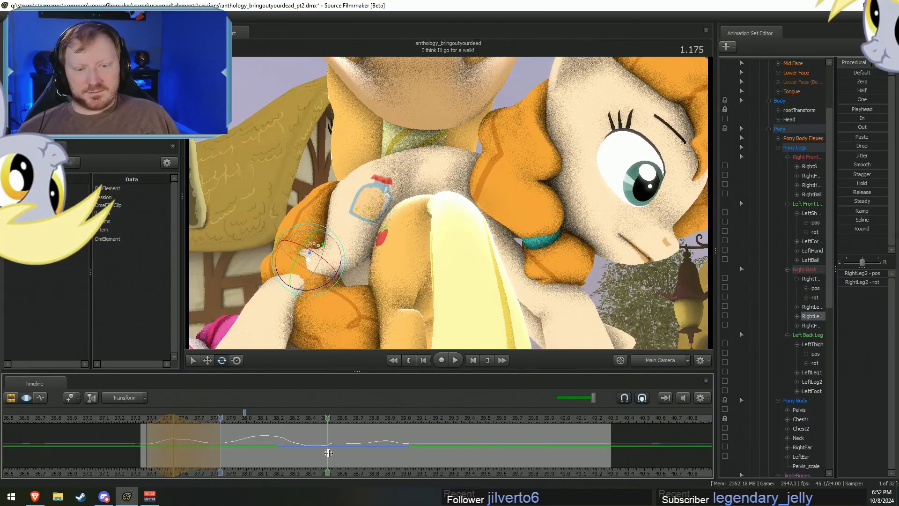
{"action": "left_click_drag", "start_coordinate": [333, 453], "coordinate": [347, 455], "text": "shift"}
{"action": "scroll", "coordinate": [348, 454], "scroll_direction": "up", "scroll_amount": 5, "text": "shift"}
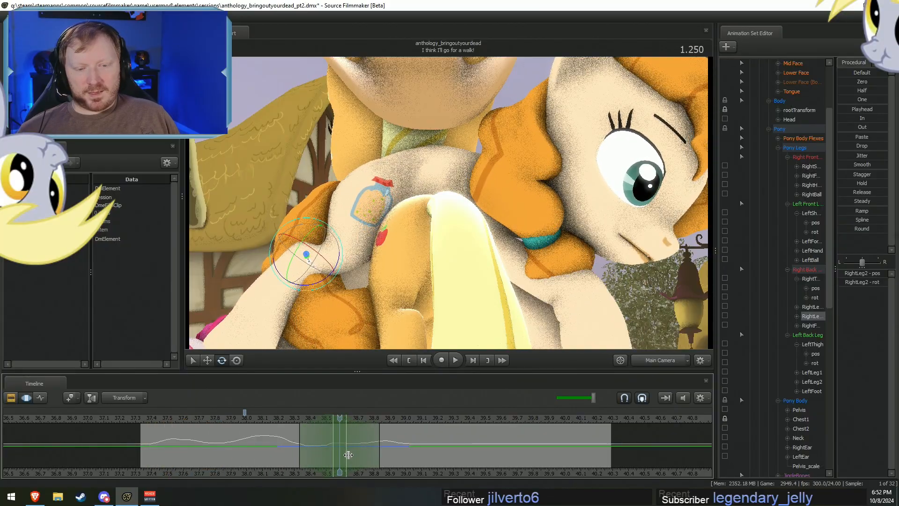
{"action": "scroll", "coordinate": [348, 455], "scroll_direction": "up", "scroll_amount": 1, "text": "shift"}
{"action": "left_click", "coordinate": [355, 210]}
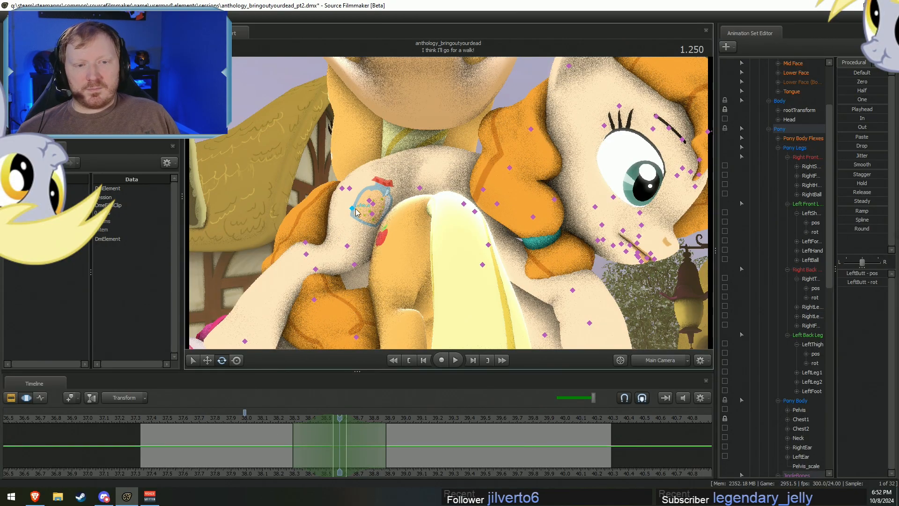
Rotate the pony's right back leg bones, including RightLeg1 and RightLeg2, to repose the raised leg at 1.250.
{"action": "left_click", "coordinate": [368, 205]}
{"action": "left_click_drag", "start_coordinate": [386, 235], "coordinate": [392, 228]}
{"action": "left_click", "coordinate": [363, 250]}
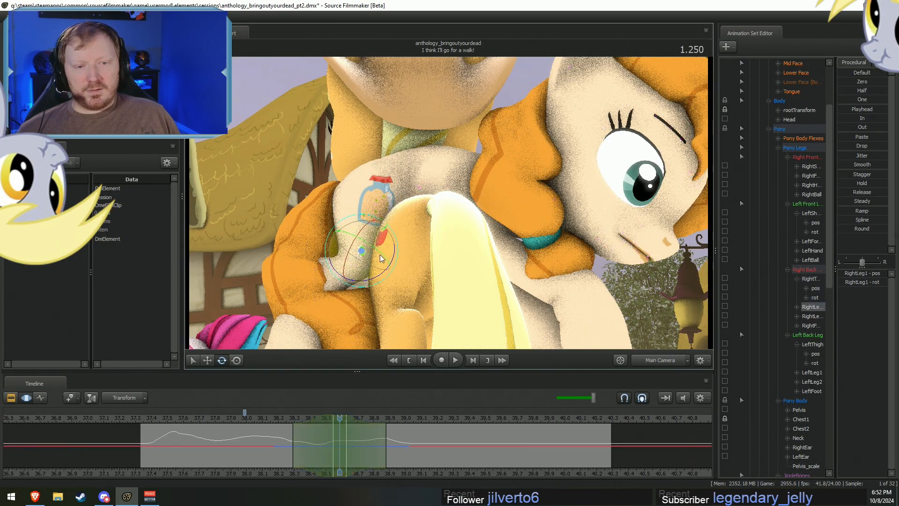
{"action": "left_click_drag", "start_coordinate": [382, 272], "coordinate": [364, 273]}
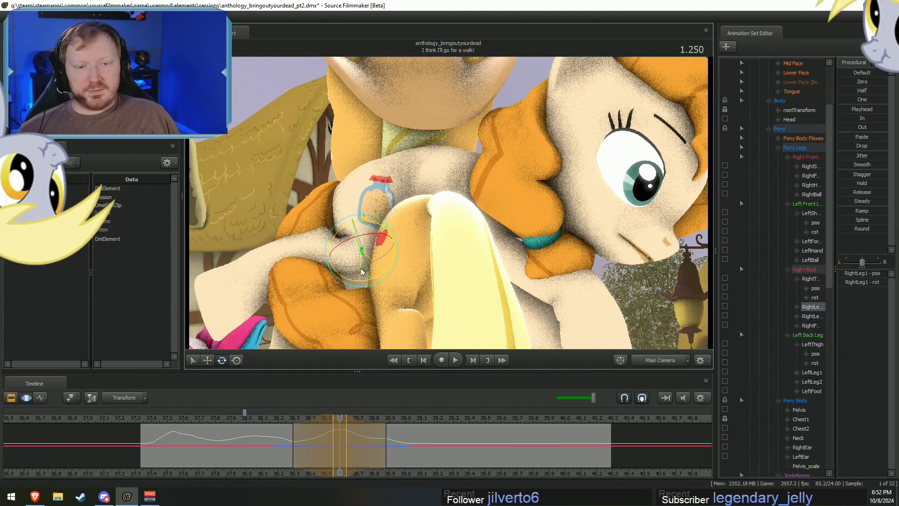
{"action": "key", "text": "shift"}
{"action": "key", "text": "ctrl"}
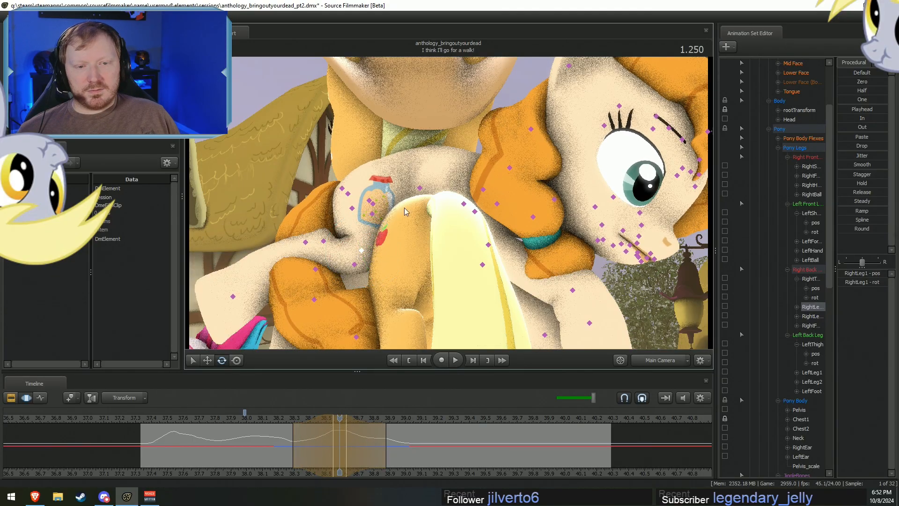
{"action": "left_click", "coordinate": [323, 242], "text": "ctrl"}
{"action": "left_click_drag", "start_coordinate": [335, 271], "coordinate": [356, 261]}
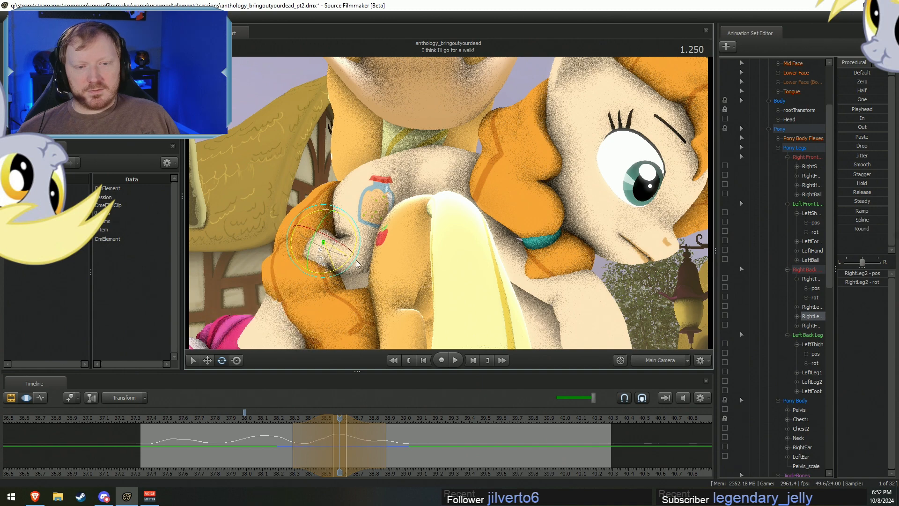
Scrub and play back the shot to check the right back leg's kicking motion.
{"action": "left_click", "coordinate": [263, 420]}
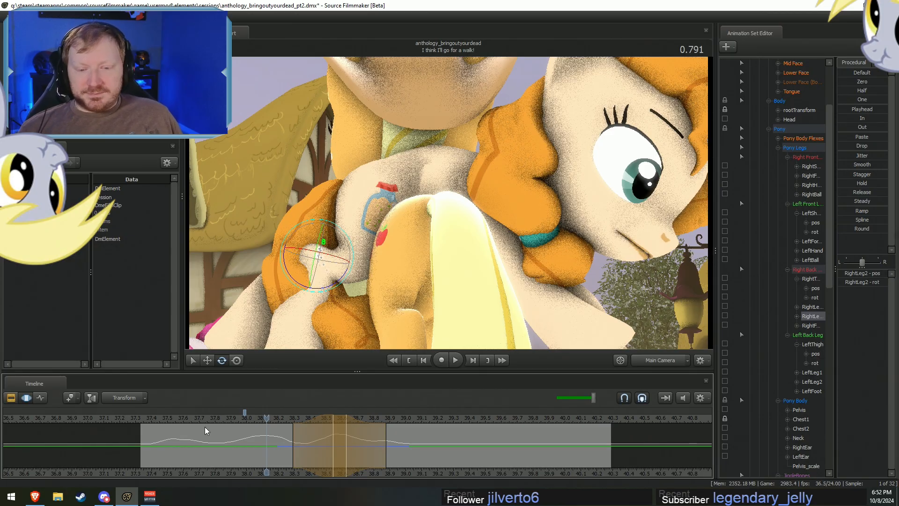
{"action": "left_click_drag", "start_coordinate": [199, 420], "coordinate": [194, 419]}
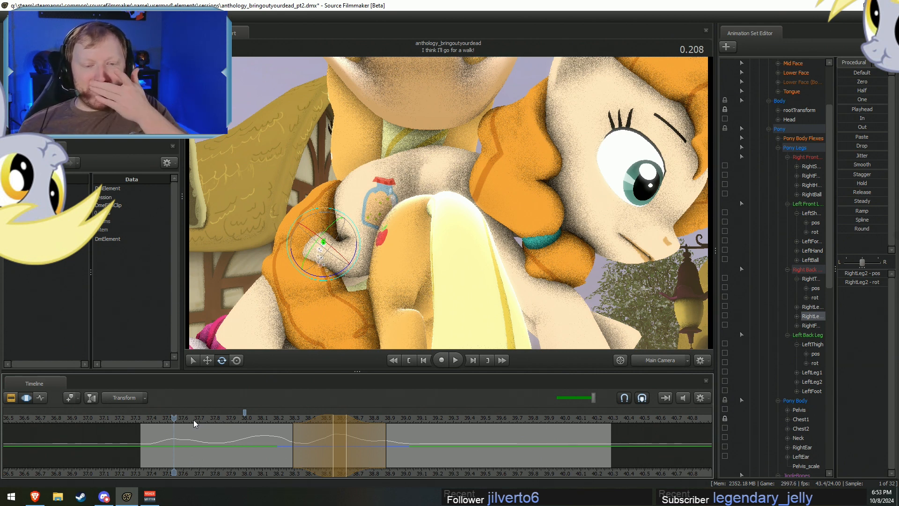
{"action": "key", "text": "space"}
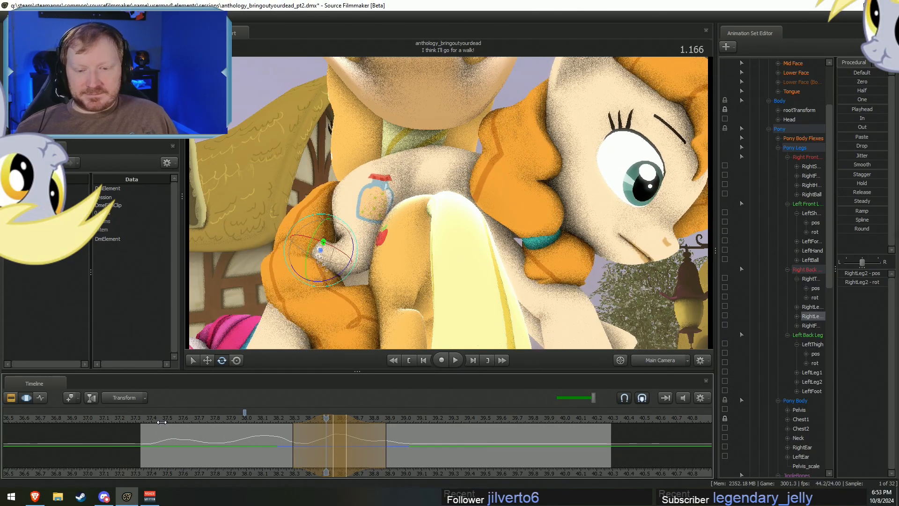
{"action": "key", "text": "space"}
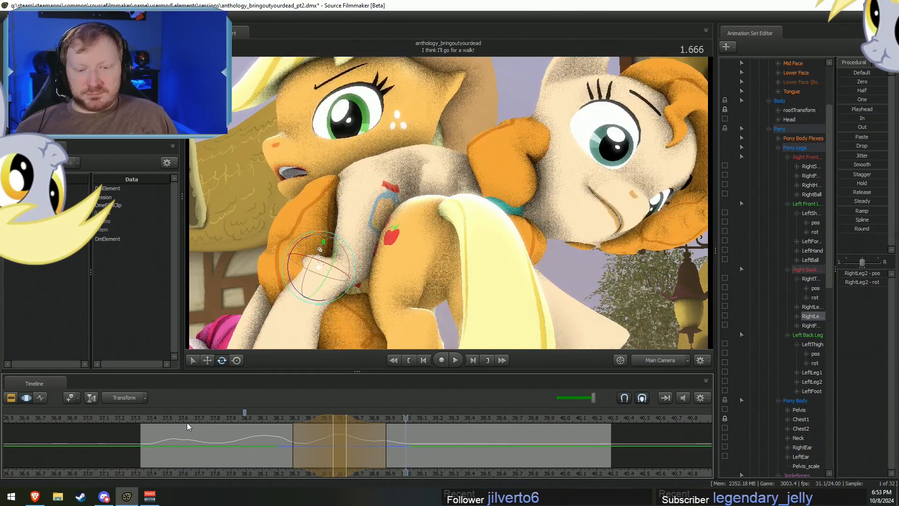
{"action": "left_click", "coordinate": [282, 420]}
{"action": "key", "text": "space"}
{"action": "key", "text": "space"}
{"action": "left_click", "coordinate": [282, 420]}
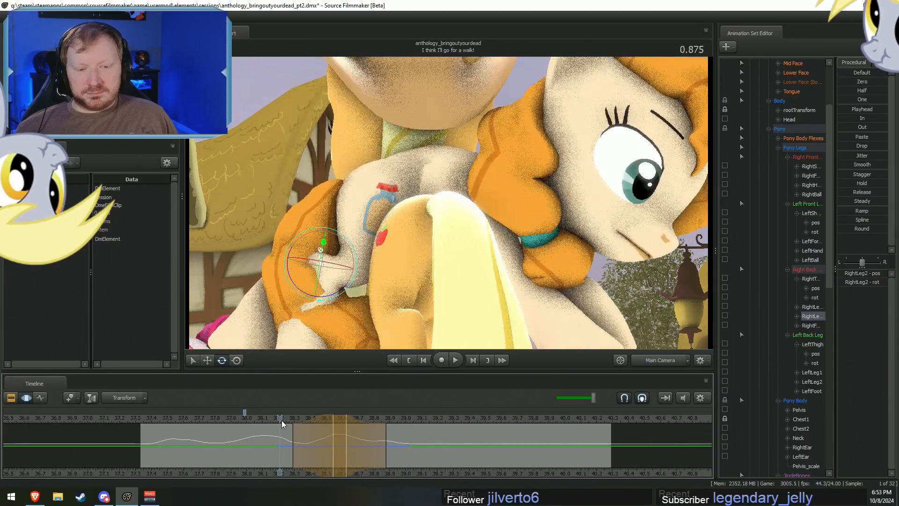
Rotate the TailA bone slightly with the playhead at 0.875, and play the shot to check the motion.
{"action": "left_click", "coordinate": [343, 201]}
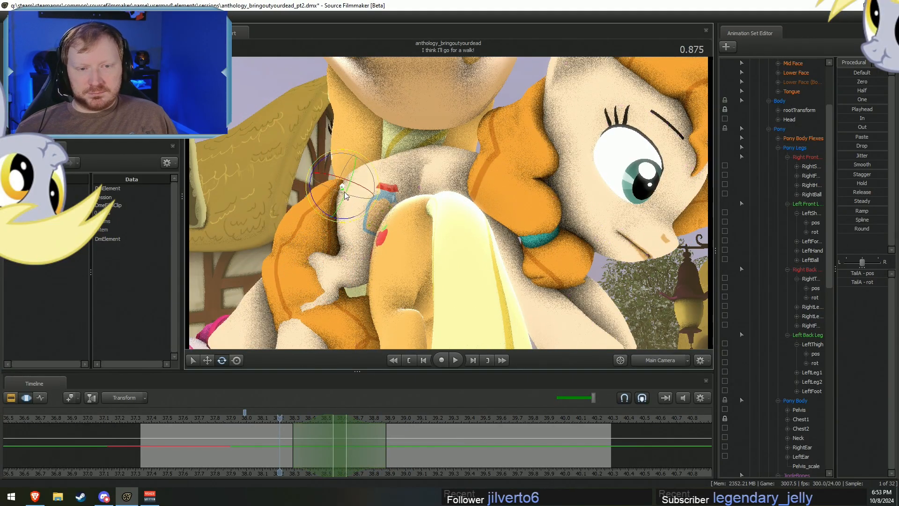
{"action": "left_click_drag", "start_coordinate": [342, 196], "coordinate": [339, 203]}
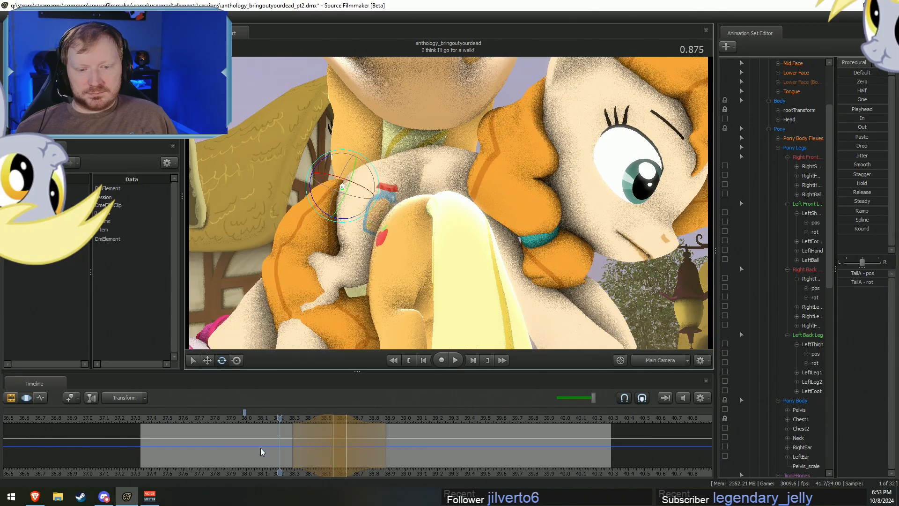
{"action": "key", "text": "F2"}
{"action": "key", "text": "space"}
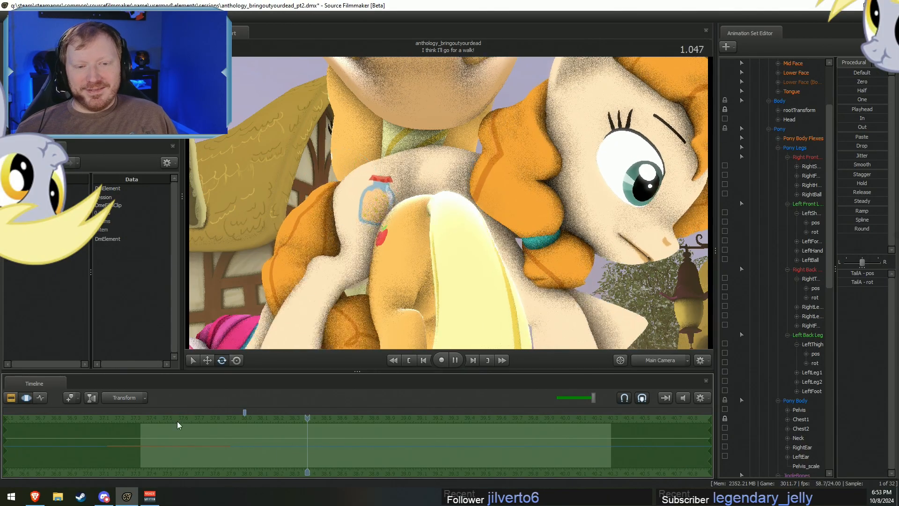
{"action": "key", "text": "F3"}
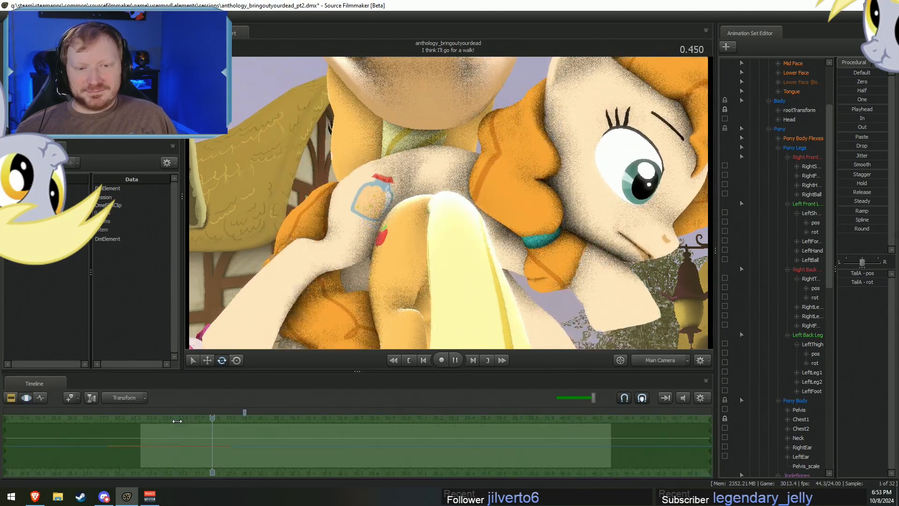
{"action": "key", "text": "space"}
Set a softened time selection centred on 1.375 and rotate RightLeg2 to swing the lower leg outward.
{"action": "left_click_drag", "start_coordinate": [229, 459], "coordinate": [327, 458]}
{"action": "left_click", "coordinate": [360, 461], "text": "shift"}
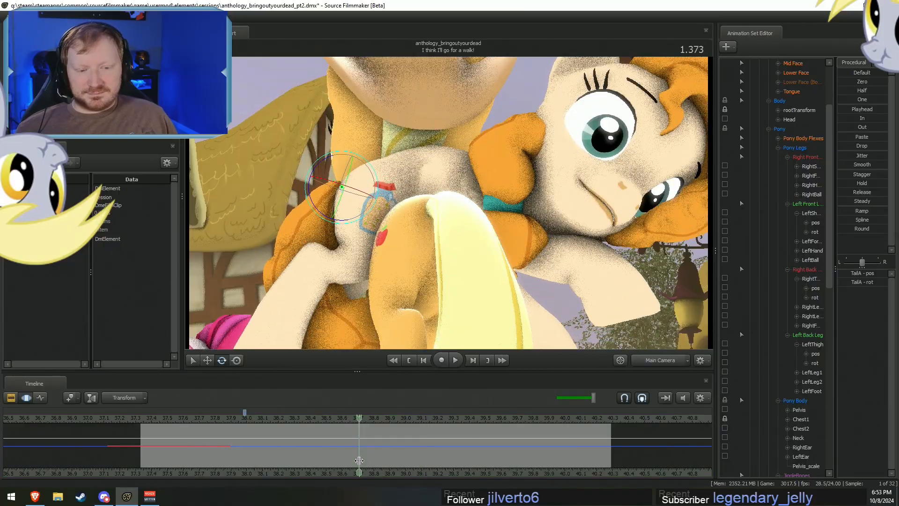
{"action": "scroll", "coordinate": [359, 461], "scroll_direction": "up", "scroll_amount": 5, "text": "shift"}
{"action": "left_click", "coordinate": [319, 255]}
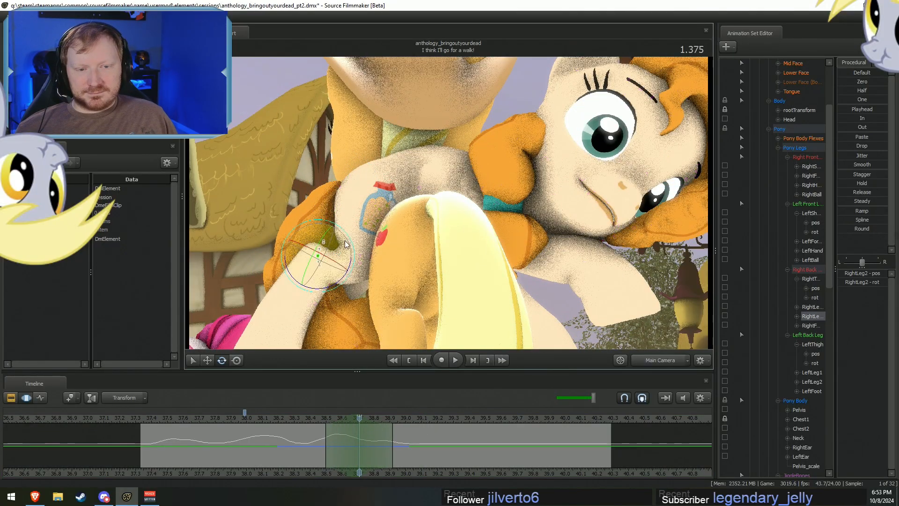
{"action": "left_click_drag", "start_coordinate": [349, 271], "coordinate": [345, 277]}
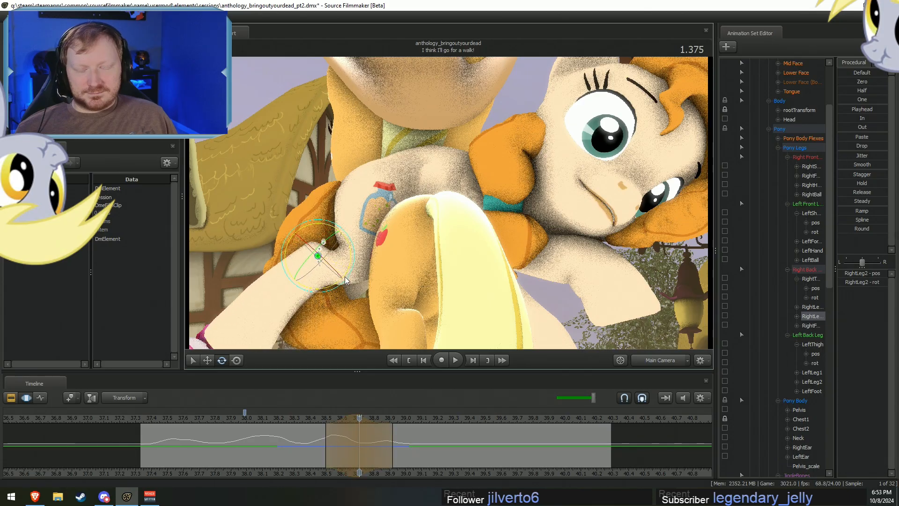
Scrub and replay the first half of the shot to review the timing of the leg kicks.
{"action": "left_click", "coordinate": [266, 422]}
{"action": "scroll", "coordinate": [321, 436], "scroll_direction": "up", "scroll_amount": 2, "text": "shift"}
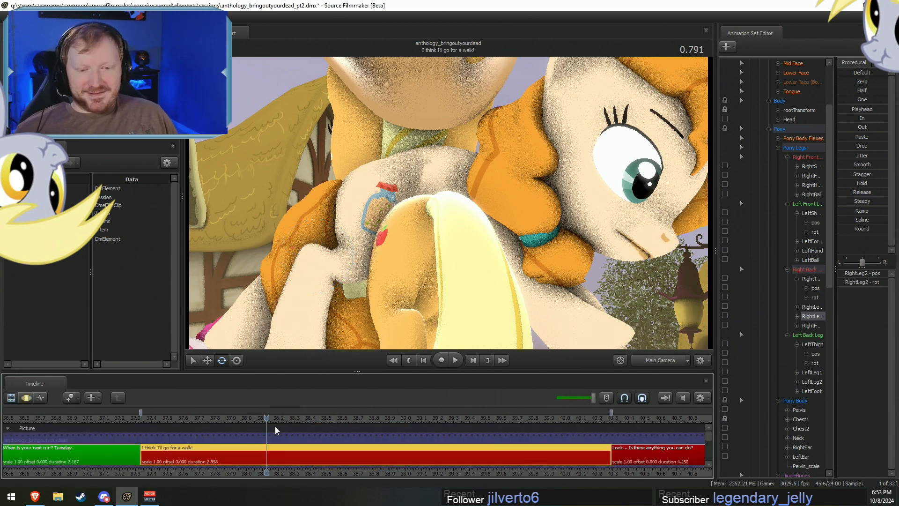
{"action": "left_click_drag", "start_coordinate": [226, 415], "coordinate": [181, 419]}
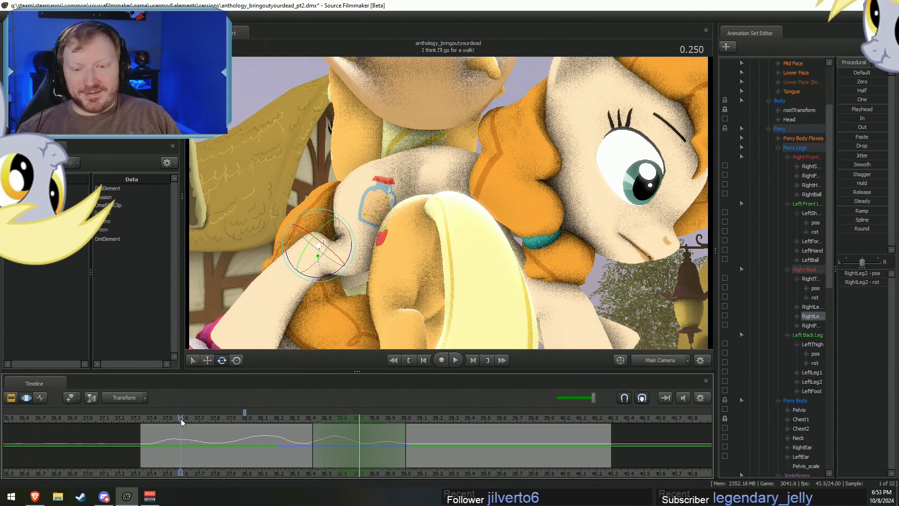
{"action": "left_click_drag", "start_coordinate": [181, 419], "coordinate": [156, 424]}
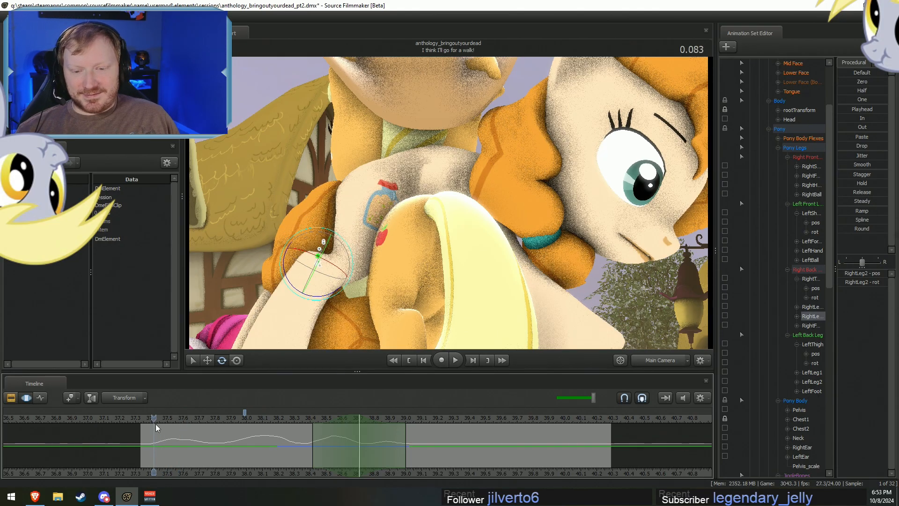
{"action": "key", "text": "space"}
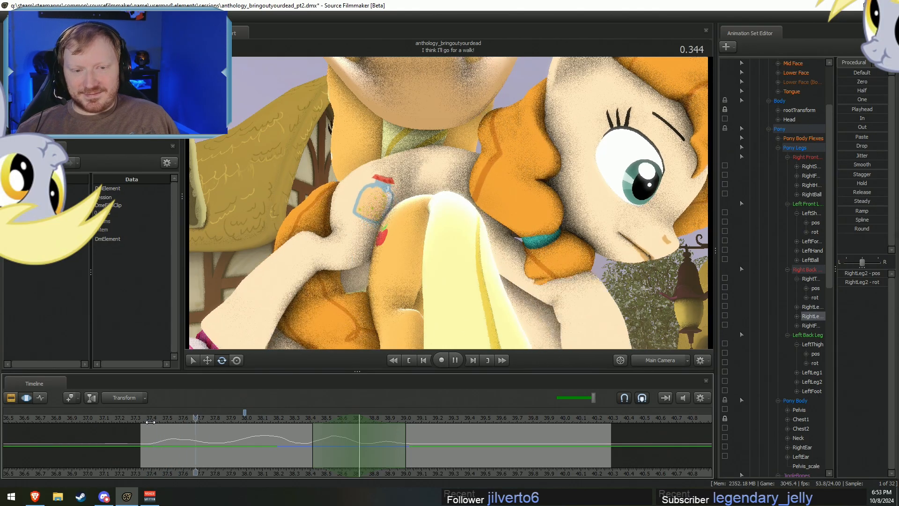
{"action": "key", "text": "space"}
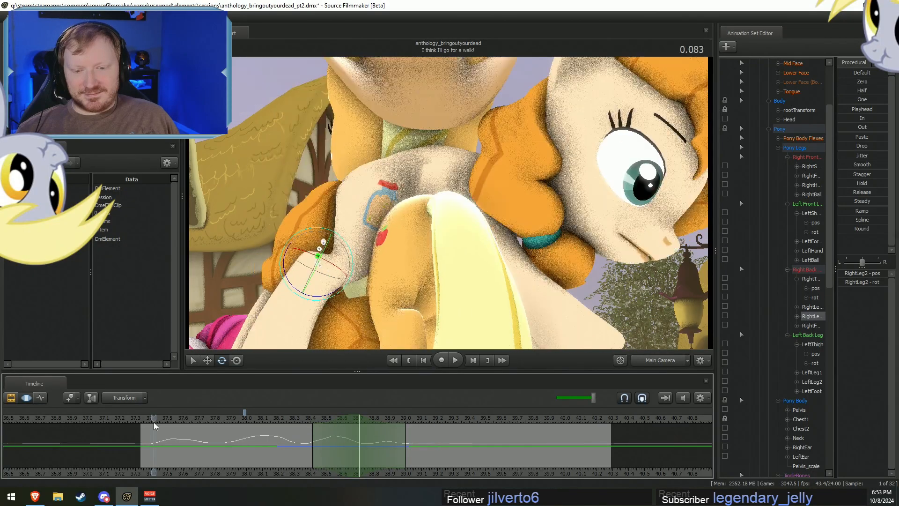
{"action": "left_click_drag", "start_coordinate": [154, 422], "coordinate": [227, 445]}
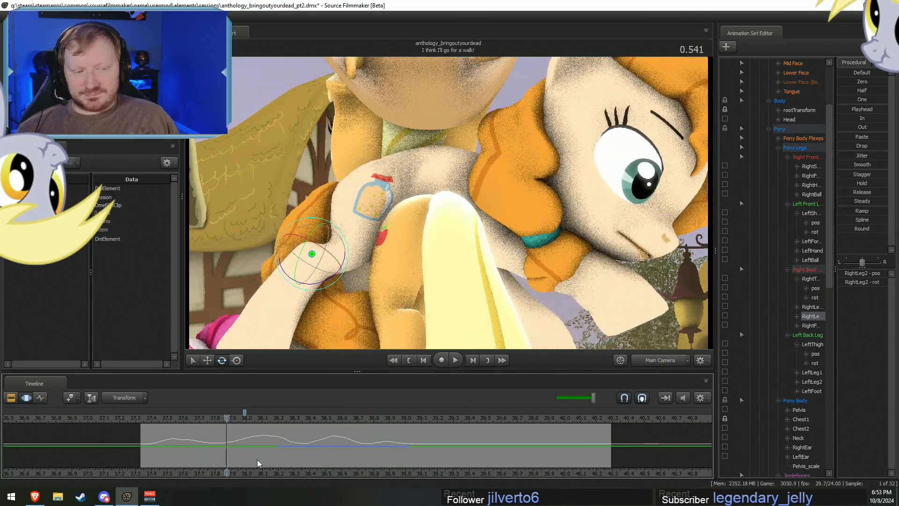
View the characters through the Work Camera and set a softened time selection centred on 0.291.
{"action": "left_click", "coordinate": [639, 361]}
{"action": "left_click_drag", "start_coordinate": [505, 253], "coordinate": [449, 206], "text": "alt"}
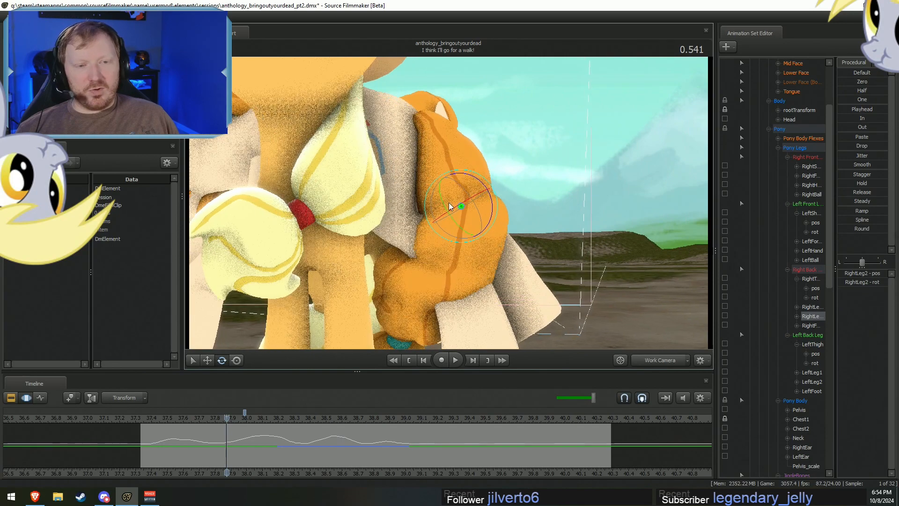
{"action": "mouse_move", "coordinate": [170, 442]}
{"action": "left_mouse_down"}
{"action": "mouse_move", "coordinate": [144, 443]}
{"action": "mouse_move", "coordinate": [187, 447]}
{"action": "left_mouse_up"}
{"action": "left_click", "coordinate": [187, 447], "text": "shift"}
{"action": "scroll", "coordinate": [187, 447], "scroll_direction": "up", "scroll_amount": 6, "text": "shift"}
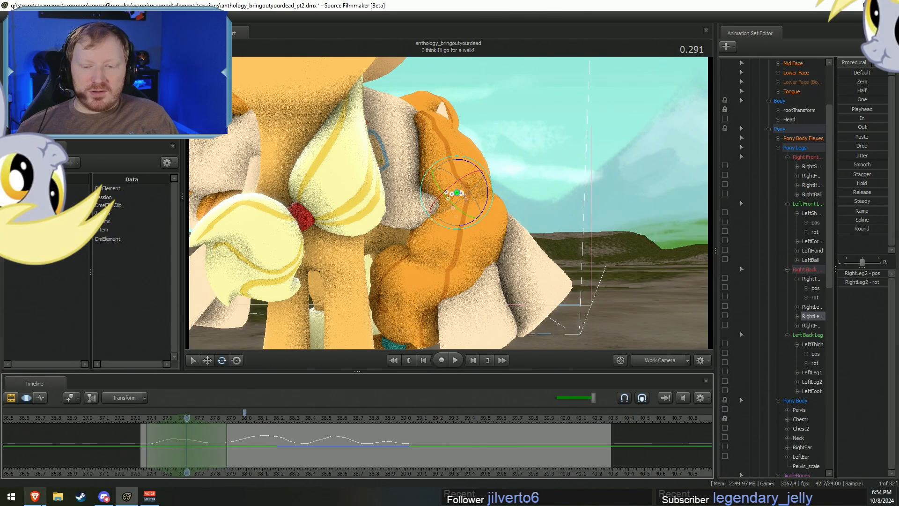
Switch to the Brave browser and search the web for "pinnochio".
{"action": "left_click", "coordinate": [34, 496]}
{"action": "left_click", "coordinate": [254, 29]}
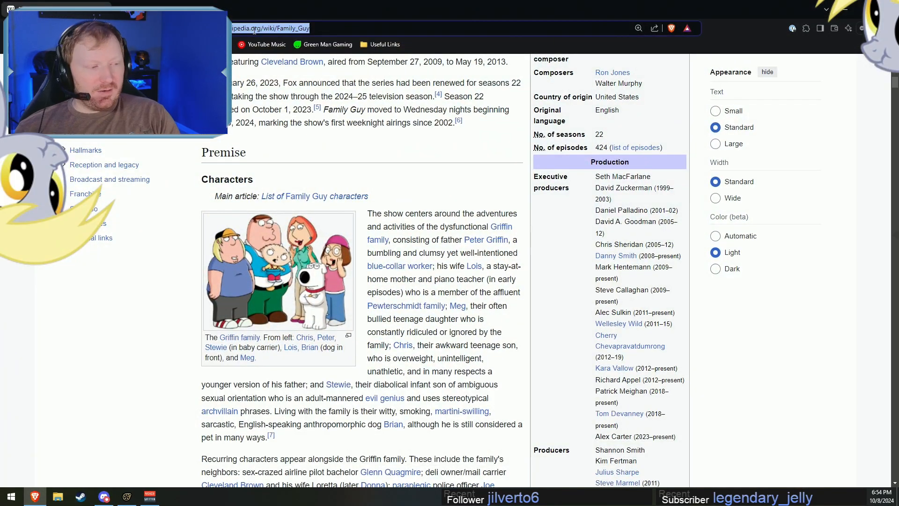
{"action": "type", "text": "pinnochi"}
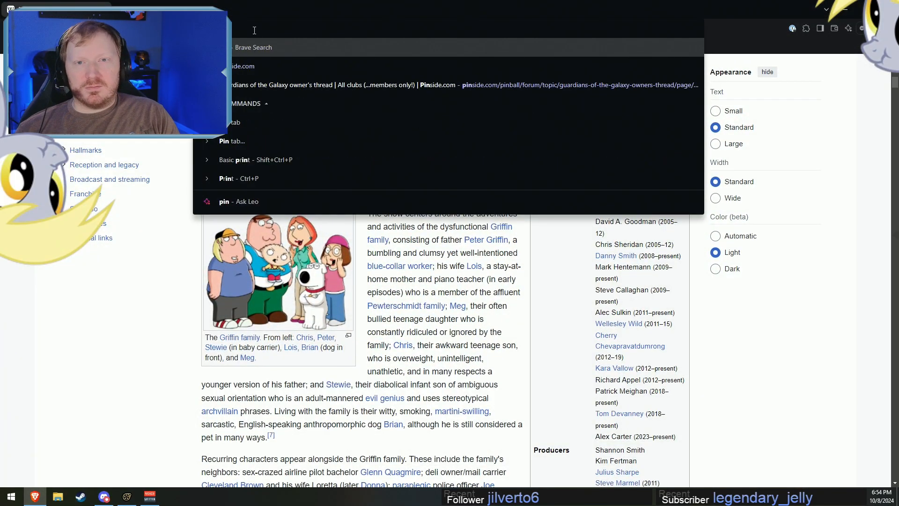
{"action": "type", "text": "o"}
{"action": "key", "text": "Return"}
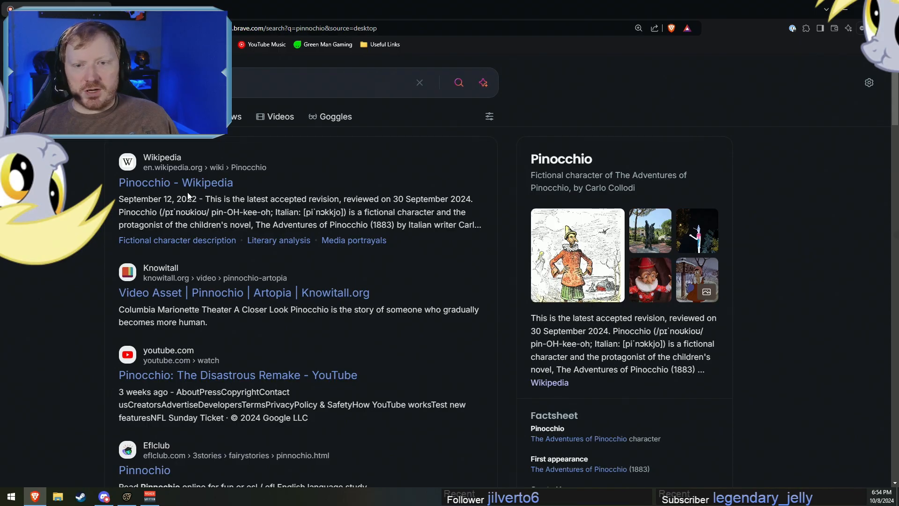
Search for "pinocchio 2023" and open the IMDb page of Guillermo del Toro's Pinocchio.
{"action": "left_click", "coordinate": [164, 83]}
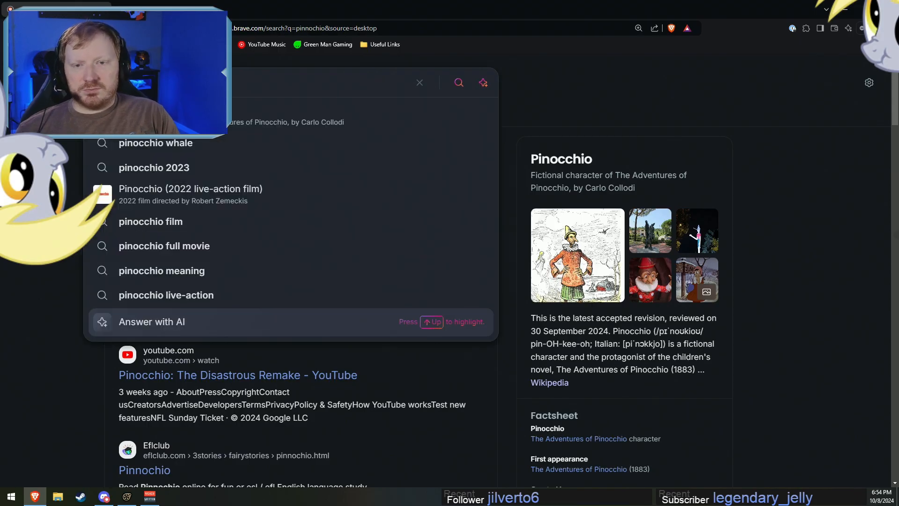
{"action": "left_click", "coordinate": [177, 171]}
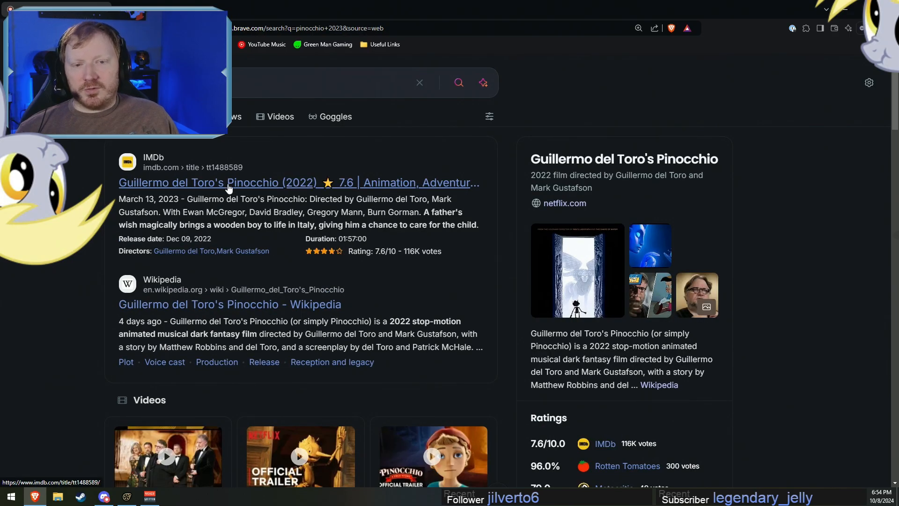
{"action": "left_click", "coordinate": [364, 188]}
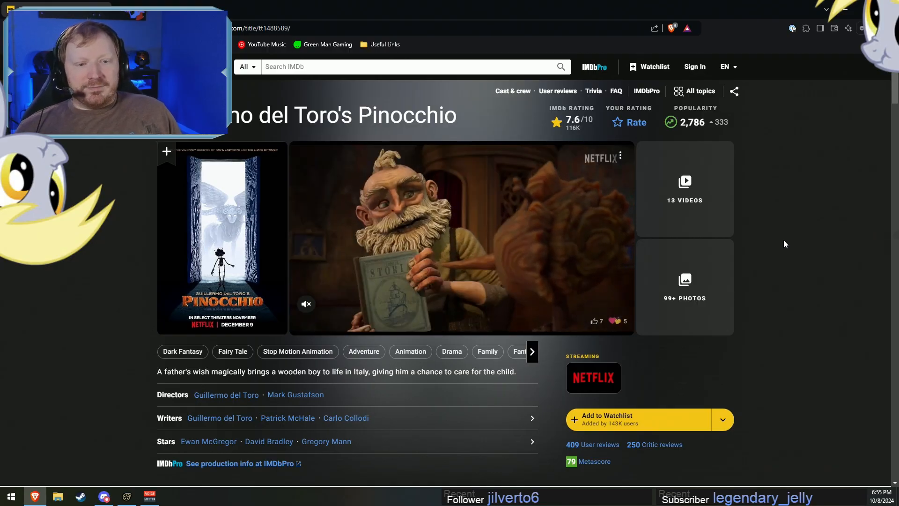
Switch back to Source Filmmaker and adjust the rotation of the carried pony's LeftLeg1 and LeftThigh at 0.291.
{"action": "key", "text": "alt+Tab"}
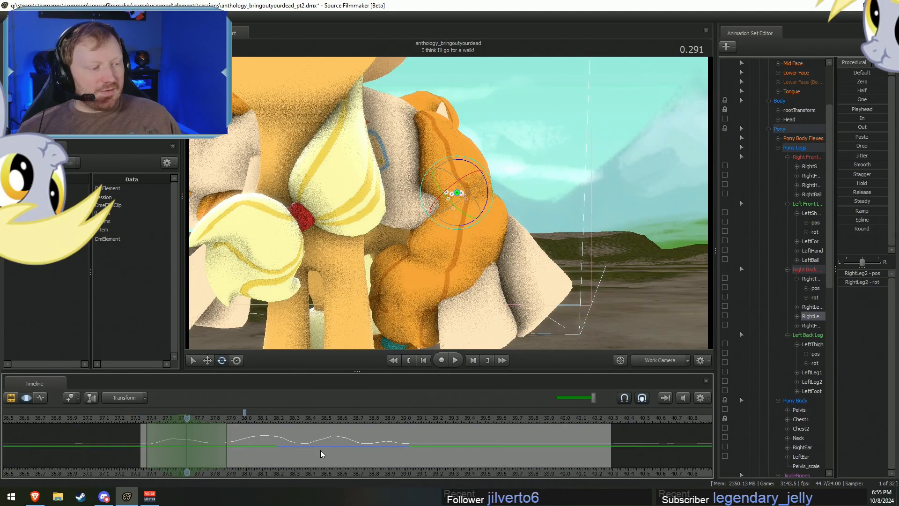
{"action": "left_click_drag", "start_coordinate": [140, 448], "coordinate": [187, 446]}
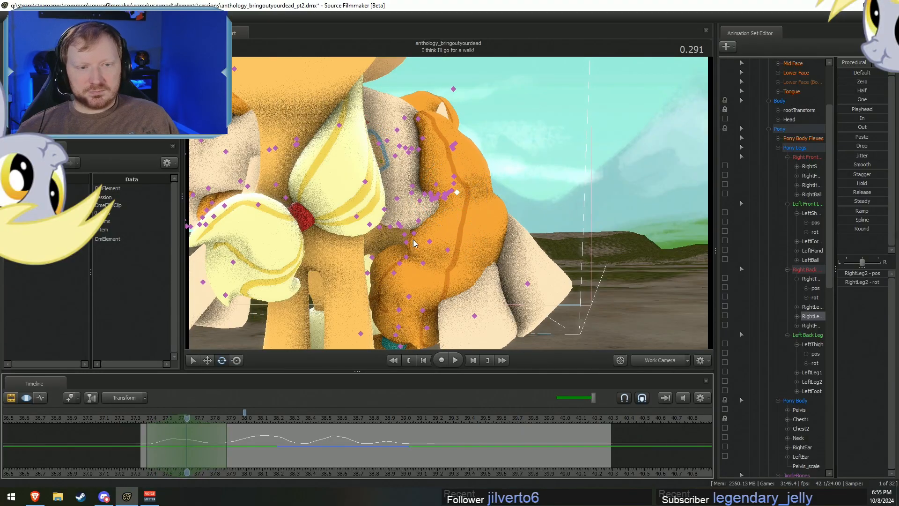
{"action": "left_click", "coordinate": [398, 199]}
{"action": "left_click_drag", "start_coordinate": [396, 198], "coordinate": [440, 164]}
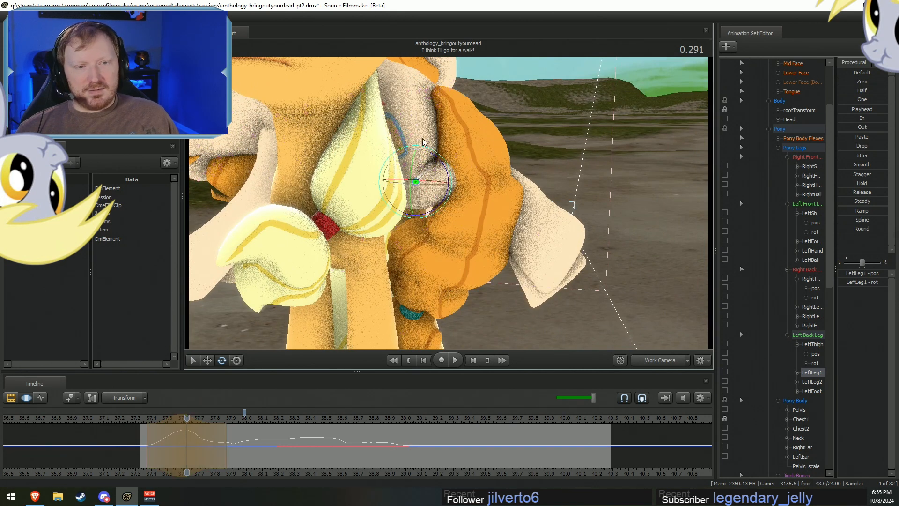
{"action": "mouse_move", "coordinate": [408, 131]}
{"action": "left_mouse_down"}
{"action": "mouse_move", "coordinate": [407, 139]}
{"action": "mouse_move", "coordinate": [424, 131]}
{"action": "left_mouse_up"}
{"action": "left_click", "coordinate": [818, 345]}
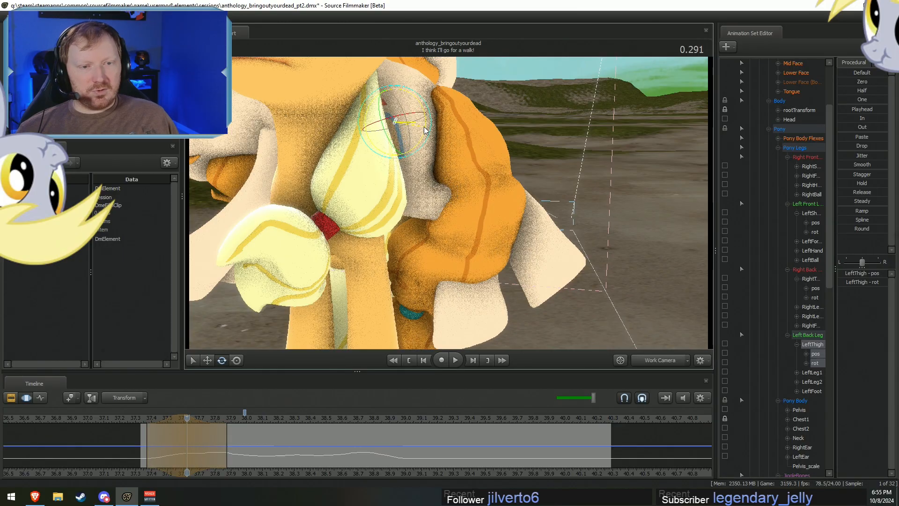
Bend the left back leg's lower joints at 0.291 by rotating LeftLeg1 and LeftLeg2.
{"action": "left_click", "coordinate": [821, 373]}
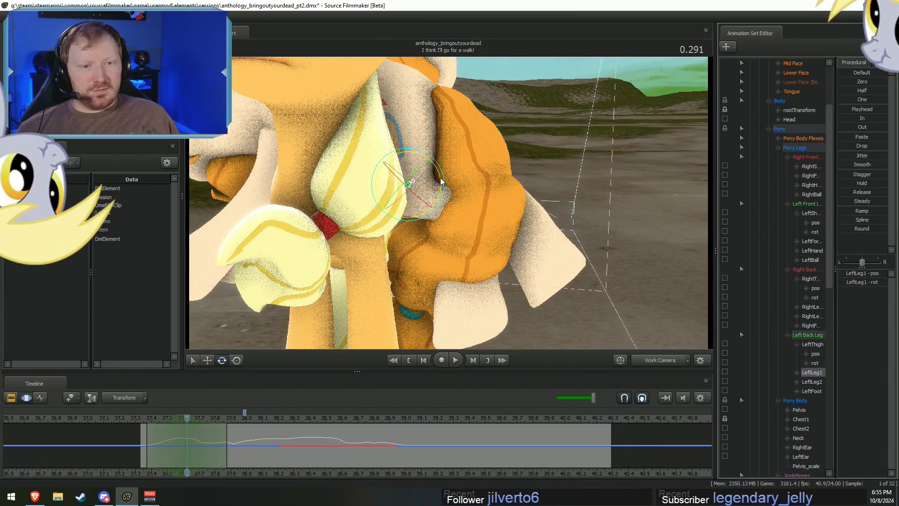
{"action": "left_click_drag", "start_coordinate": [441, 180], "coordinate": [433, 159]}
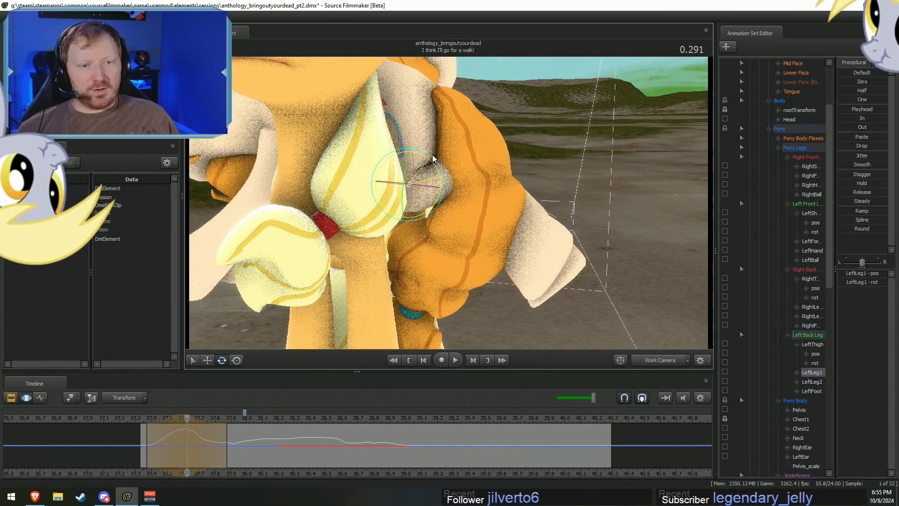
{"action": "left_click", "coordinate": [802, 381]}
{"action": "left_click_drag", "start_coordinate": [449, 126], "coordinate": [461, 137]}
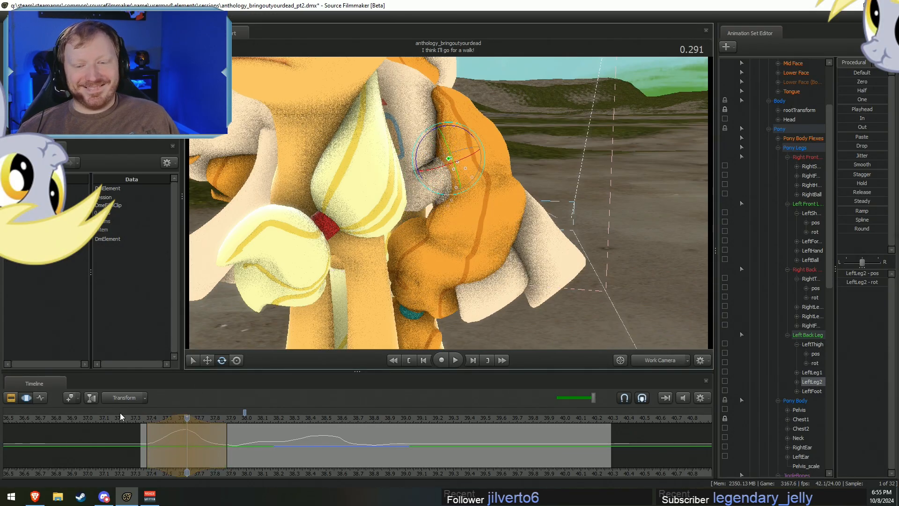
Replay the shot from its start to check the motion of the left back leg's first kick.
{"action": "left_click", "coordinate": [143, 421]}
{"action": "key", "text": "space"}
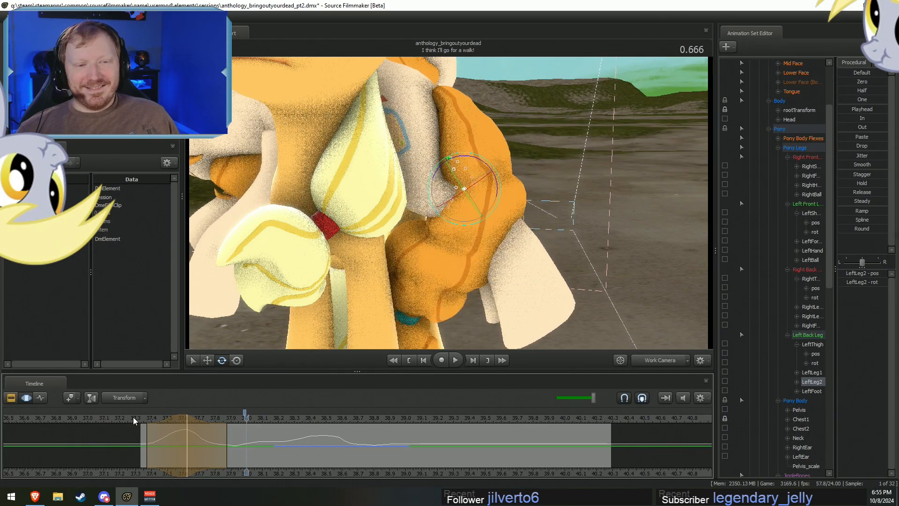
{"action": "left_click", "coordinate": [144, 420]}
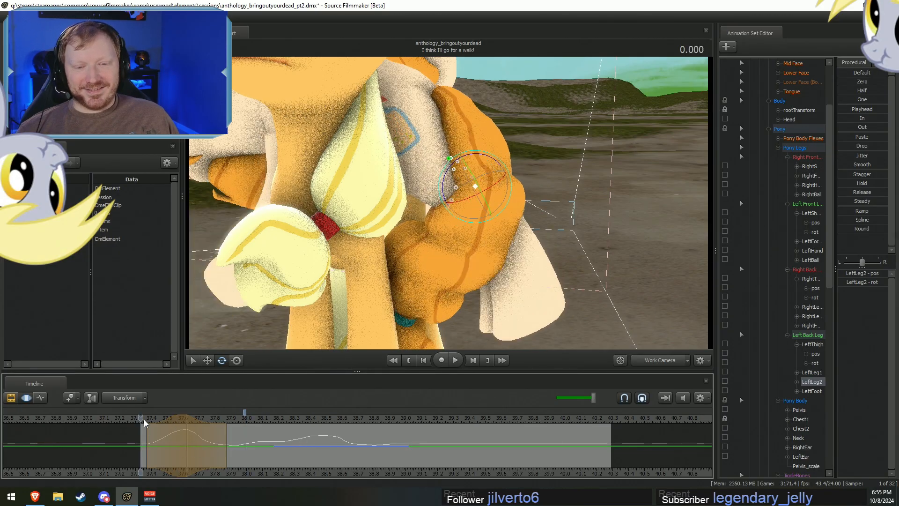
{"action": "left_click", "coordinate": [143, 422]}
{"action": "key", "text": "space"}
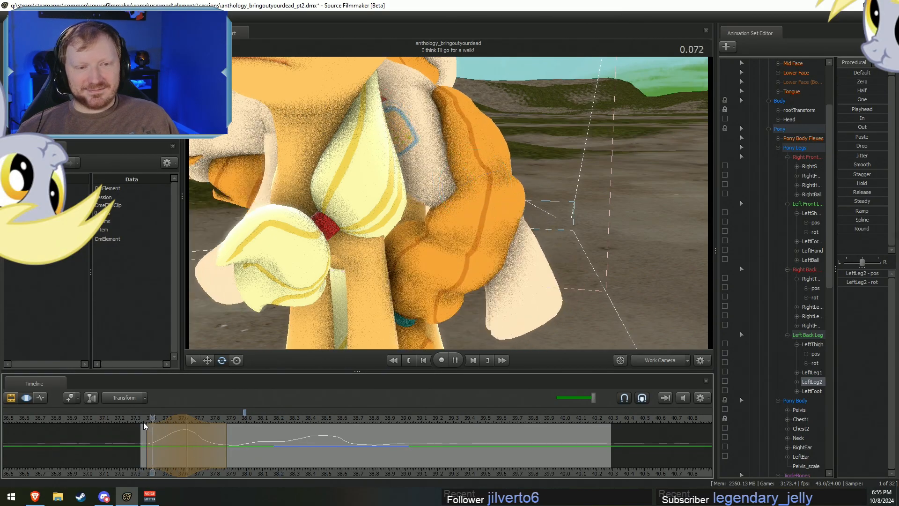
{"action": "key", "text": "space"}
Centre the time selection on 0.458 and adjust the rotation of LeftLeg2 there.
{"action": "left_click_drag", "start_coordinate": [194, 449], "coordinate": [212, 454]}
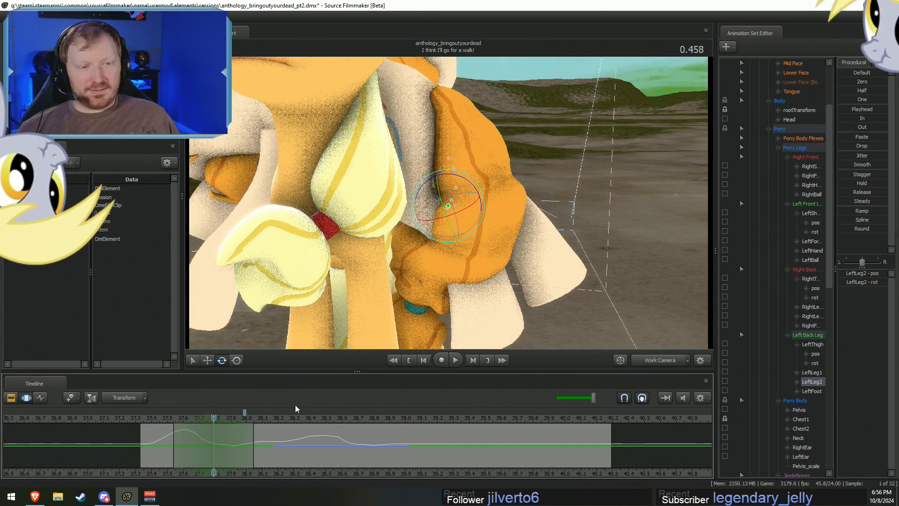
{"action": "left_click_drag", "start_coordinate": [469, 187], "coordinate": [477, 188]}
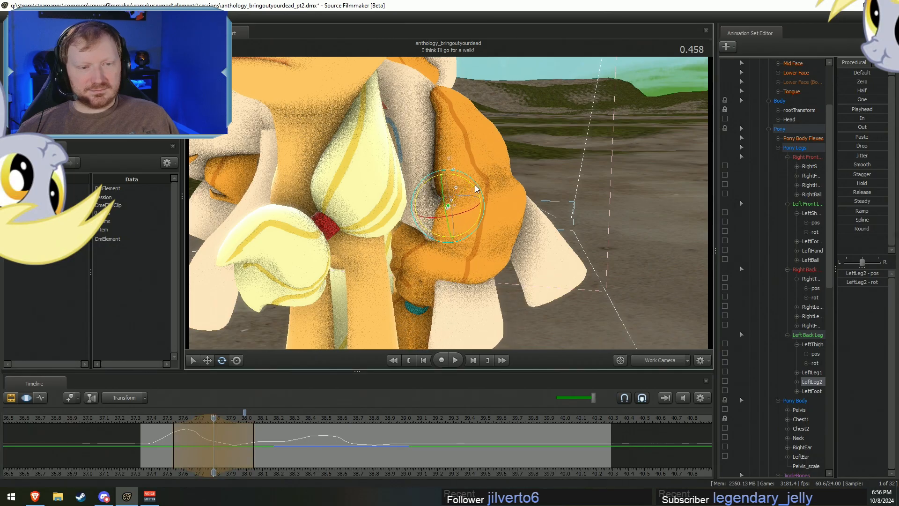
Pose a second left-leg kick at 1.125 by widening the time selection's hold and rotating LeftThigh, LeftLeg1 and LeftLeg2.
{"action": "left_click_drag", "start_coordinate": [183, 427], "coordinate": [335, 442]}
{"action": "scroll", "coordinate": [335, 441], "scroll_direction": "up", "scroll_amount": 3, "text": "shift"}
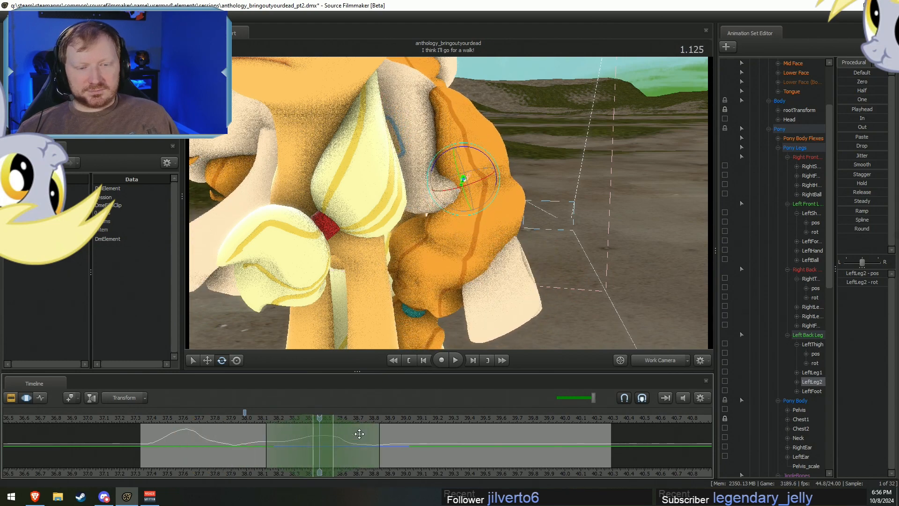
{"action": "key", "text": "ctrl"}
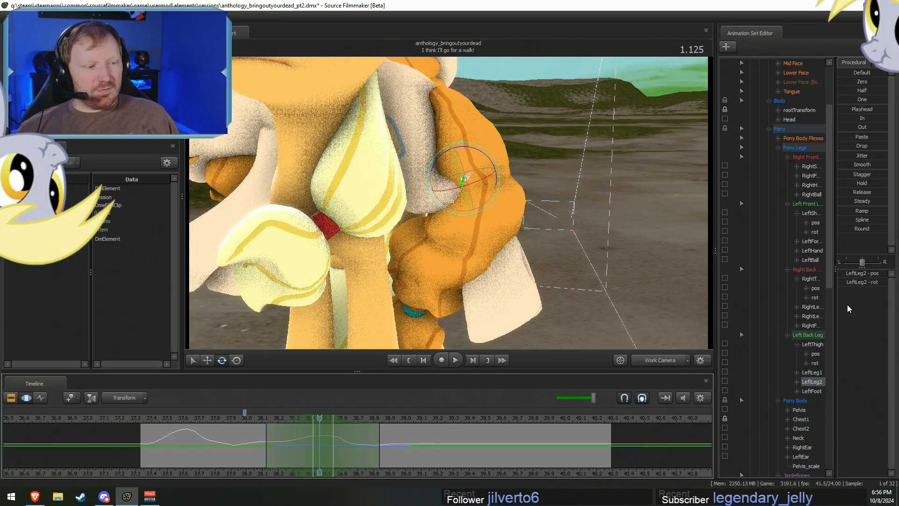
{"action": "left_click", "coordinate": [811, 343]}
{"action": "left_click_drag", "start_coordinate": [424, 131], "coordinate": [427, 134]}
{"action": "left_click", "coordinate": [812, 373]}
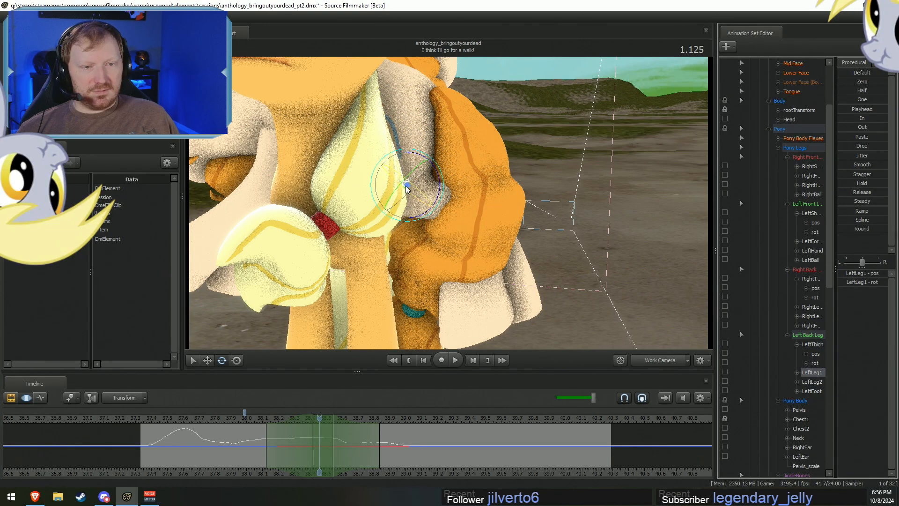
{"action": "left_click_drag", "start_coordinate": [439, 181], "coordinate": [434, 169]}
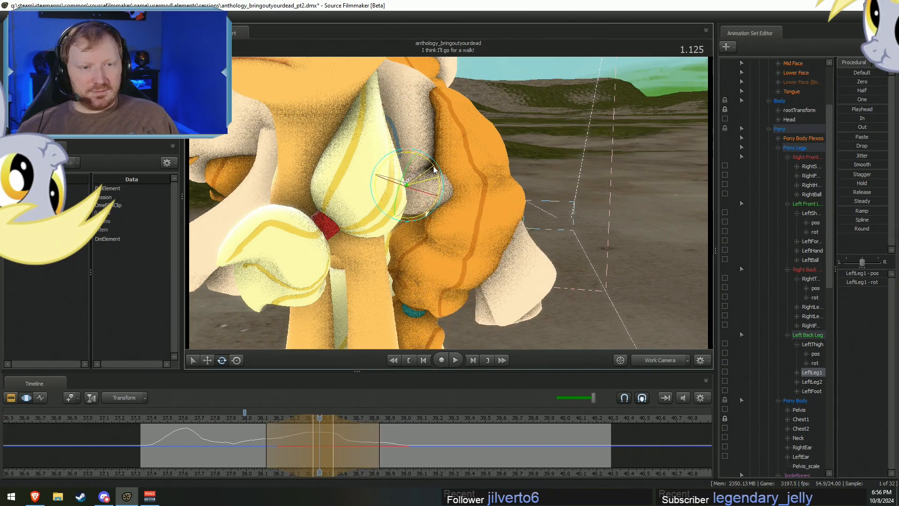
{"action": "left_click", "coordinate": [812, 382]}
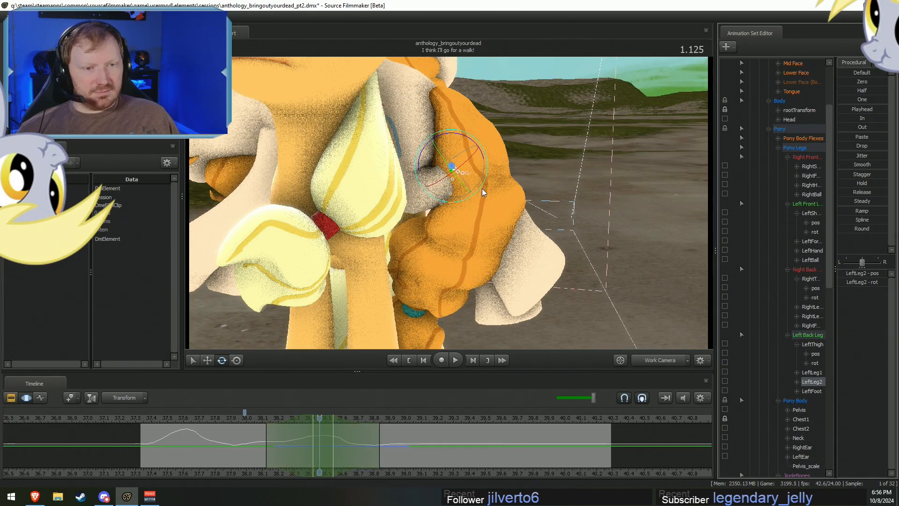
{"action": "left_click_drag", "start_coordinate": [468, 142], "coordinate": [474, 142]}
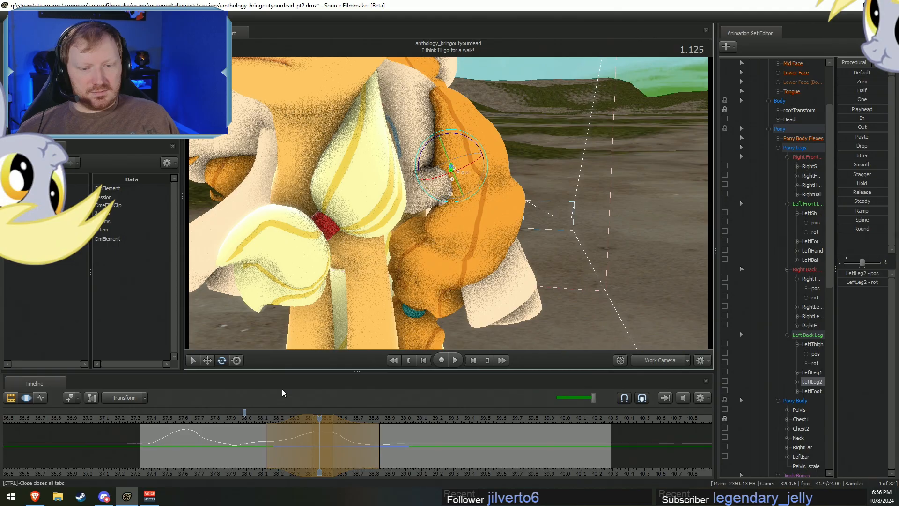
Replay the leg kicks, switching to the Main Camera, to review their timing in the framed shot.
{"action": "left_click", "coordinate": [214, 418]}
{"action": "key", "text": "space"}
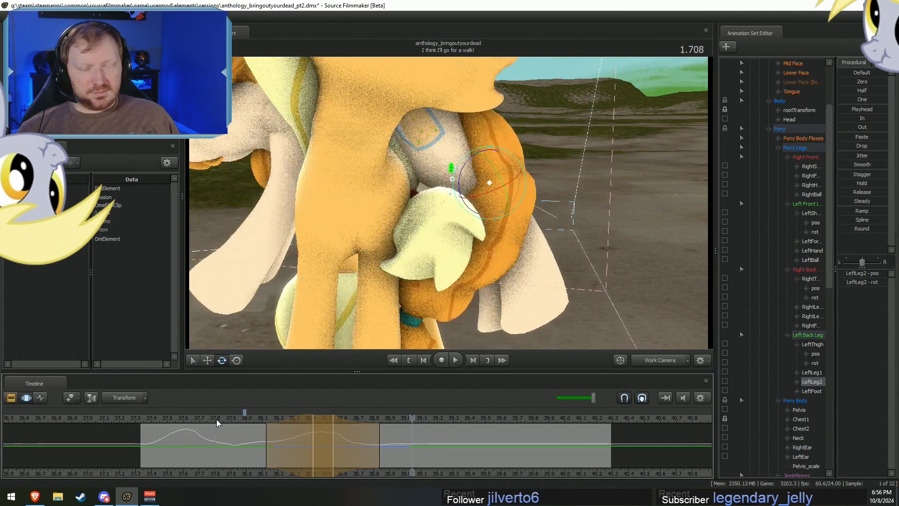
{"action": "key", "text": "space"}
{"action": "left_click", "coordinate": [645, 361]}
{"action": "key", "text": "space"}
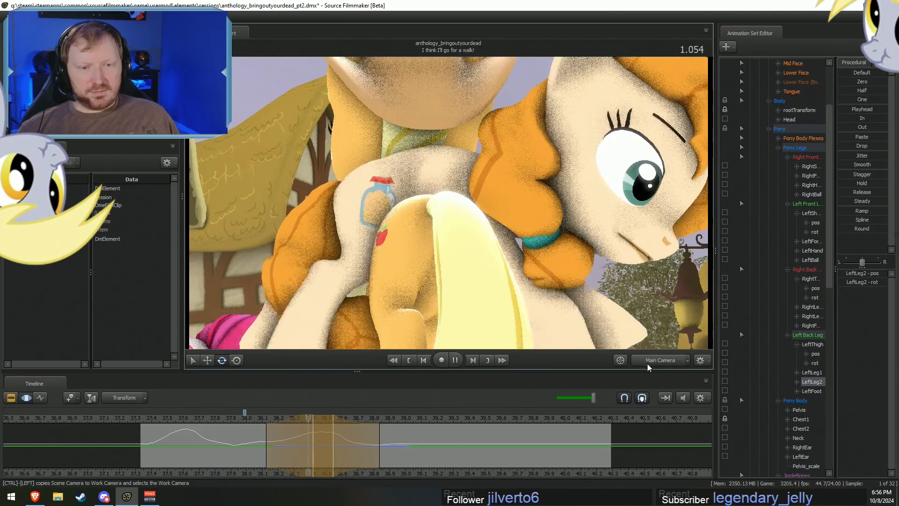
{"action": "left_click", "coordinate": [151, 418]}
{"action": "key", "text": "space"}
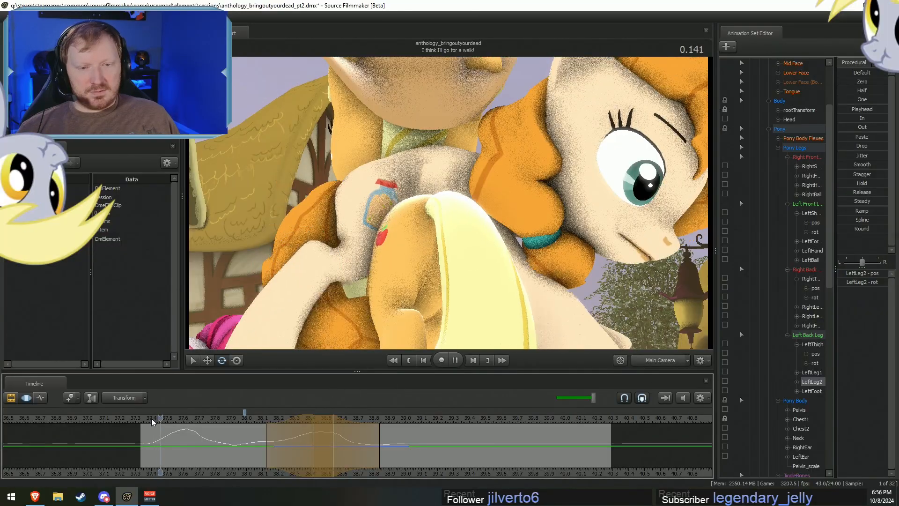
{"action": "key", "text": "space"}
{"action": "left_click", "coordinate": [151, 417]}
{"action": "key", "text": "space"}
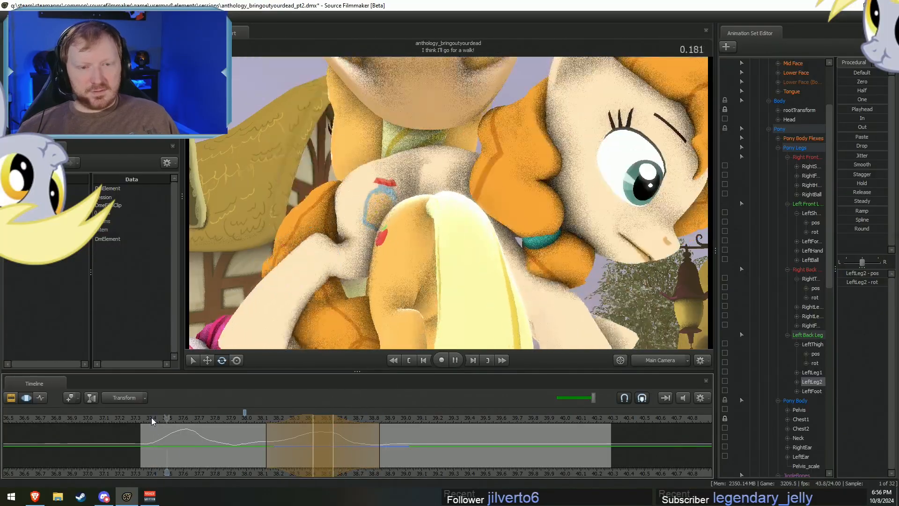
{"action": "key", "text": "space"}
Set a softened time selection centred on 0.291, move the RightThigh slightly upward and play back the change.
{"action": "key", "text": "shift"}
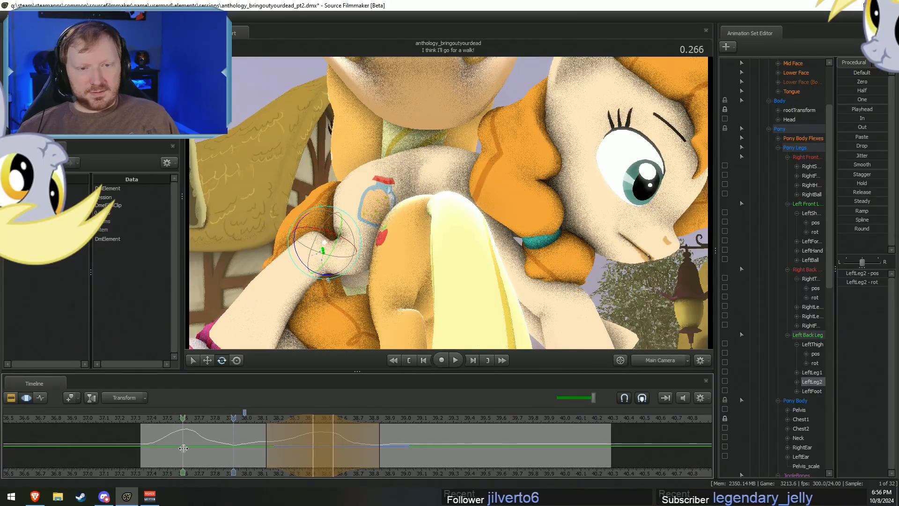
{"action": "left_click", "coordinate": [184, 447]}
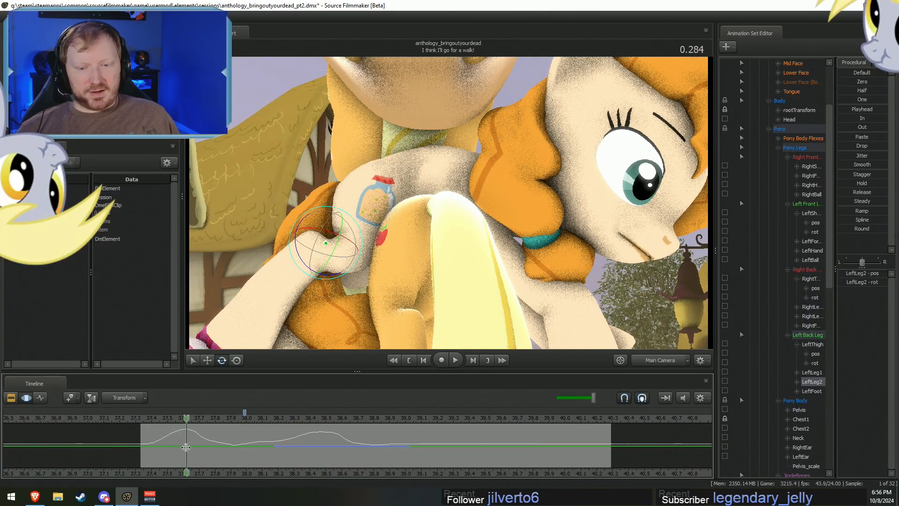
{"action": "left_click_drag", "start_coordinate": [228, 449], "coordinate": [235, 445]}
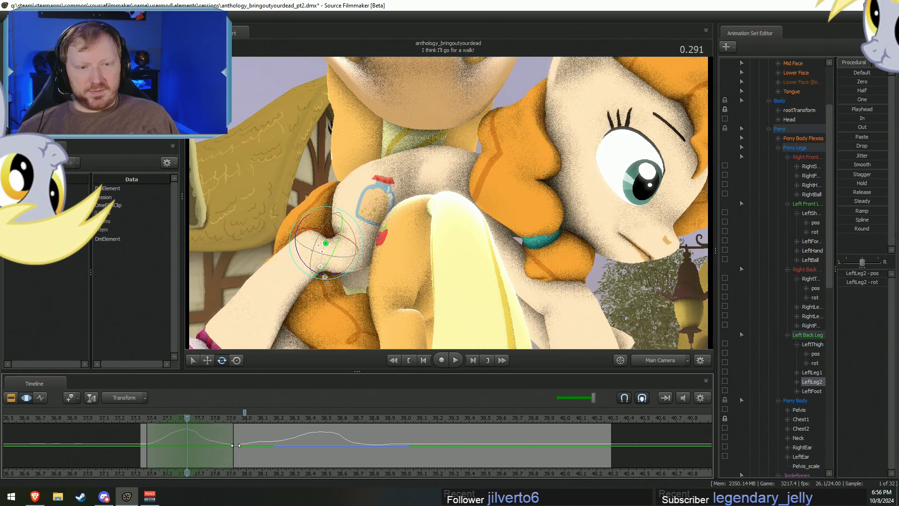
{"action": "left_click", "coordinate": [370, 202]}
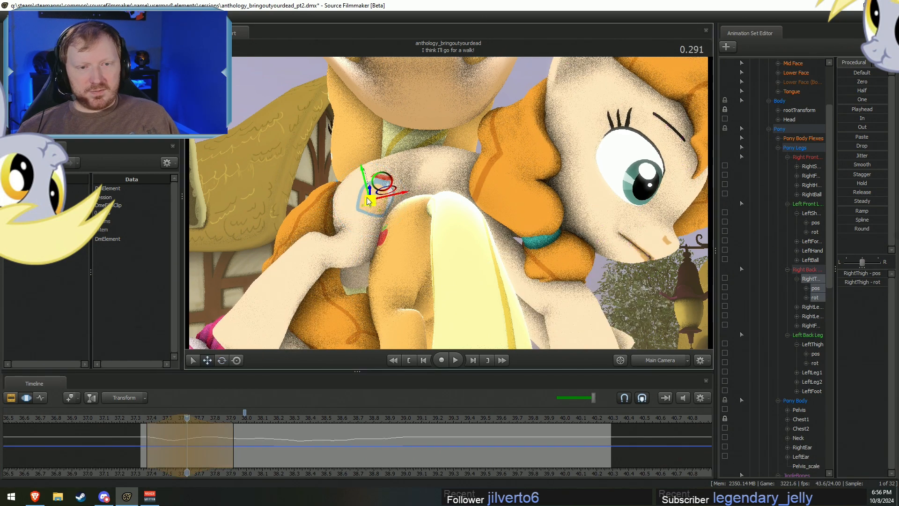
{"action": "left_click_drag", "start_coordinate": [380, 184], "coordinate": [383, 181]}
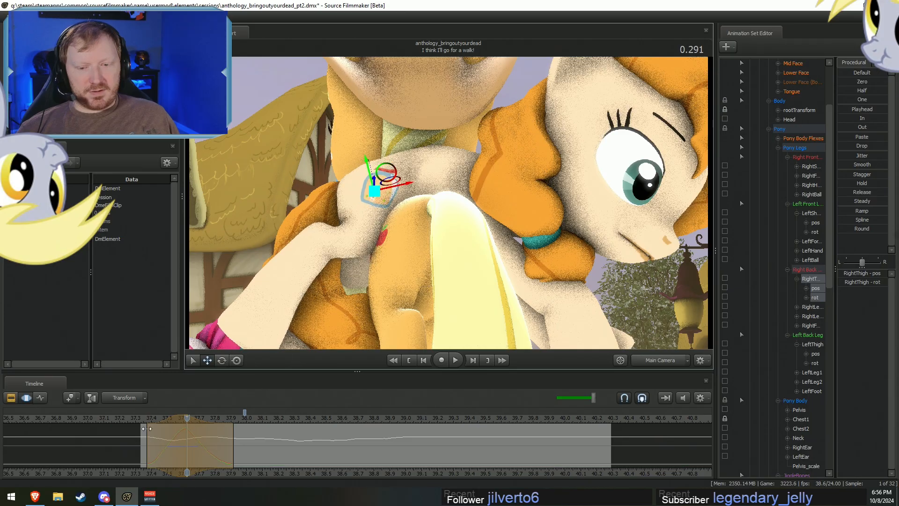
{"action": "key", "text": "space"}
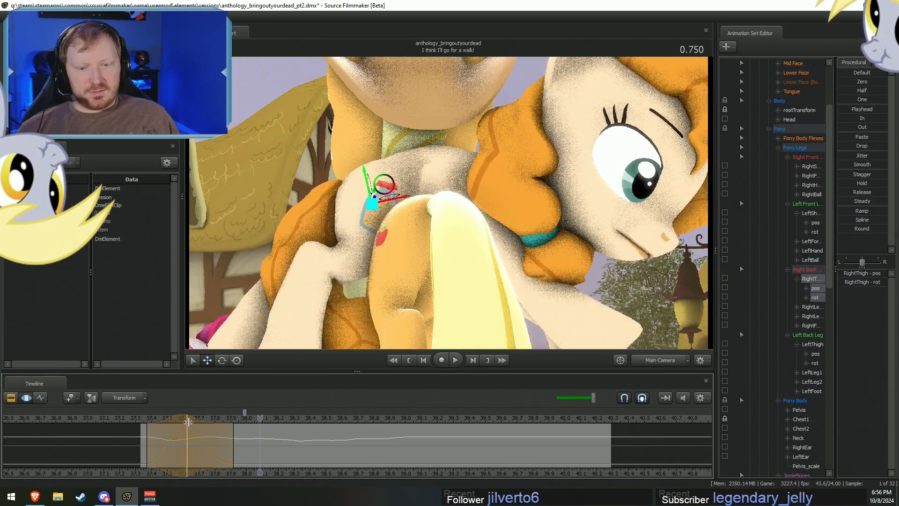
View the ponies through the Work Camera, select the Pelvis and set a softened time selection centred on 0.416.
{"action": "left_click_drag", "start_coordinate": [181, 418], "coordinate": [194, 417]}
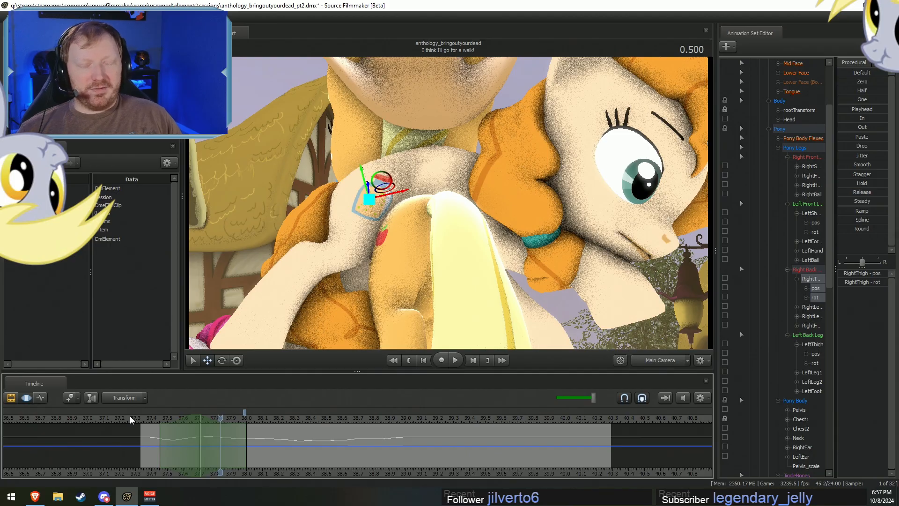
{"action": "key", "text": "shift"}
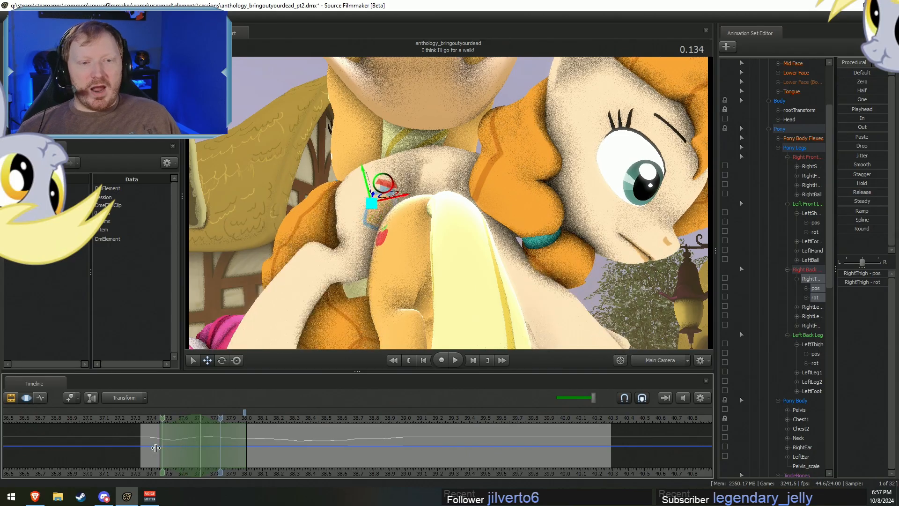
{"action": "left_click", "coordinate": [160, 448], "text": "shift"}
{"action": "left_click", "coordinate": [652, 364], "text": "ctrl"}
{"action": "mouse_move", "coordinate": [492, 224]}
{"action": "left_mouse_down", "text": "alt"}
{"action": "mouse_move", "coordinate": [520, 229]}
{"action": "mouse_move", "coordinate": [492, 223]}
{"action": "left_mouse_up", "text": "alt"}
{"action": "left_click", "coordinate": [799, 410]}
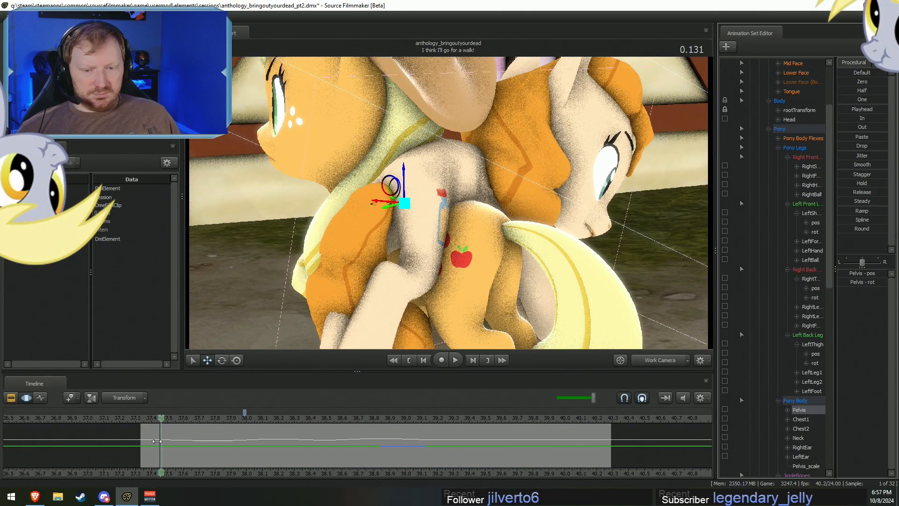
{"action": "left_click", "coordinate": [180, 456]}
{"action": "left_click_drag", "start_coordinate": [181, 457], "coordinate": [270, 452]}
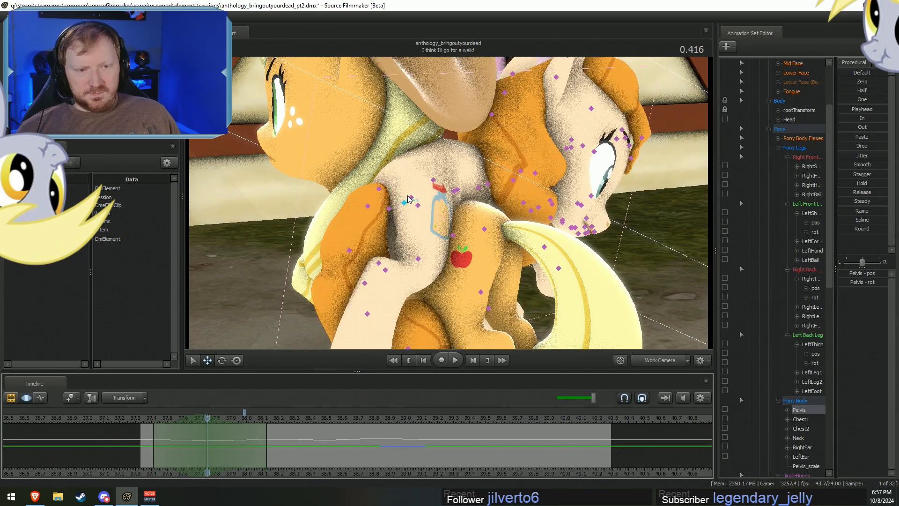
Rotate and shift the Pelvis at 0.416 to add hip motion to the kick, and play it back.
{"action": "left_click_drag", "start_coordinate": [418, 188], "coordinate": [415, 186]}
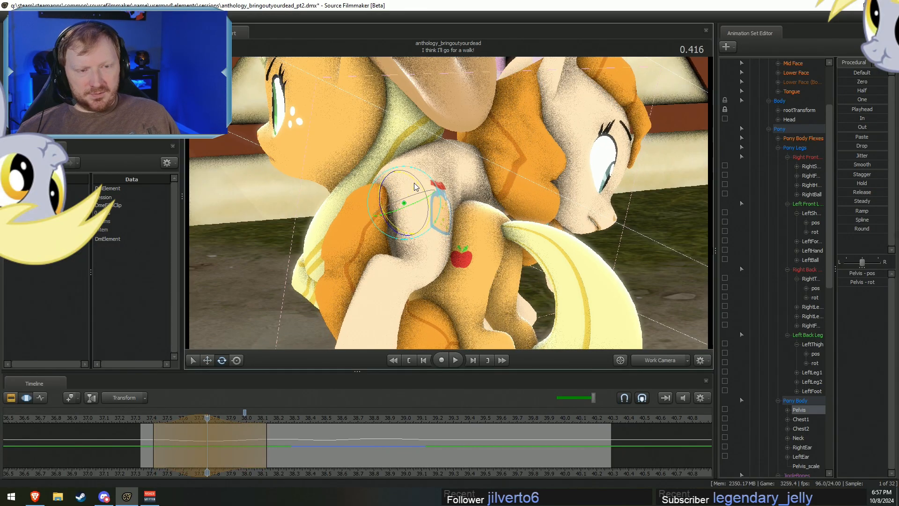
{"action": "right_click_drag", "start_coordinate": [462, 204], "coordinate": [444, 206]}
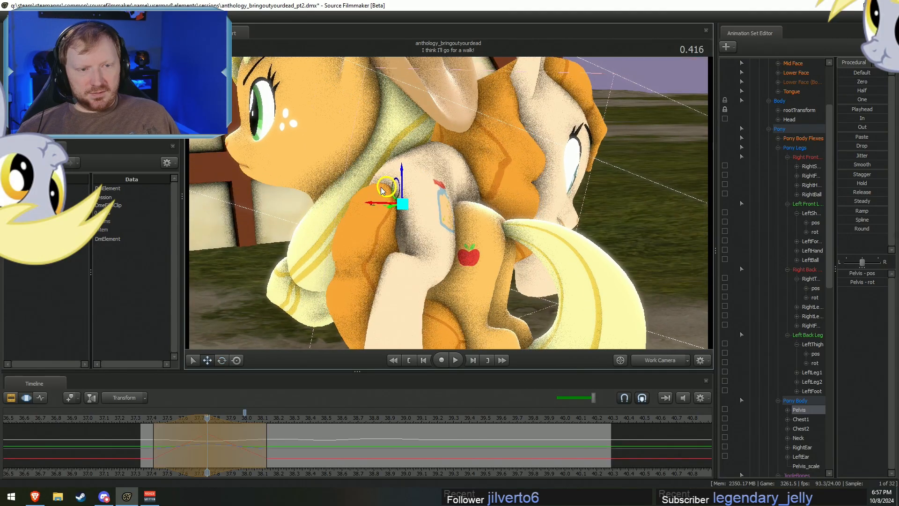
{"action": "left_click_drag", "start_coordinate": [381, 189], "coordinate": [380, 191]}
{"action": "left_click", "coordinate": [147, 418]}
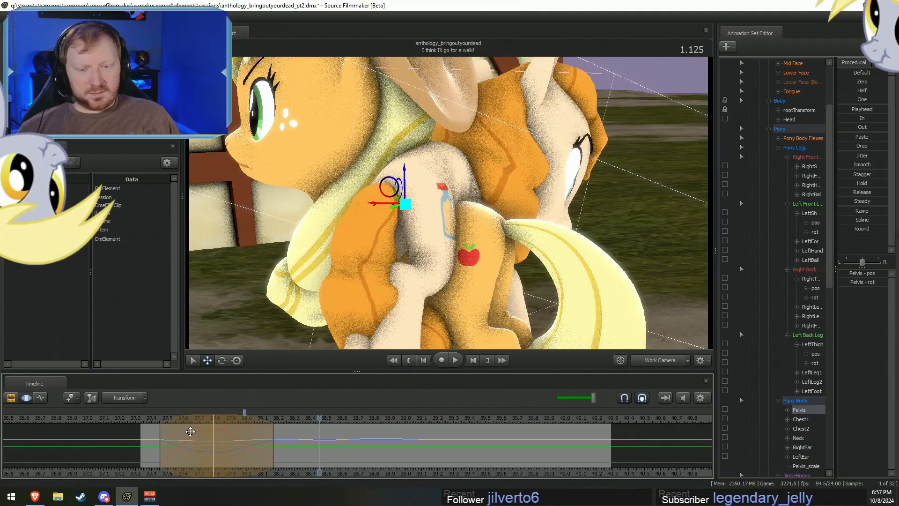
Set a softened time selection centred on 0.875, rotate and shift the Pelvis there, and play back the hip motion.
{"action": "left_click_drag", "start_coordinate": [273, 442], "coordinate": [295, 439]}
{"action": "key", "text": "shift"}
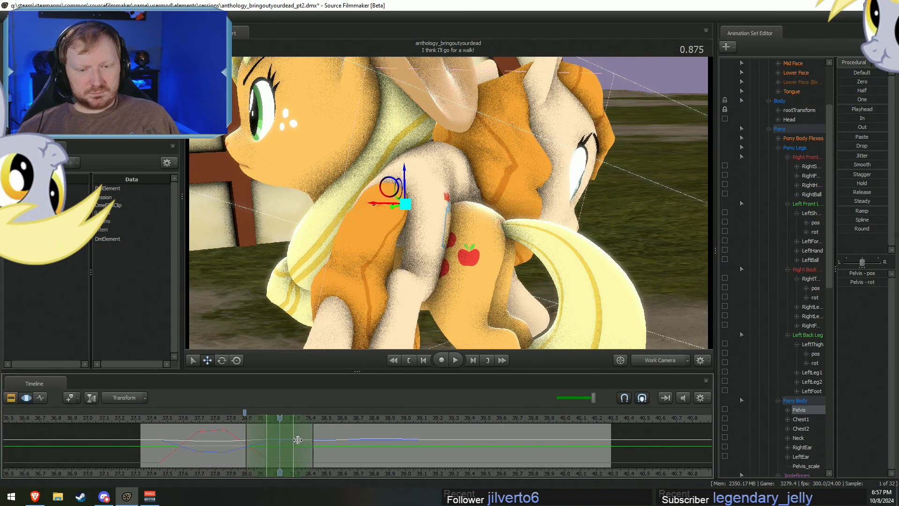
{"action": "left_click_drag", "start_coordinate": [427, 184], "coordinate": [427, 184]}
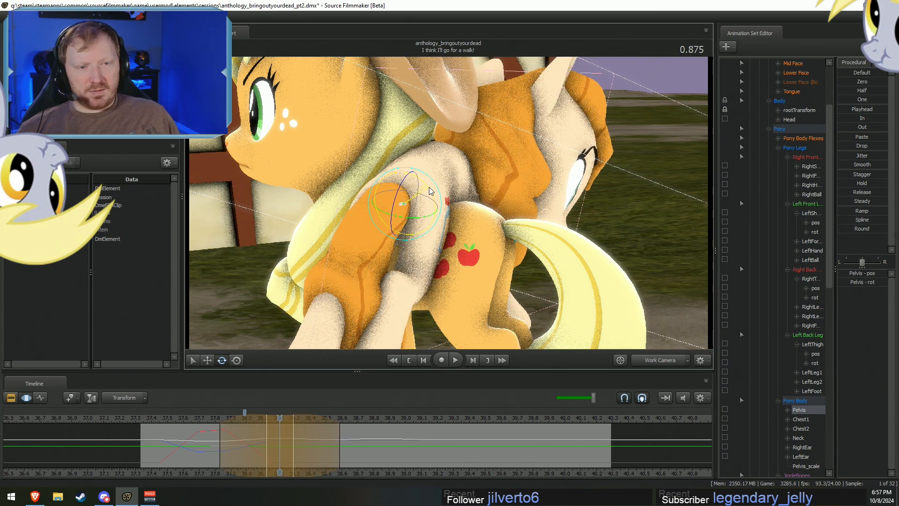
{"action": "left_click_drag", "start_coordinate": [386, 190], "coordinate": [392, 190]}
{"action": "left_click", "coordinate": [162, 418]}
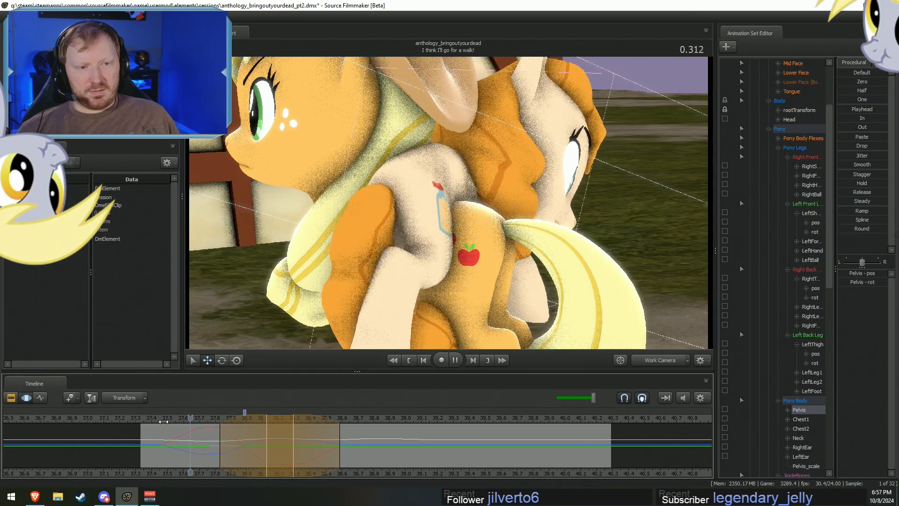
{"action": "key", "text": "space"}
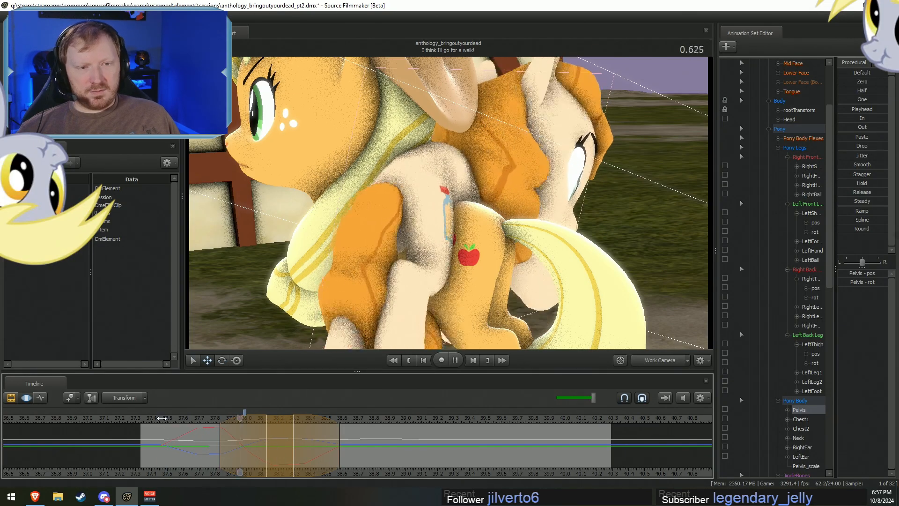
{"action": "key", "text": "space"}
Set a softened time selection centred on 1.208, rotate and shift the Pelvis slightly, and play back the result.
{"action": "key", "text": "shift"}
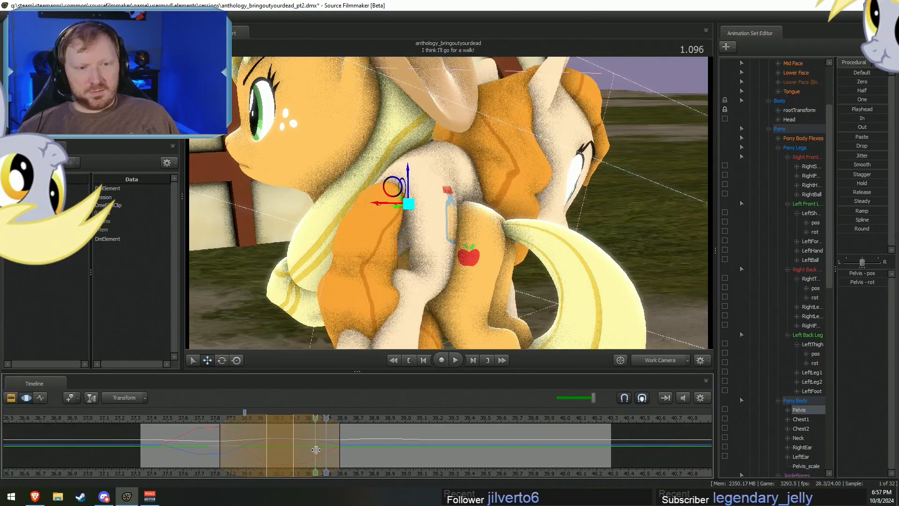
{"action": "scroll", "coordinate": [323, 449], "scroll_direction": "down", "scroll_amount": 1}
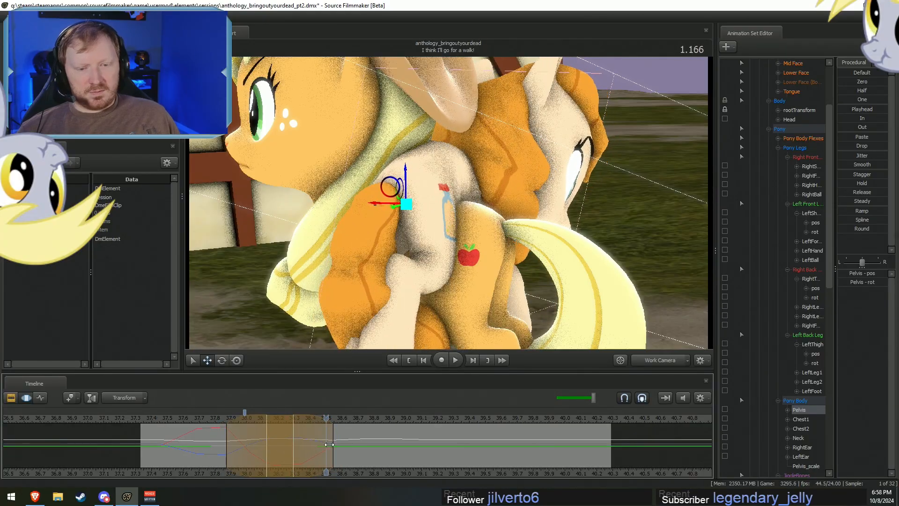
{"action": "mouse_move", "coordinate": [329, 444]}
{"action": "left_mouse_down"}
{"action": "mouse_move", "coordinate": [315, 454]}
{"action": "mouse_move", "coordinate": [365, 450]}
{"action": "mouse_move", "coordinate": [337, 452]}
{"action": "mouse_move", "coordinate": [347, 452]}
{"action": "left_mouse_up"}
{"action": "key", "text": "e"}
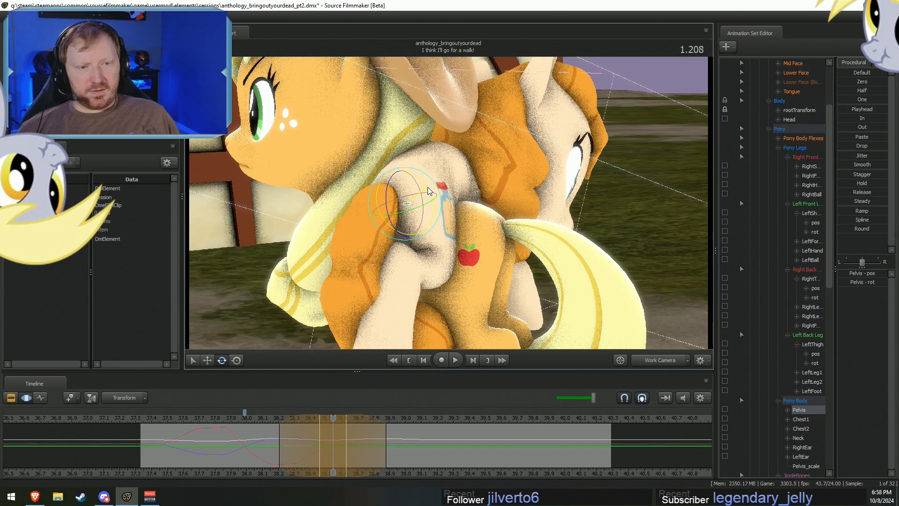
{"action": "left_click_drag", "start_coordinate": [428, 187], "coordinate": [426, 187]}
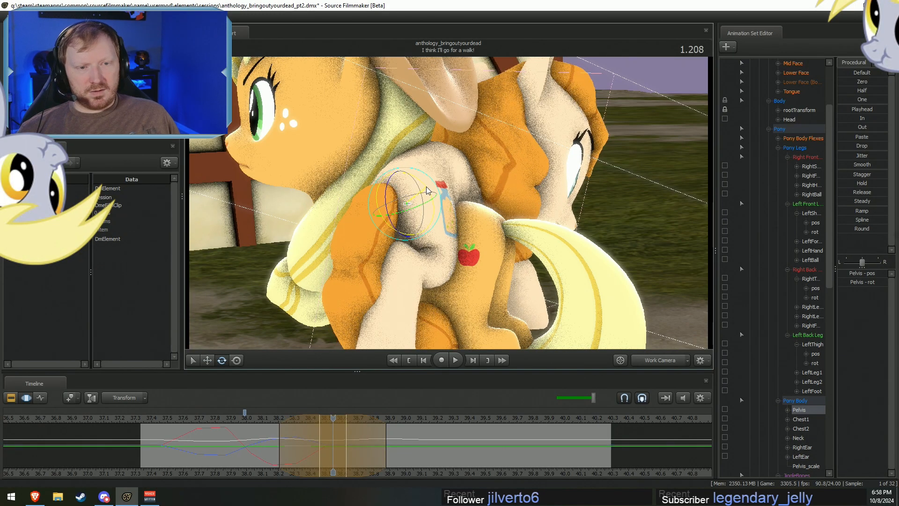
{"action": "key", "text": "w"}
{"action": "left_click_drag", "start_coordinate": [379, 203], "coordinate": [374, 200]}
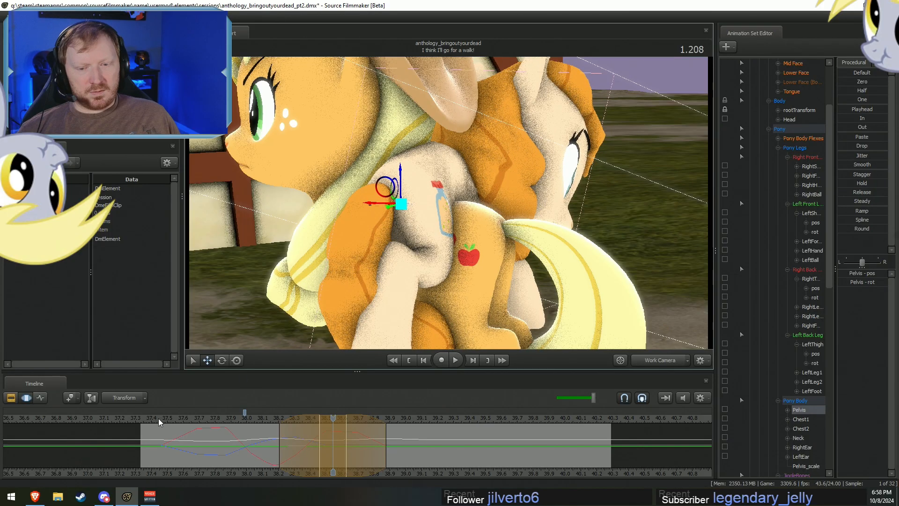
{"action": "key", "text": "space"}
{"action": "key", "text": "space"}
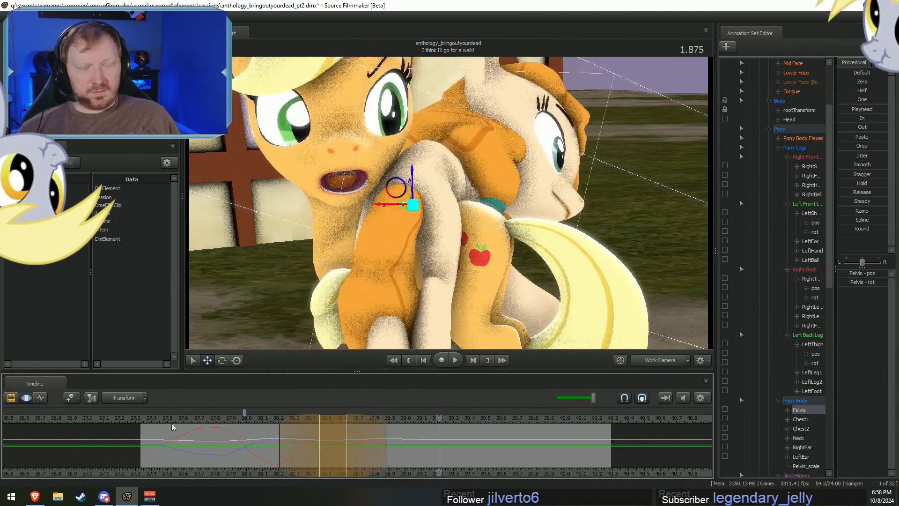
{"action": "key", "text": "space"}
{"action": "key", "text": "space"}
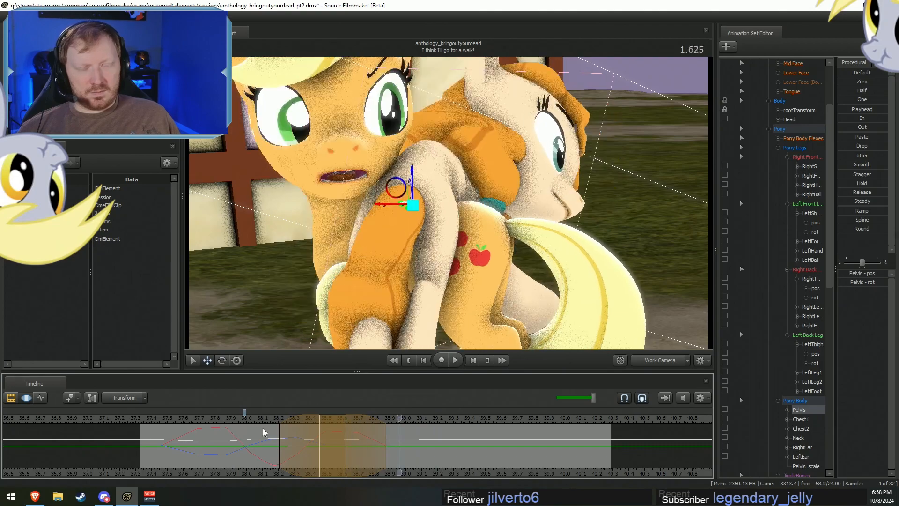
Replay and scrub the kicks with the hip motion through the Main Camera to check the timing in the framed shot.
{"action": "left_click", "coordinate": [678, 355]}
{"action": "left_click", "coordinate": [160, 420]}
{"action": "key", "text": "space"}
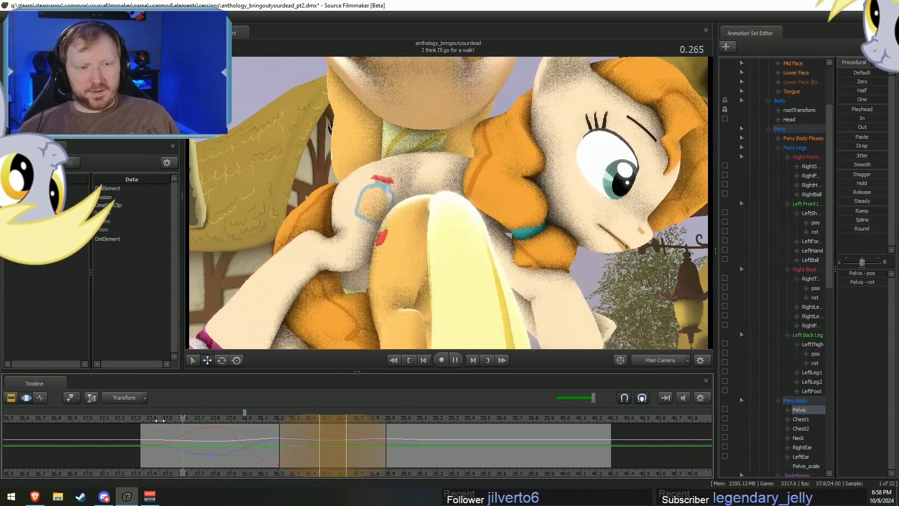
{"action": "key", "text": "space"}
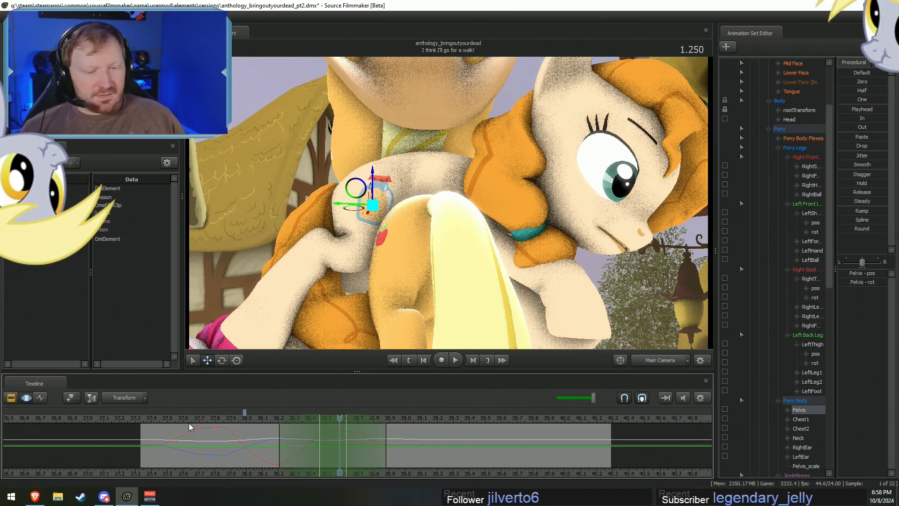
{"action": "left_click", "coordinate": [154, 418]}
{"action": "key", "text": "space"}
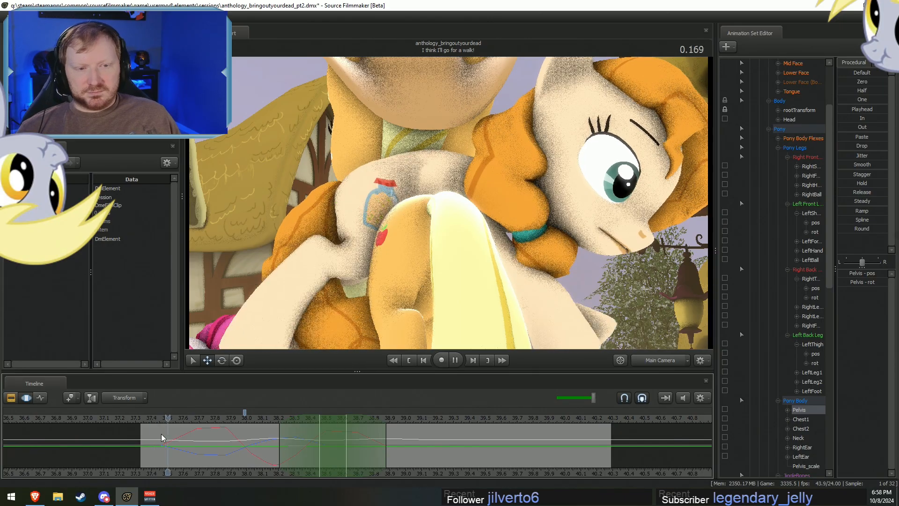
{"action": "key", "text": "space"}
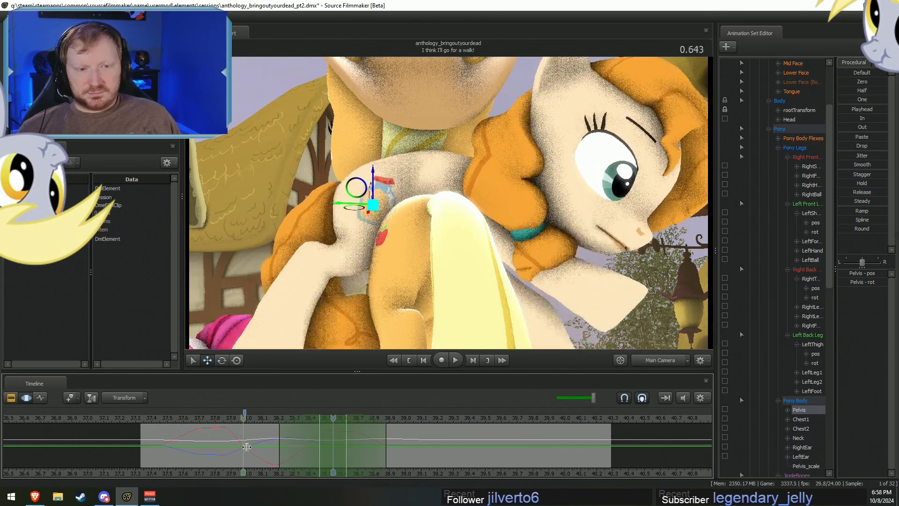
{"action": "left_click_drag", "start_coordinate": [246, 446], "coordinate": [274, 461]}
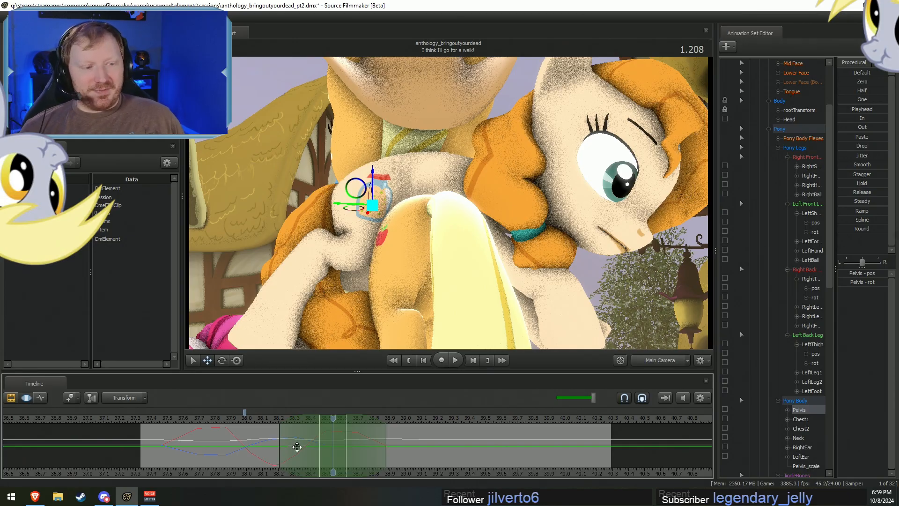
{"action": "left_click_drag", "start_coordinate": [174, 423], "coordinate": [162, 424]}
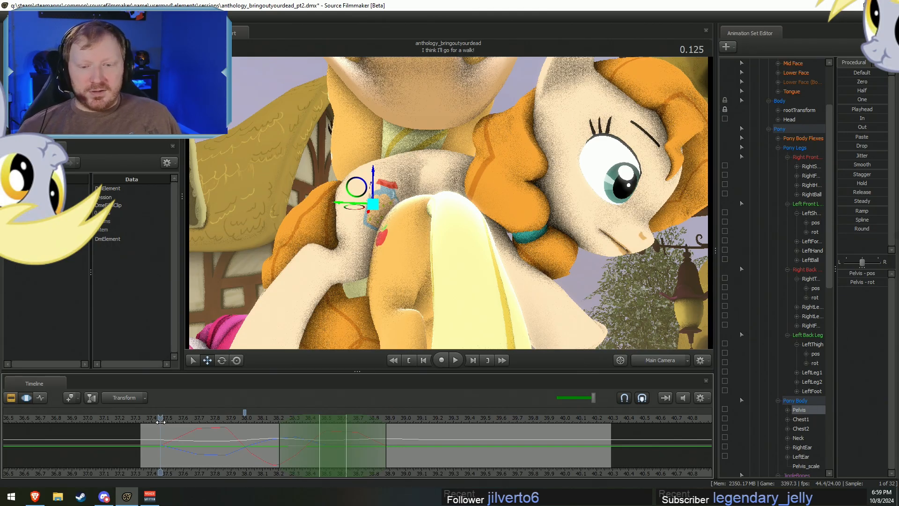
{"action": "key", "text": "space"}
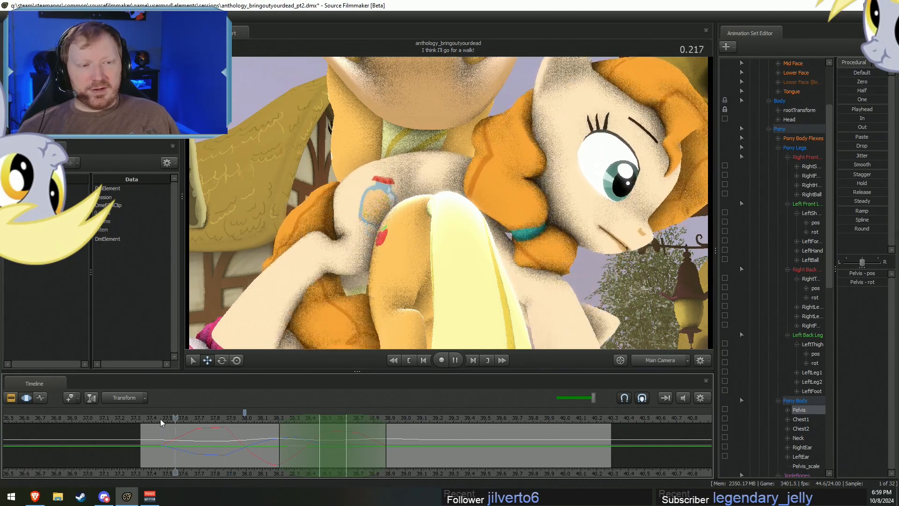
{"action": "key", "text": "space"}
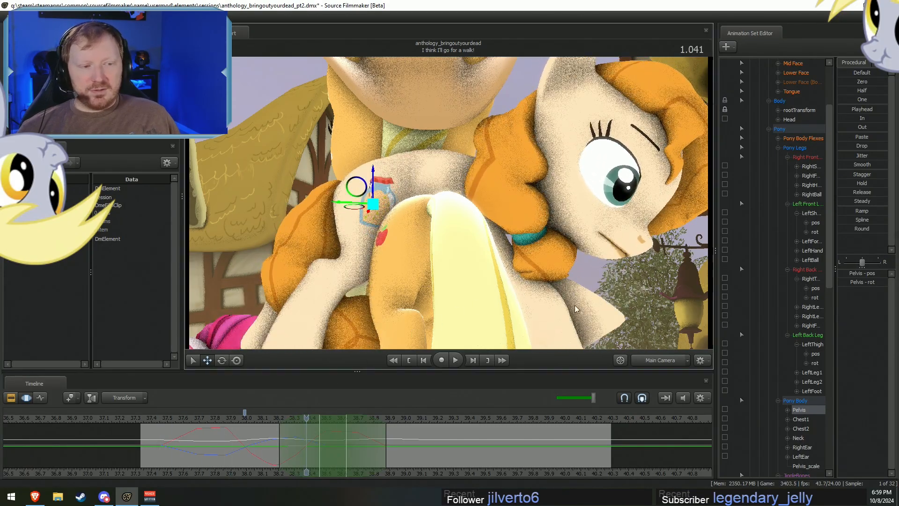
Return to the Work Camera, reframe the ponies and set a softened time selection centred on 0.750.
{"action": "left_click", "coordinate": [650, 365]}
{"action": "left_click_drag", "start_coordinate": [626, 309], "coordinate": [448, 203]}
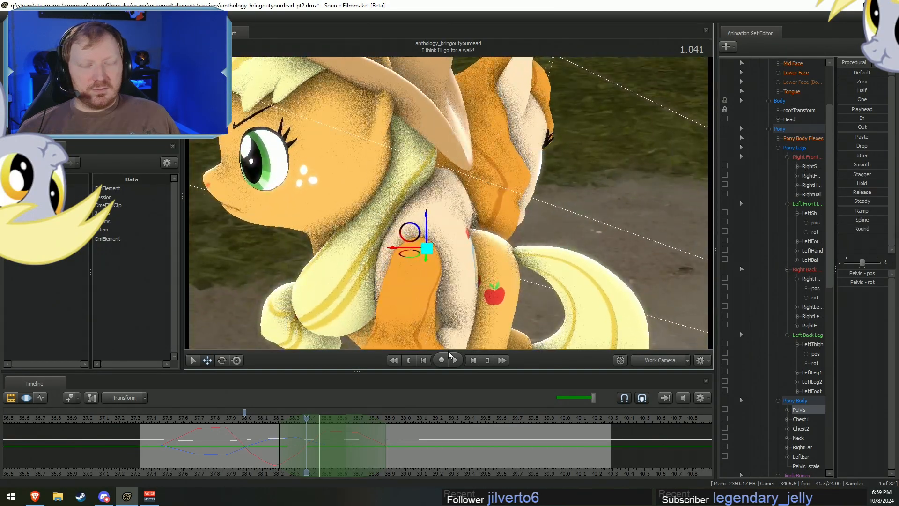
{"action": "key", "text": "shift"}
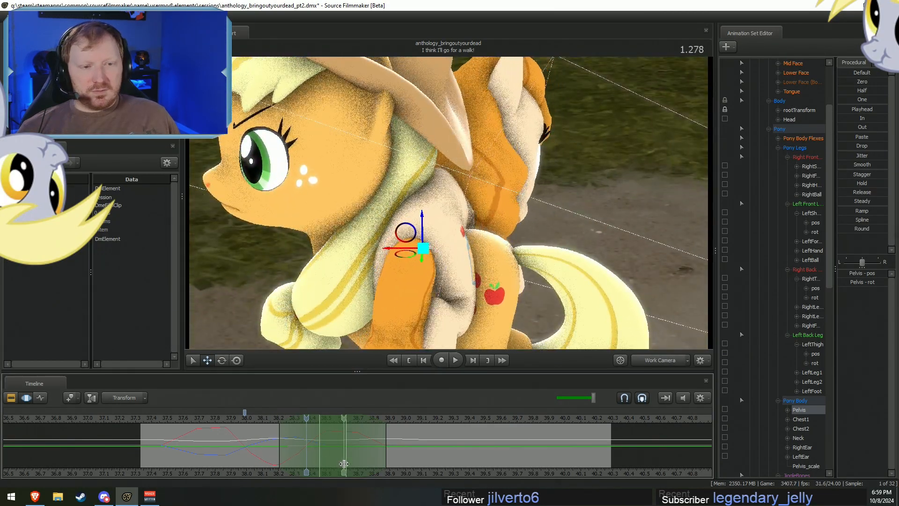
{"action": "left_click", "coordinate": [293, 456], "text": "shift"}
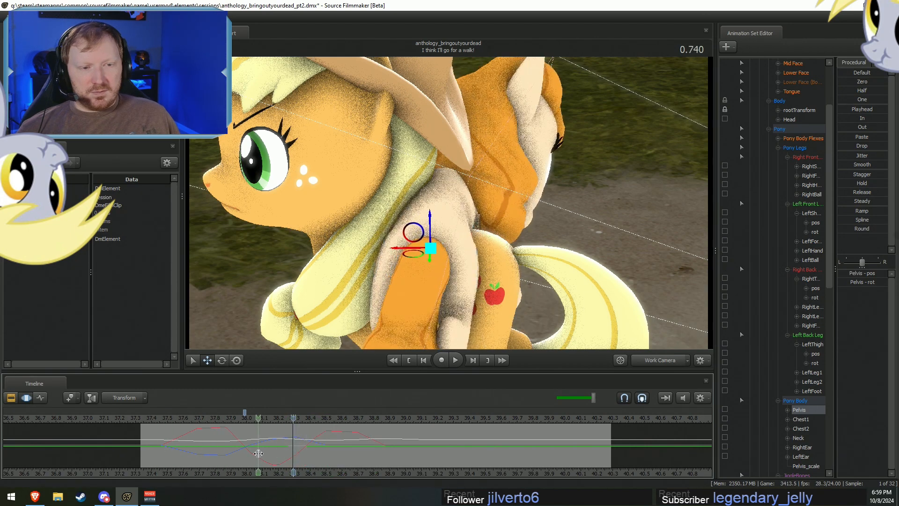
{"action": "left_click", "coordinate": [260, 453], "text": "shift"}
{"action": "scroll", "coordinate": [260, 453], "scroll_direction": "up", "scroll_amount": 8, "text": "shift"}
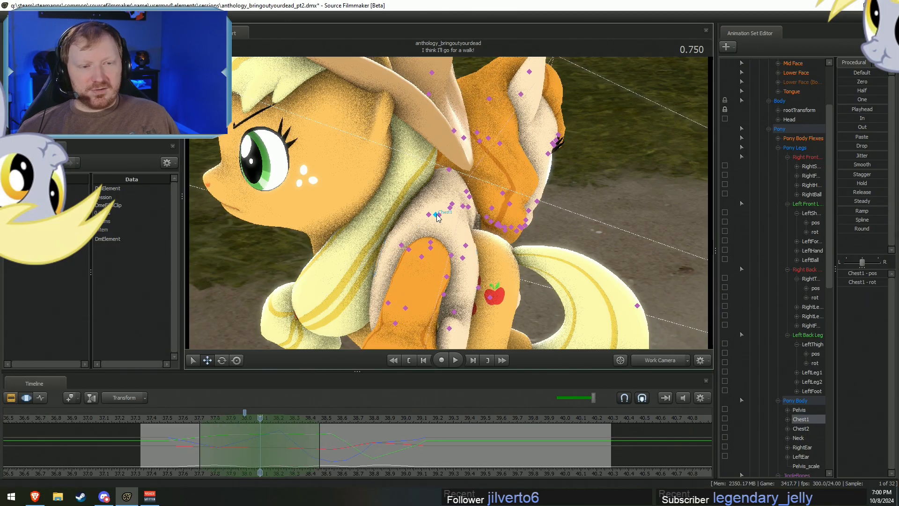
Select only the carried pony's Chest1 bone and rotate it at 0.750 to turn the upper body with the hips.
{"action": "left_click", "coordinate": [436, 215]}
{"action": "right_click", "coordinate": [446, 210]}
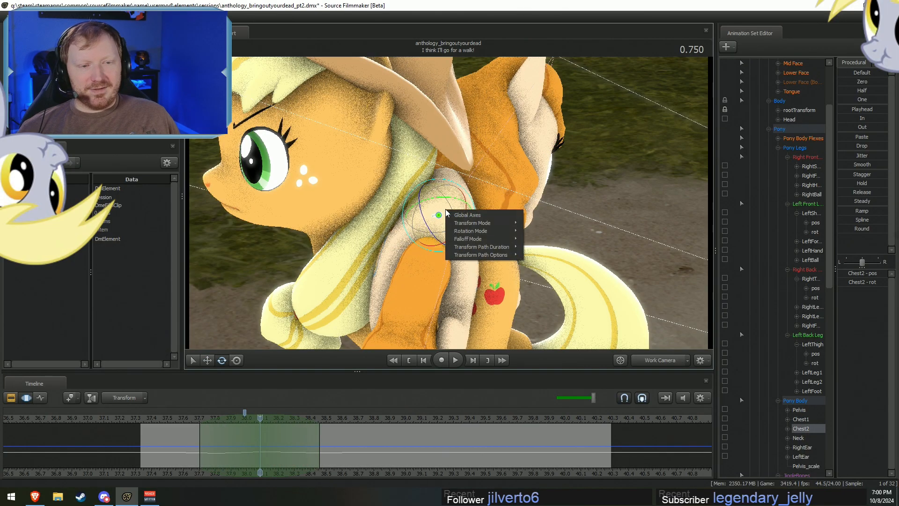
{"action": "left_click", "coordinate": [449, 213]}
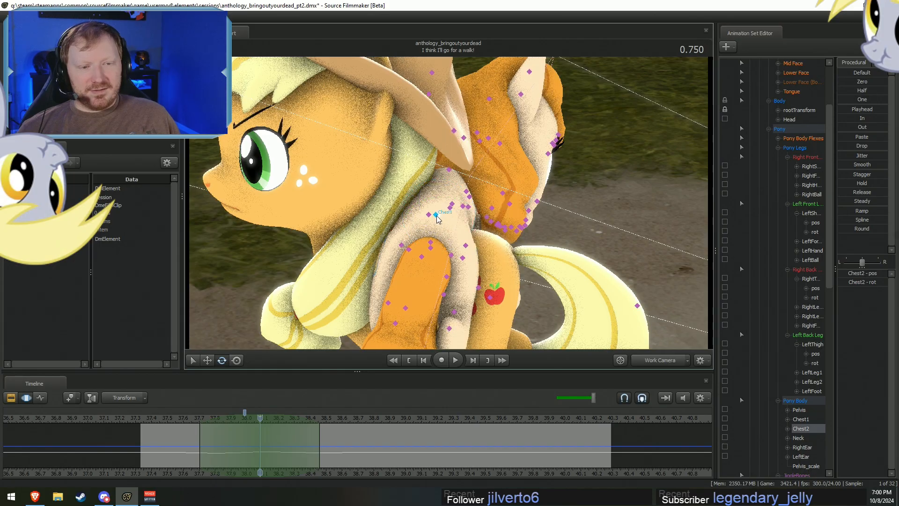
{"action": "left_click", "coordinate": [436, 216], "text": "ctrl"}
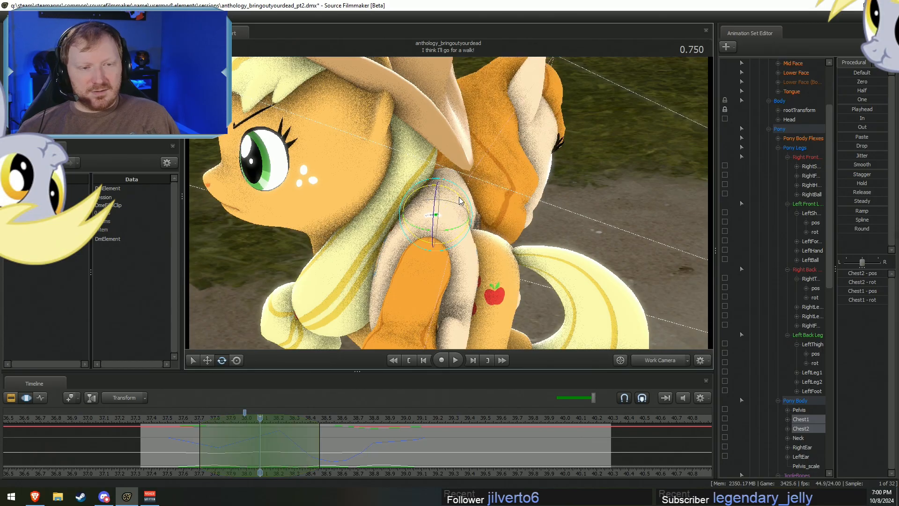
{"action": "key", "text": "ctrl"}
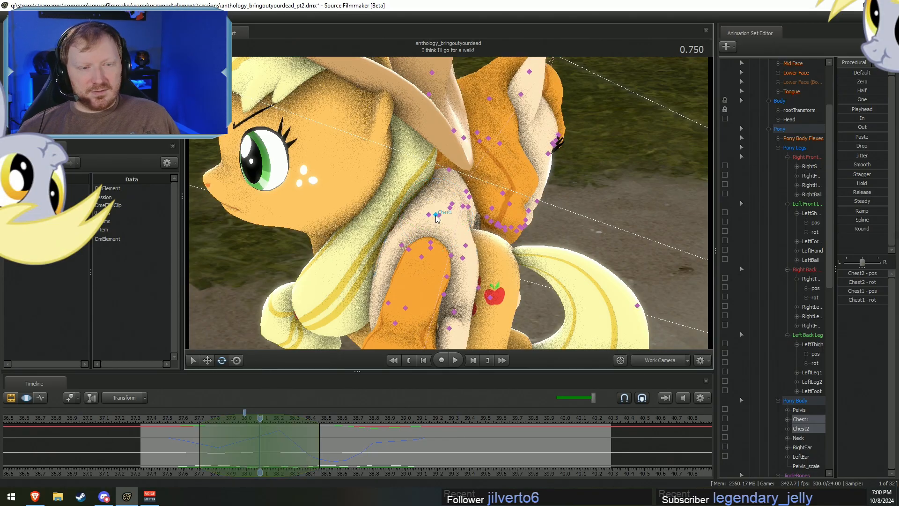
{"action": "left_click", "coordinate": [436, 217], "text": "ctrl"}
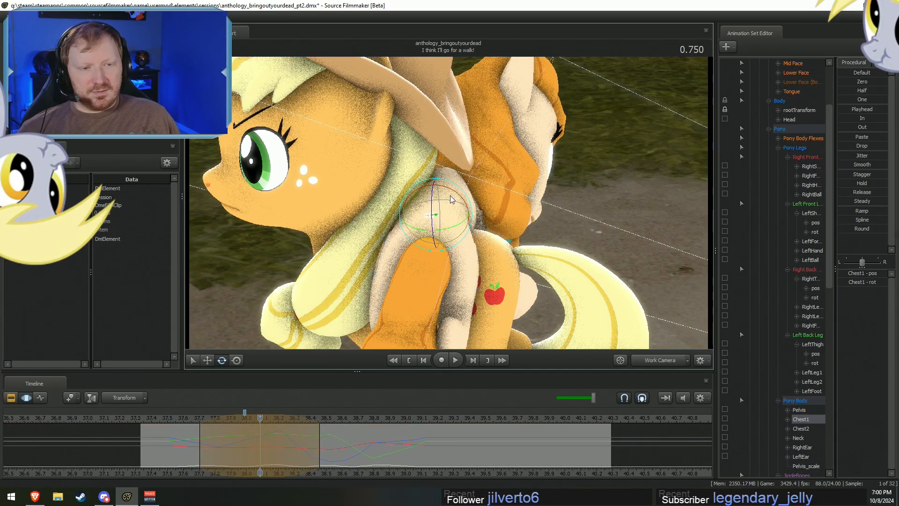
{"action": "key", "text": "ctrl+z"}
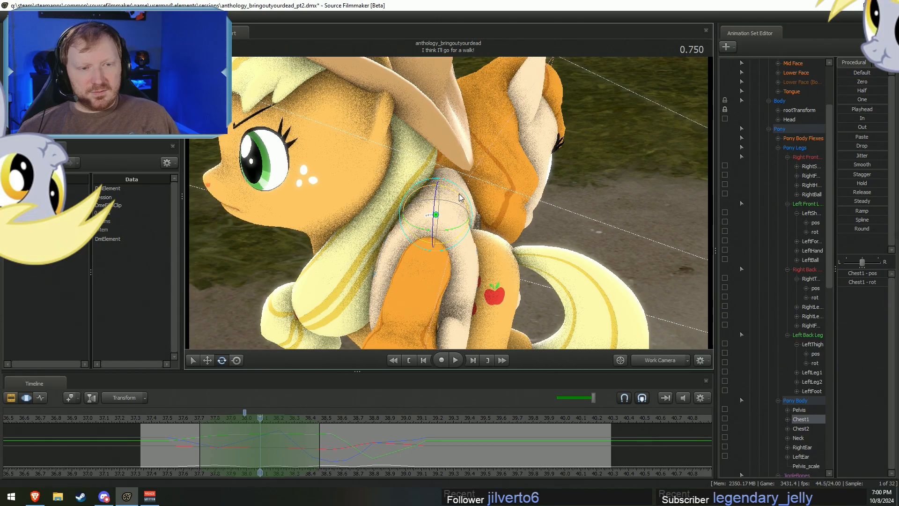
{"action": "left_click_drag", "start_coordinate": [459, 194], "coordinate": [453, 218]}
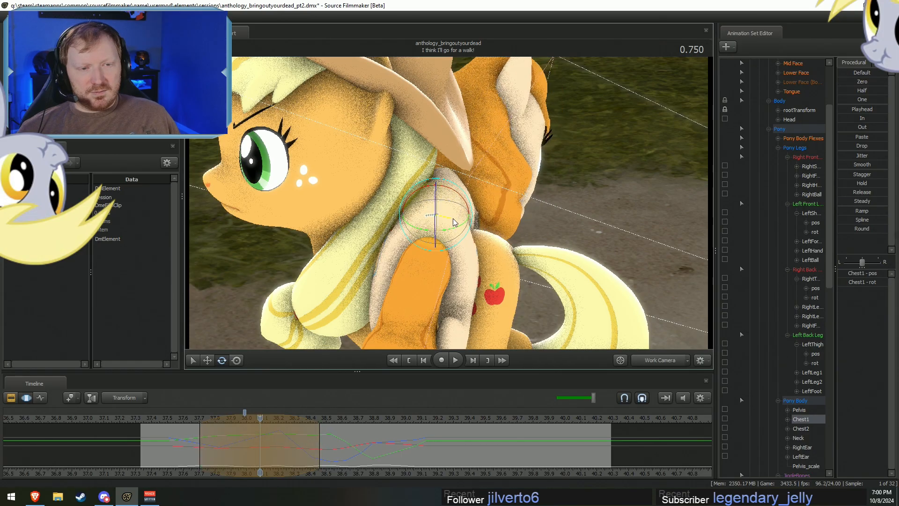
Shift the softened time selection holding the Chest1 rotation slightly earlier and narrow it.
{"action": "key", "text": "shift"}
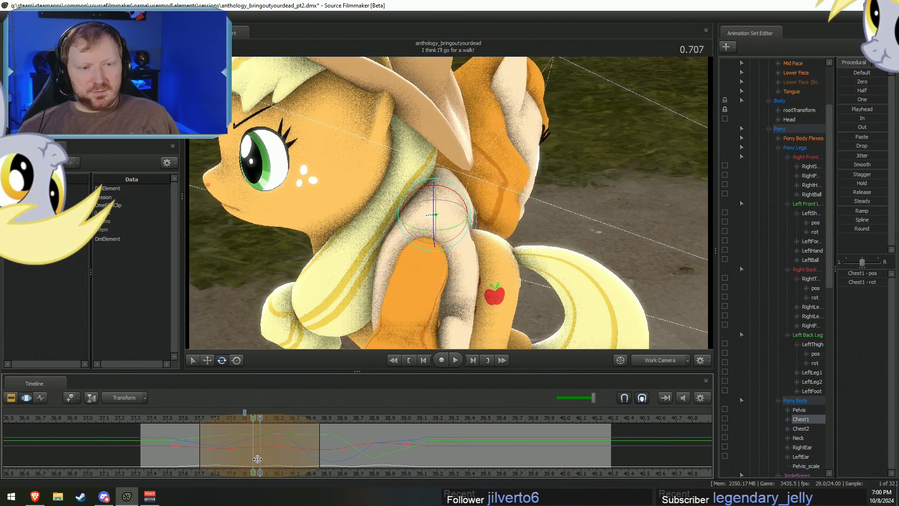
{"action": "key", "text": "Right"}
{"action": "key", "text": "Right"}
{"action": "key", "text": "shift"}
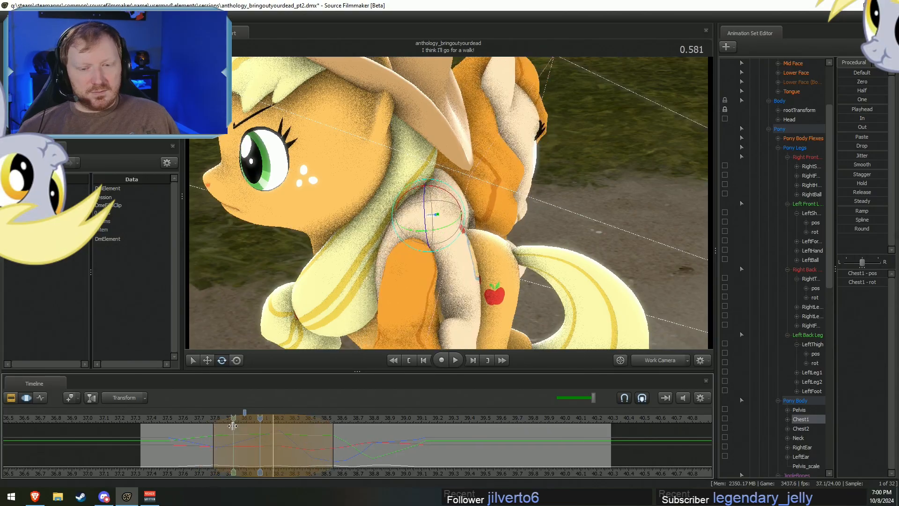
{"action": "scroll", "coordinate": [233, 425], "scroll_direction": "down", "scroll_amount": 1, "text": "shift"}
{"action": "left_click_drag", "start_coordinate": [241, 426], "coordinate": [204, 425]}
Play back the kick section repeatedly in the Work Camera to check how the Chest1 rotation follows the hips.
{"action": "left_click", "coordinate": [179, 421]}
{"action": "key", "text": "space"}
{"action": "key", "text": "space"}
{"action": "key", "text": "shift"}
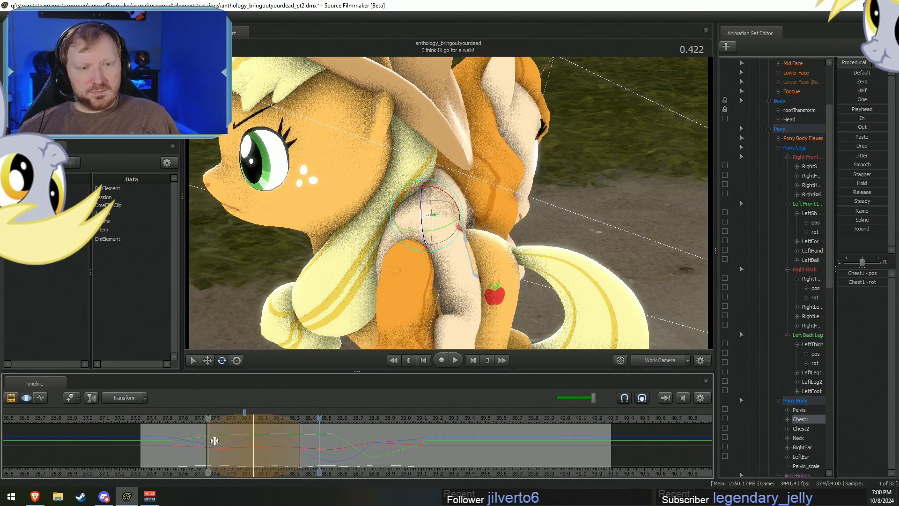
{"action": "left_click", "coordinate": [176, 421]}
{"action": "key", "text": "space"}
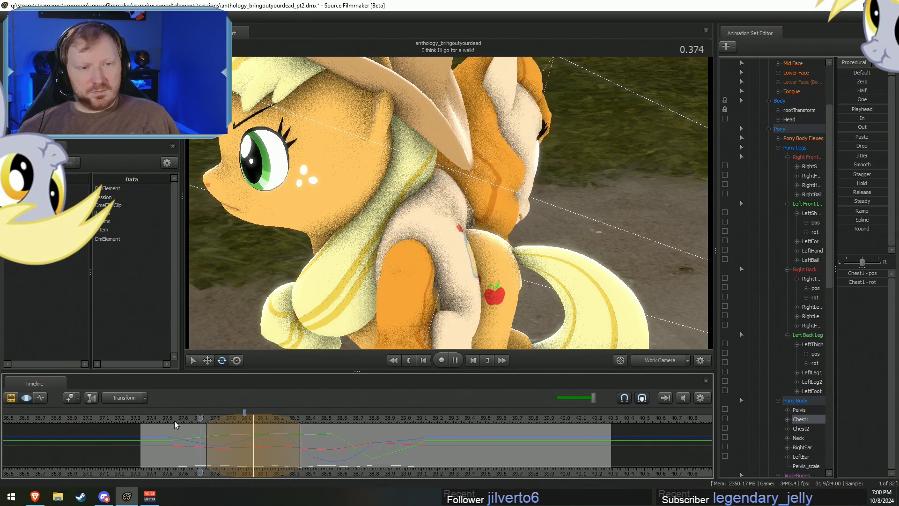
{"action": "key", "text": "space"}
{"action": "key", "text": "shift"}
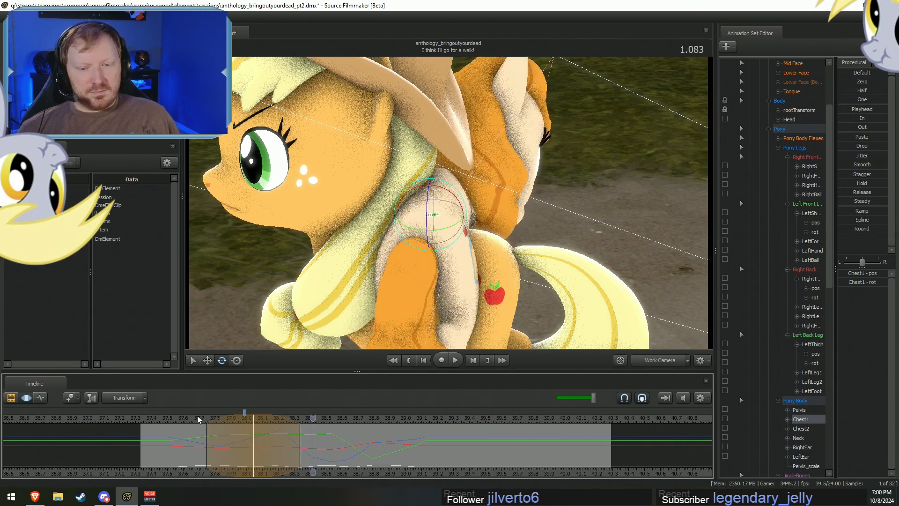
Set a softened time selection centred on 1.000 and rotate the carried pony's Chest1 bone there to swing the upper body.
{"action": "left_click", "coordinate": [253, 434]}
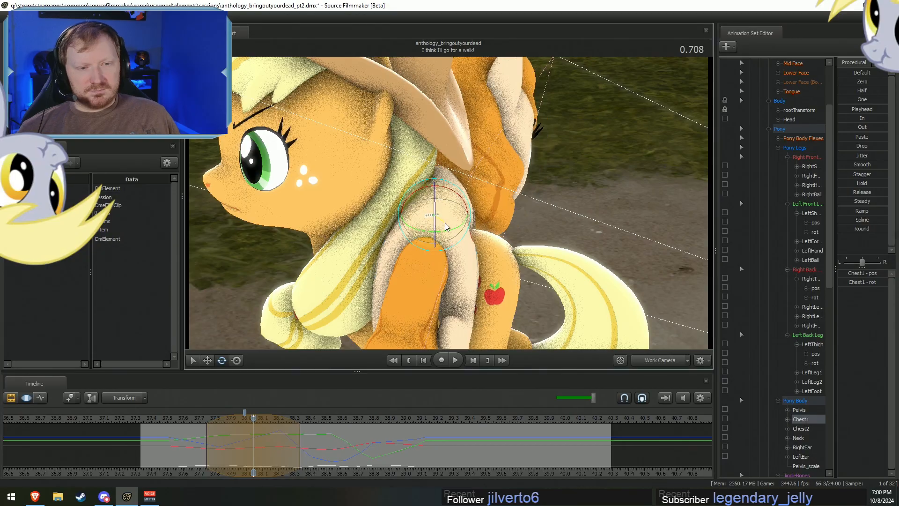
{"action": "left_click", "coordinate": [181, 427]}
{"action": "left_click_drag", "start_coordinate": [183, 428], "coordinate": [296, 440]}
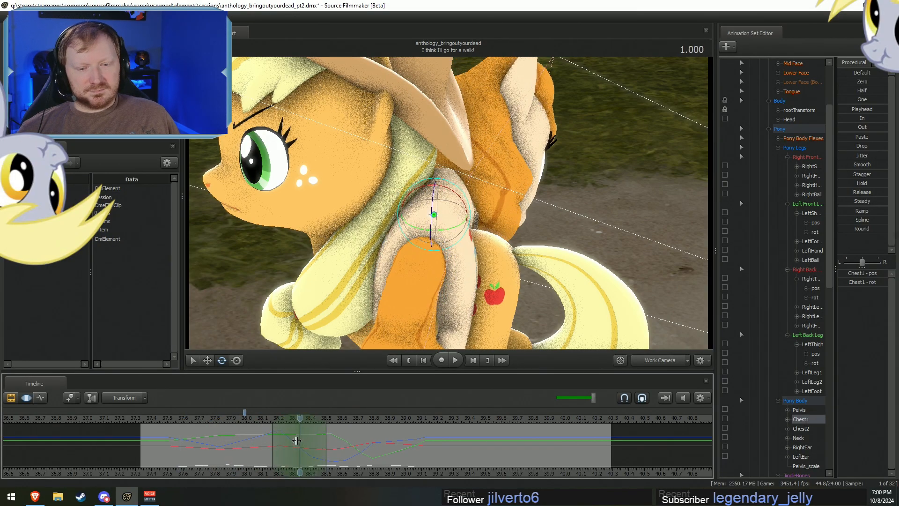
{"action": "scroll", "coordinate": [297, 442], "scroll_direction": "up", "scroll_amount": 1, "text": "shift"}
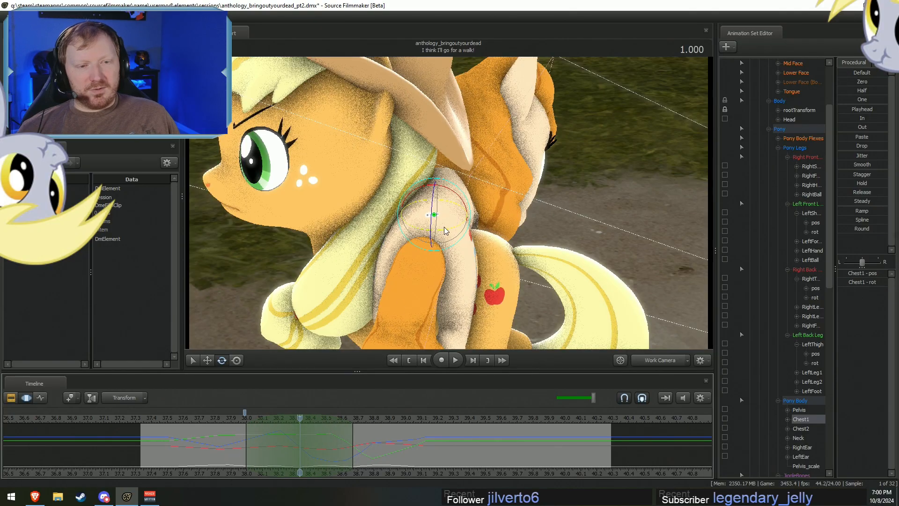
{"action": "left_click_drag", "start_coordinate": [445, 228], "coordinate": [441, 221]}
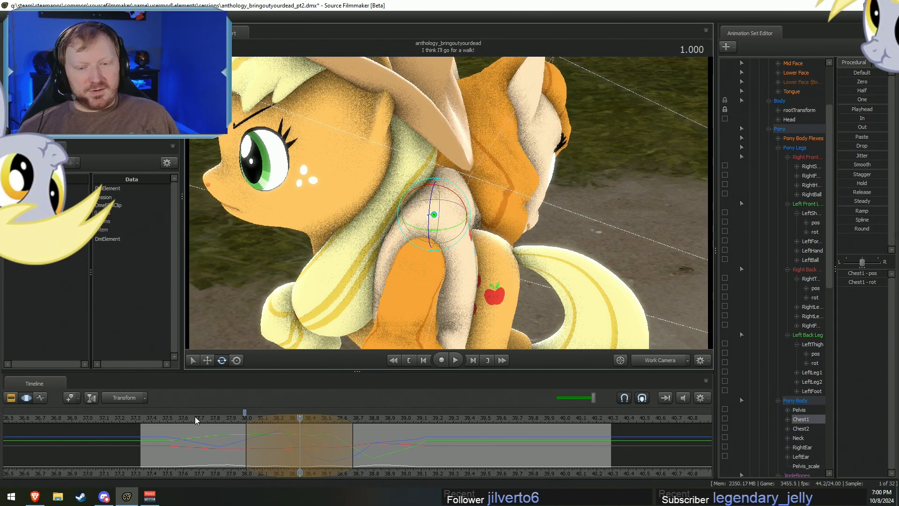
Play back the Chest1 motion, centre a softened time selection on 1.250 and rotate Chest1 there as a counter-swing.
{"action": "key", "text": "space"}
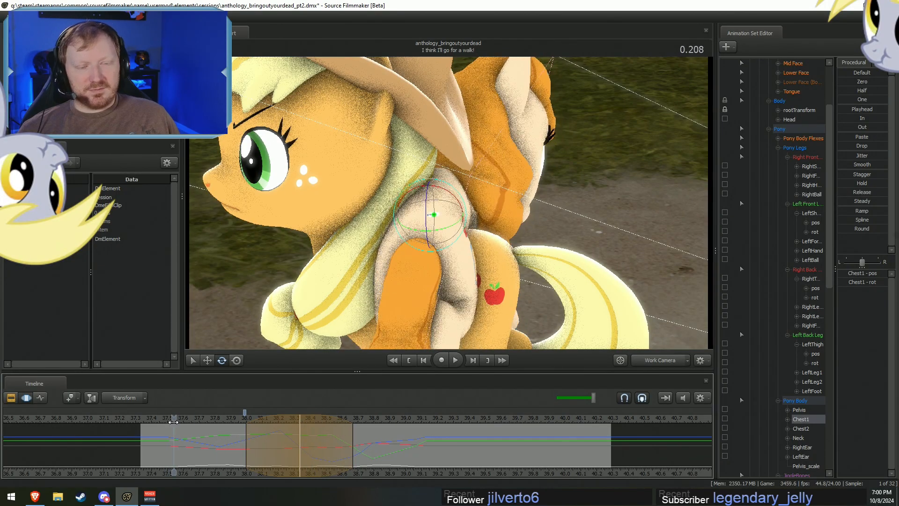
{"action": "key", "text": "space"}
{"action": "left_click_drag", "start_coordinate": [313, 466], "coordinate": [339, 458]}
{"action": "left_click", "coordinate": [340, 457], "text": "shift"}
{"action": "scroll", "coordinate": [337, 457], "scroll_direction": "up", "scroll_amount": 8, "text": "shift"}
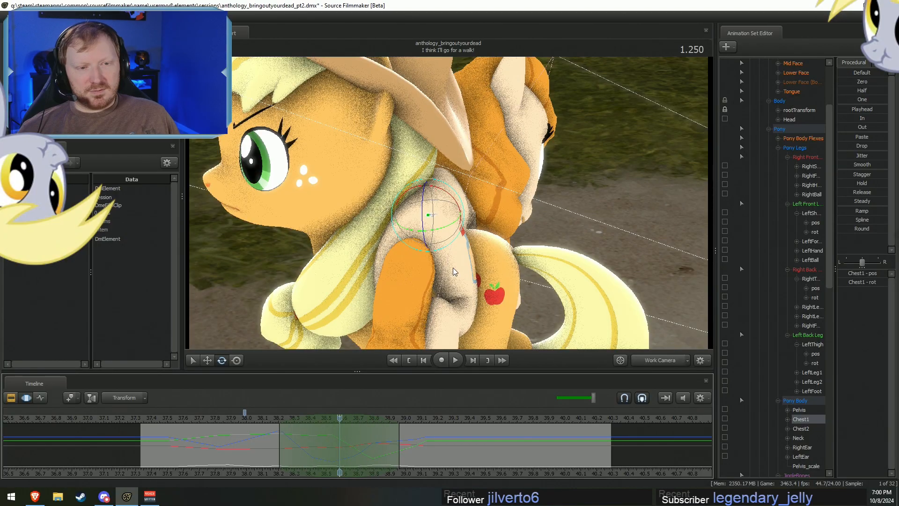
{"action": "key", "text": "Left"}
{"action": "key", "text": "Left"}
{"action": "key", "text": "Left"}
{"action": "key", "text": "Right"}
{"action": "key", "text": "Right"}
{"action": "key", "text": "Right"}
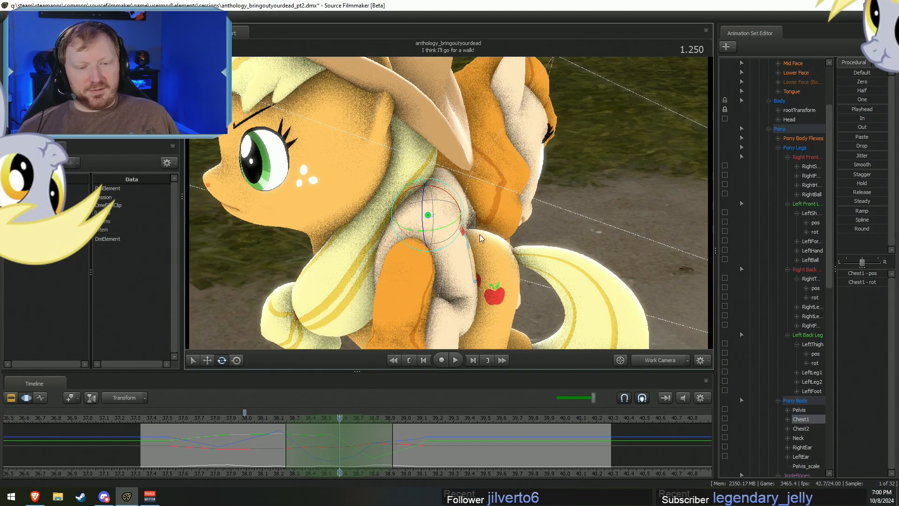
{"action": "left_click_drag", "start_coordinate": [438, 225], "coordinate": [437, 221]}
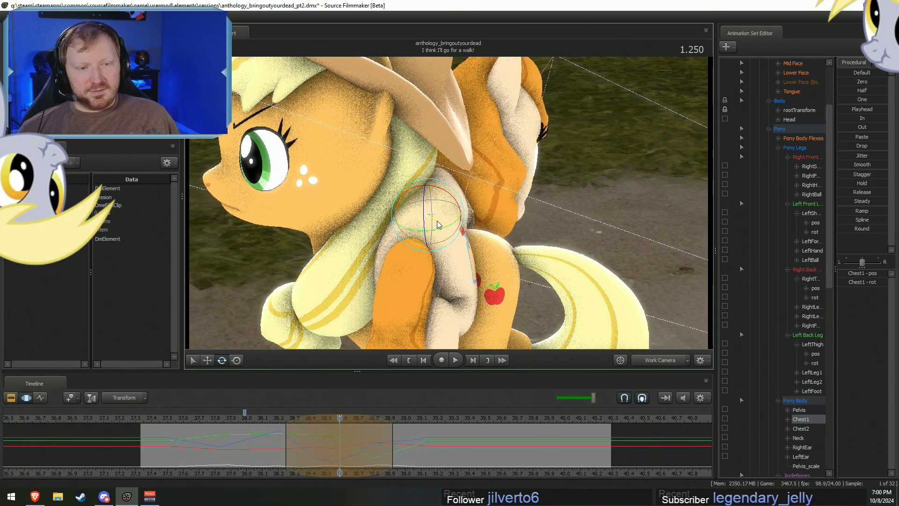
Play back the kick section in the Work Camera and repeatedly through the Main Camera to check the chest motion.
{"action": "key", "text": "space"}
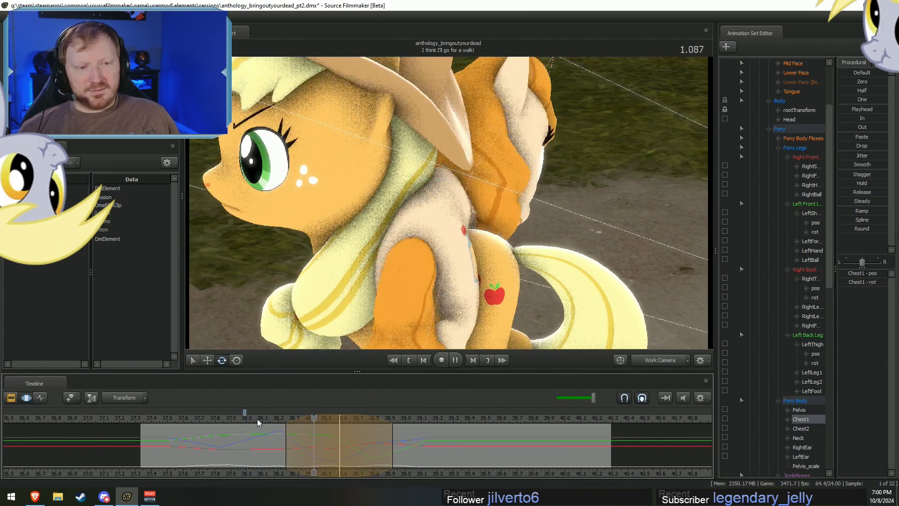
{"action": "key", "text": "space"}
{"action": "left_click_drag", "start_coordinate": [283, 420], "coordinate": [273, 420]}
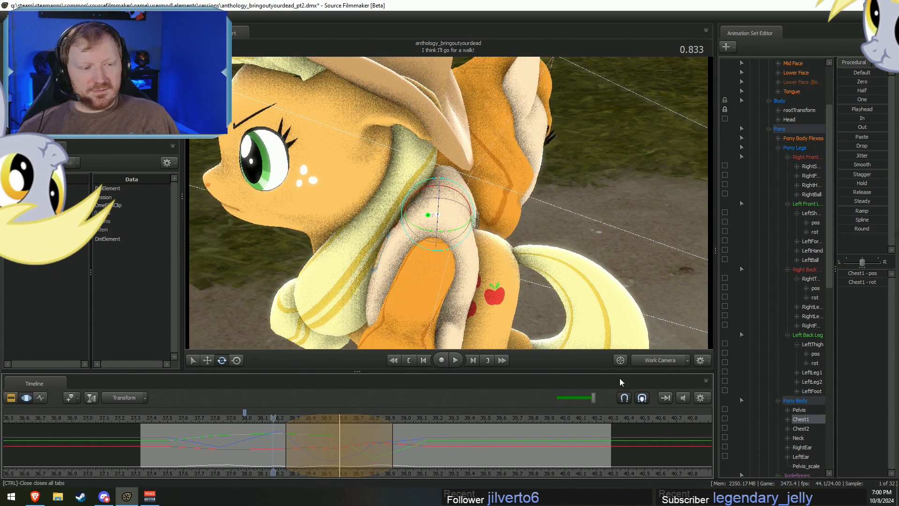
{"action": "left_click", "coordinate": [638, 363]}
{"action": "left_click", "coordinate": [240, 420]}
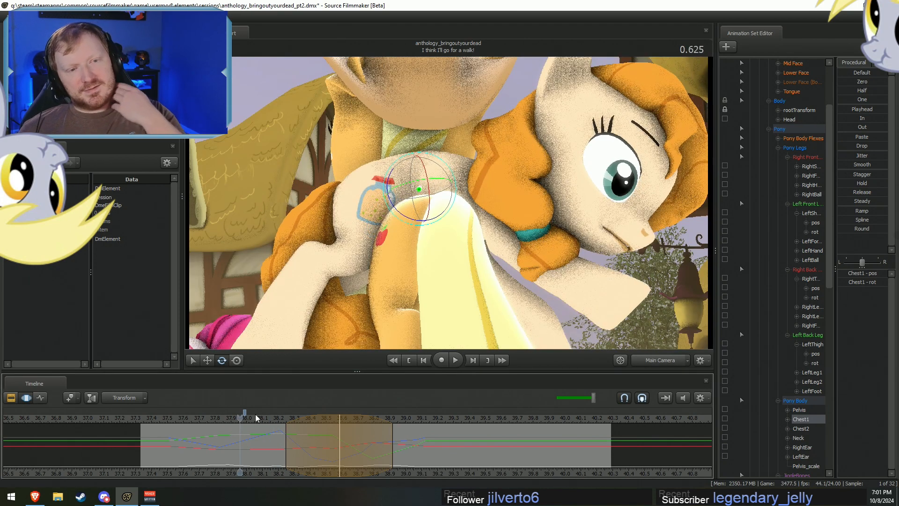
{"action": "left_click", "coordinate": [174, 418]}
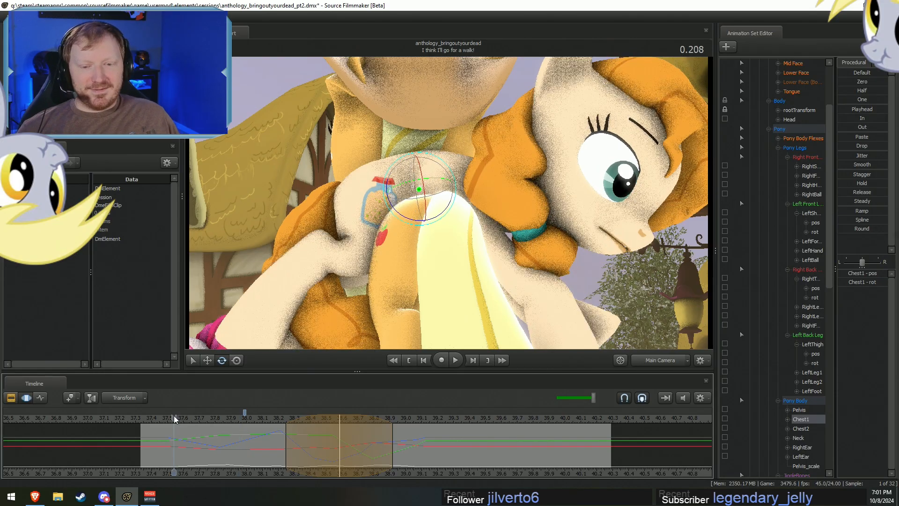
{"action": "left_click", "coordinate": [169, 418]}
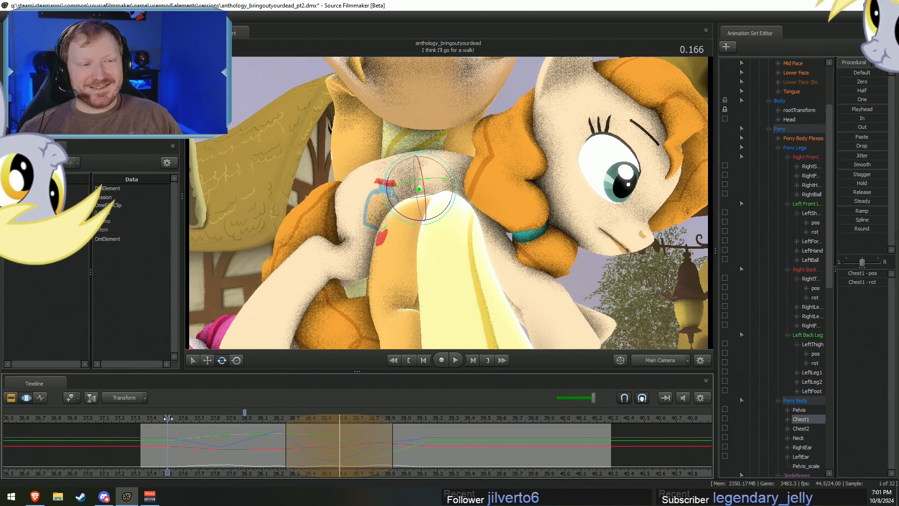
{"action": "key", "text": "space"}
{"action": "key", "text": "space"}
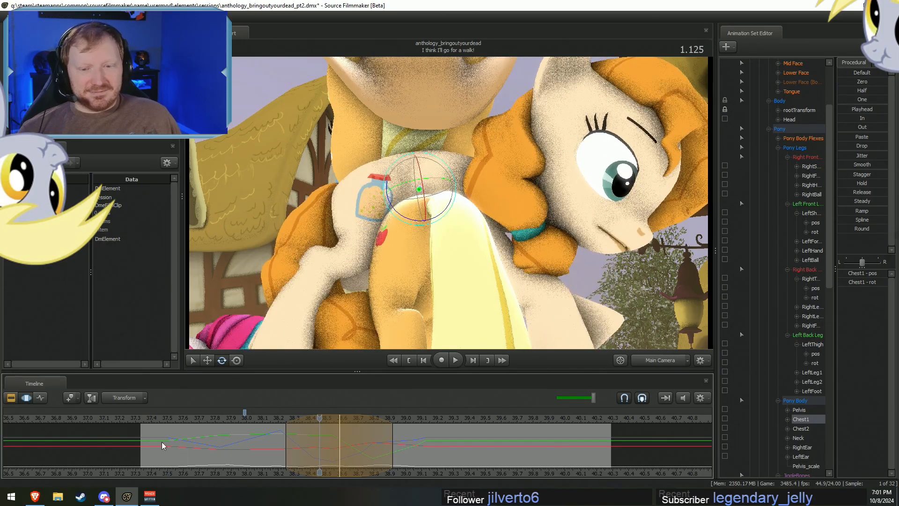
{"action": "left_click", "coordinate": [167, 417]}
{"action": "key", "text": "space"}
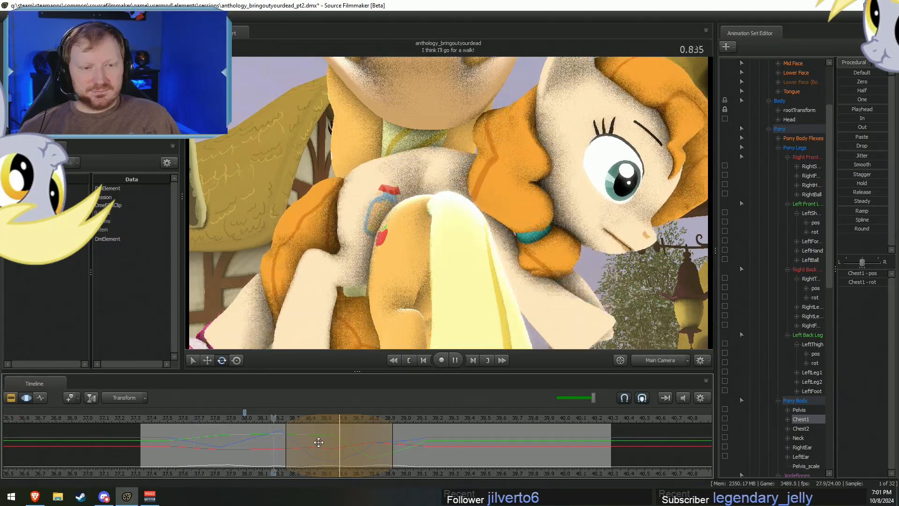
{"action": "key", "text": "space"}
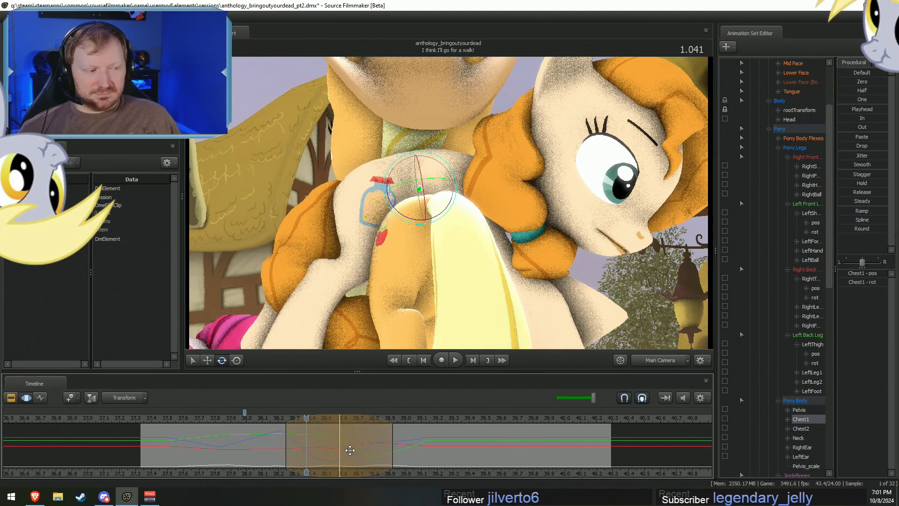
Select all of Pear Butter's controls and flatten their animation over an open-ended time selection starting at 1.458.
{"action": "key", "text": "shift"}
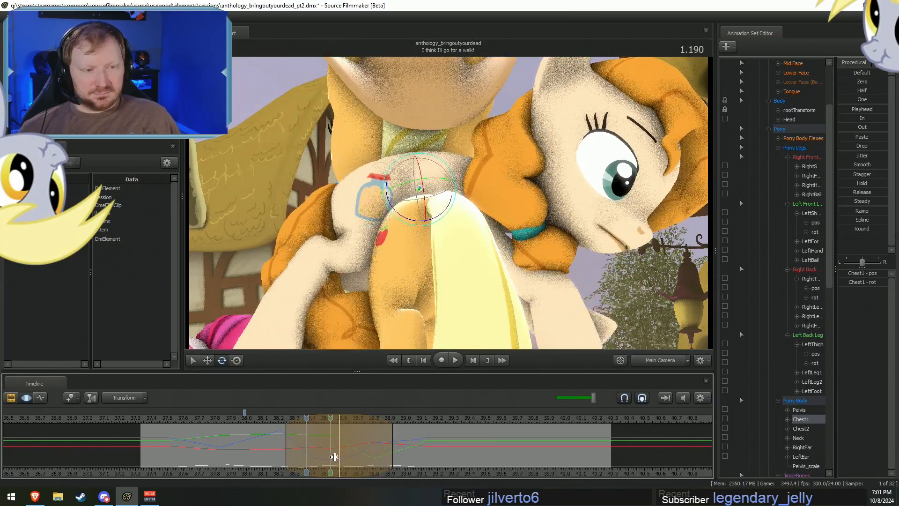
{"action": "left_click_drag", "start_coordinate": [516, 439], "coordinate": [532, 439], "text": "shift"}
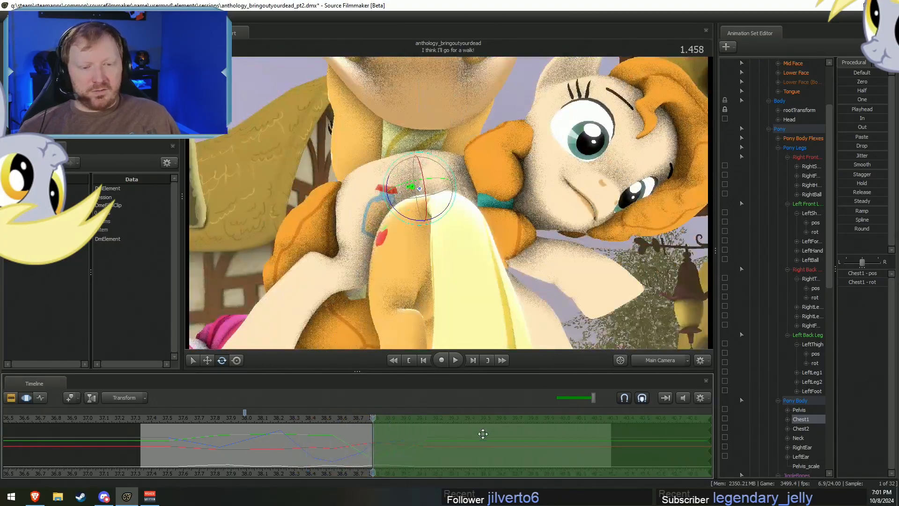
{"action": "left_click_drag", "start_coordinate": [343, 420], "coordinate": [655, 408]}
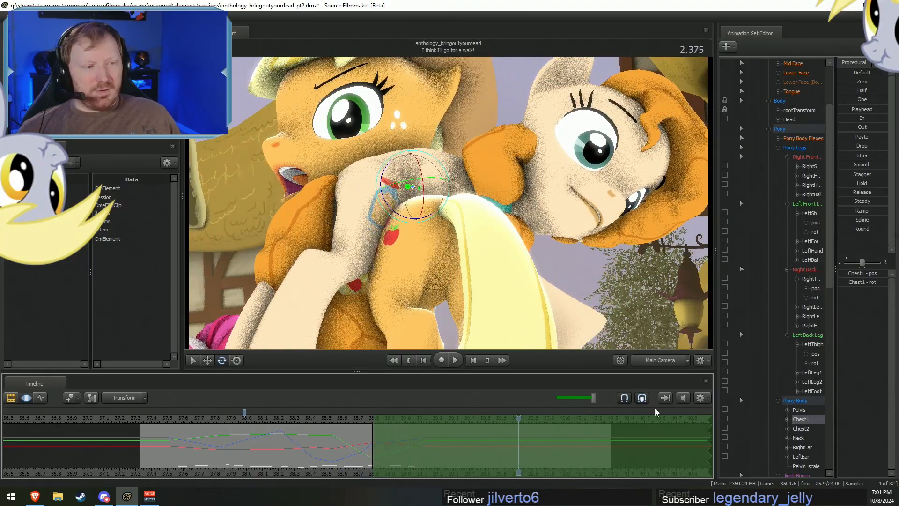
{"action": "scroll", "coordinate": [800, 138], "scroll_direction": "up", "scroll_amount": 3}
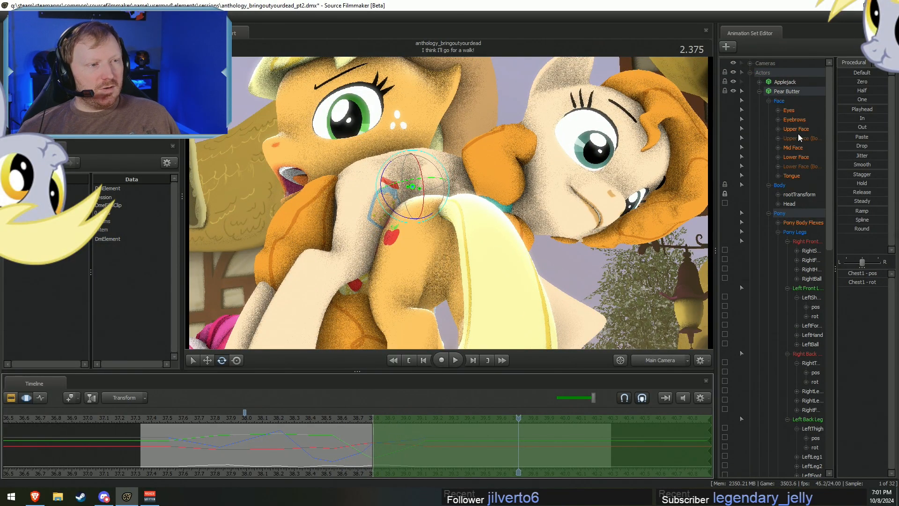
{"action": "left_click", "coordinate": [794, 97]}
{"action": "left_click", "coordinate": [847, 144]}
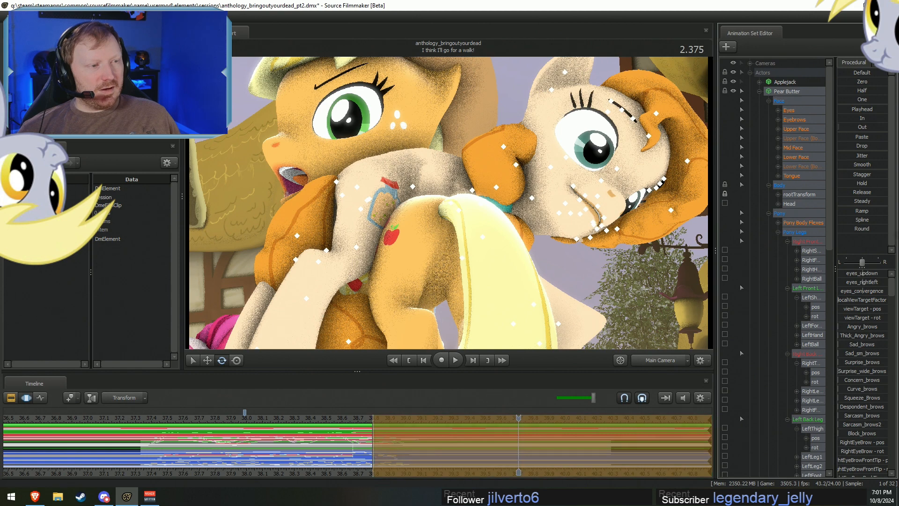
{"action": "key", "text": "Return"}
{"action": "left_click_drag", "start_coordinate": [342, 443], "coordinate": [368, 448]}
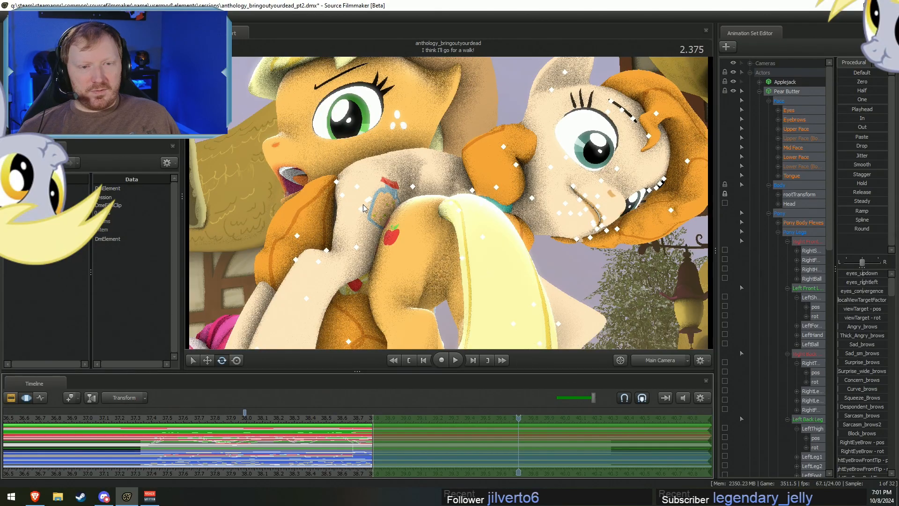
Rotate Pear Butter's RightThigh and LeftThigh bones at 2.375 to extend both back legs over the open-ended time selection.
{"action": "left_click", "coordinate": [367, 200]}
{"action": "left_click", "coordinate": [372, 198], "text": "ctrl"}
{"action": "left_click_drag", "start_coordinate": [358, 210], "coordinate": [396, 192]}
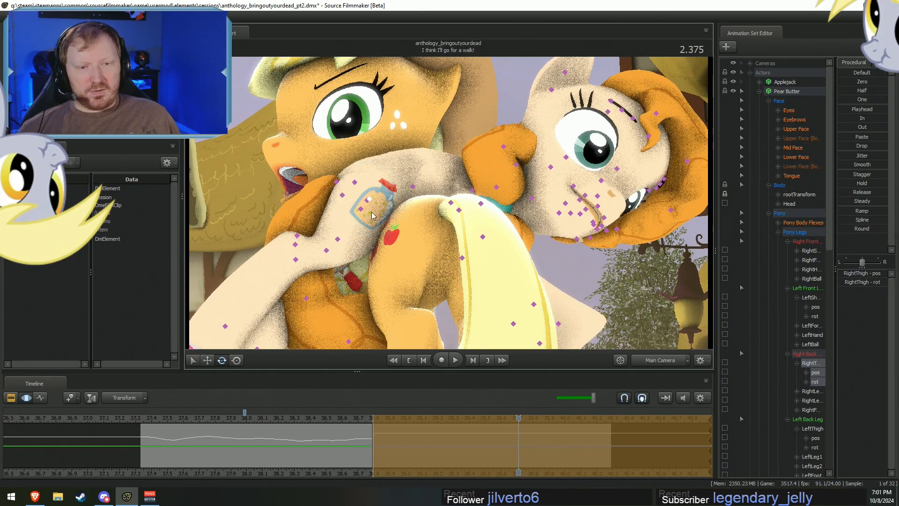
{"action": "left_click", "coordinate": [814, 428]}
{"action": "left_click_drag", "start_coordinate": [383, 239], "coordinate": [344, 198]}
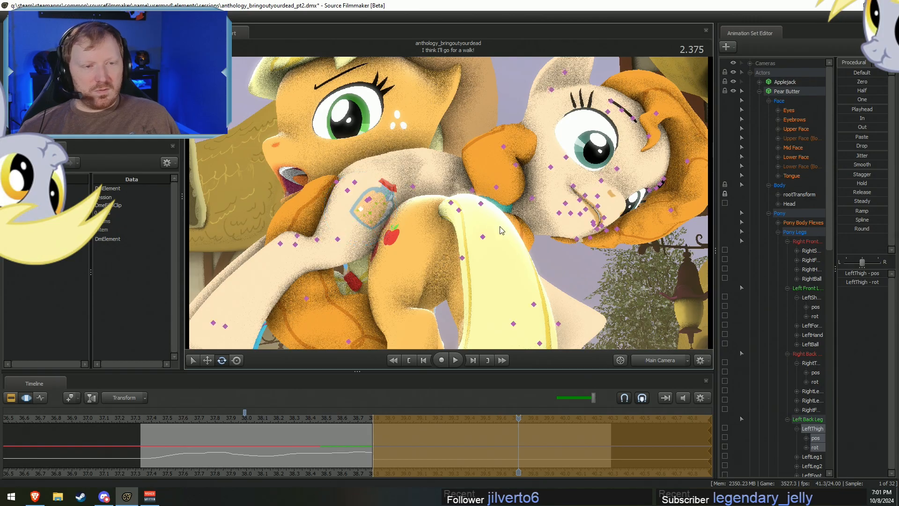
Select Pear Butter's LeftShoulder and RightShoulder bones and rotate them at 2.375 to raise the front legs.
{"action": "left_click", "coordinate": [472, 196]}
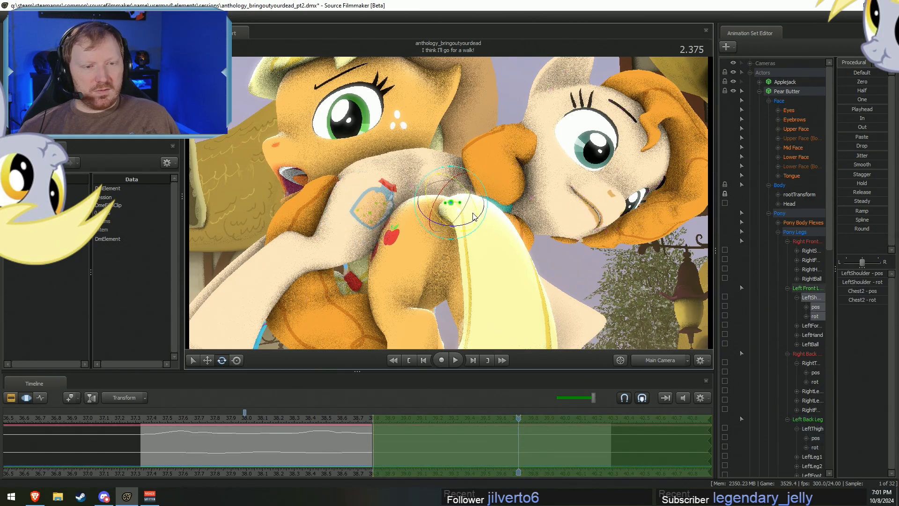
{"action": "left_click_drag", "start_coordinate": [501, 214], "coordinate": [510, 206]}
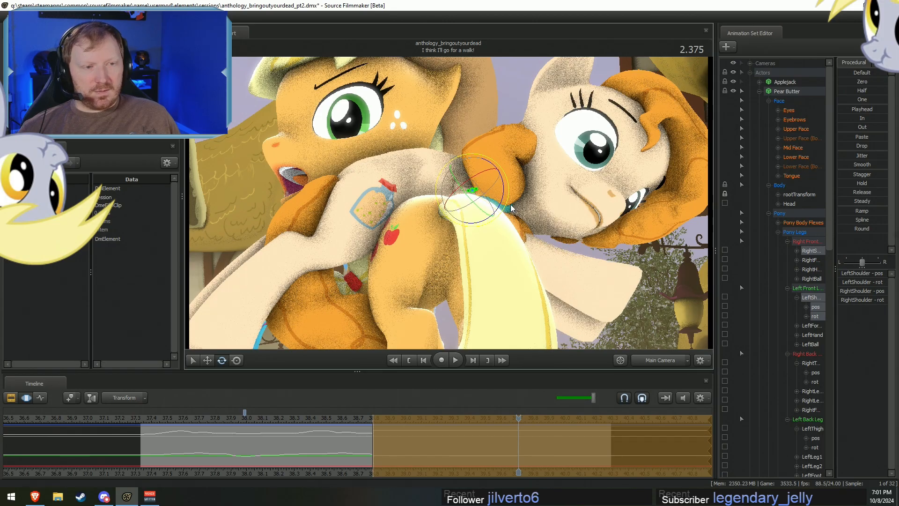
{"action": "key", "text": "Return"}
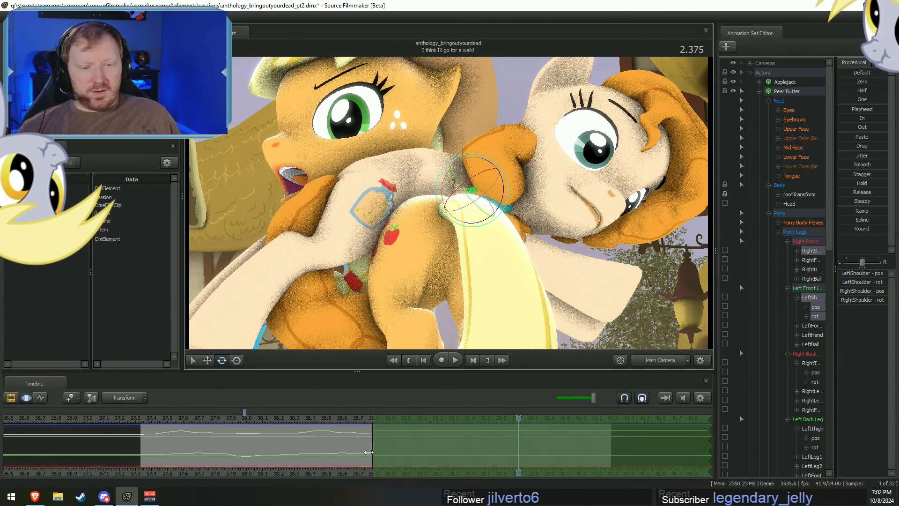
Smooth all Pony Legs controls over a short softened time selection around 1.458 and play back the transition.
{"action": "left_click_drag", "start_coordinate": [366, 447], "coordinate": [378, 447], "text": "shift"}
{"action": "left_click", "coordinate": [377, 447]}
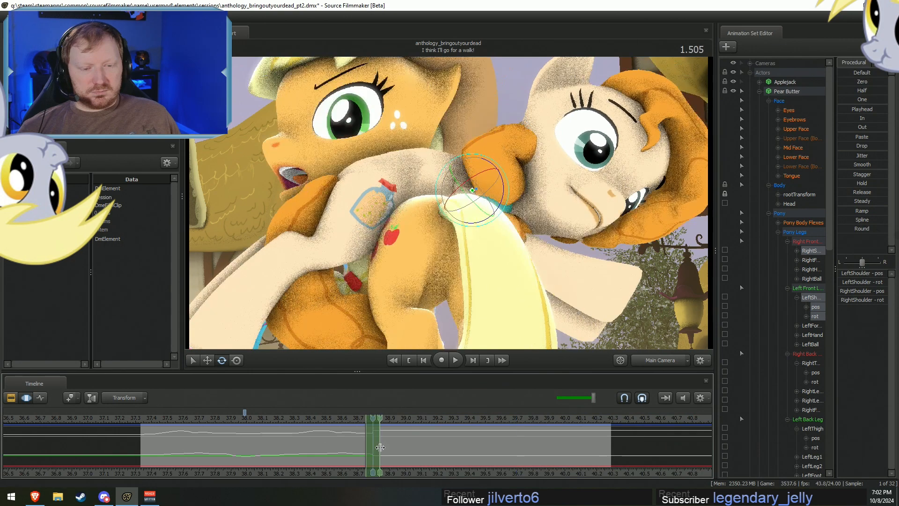
{"action": "scroll", "coordinate": [377, 449], "scroll_direction": "up", "scroll_amount": 2, "text": "shift"}
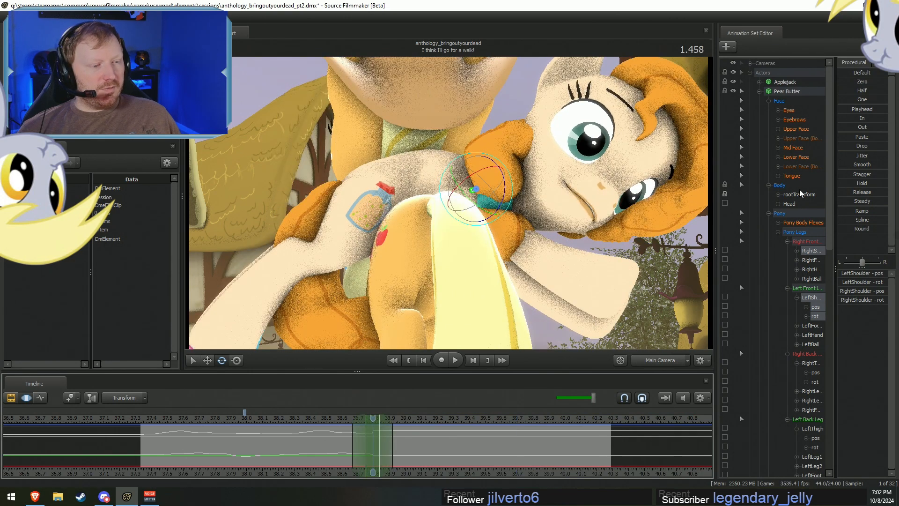
{"action": "left_click", "coordinate": [783, 233]}
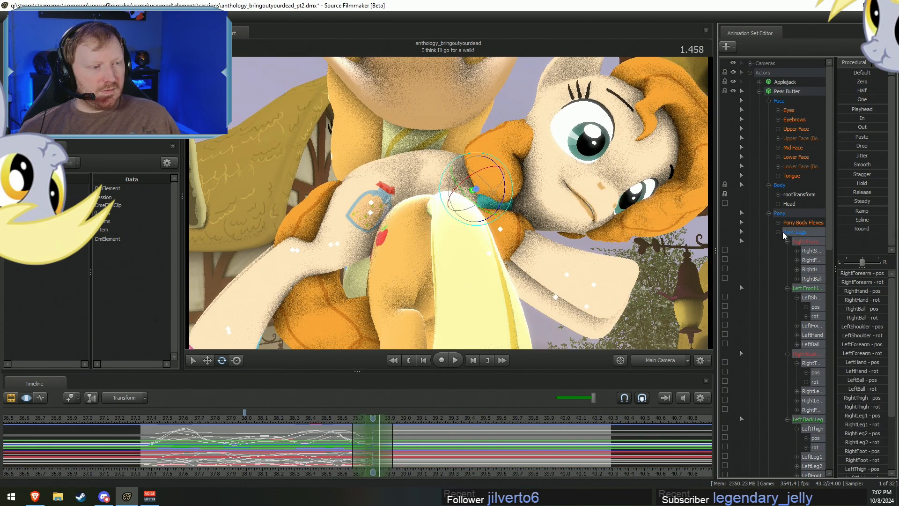
{"action": "left_click", "coordinate": [849, 228]}
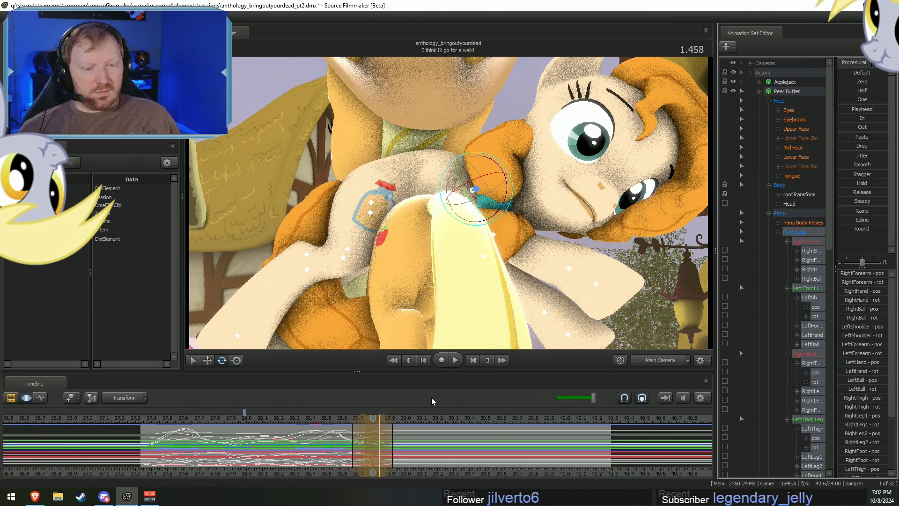
{"action": "left_click", "coordinate": [345, 416]}
{"action": "key", "text": "space"}
{"action": "key", "text": "space"}
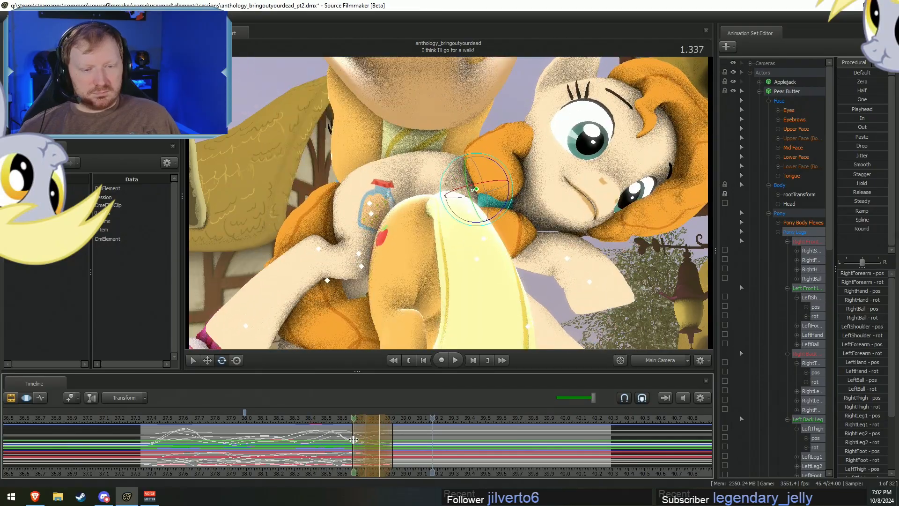
Centre the softened time selection on 1.375 and move both thigh bones together towards the pony's chest.
{"action": "left_click", "coordinate": [361, 441]}
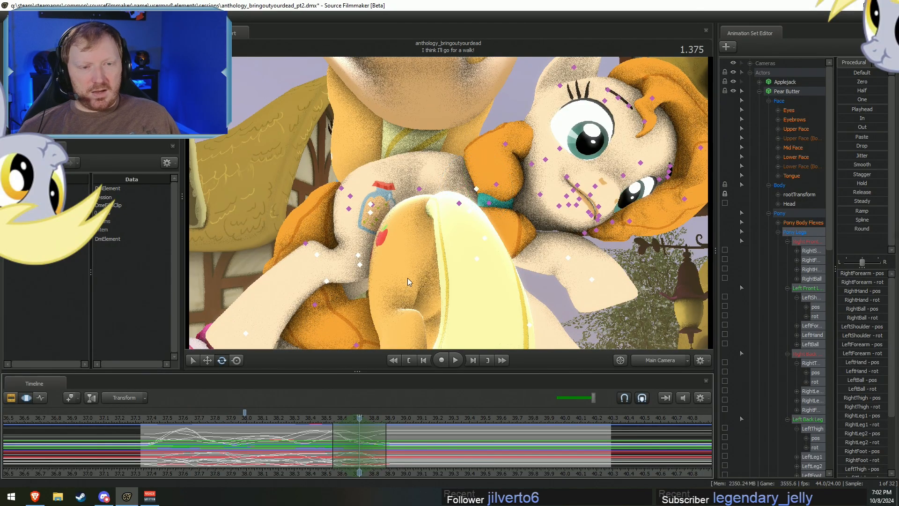
{"action": "left_click", "coordinate": [372, 207]}
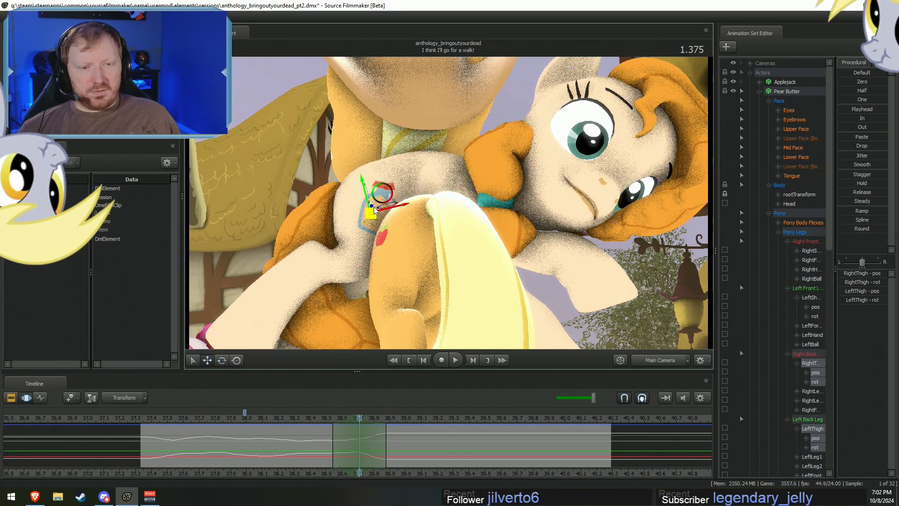
{"action": "mouse_move", "coordinate": [383, 190]}
{"action": "left_mouse_down"}
{"action": "mouse_move", "coordinate": [403, 182]}
{"action": "mouse_move", "coordinate": [395, 177]}
{"action": "left_mouse_up"}
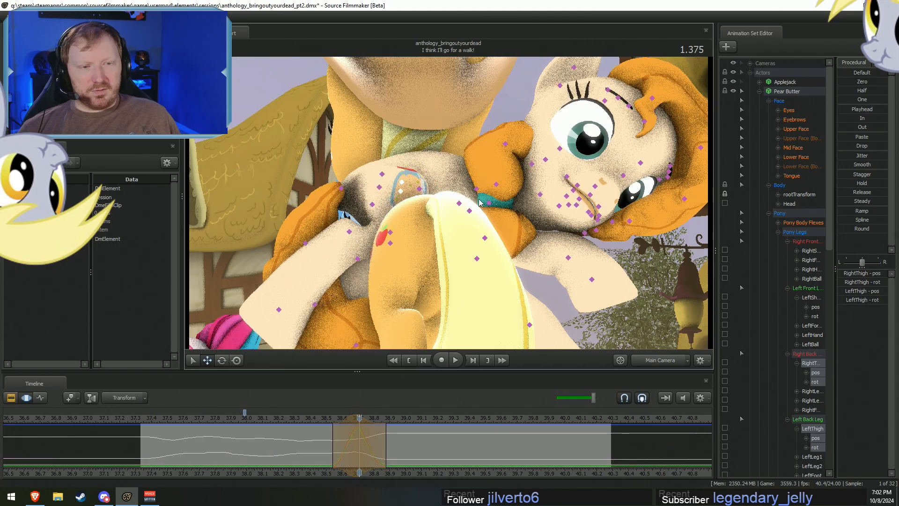
Try moving Pear Butter's LeftShoulder and RightShoulder bones together towards her hips at 1.375 and play back the motion.
{"action": "left_click", "coordinate": [469, 211]}
{"action": "left_click", "coordinate": [477, 189], "text": "ctrl"}
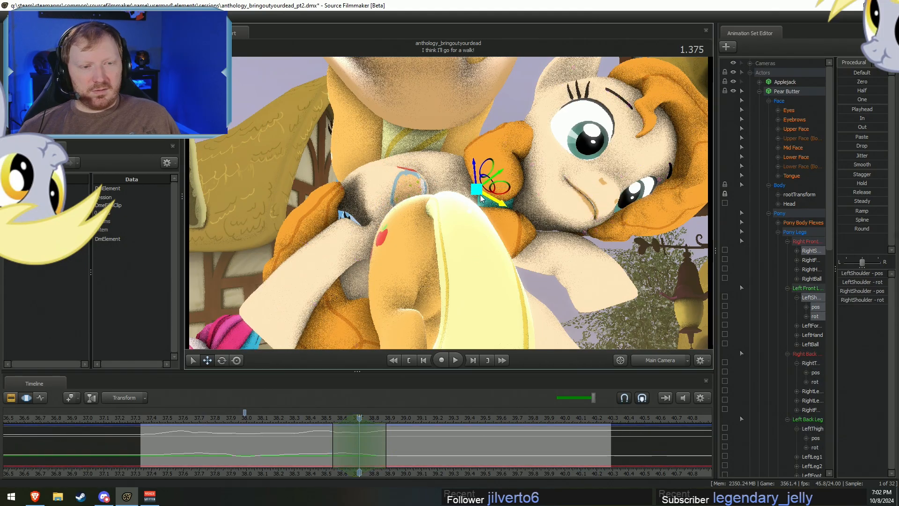
{"action": "left_click_drag", "start_coordinate": [481, 198], "coordinate": [430, 176]}
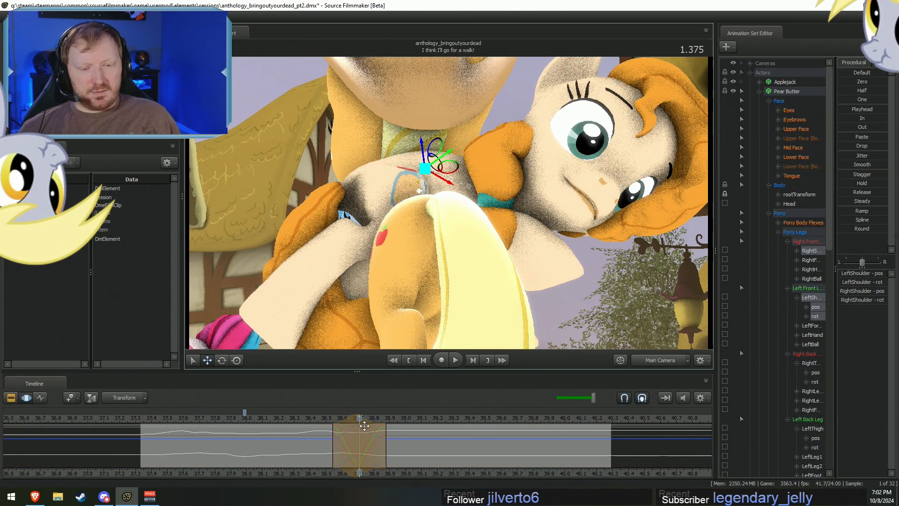
{"action": "key", "text": "space"}
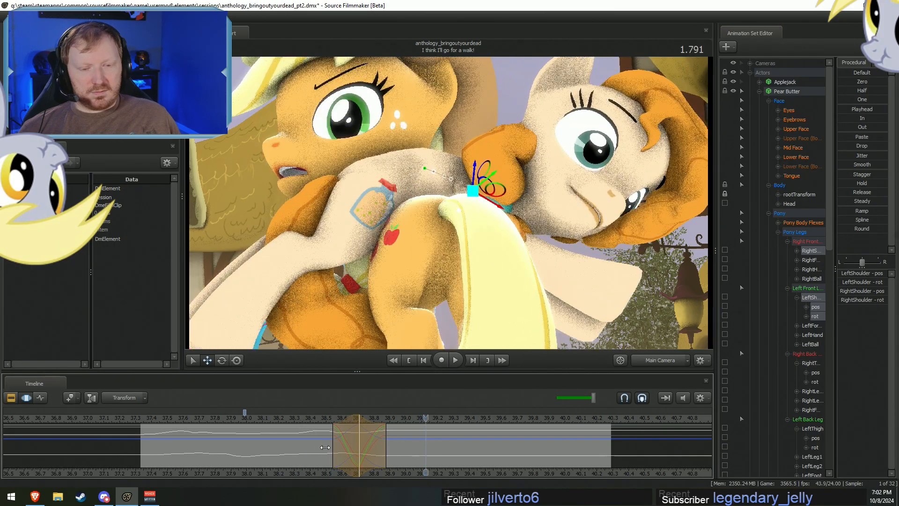
{"action": "key", "text": "space"}
Return the playhead to 1.375 and try rotating Pear Butter's RightThigh bone alone to pull the leg in.
{"action": "key", "text": "shift"}
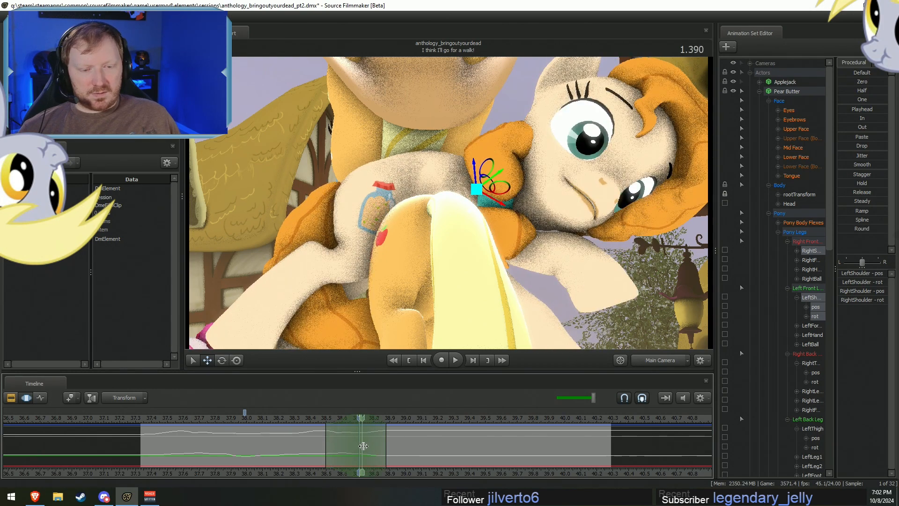
{"action": "key", "text": "ctrl"}
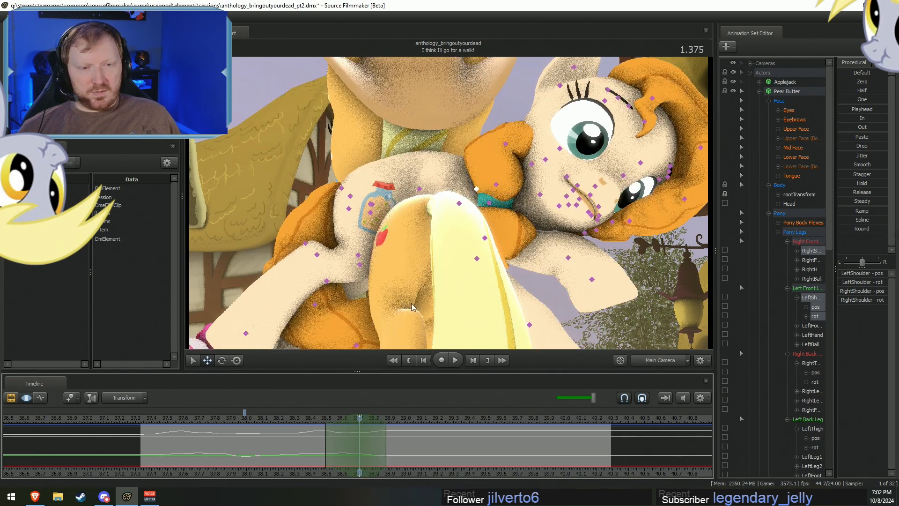
{"action": "left_click", "coordinate": [372, 206], "text": "ctrl"}
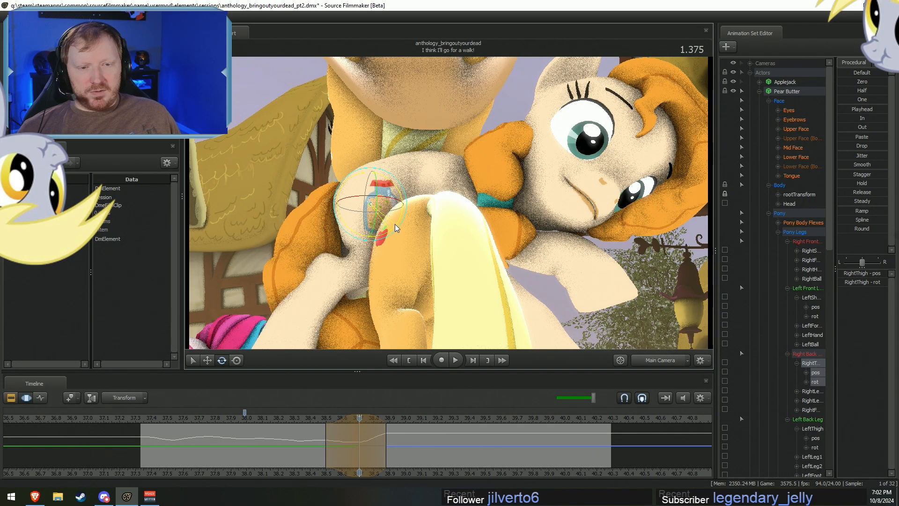
{"action": "left_click_drag", "start_coordinate": [395, 224], "coordinate": [367, 324]}
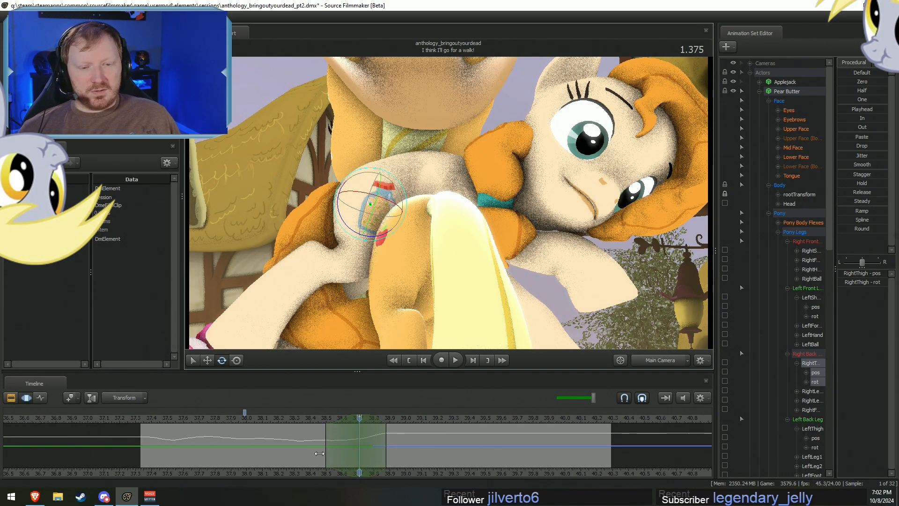
Extend the softened selection's start slightly earlier, switch manipulation mode to Overwrite, and rotate and raise the RightThigh bone at 1.375.
{"action": "left_click_drag", "start_coordinate": [319, 453], "coordinate": [310, 455]}
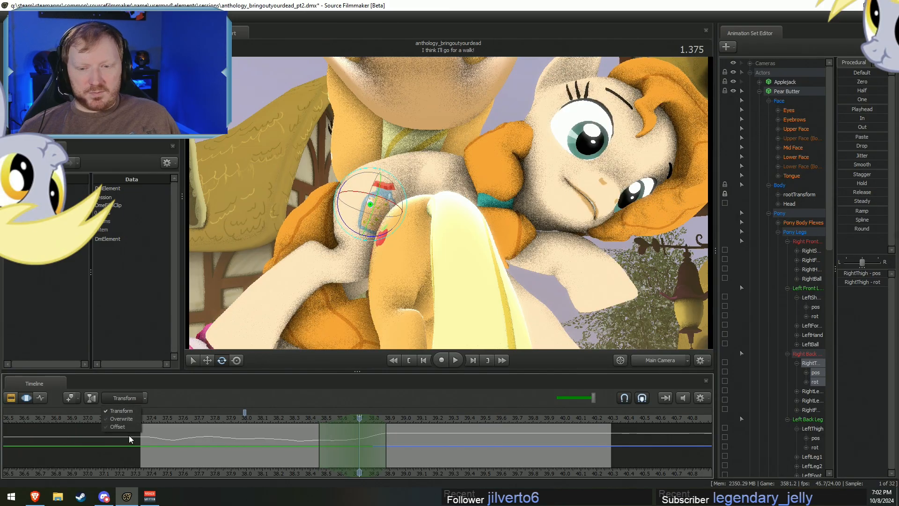
{"action": "mouse_move", "coordinate": [387, 231]}
{"action": "left_mouse_down"}
{"action": "mouse_move", "coordinate": [378, 209]}
{"action": "mouse_move", "coordinate": [382, 218]}
{"action": "left_mouse_up"}
{"action": "left_click", "coordinate": [360, 266]}
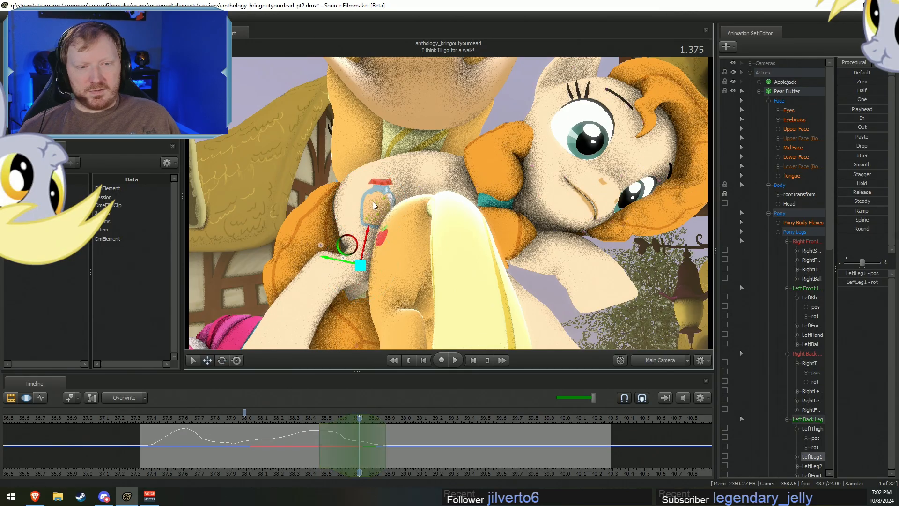
{"action": "left_click", "coordinate": [370, 206]}
{"action": "left_click_drag", "start_coordinate": [376, 203], "coordinate": [383, 176]}
Pose Pear Butter's RightLeg1, RightLeg2 and RightFoot bones at 1.375 to bend the right back leg inward.
{"action": "left_click", "coordinate": [372, 241]}
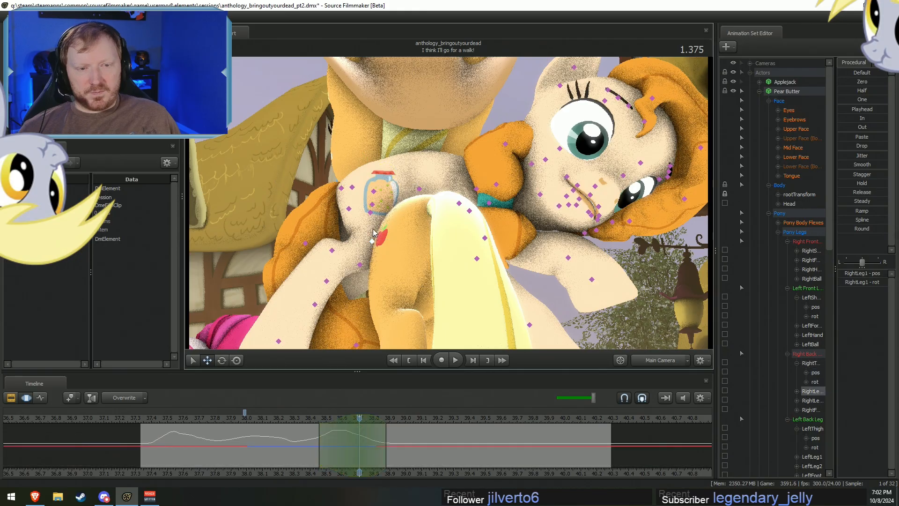
{"action": "left_click_drag", "start_coordinate": [397, 228], "coordinate": [327, 204]}
{"action": "left_click", "coordinate": [344, 222]}
{"action": "key", "text": "w"}
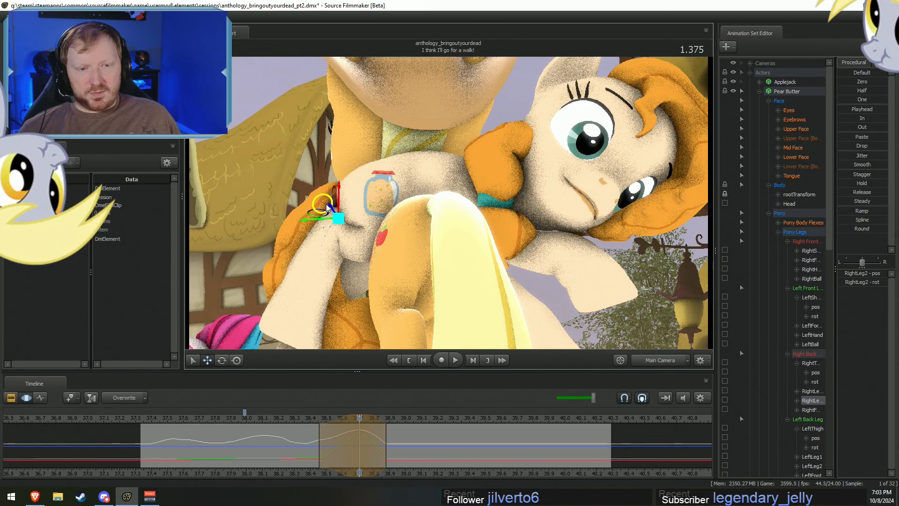
{"action": "left_click", "coordinate": [299, 317]}
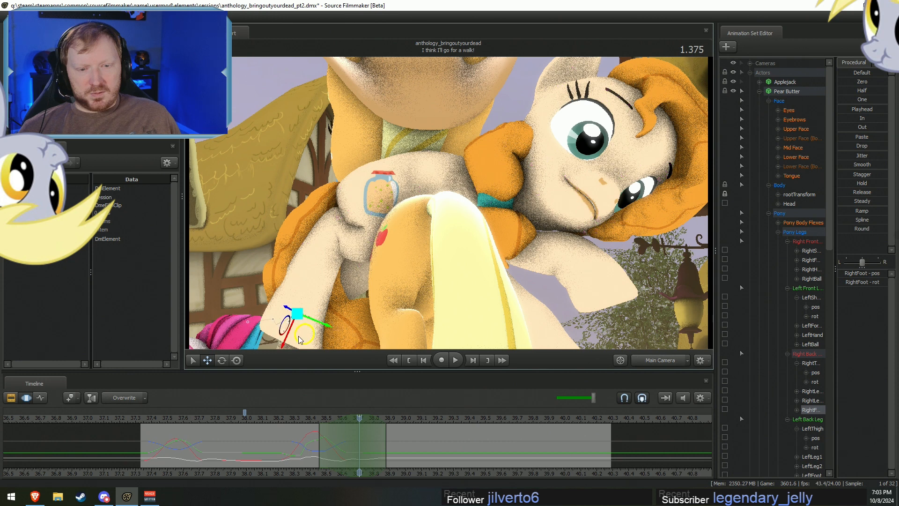
{"action": "key", "text": "e"}
{"action": "left_click_drag", "start_coordinate": [313, 338], "coordinate": [294, 344]}
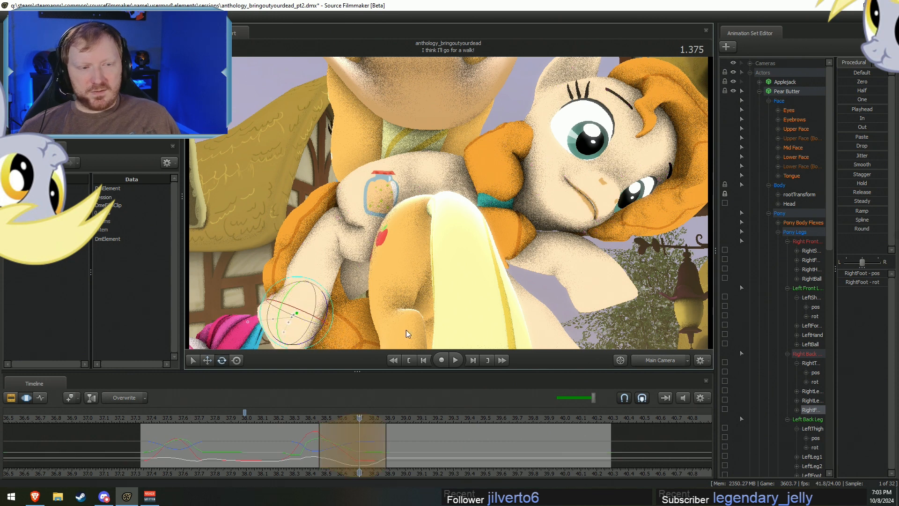
Rotate Pear Butter's RightShoulder, RightForearm and RightHand bones at 1.375 to fold the right front leg against her chest.
{"action": "key", "text": "ctrl"}
{"action": "left_click", "coordinate": [477, 189]}
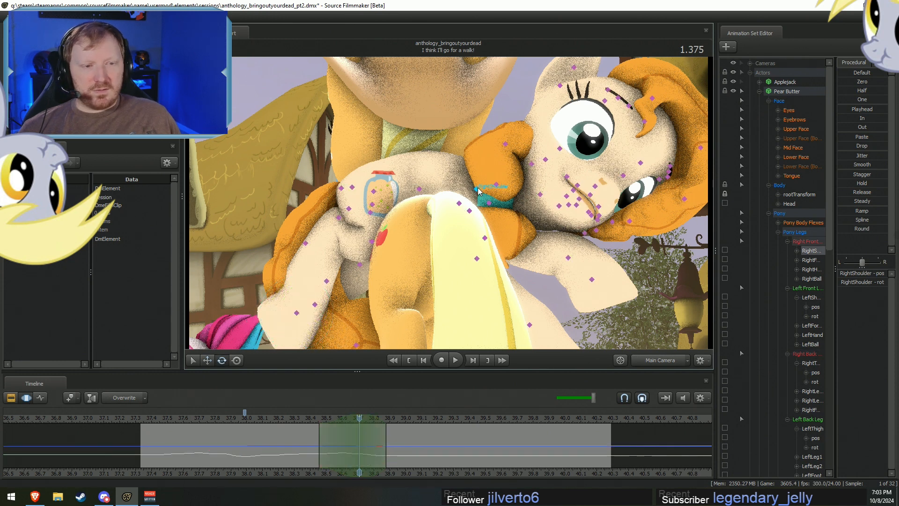
{"action": "left_click_drag", "start_coordinate": [488, 222], "coordinate": [491, 220]}
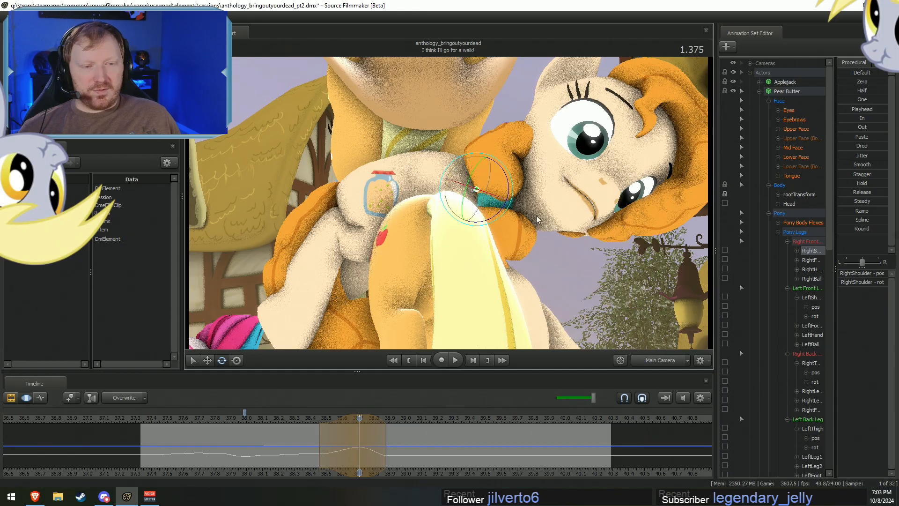
{"action": "mouse_move", "coordinate": [617, 281]}
{"action": "left_mouse_down", "text": "alt"}
{"action": "mouse_move", "coordinate": [477, 281]}
{"action": "mouse_move", "coordinate": [611, 293]}
{"action": "left_mouse_up", "text": "alt"}
{"action": "left_click_drag", "start_coordinate": [465, 165], "coordinate": [476, 168]}
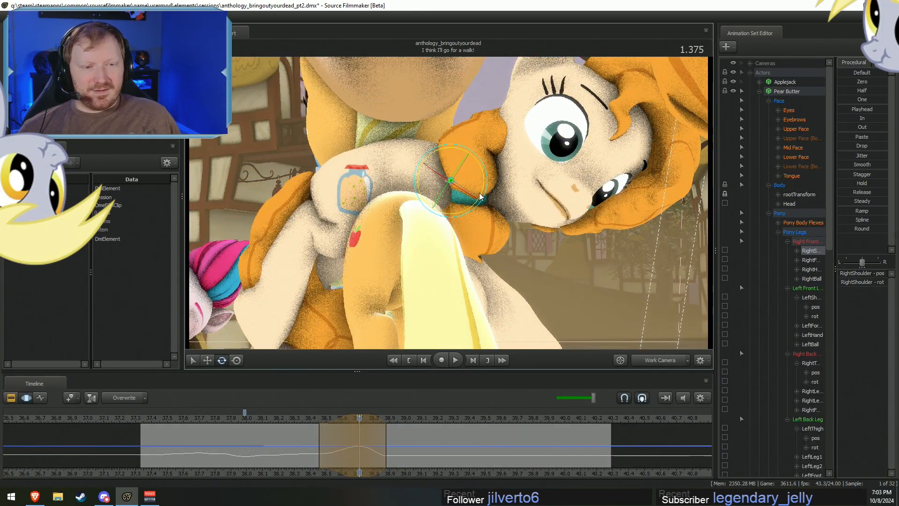
{"action": "left_click", "coordinate": [420, 221], "text": "ctrl"}
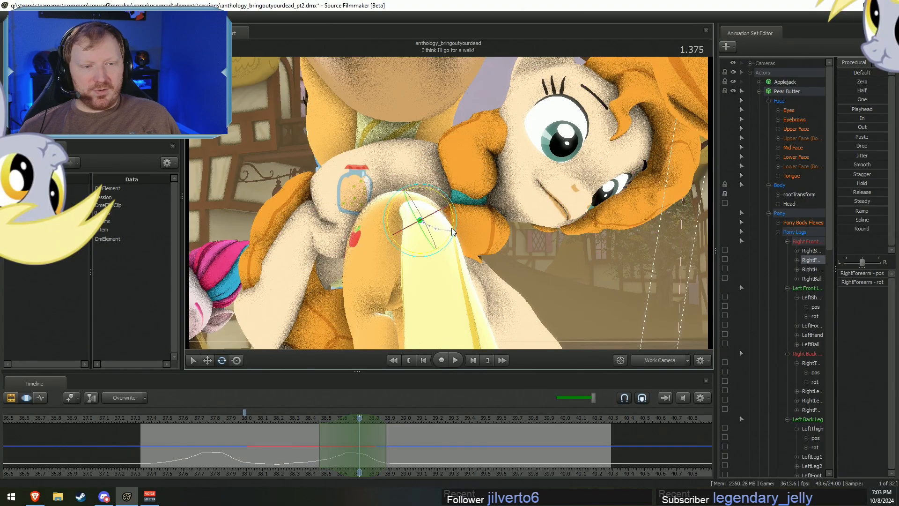
{"action": "left_click_drag", "start_coordinate": [452, 223], "coordinate": [467, 235]}
{"action": "left_click", "coordinate": [501, 216], "text": "ctrl"}
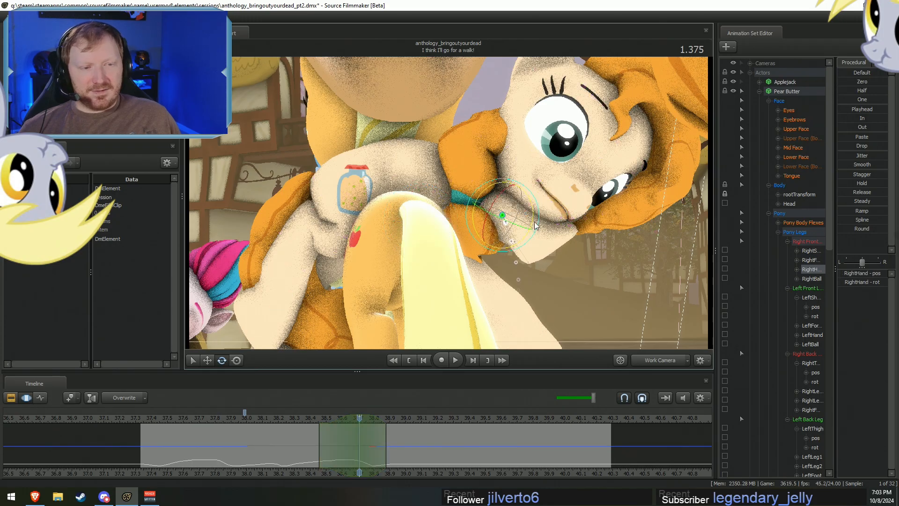
{"action": "left_click_drag", "start_coordinate": [535, 225], "coordinate": [498, 245]}
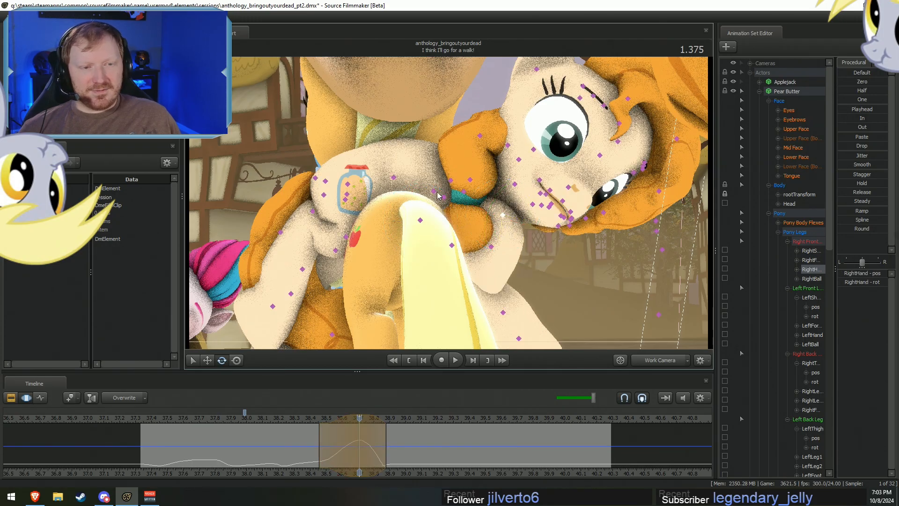
Refine the folded right front leg by rotating the RightShoulder and RightHand bones again.
{"action": "left_click", "coordinate": [444, 197], "text": "ctrl"}
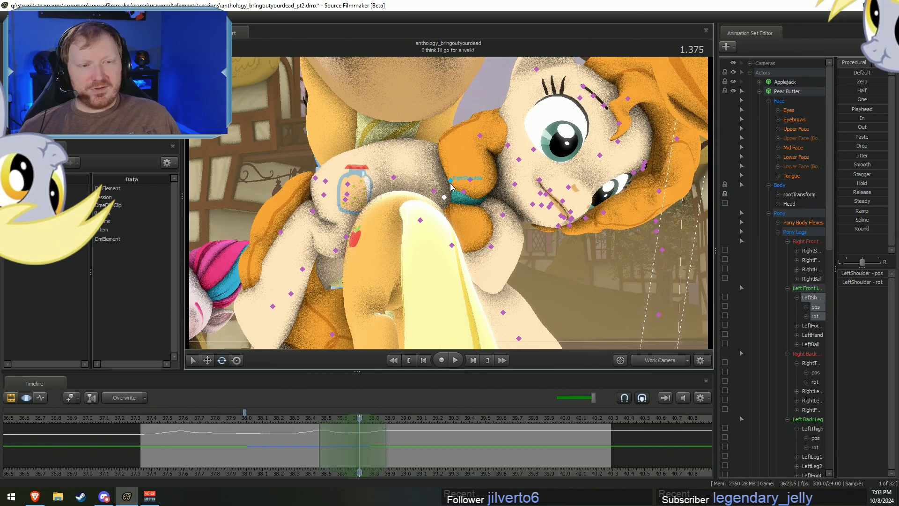
{"action": "left_click", "coordinate": [450, 182], "text": "ctrl"}
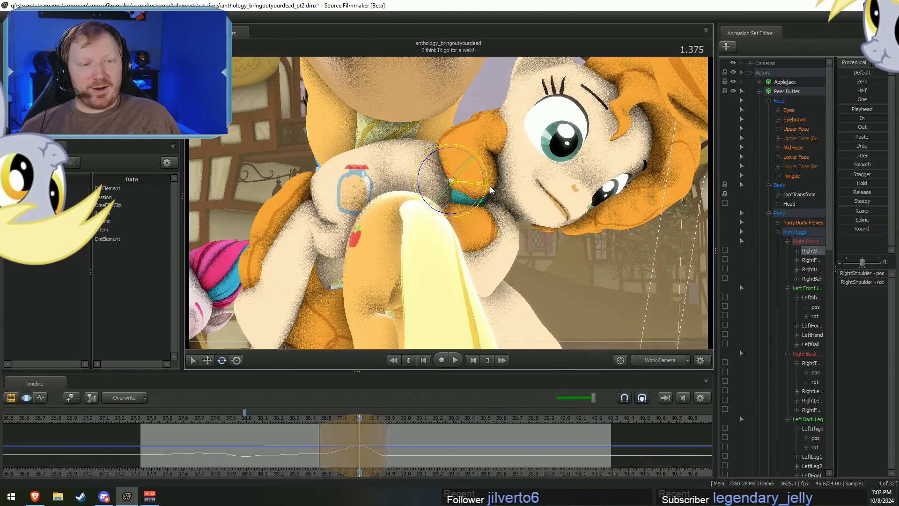
{"action": "left_click", "coordinate": [501, 221], "text": "ctrl"}
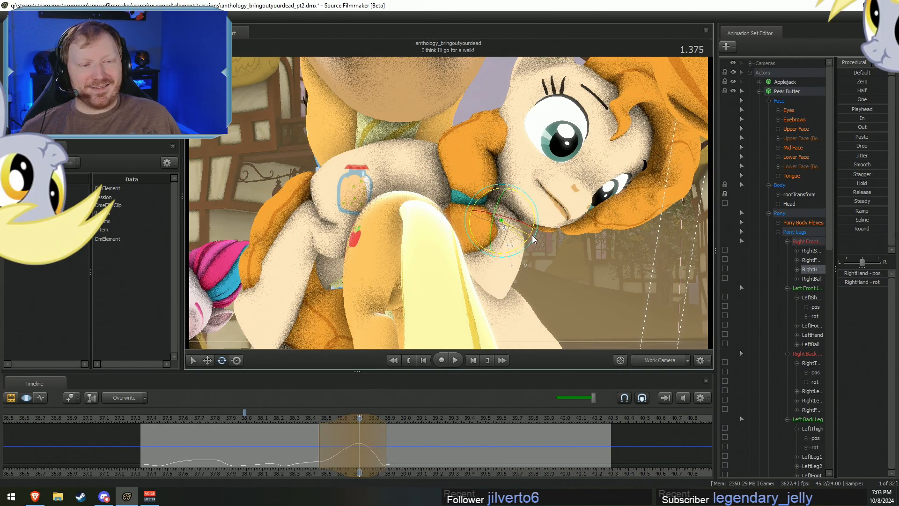
{"action": "left_click_drag", "start_coordinate": [532, 236], "coordinate": [393, 228]}
View the pony from the opposite side and rotate her LeftShoulder and left forearm to fold the left front leg at 1.375.
{"action": "left_click", "coordinate": [464, 182], "text": "ctrl"}
{"action": "left_click", "coordinate": [456, 185], "text": "ctrl"}
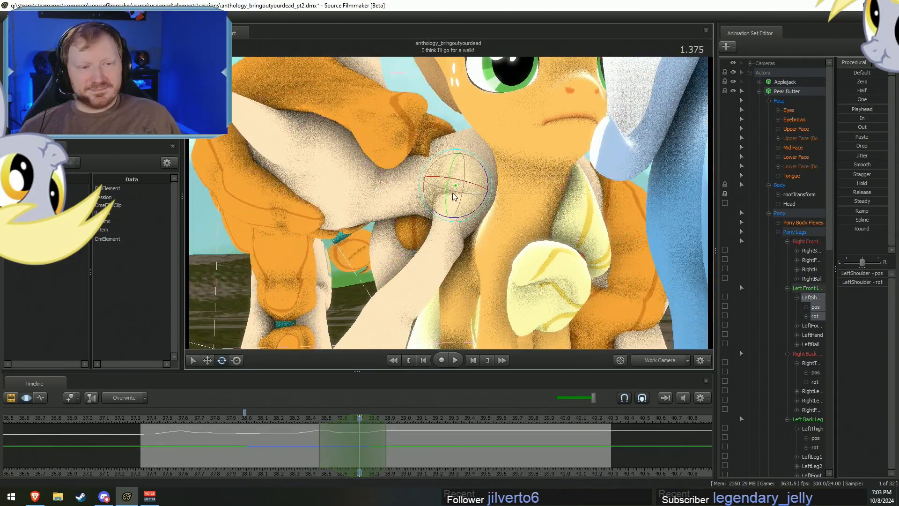
{"action": "mouse_move", "coordinate": [465, 212]}
{"action": "left_mouse_down"}
{"action": "mouse_move", "coordinate": [482, 223]}
{"action": "mouse_move", "coordinate": [468, 225]}
{"action": "mouse_move", "coordinate": [471, 211]}
{"action": "left_mouse_up"}
{"action": "left_click", "coordinate": [487, 225], "text": "ctrl"}
{"action": "left_click_drag", "start_coordinate": [524, 217], "coordinate": [456, 234]}
Rotate Pear Butter's LeftHand bone and left front hoof so they hang folded beside the right front hoof.
{"action": "left_click", "coordinate": [401, 219]}
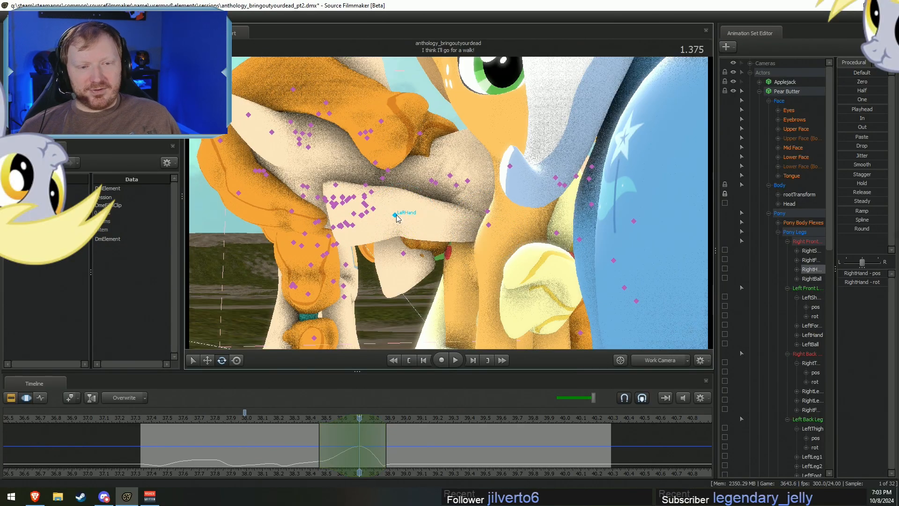
{"action": "left_click", "coordinate": [395, 215]}
{"action": "left_click_drag", "start_coordinate": [414, 239], "coordinate": [405, 207]}
{"action": "left_click", "coordinate": [404, 253]}
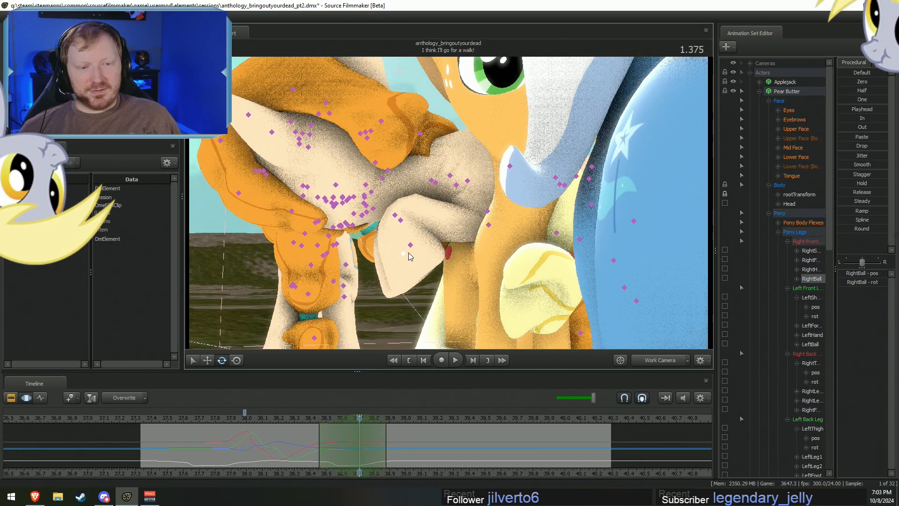
{"action": "left_click", "coordinate": [410, 247], "text": "ctrl"}
{"action": "left_click_drag", "start_coordinate": [421, 273], "coordinate": [455, 229]}
Move and rotate Pear Butter's LeftShoulder bone at 1.375 to offset the left front leg from the right one.
{"action": "left_click", "coordinate": [456, 185], "text": "ctrl"}
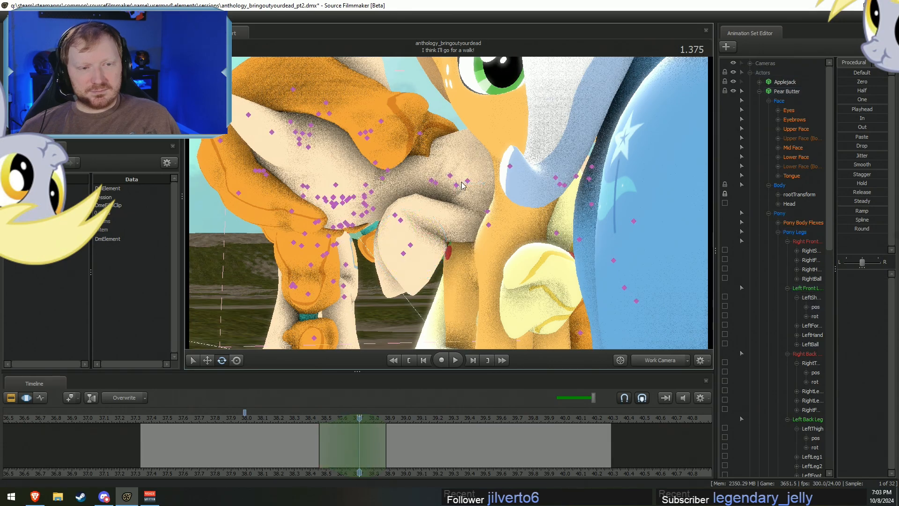
{"action": "key", "text": "e"}
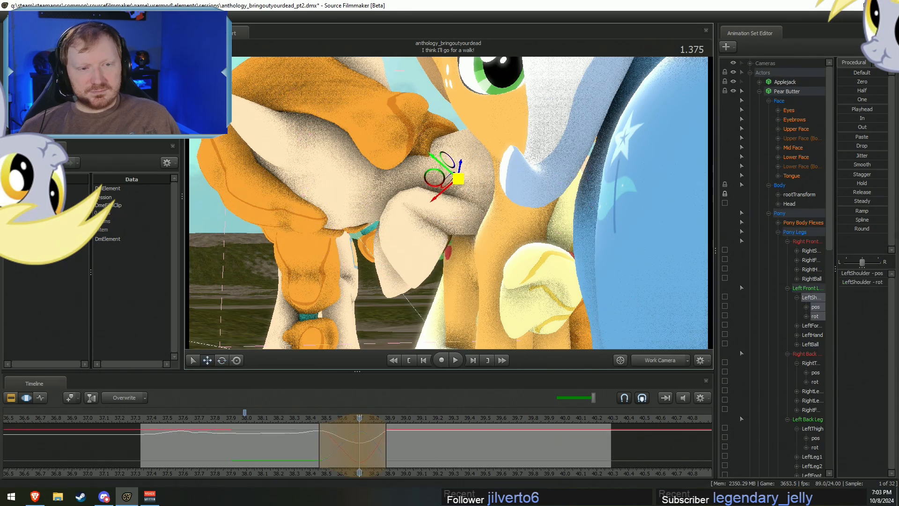
{"action": "left_click_drag", "start_coordinate": [450, 209], "coordinate": [459, 209]}
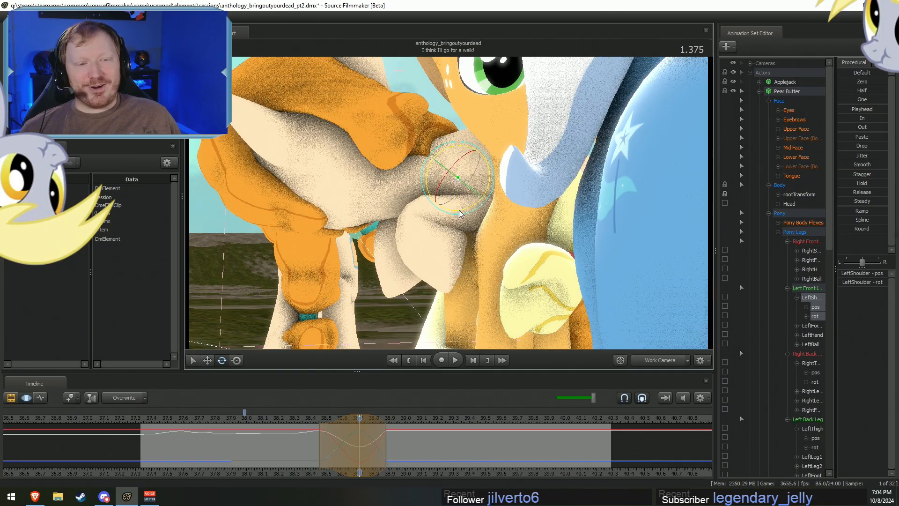
{"action": "key", "text": "w"}
{"action": "left_click_drag", "start_coordinate": [458, 178], "coordinate": [450, 176]}
{"action": "left_click_drag", "start_coordinate": [501, 207], "coordinate": [505, 182], "text": "alt"}
{"action": "key", "text": "e"}
{"action": "left_click_drag", "start_coordinate": [454, 201], "coordinate": [503, 195], "text": "alt"}
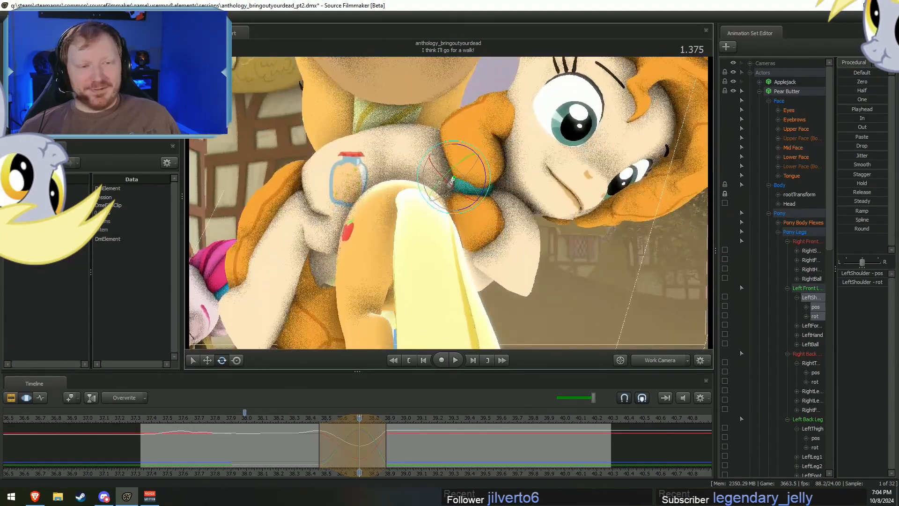
Rotate and raise Pear Butter's RightShoulder bone at 1.375 to tuck the right front leg closer to her chest.
{"action": "left_click", "coordinate": [470, 181]}
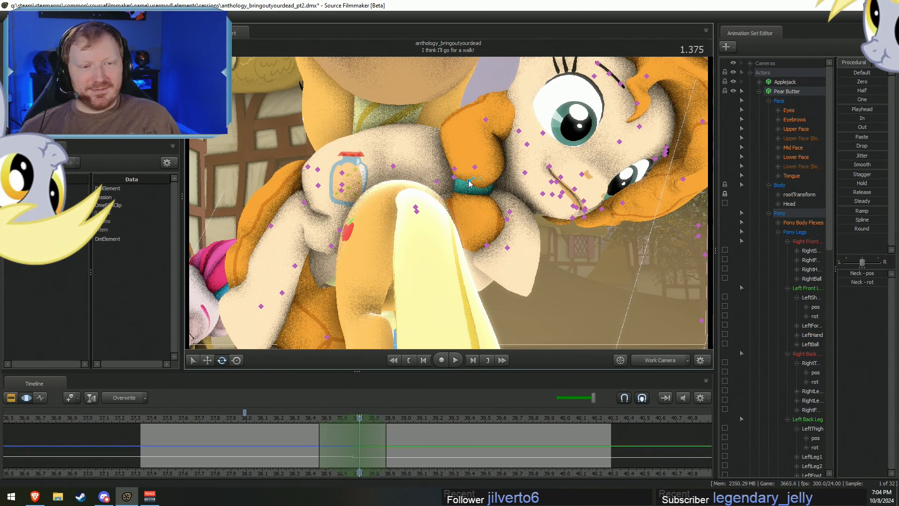
{"action": "left_click", "coordinate": [454, 178]}
{"action": "left_click_drag", "start_coordinate": [487, 171], "coordinate": [448, 206]}
{"action": "key", "text": "w"}
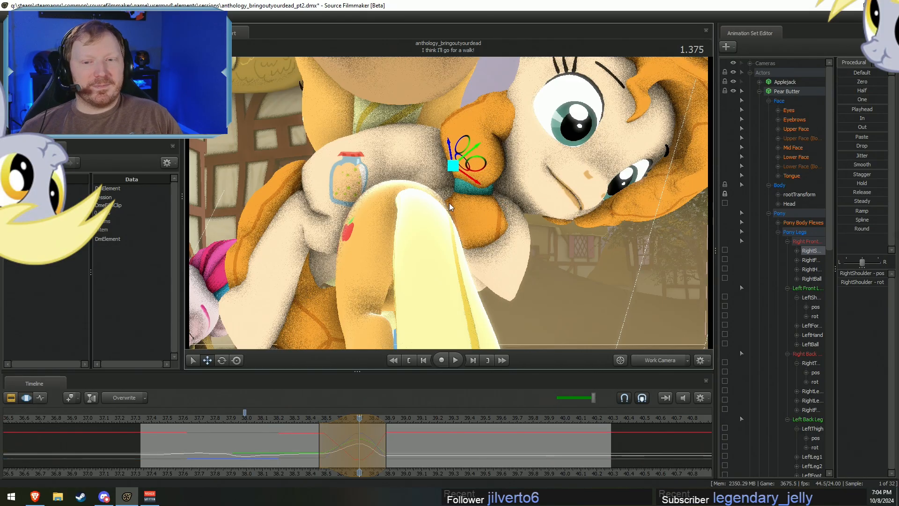
Adjust the RightLeg2 bone's pose from the Main Camera to swing the lower right back leg inward, then copy that view to the Work Camera.
{"action": "left_click", "coordinate": [665, 362]}
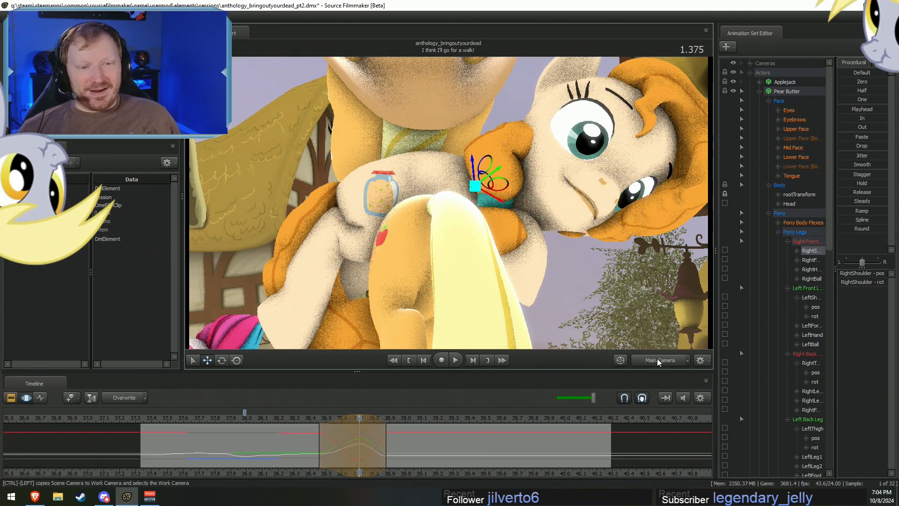
{"action": "left_click", "coordinate": [339, 219]}
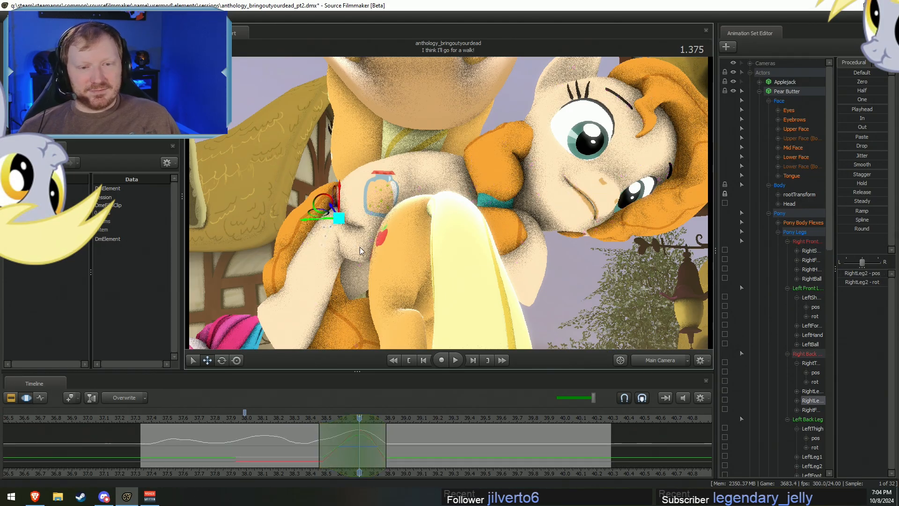
{"action": "left_click_drag", "start_coordinate": [350, 243], "coordinate": [334, 213]}
{"action": "key", "text": "w"}
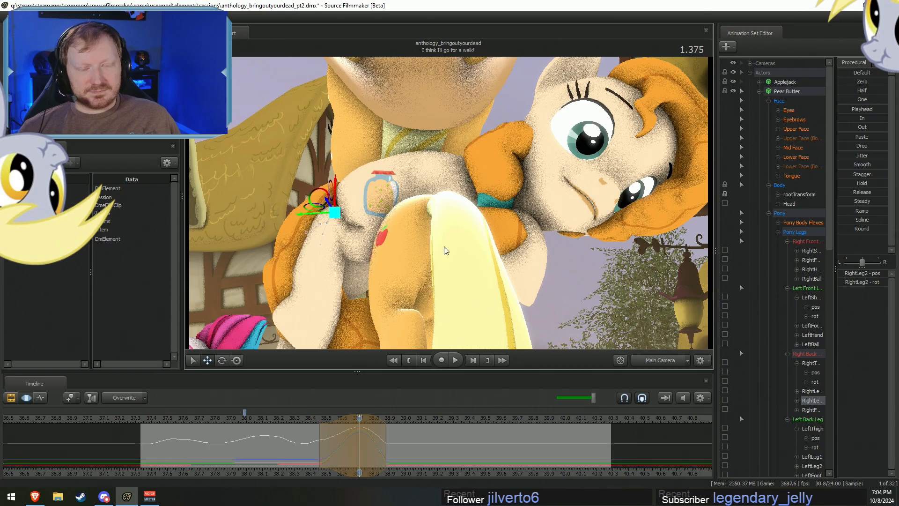
{"action": "key", "text": "ctrl"}
{"action": "left_click", "coordinate": [645, 359], "text": "ctrl"}
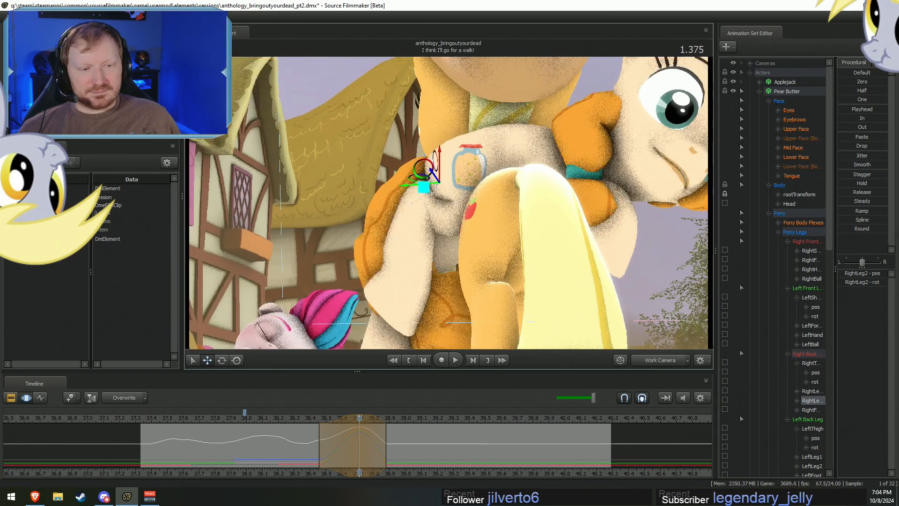
Collapse Pear Butter's Pony control group and hide the BASE TROT model.
{"action": "left_click_drag", "start_coordinate": [449, 203], "coordinate": [452, 205]}
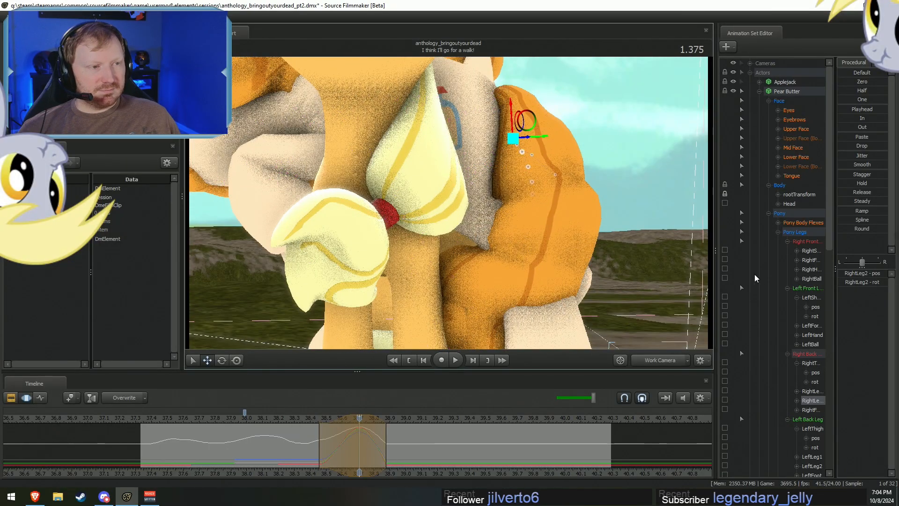
{"action": "left_click", "coordinate": [758, 92]}
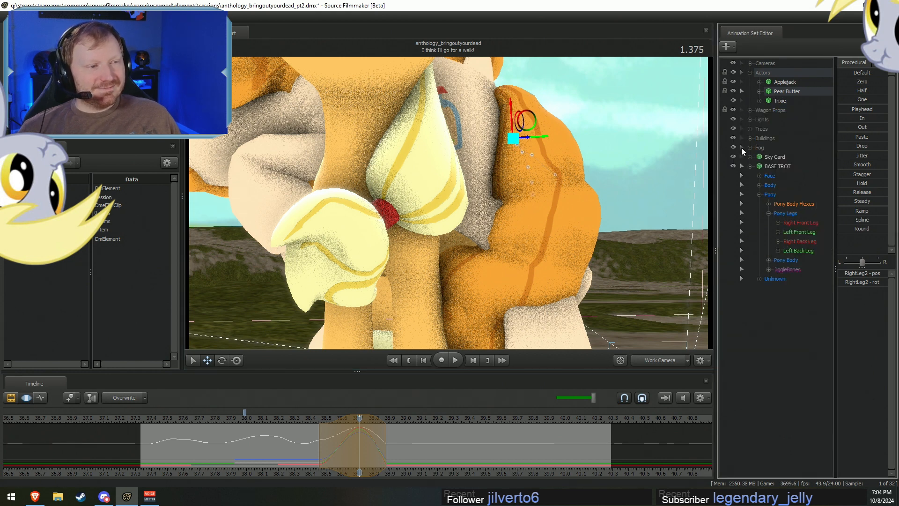
{"action": "left_click", "coordinate": [759, 91]}
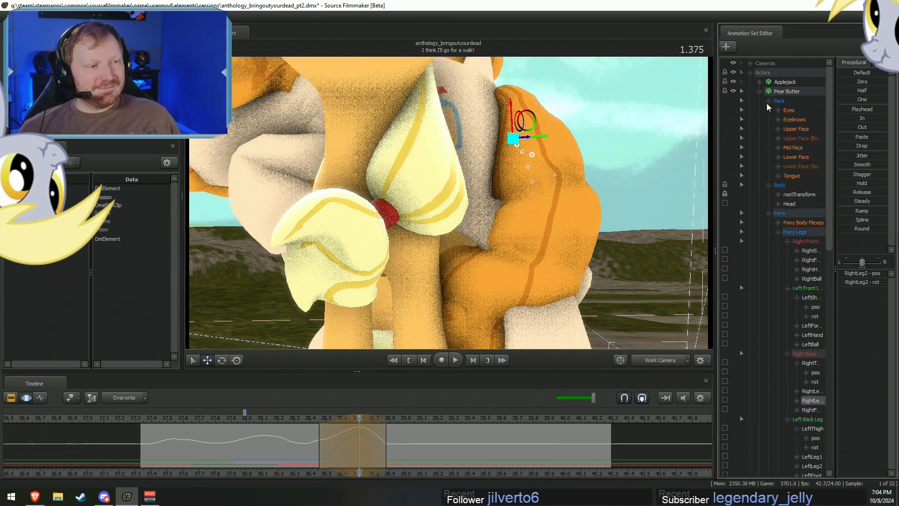
{"action": "left_click", "coordinate": [768, 213]}
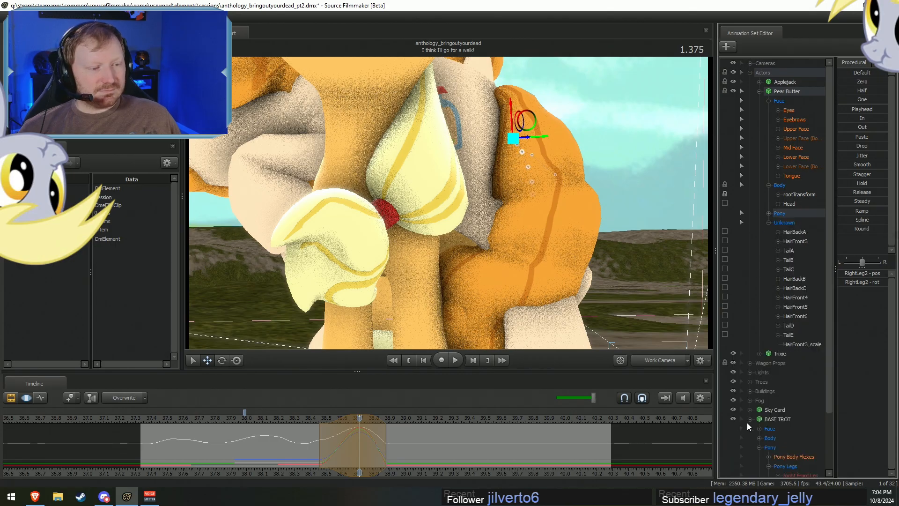
{"action": "left_click", "coordinate": [733, 419]}
Rotate and raise Pear Butter's LeftThigh bone at 1.375, and rotate LeftLeg1 to bend the left back leg.
{"action": "left_click", "coordinate": [450, 135]}
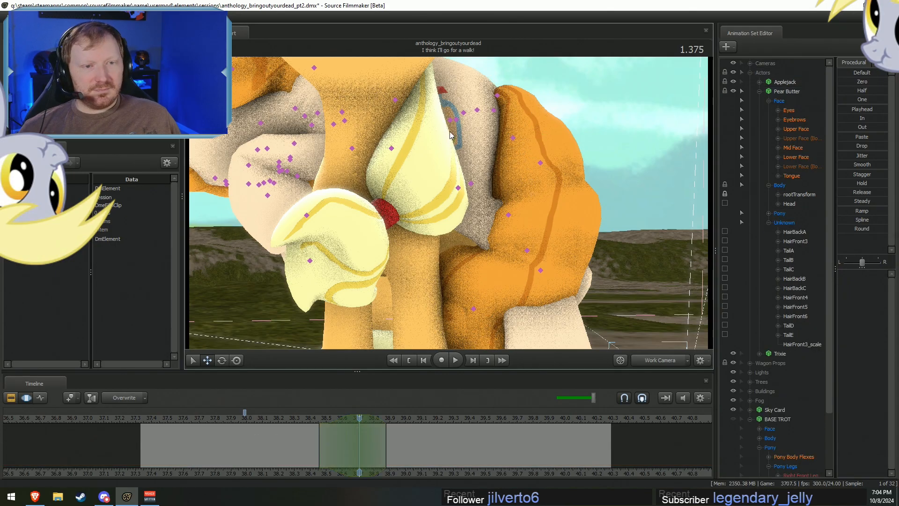
{"action": "left_click", "coordinate": [452, 121]}
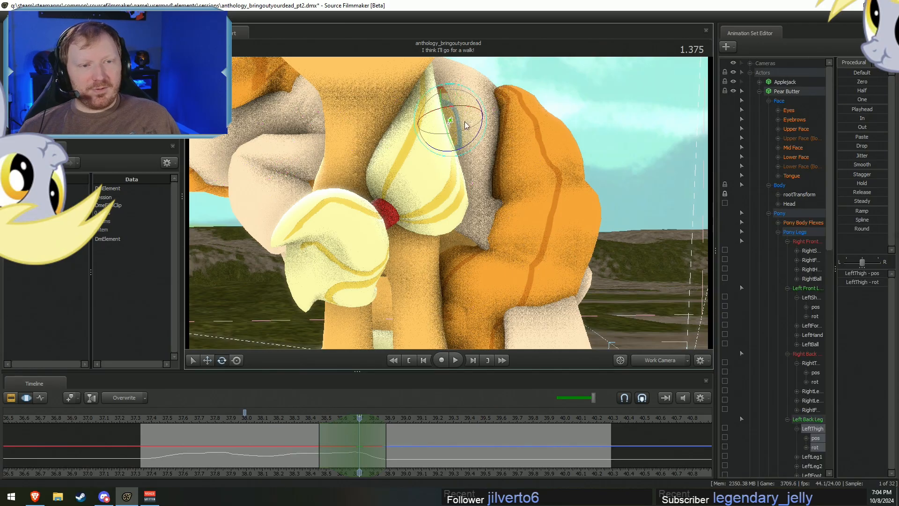
{"action": "left_click_drag", "start_coordinate": [477, 134], "coordinate": [448, 97]}
{"action": "key", "text": "w"}
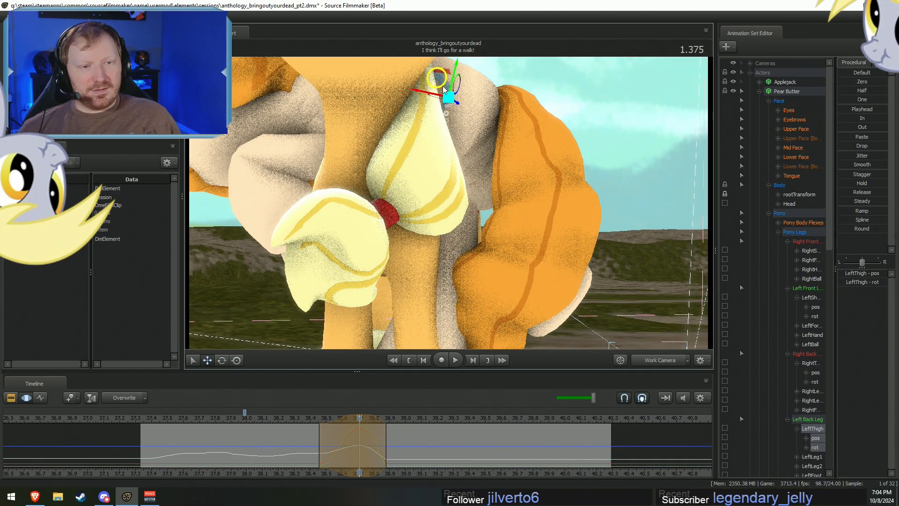
{"action": "left_click", "coordinate": [422, 164]}
{"action": "key", "text": "e"}
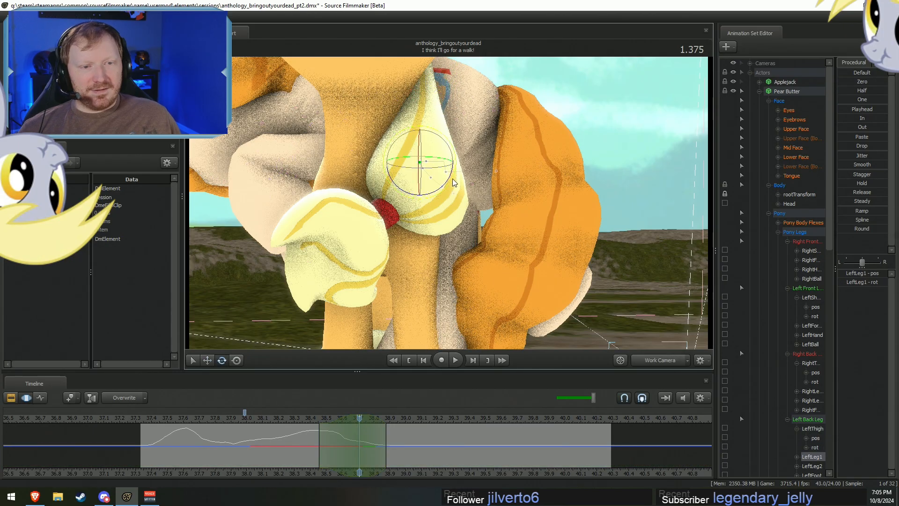
{"action": "left_click_drag", "start_coordinate": [452, 179], "coordinate": [439, 138]}
Rotate Pear Butter's LeftLeg2 and LeftFoot bones to fold the lower left back leg and angle its hoof.
{"action": "left_click", "coordinate": [472, 142], "text": "ctrl"}
{"action": "left_click_drag", "start_coordinate": [440, 138], "coordinate": [632, 178], "text": "alt"}
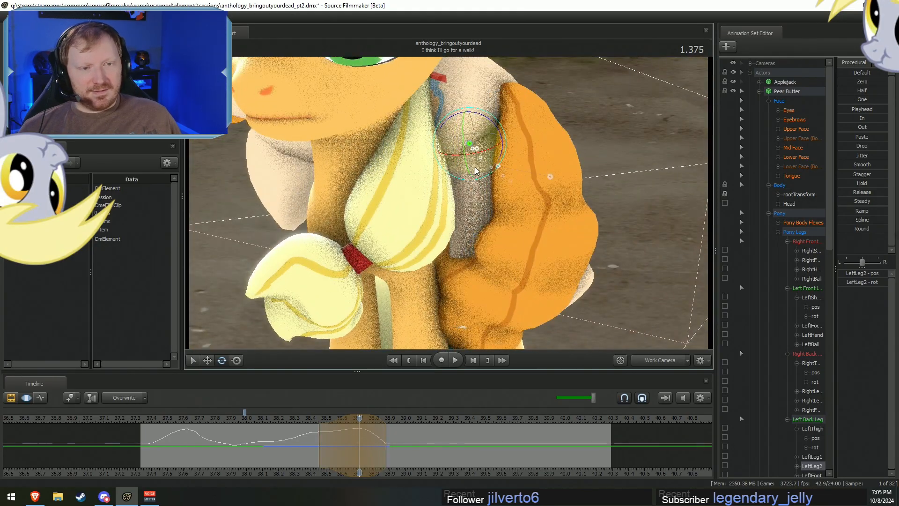
{"action": "left_click_drag", "start_coordinate": [475, 166], "coordinate": [478, 132]}
{"action": "key", "text": "ctrl"}
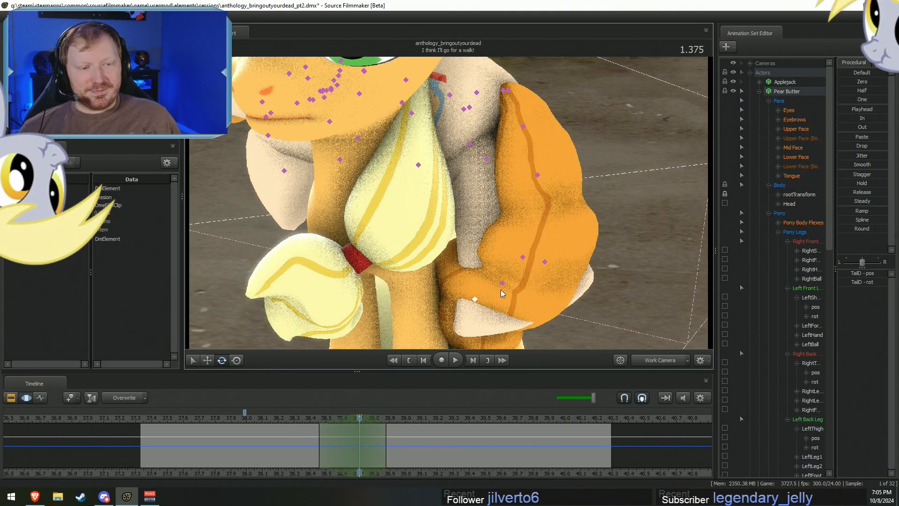
{"action": "left_click", "coordinate": [474, 299], "text": "ctrl"}
{"action": "left_click_drag", "start_coordinate": [535, 269], "coordinate": [534, 265]}
{"action": "key", "text": "ctrl"}
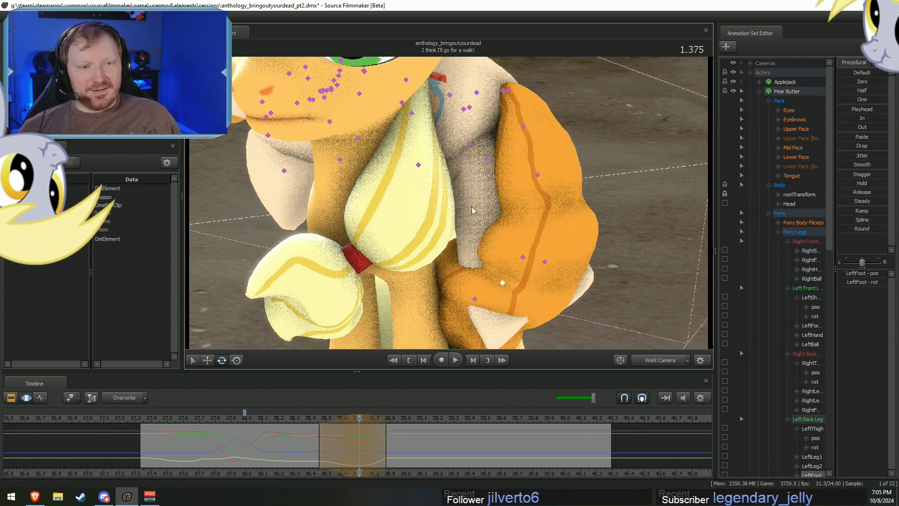
{"action": "key", "text": "ctrl"}
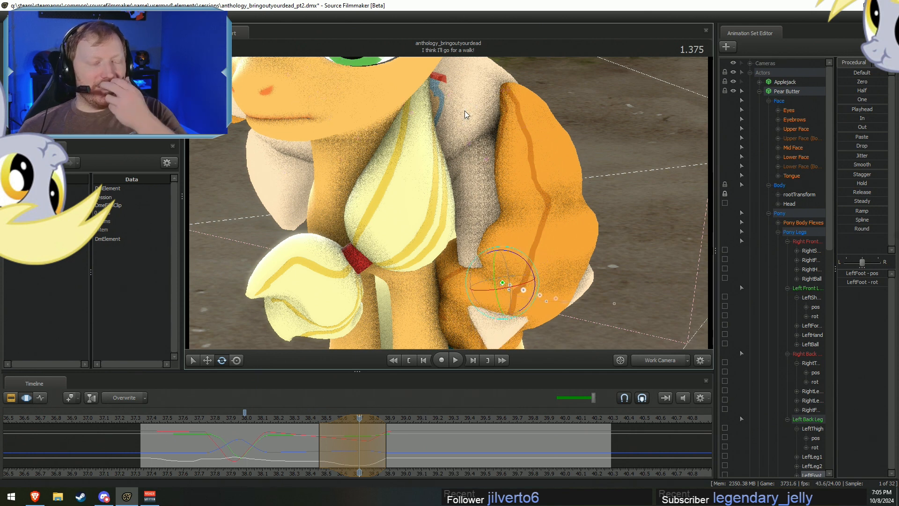
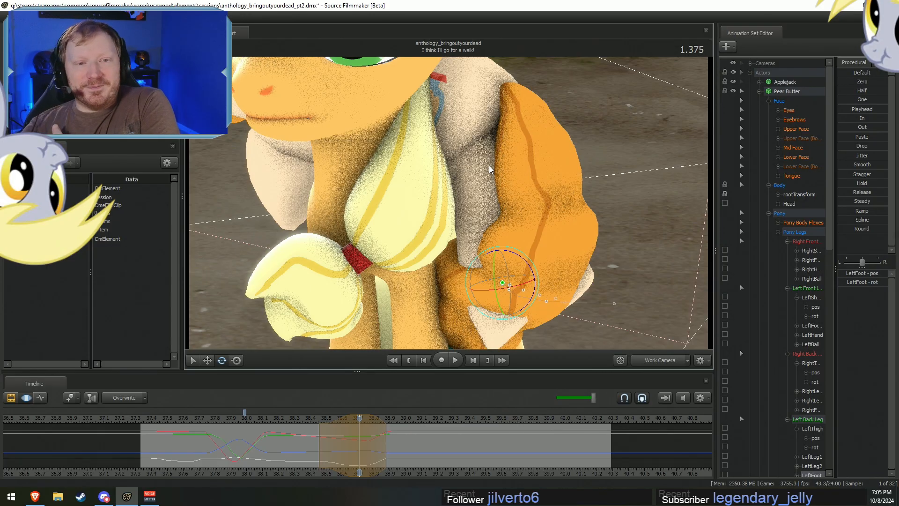
Select the LeftThigh bone again and rotate it to refine the tucked left back leg at 1.375.
{"action": "left_click", "coordinate": [798, 92]}
{"action": "left_click_drag", "start_coordinate": [422, 169], "coordinate": [450, 202], "text": "alt"}
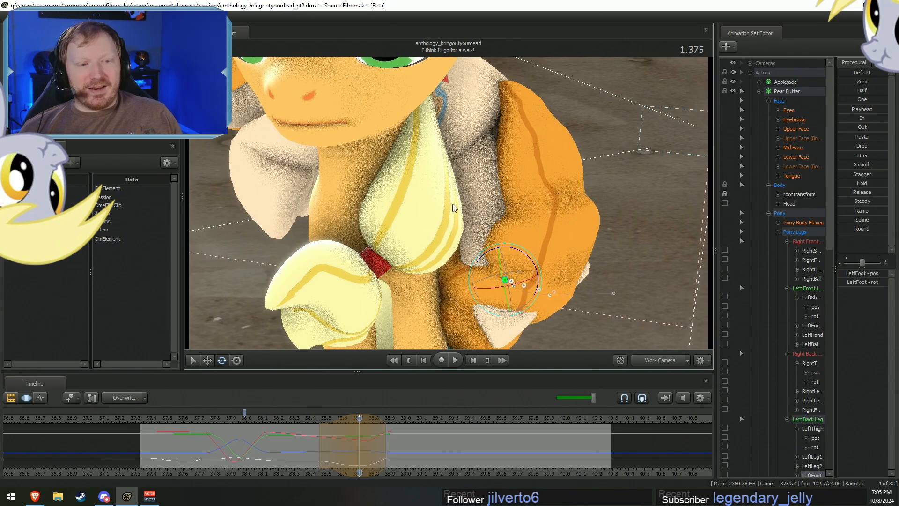
{"action": "left_click", "coordinate": [457, 108], "text": "ctrl"}
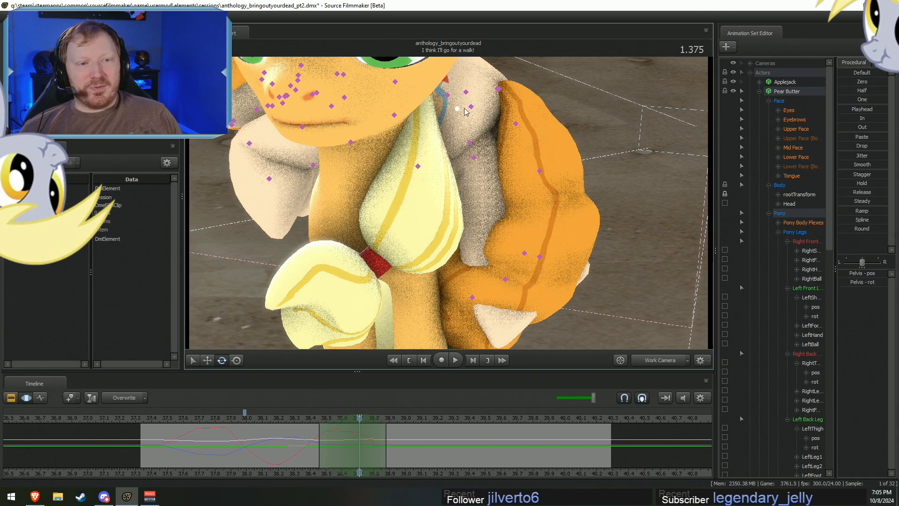
{"action": "left_click", "coordinate": [451, 98]}
{"action": "left_click_drag", "start_coordinate": [461, 124], "coordinate": [464, 94]}
Play back the leg kick from the Work Camera and again from the Main Camera.
{"action": "left_click", "coordinate": [295, 418]}
{"action": "key", "text": "space"}
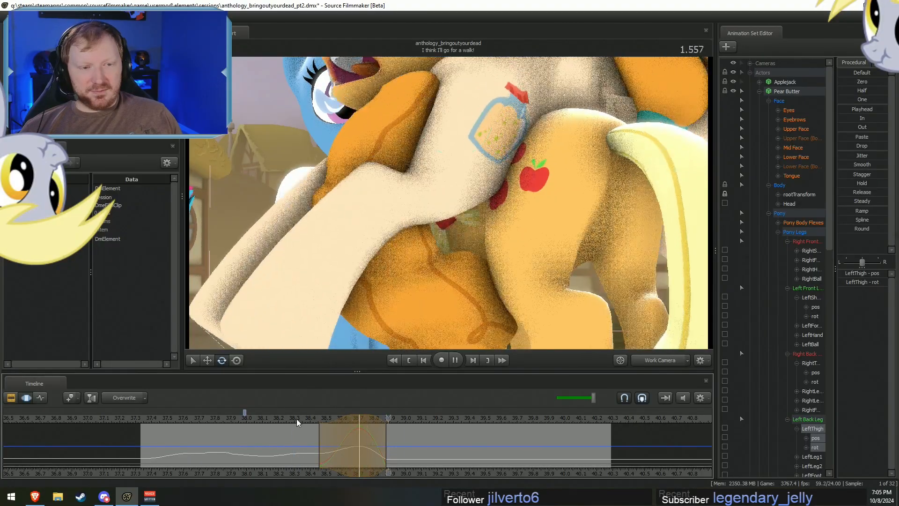
{"action": "key", "text": "space"}
{"action": "left_click", "coordinate": [648, 363]}
{"action": "left_click", "coordinate": [305, 418]}
{"action": "key", "text": "space"}
{"action": "key", "text": "space"}
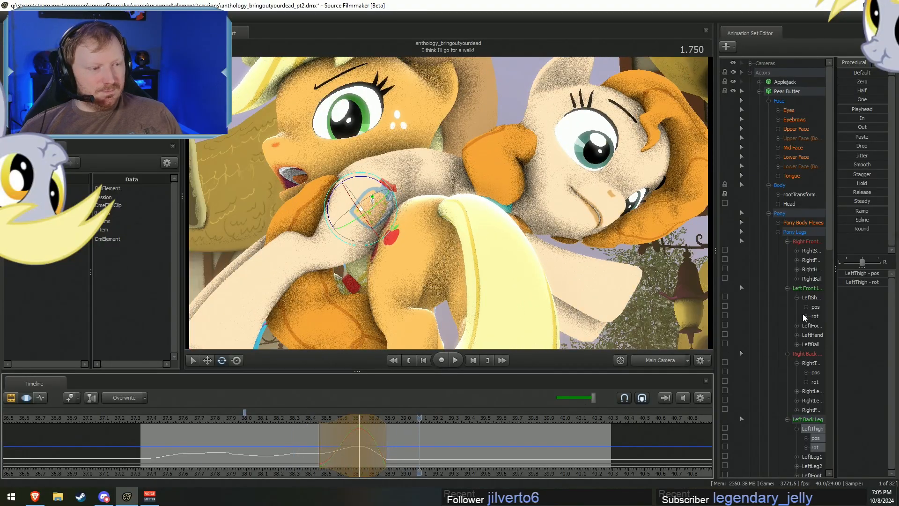
Select all four of Pear Butter's leg groups, pull the end of the kick slightly earlier, and play it back.
{"action": "left_click", "coordinate": [805, 244]}
{"action": "left_click", "coordinate": [806, 292], "text": "ctrl"}
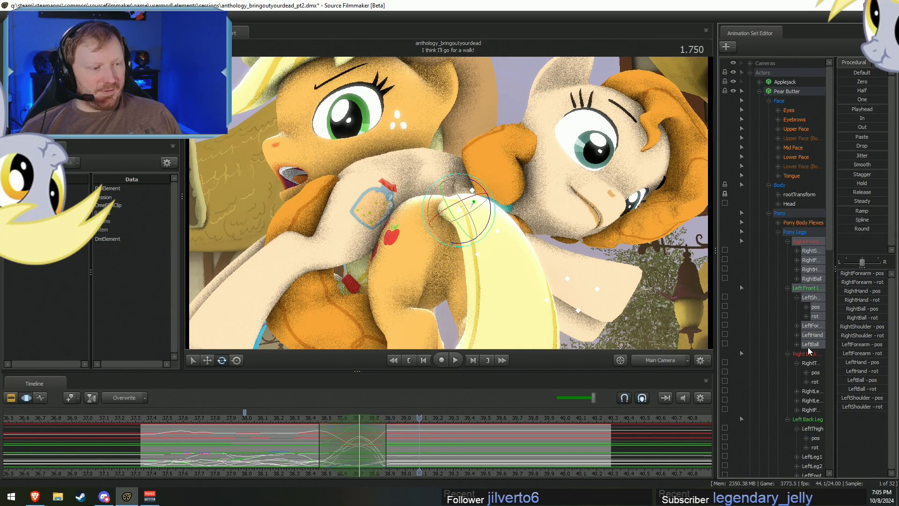
{"action": "left_click", "coordinate": [806, 353], "text": "ctrl"}
{"action": "left_click", "coordinate": [810, 418], "text": "ctrl"}
{"action": "key", "text": "shift"}
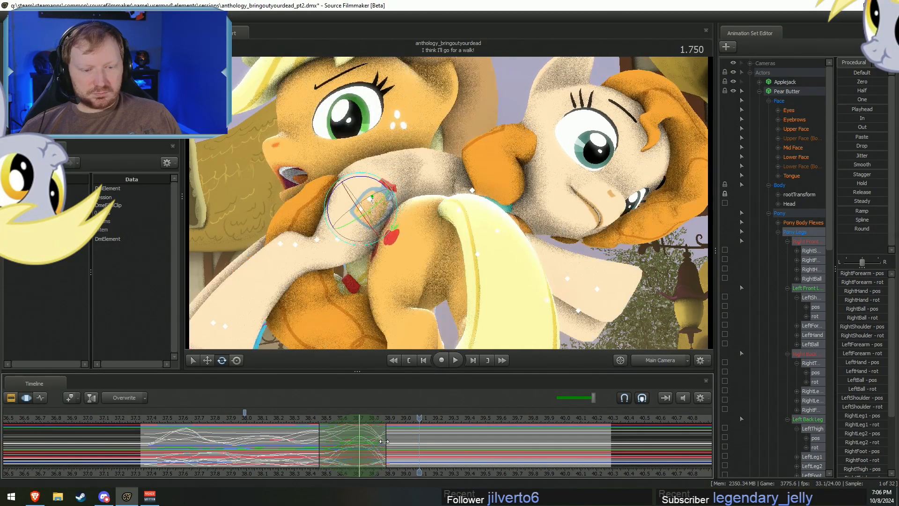
{"action": "left_click", "coordinate": [306, 420]}
{"action": "key", "text": "space"}
{"action": "key", "text": "space"}
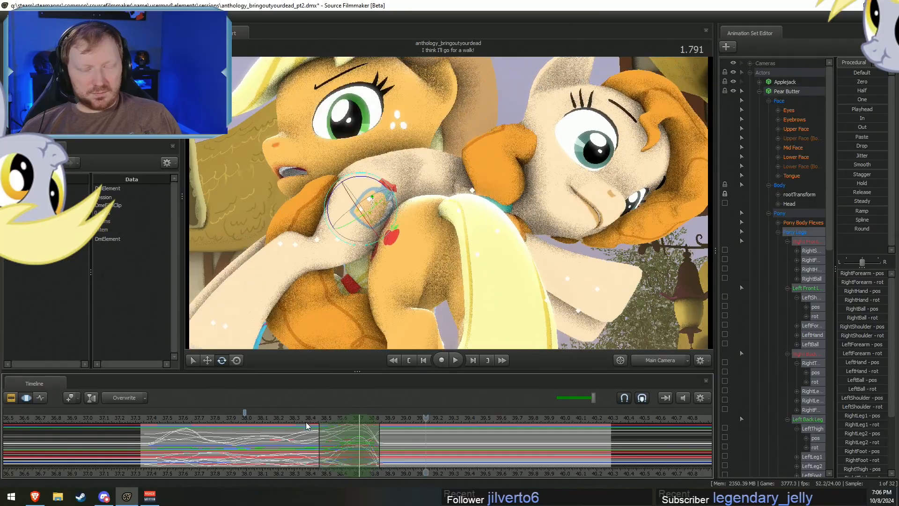
Try to shift the leg motion leading into the 1.375 pose later, play it back, and undo the shift.
{"action": "key", "text": "shift"}
{"action": "key", "text": "shift"}
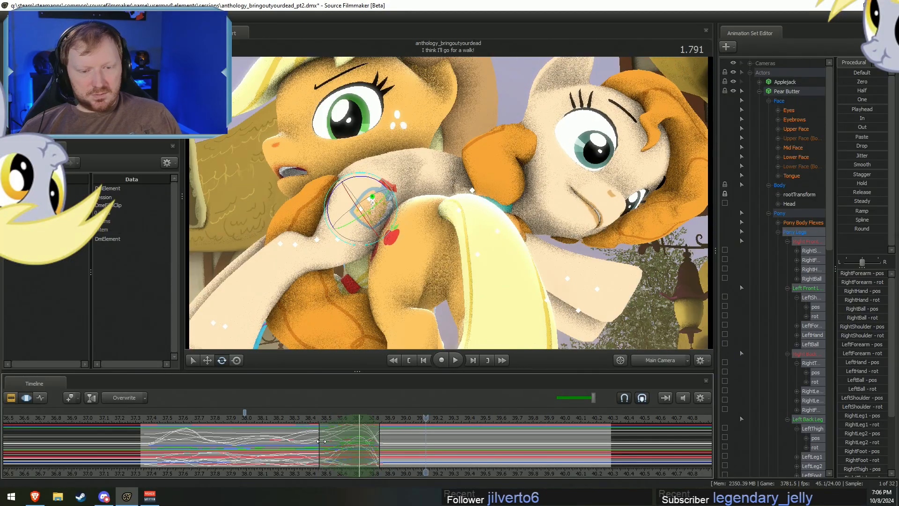
{"action": "left_click_drag", "start_coordinate": [321, 441], "coordinate": [340, 442]}
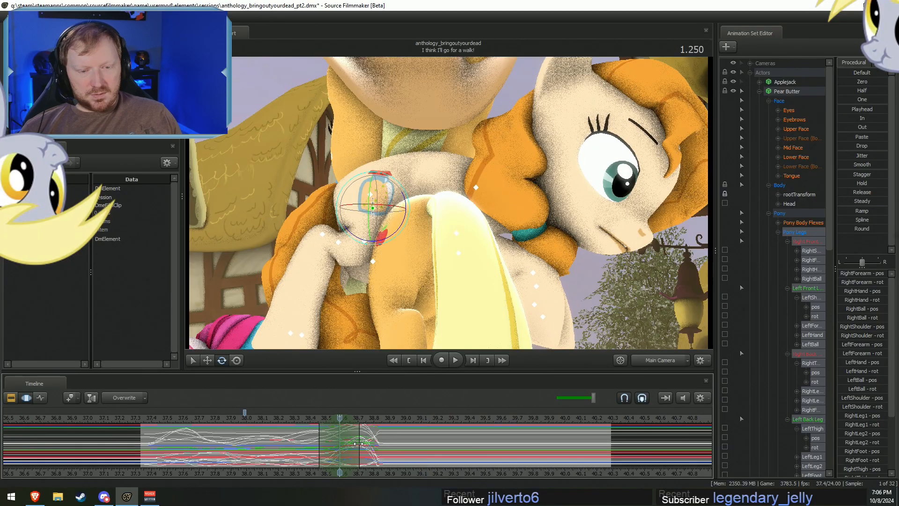
{"action": "key", "text": "shift"}
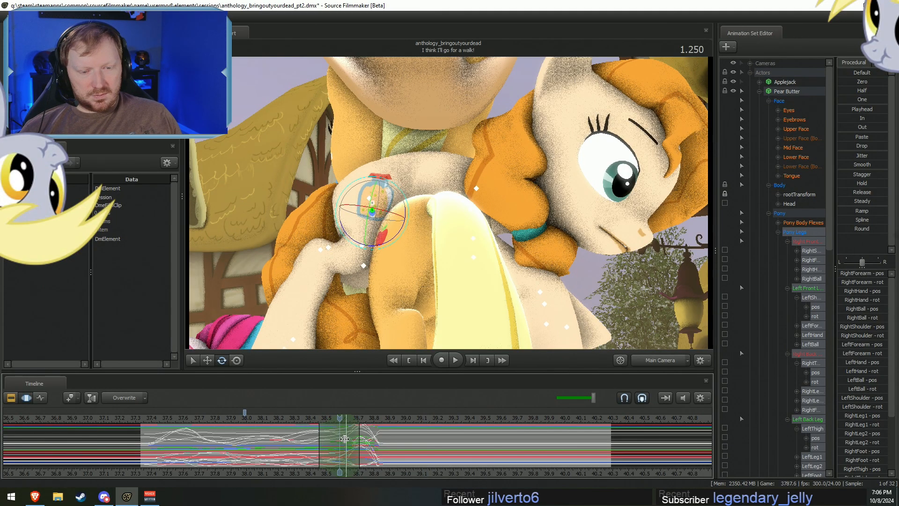
{"action": "key", "text": "space"}
{"action": "key", "text": "shift+space"}
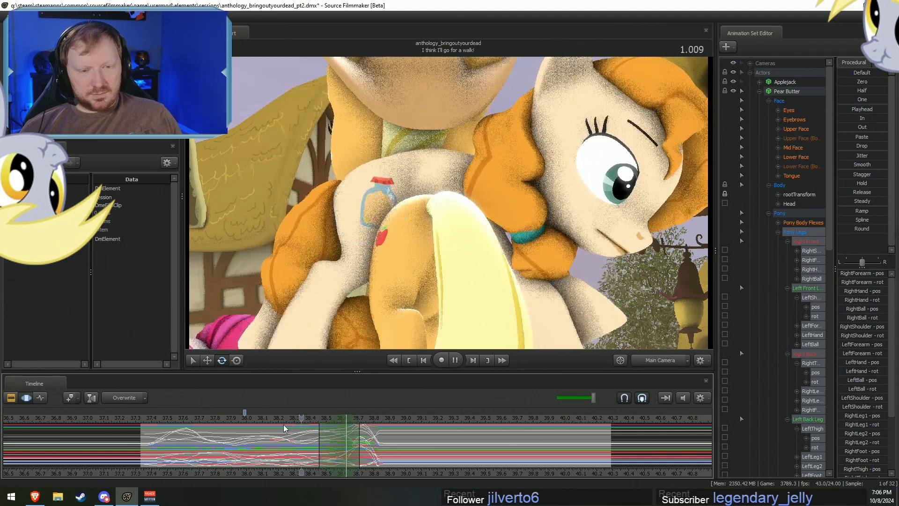
{"action": "key", "text": "space"}
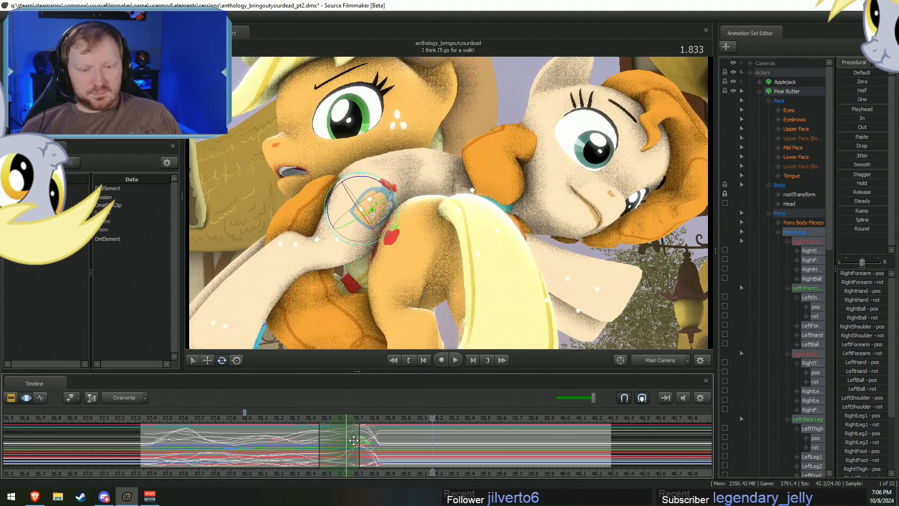
{"action": "key", "text": "ctrl+z"}
{"action": "key", "text": "space"}
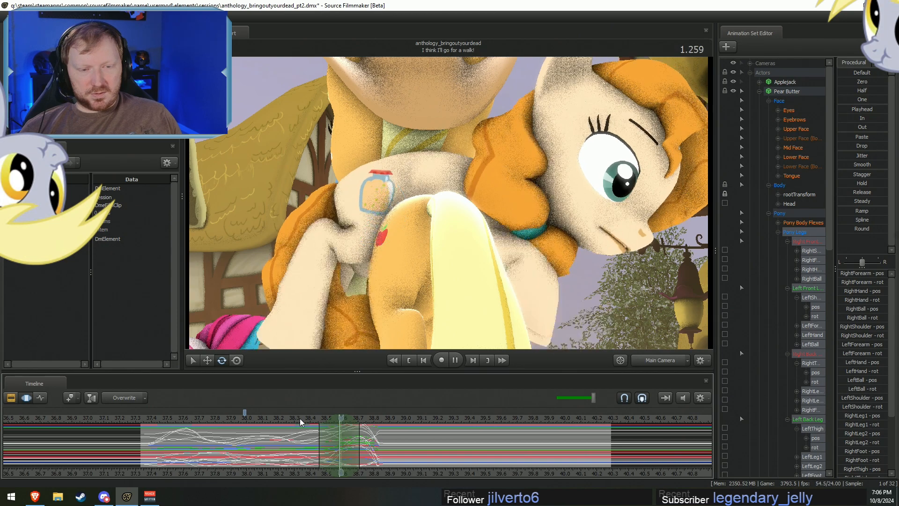
{"action": "key", "text": "space"}
Tighten the time selection around the legs' tuck and extension near 1.375, and play back the faster kick.
{"action": "key", "text": "z"}
{"action": "left_click_drag", "start_coordinate": [320, 441], "coordinate": [373, 434], "text": "shift"}
{"action": "key", "text": "z"}
{"action": "key", "text": "space"}
{"action": "key", "text": "space"}
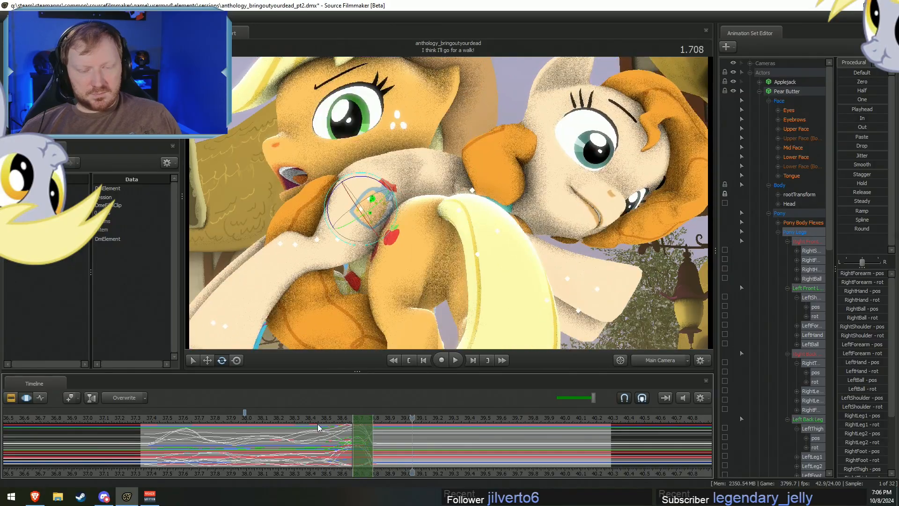
Set an open-ended time selection that fades in from the extended leg pose and reaches full strength at 1.666.
{"action": "key", "text": "shift"}
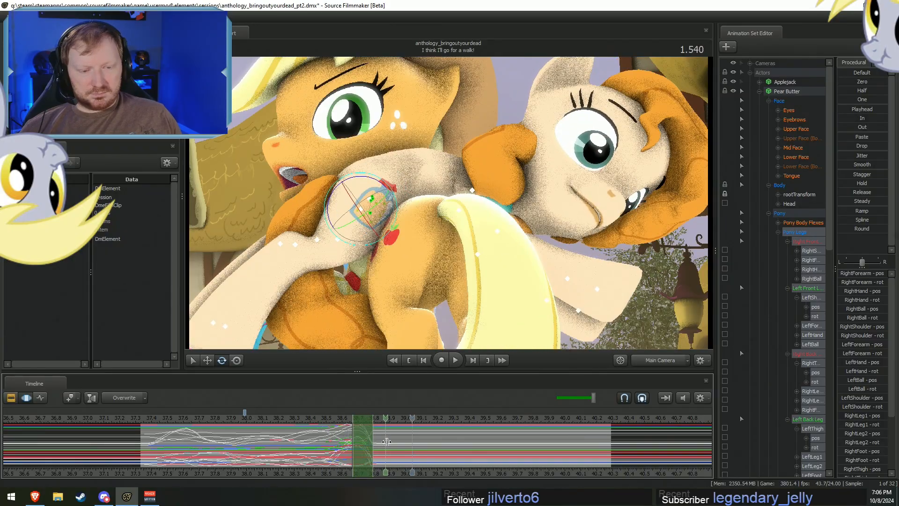
{"action": "left_click", "coordinate": [392, 442]}
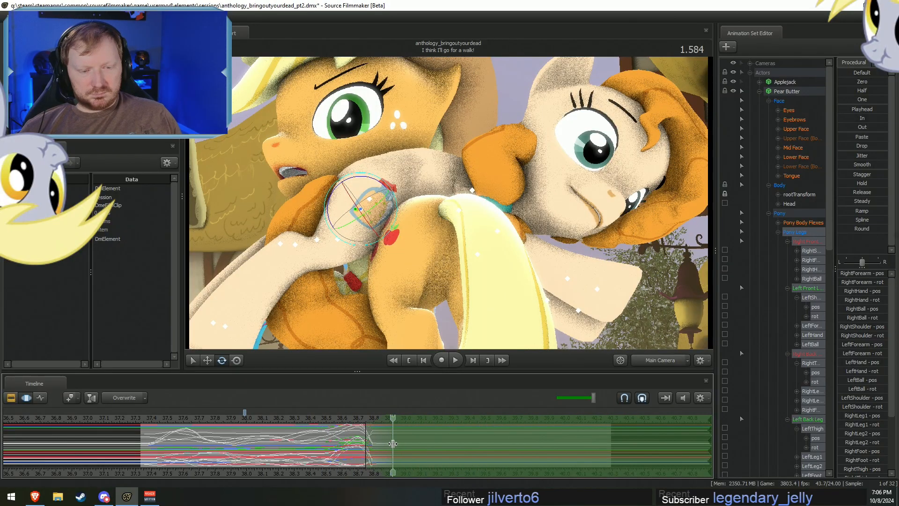
{"action": "scroll", "coordinate": [393, 446], "scroll_direction": "down", "scroll_amount": 4}
{"action": "scroll", "coordinate": [393, 447], "scroll_direction": "up", "scroll_amount": 4}
{"action": "scroll", "coordinate": [395, 448], "scroll_direction": "down", "scroll_amount": 4}
{"action": "scroll", "coordinate": [395, 448], "scroll_direction": "up", "scroll_amount": 1}
{"action": "scroll", "coordinate": [394, 447], "scroll_direction": "down", "scroll_amount": 3}
{"action": "scroll", "coordinate": [394, 447], "scroll_direction": "up", "scroll_amount": 2}
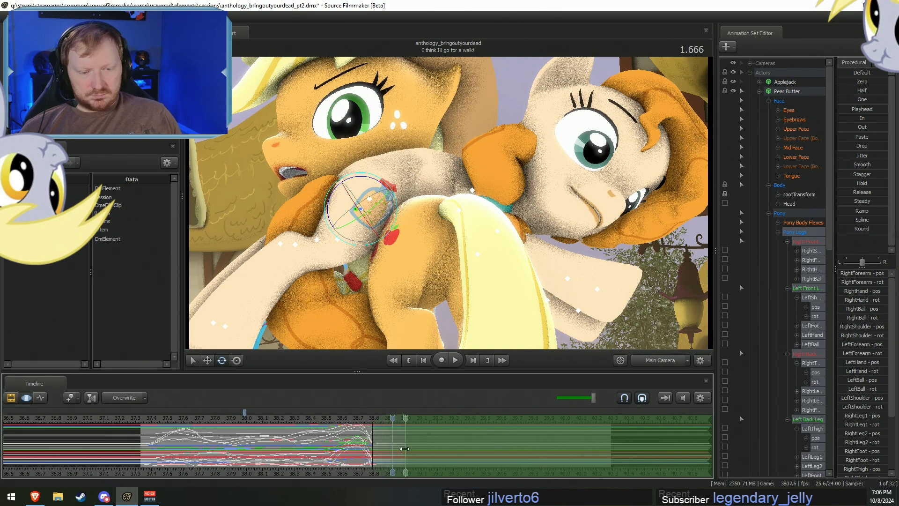
{"action": "left_click_drag", "start_coordinate": [405, 448], "coordinate": [405, 449]}
Blend the selected legs partly toward their pose at 0.041 with the Playhead preset, and play back the settling motion.
{"action": "left_click_drag", "start_coordinate": [330, 418], "coordinate": [147, 436]}
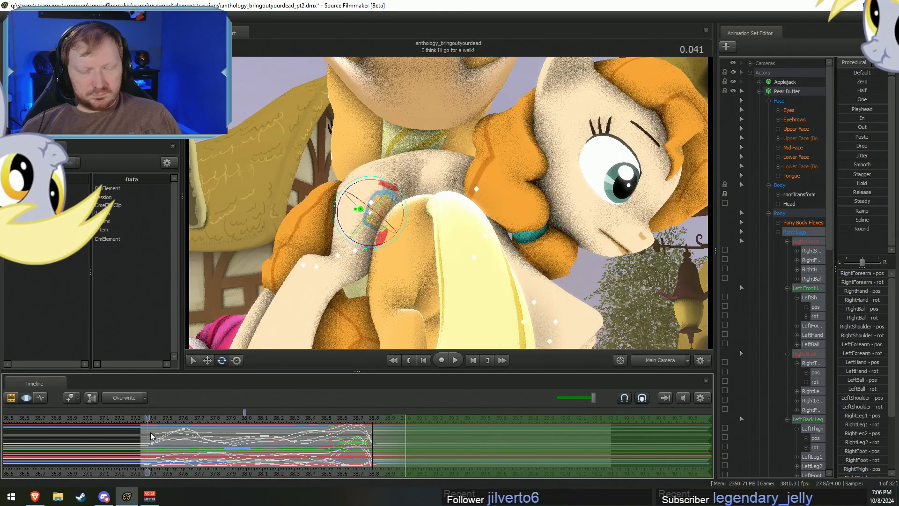
{"action": "left_click", "coordinate": [852, 109]}
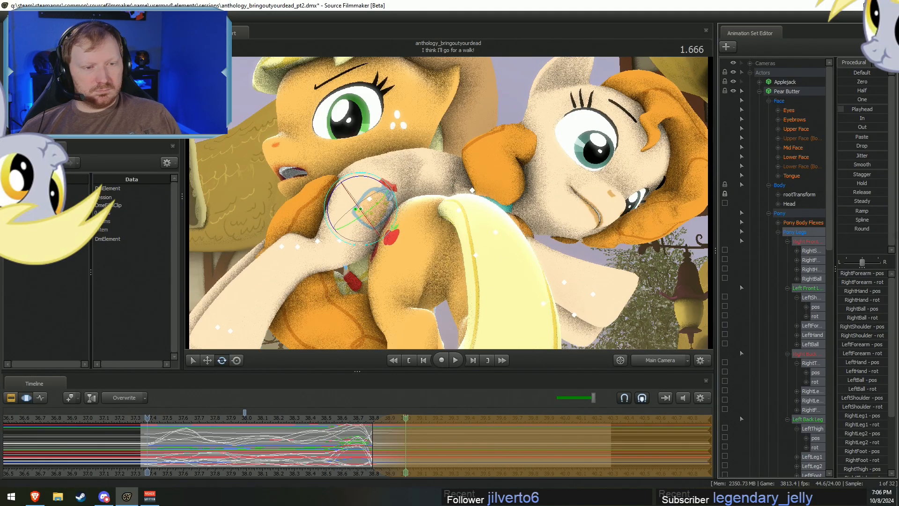
{"action": "left_click_drag", "start_coordinate": [851, 110], "coordinate": [888, 110]}
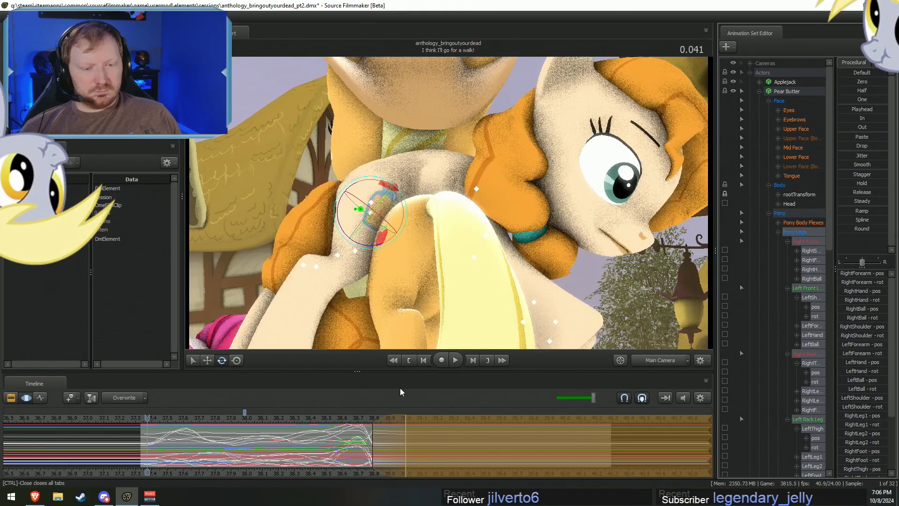
{"action": "left_click", "coordinate": [329, 425]}
{"action": "left_click", "coordinate": [330, 421]}
{"action": "key", "text": "space"}
{"action": "key", "text": "space"}
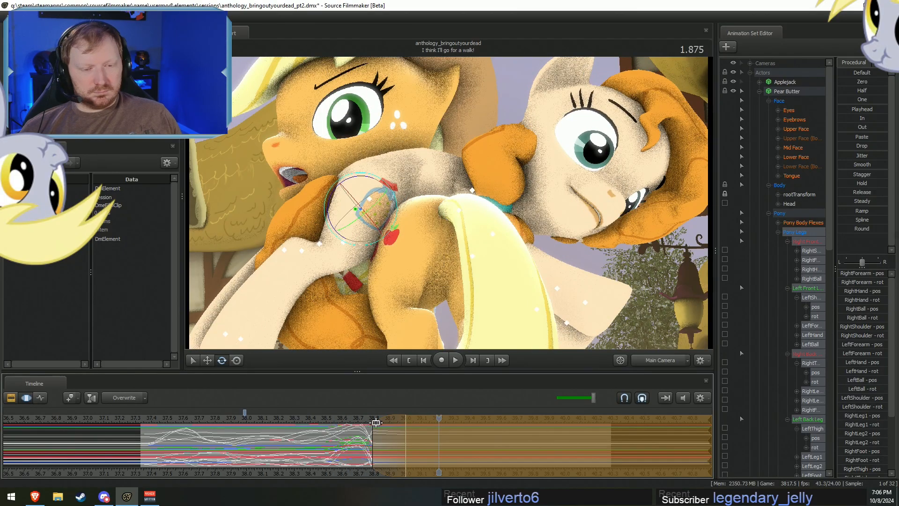
Move the start of the time selection's full-strength range later for a slower leg settle, and play it back.
{"action": "left_click_drag", "start_coordinate": [415, 437], "coordinate": [436, 437]}
{"action": "left_click", "coordinate": [353, 418]}
{"action": "key", "text": "space"}
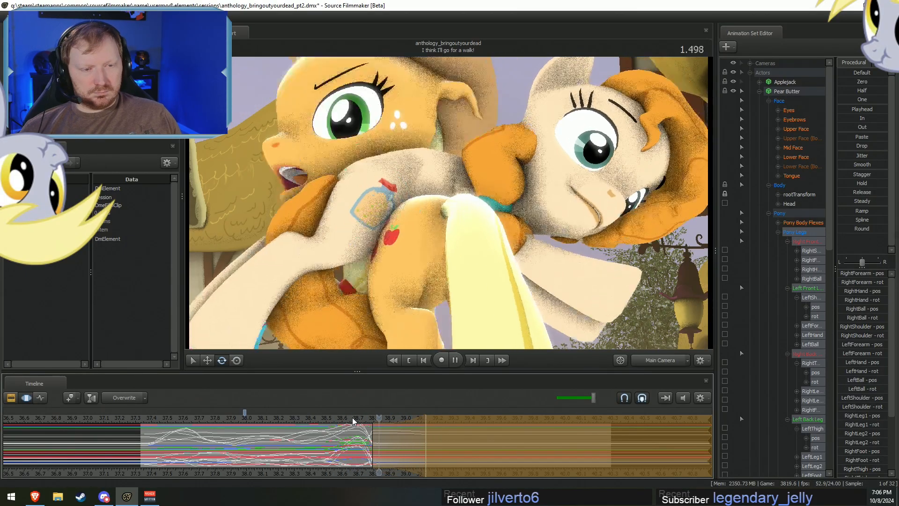
Play back the leg kick and its settling motion repeatedly to judge the timing.
{"action": "key", "text": "space"}
{"action": "left_click", "coordinate": [363, 422]}
{"action": "key", "text": "space"}
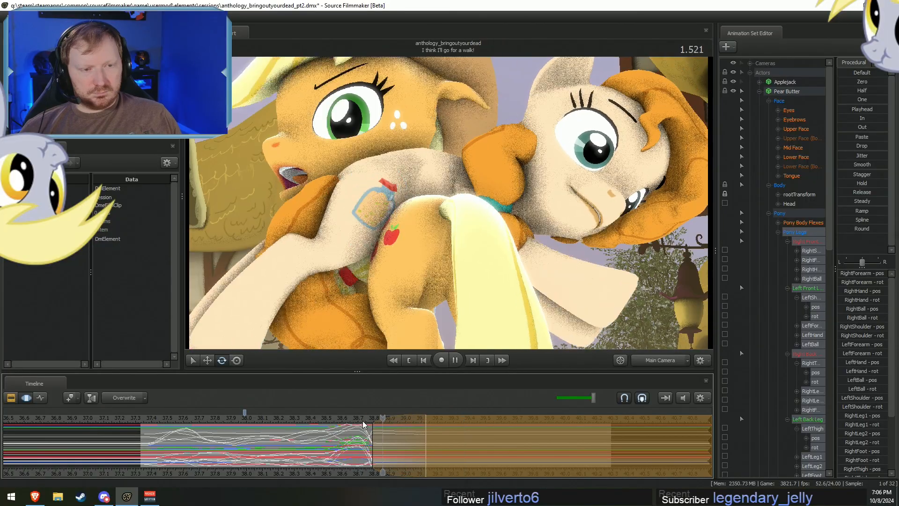
{"action": "key", "text": "space"}
{"action": "left_click", "coordinate": [321, 419]}
{"action": "key", "text": "space"}
{"action": "key", "text": "space"}
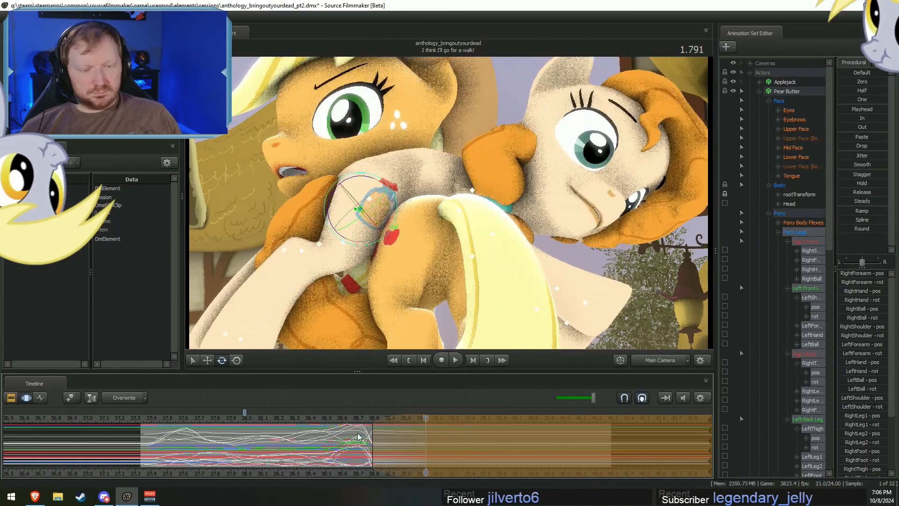
Blend the legs' settled pose partly toward their pose at 1.375 with the Playhead preset, then lengthen the selection's fade-in and play back.
{"action": "left_click_drag", "start_coordinate": [359, 436], "coordinate": [403, 442]}
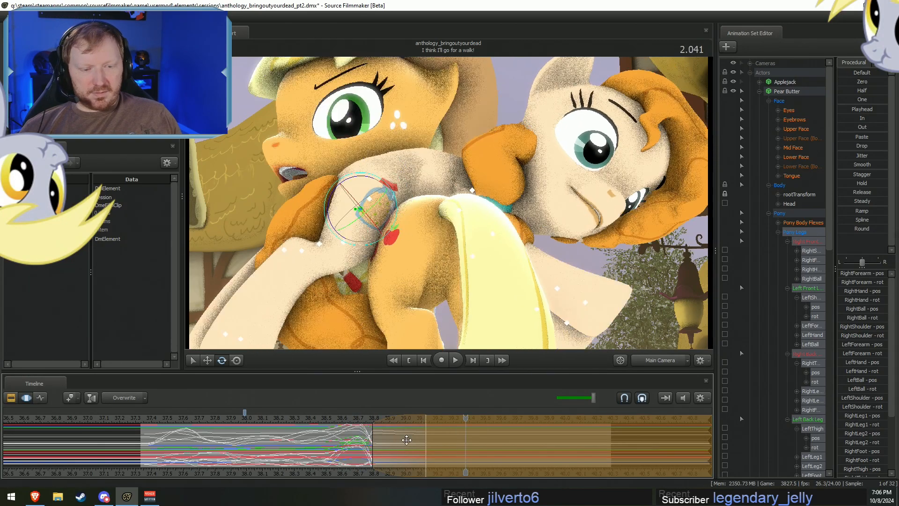
{"action": "left_click", "coordinate": [360, 418]}
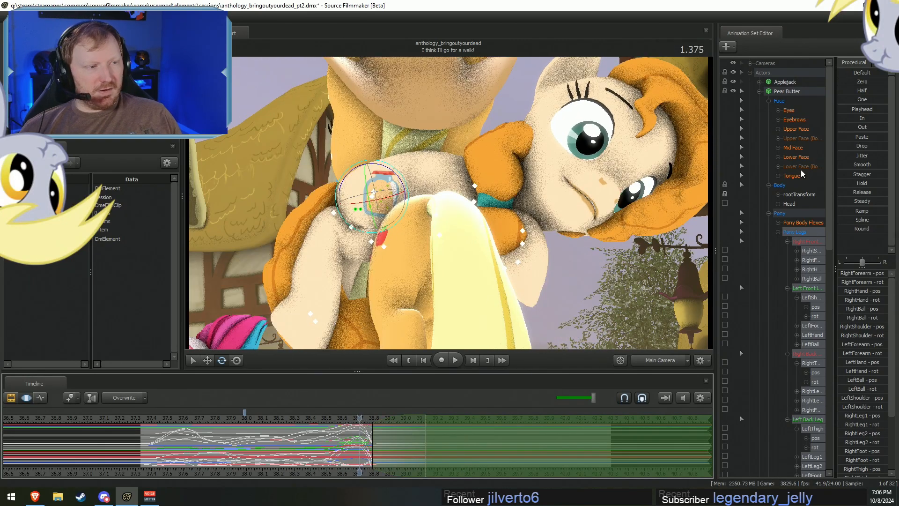
{"action": "left_click_drag", "start_coordinate": [845, 108], "coordinate": [858, 109]}
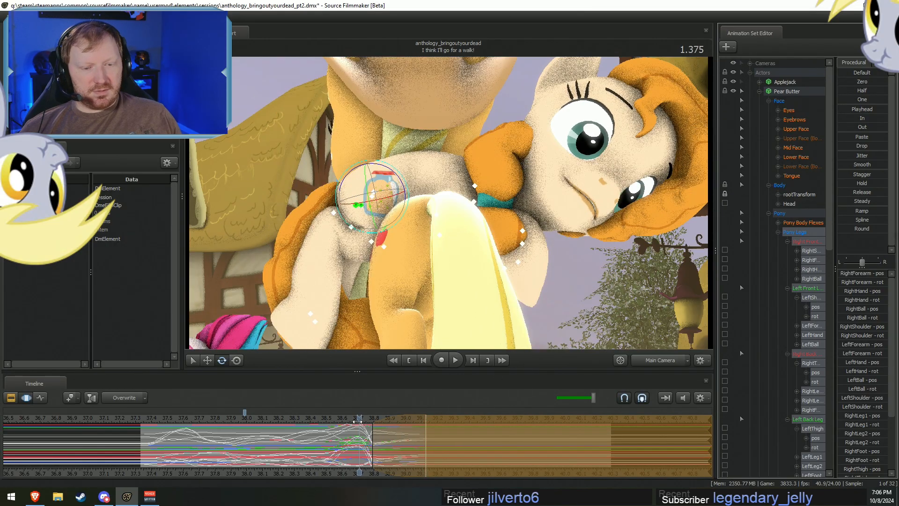
{"action": "left_click_drag", "start_coordinate": [422, 441], "coordinate": [457, 440]}
{"action": "left_click_drag", "start_coordinate": [436, 419], "coordinate": [302, 419]}
{"action": "key", "text": "space"}
{"action": "key", "text": "space"}
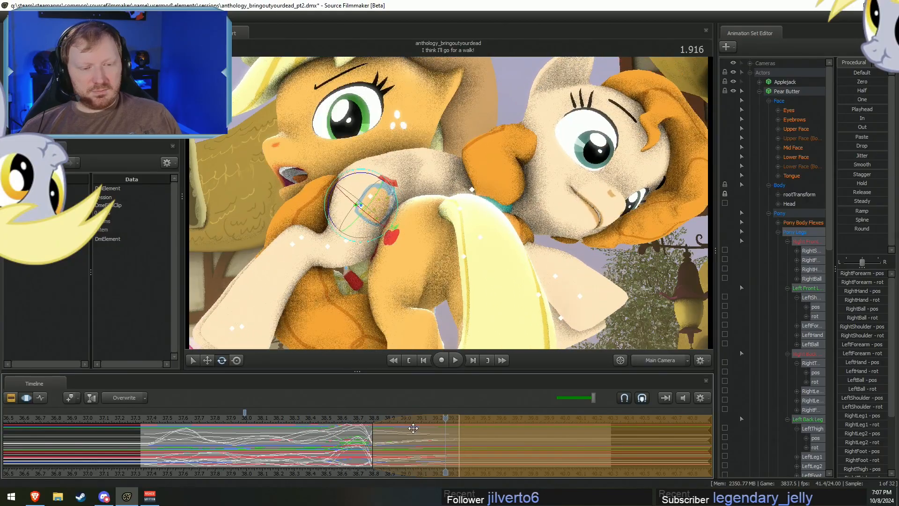
Shorten the time selection's fade-in for a quicker leg settle, and play back the kick repeatedly.
{"action": "left_click_drag", "start_coordinate": [457, 434], "coordinate": [429, 435]}
{"action": "left_click", "coordinate": [347, 418]}
{"action": "key", "text": "space"}
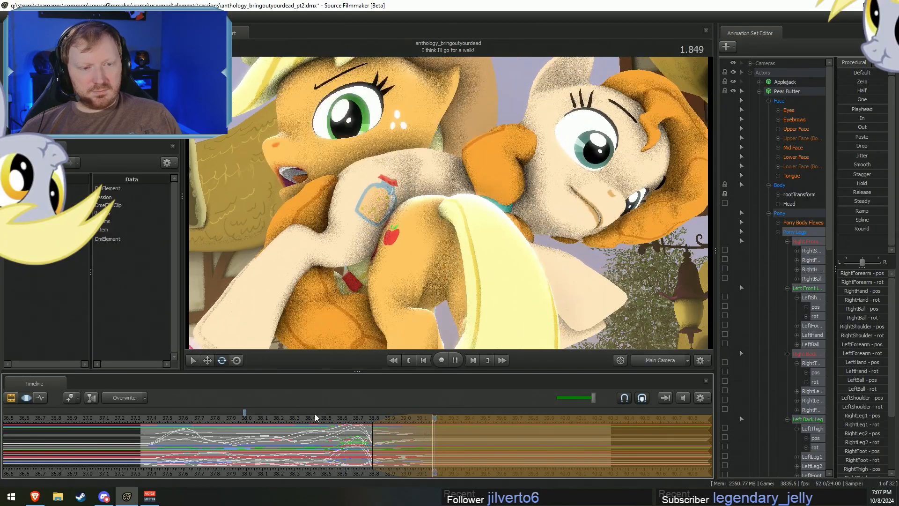
{"action": "key", "text": "space"}
{"action": "left_click", "coordinate": [308, 418]}
{"action": "key", "text": "space"}
{"action": "key", "text": "space"}
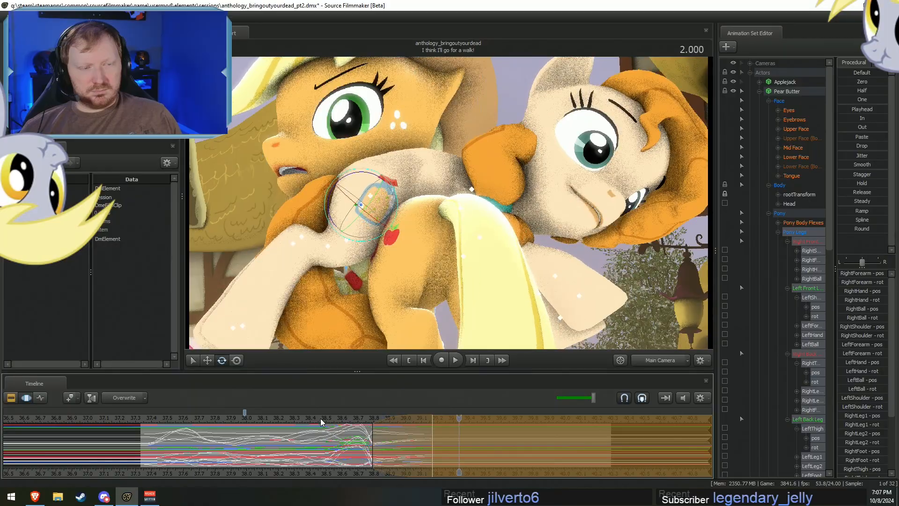
{"action": "left_click", "coordinate": [283, 420]}
{"action": "key", "text": "space"}
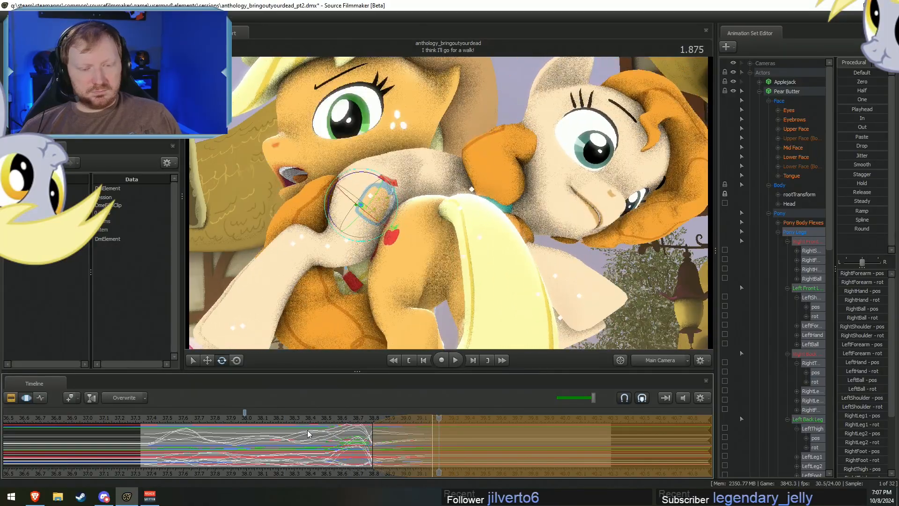
{"action": "key", "text": "space"}
Select all of Pear Butter's controls and compress her animation from the shot's start through the kick so it ends at 1.375.
{"action": "left_click", "coordinate": [345, 445]}
{"action": "left_click_drag", "start_coordinate": [346, 445], "coordinate": [374, 452]}
{"action": "key", "text": "F2"}
{"action": "key", "text": "F3"}
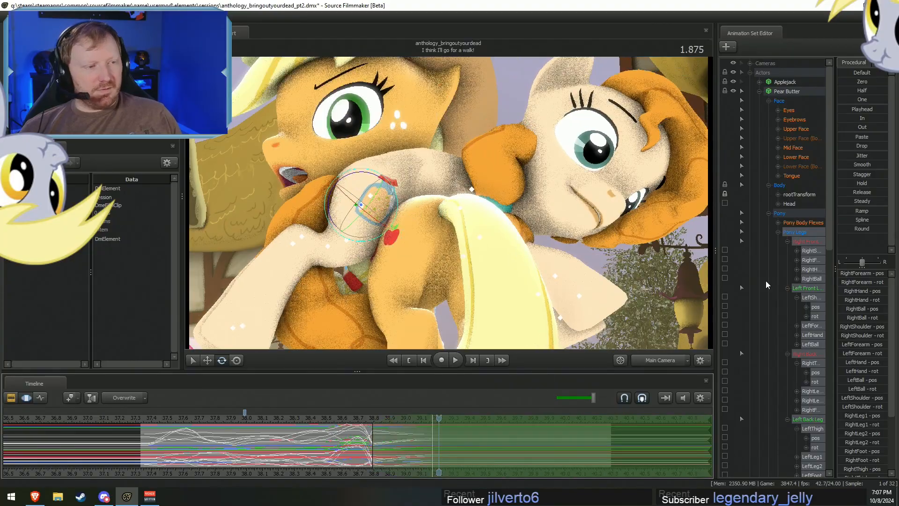
{"action": "left_click", "coordinate": [817, 100]}
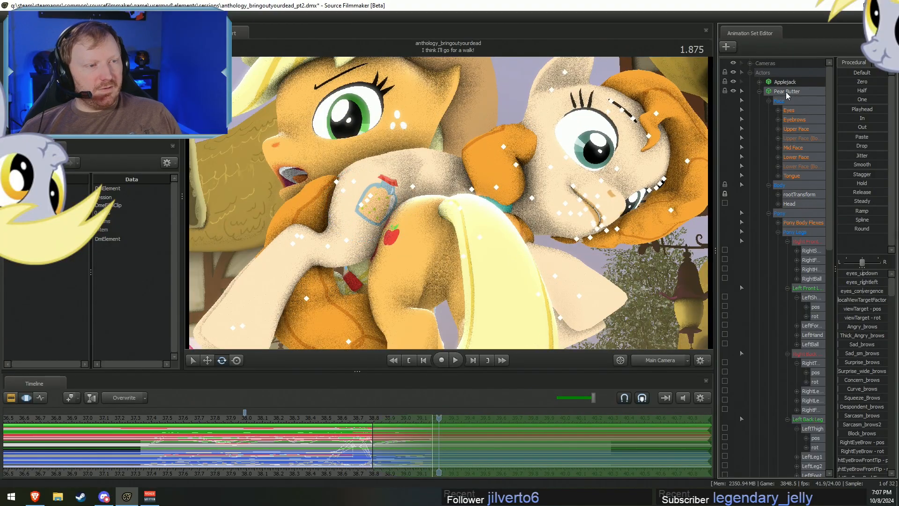
{"action": "left_click", "coordinate": [369, 451]}
{"action": "left_click_drag", "start_coordinate": [371, 451], "coordinate": [153, 454], "text": "shift"}
{"action": "left_click_drag", "start_coordinate": [370, 436], "coordinate": [359, 436]}
{"action": "key", "text": "shift"}
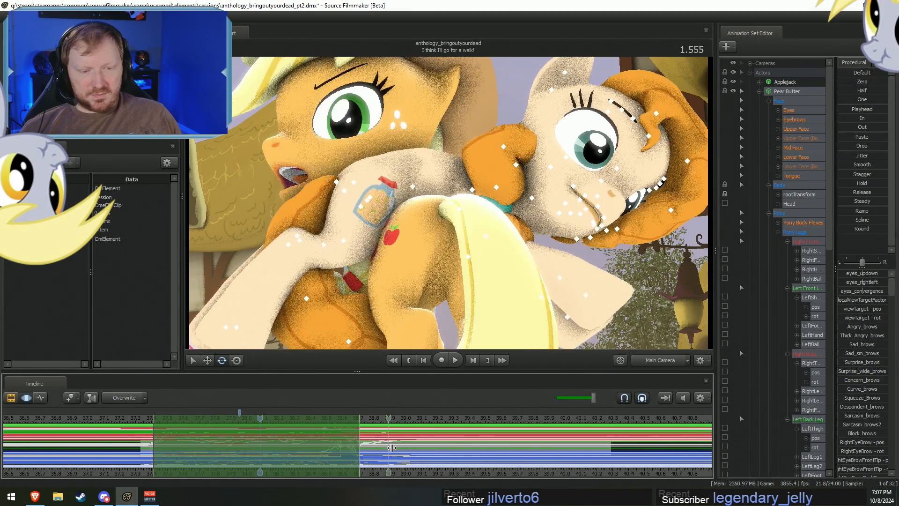
Play back the shot from near its start to check the retimed kick.
{"action": "key", "text": "F2"}
{"action": "left_click", "coordinate": [166, 419]}
{"action": "key", "text": "space"}
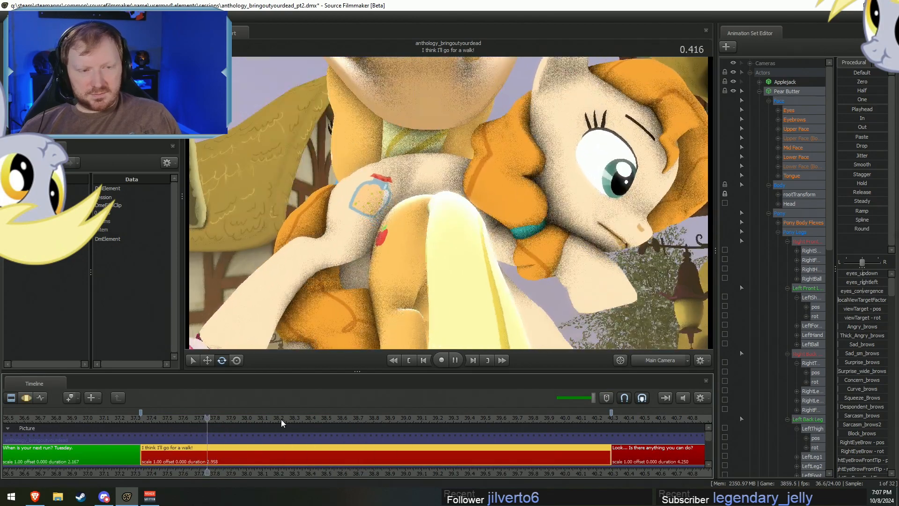
Set a time selection peaking at the tucked pose at 1.291, with a longer fade-in and a fade-out ending at 1.375.
{"action": "key", "text": "F3"}
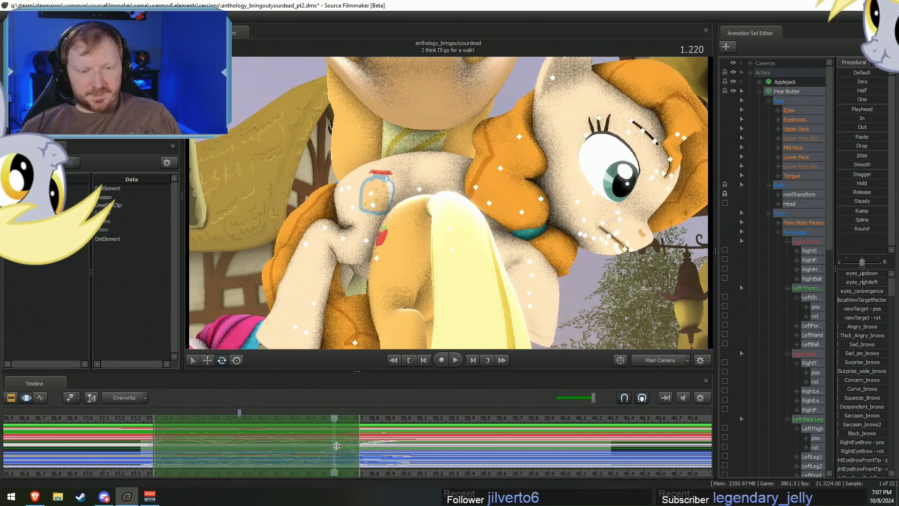
{"action": "left_click", "coordinate": [345, 447], "text": "shift"}
{"action": "left_click", "coordinate": [344, 447]}
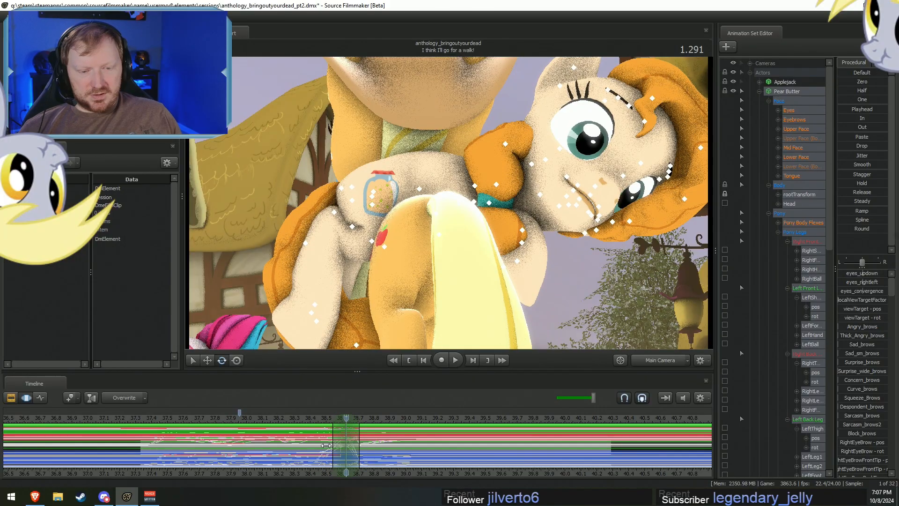
{"action": "left_click_drag", "start_coordinate": [325, 445], "coordinate": [311, 442]}
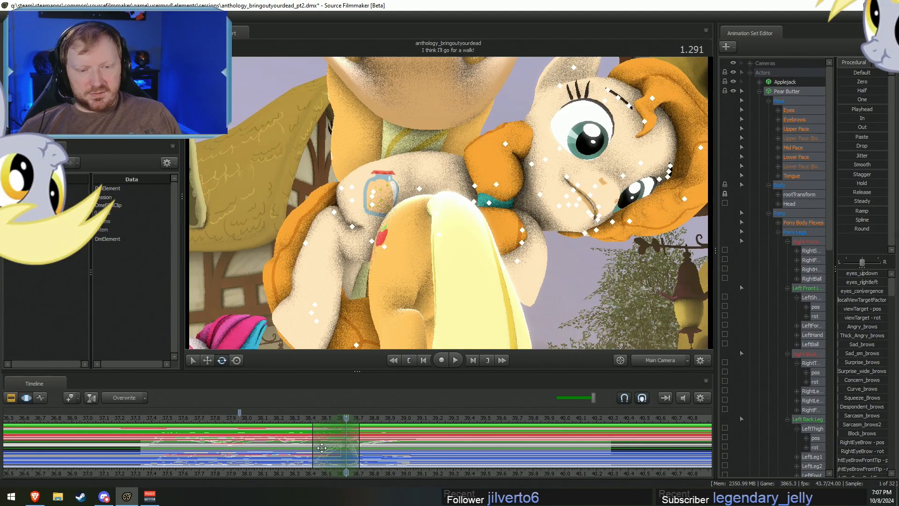
Select Pear Butter's pelvis through the Work Camera, rotate it at the tucked pose, and shift it slightly up toward her chest.
{"action": "left_click_drag", "start_coordinate": [581, 268], "coordinate": [431, 212]}
{"action": "left_click", "coordinate": [400, 198]}
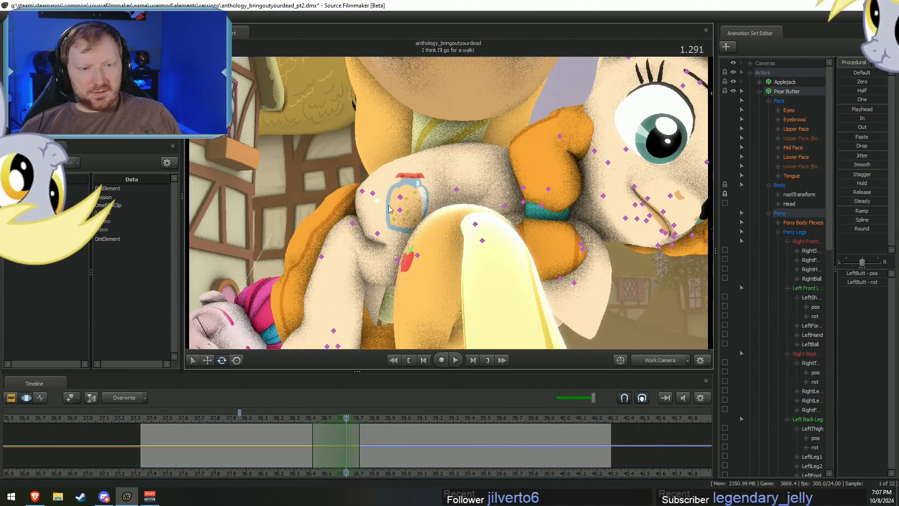
{"action": "left_click", "coordinate": [400, 213]}
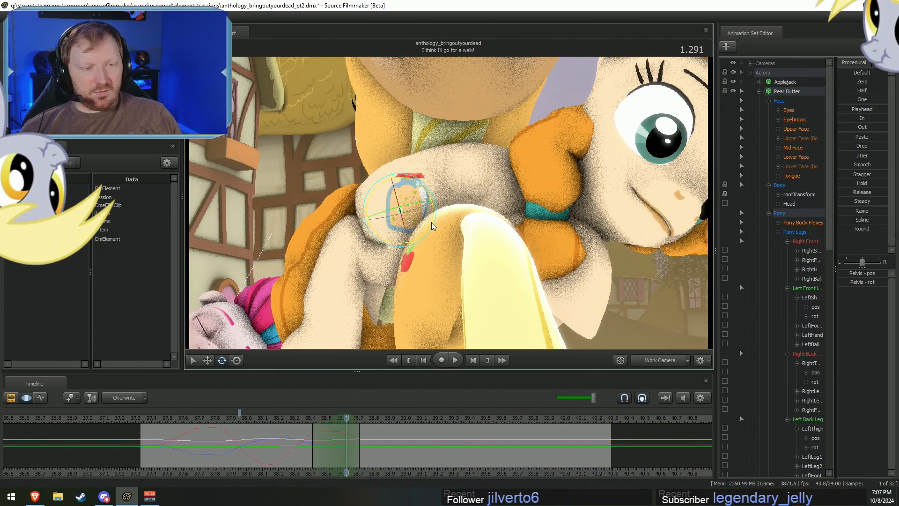
{"action": "left_click_drag", "start_coordinate": [431, 222], "coordinate": [433, 218]}
{"action": "key", "text": "w"}
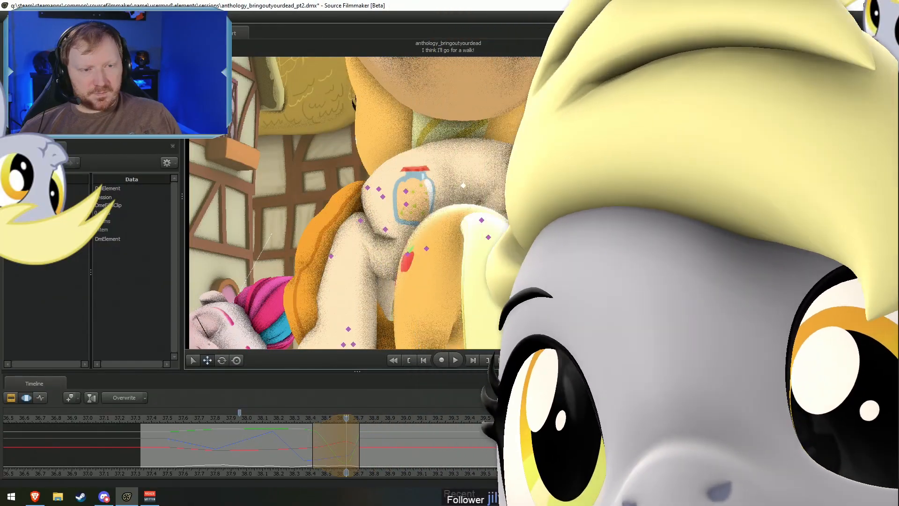
Move Pear Butter's Chest2 slightly toward her head at the tucked pose, and play back the motion.
{"action": "left_click", "coordinate": [511, 202], "text": "ctrl"}
{"action": "key", "text": "e"}
{"action": "left_click_drag", "start_coordinate": [550, 205], "coordinate": [521, 189]}
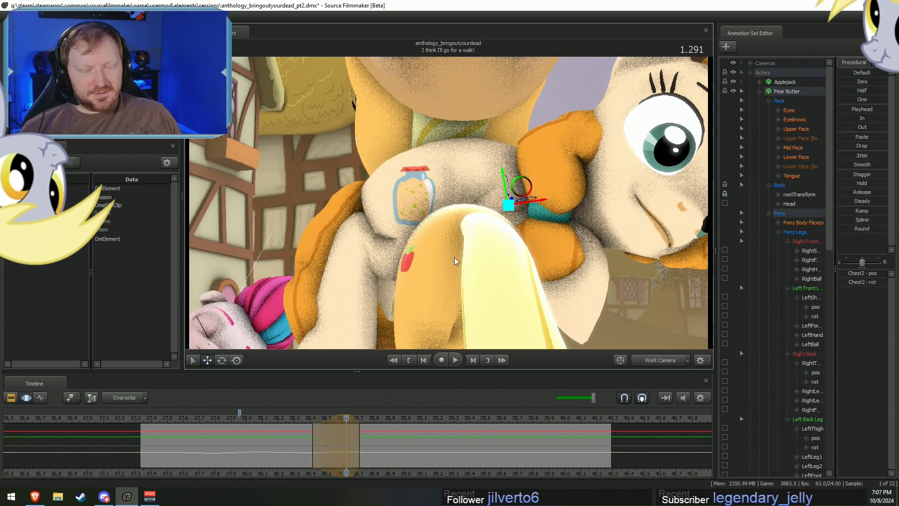
{"action": "key", "text": "space"}
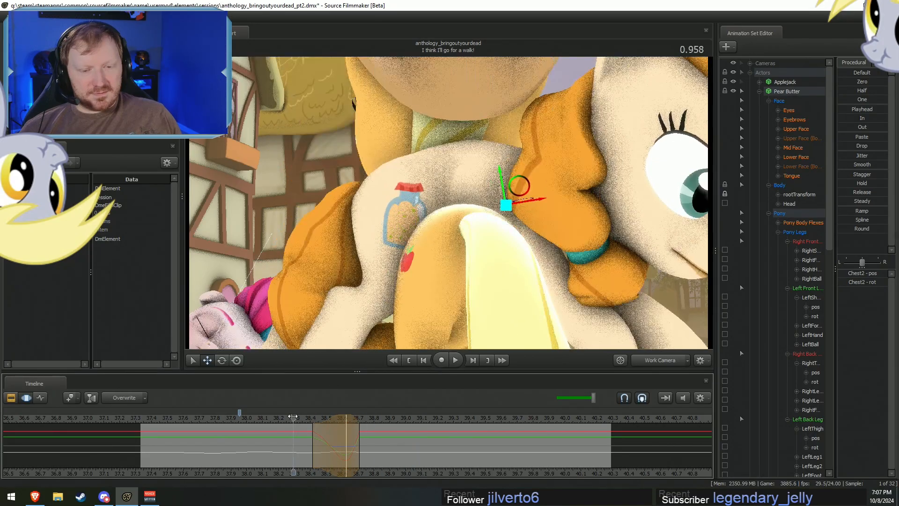
{"action": "key", "text": "space"}
Select Pear Butter's controls without the face, and set a time selection peaking at 1.375 with a long fade-out.
{"action": "key", "text": "shift"}
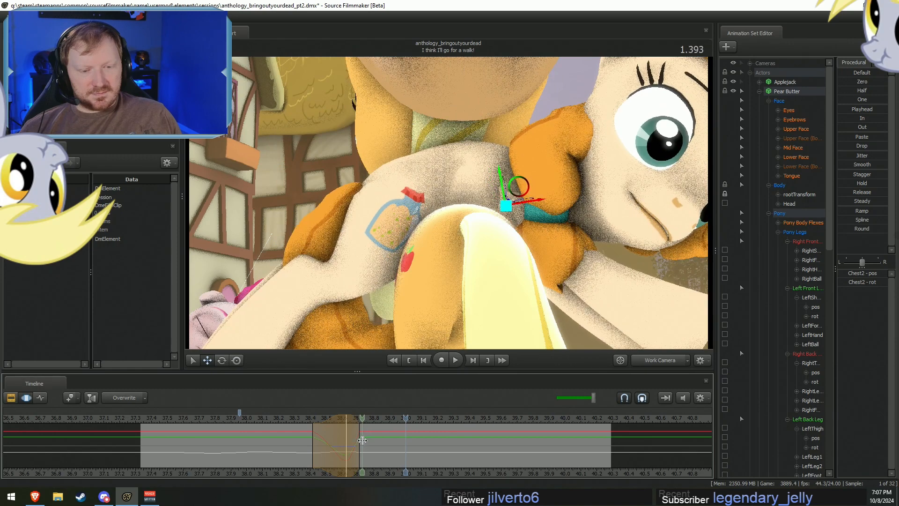
{"action": "left_click", "coordinate": [364, 439]}
{"action": "left_click", "coordinate": [796, 92]}
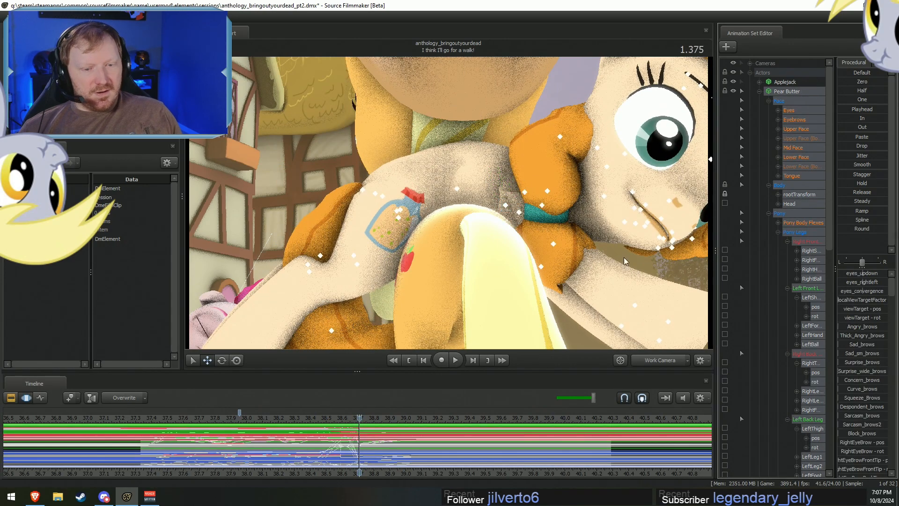
{"action": "left_click", "coordinate": [796, 101], "text": "ctrl"}
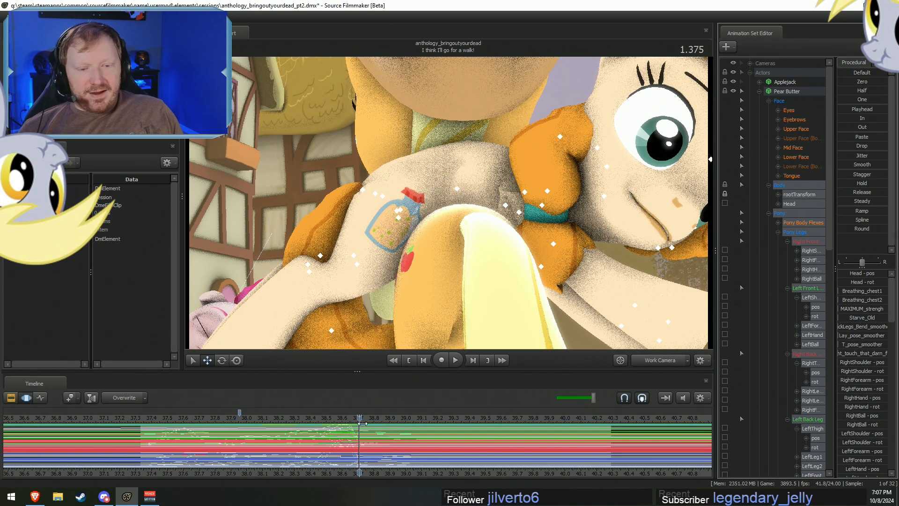
{"action": "left_click_drag", "start_coordinate": [352, 451], "coordinate": [359, 455]}
{"action": "left_click", "coordinate": [359, 456]}
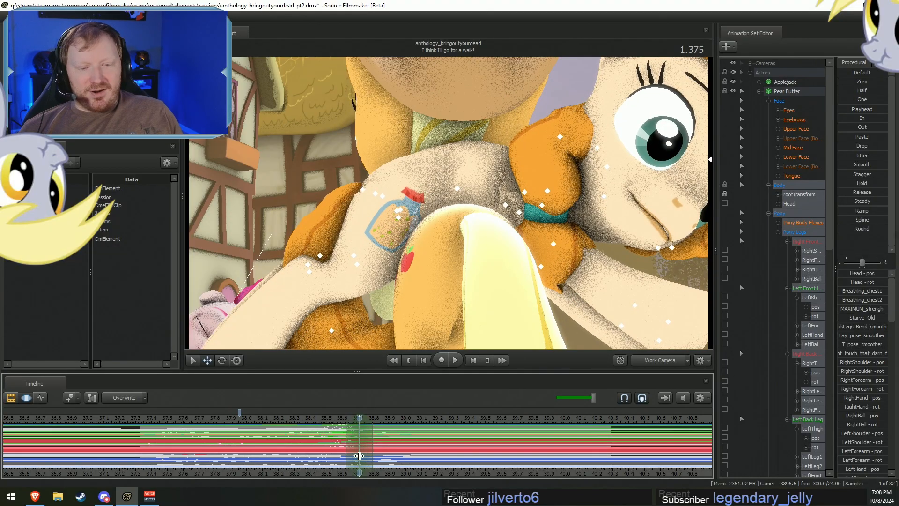
{"action": "left_click_drag", "start_coordinate": [363, 442], "coordinate": [408, 437]}
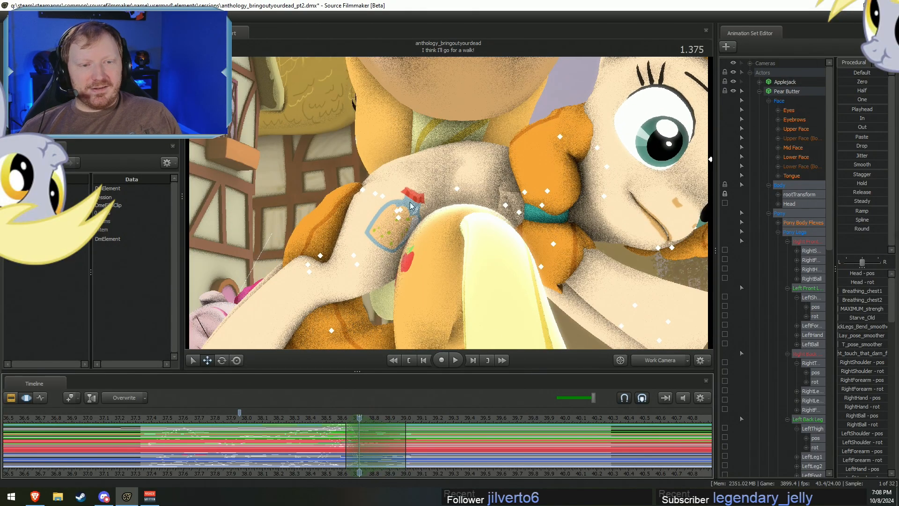
Shift Pear Butter's pelvis slightly down and away from her head at 1.375.
{"action": "left_click", "coordinate": [397, 213]}
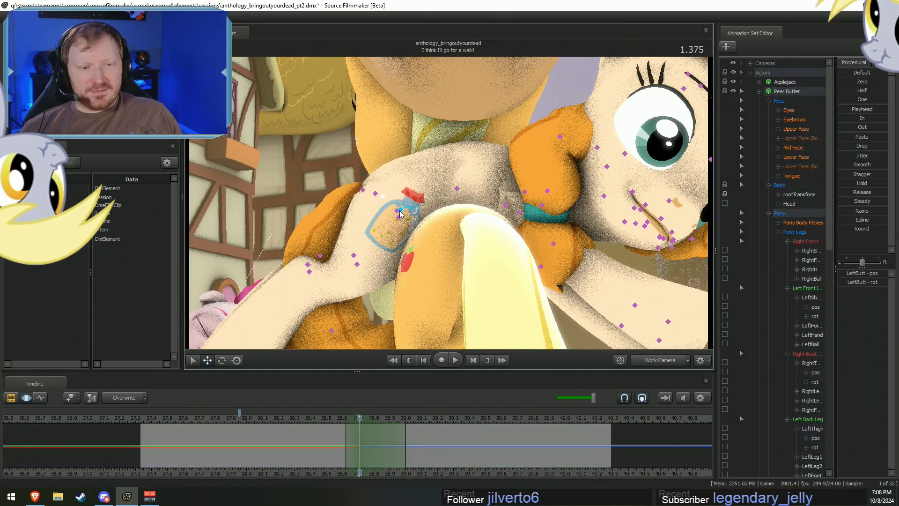
{"action": "left_click", "coordinate": [406, 215]}
{"action": "left_click_drag", "start_coordinate": [389, 195], "coordinate": [385, 198]}
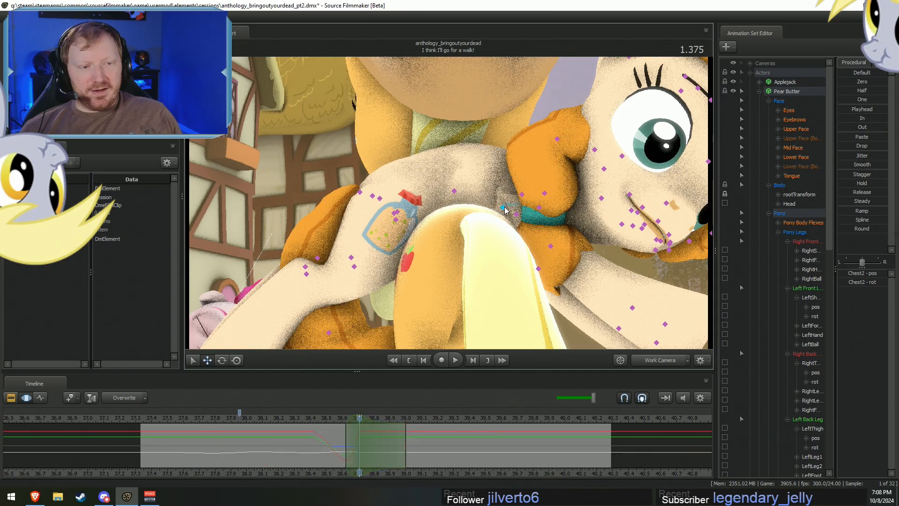
Move Pear Butter's Chest2 toward her head at 1.375, and check the motion from 1.125.
{"action": "left_click", "coordinate": [453, 179]}
{"action": "left_click_drag", "start_coordinate": [453, 180], "coordinate": [530, 190]}
{"action": "left_click", "coordinate": [508, 208]}
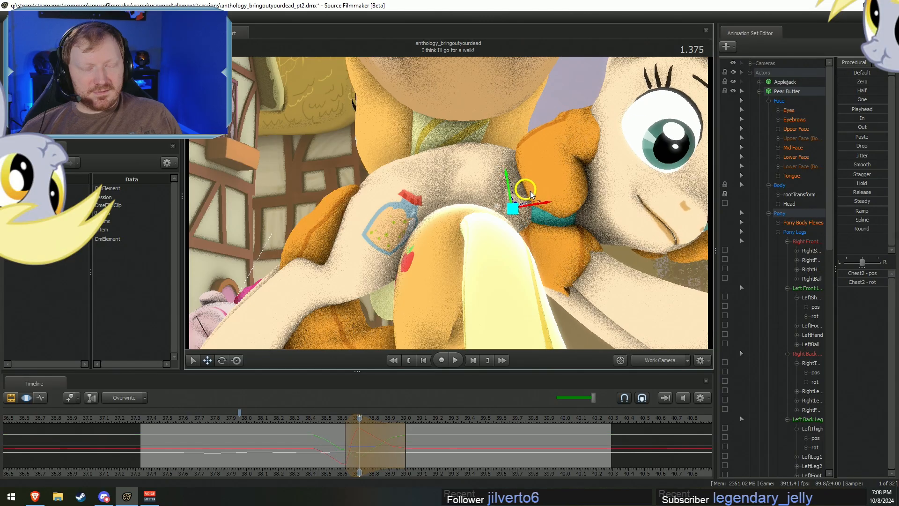
{"action": "left_click", "coordinate": [322, 418]}
{"action": "key", "text": "space"}
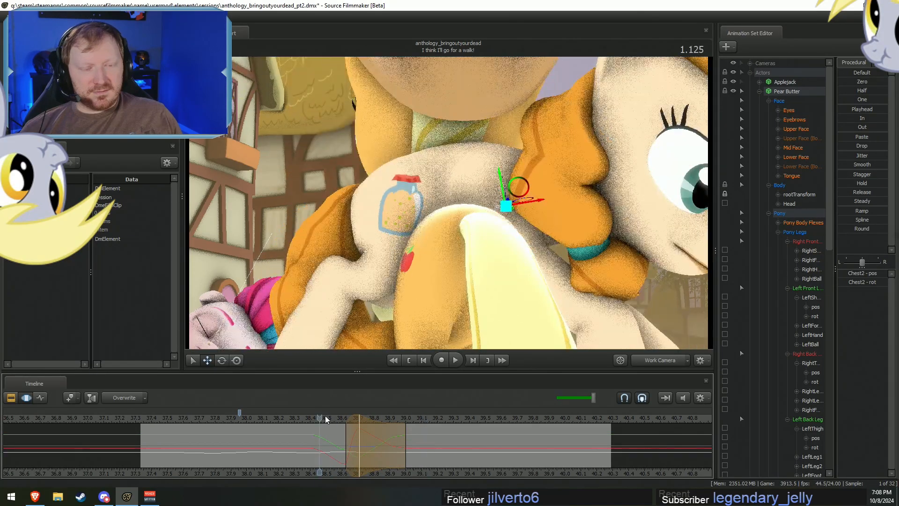
Center the time selection on the tucked pose at 1.291, lower Pear Butter's pelvis slightly, and play it back.
{"action": "left_click_drag", "start_coordinate": [323, 416], "coordinate": [312, 449]}
{"action": "key", "text": "space"}
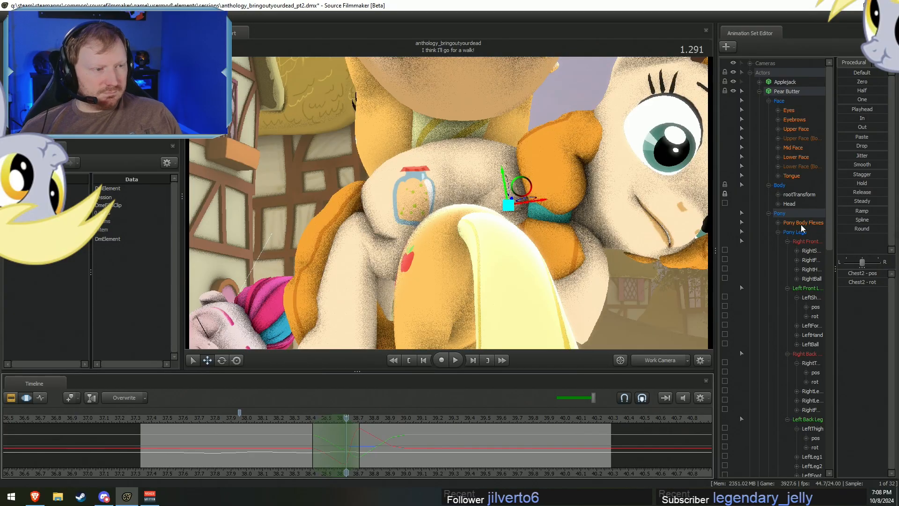
{"action": "scroll", "coordinate": [802, 333], "scroll_direction": "down", "scroll_amount": 5}
{"action": "left_click", "coordinate": [809, 352]}
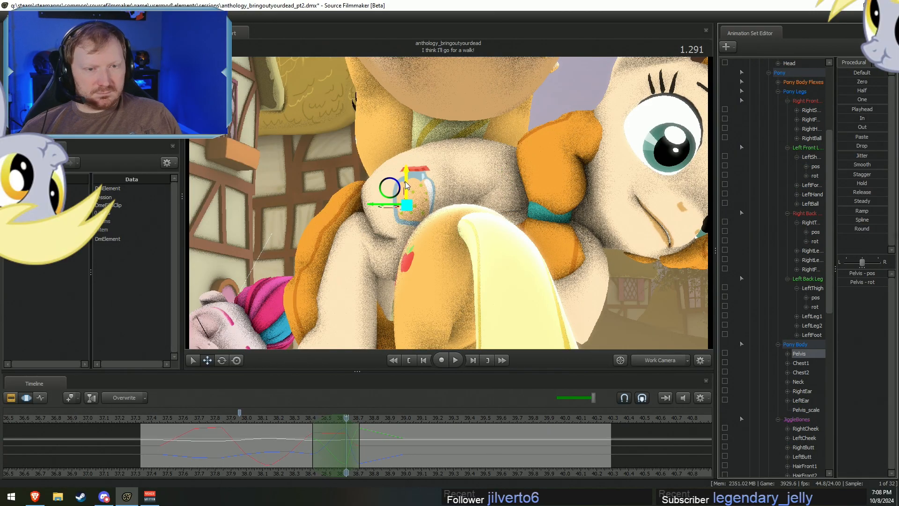
{"action": "left_click_drag", "start_coordinate": [408, 177], "coordinate": [397, 231]}
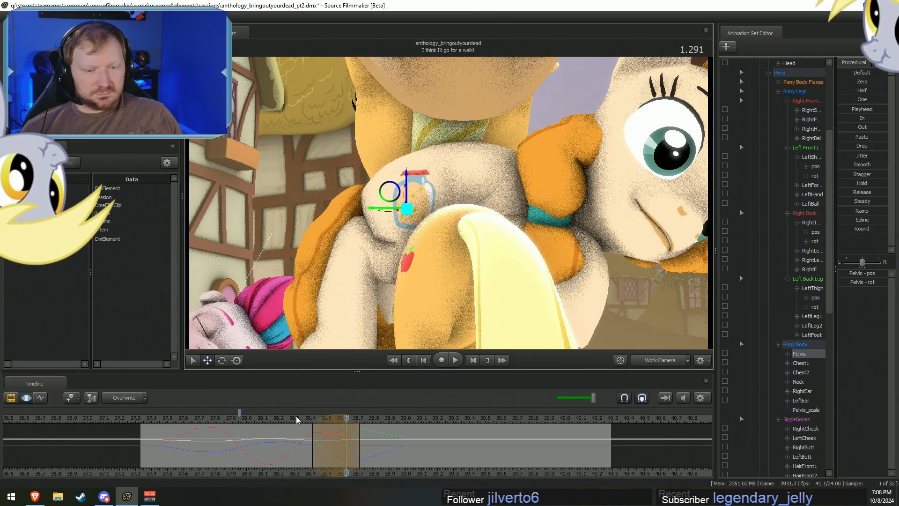
{"action": "key", "text": "space"}
Center the time selection on 1.375 with a longer fade-out, raise Pear Butter's pelvis, and play back the kick.
{"action": "left_click_drag", "start_coordinate": [365, 451], "coordinate": [396, 443]}
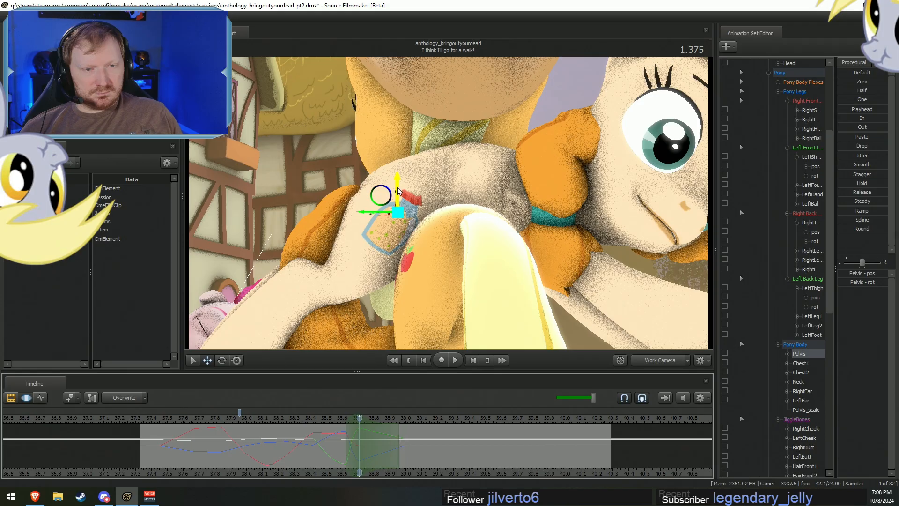
{"action": "left_click_drag", "start_coordinate": [397, 190], "coordinate": [401, 176]}
{"action": "key", "text": "space"}
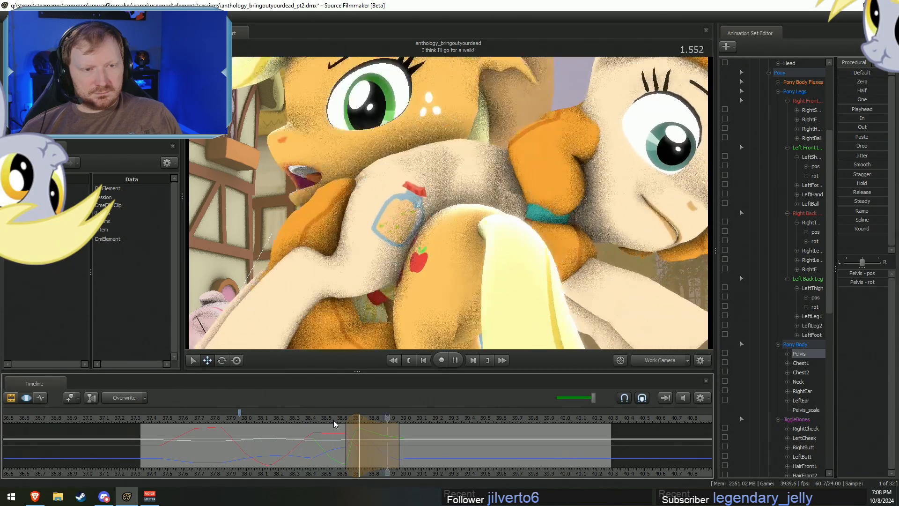
Play back Pear Butter's kick from about 1.083 through the work camera and the main camera.
{"action": "left_click", "coordinate": [316, 422]}
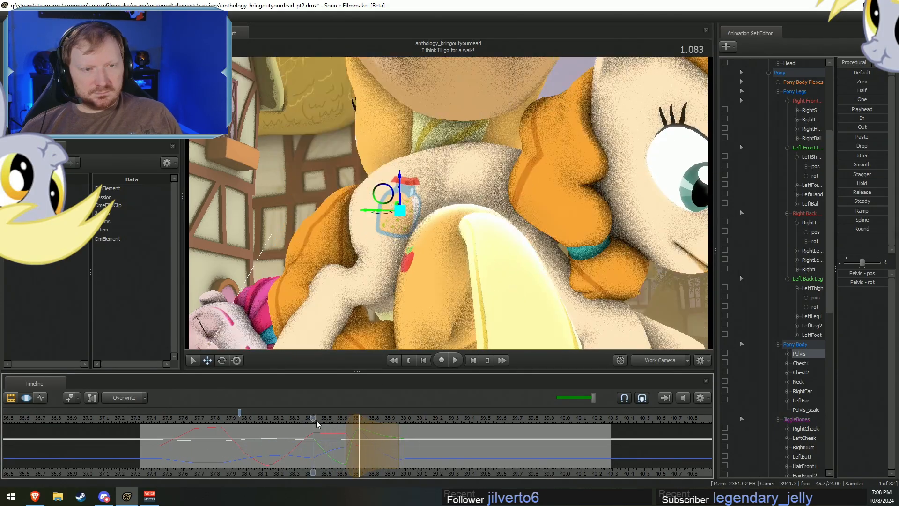
{"action": "key", "text": "space"}
{"action": "left_click_drag", "start_coordinate": [326, 429], "coordinate": [403, 449]}
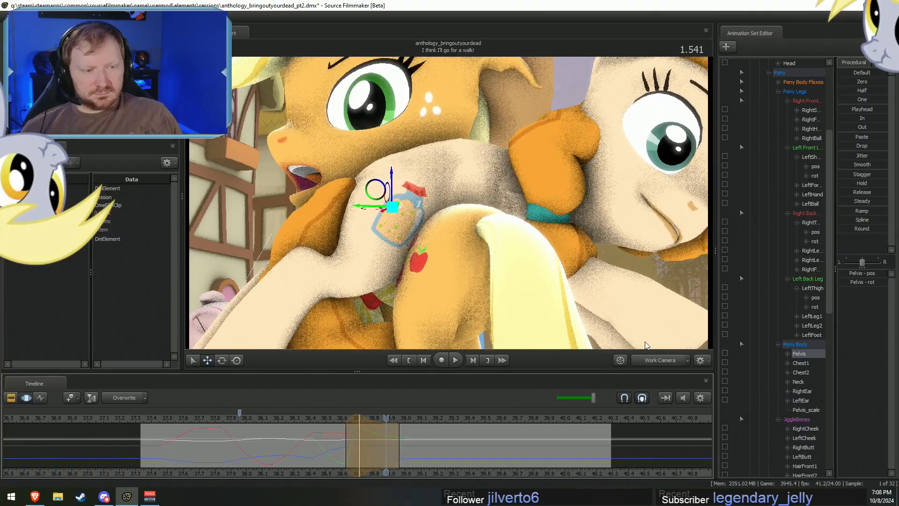
{"action": "key", "text": "space"}
{"action": "key", "text": "space"}
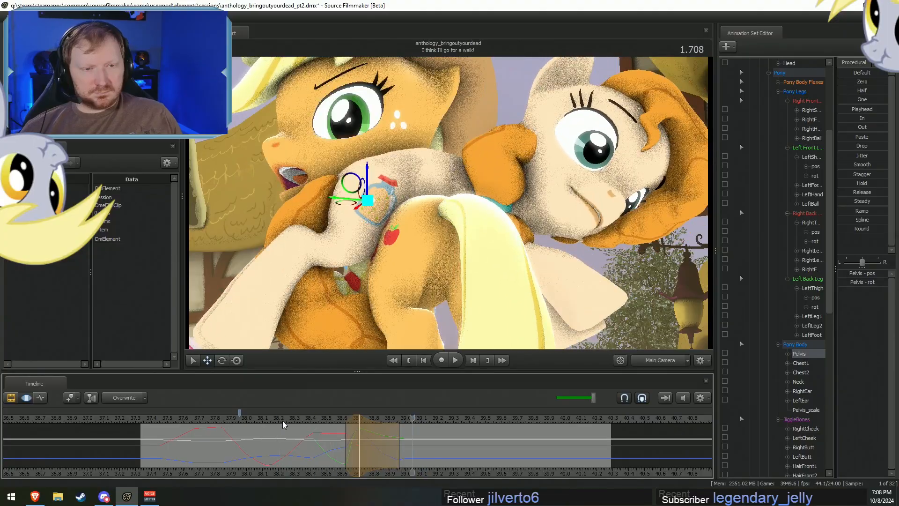
{"action": "key", "text": "space"}
{"action": "key", "text": "space"}
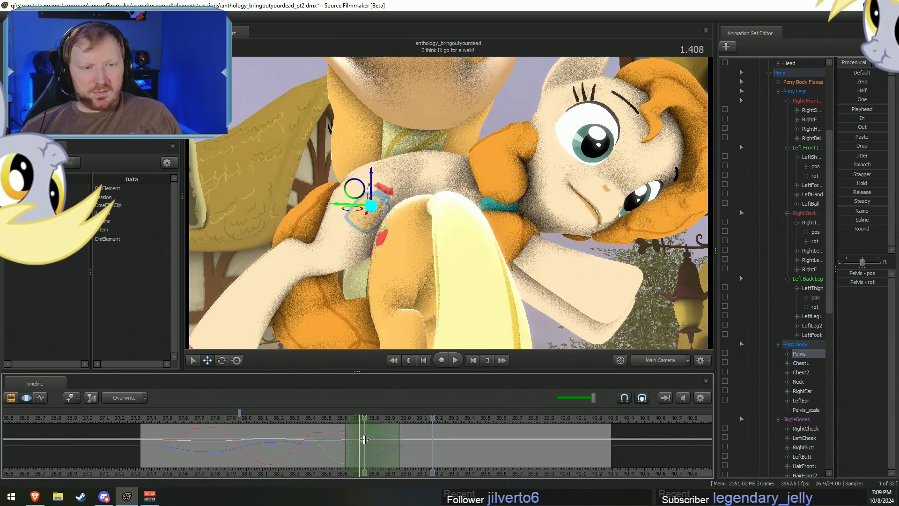
Extend the time selection open-ended from 1.666, shift Pear Butter's pelvis slightly toward her head, and play it back.
{"action": "left_click", "coordinate": [404, 444]}
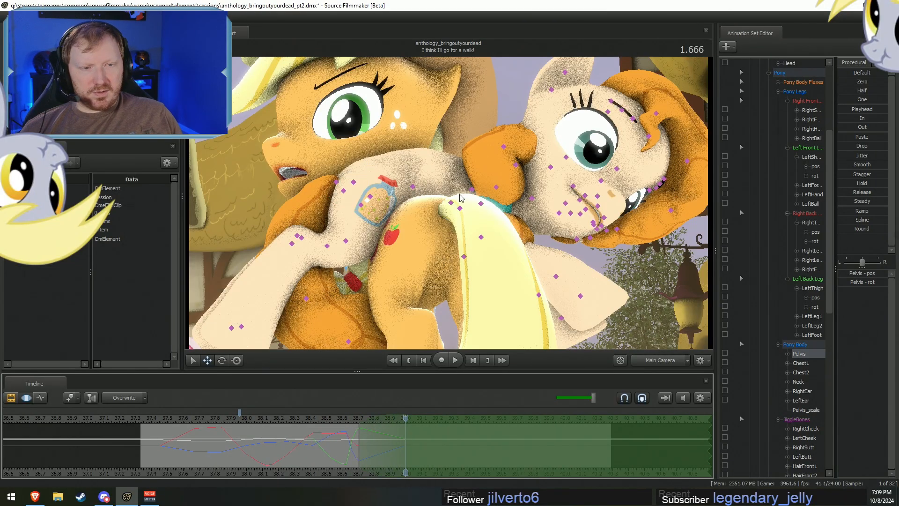
{"action": "left_click", "coordinate": [369, 202]}
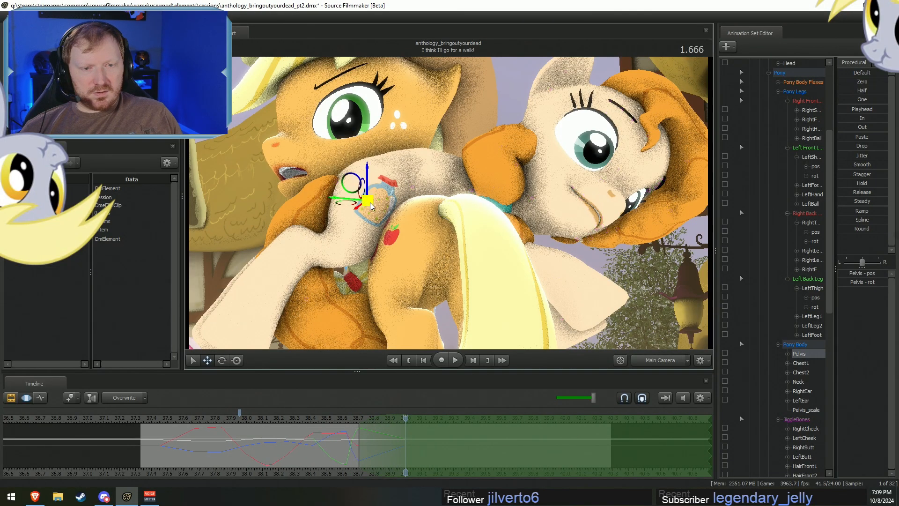
{"action": "left_click", "coordinate": [338, 421]}
{"action": "key", "text": "space"}
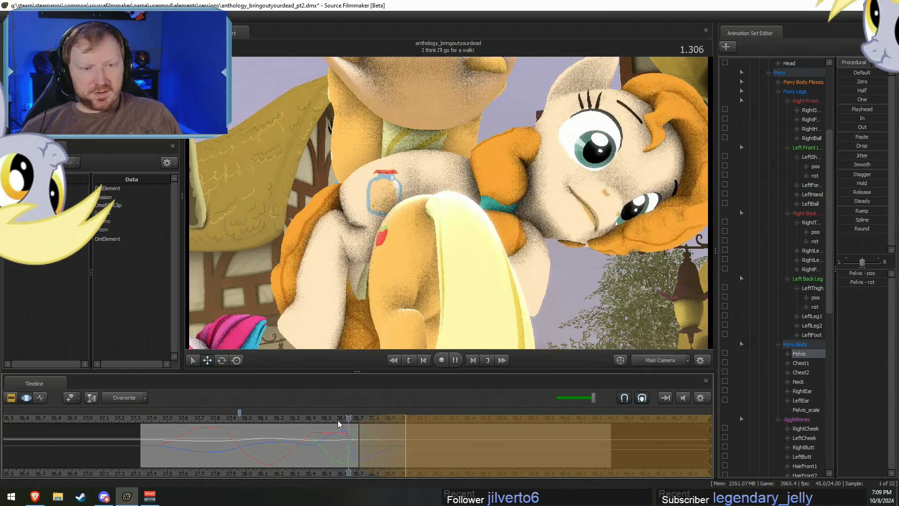
{"action": "key", "text": "space"}
{"action": "left_click", "coordinate": [336, 424]}
{"action": "key", "text": "space"}
{"action": "key", "text": "space"}
Center a short time selection on 1.375, lengthen its fade-out slightly, raise Pear Butter's pelvis, and play back the kick.
{"action": "key", "text": "shift"}
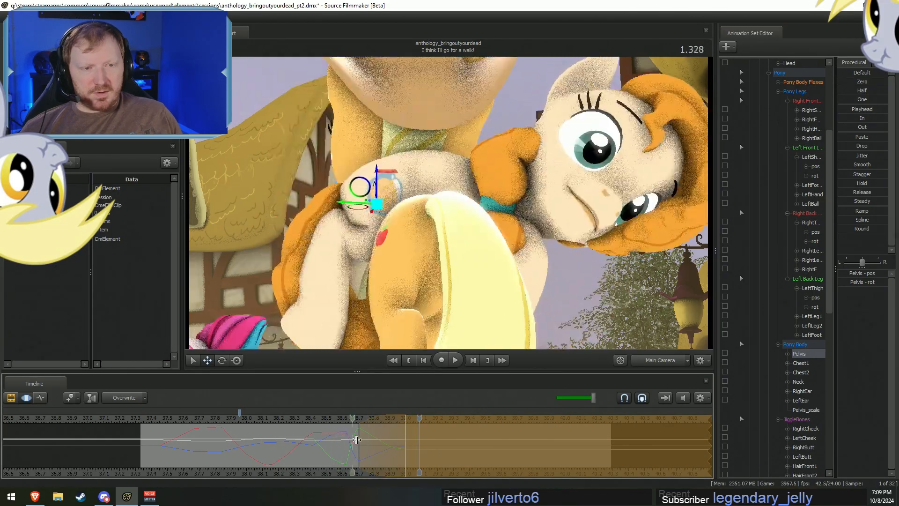
{"action": "key", "text": "F2"}
{"action": "key", "text": "F3"}
{"action": "left_click", "coordinate": [359, 450]}
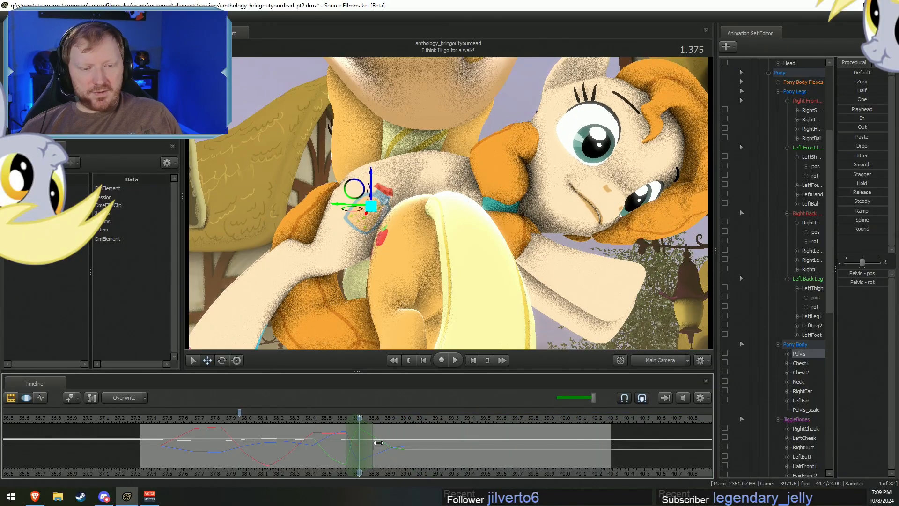
{"action": "left_click_drag", "start_coordinate": [378, 442], "coordinate": [384, 441]}
{"action": "left_click_drag", "start_coordinate": [372, 187], "coordinate": [375, 178]}
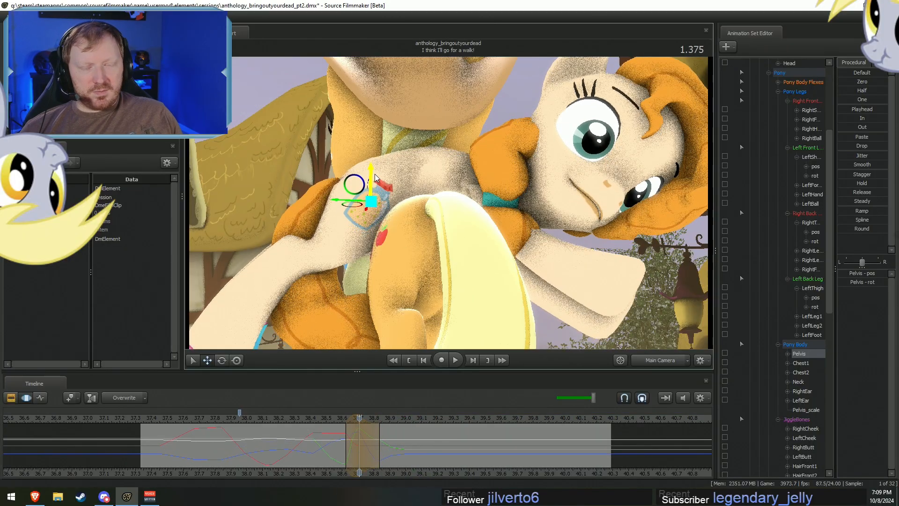
{"action": "key", "text": "space"}
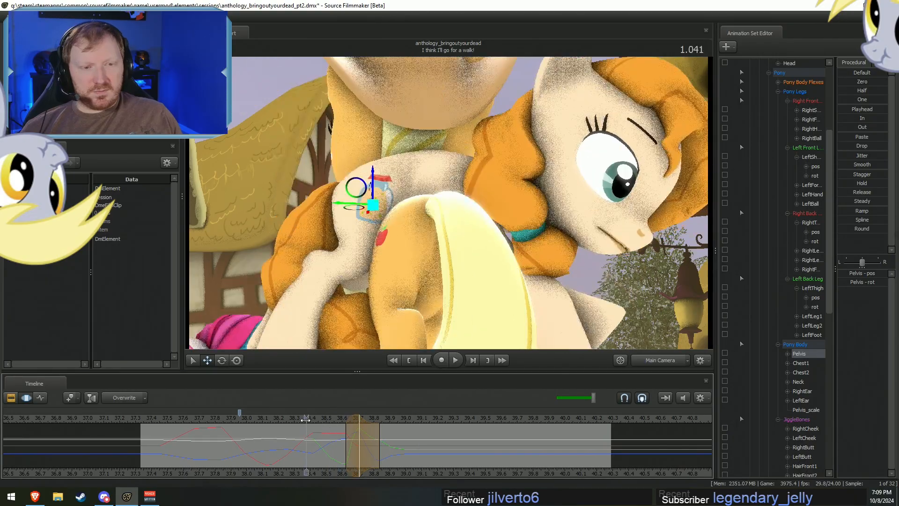
{"action": "key", "text": "space"}
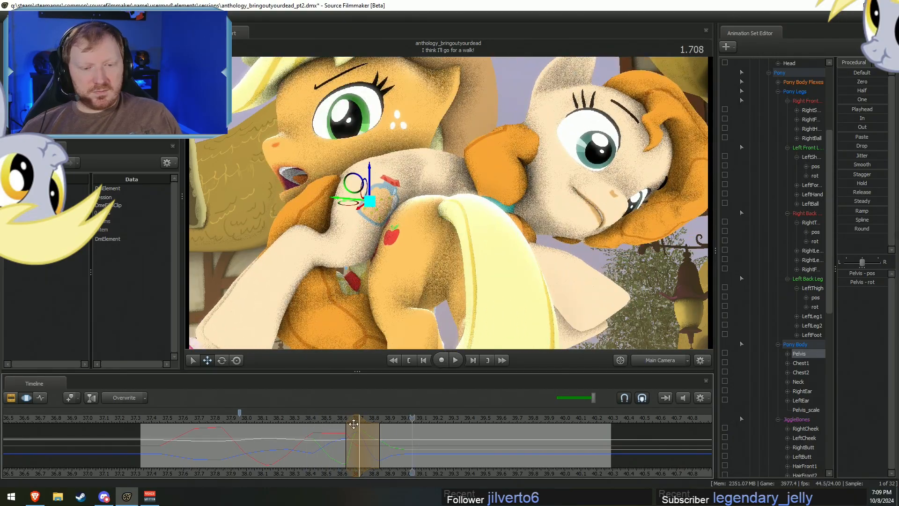
Try an exaggerated upward shift of Pear Butter's pelvis at 1.375 and play back the motion.
{"action": "left_click_drag", "start_coordinate": [353, 424], "coordinate": [359, 422]}
{"action": "left_click_drag", "start_coordinate": [372, 168], "coordinate": [361, 193]}
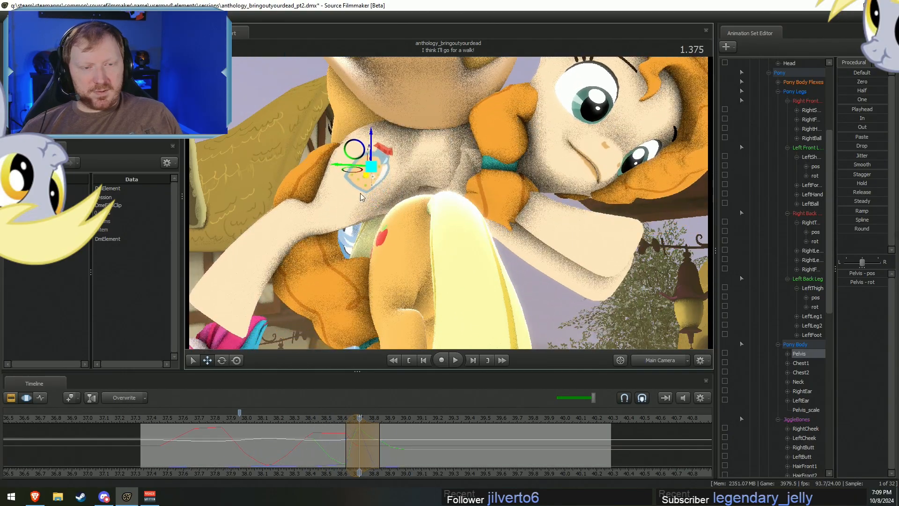
{"action": "left_click", "coordinate": [311, 420]}
{"action": "key", "text": "space"}
{"action": "key", "text": "space"}
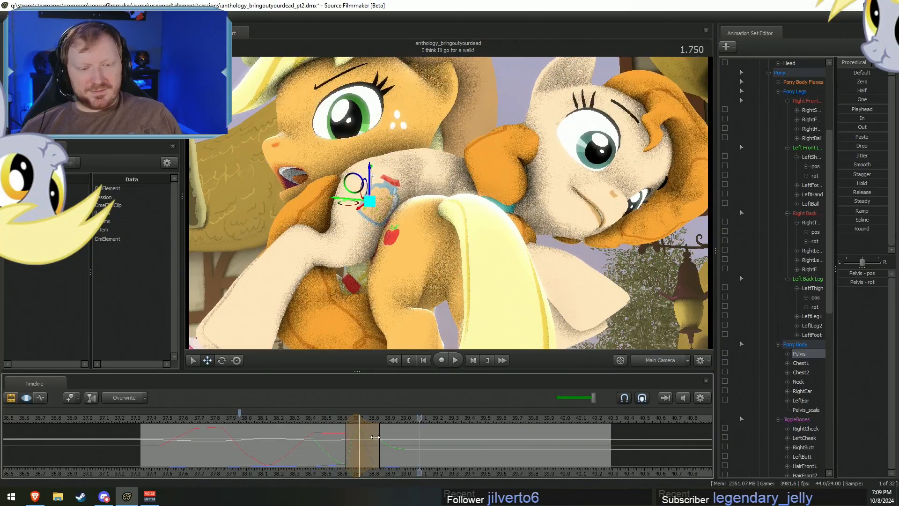
Try a longer and a shorter fade-out for the raised pelvis, checking playback from 1.083 and the pose at 1.416.
{"action": "left_click_drag", "start_coordinate": [375, 438], "coordinate": [415, 451]}
{"action": "left_click", "coordinate": [313, 418]}
{"action": "key", "text": "space"}
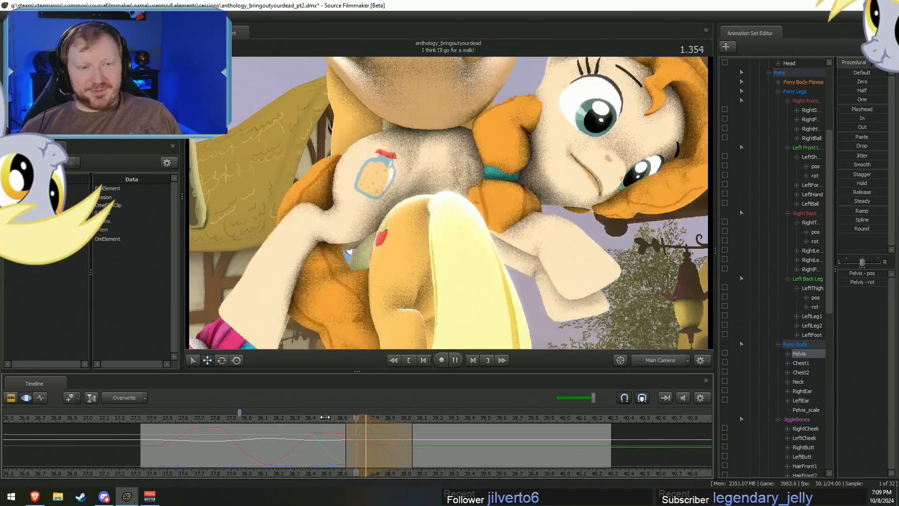
{"action": "key", "text": "space"}
{"action": "left_click", "coordinate": [312, 418]}
{"action": "left_click_drag", "start_coordinate": [415, 449], "coordinate": [395, 446]}
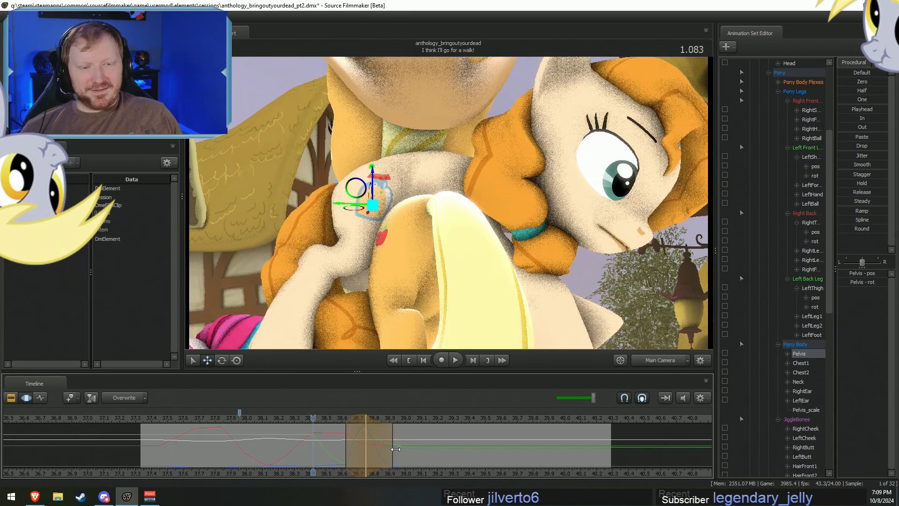
{"action": "key", "text": "space"}
{"action": "key", "text": "space"}
{"action": "left_click_drag", "start_coordinate": [317, 419], "coordinate": [368, 411]}
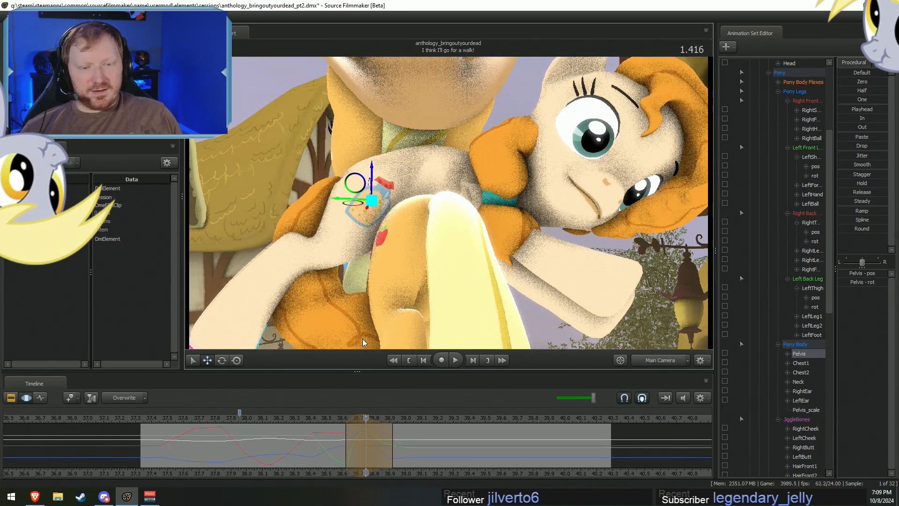
Raise Pear Butter's pelvis slightly at 1.416 and play back the kick.
{"action": "key", "text": "space"}
{"action": "left_click", "coordinate": [318, 429]}
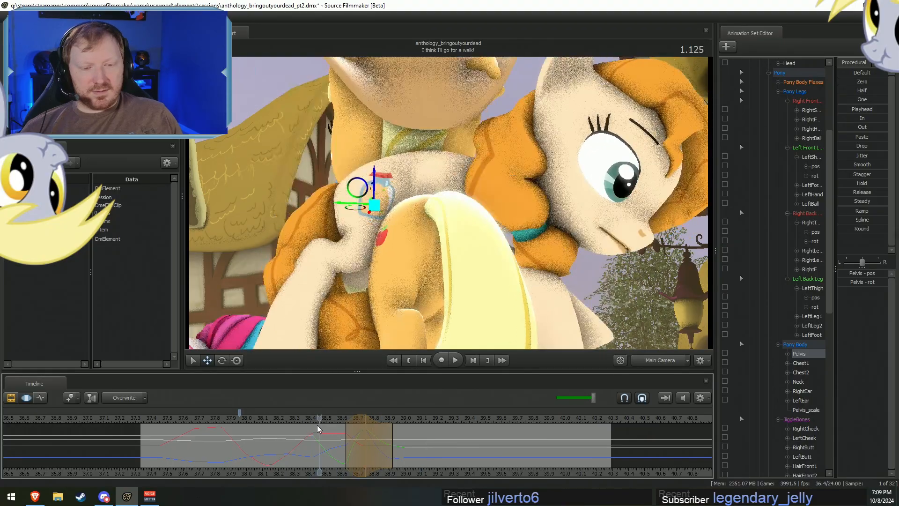
{"action": "left_click", "coordinate": [366, 424]}
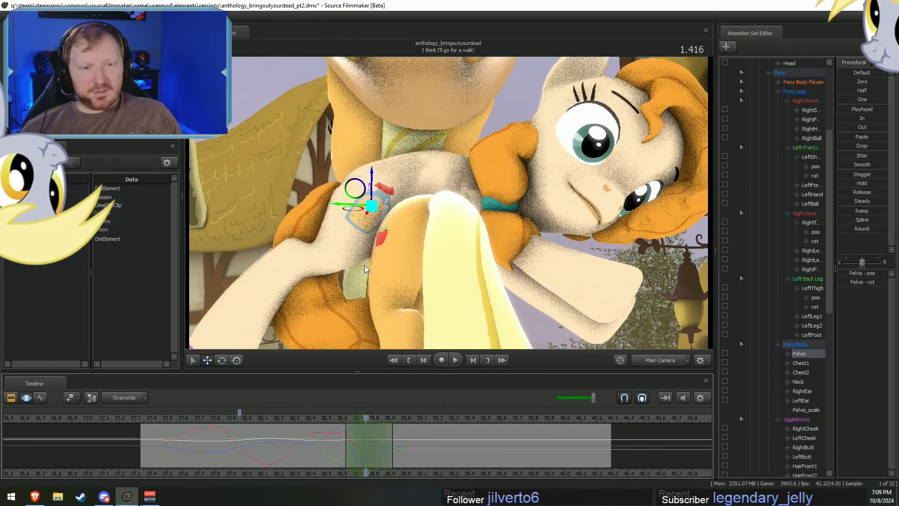
{"action": "left_click_drag", "start_coordinate": [374, 177], "coordinate": [366, 303]}
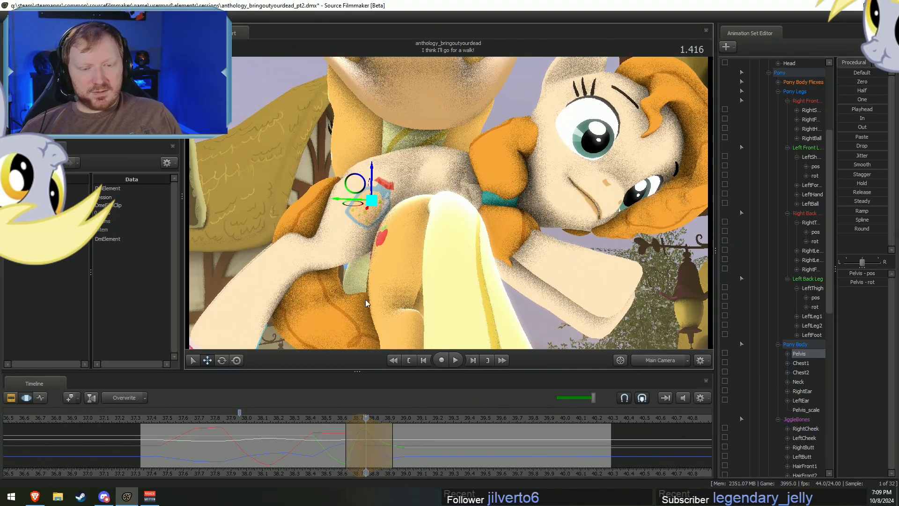
{"action": "left_click", "coordinate": [312, 420]}
{"action": "key", "text": "space"}
{"action": "key", "text": "space"}
{"action": "left_click_drag", "start_coordinate": [327, 446], "coordinate": [353, 451]}
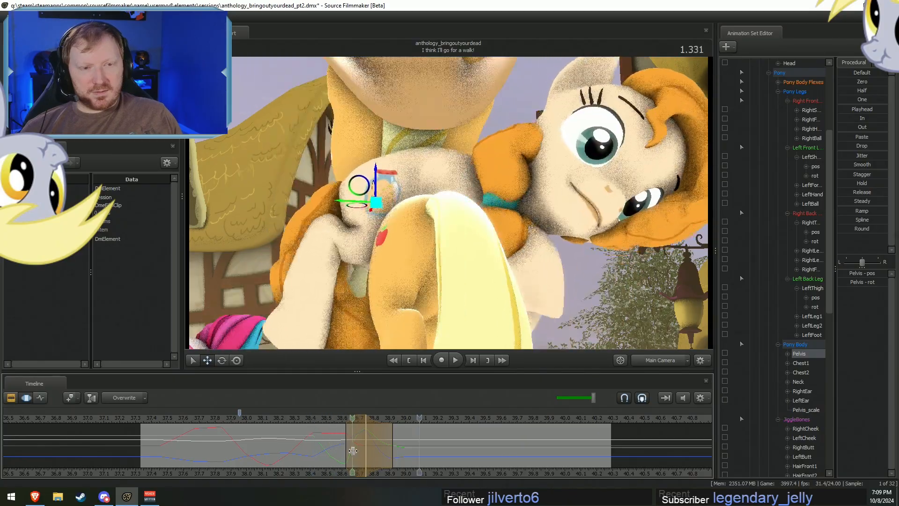
{"action": "key", "text": "space"}
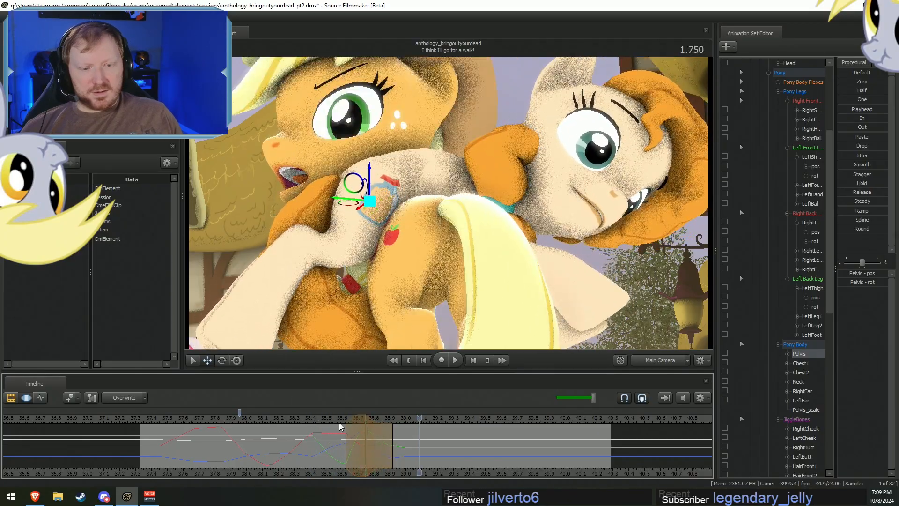
Examine the pelvis motion around 1.458 and replay the kick from 1.250.
{"action": "left_click", "coordinate": [356, 423]}
{"action": "left_click", "coordinate": [369, 425]}
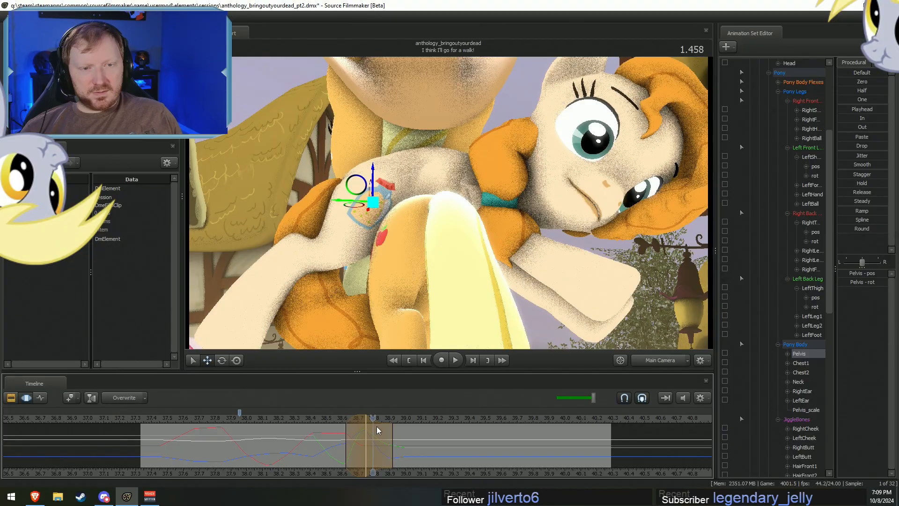
{"action": "key", "text": "space"}
{"action": "left_click", "coordinate": [341, 429]}
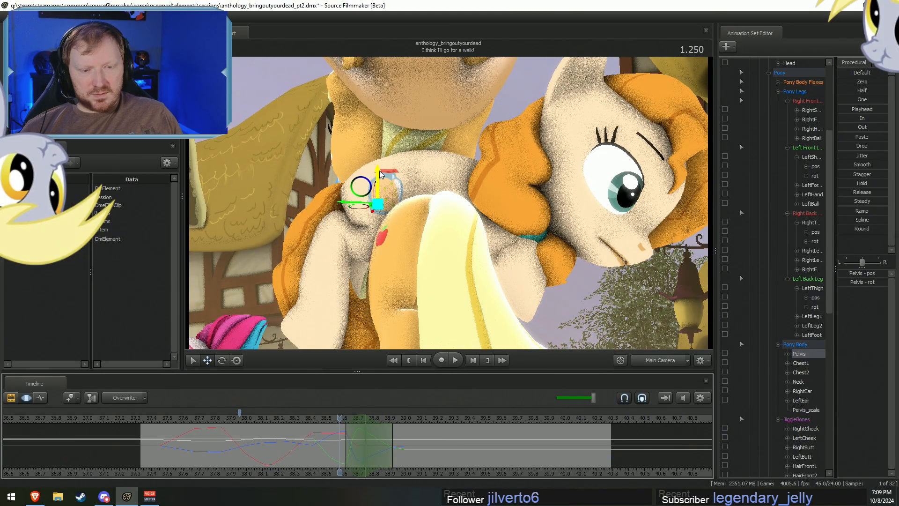
{"action": "key", "text": "space"}
{"action": "key", "text": "space"}
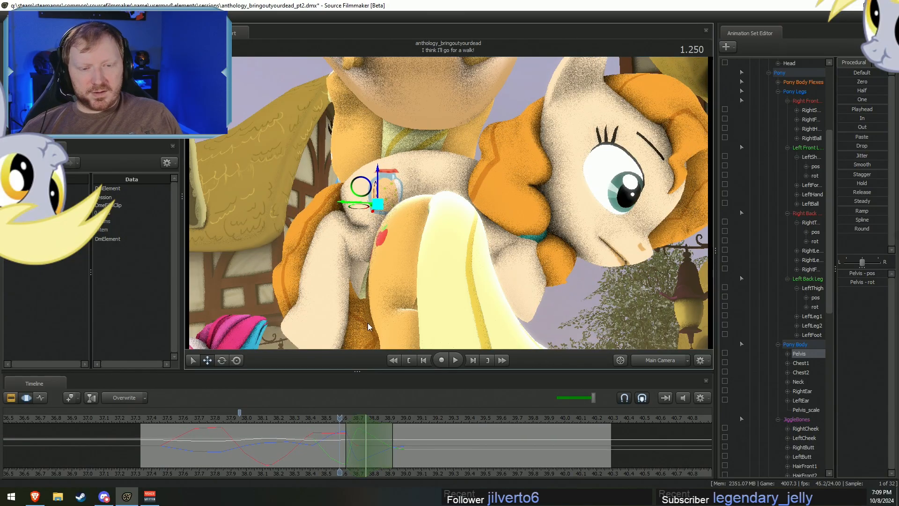
{"action": "key", "text": "space"}
{"action": "key", "text": "space"}
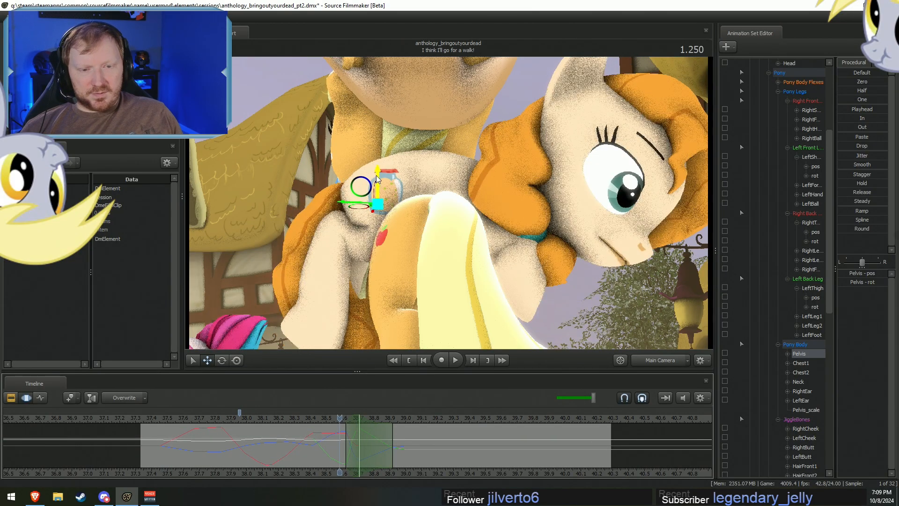
{"action": "key", "text": "space"}
{"action": "key", "text": "space"}
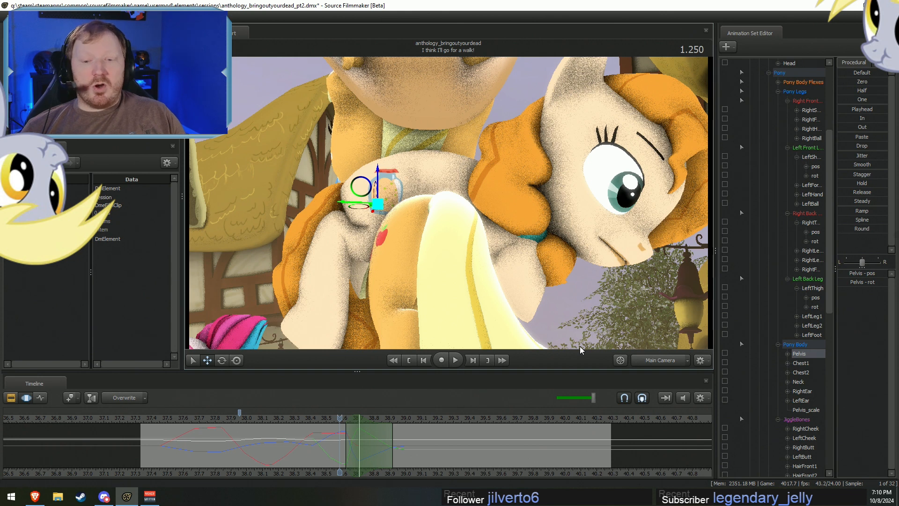
Switch the timeline's manipulation mode to Transform, raise Pear Butter's pelvis slightly at 1.416, and play back the kick.
{"action": "left_click", "coordinate": [124, 398]}
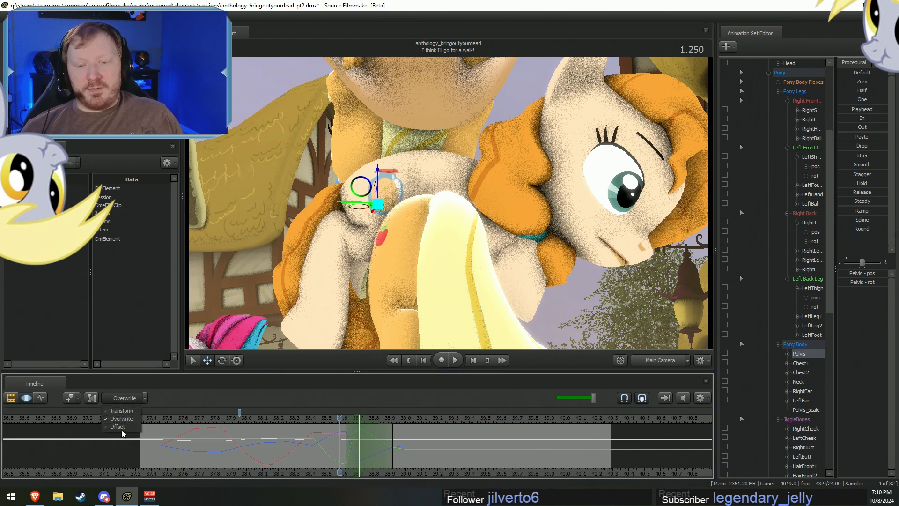
{"action": "left_click", "coordinate": [122, 411]}
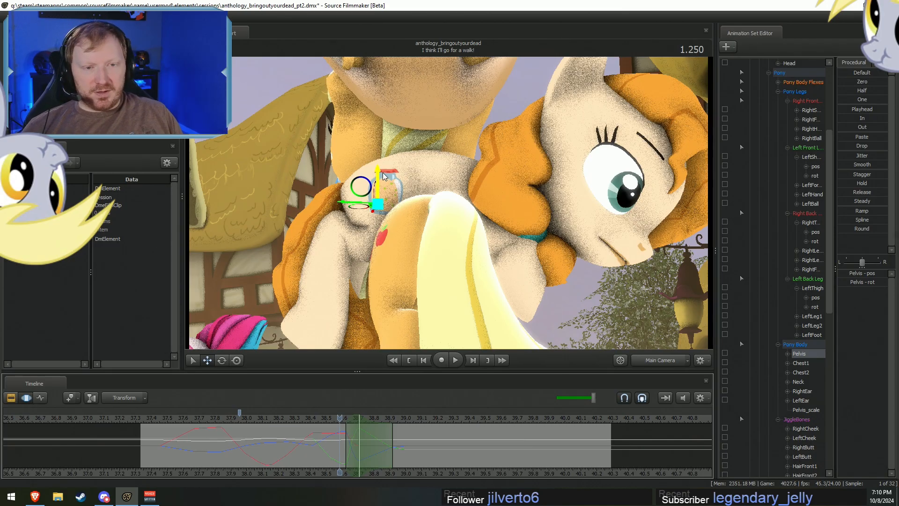
{"action": "left_click_drag", "start_coordinate": [383, 176], "coordinate": [385, 169]}
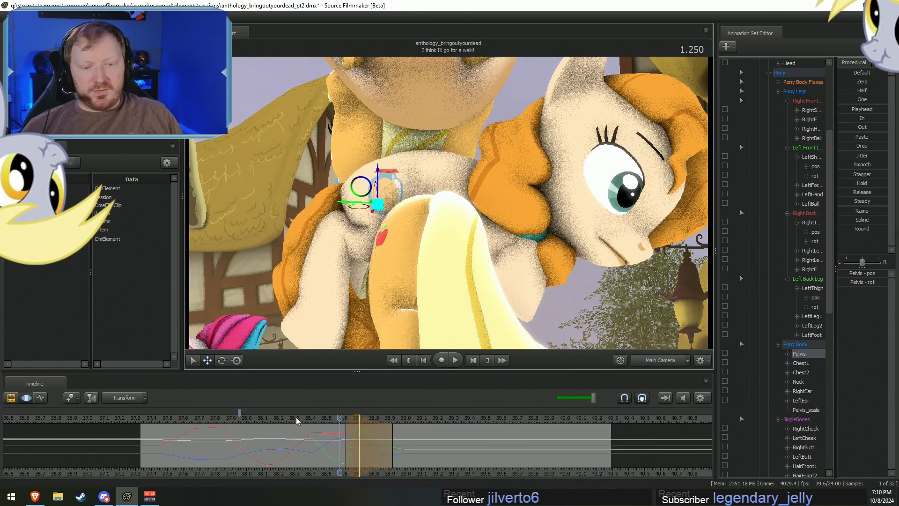
{"action": "left_click_drag", "start_coordinate": [340, 418], "coordinate": [366, 421]}
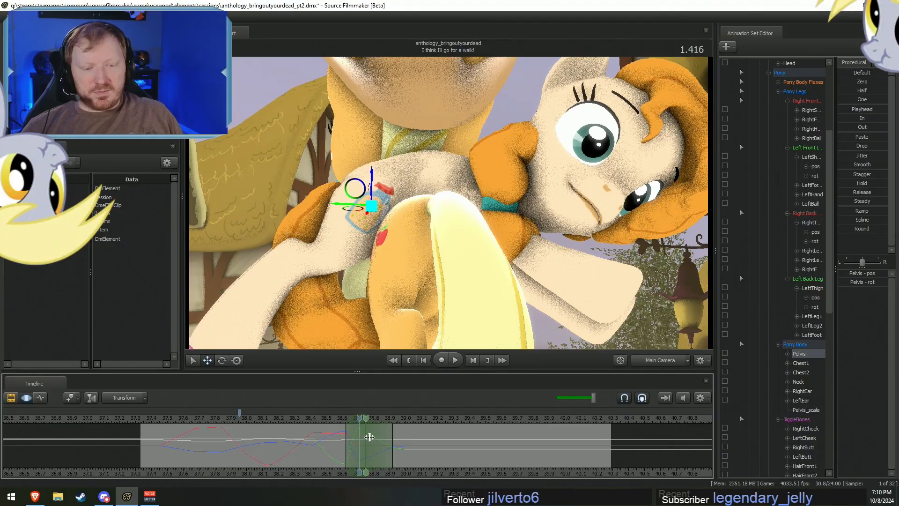
{"action": "left_click_drag", "start_coordinate": [375, 176], "coordinate": [375, 166]}
{"action": "key", "text": "space"}
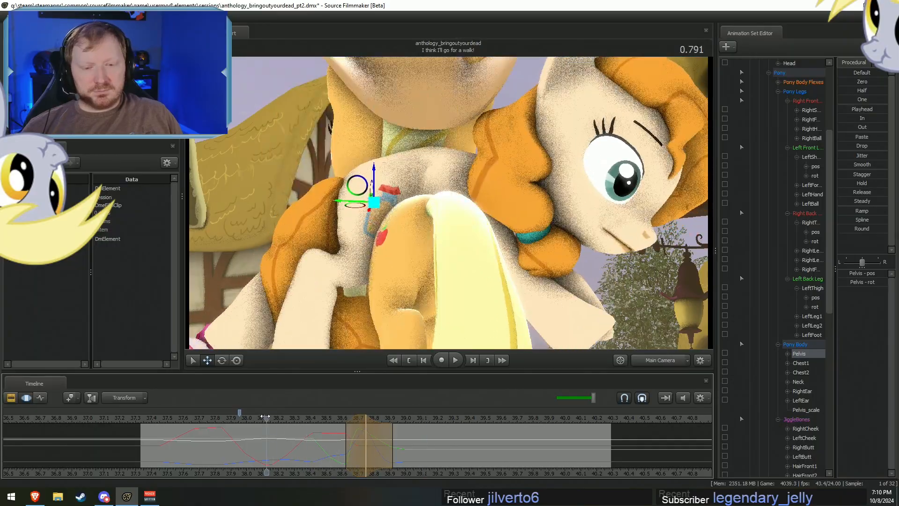
{"action": "key", "text": "space"}
Set a short time selection around 1.333 and reposition both of Pear Butter's thighs.
{"action": "key", "text": "shift"}
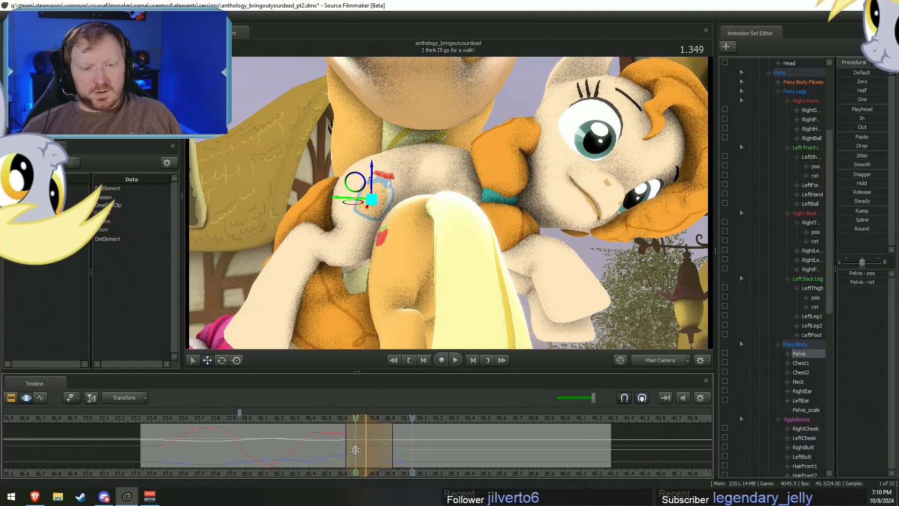
{"action": "left_click", "coordinate": [354, 449], "text": "shift"}
{"action": "left_click_drag", "start_coordinate": [361, 446], "coordinate": [367, 443]}
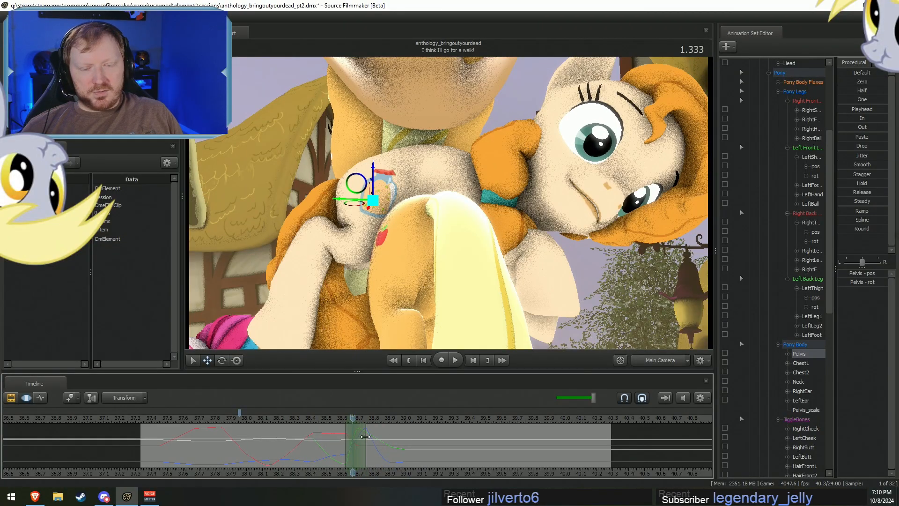
{"action": "key", "text": "shift"}
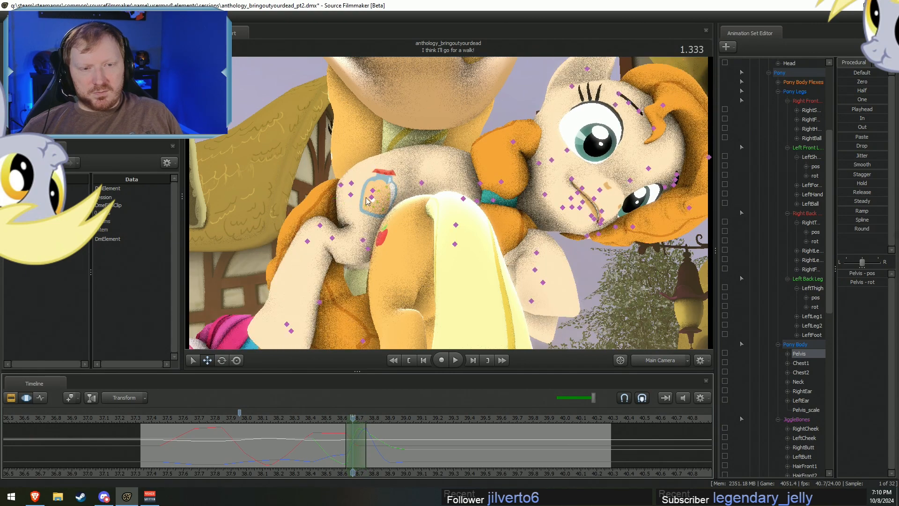
{"action": "left_click", "coordinate": [374, 195], "text": "ctrl"}
{"action": "left_click", "coordinate": [373, 191], "text": "ctrl+shift"}
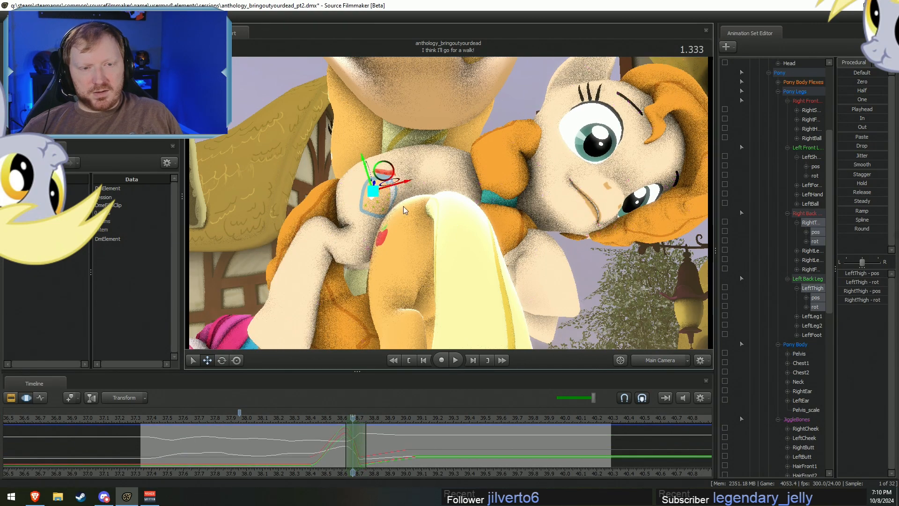
{"action": "key", "text": "e"}
{"action": "left_click_drag", "start_coordinate": [408, 205], "coordinate": [382, 172]}
{"action": "key", "text": "w"}
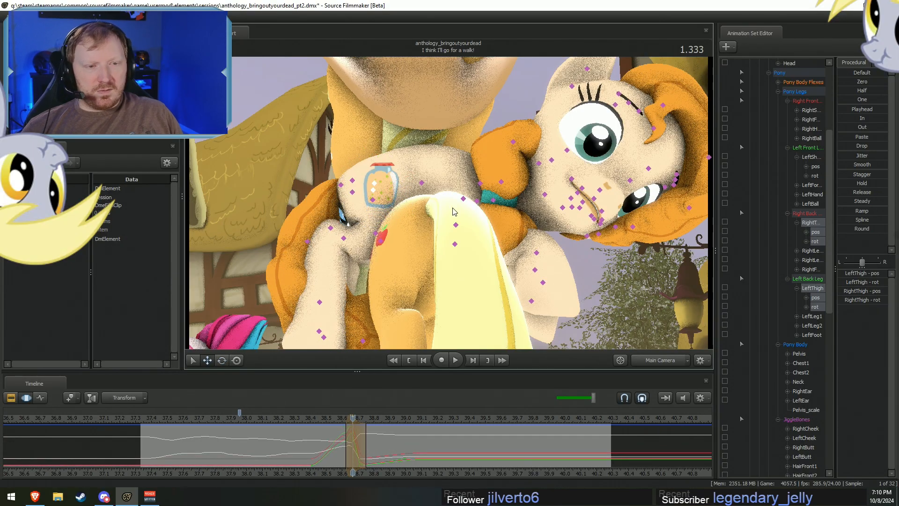
Reposition both of Pear Butter's shoulders at 1.333 within the same short time selection.
{"action": "left_click", "coordinate": [464, 199]}
{"action": "left_click", "coordinate": [478, 201], "text": "ctrl"}
{"action": "left_click", "coordinate": [480, 184], "text": "ctrl+shift"}
{"action": "key", "text": "e"}
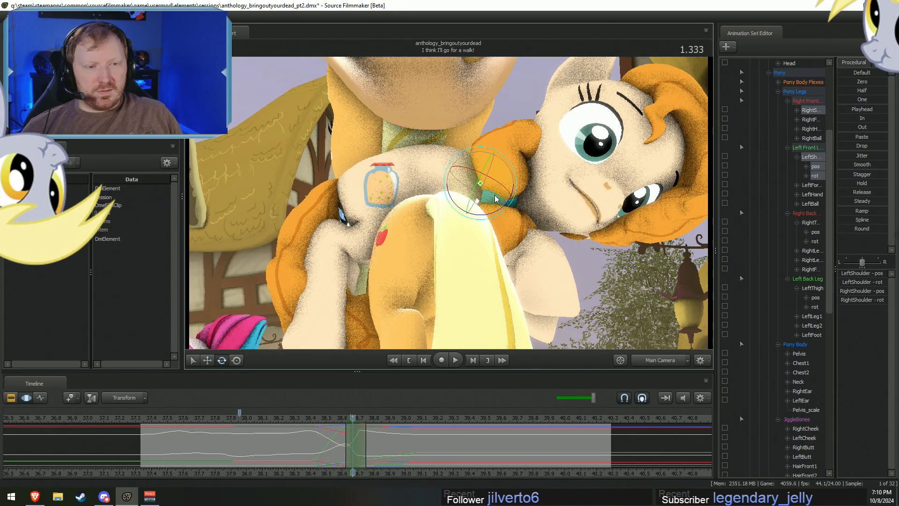
{"action": "key", "text": "w"}
{"action": "left_click_drag", "start_coordinate": [504, 205], "coordinate": [449, 206]}
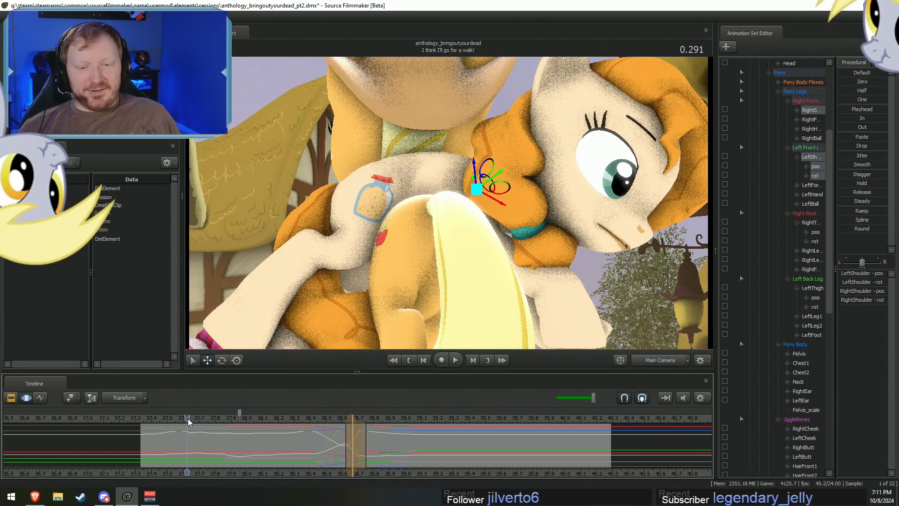
Play back the kick several times from early in the shot, checking the thigh and shoulder motion.
{"action": "key", "text": "space"}
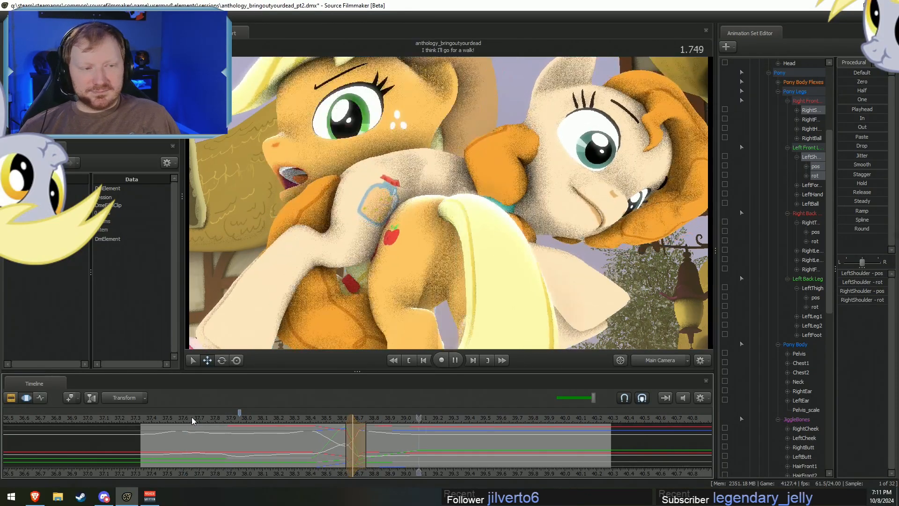
{"action": "key", "text": "space"}
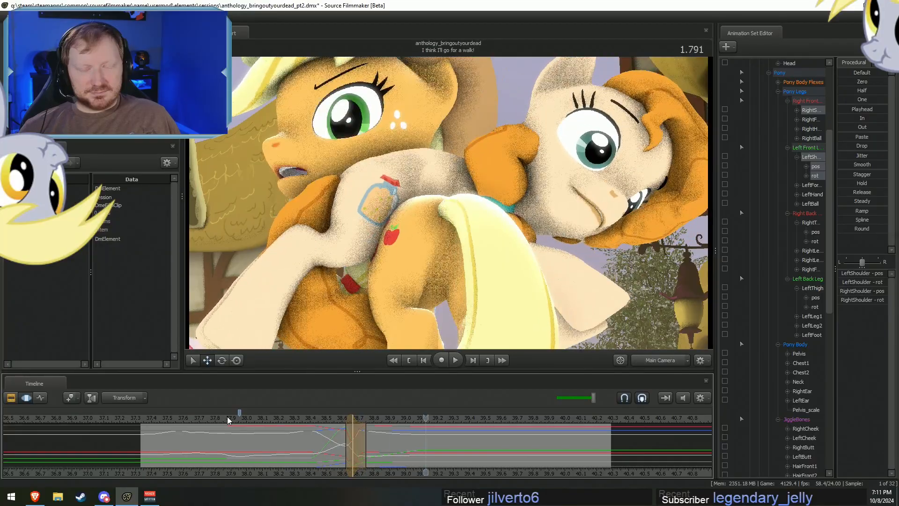
{"action": "left_click", "coordinate": [161, 418]}
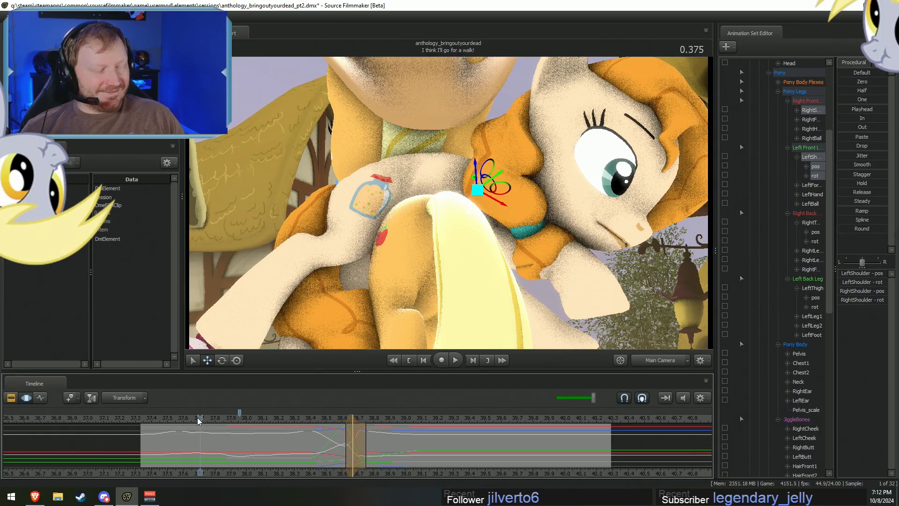
{"action": "key", "text": "space"}
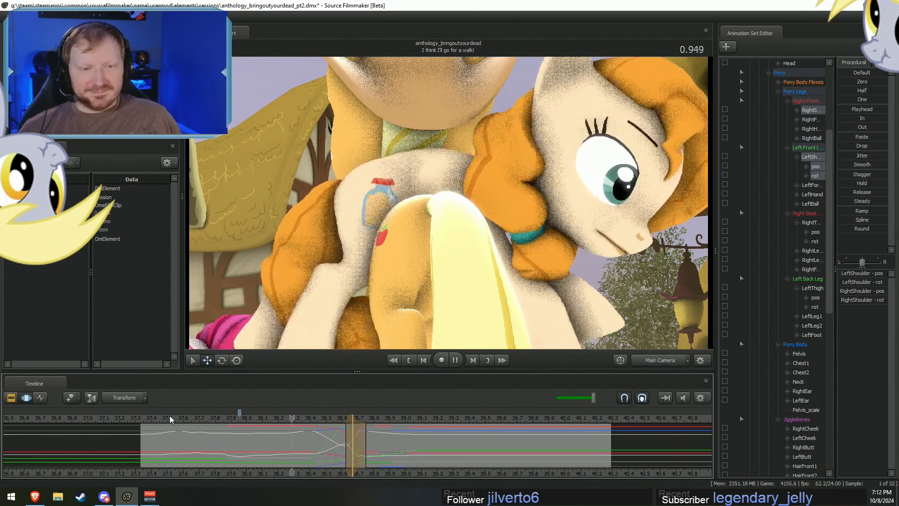
{"action": "key", "text": "space"}
{"action": "key", "text": "space"}
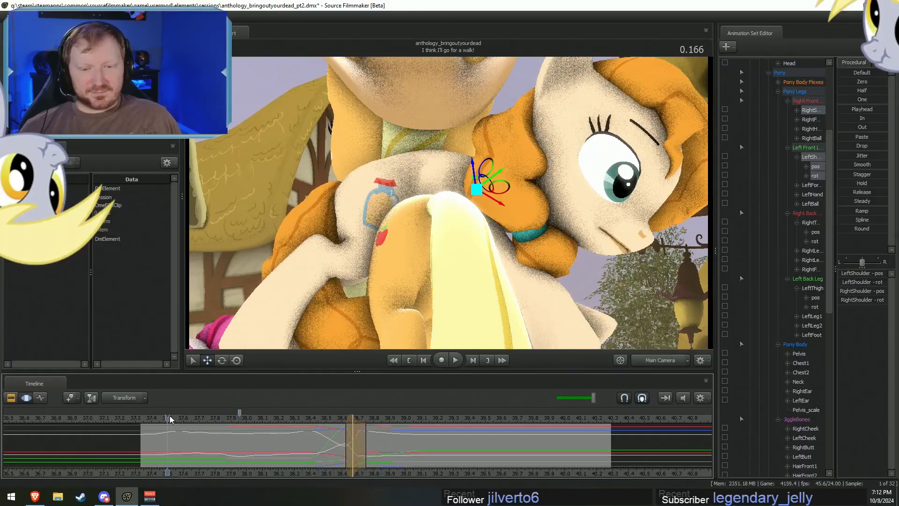
{"action": "key", "text": "space"}
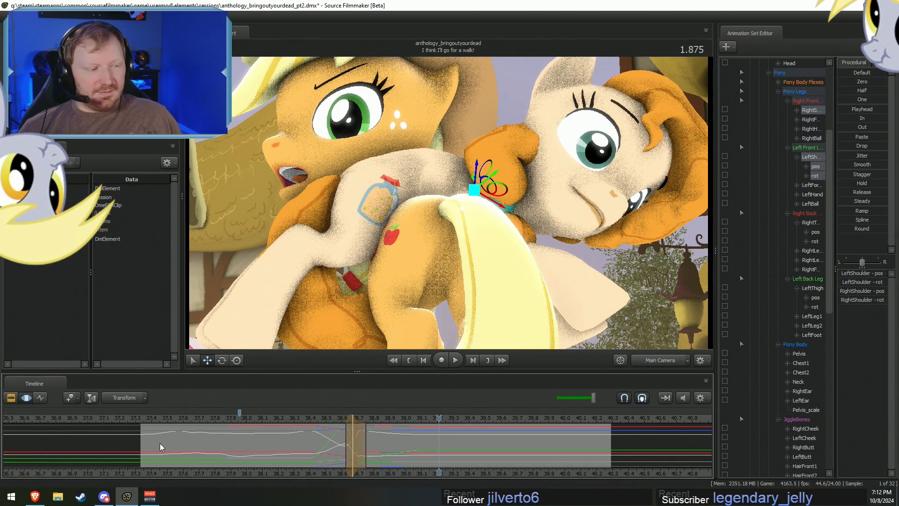
{"action": "left_click_drag", "start_coordinate": [159, 443], "coordinate": [403, 433]}
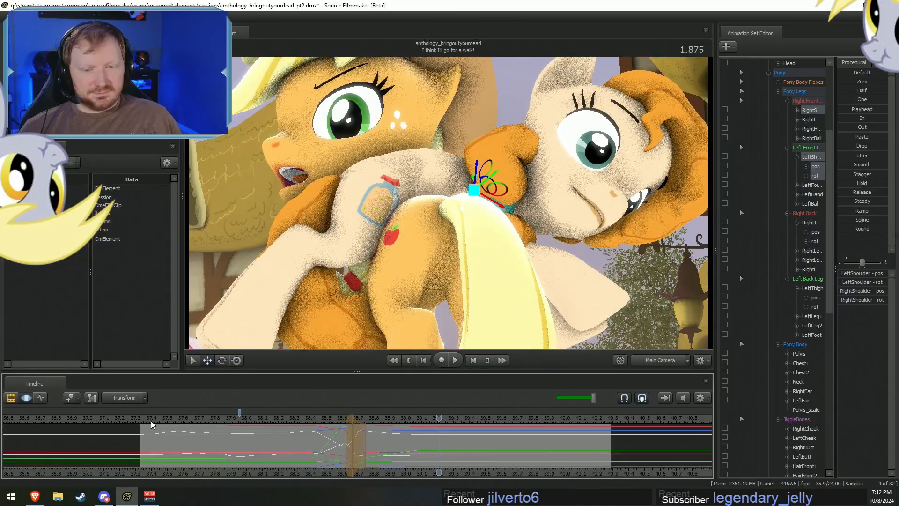
{"action": "key", "text": "space"}
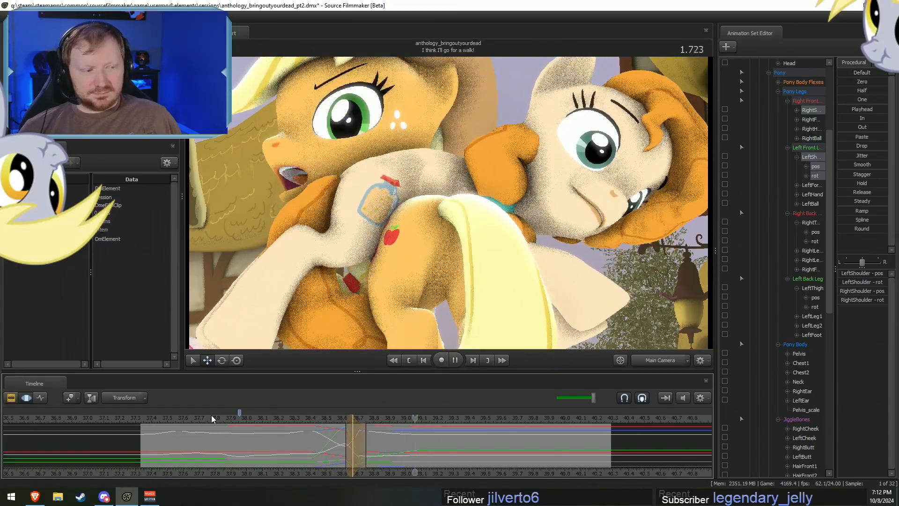
{"action": "key", "text": "space"}
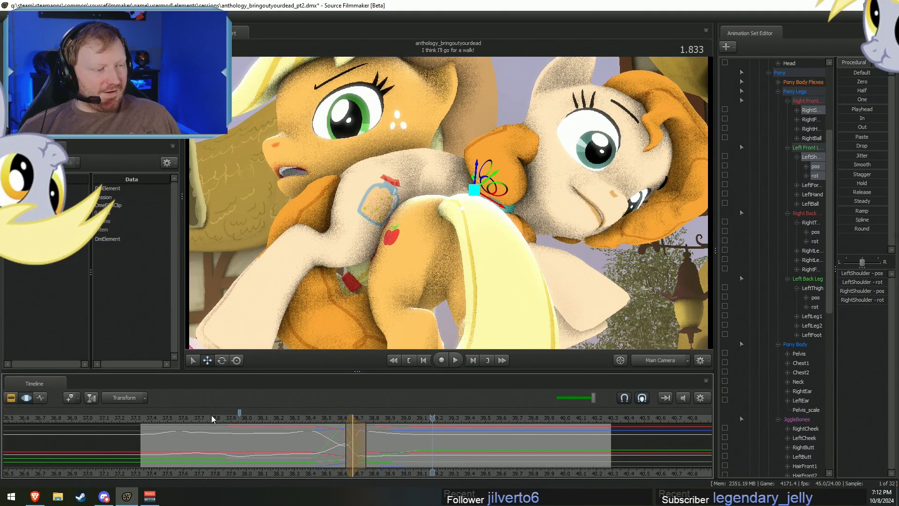
{"action": "left_click_drag", "start_coordinate": [212, 415], "coordinate": [192, 414]}
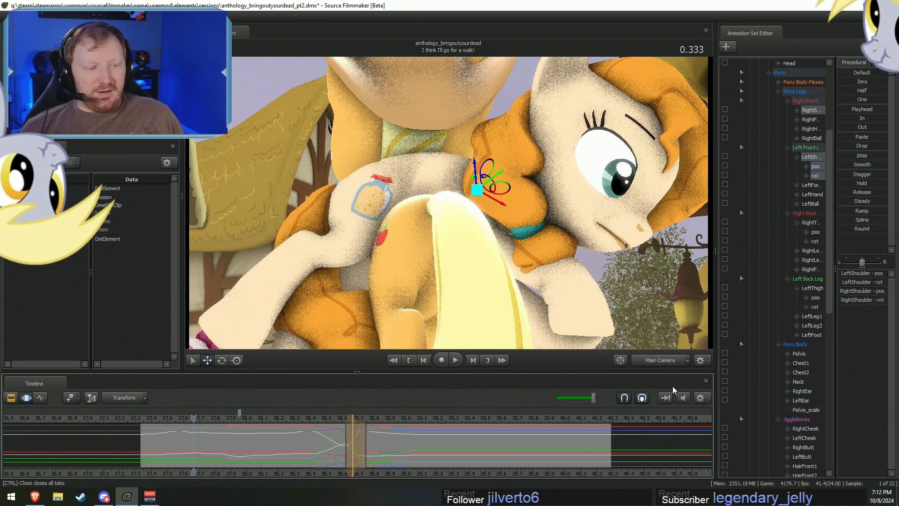
Examine the pink-maned pony's face through the Work Camera and return to the Main Camera.
{"action": "left_click", "coordinate": [661, 361]}
{"action": "left_click_drag", "start_coordinate": [592, 261], "coordinate": [449, 206]}
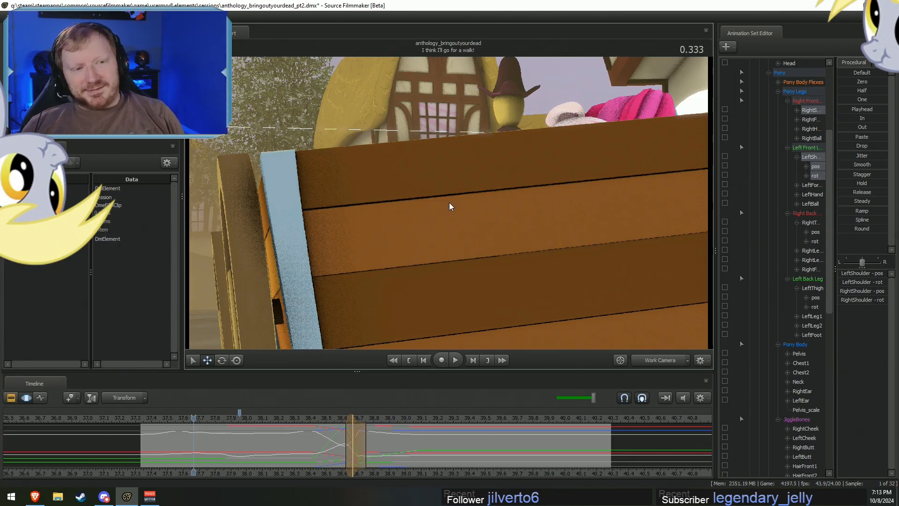
{"action": "left_click_drag", "start_coordinate": [471, 165], "coordinate": [450, 206]}
{"action": "key", "text": "w"}
{"action": "key", "text": "w"}
{"action": "key", "text": "s"}
{"action": "key", "text": "w"}
{"action": "key", "text": "s"}
{"action": "key", "text": "w"}
{"action": "key", "text": "s"}
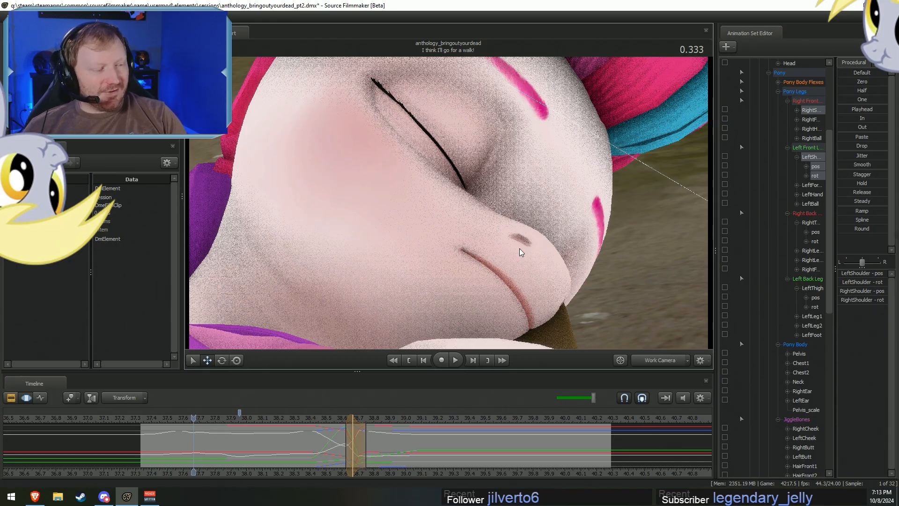
{"action": "left_click", "coordinate": [640, 364]}
Replay the kick, check the Chest2 curves at 1.333, and select Pear Butter's Neck and Head controls.
{"action": "key", "text": "space"}
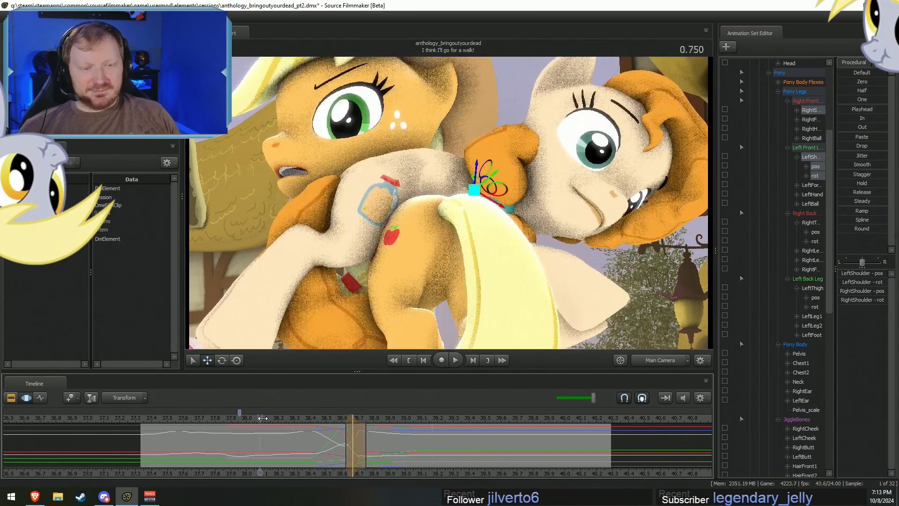
{"action": "key", "text": "space"}
{"action": "key", "text": "shift"}
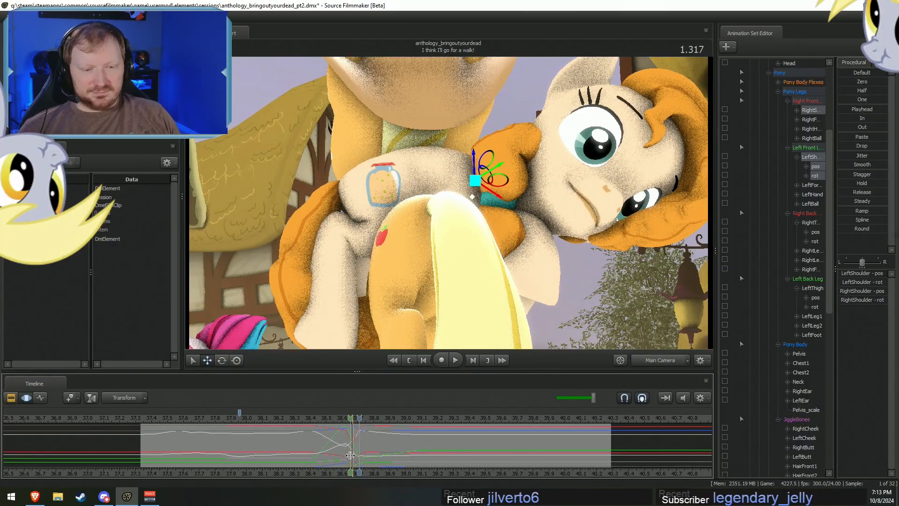
{"action": "left_click", "coordinate": [350, 455]}
{"action": "left_click", "coordinate": [798, 382]}
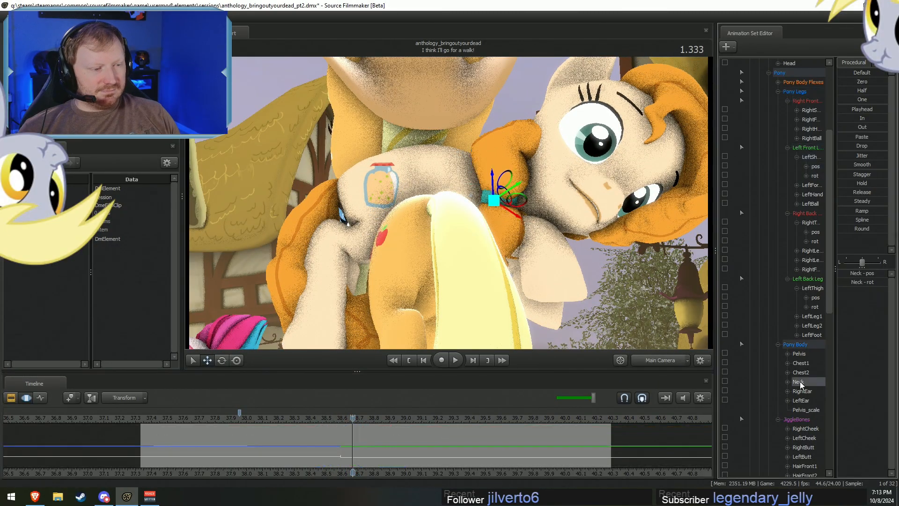
{"action": "scroll", "coordinate": [799, 361], "scroll_direction": "up", "scroll_amount": 3}
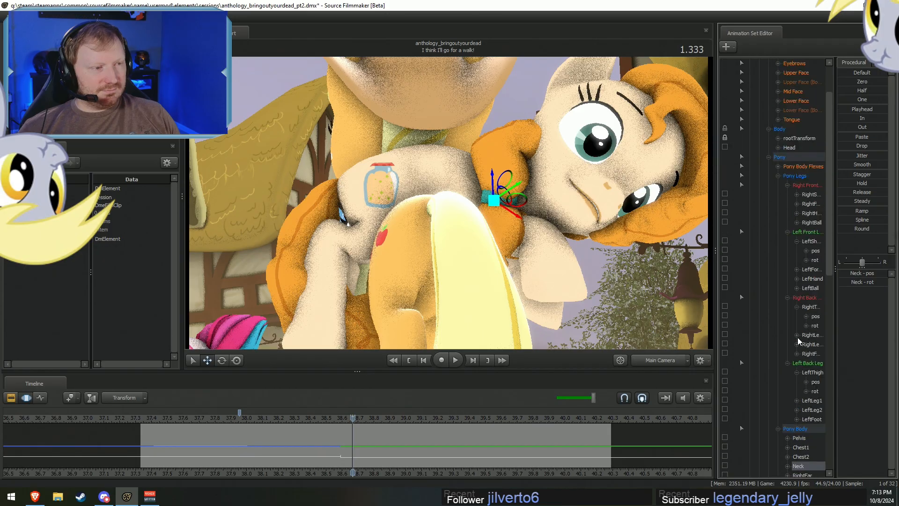
{"action": "left_click", "coordinate": [799, 149], "text": "ctrl"}
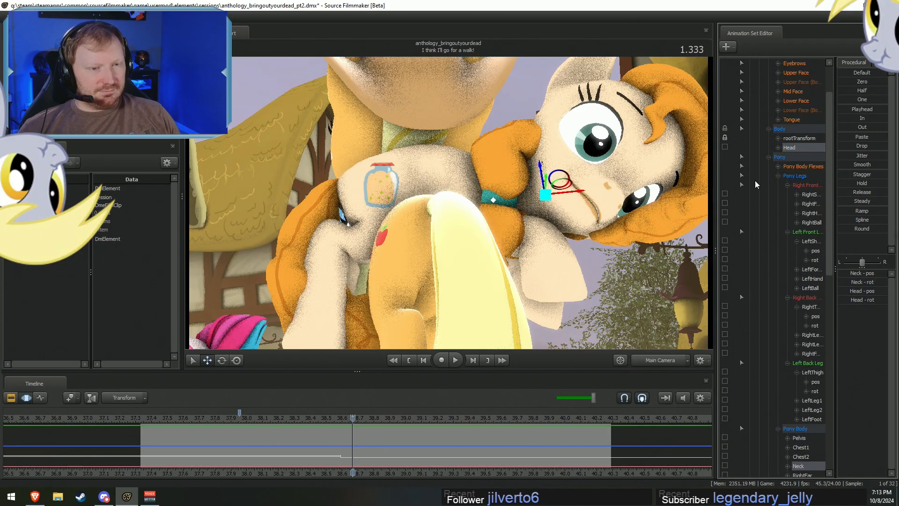
{"action": "left_click", "coordinate": [801, 457]}
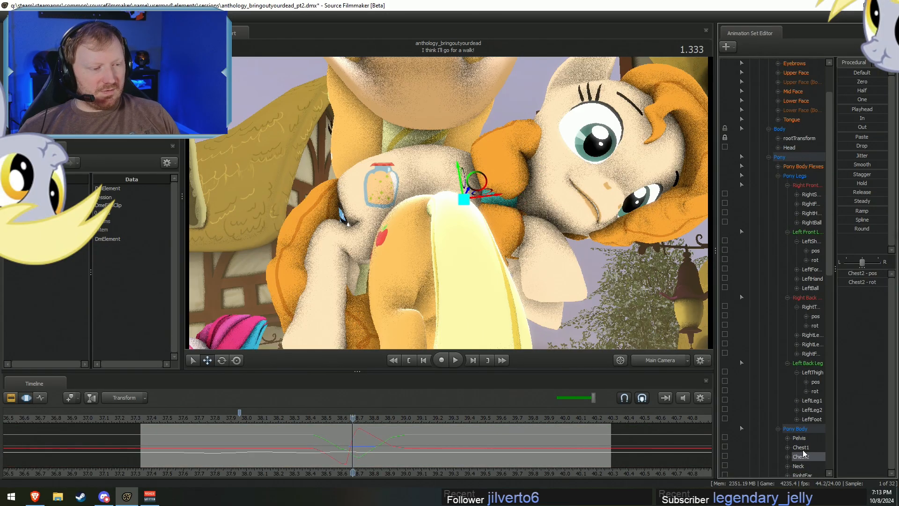
{"action": "left_click", "coordinate": [799, 466]}
{"action": "left_click", "coordinate": [798, 148], "text": "ctrl"}
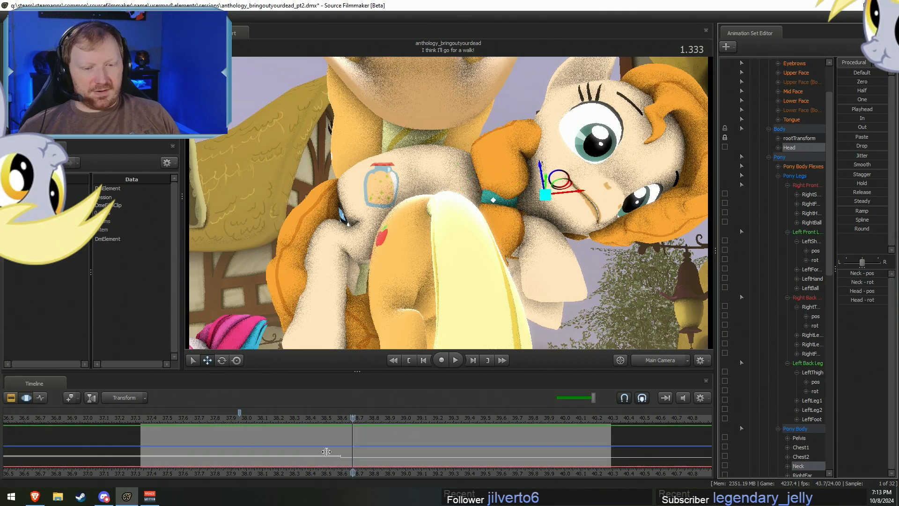
Try applying the In preset to the neck and head over a short time selection around 1.291.
{"action": "left_click_drag", "start_coordinate": [352, 452], "coordinate": [346, 450], "text": "shift"}
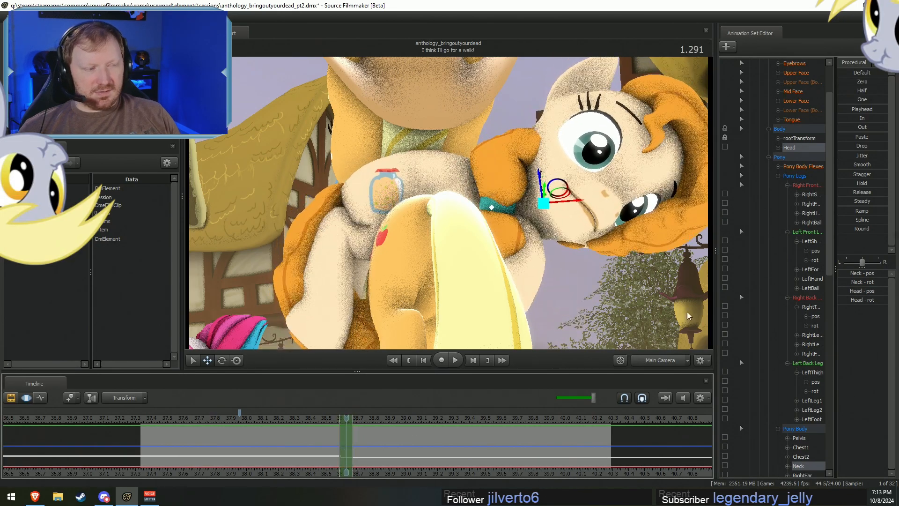
{"action": "left_click_drag", "start_coordinate": [842, 118], "coordinate": [886, 118]}
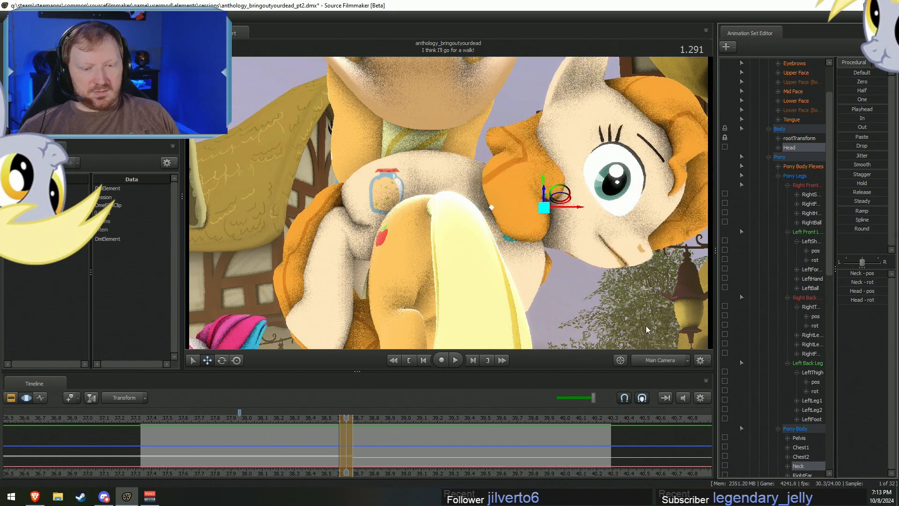
{"action": "key", "text": "F2"}
{"action": "key", "text": "F3"}
Try applying the Round preset to the neck and head over a wider time selection around 1.333, and play back the turn.
{"action": "mouse_move", "coordinate": [346, 451]}
{"action": "left_mouse_down", "text": "shift"}
{"action": "mouse_move", "coordinate": [358, 451]}
{"action": "mouse_move", "coordinate": [342, 445]}
{"action": "left_mouse_up", "text": "shift"}
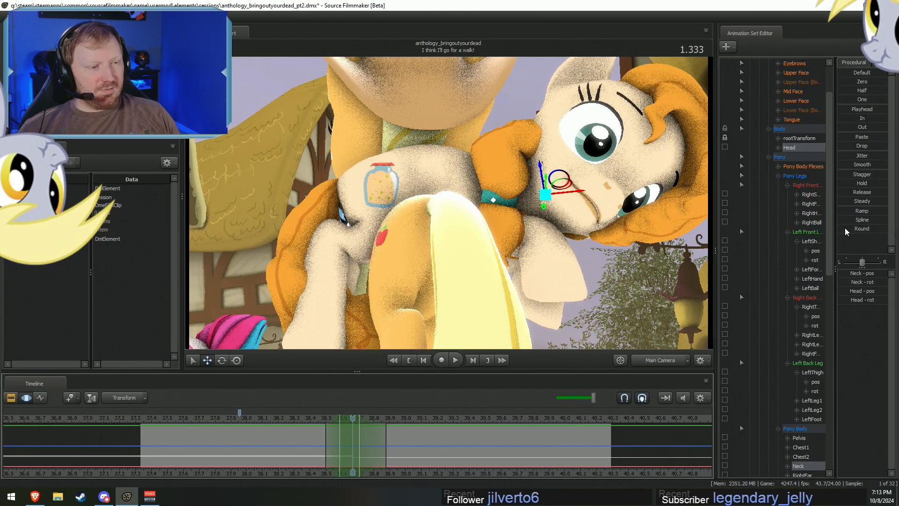
{"action": "left_click_drag", "start_coordinate": [845, 229], "coordinate": [886, 229]}
{"action": "left_click", "coordinate": [314, 421]}
{"action": "key", "text": "space"}
{"action": "key", "text": "space"}
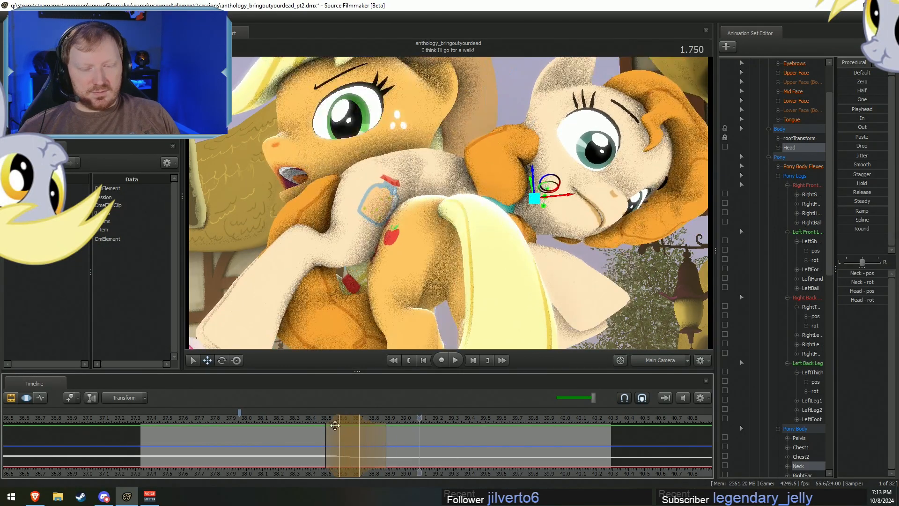
Try a narrower time selection for the rounded head turn and replay the kick.
{"action": "left_click_drag", "start_coordinate": [372, 442], "coordinate": [357, 448]}
{"action": "mouse_move", "coordinate": [334, 417]}
{"action": "left_mouse_down"}
{"action": "mouse_move", "coordinate": [348, 416]}
{"action": "mouse_move", "coordinate": [320, 420]}
{"action": "left_mouse_up"}
{"action": "key", "text": "space"}
{"action": "key", "text": "space"}
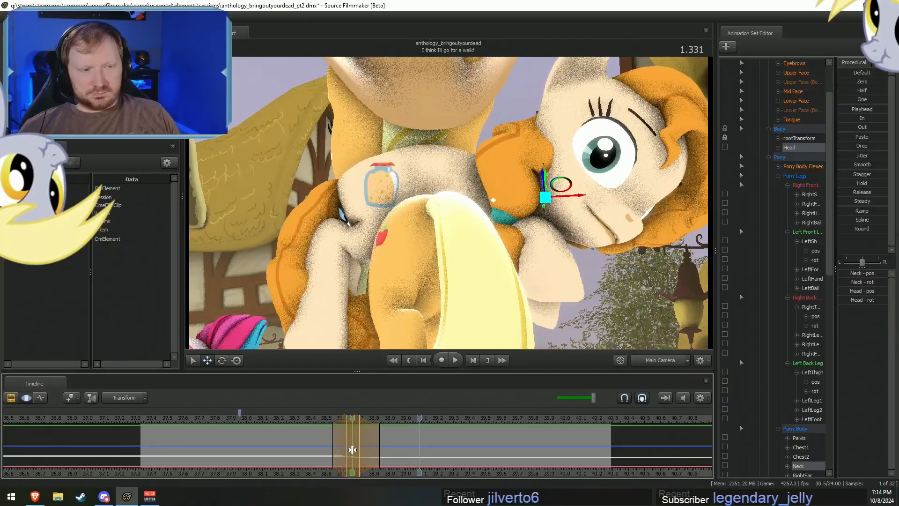
{"action": "key", "text": "space"}
Place the time selection around 1.250, apply the Round preset to the neck and head, and play back the turn.
{"action": "mouse_move", "coordinate": [352, 449]}
{"action": "left_mouse_down"}
{"action": "mouse_move", "coordinate": [338, 447]}
{"action": "mouse_move", "coordinate": [365, 443]}
{"action": "left_mouse_up"}
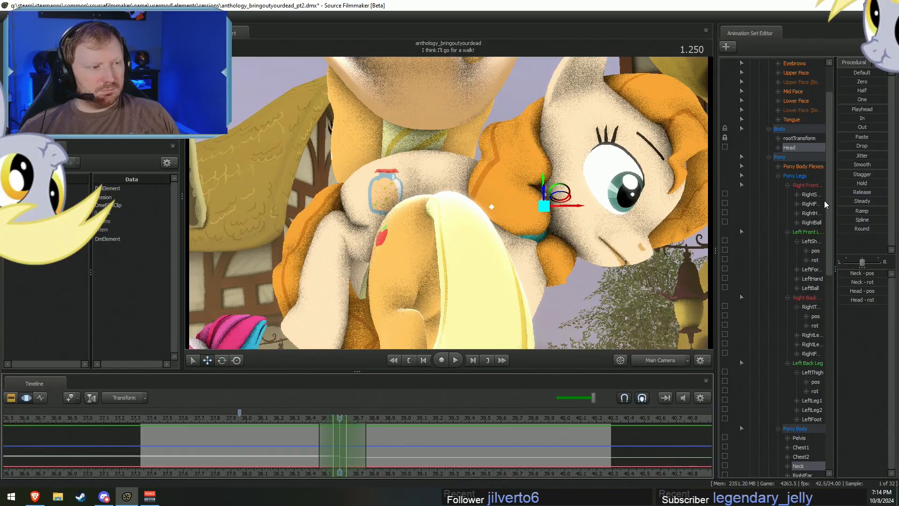
{"action": "left_click", "coordinate": [842, 228]}
{"action": "left_click_drag", "start_coordinate": [313, 418], "coordinate": [257, 420]}
{"action": "key", "text": "space"}
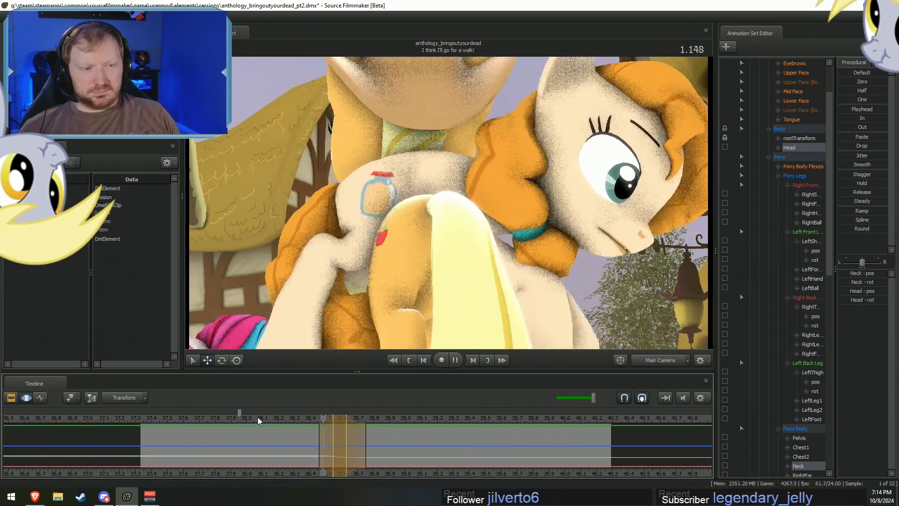
Try a longer end for the neck and head time selection, shorten it again, and replay the kick.
{"action": "left_click_drag", "start_coordinate": [350, 439], "coordinate": [371, 447]}
{"action": "left_click", "coordinate": [295, 420]}
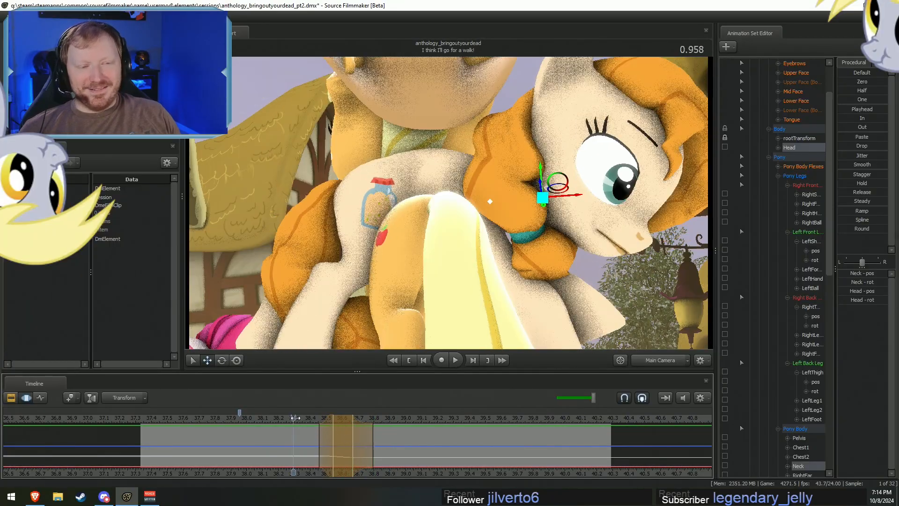
{"action": "key", "text": "space"}
{"action": "key", "text": "space"}
{"action": "key", "text": "shift"}
{"action": "left_click_drag", "start_coordinate": [365, 454], "coordinate": [359, 456]}
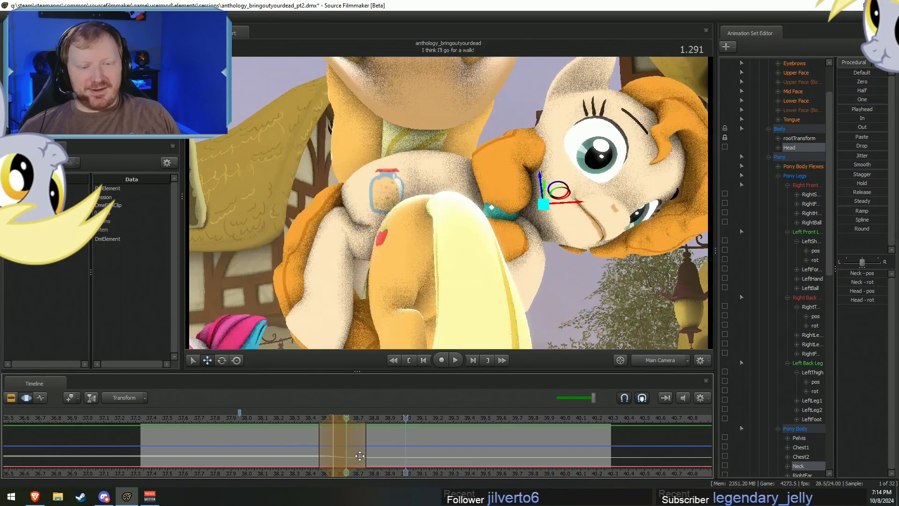
{"action": "left_click", "coordinate": [297, 419]}
{"action": "key", "text": "space"}
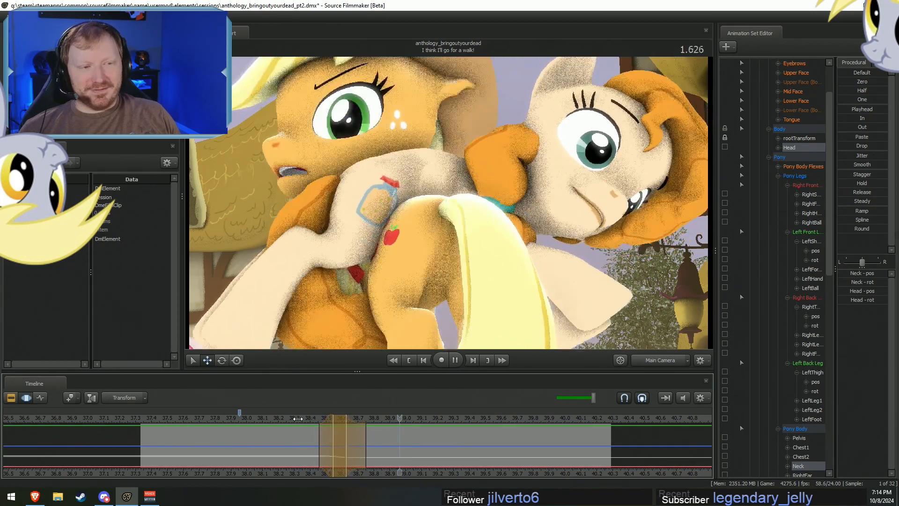
{"action": "key", "text": "space"}
Rotate Pear Butter's neck and head over a time selection around 1.291 and play back the turn.
{"action": "key", "text": "shift"}
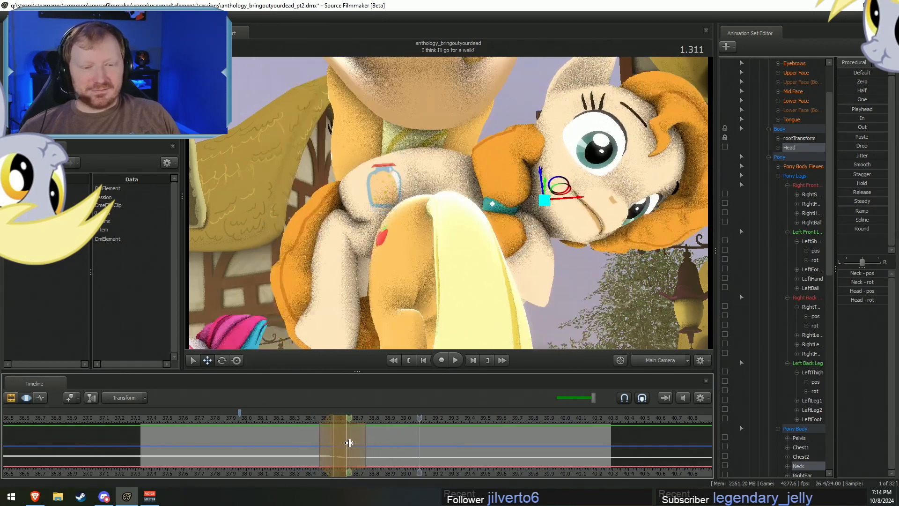
{"action": "left_click", "coordinate": [350, 445], "text": "shift"}
{"action": "scroll", "coordinate": [350, 445], "scroll_direction": "up", "scroll_amount": 4}
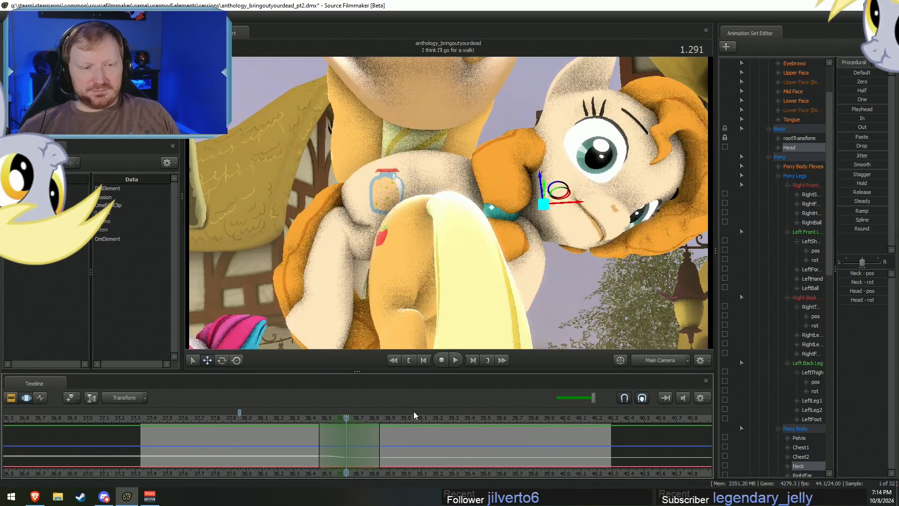
{"action": "left_click", "coordinate": [503, 195]}
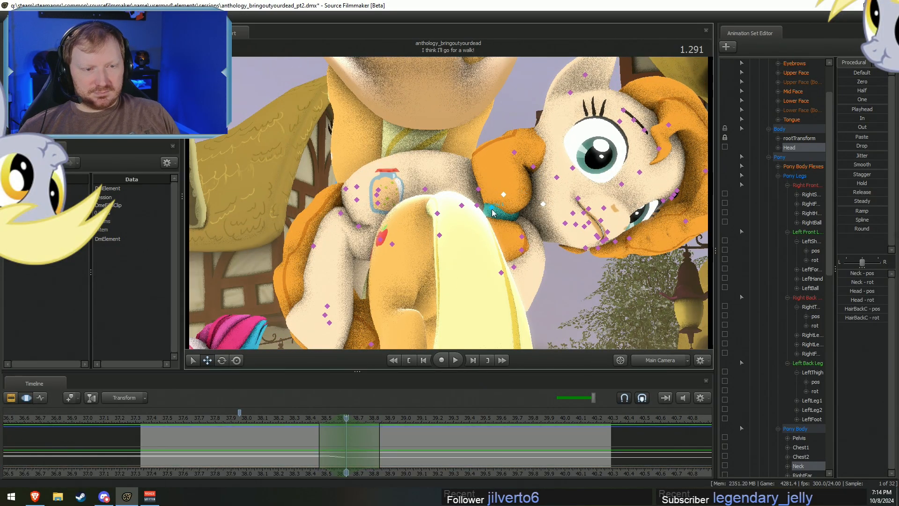
{"action": "left_click", "coordinate": [491, 208]}
{"action": "left_click", "coordinate": [542, 205], "text": "ctrl"}
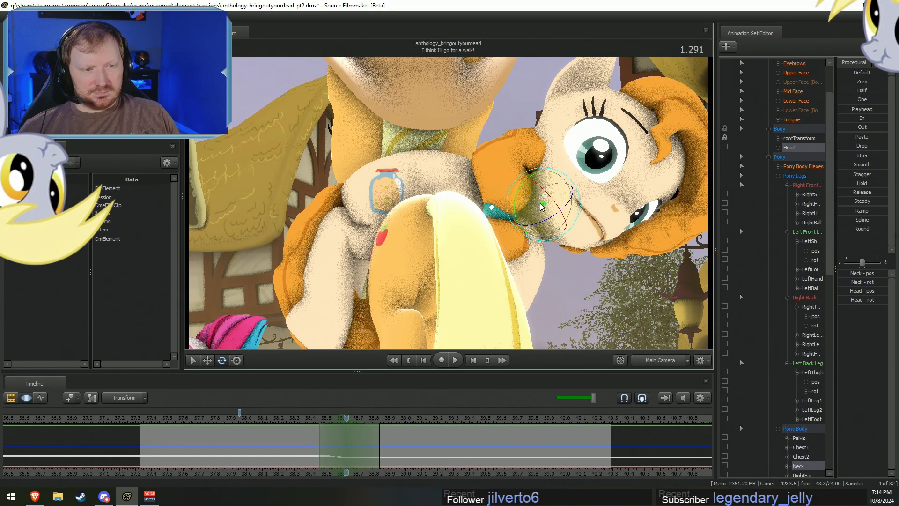
{"action": "left_click_drag", "start_coordinate": [542, 206], "coordinate": [557, 209]}
{"action": "key", "text": "space"}
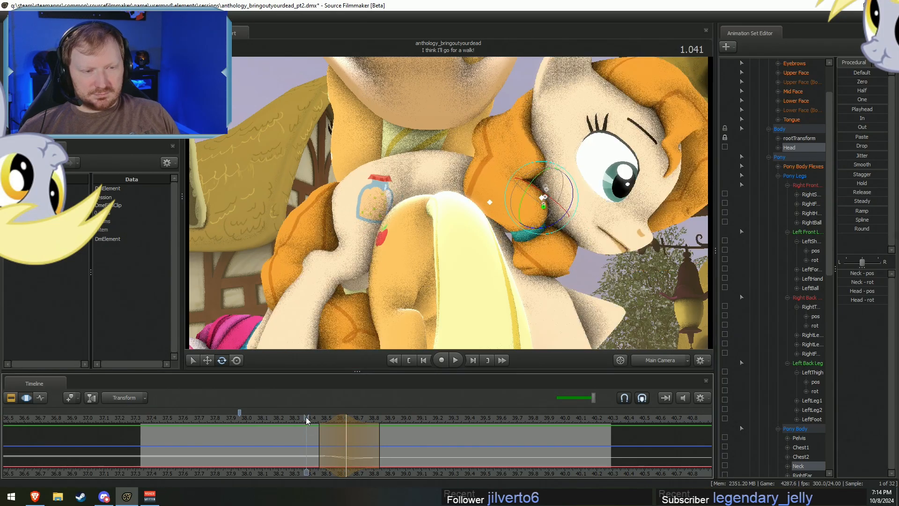
{"action": "key", "text": "space"}
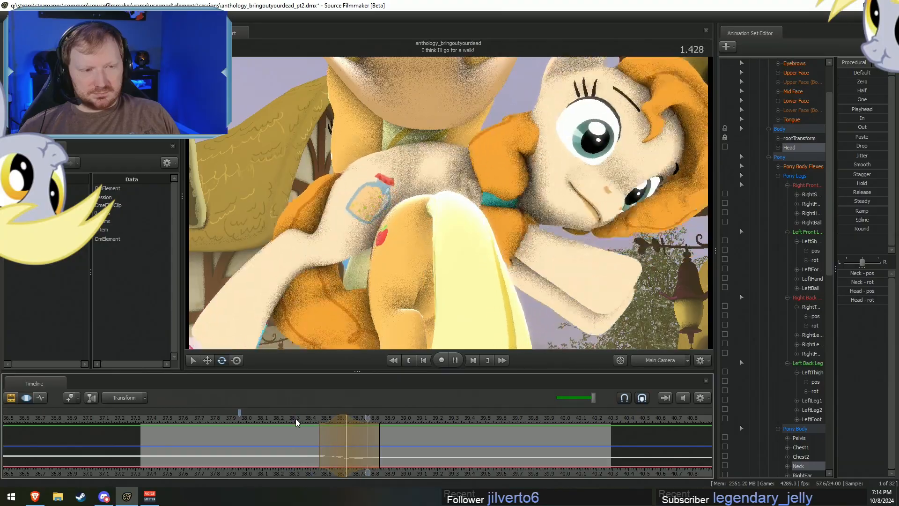
{"action": "key", "text": "space"}
Rotate the neck and head over a time selection around 1.458 and replay the kick.
{"action": "left_click_drag", "start_coordinate": [374, 446], "coordinate": [375, 445], "text": "shift"}
{"action": "scroll", "coordinate": [375, 445], "scroll_direction": "up", "scroll_amount": 5, "text": "shift"}
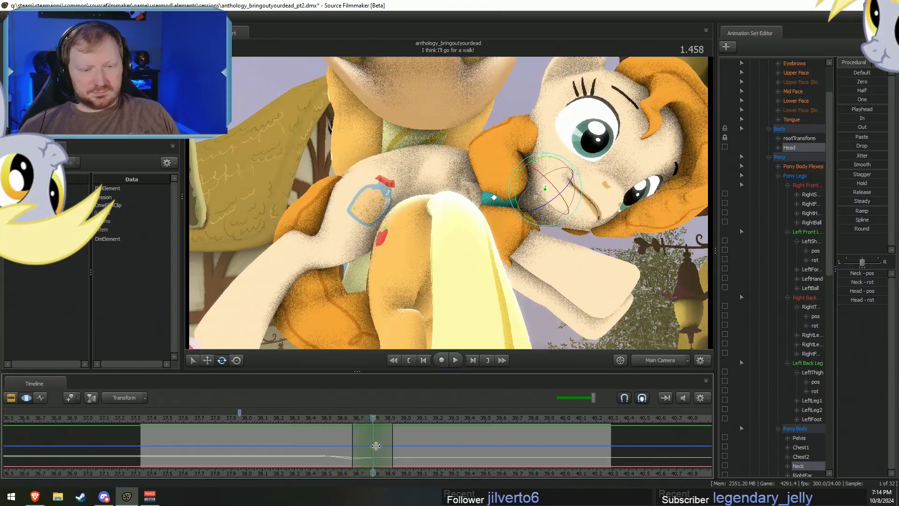
{"action": "left_click_drag", "start_coordinate": [570, 212], "coordinate": [576, 220]}
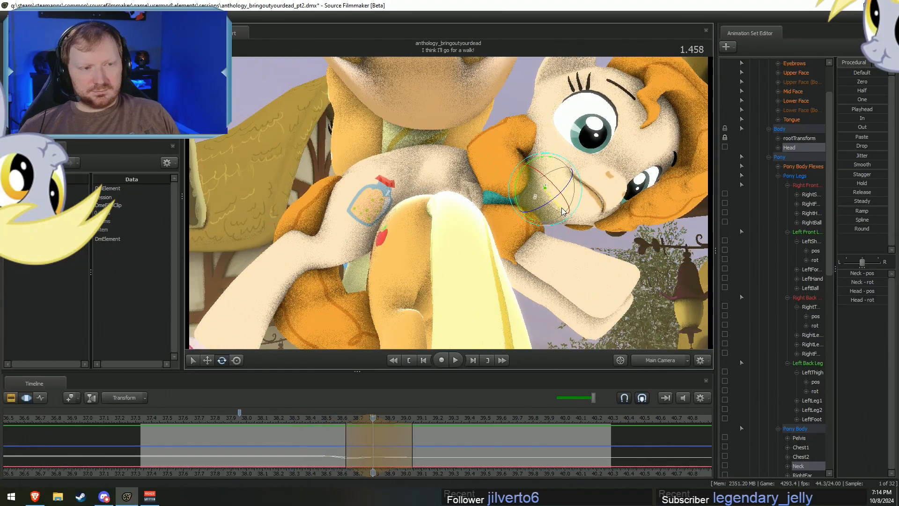
{"action": "left_click", "coordinate": [331, 419]}
{"action": "key", "text": "space"}
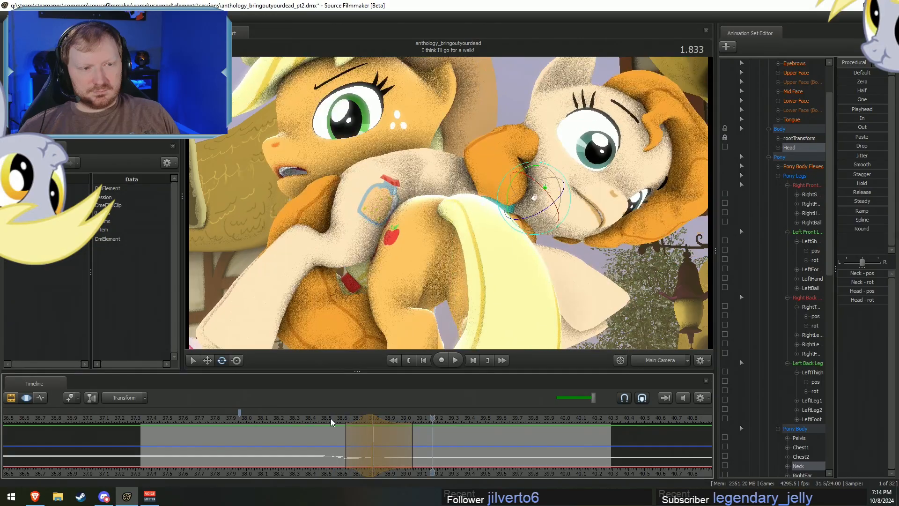
{"action": "key", "text": "space"}
{"action": "left_click", "coordinate": [281, 418]}
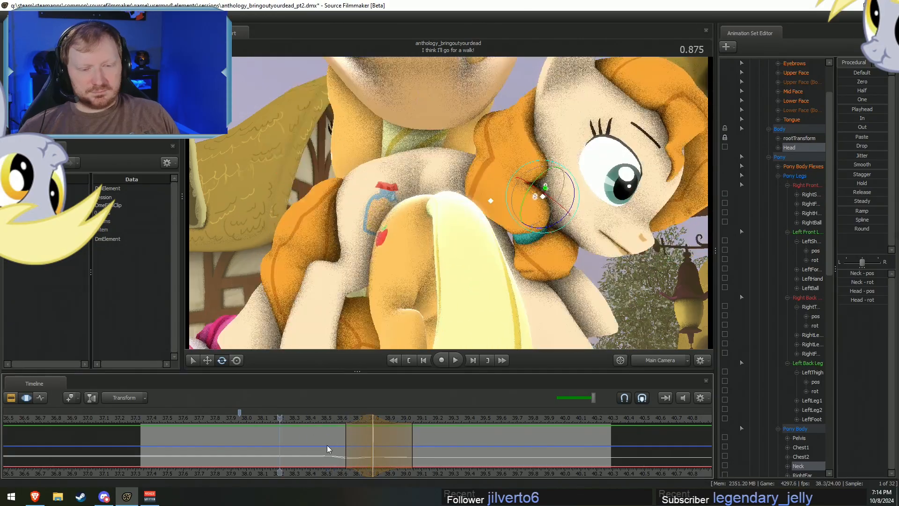
{"action": "key", "text": "space"}
{"action": "key", "text": "space"}
{"action": "key", "text": "Escape"}
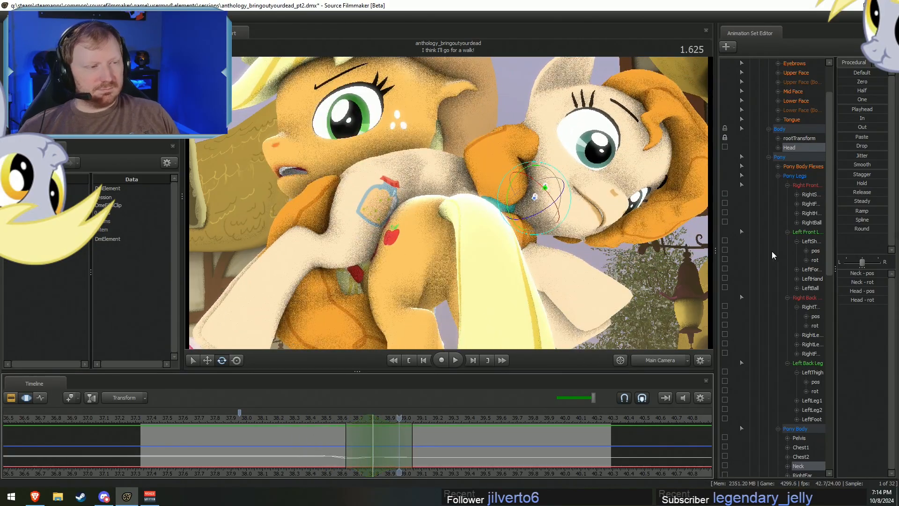
Select Pear Butter's Upper Face controls and place a short time selection around 1.333.
{"action": "scroll", "coordinate": [777, 234], "scroll_direction": "up", "scroll_amount": 2}
{"action": "left_click", "coordinate": [797, 129]}
{"action": "left_click_drag", "start_coordinate": [401, 449], "coordinate": [353, 454]}
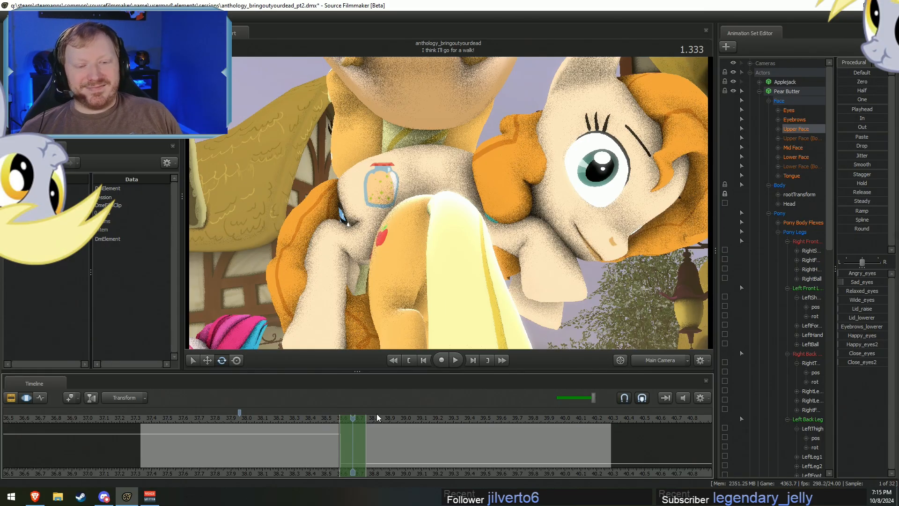
{"action": "scroll", "coordinate": [337, 452], "scroll_direction": "up", "scroll_amount": 3}
{"action": "scroll", "coordinate": [338, 453], "scroll_direction": "down", "scroll_amount": 6}
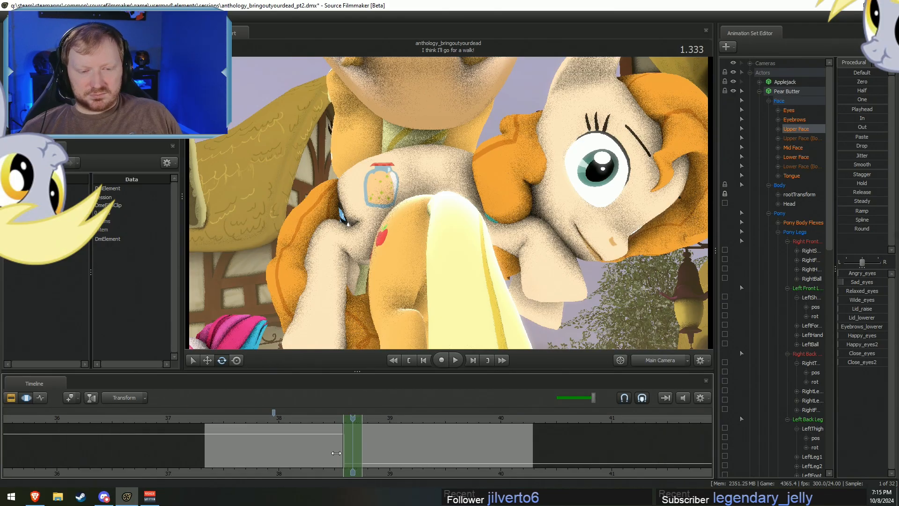
{"action": "key", "text": "F2"}
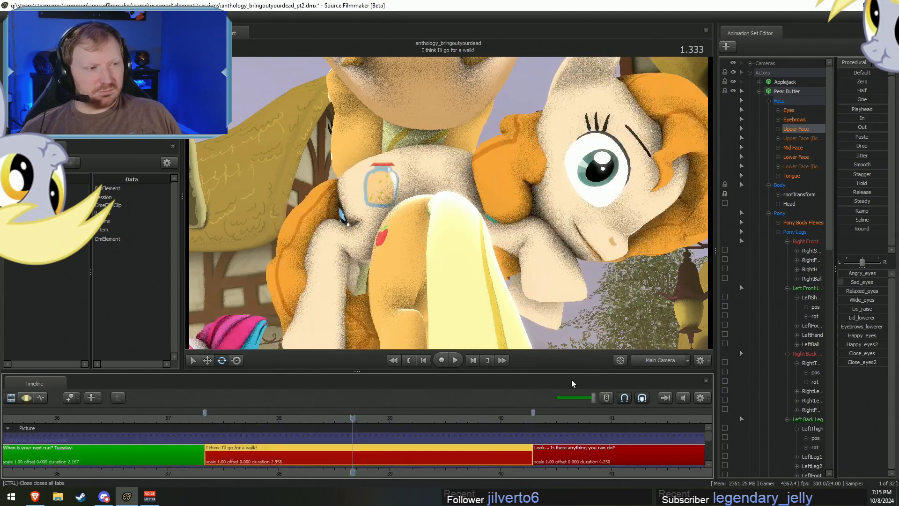
{"action": "key", "text": "F3"}
Move the short time selection to around 1.250 and apply the In preset to Pear Butter's Eyes controls.
{"action": "left_click_drag", "start_coordinate": [342, 439], "coordinate": [338, 440]}
{"action": "left_click_drag", "start_coordinate": [361, 444], "coordinate": [353, 445]}
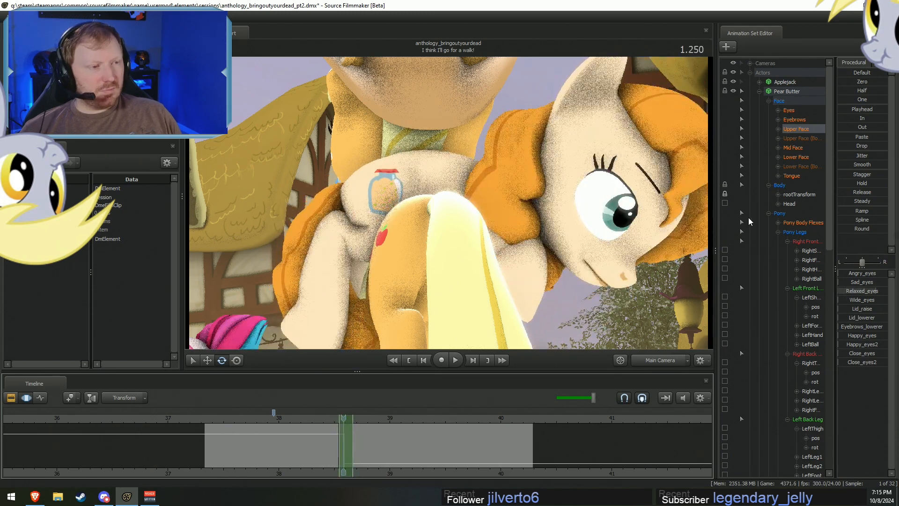
{"action": "left_click", "coordinate": [787, 110]}
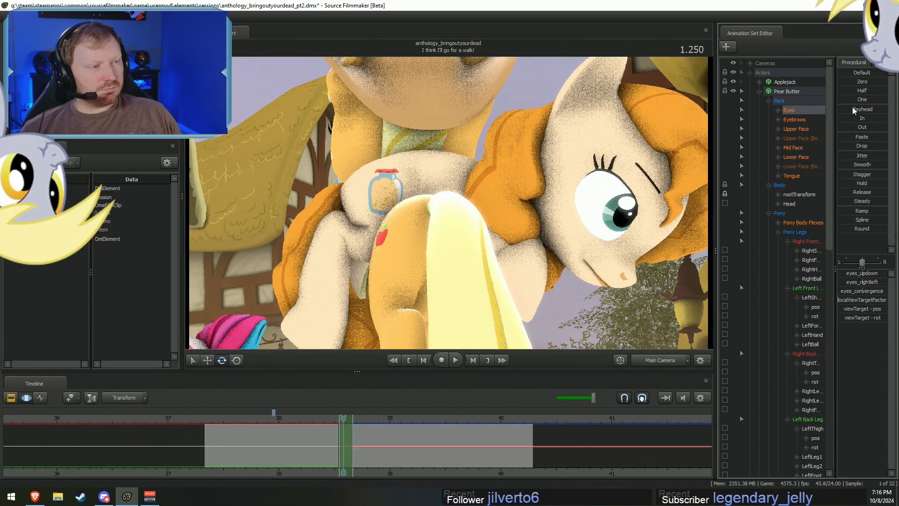
{"action": "left_click_drag", "start_coordinate": [848, 117], "coordinate": [887, 118]}
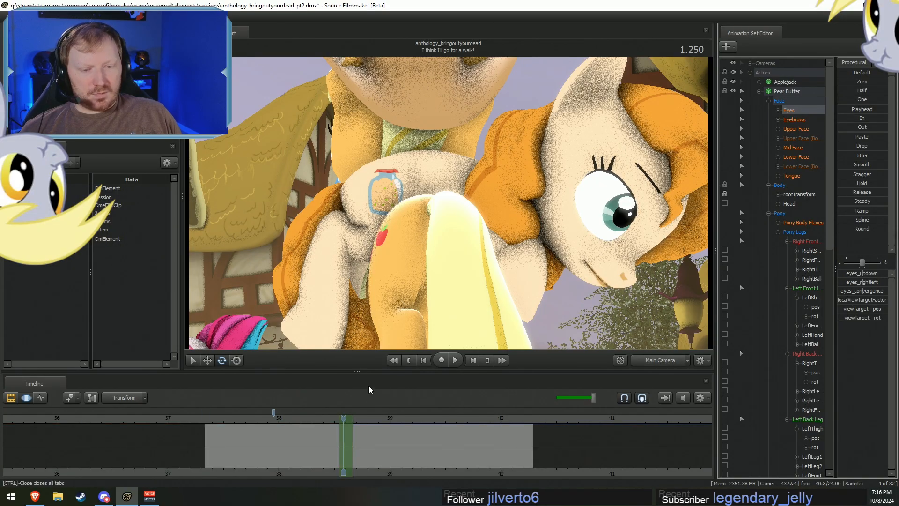
Create a blink around 1.333 by zeroing the Upper Face controls and setting Close_eyes to its maximum over a wider time selection.
{"action": "left_click_drag", "start_coordinate": [344, 438], "coordinate": [353, 438]}
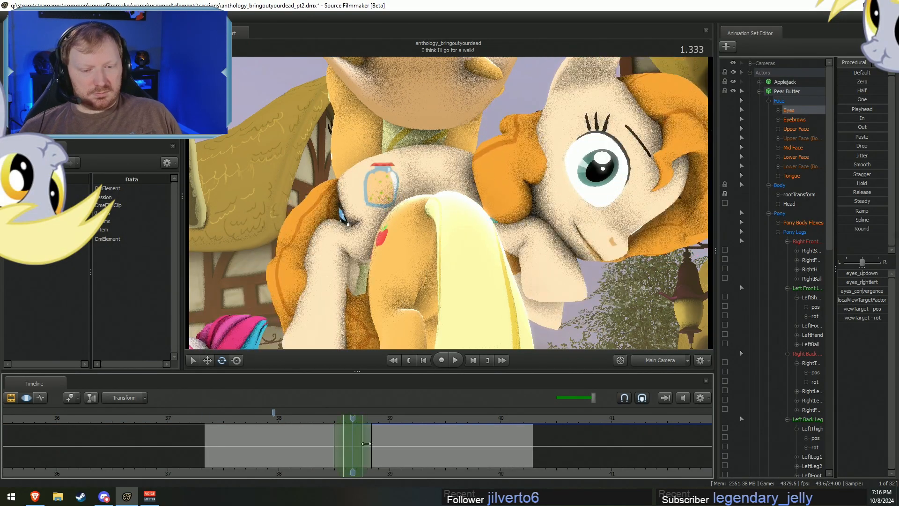
{"action": "left_click", "coordinate": [797, 129]}
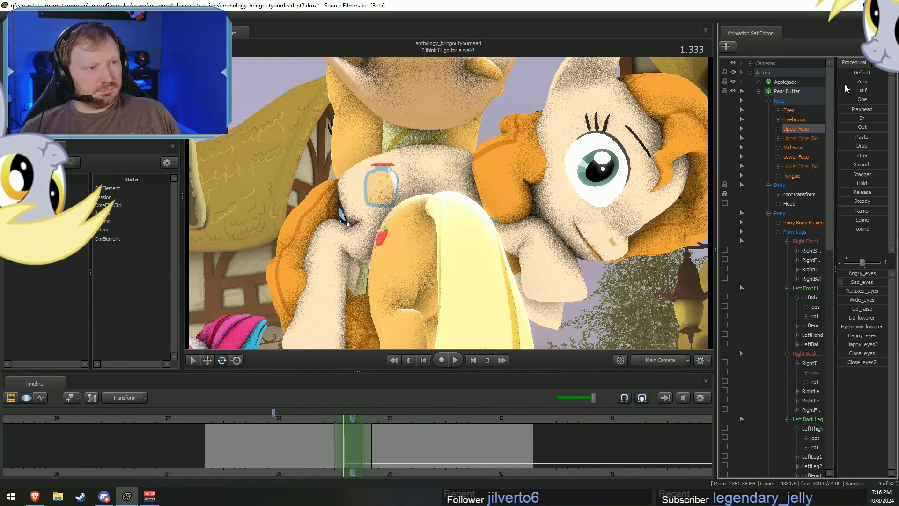
{"action": "left_click_drag", "start_coordinate": [846, 81], "coordinate": [884, 111]}
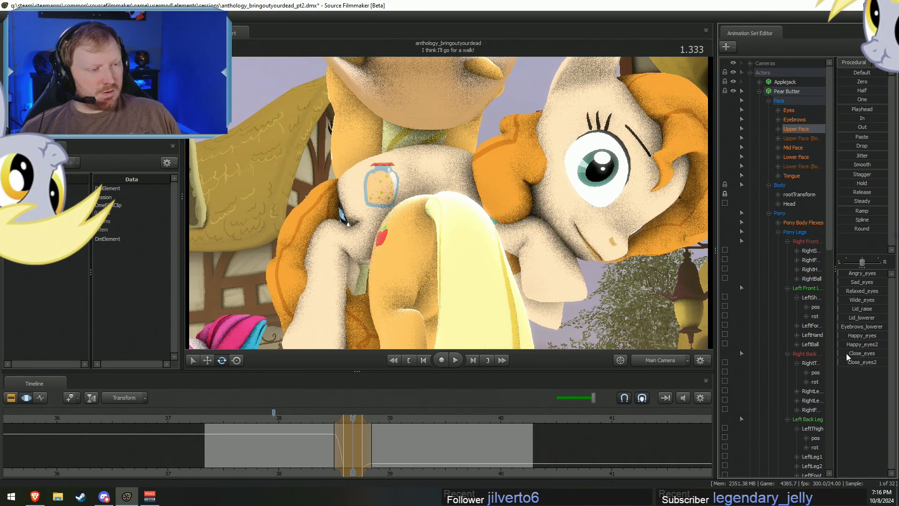
{"action": "left_click_drag", "start_coordinate": [846, 353], "coordinate": [887, 353]}
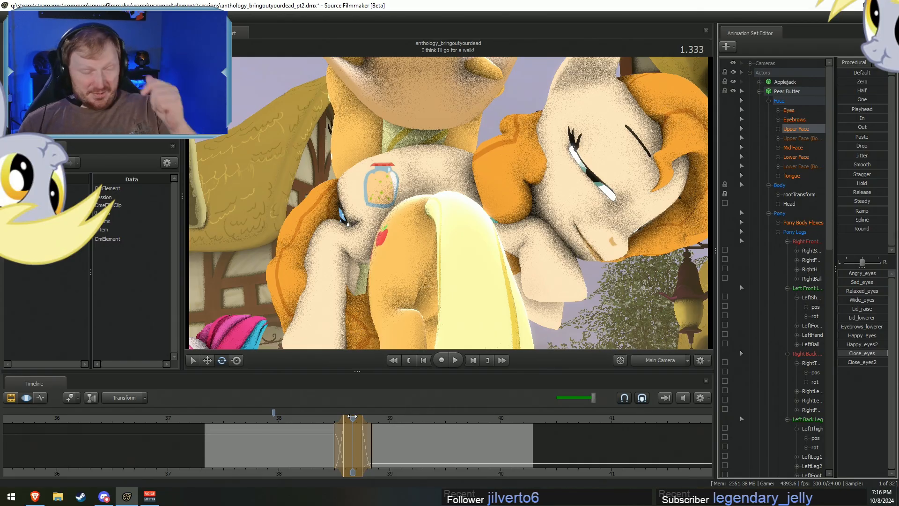
{"action": "key", "text": "F2"}
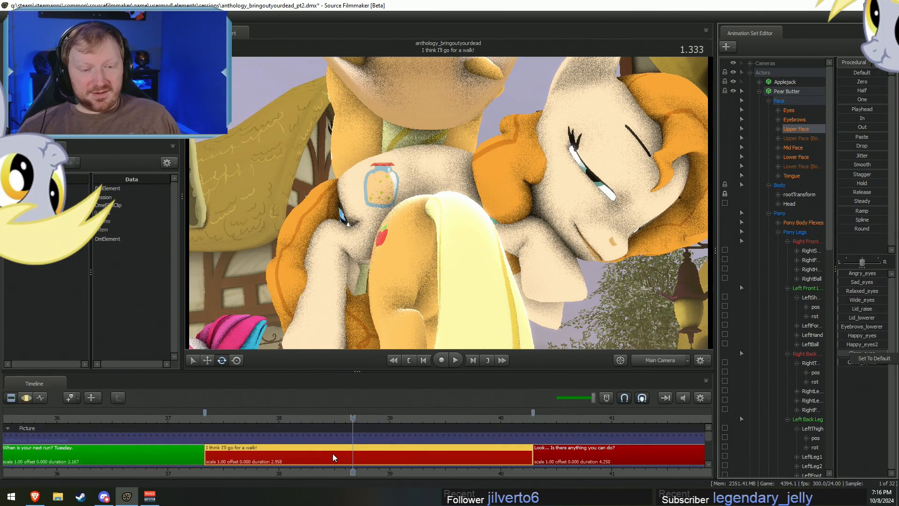
{"action": "key", "text": "F3"}
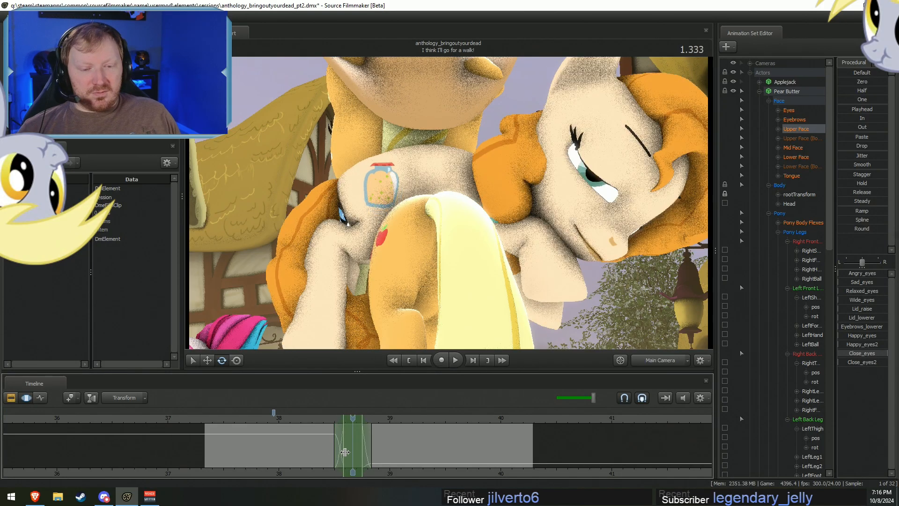
Select the entire time range and check the Upper Face (Bones) controls on Pear Butter and BASE TROT.
{"action": "key", "text": "ctrl+a"}
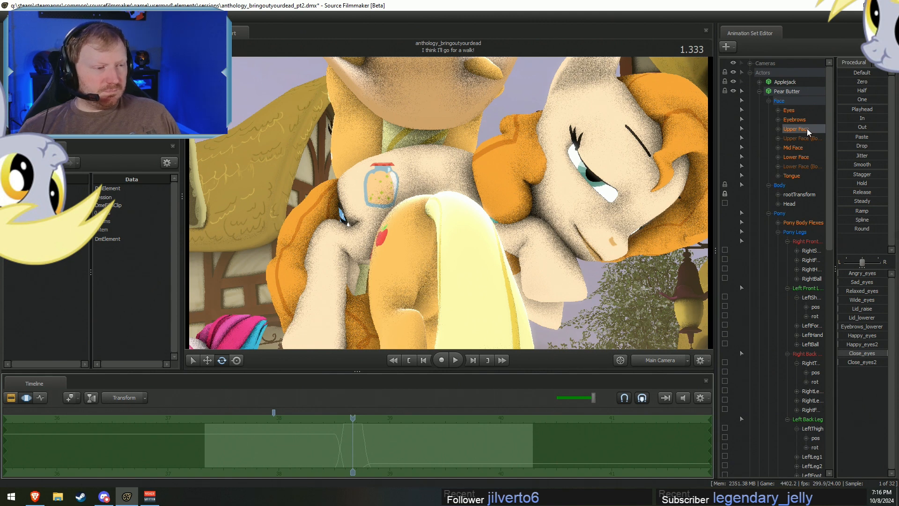
{"action": "left_click", "coordinate": [797, 138]}
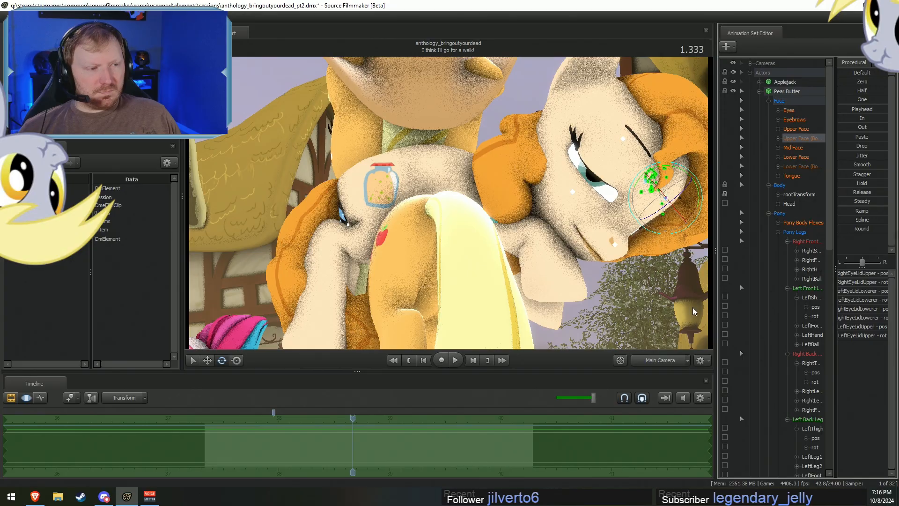
{"action": "left_click", "coordinate": [768, 100]}
{"action": "left_click", "coordinate": [759, 91]}
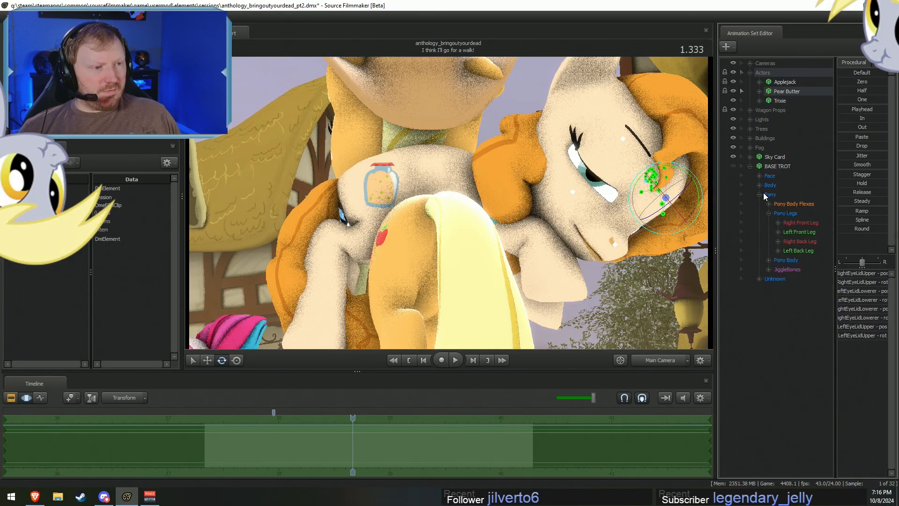
{"action": "left_click", "coordinate": [759, 175]}
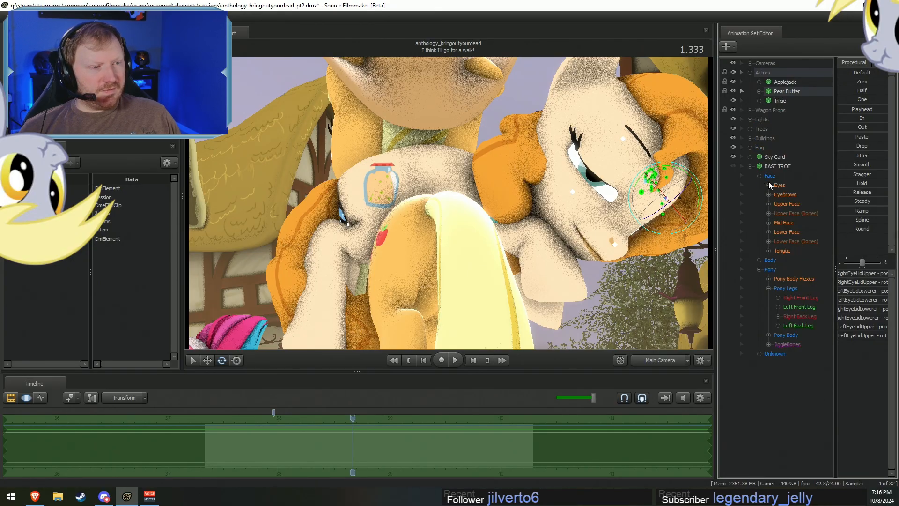
{"action": "left_click", "coordinate": [795, 213]}
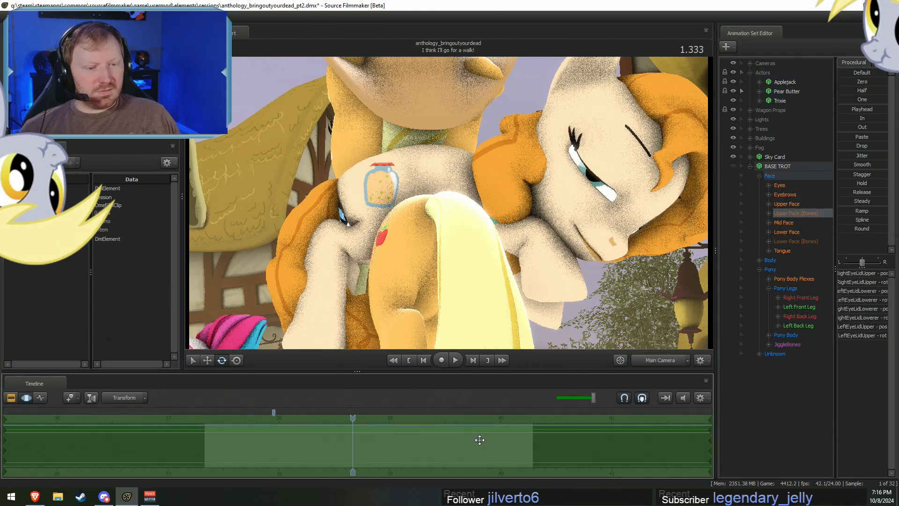
Reselect Pear Butter's Upper Face (Bones) and switch repeatedly between clip and motion editing to refresh her closed eyelids.
{"action": "left_click", "coordinate": [759, 91]}
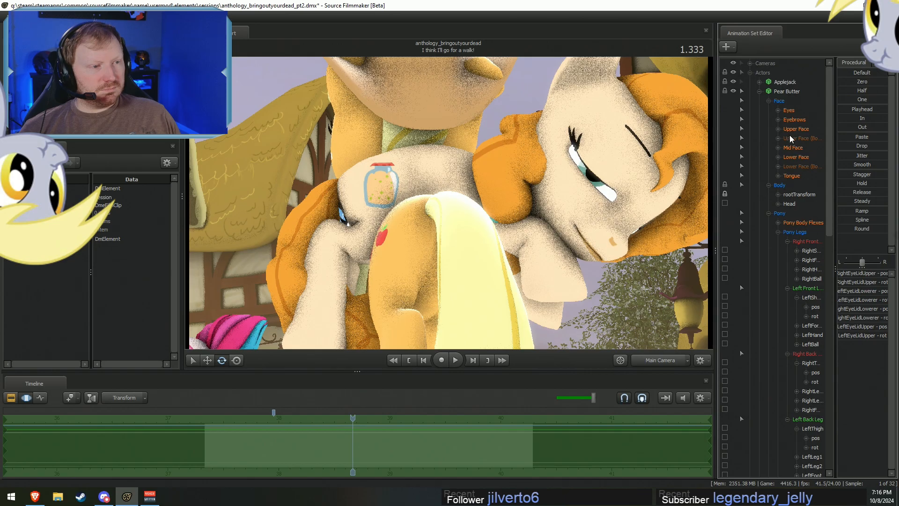
{"action": "left_click", "coordinate": [769, 101]}
{"action": "key", "text": "F4"}
{"action": "key", "text": "F2"}
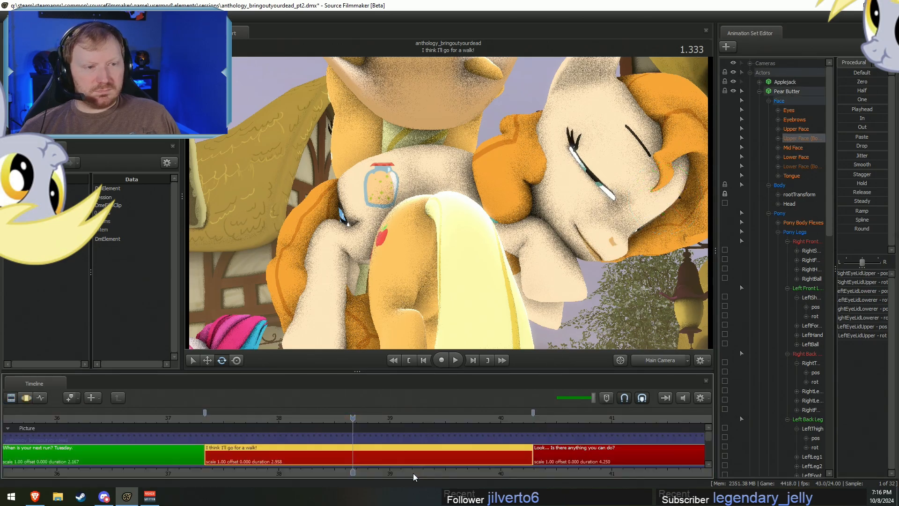
{"action": "key", "text": "F3"}
{"action": "key", "text": "F2"}
{"action": "key", "text": "F3"}
{"action": "key", "text": "F2"}
{"action": "key", "text": "F3"}
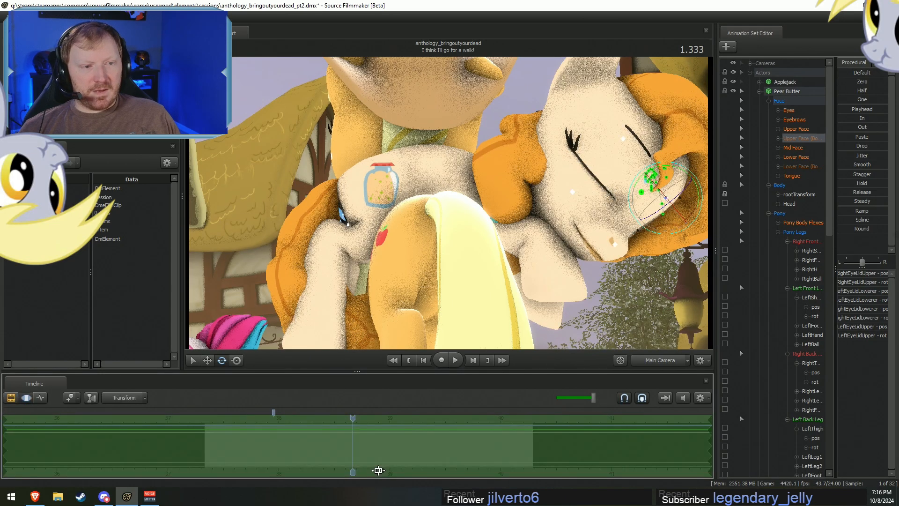
{"action": "key", "text": "F2"}
{"action": "key", "text": "F3"}
{"action": "key", "text": "F2"}
{"action": "key", "text": "F3"}
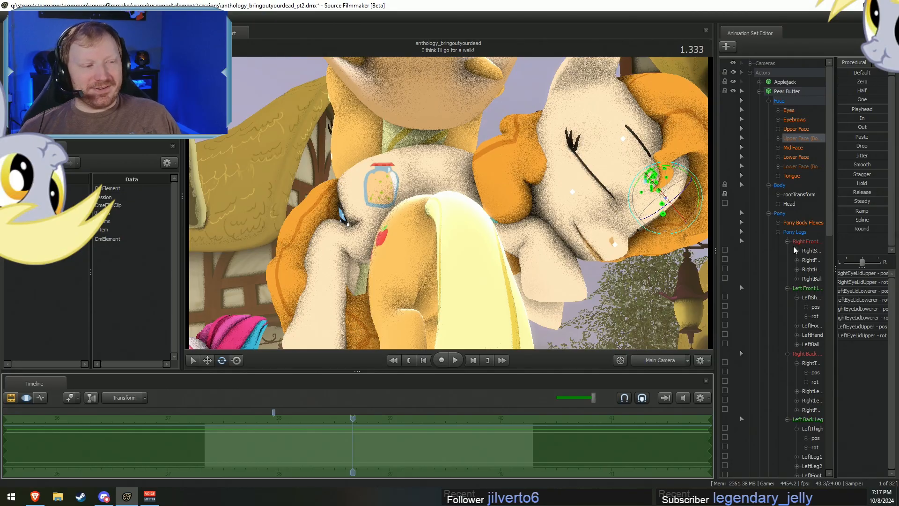
Shorten Pear Butter's Close_eyes blink on the Upper Face controls around 1.333 and replay it.
{"action": "left_click_drag", "start_coordinate": [343, 460], "coordinate": [366, 460]}
{"action": "left_click", "coordinate": [800, 132]}
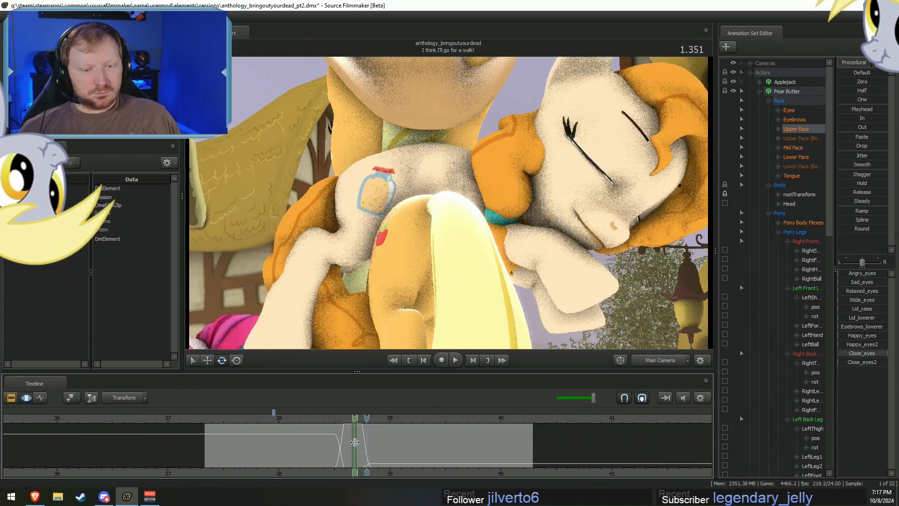
{"action": "left_click", "coordinate": [355, 443]}
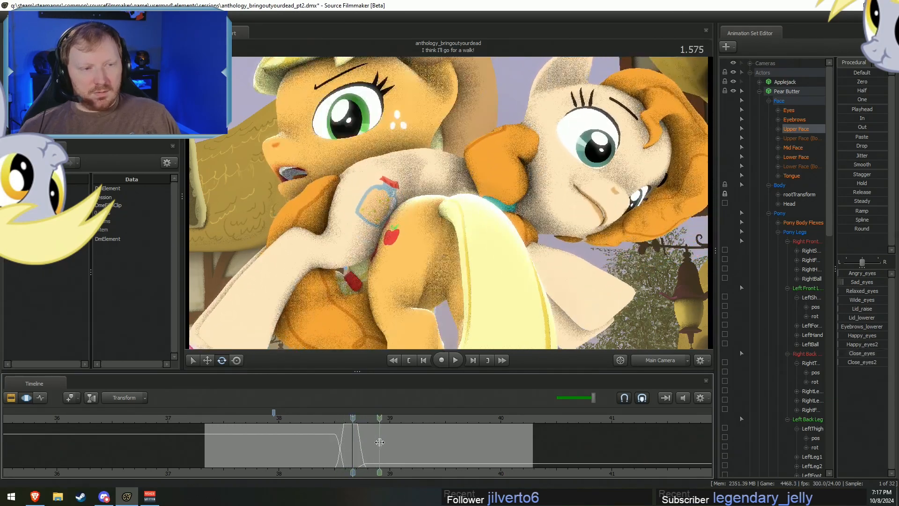
{"action": "key", "text": "space"}
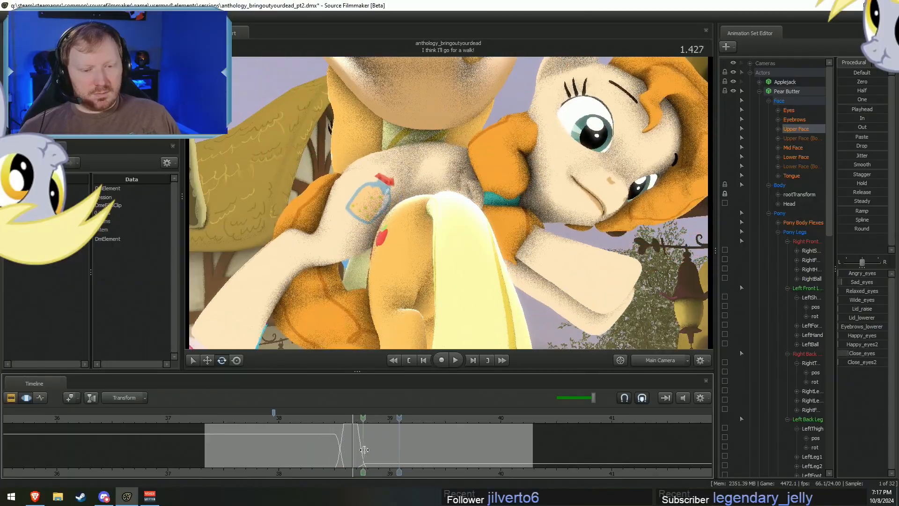
{"action": "left_click", "coordinate": [345, 443]}
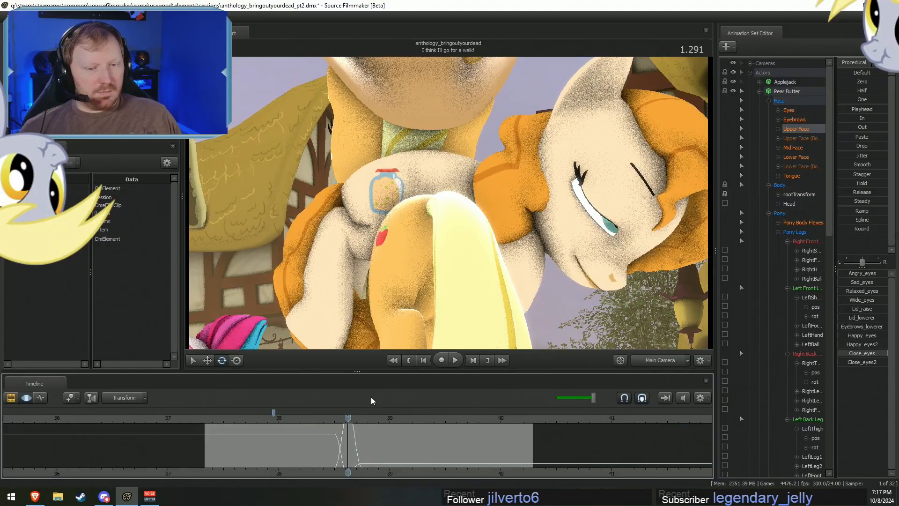
{"action": "key", "text": "space"}
{"action": "key", "text": "space"}
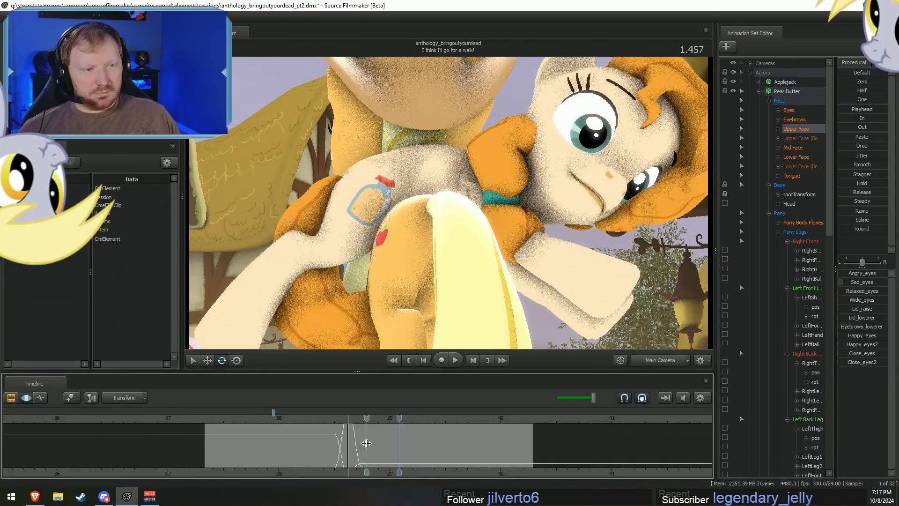
{"action": "left_click", "coordinate": [367, 443]}
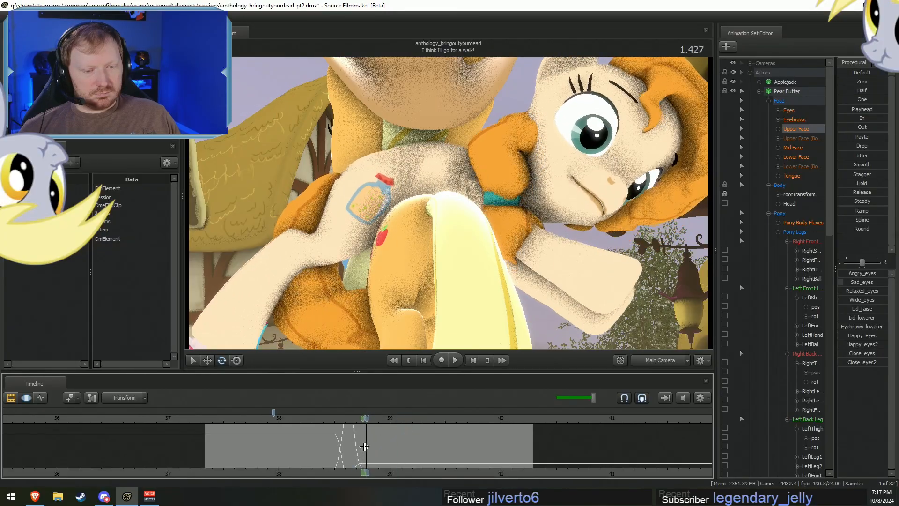
Raise Close_eyes slightly over the time from about 1.458 onward, then replay the blink.
{"action": "left_click_drag", "start_coordinate": [395, 445], "coordinate": [678, 430], "text": "shift"}
{"action": "scroll", "coordinate": [447, 447], "scroll_direction": "up", "scroll_amount": 5}
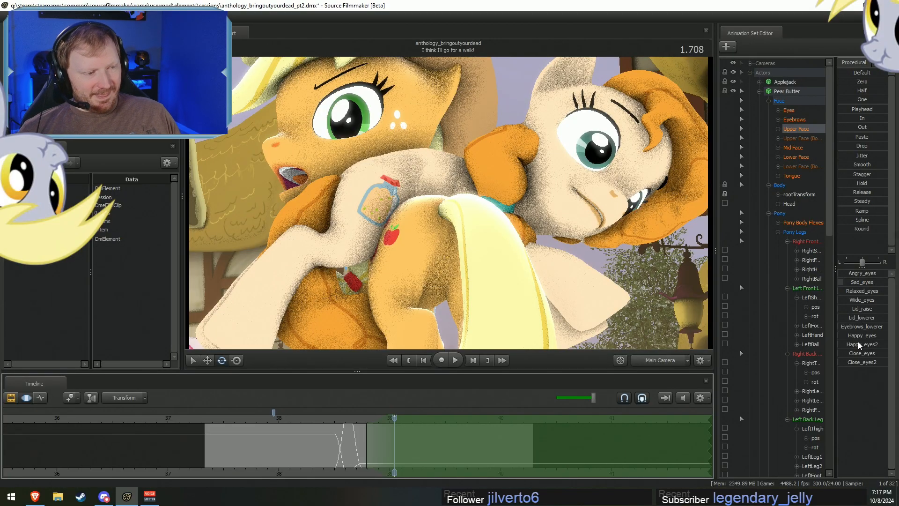
{"action": "left_click_drag", "start_coordinate": [859, 353], "coordinate": [864, 353]}
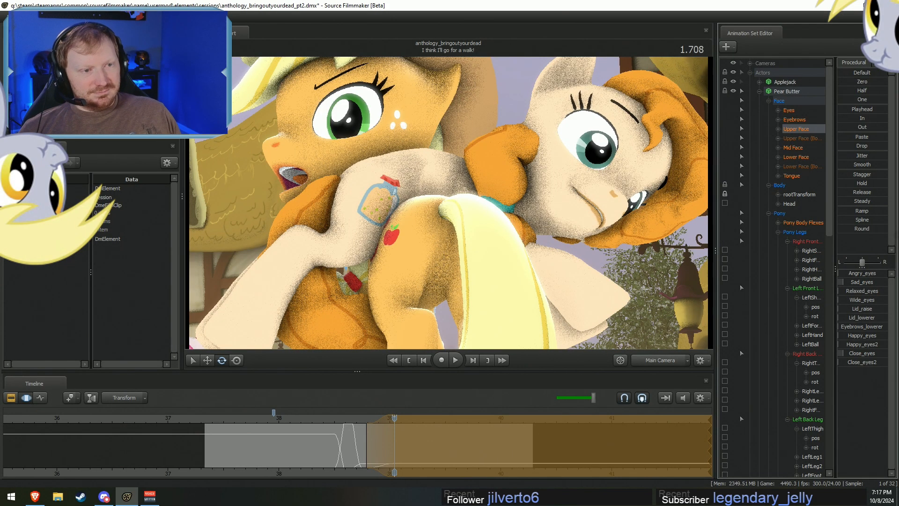
{"action": "left_click", "coordinate": [314, 419]}
{"action": "key", "text": "space"}
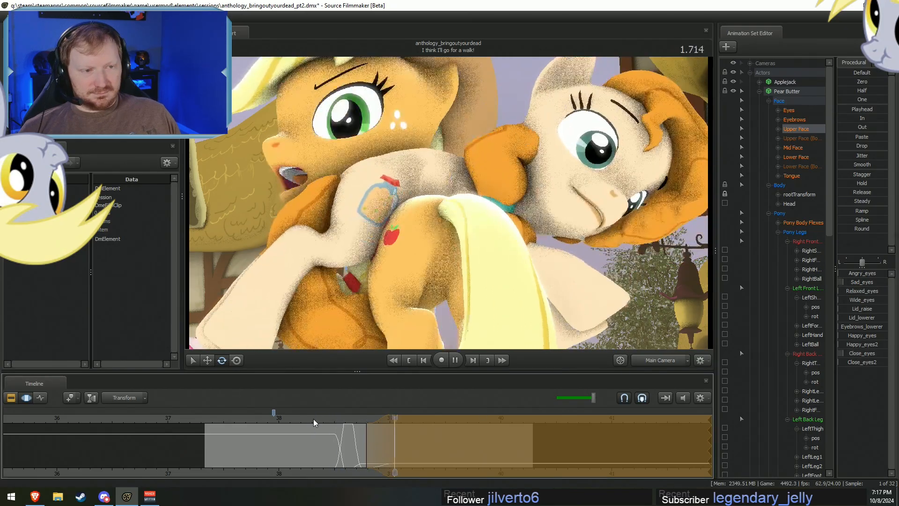
{"action": "key", "text": "space"}
{"action": "left_click", "coordinate": [249, 423]}
{"action": "key", "text": "space"}
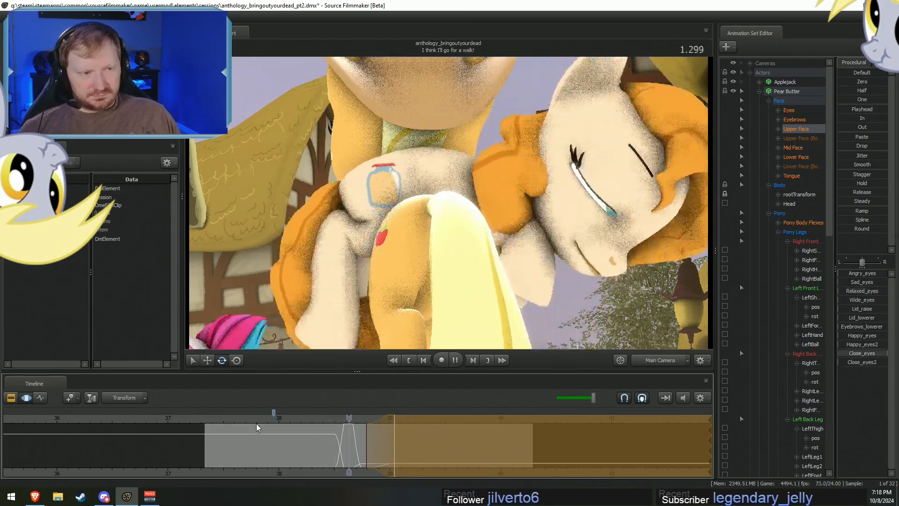
Lower Relaxed_eyes over the whole time before the blink, up to about 1.166, and play back the result.
{"action": "key", "text": "F2"}
{"action": "key", "text": "F3"}
{"action": "left_click_drag", "start_coordinate": [342, 441], "coordinate": [2, 440]}
{"action": "scroll", "coordinate": [117, 436], "scroll_direction": "up", "scroll_amount": 2, "text": "shift"}
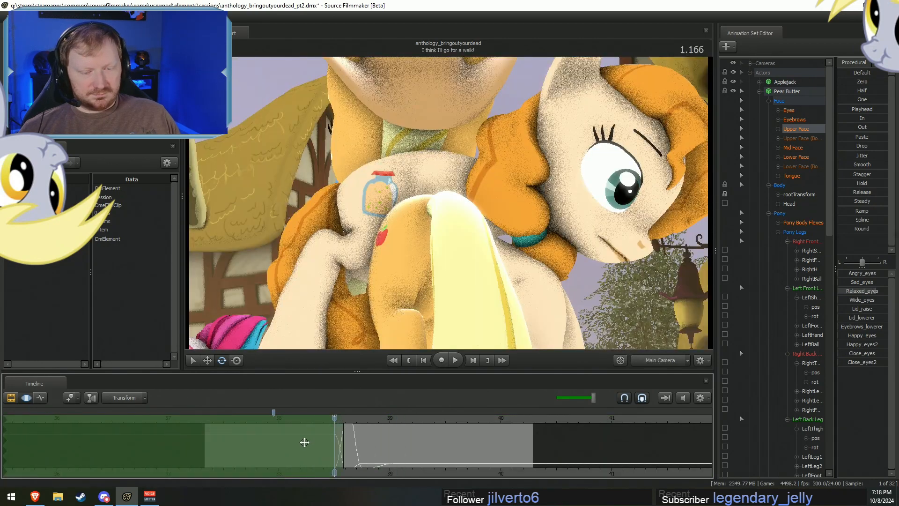
{"action": "left_click_drag", "start_coordinate": [334, 422], "coordinate": [271, 422]}
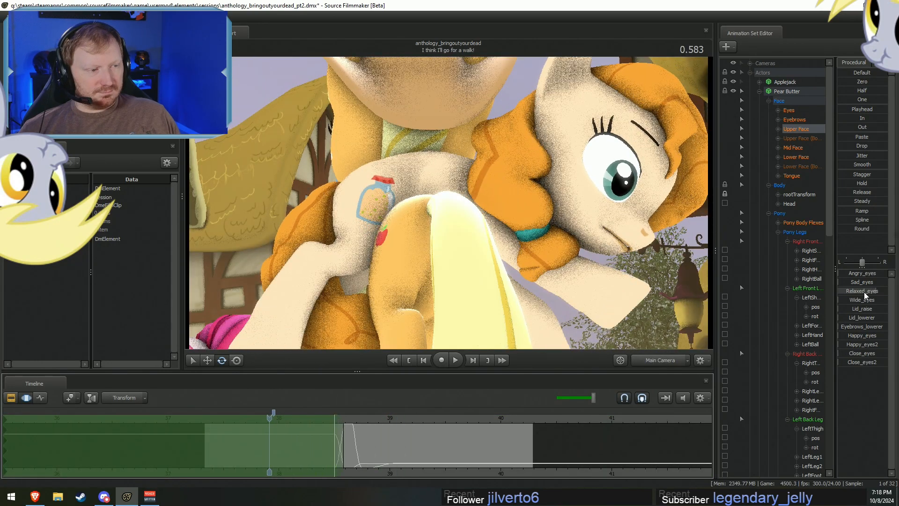
{"action": "key", "text": "space"}
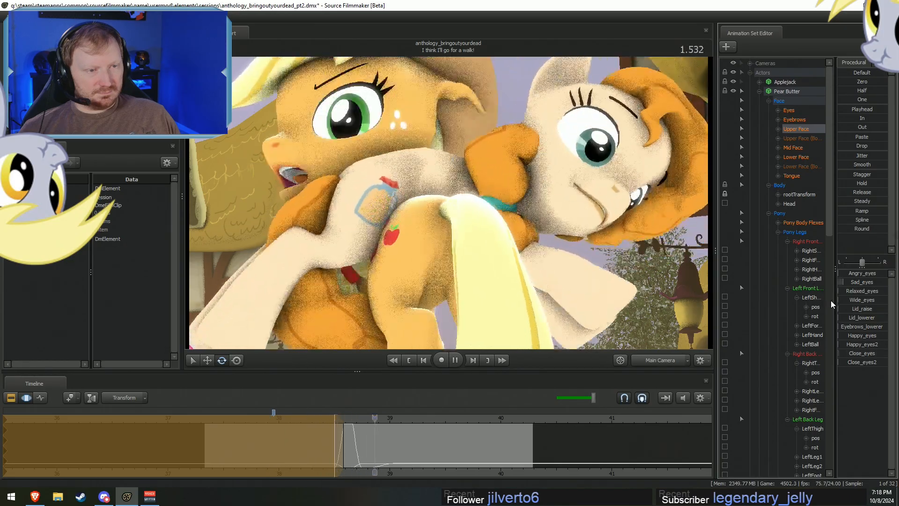
{"action": "key", "text": "space"}
{"action": "key", "text": "F2"}
{"action": "key", "text": "F3"}
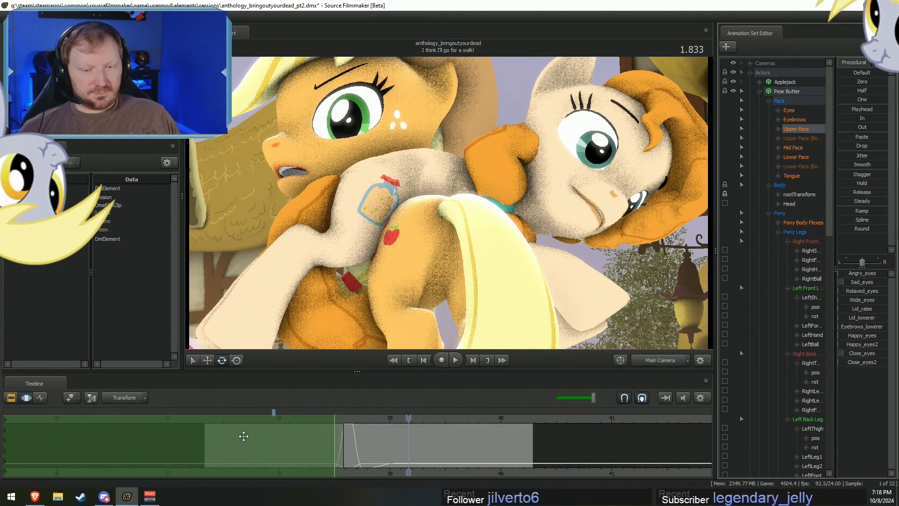
Replay the "I think I'll go for a walk!" shot in the clip editor to review Pear Butter's blink and kick.
{"action": "key", "text": "F2"}
{"action": "left_click", "coordinate": [311, 423]}
{"action": "key", "text": "space"}
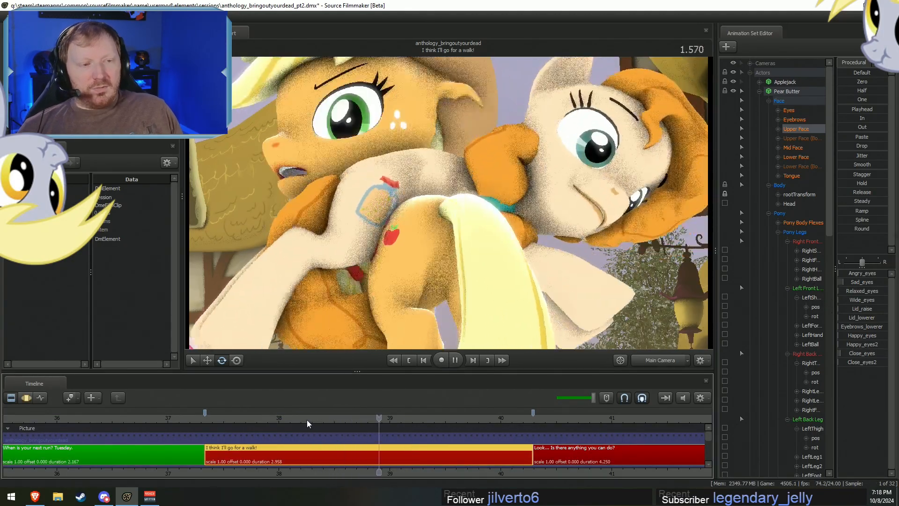
{"action": "key", "text": "space"}
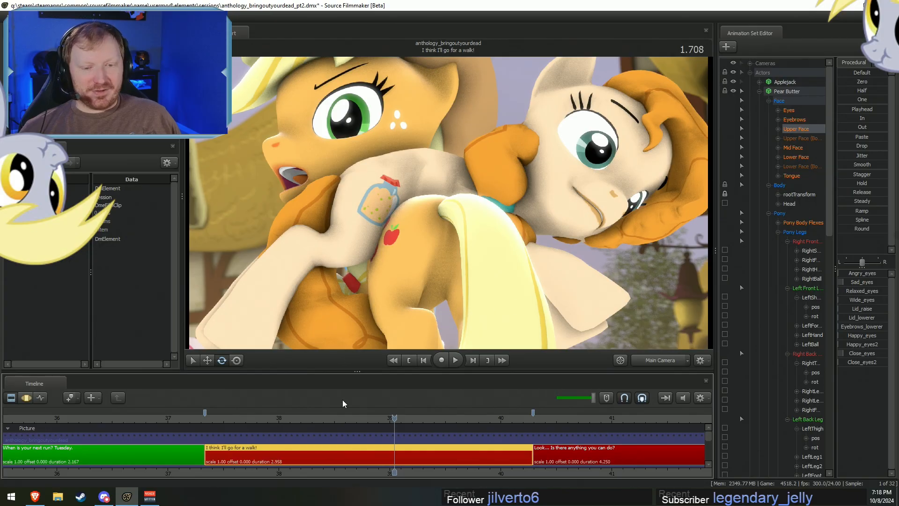
{"action": "key", "text": "F3"}
{"action": "key", "text": "F2"}
{"action": "left_click_drag", "start_coordinate": [232, 421], "coordinate": [227, 420]}
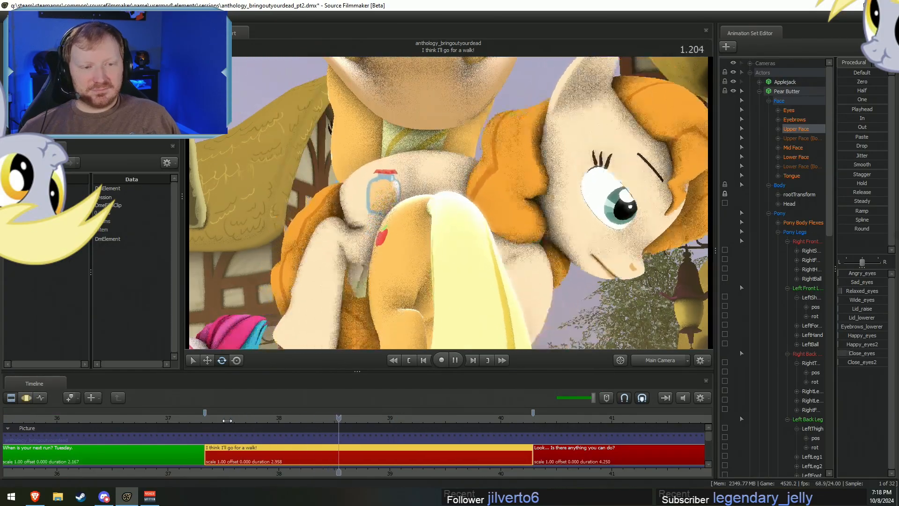
{"action": "left_click", "coordinate": [214, 423]}
{"action": "key", "text": "space"}
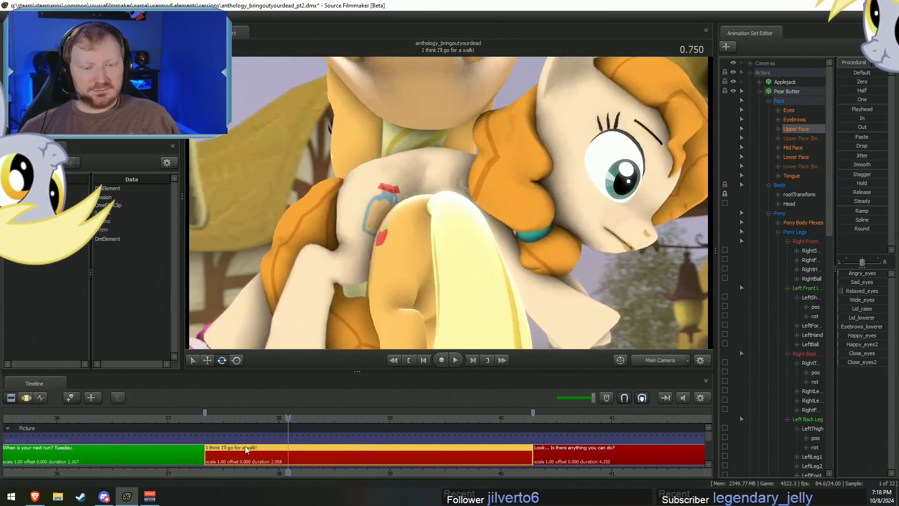
Rotate Pear Butter's Chest2 bone slightly over a short time selection around 0.458 and play back the movement.
{"action": "key", "text": "F3"}
{"action": "left_click_drag", "start_coordinate": [223, 445], "coordinate": [300, 440]}
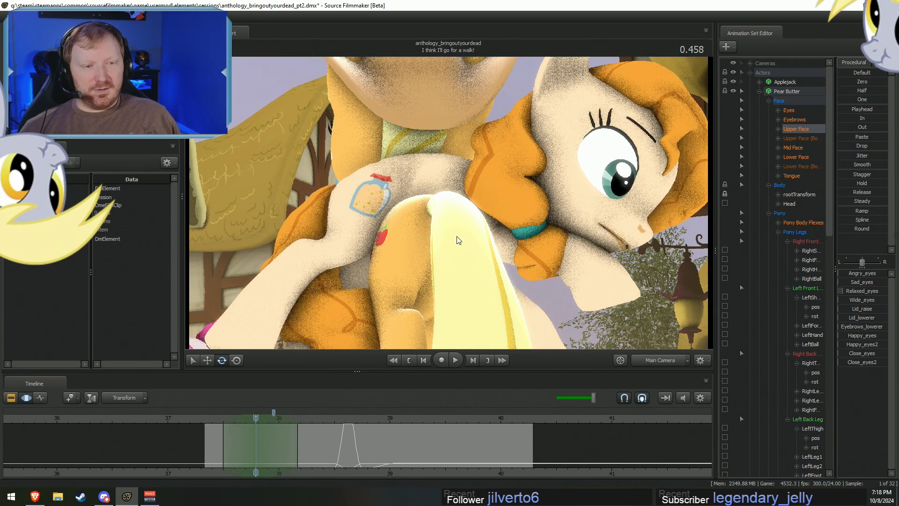
{"action": "key", "text": "ctrl"}
{"action": "left_click", "coordinate": [467, 213]}
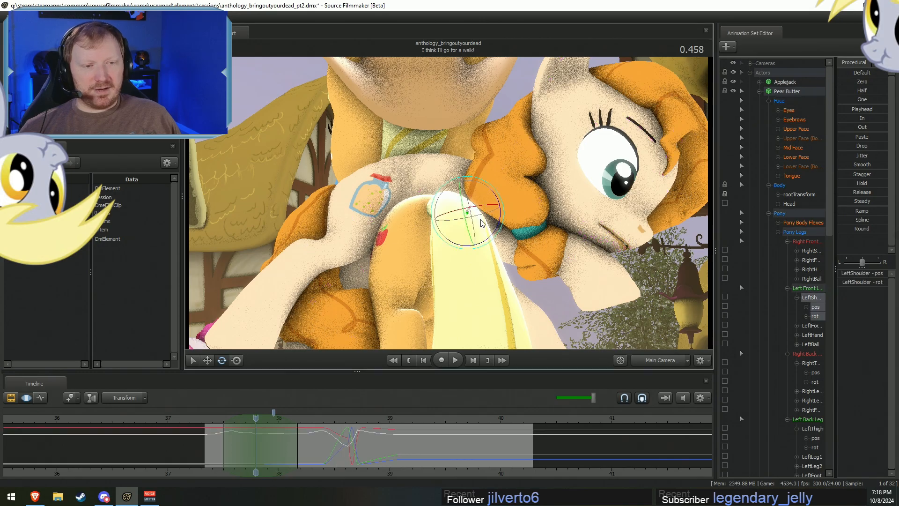
{"action": "key", "text": "ctrl"}
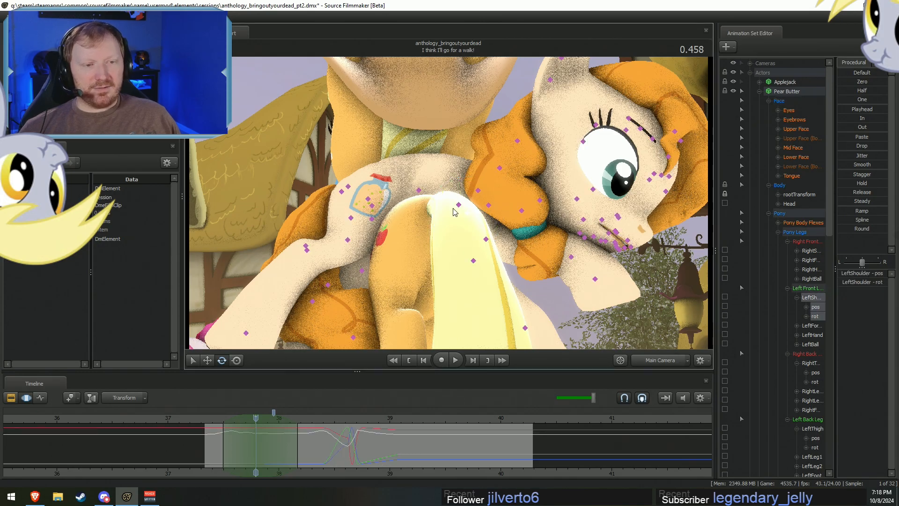
{"action": "left_click", "coordinate": [420, 190]}
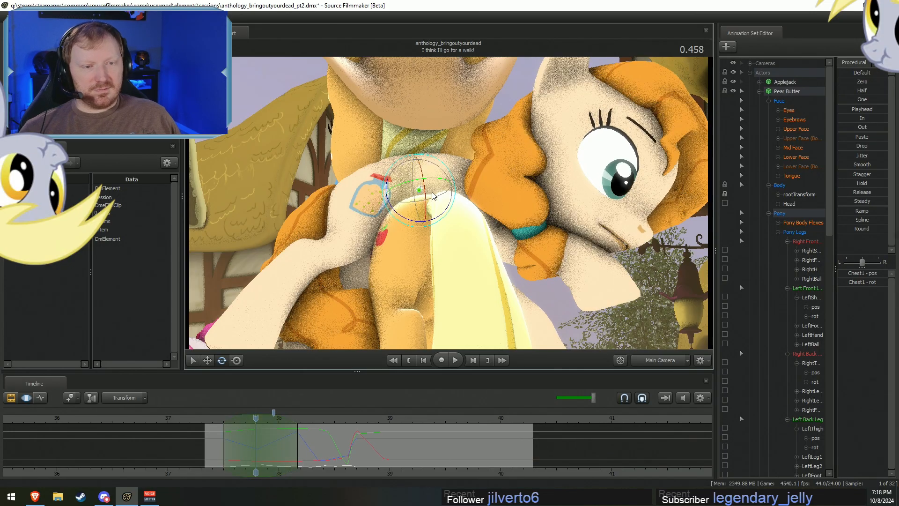
{"action": "key", "text": "ctrl"}
{"action": "left_click", "coordinate": [458, 203]}
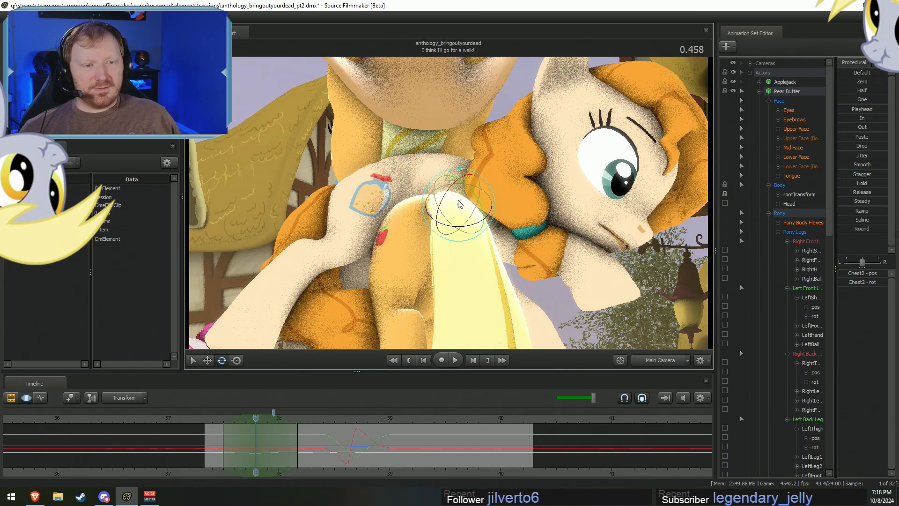
{"action": "left_click_drag", "start_coordinate": [450, 197], "coordinate": [454, 187]}
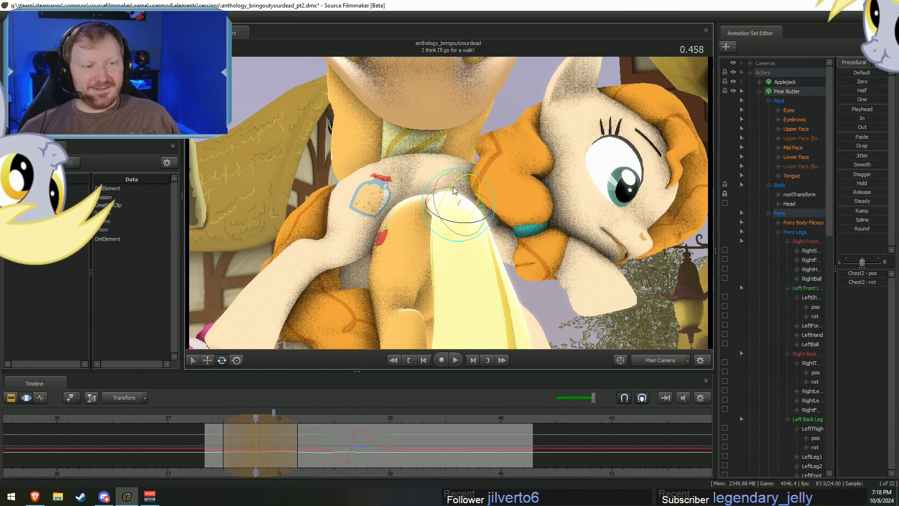
{"action": "left_click", "coordinate": [215, 421]}
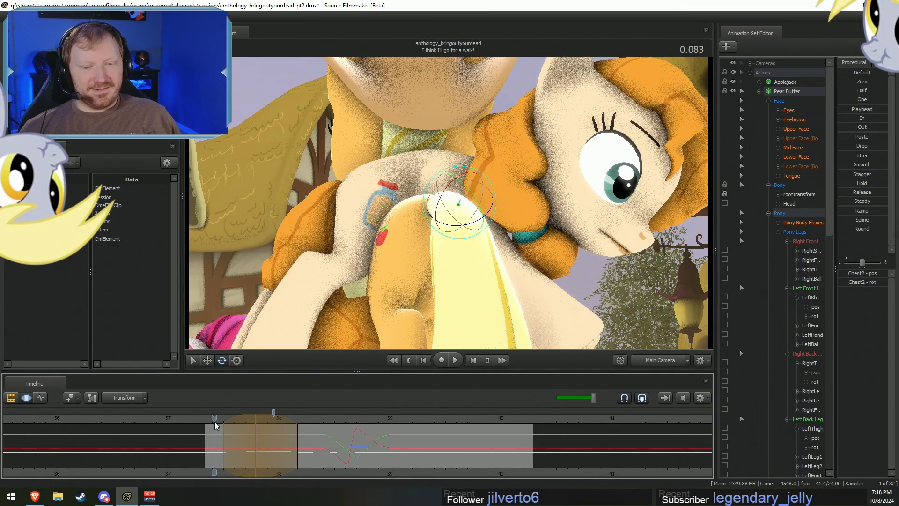
{"action": "key", "text": "space"}
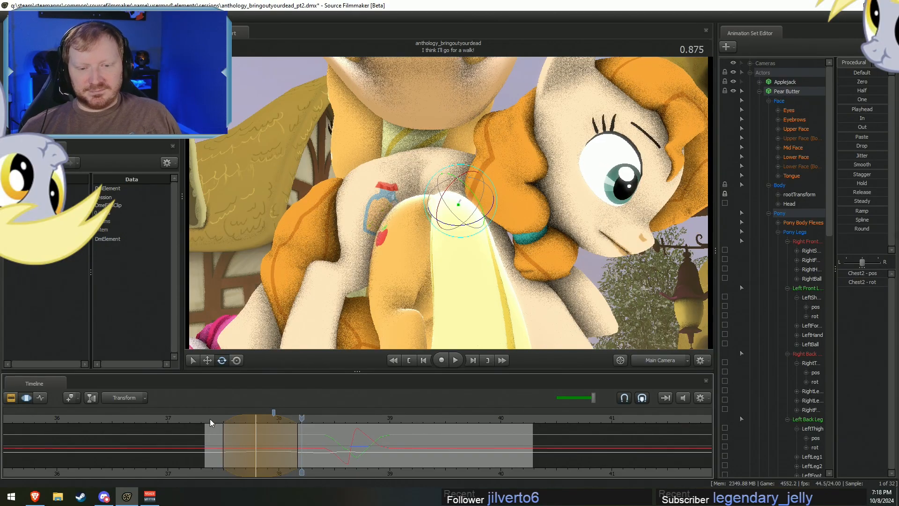
{"action": "key", "text": "space"}
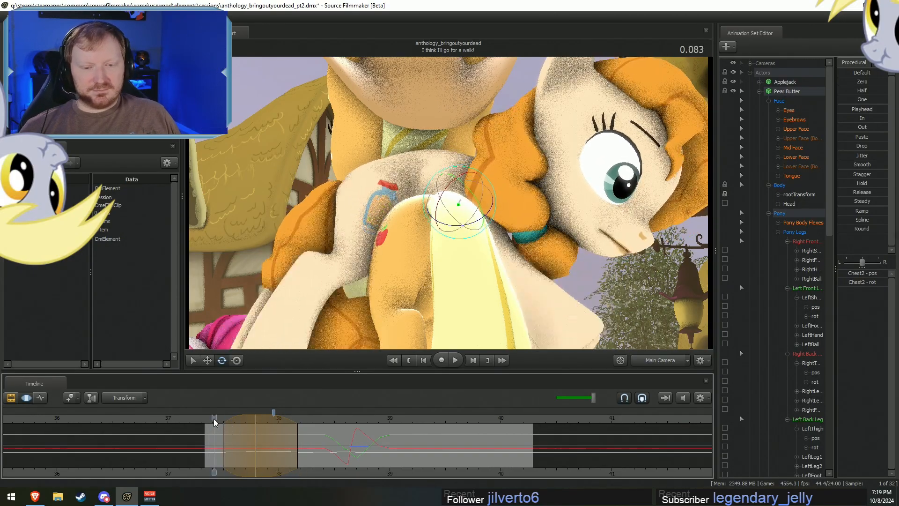
{"action": "key", "text": "space"}
Rotate Chest2 slightly the opposite way over a time selection around 0.791 and replay the motion.
{"action": "left_click_drag", "start_coordinate": [232, 435], "coordinate": [292, 451]}
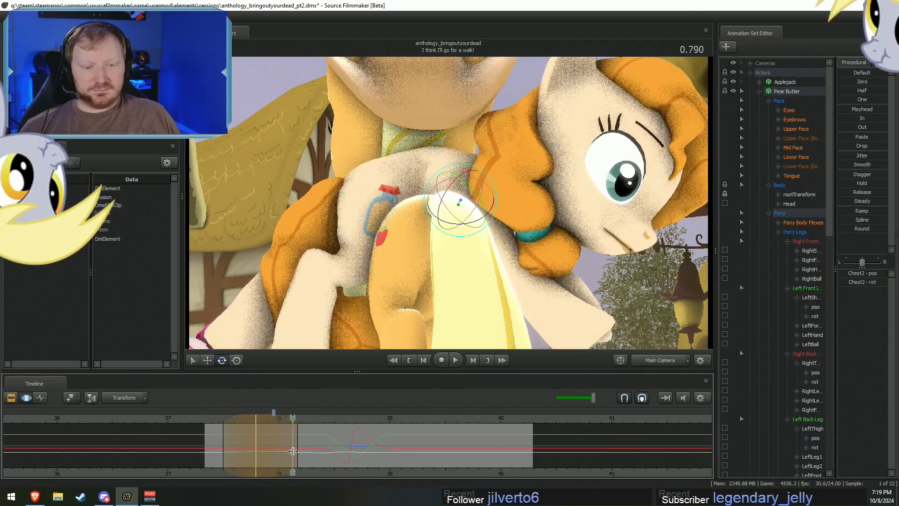
{"action": "key", "text": "Escape"}
{"action": "scroll", "coordinate": [293, 452], "scroll_direction": "up", "scroll_amount": 3, "text": "shift"}
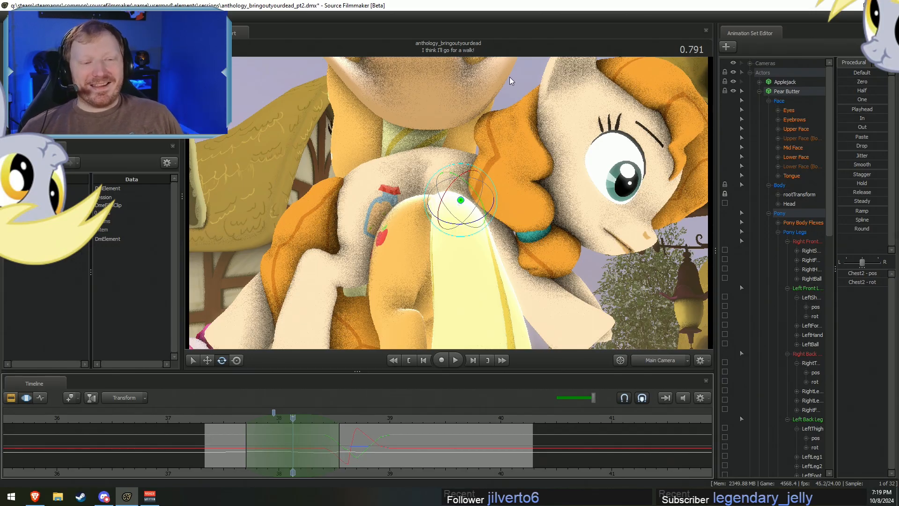
{"action": "left_click_drag", "start_coordinate": [451, 187], "coordinate": [457, 196]}
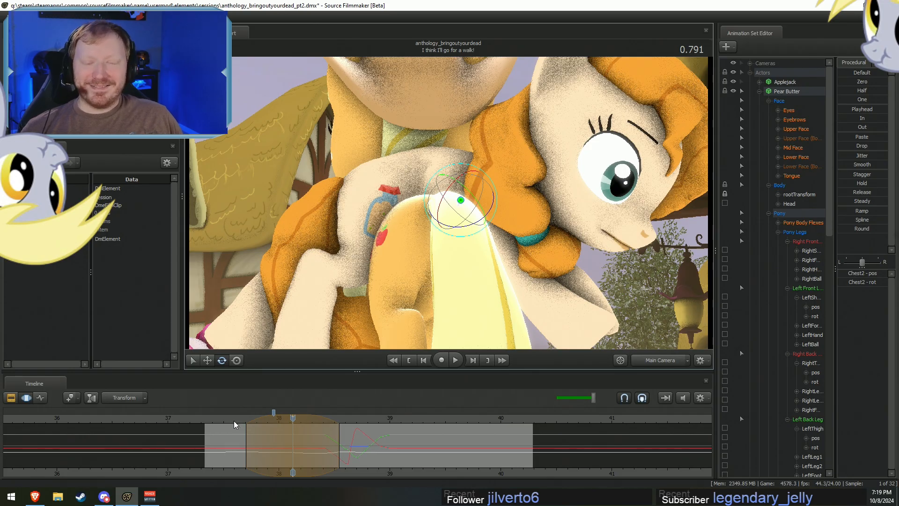
{"action": "left_click_drag", "start_coordinate": [234, 423], "coordinate": [237, 423]}
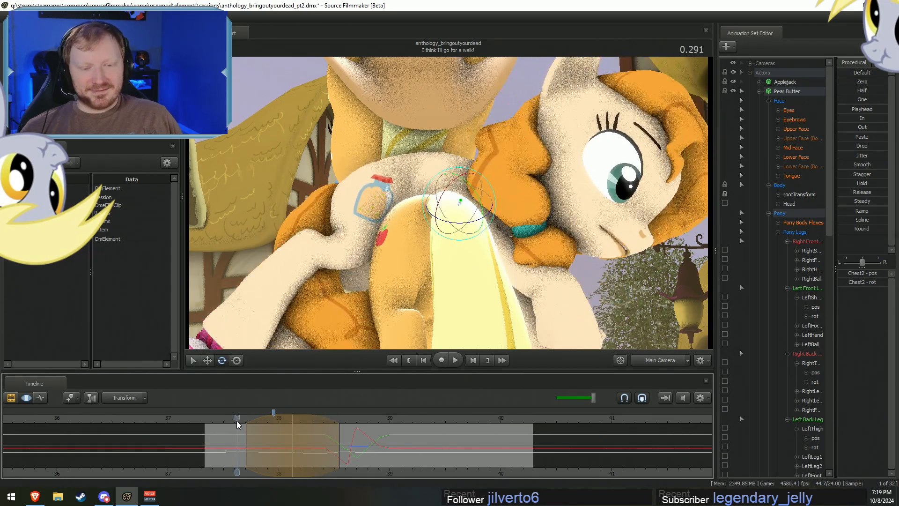
{"action": "key", "text": "space"}
{"action": "key", "text": "space"}
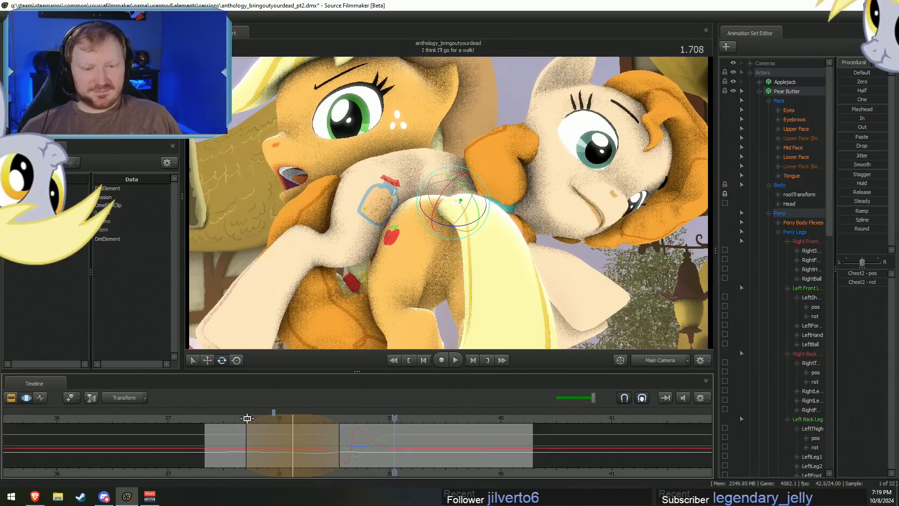
{"action": "left_click", "coordinate": [247, 418]}
{"action": "key", "text": "space"}
{"action": "key", "text": "space"}
Make a short time selection around 1.125 for the next Chest2 adjustment.
{"action": "key", "text": "shift"}
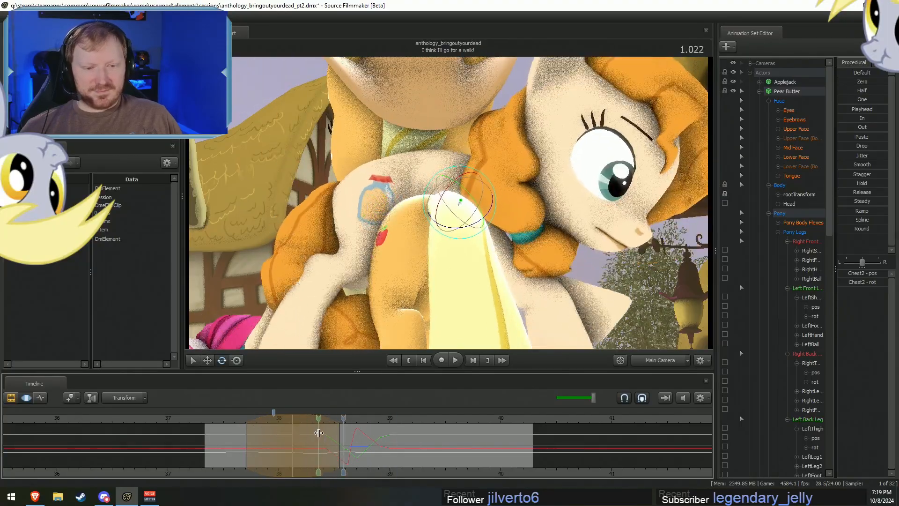
{"action": "left_click", "coordinate": [333, 435], "text": "shift"}
{"action": "scroll", "coordinate": [332, 436], "scroll_direction": "up", "scroll_amount": 3, "text": "shift"}
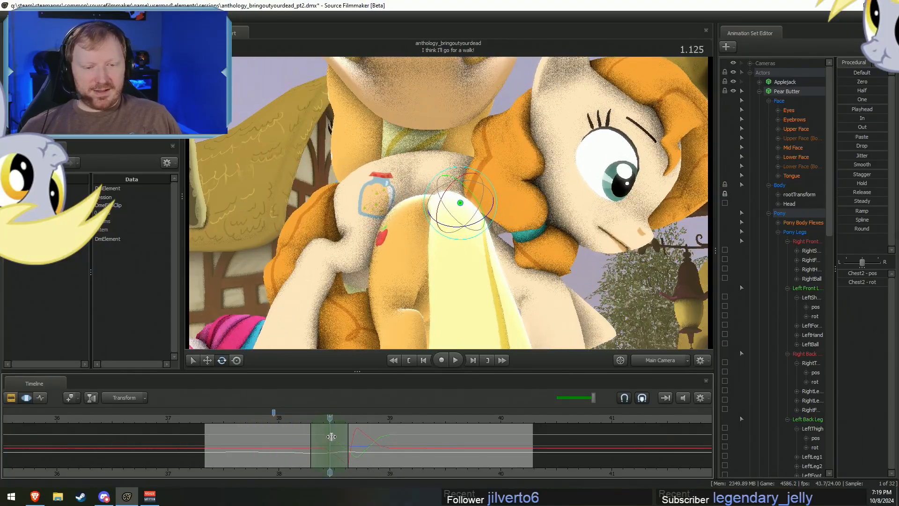
Widen the time selection around 1.125 s, rotate Pear Butter's Chest2 bone slightly, and play the shot back.
{"action": "scroll", "coordinate": [331, 436], "scroll_direction": "up", "scroll_amount": 2, "text": "shift"}
{"action": "left_click_drag", "start_coordinate": [456, 191], "coordinate": [458, 190]}
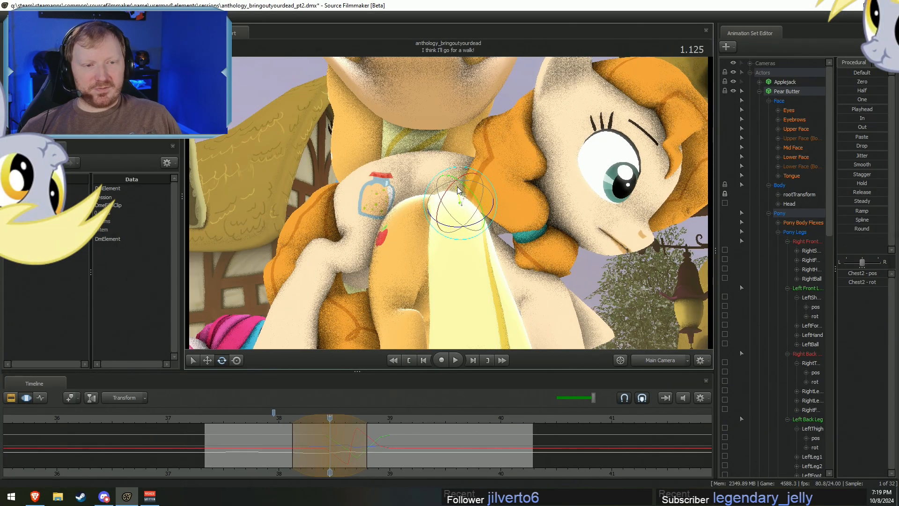
{"action": "left_click", "coordinate": [233, 420]}
{"action": "key", "text": "space"}
{"action": "key", "text": "space"}
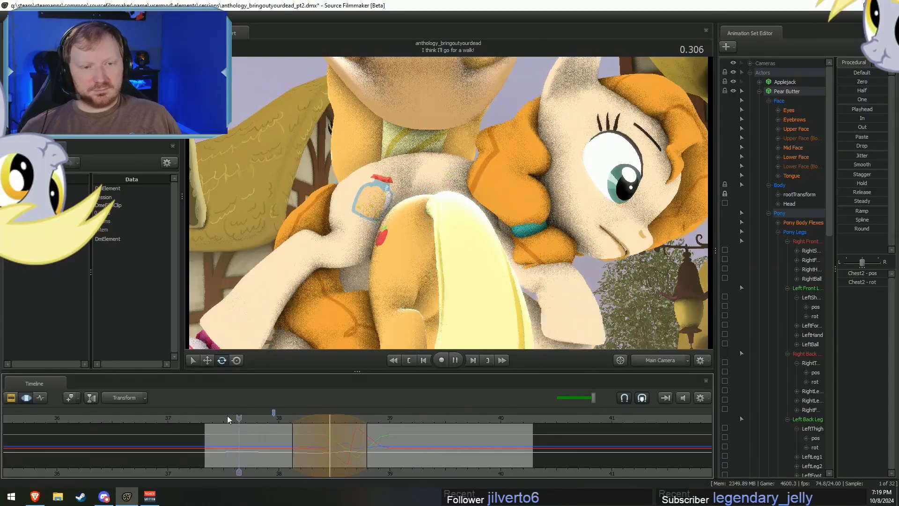
Set a time selection around 0.333 s, rotate Pear Butter's RightThigh over it, extend its falloff, and play the motion back.
{"action": "left_click", "coordinate": [249, 437]}
{"action": "mouse_move", "coordinate": [249, 437]}
{"action": "left_mouse_down"}
{"action": "mouse_move", "coordinate": [225, 438]}
{"action": "mouse_move", "coordinate": [279, 440]}
{"action": "left_mouse_up"}
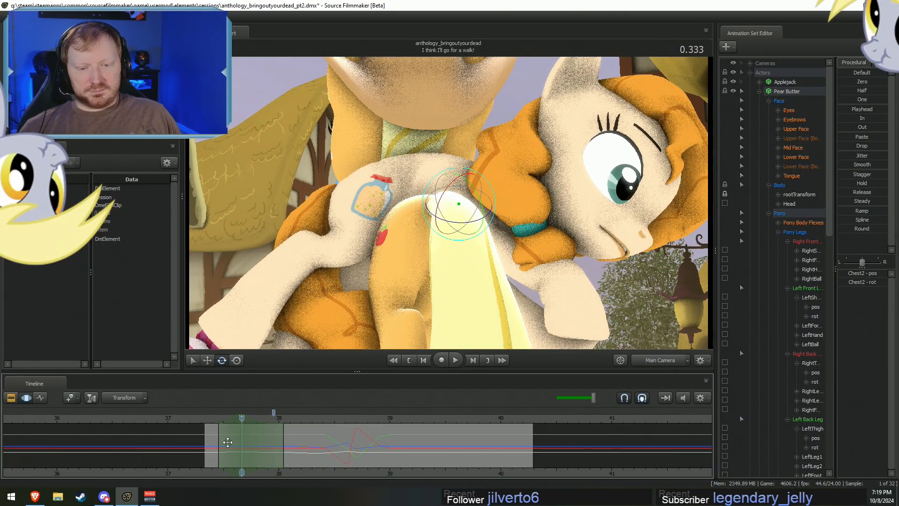
{"action": "left_click", "coordinate": [370, 200]}
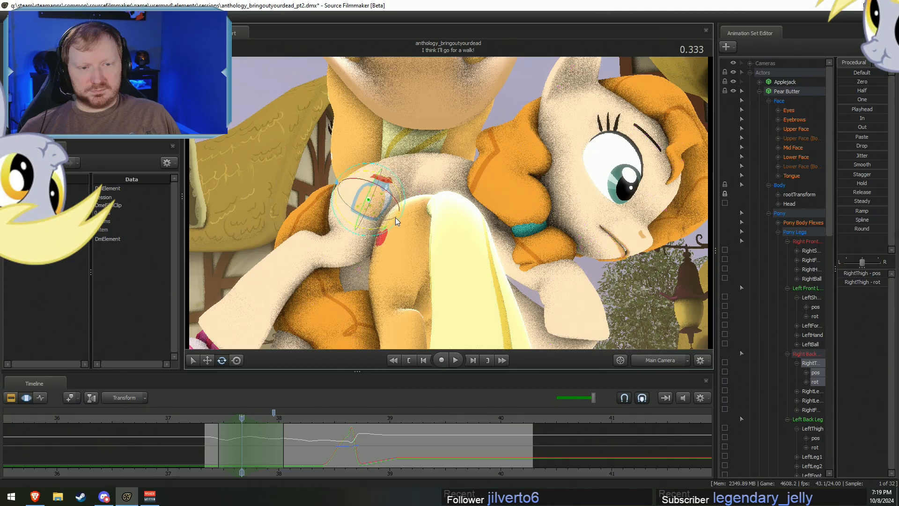
{"action": "left_click_drag", "start_coordinate": [392, 221], "coordinate": [389, 225]}
{"action": "left_click_drag", "start_coordinate": [287, 441], "coordinate": [291, 441]}
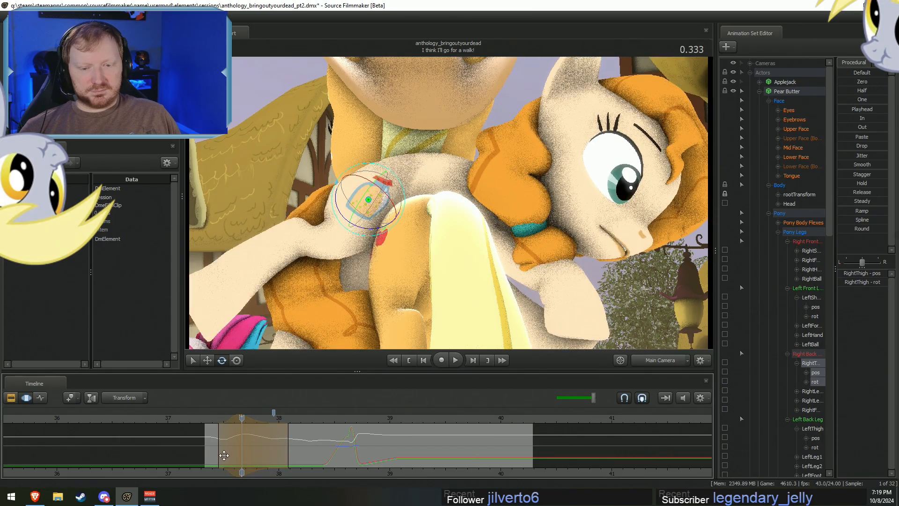
{"action": "key", "text": "space"}
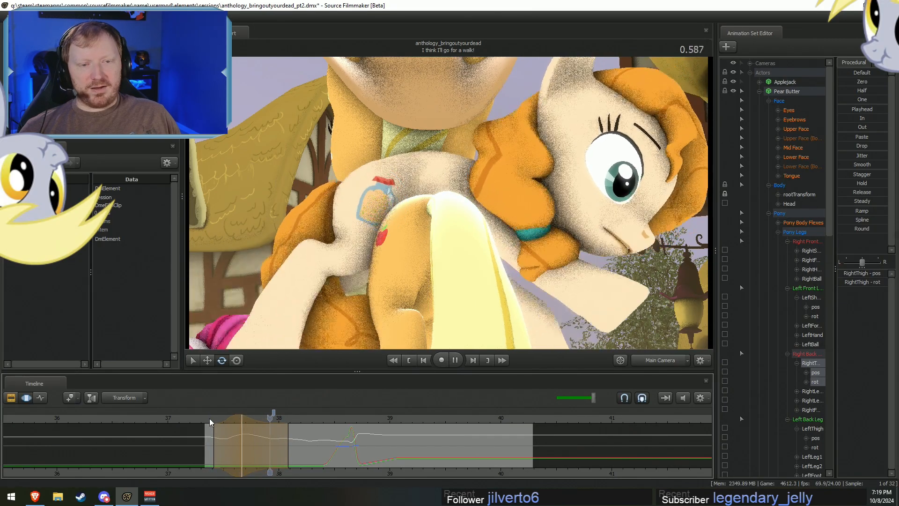
{"action": "key", "text": "space"}
{"action": "key", "text": "space"}
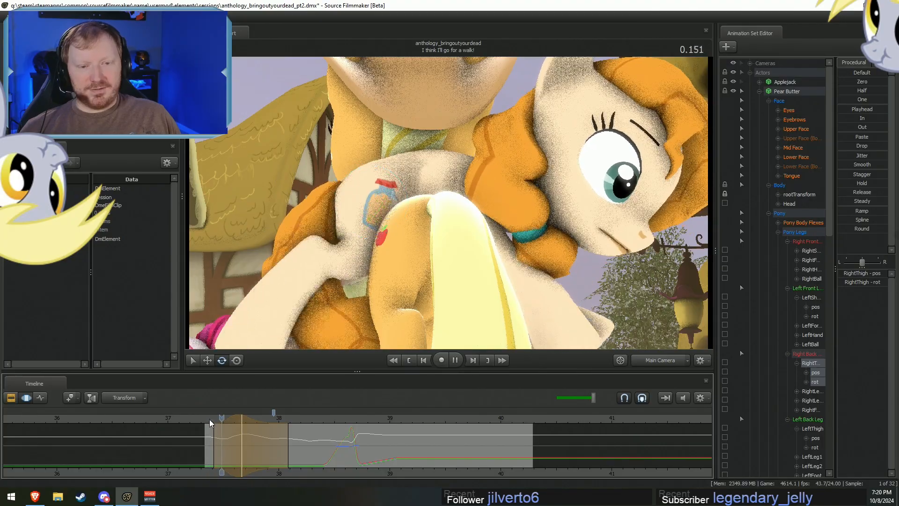
{"action": "key", "text": "space"}
Set a widened time selection around 0.791 s, rotate Pear Butter's LeftThigh over it, and play the motion back.
{"action": "left_click_drag", "start_coordinate": [239, 437], "coordinate": [293, 450]}
{"action": "left_click_drag", "start_coordinate": [292, 450], "coordinate": [294, 450], "text": "shift"}
{"action": "scroll", "coordinate": [294, 450], "scroll_direction": "up", "scroll_amount": 6, "text": "shift"}
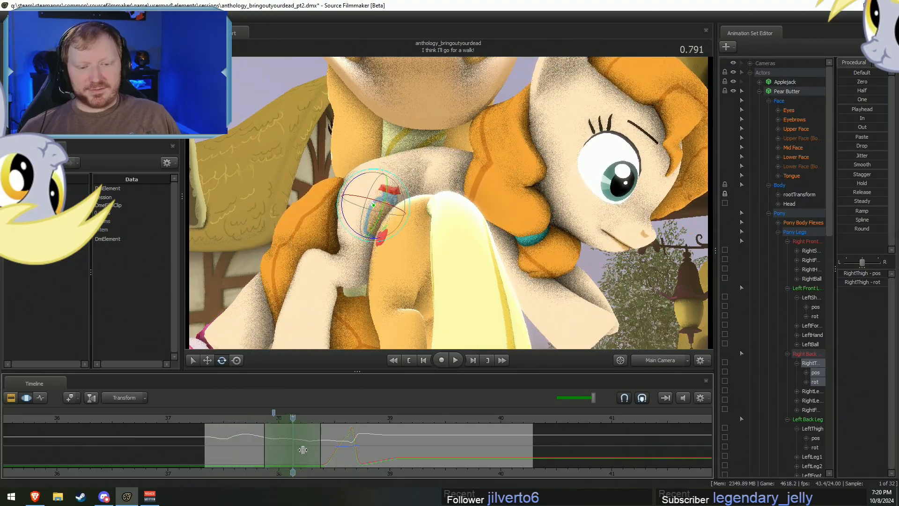
{"action": "key", "text": "ctrl"}
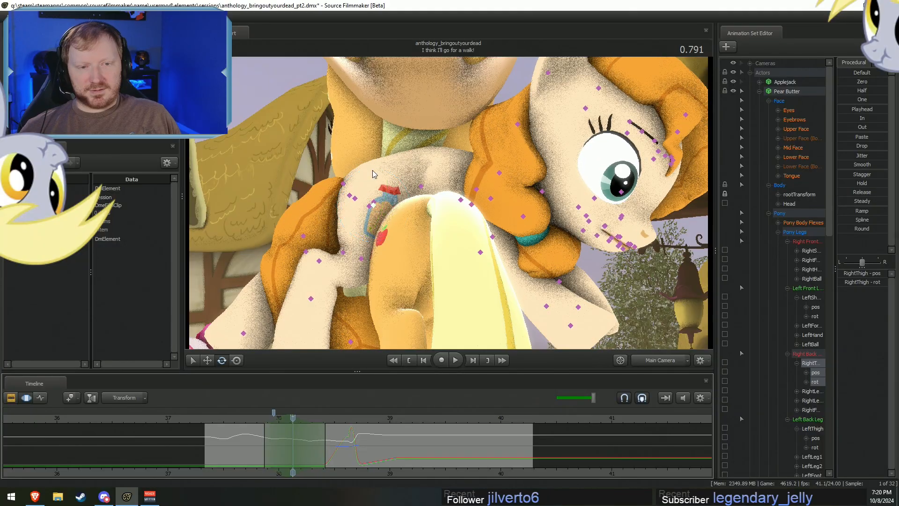
{"action": "left_click", "coordinate": [369, 206], "text": "ctrl"}
{"action": "left_click_drag", "start_coordinate": [404, 192], "coordinate": [393, 207]}
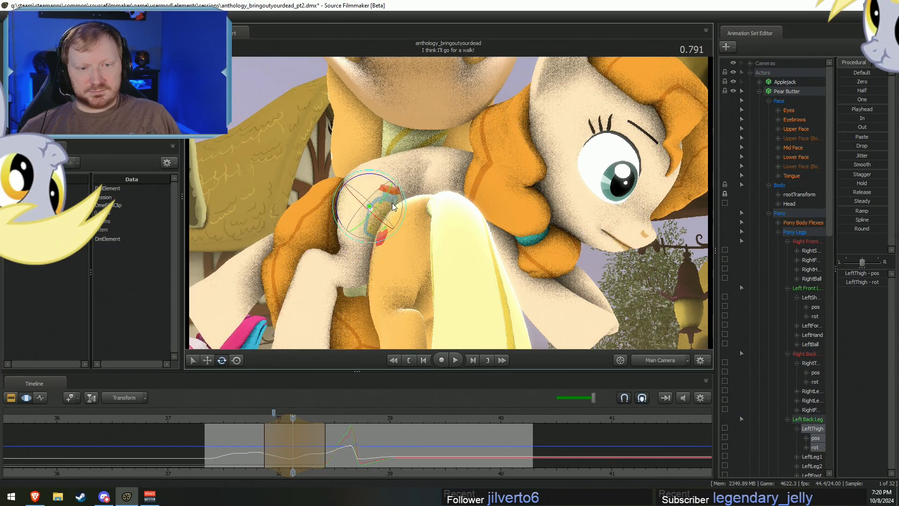
{"action": "key", "text": "space"}
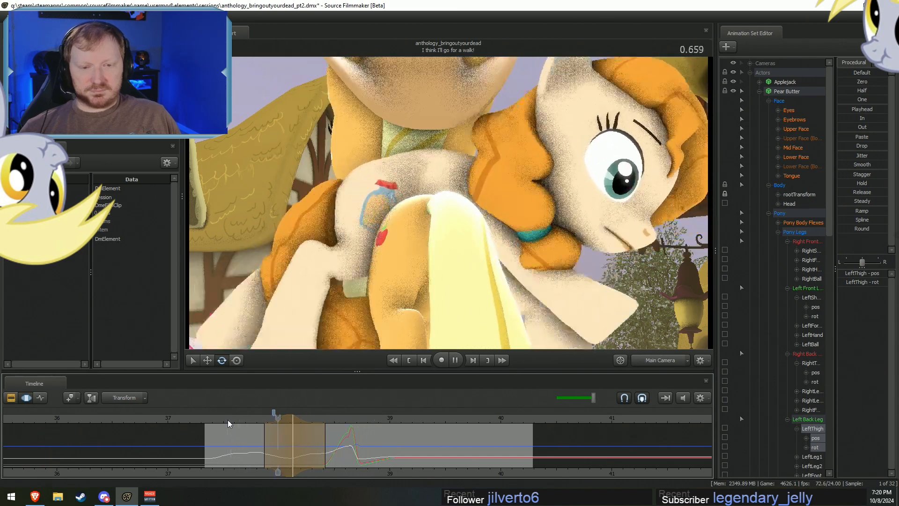
{"action": "key", "text": "space"}
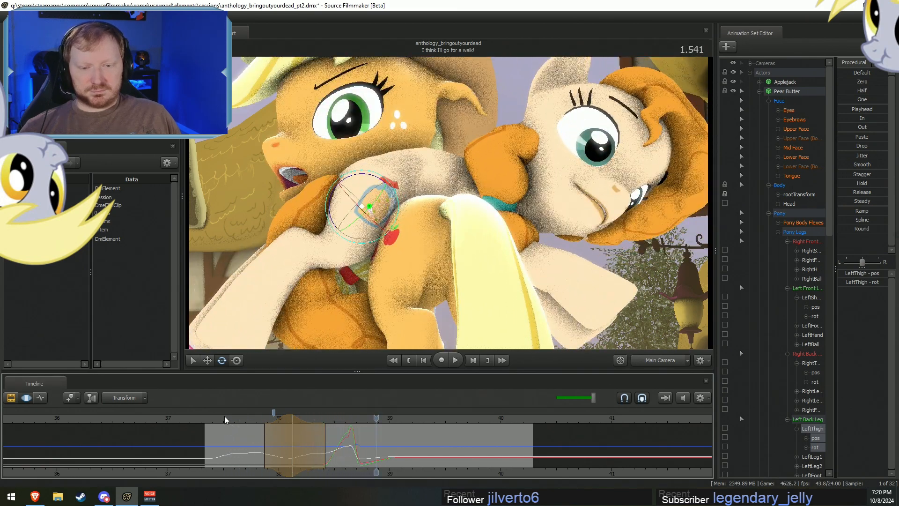
Replay the shot from near its start and from about 0.5 s to check the leg movement.
{"action": "left_click", "coordinate": [225, 417]}
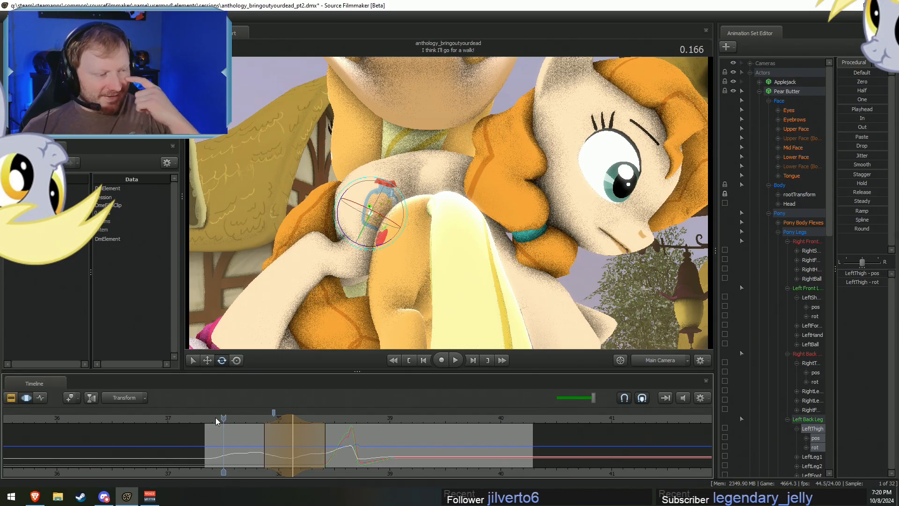
{"action": "key", "text": "space"}
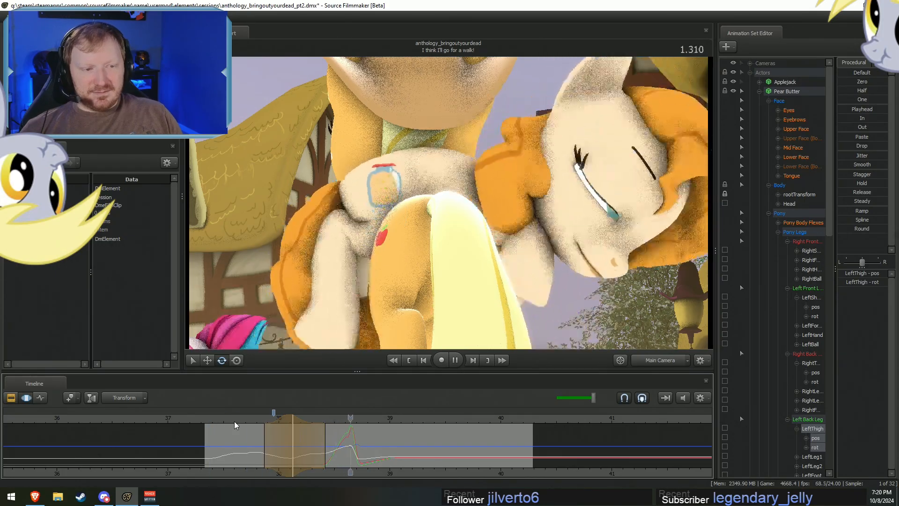
{"action": "key", "text": "space"}
{"action": "left_click", "coordinate": [257, 418]}
{"action": "key", "text": "space"}
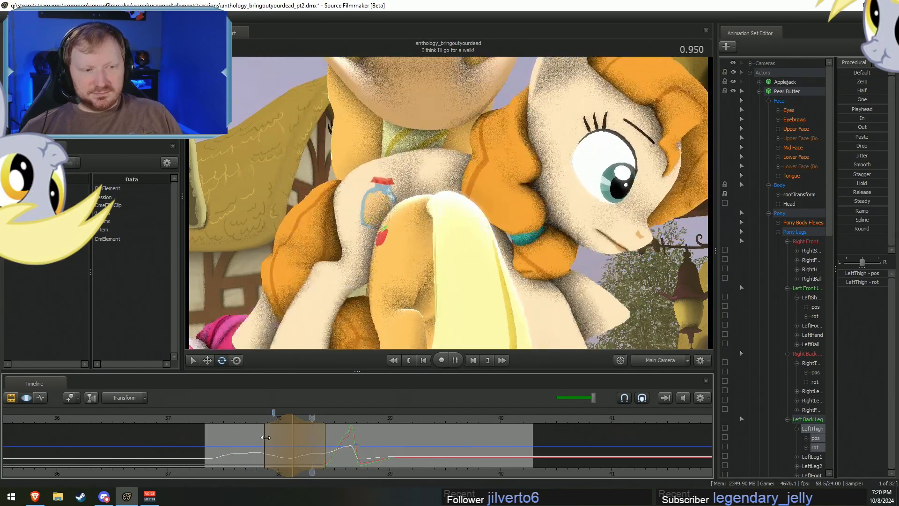
{"action": "key", "text": "space"}
Set a time selection around 1.333 s and move Pear Butter's Head control slightly down.
{"action": "key", "text": "shift"}
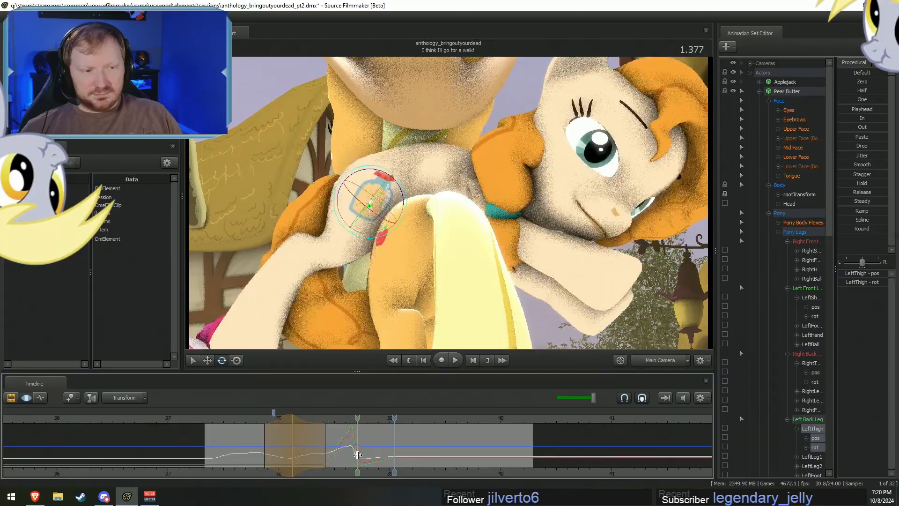
{"action": "left_click", "coordinate": [352, 456]}
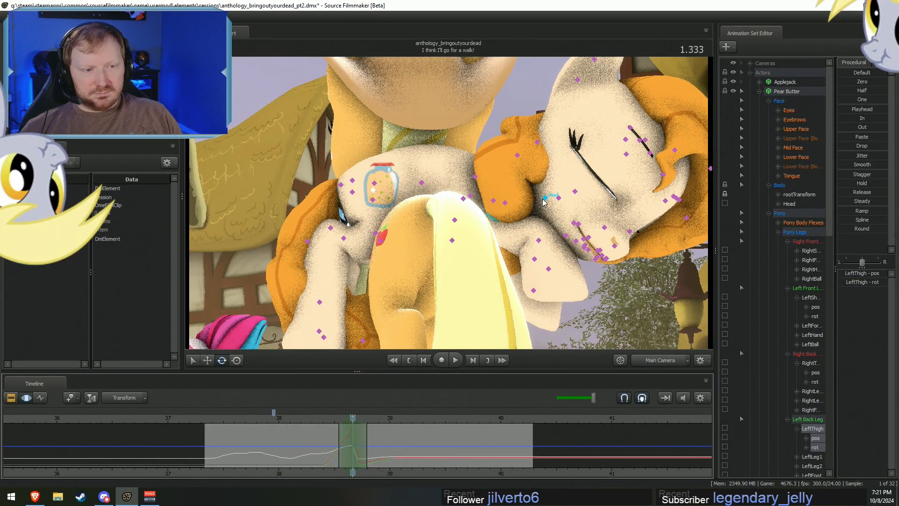
{"action": "left_click", "coordinate": [544, 198]}
{"action": "left_click_drag", "start_coordinate": [547, 178], "coordinate": [452, 172]}
{"action": "key", "text": "ctrl+z"}
{"action": "left_click", "coordinate": [661, 360]}
{"action": "left_click_drag", "start_coordinate": [454, 138], "coordinate": [456, 150]}
{"action": "left_click", "coordinate": [656, 364]}
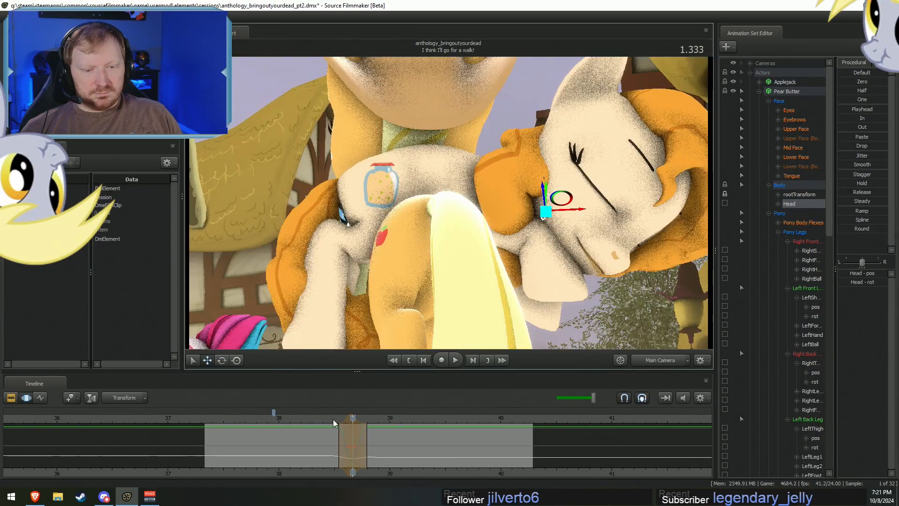
Shift the time selection with the Head change one frame earlier and play the motion back.
{"action": "left_click_drag", "start_coordinate": [333, 420], "coordinate": [361, 435]}
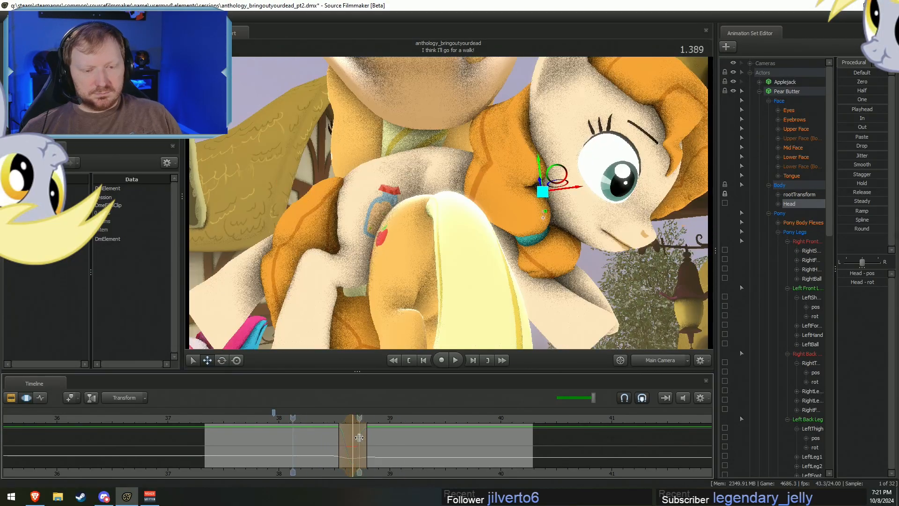
{"action": "left_click_drag", "start_coordinate": [353, 417], "coordinate": [347, 418]}
{"action": "key", "text": "space"}
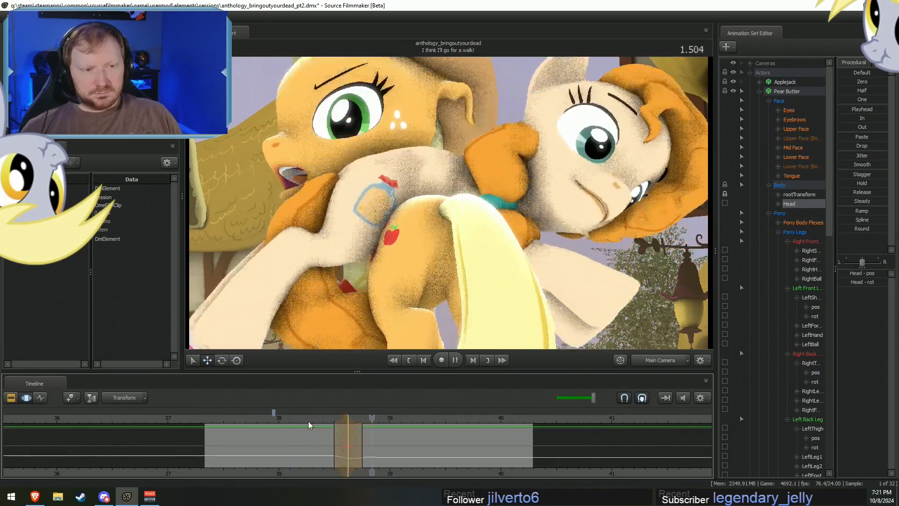
{"action": "key", "text": "space"}
Select Pear Butter's Unknown group of hair and tail bones and apply a procedural preset over a time selection around 1.291 s.
{"action": "left_click", "coordinate": [342, 433]}
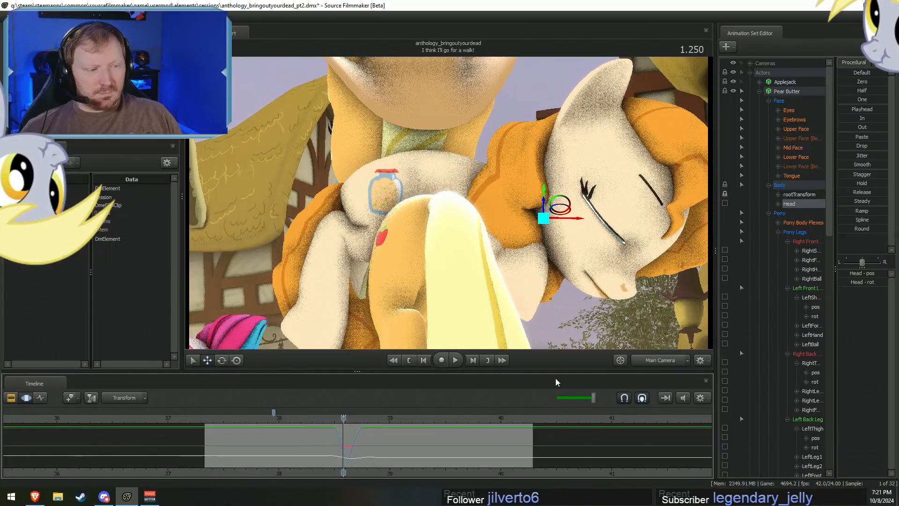
{"action": "scroll", "coordinate": [806, 183], "scroll_direction": "down", "scroll_amount": 10}
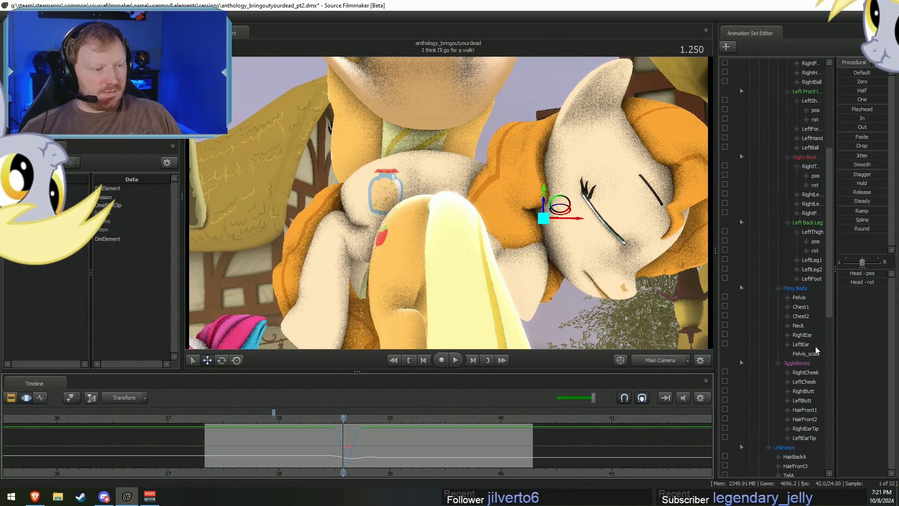
{"action": "scroll", "coordinate": [807, 403], "scroll_direction": "down", "scroll_amount": 3}
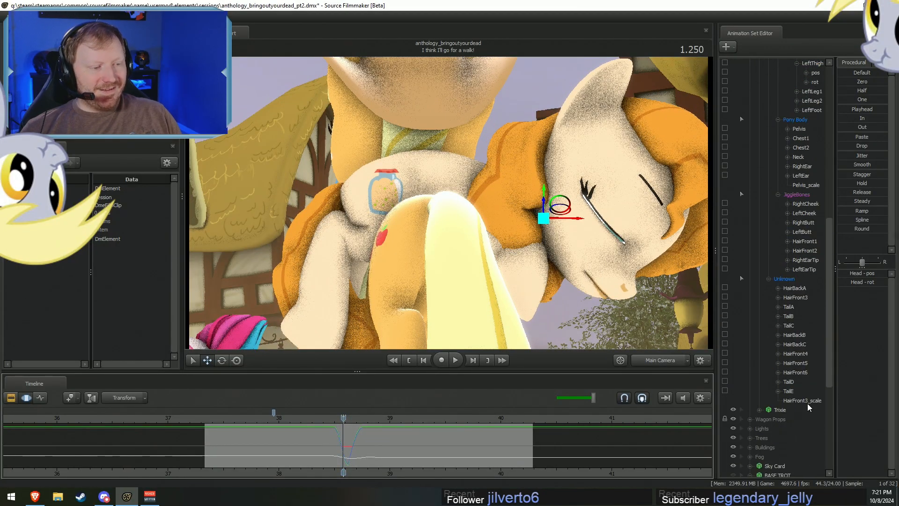
{"action": "left_click", "coordinate": [800, 336]}
{"action": "left_click", "coordinate": [802, 363], "text": "shift"}
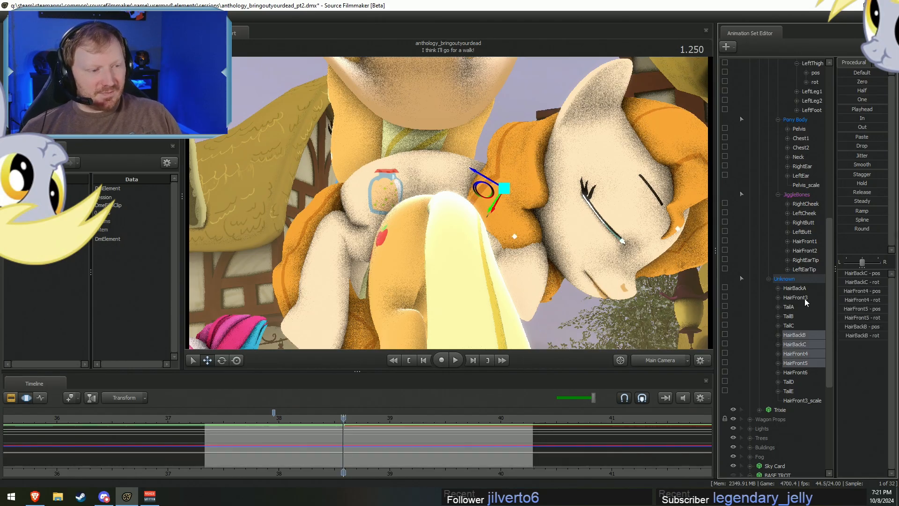
{"action": "left_click", "coordinate": [804, 277]}
{"action": "left_click_drag", "start_coordinate": [341, 435], "coordinate": [358, 438]}
{"action": "scroll", "coordinate": [358, 439], "scroll_direction": "up", "scroll_amount": 1}
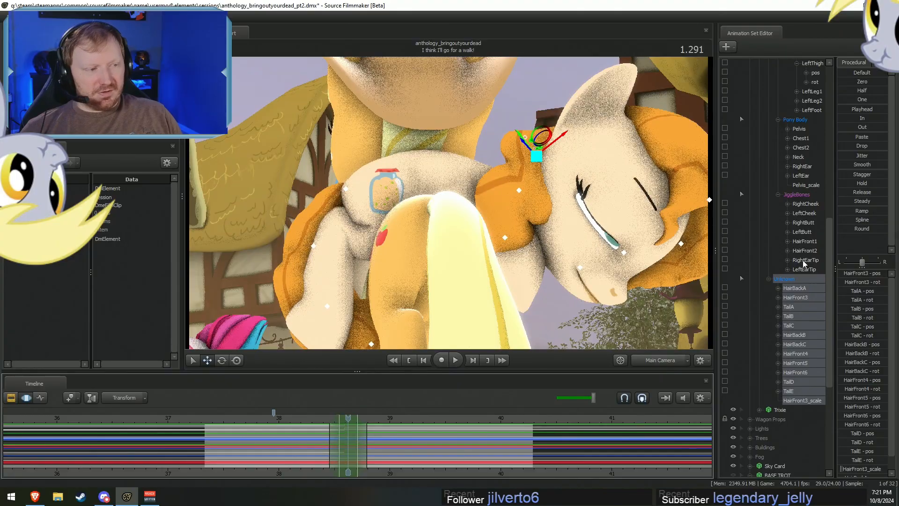
{"action": "left_click_drag", "start_coordinate": [842, 229], "coordinate": [897, 201]}
{"action": "mouse_move", "coordinate": [373, 436]}
{"action": "left_mouse_down"}
{"action": "mouse_move", "coordinate": [386, 437]}
{"action": "mouse_move", "coordinate": [360, 439]}
{"action": "mouse_move", "coordinate": [373, 439]}
{"action": "left_mouse_up"}
Replay the shot from 0.916 s to check the hair and tail motion.
{"action": "left_click", "coordinate": [308, 421]}
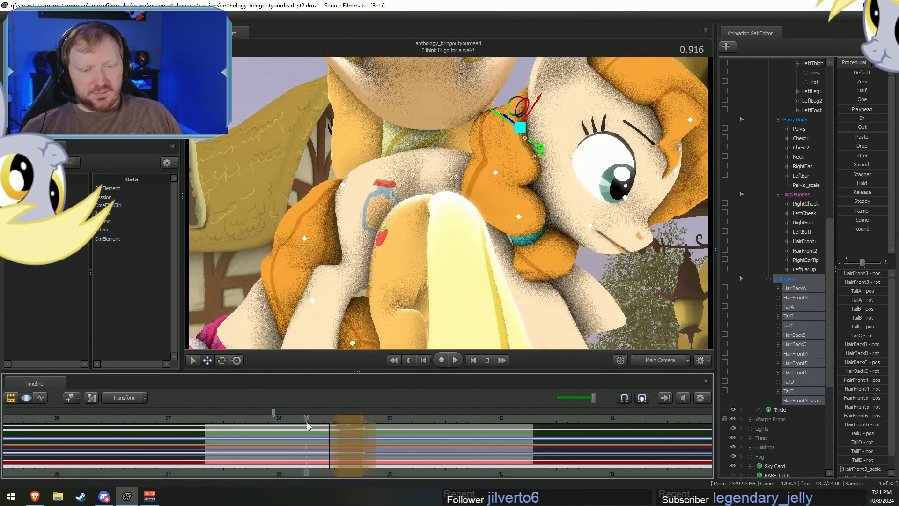
{"action": "key", "text": "space"}
{"action": "left_click", "coordinate": [308, 421]}
{"action": "key", "text": "space"}
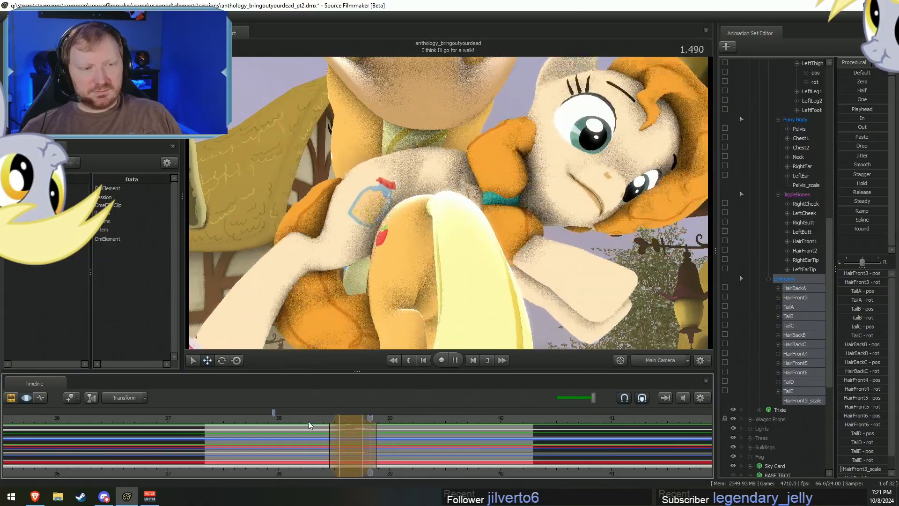
{"action": "key", "text": "space"}
Switch to the Clip Editor and play the "I think I'll go for a walk!" shot repeatedly from near its start.
{"action": "left_click", "coordinate": [215, 417]}
{"action": "key", "text": "F2"}
{"action": "key", "text": "space"}
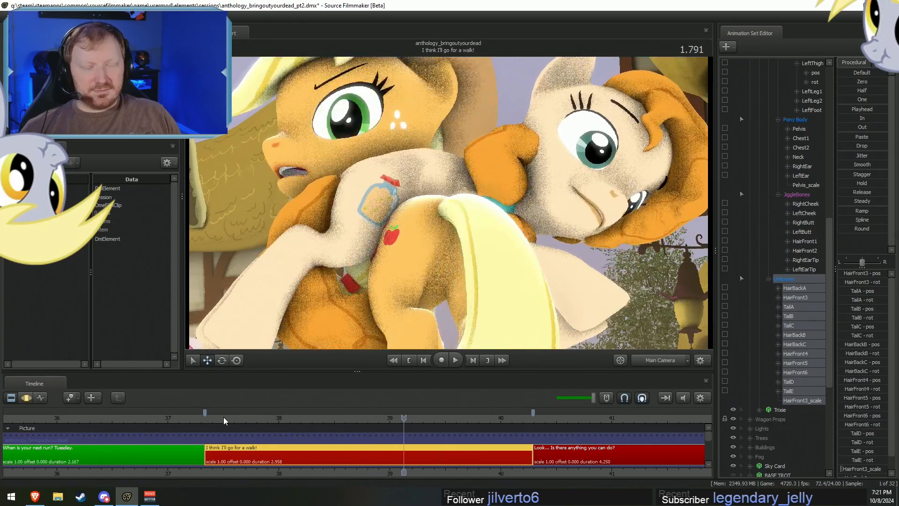
{"action": "left_click", "coordinate": [224, 417]}
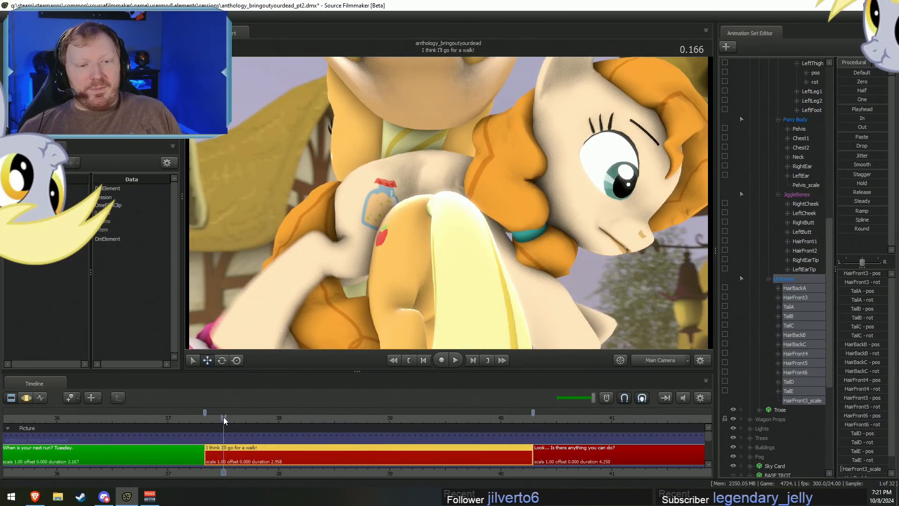
{"action": "left_click", "coordinate": [234, 426]}
{"action": "left_click", "coordinate": [214, 418]}
{"action": "key", "text": "space"}
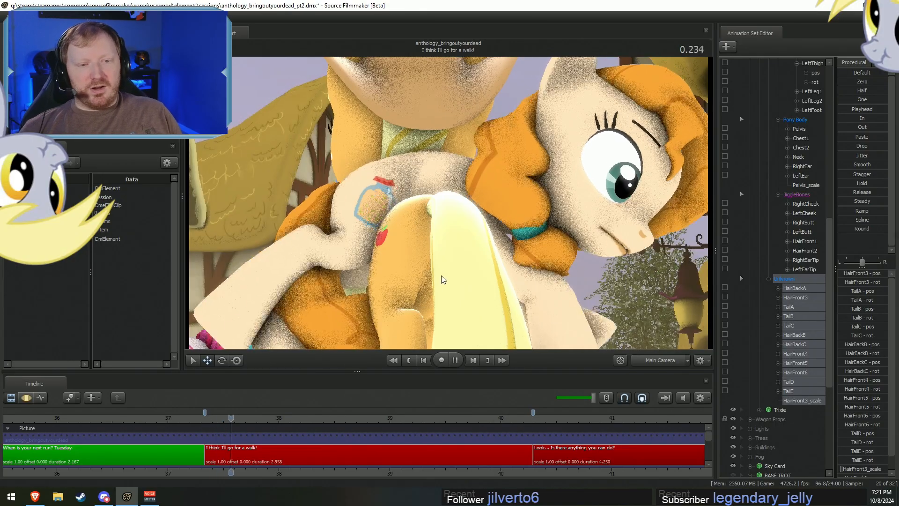
{"action": "key", "text": "space"}
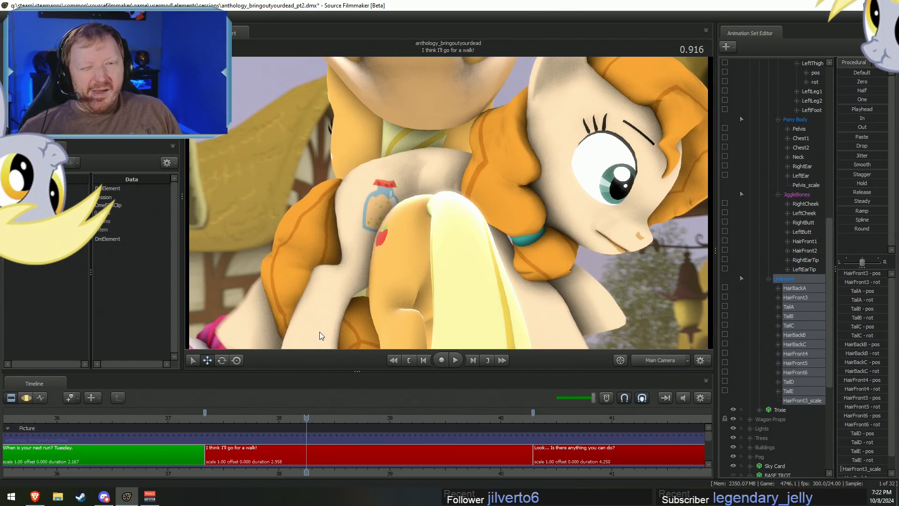
{"action": "key", "text": "space"}
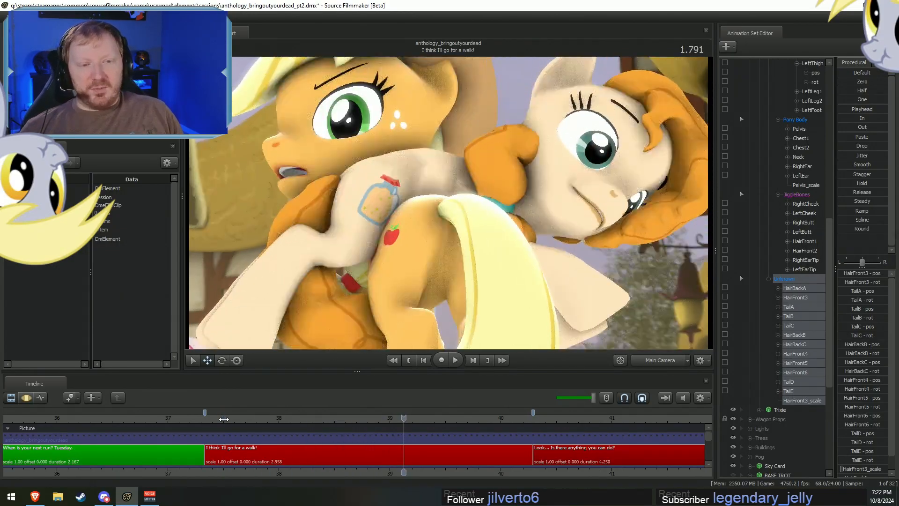
Examine the head and hair poses on the individual frames between 1.291 s and 1.333 s.
{"action": "left_click", "coordinate": [224, 419]}
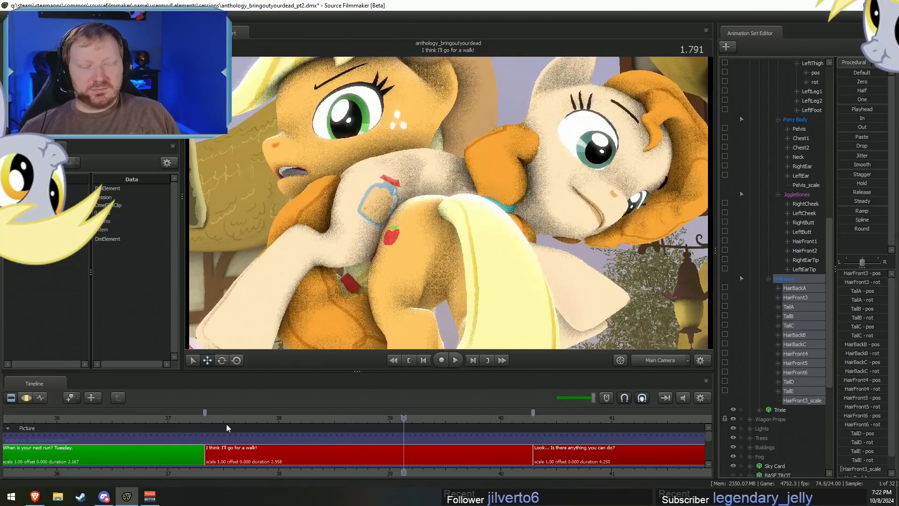
{"action": "left_click", "coordinate": [357, 419]}
{"action": "left_click", "coordinate": [353, 418]}
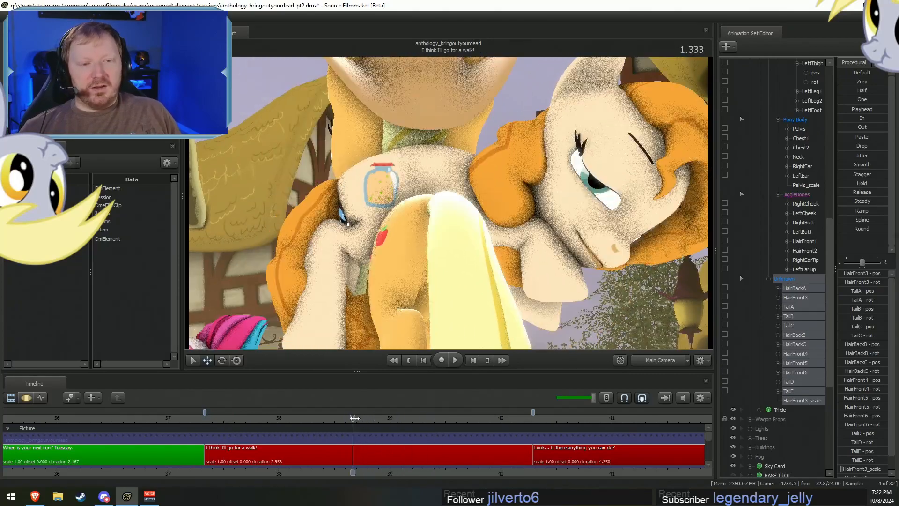
{"action": "left_click", "coordinate": [350, 419]}
{"action": "left_click", "coordinate": [350, 420]}
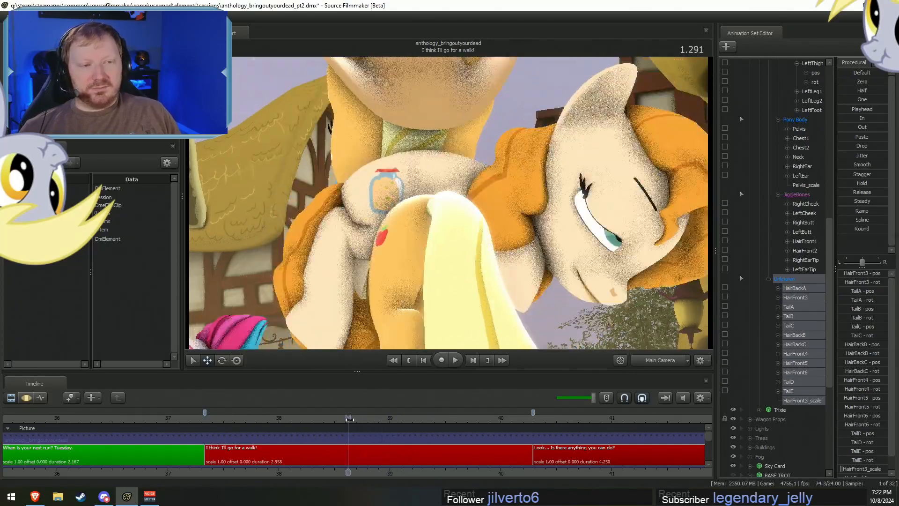
Compare the frames at 1.291 s and 1.333 s, switch to the Motion Editor and collapse the BASE TROT animation set.
{"action": "left_click", "coordinate": [351, 420]}
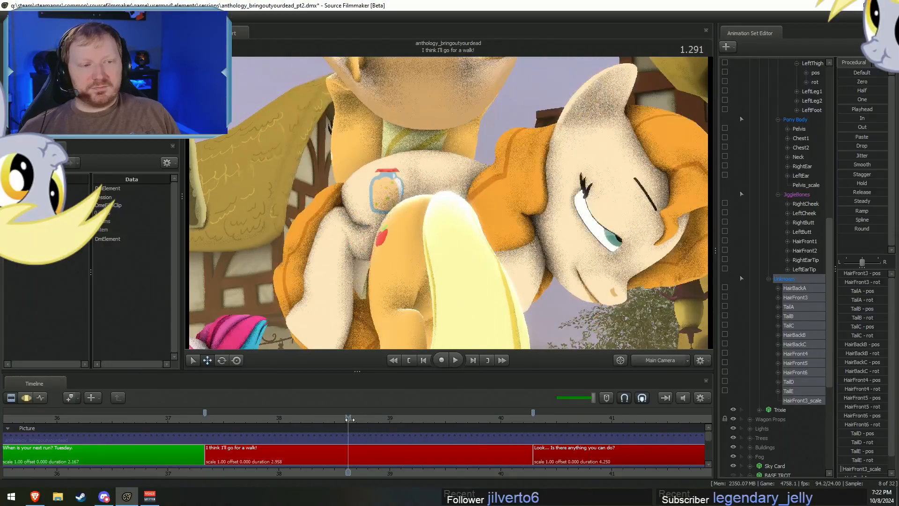
{"action": "left_click", "coordinate": [353, 418]}
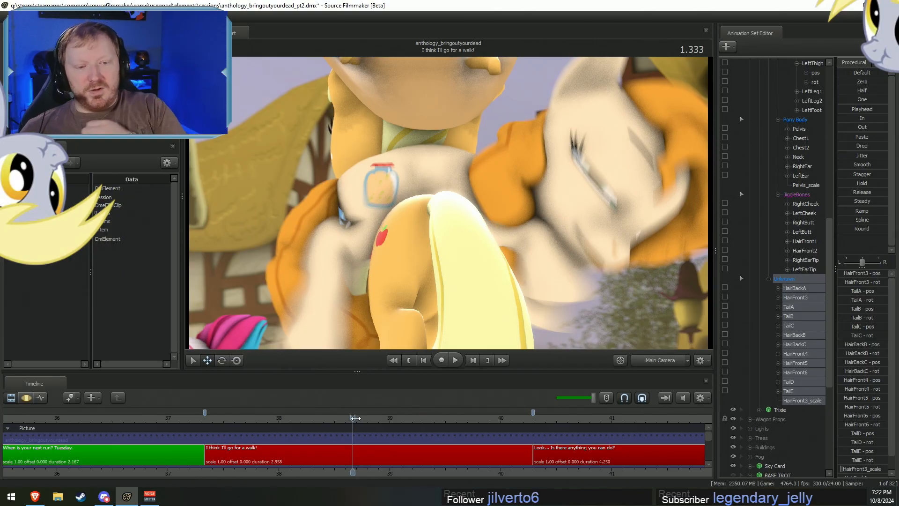
{"action": "key", "text": "F3"}
{"action": "scroll", "coordinate": [772, 317], "scroll_direction": "down", "scroll_amount": 5}
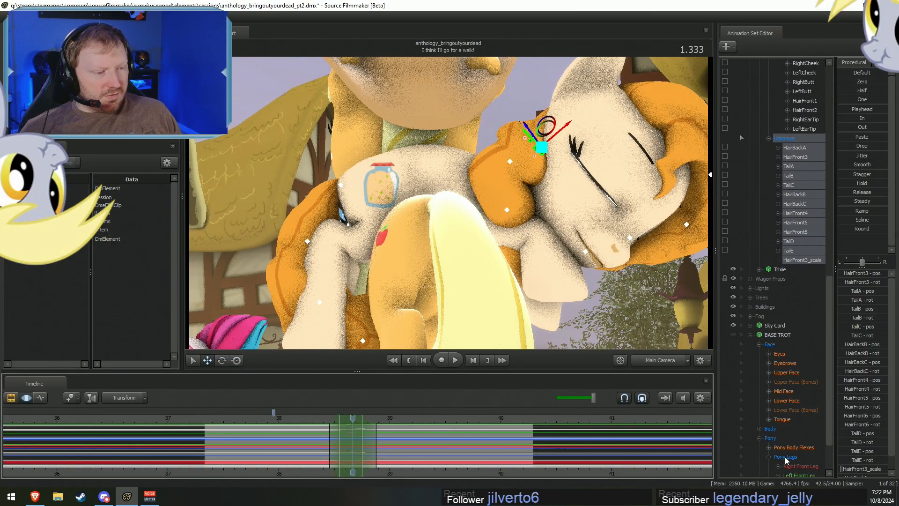
{"action": "left_click", "coordinate": [750, 334]}
Reselect Pear Butter's Unknown bone group and reset the time selection to 1.291 s.
{"action": "scroll", "coordinate": [766, 344], "scroll_direction": "up", "scroll_amount": 12}
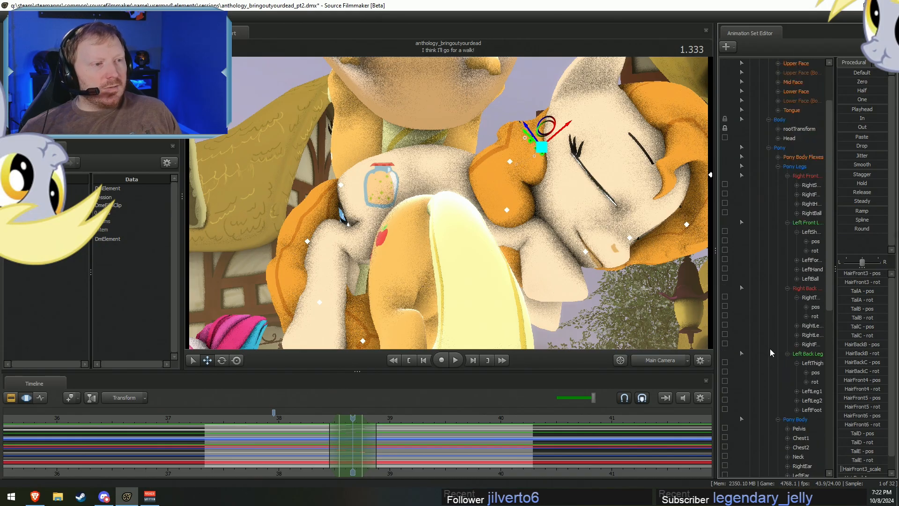
{"action": "scroll", "coordinate": [773, 347], "scroll_direction": "up", "scroll_amount": 2}
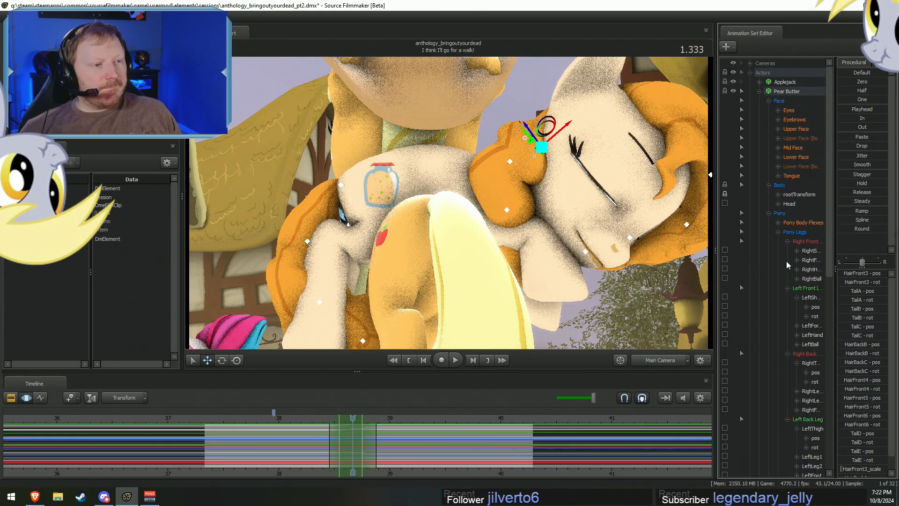
{"action": "scroll", "coordinate": [786, 262], "scroll_direction": "down", "scroll_amount": 11}
{"action": "left_click", "coordinate": [784, 335]}
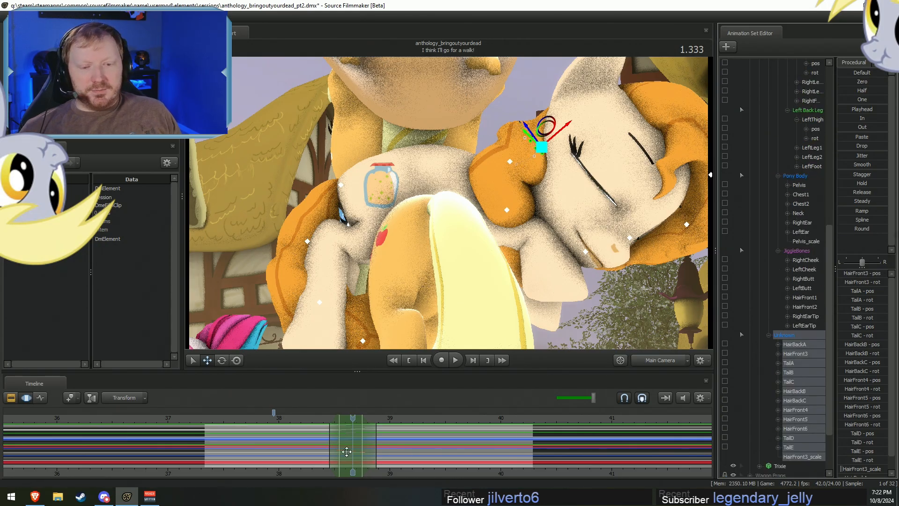
{"action": "left_click_drag", "start_coordinate": [319, 443], "coordinate": [345, 453]}
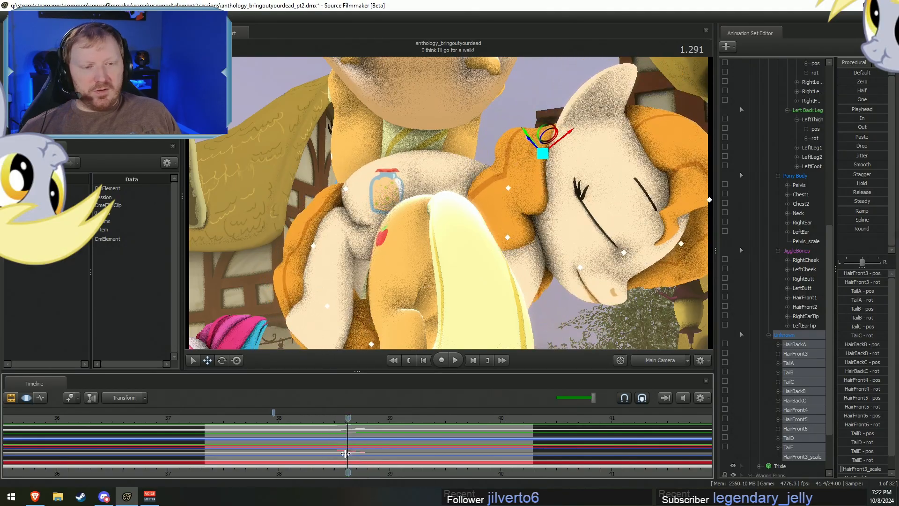
Collapse Pear Butter's animation set and expand the controls of all four of Applejack's legs.
{"action": "scroll", "coordinate": [799, 429], "scroll_direction": "up", "scroll_amount": 5}
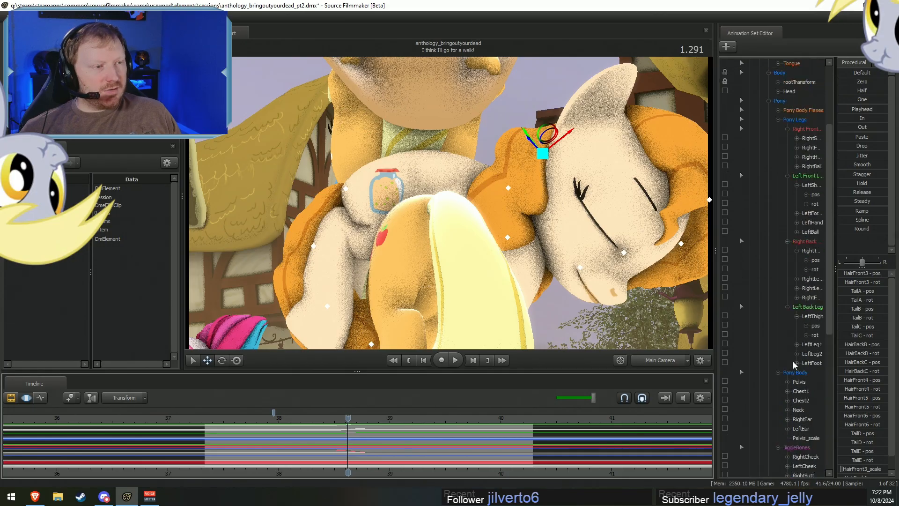
{"action": "scroll", "coordinate": [795, 374], "scroll_direction": "up", "scroll_amount": 3}
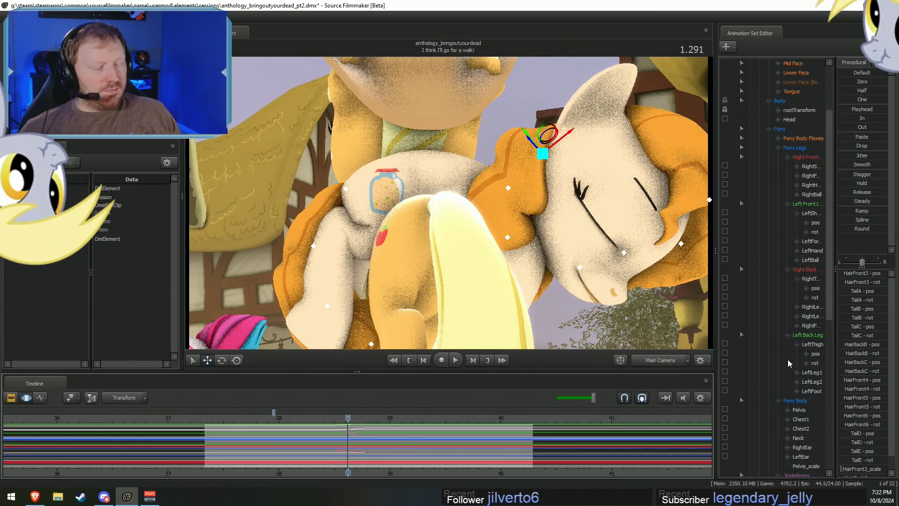
{"action": "scroll", "coordinate": [782, 328], "scroll_direction": "up", "scroll_amount": 5}
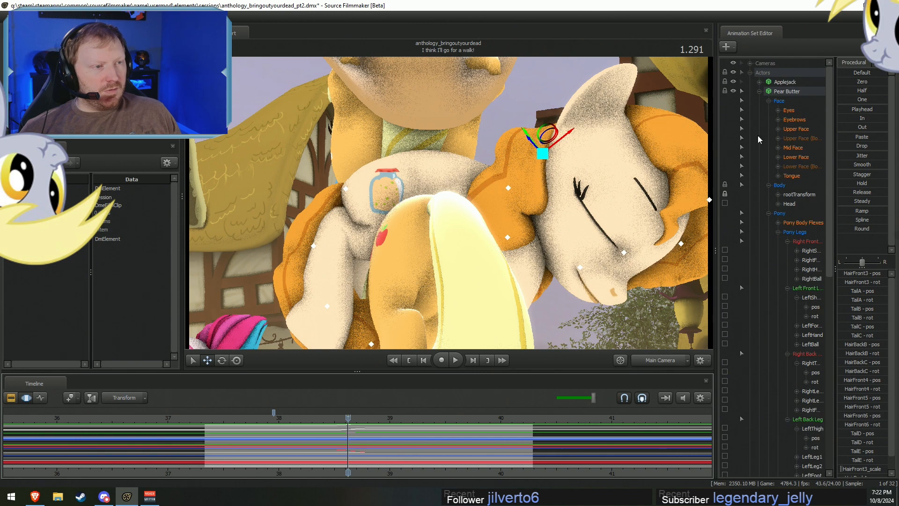
{"action": "left_click", "coordinate": [760, 92]}
{"action": "left_click", "coordinate": [759, 82]}
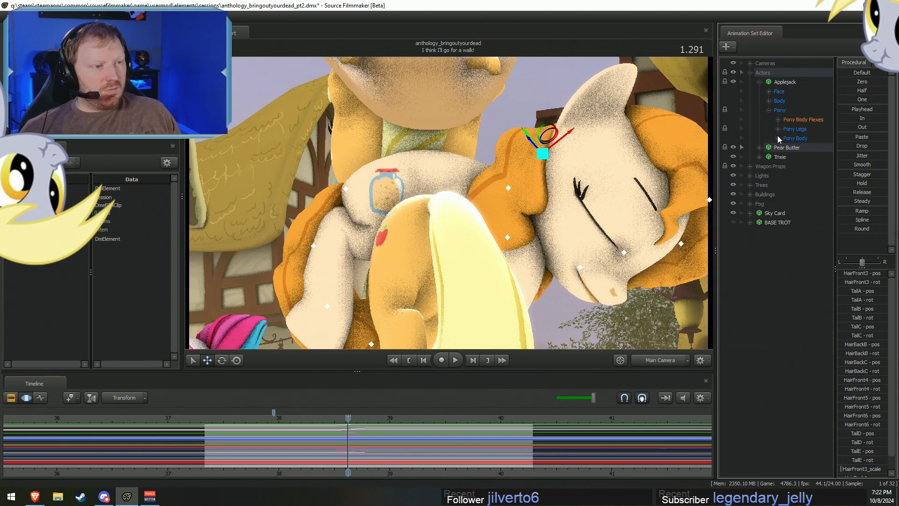
{"action": "left_click", "coordinate": [777, 129]}
{"action": "left_click", "coordinate": [787, 166]}
{"action": "left_click", "coordinate": [787, 157]}
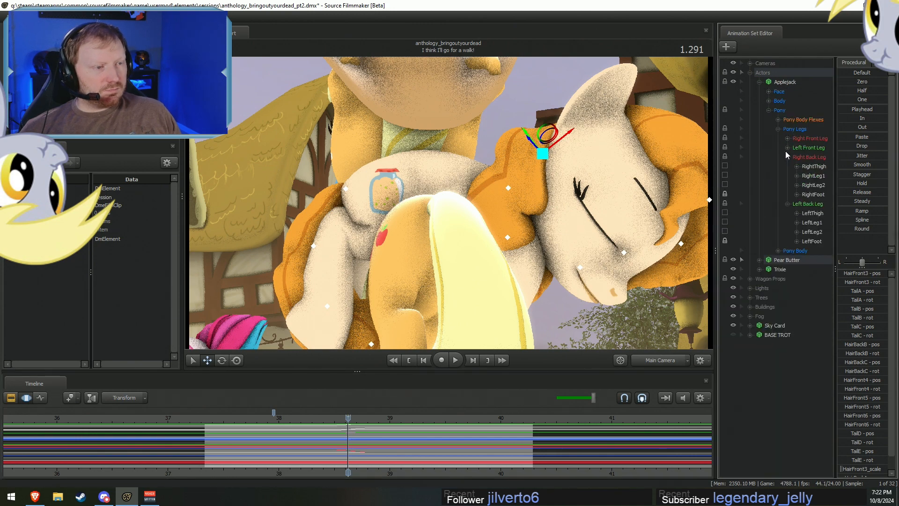
{"action": "left_click", "coordinate": [787, 138]}
{"action": "left_click", "coordinate": [787, 185]}
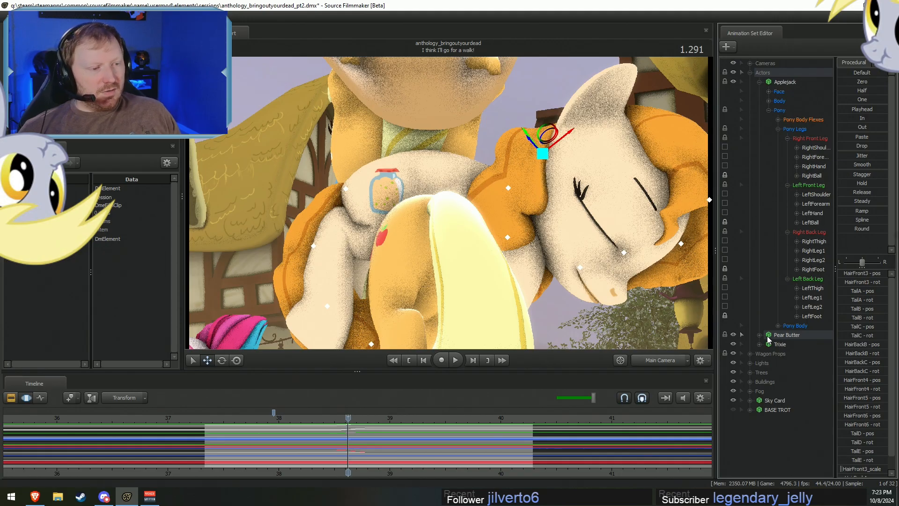
Select Applejack's Pelvis and try lowering it slightly over a short time selection around 1.333 s.
{"action": "left_click", "coordinate": [778, 326]}
{"action": "left_click", "coordinate": [799, 334]}
{"action": "left_click_drag", "start_coordinate": [348, 436], "coordinate": [369, 444]}
{"action": "left_click_drag", "start_coordinate": [431, 212], "coordinate": [431, 216]}
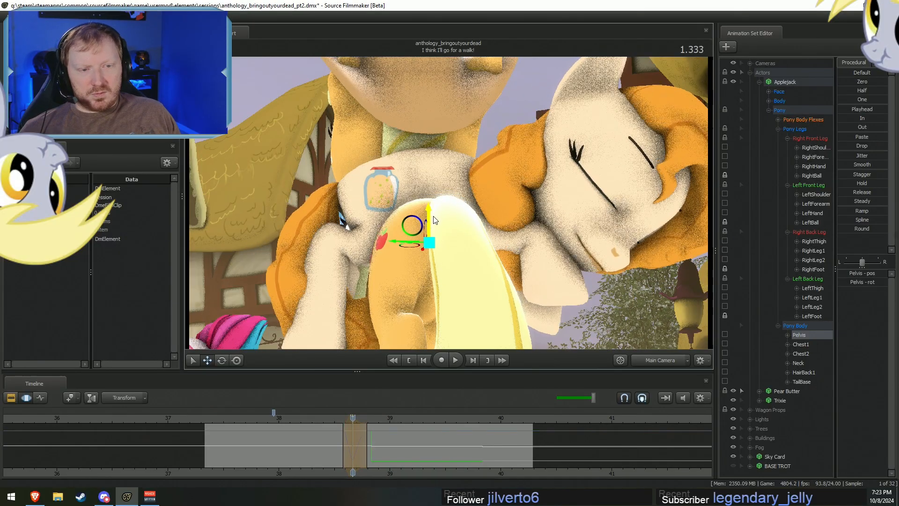
Widen the time selection of the Pelvis change around 1.333 s and replay the motion from about 1.083 s.
{"action": "left_click", "coordinate": [331, 419]}
{"action": "key", "text": "space"}
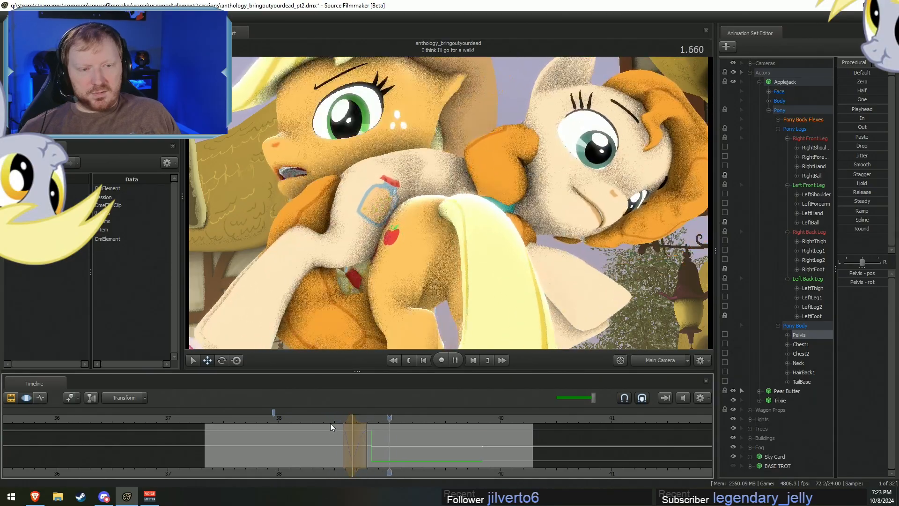
{"action": "key", "text": "space"}
{"action": "left_click_drag", "start_coordinate": [368, 433], "coordinate": [380, 437]}
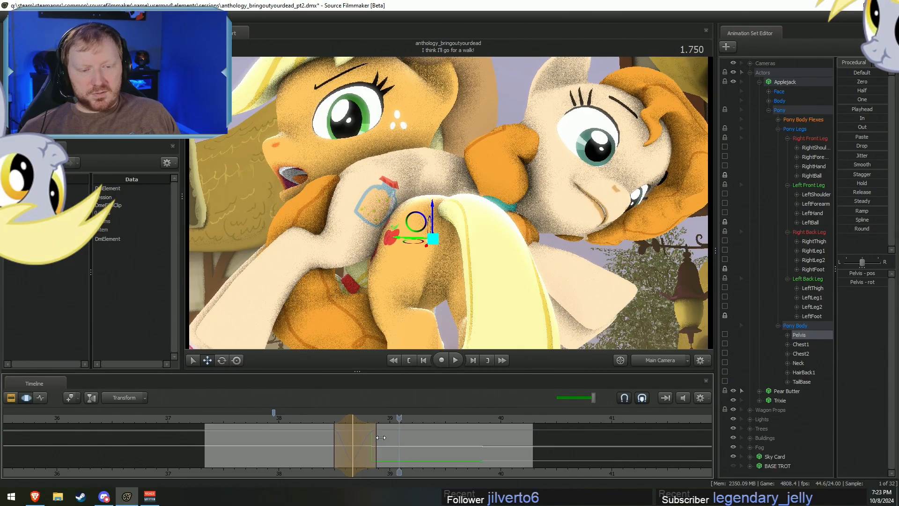
{"action": "left_click", "coordinate": [322, 419]}
{"action": "key", "text": "space"}
{"action": "key", "text": "space"}
{"action": "left_click", "coordinate": [325, 420]}
{"action": "key", "text": "space"}
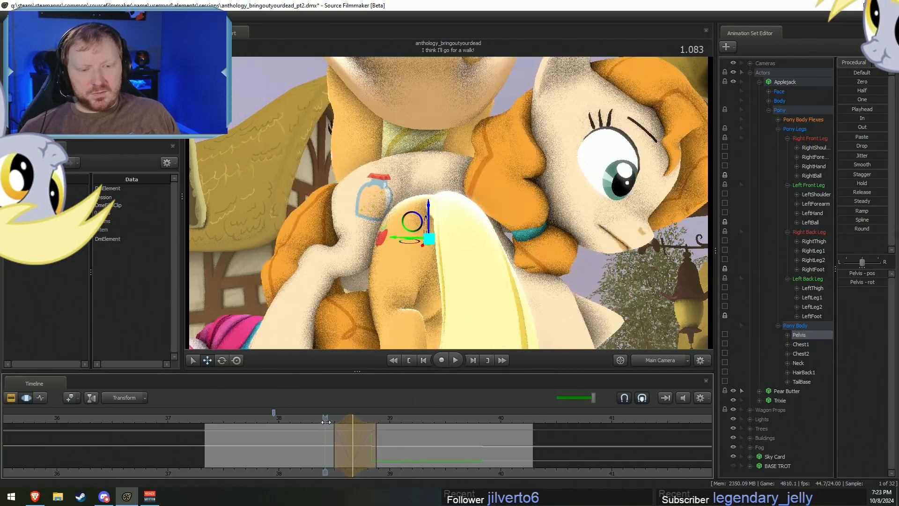
{"action": "key", "text": "space"}
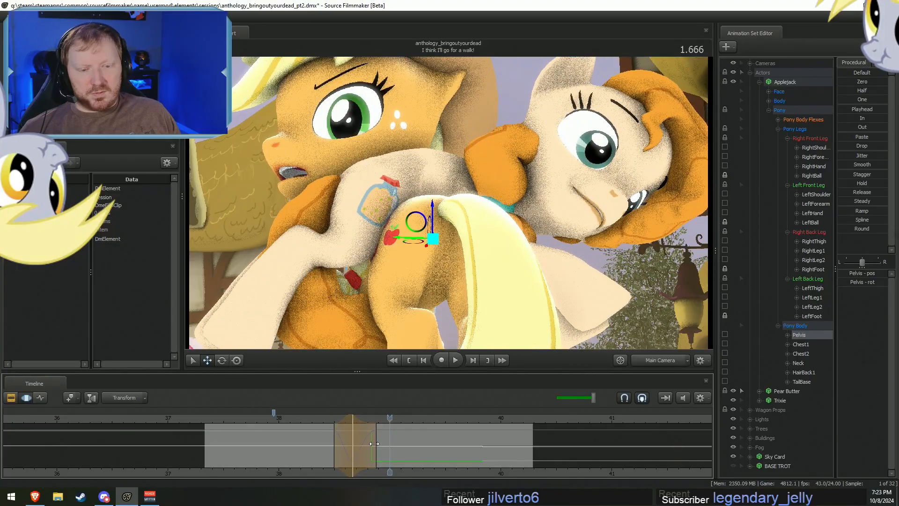
Narrow the Pelvis change's time selection slightly and replay the motion across it.
{"action": "left_click_drag", "start_coordinate": [374, 443], "coordinate": [298, 417]}
{"action": "left_click", "coordinate": [318, 421]}
{"action": "key", "text": "space"}
{"action": "key", "text": "space"}
{"action": "key", "text": "space"}
{"action": "key", "text": "space"}
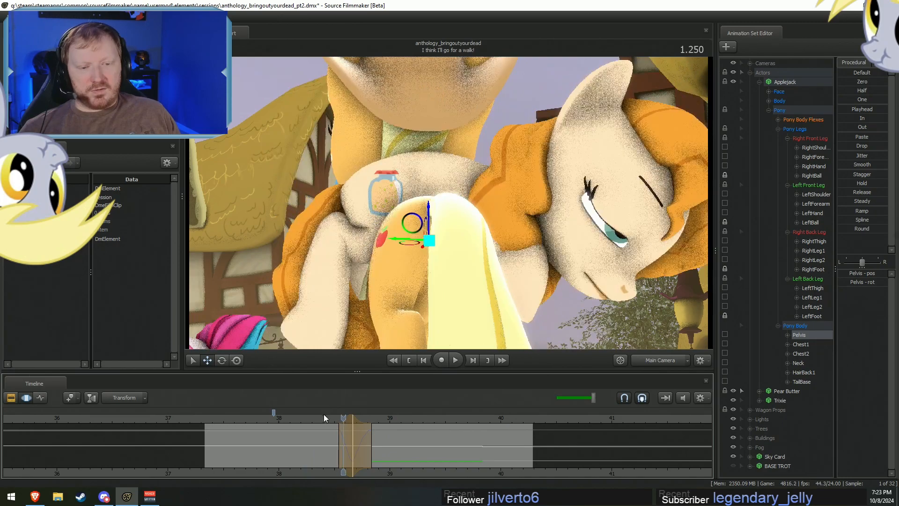
Try lowering Applejack's Pelvis further at 1.333 s, and undo the Pelvis adjustment after replaying the motion.
{"action": "left_click", "coordinate": [350, 422]}
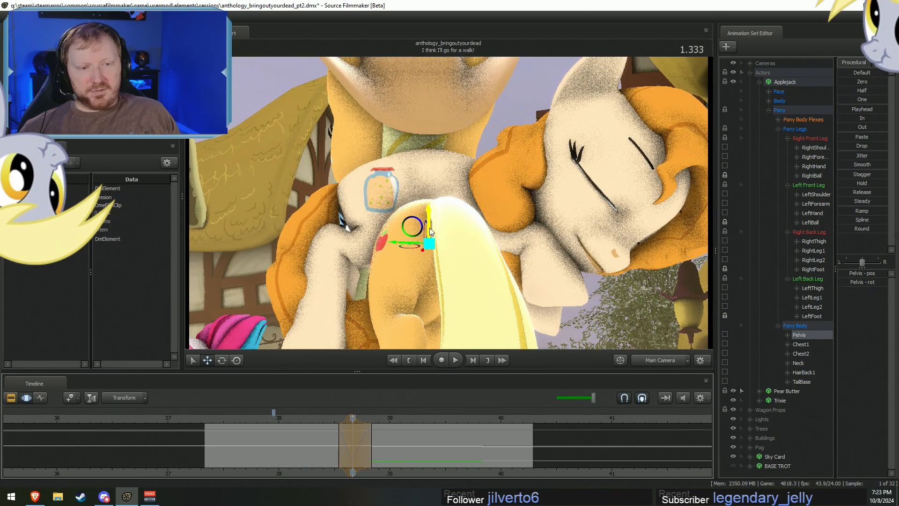
{"action": "left_click", "coordinate": [325, 419]}
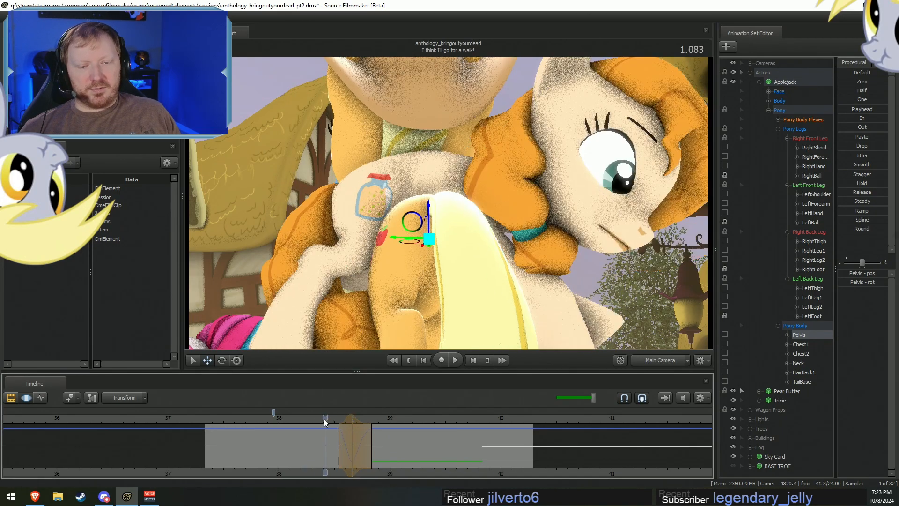
{"action": "key", "text": "space"}
{"action": "left_click", "coordinate": [315, 420]}
{"action": "left_click", "coordinate": [293, 420]}
{"action": "key", "text": "space"}
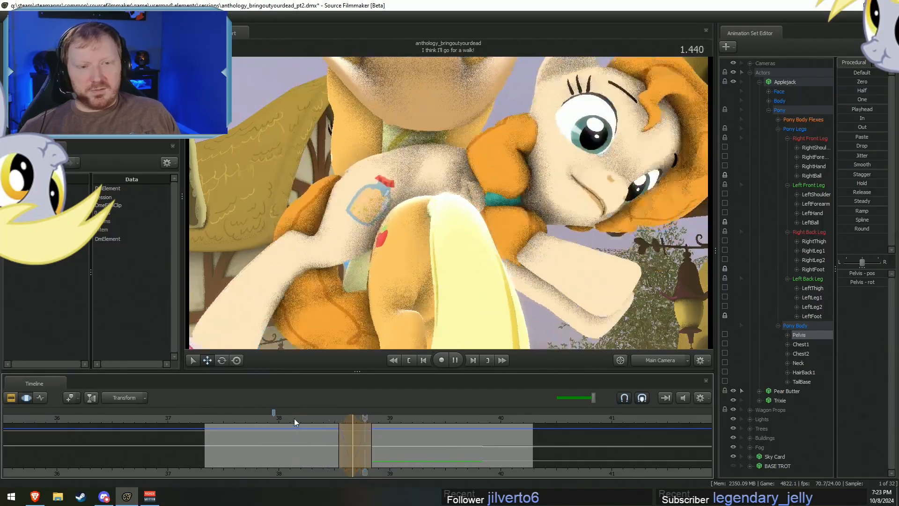
{"action": "key", "text": "space"}
{"action": "key", "text": "ctrl+z"}
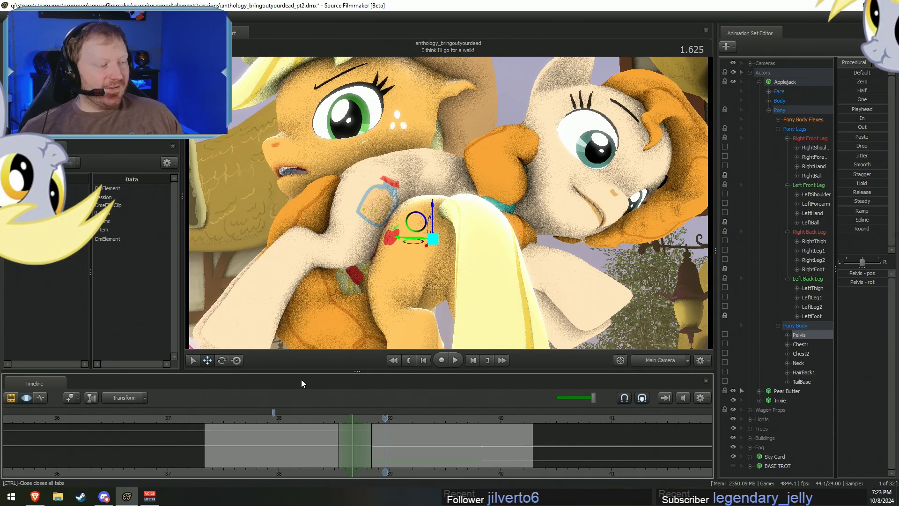
Play the "I think I'll go for a walk!" shot repeatedly from near its start to review both characters' motion.
{"action": "key", "text": "space"}
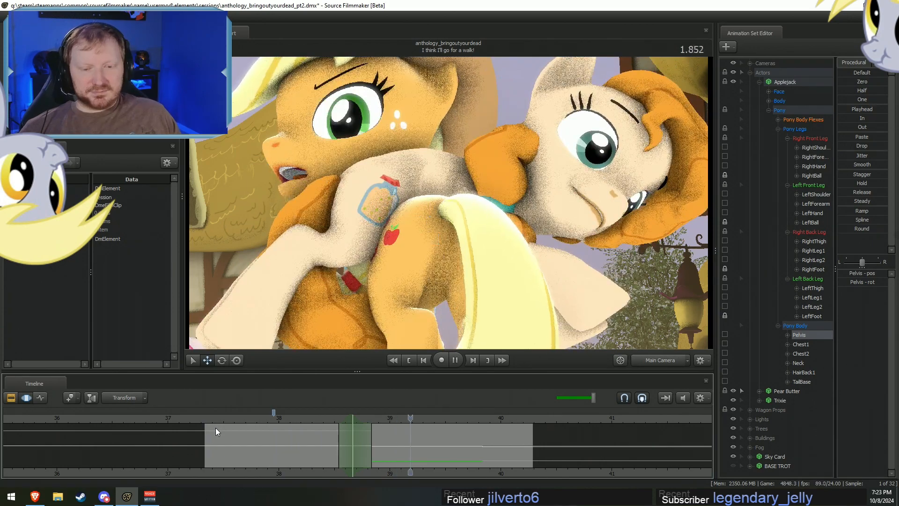
{"action": "left_click", "coordinate": [226, 416]}
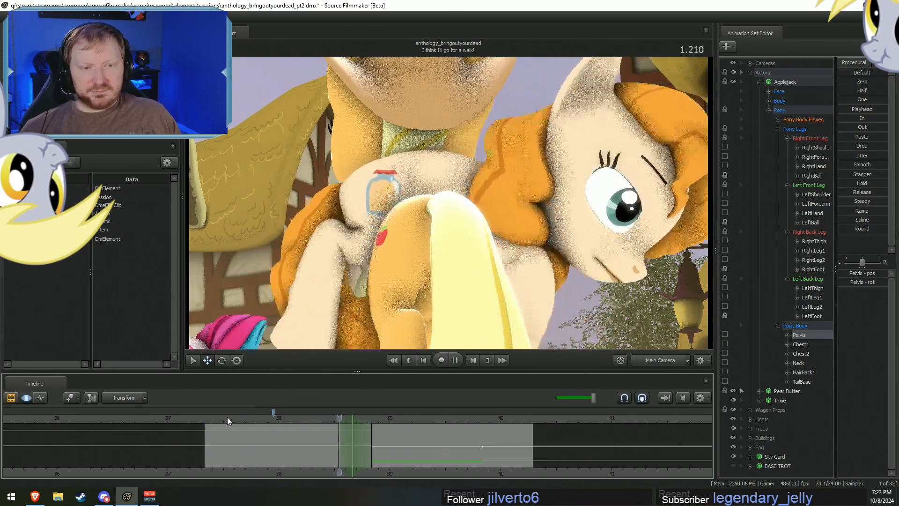
{"action": "key", "text": "space"}
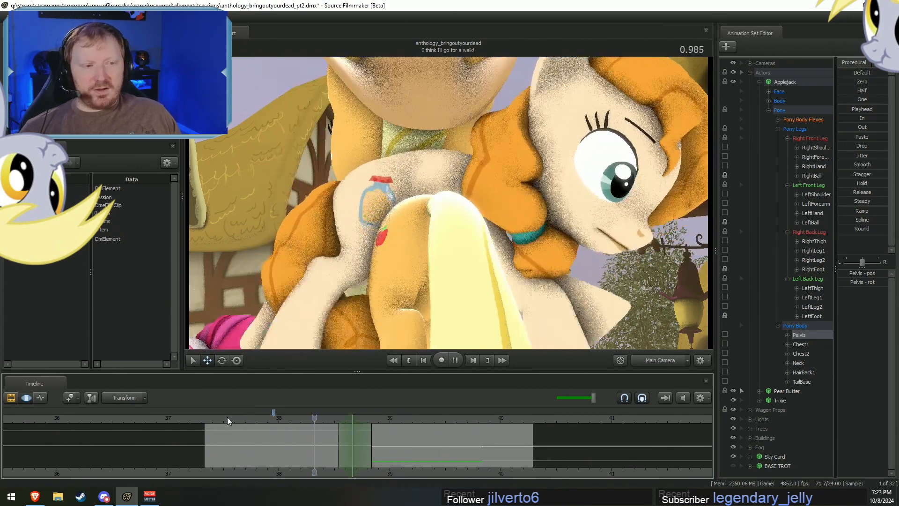
{"action": "key", "text": "space"}
{"action": "key", "text": "space"}
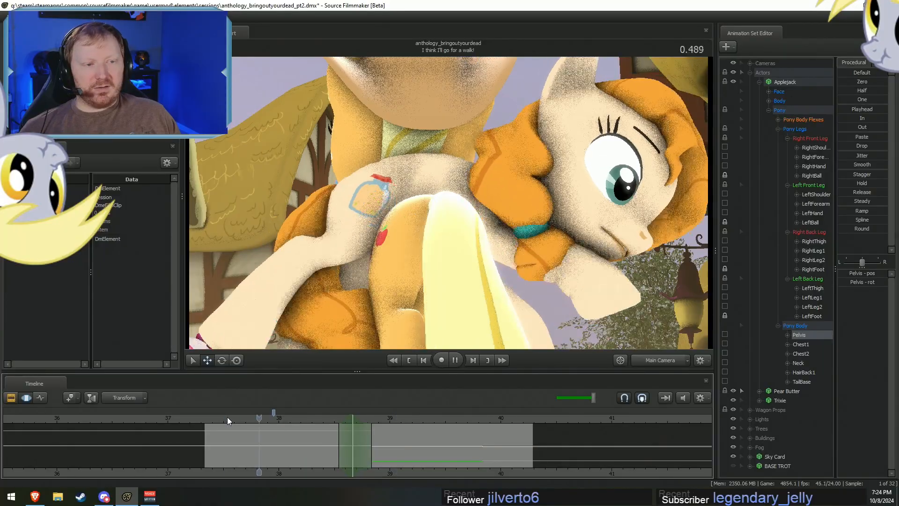
{"action": "key", "text": "space"}
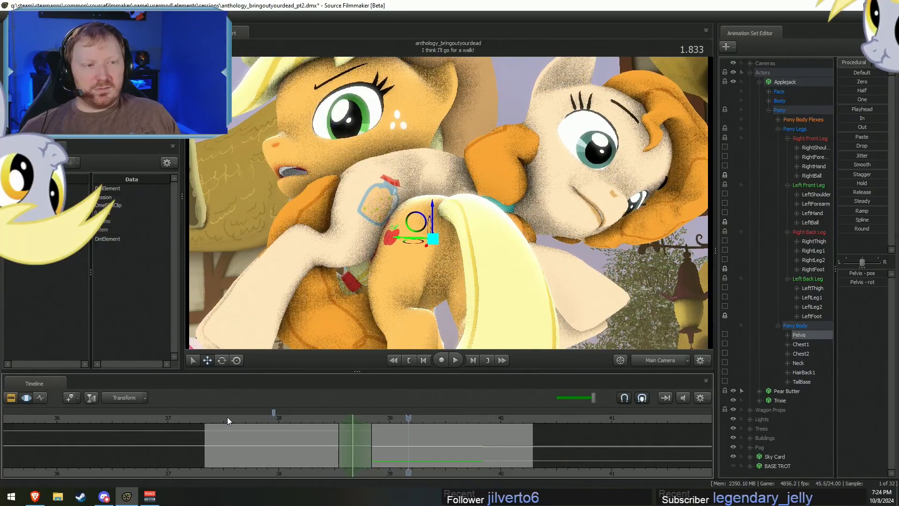
{"action": "key", "text": "space"}
{"action": "key", "text": "space"}
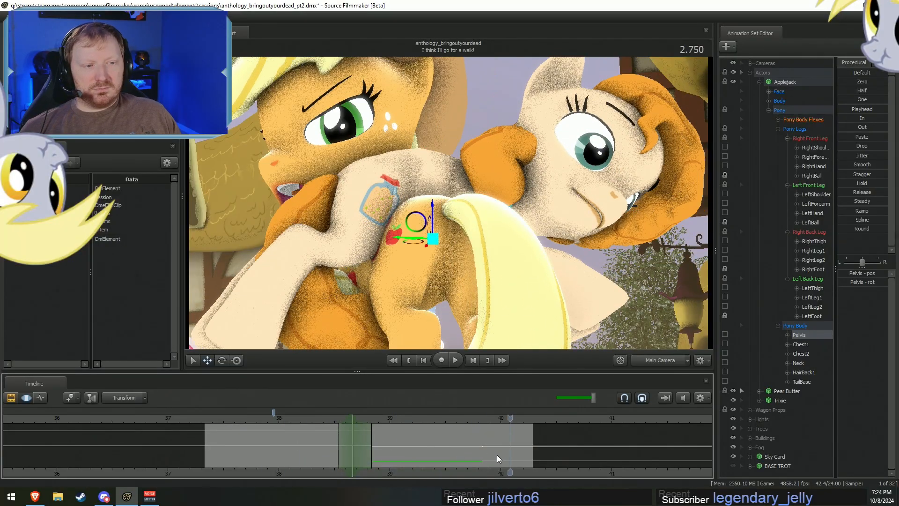
Replay the second half of the shot through to the next cut and reset the time selection to 2.375 s.
{"action": "left_click", "coordinate": [428, 417]}
{"action": "key", "text": "space"}
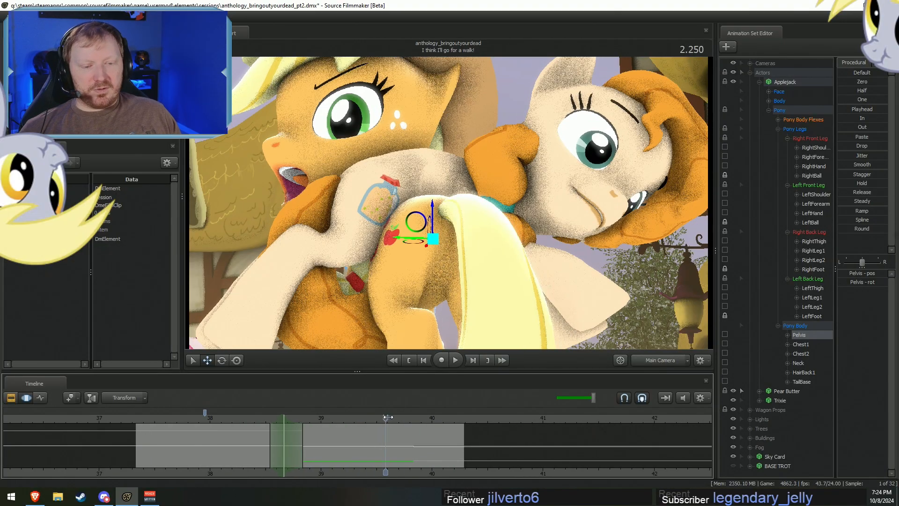
{"action": "left_click_drag", "start_coordinate": [393, 418], "coordinate": [333, 425]}
{"action": "key", "text": "space"}
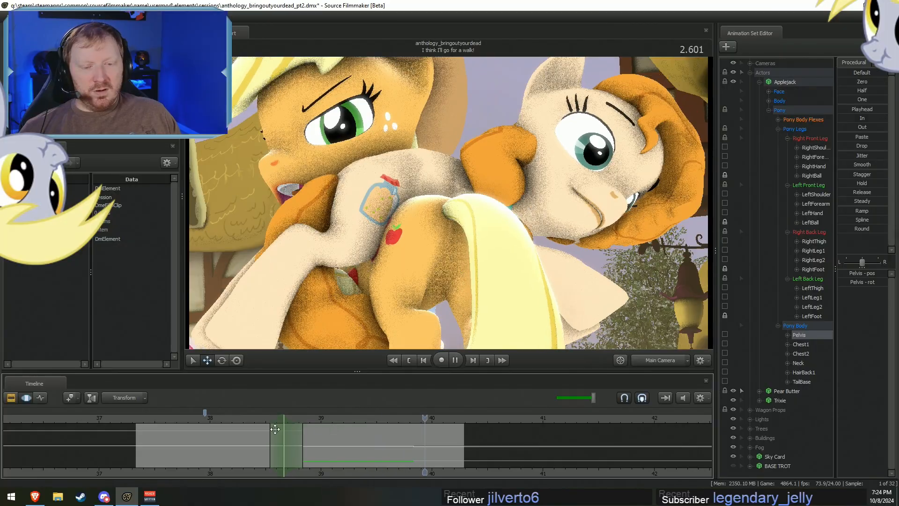
{"action": "key", "text": "space"}
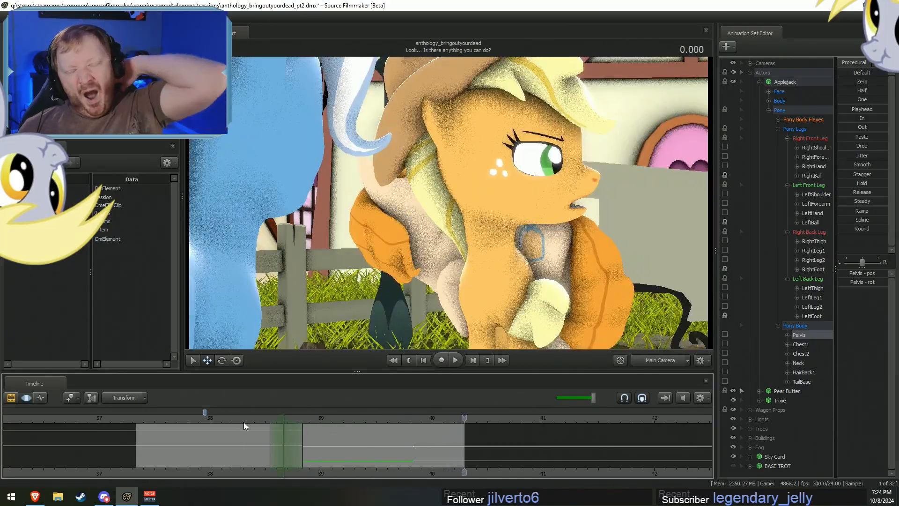
{"action": "key", "text": "space"}
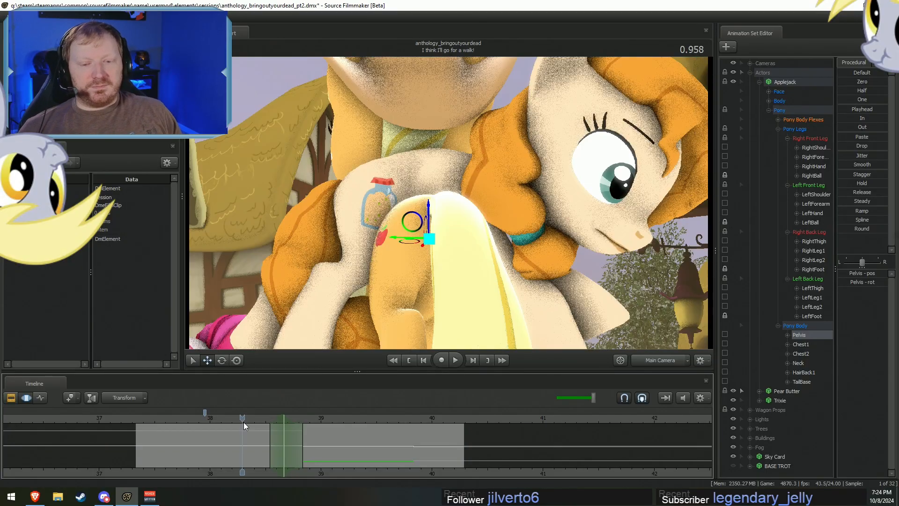
{"action": "key", "text": "space"}
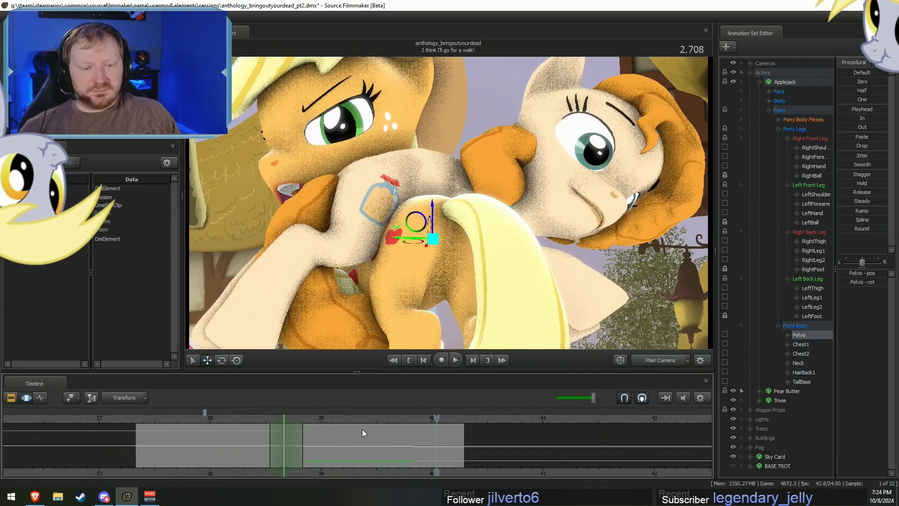
{"action": "left_click", "coordinate": [398, 447]}
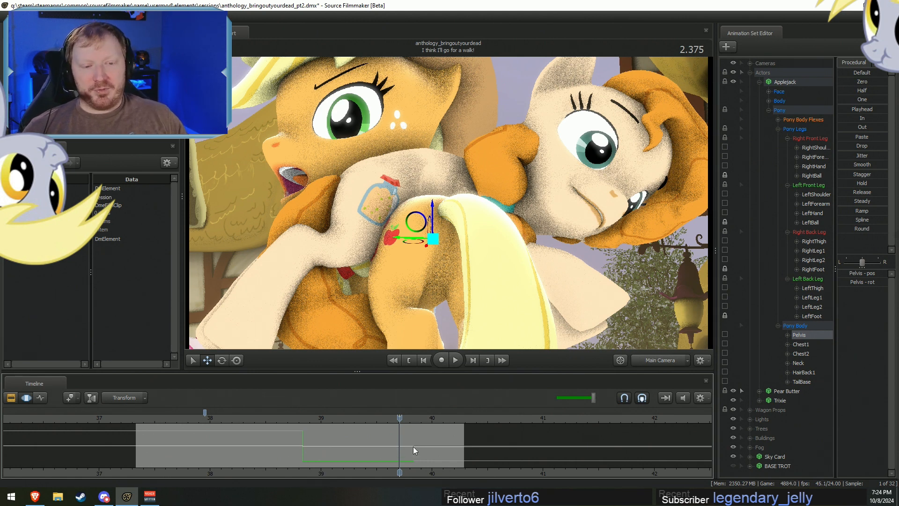
Switch to the Clip Editor and compare the "I'm Not Dead" shot with "I think I'll go for a walk!" at 1.583 s.
{"action": "scroll", "coordinate": [413, 448], "scroll_direction": "down", "scroll_amount": 8}
{"action": "key", "text": "F2"}
{"action": "scroll", "coordinate": [392, 440], "scroll_direction": "down", "scroll_amount": 7}
{"action": "left_click", "coordinate": [254, 418]}
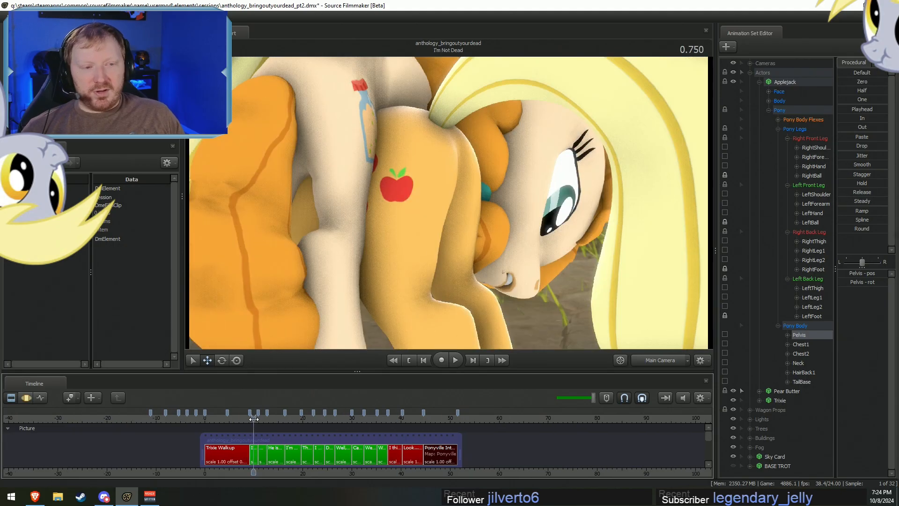
{"action": "left_click_drag", "start_coordinate": [254, 418], "coordinate": [257, 418]}
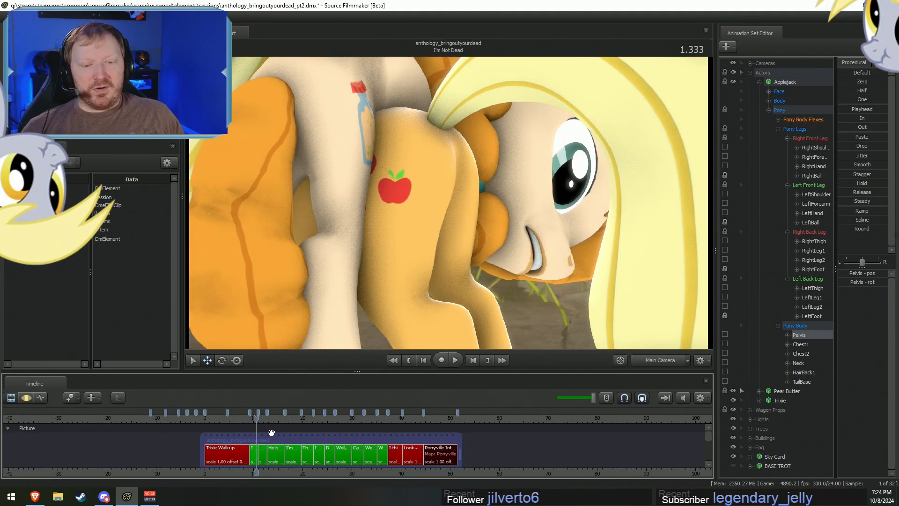
{"action": "left_click_drag", "start_coordinate": [269, 417], "coordinate": [396, 457]}
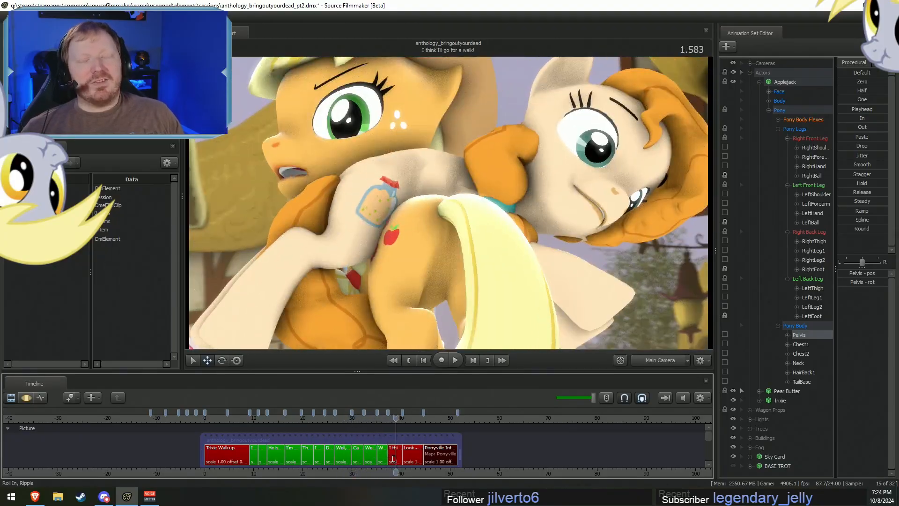
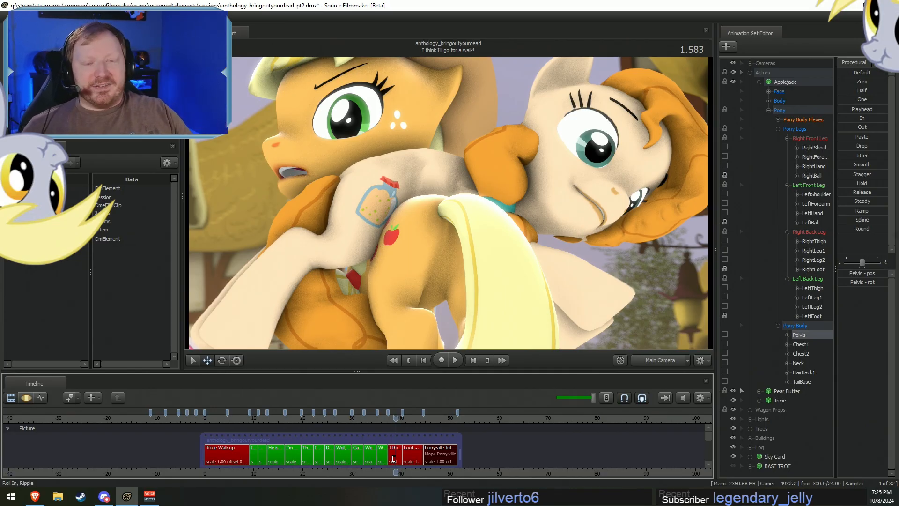
Play from the "Can you hang round a couple minutes?" shot through to "When is your next run? Tuesday.".
{"action": "scroll", "coordinate": [390, 415], "scroll_direction": "up", "scroll_amount": 4}
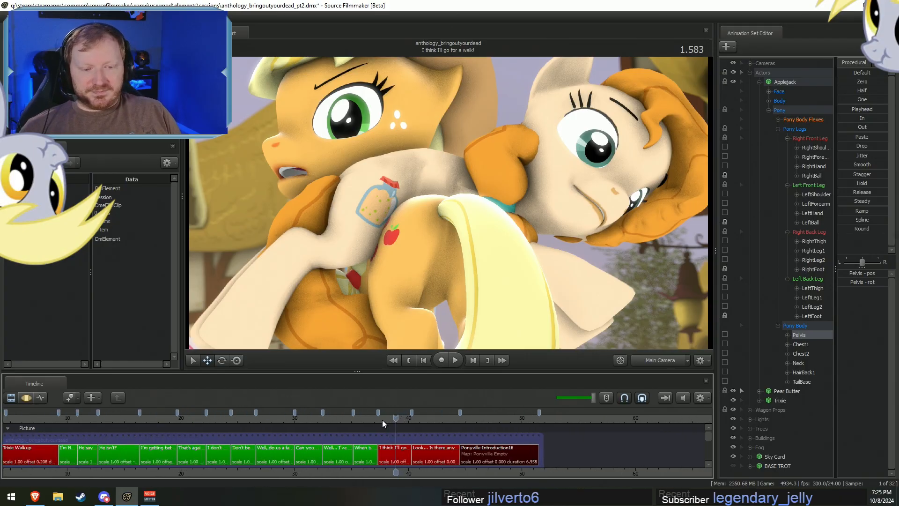
{"action": "key", "text": "space"}
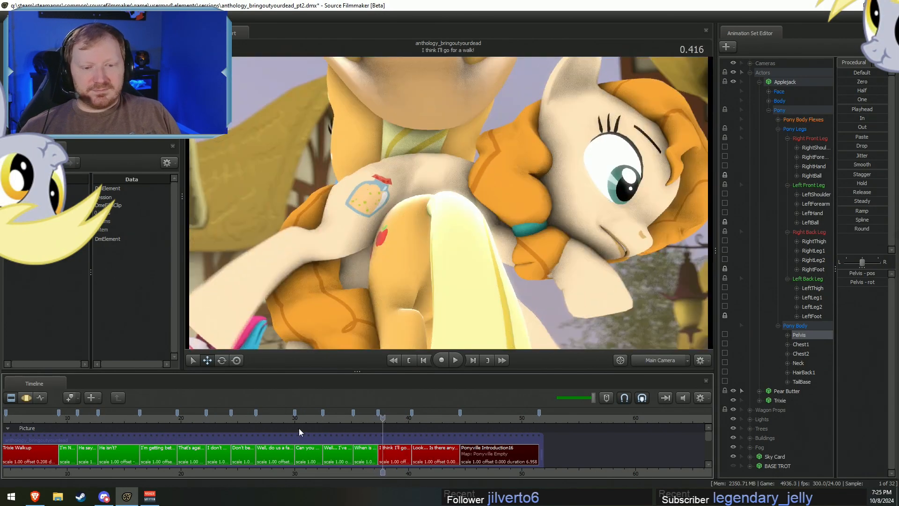
{"action": "left_click", "coordinate": [306, 417]}
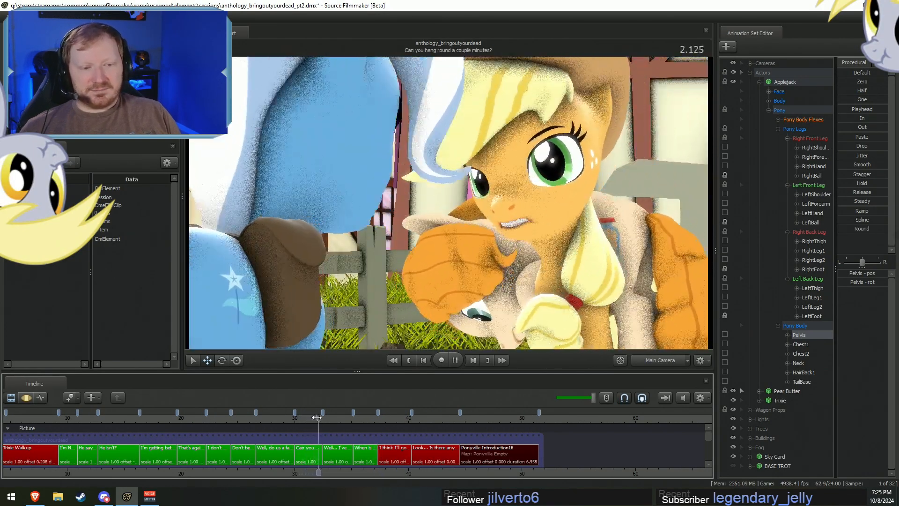
{"action": "key", "text": "space"}
{"action": "left_click", "coordinate": [301, 418]}
{"action": "key", "text": "space"}
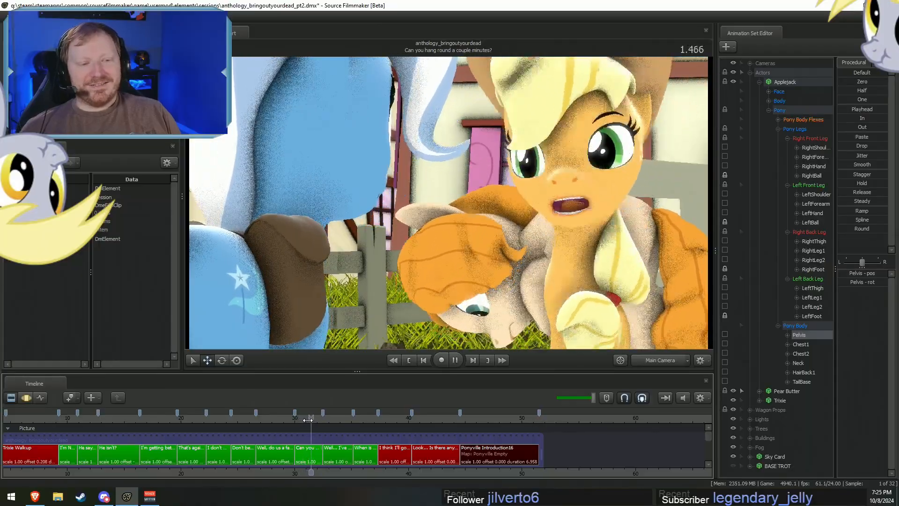
{"action": "key", "text": "space"}
{"action": "key", "text": "space"}
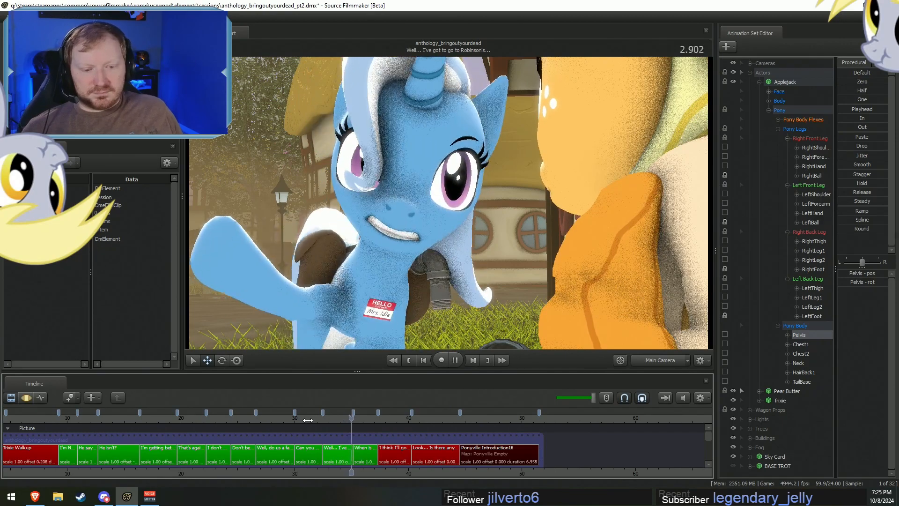
{"action": "key", "text": "space"}
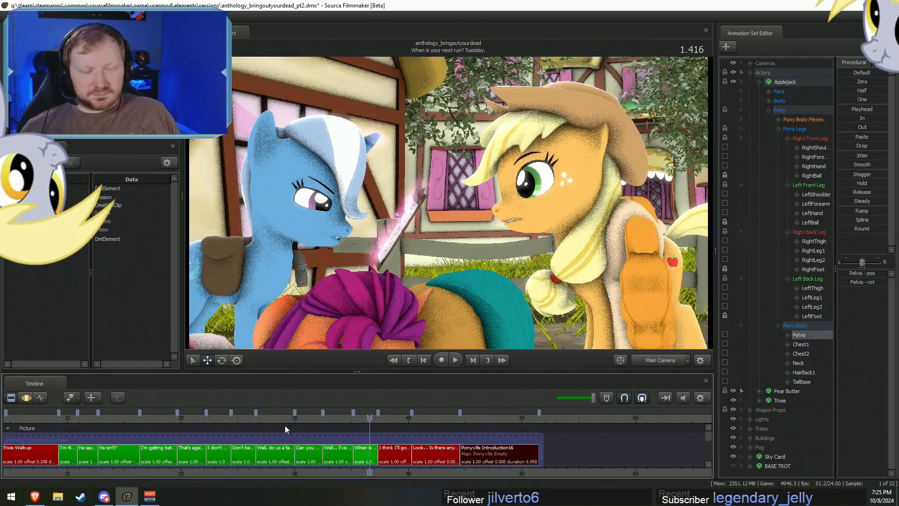
Replay the "I don't want to go on the cart!" shot through to the start of "Don't be such a baby.".
{"action": "left_click", "coordinate": [206, 417]}
{"action": "key", "text": "space"}
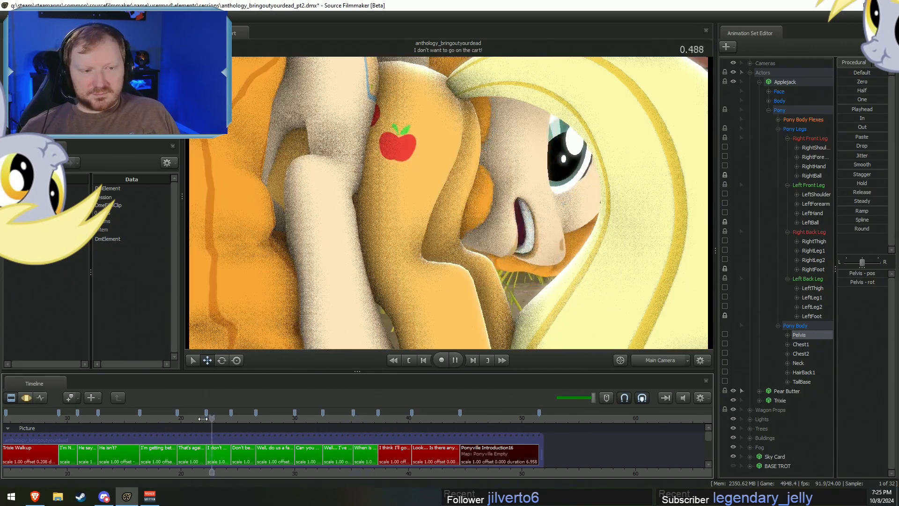
{"action": "key", "text": "space"}
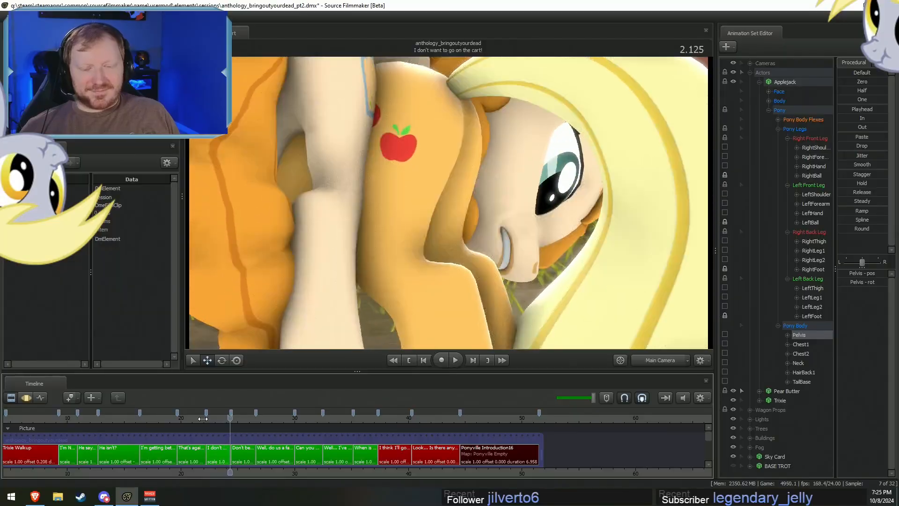
{"action": "left_click", "coordinate": [207, 417]}
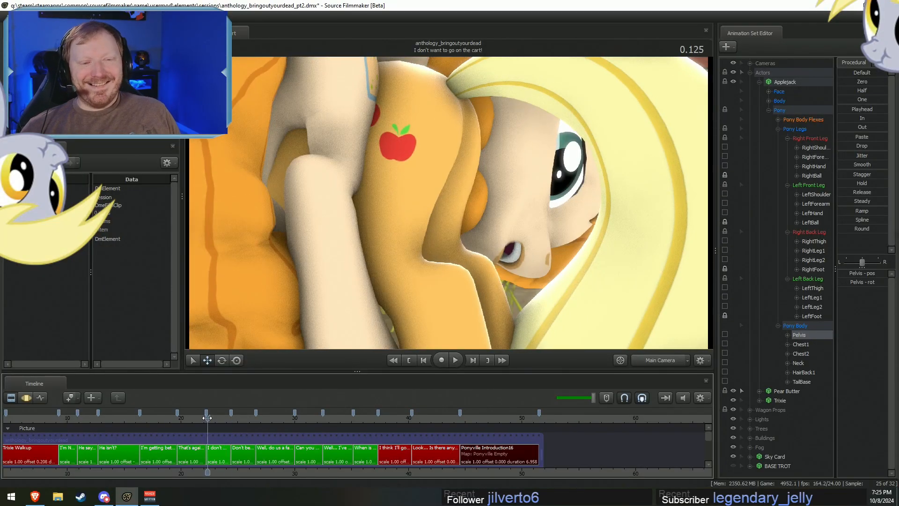
{"action": "key", "text": "space"}
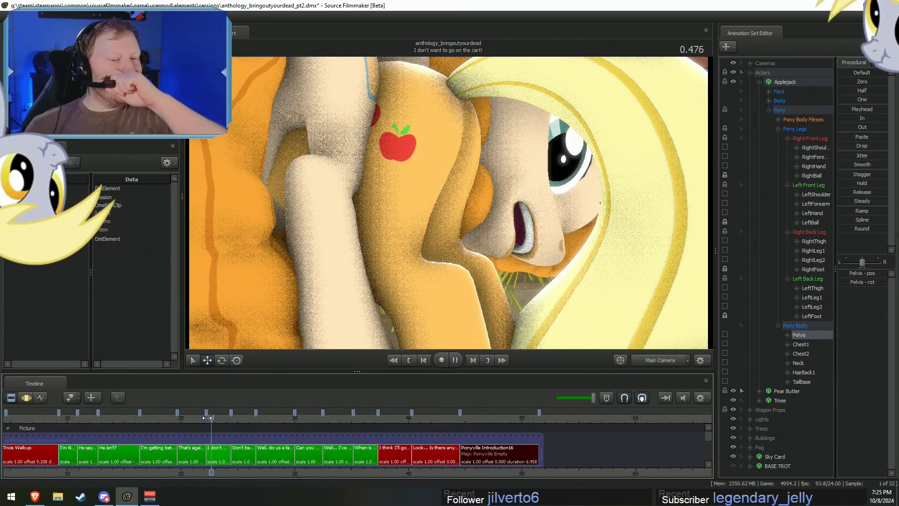
{"action": "key", "text": "space"}
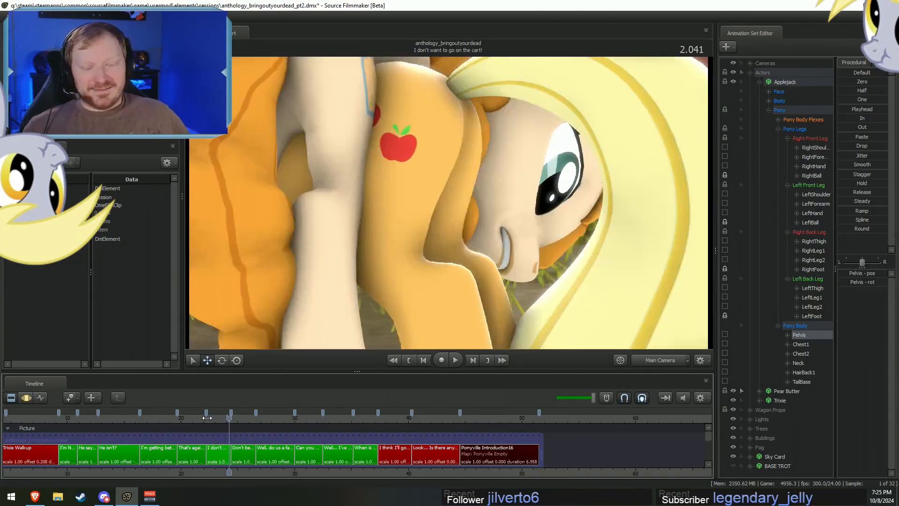
{"action": "left_click", "coordinate": [217, 417]}
{"action": "key", "text": "space"}
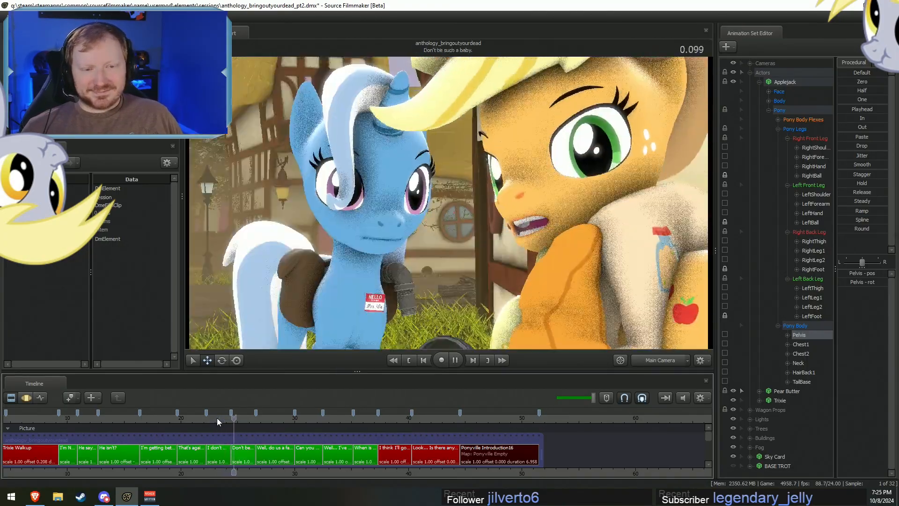
{"action": "left_click", "coordinate": [217, 417]}
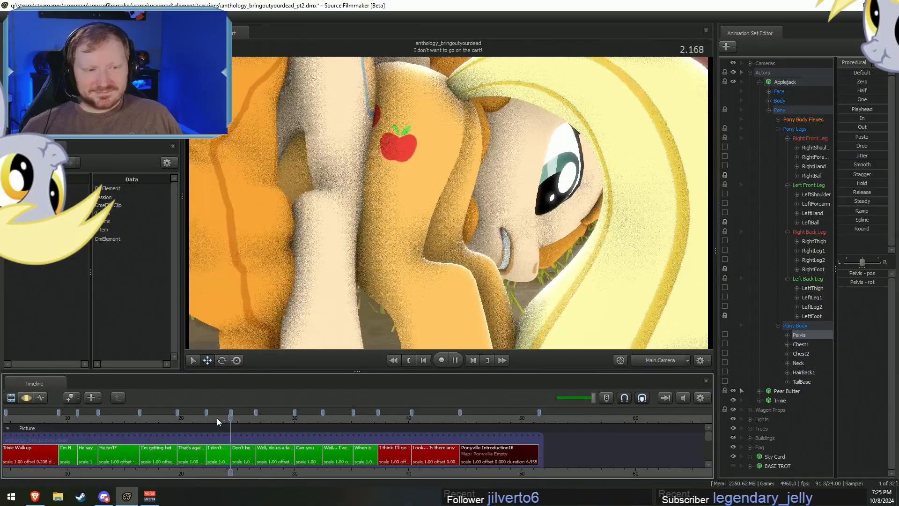
{"action": "key", "text": "space"}
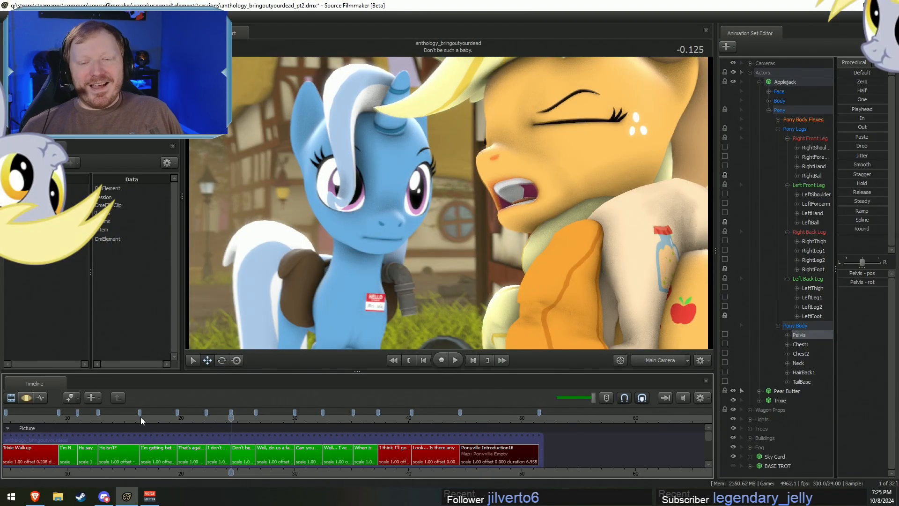
Play the "He isn't?" shot from its start into "I'm getting better!" to review Applejack and Pear Butter.
{"action": "left_click", "coordinate": [107, 418]}
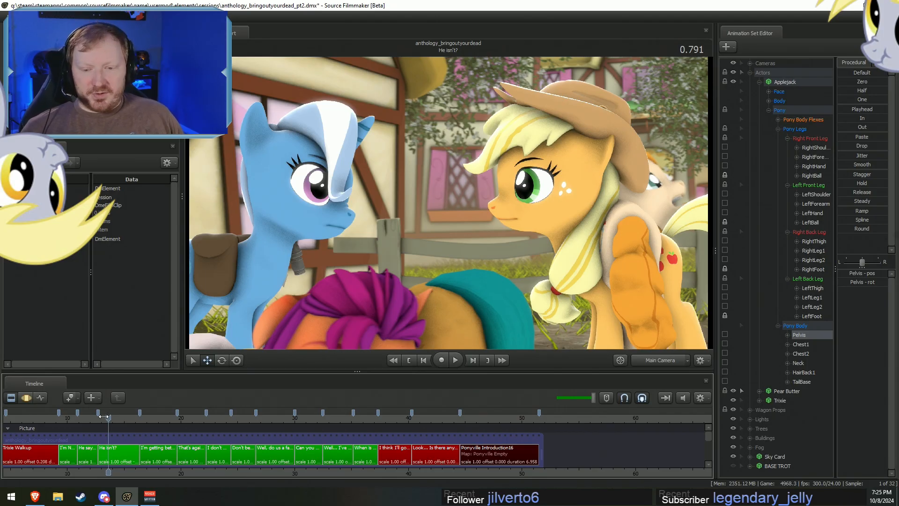
{"action": "left_click", "coordinate": [98, 417]}
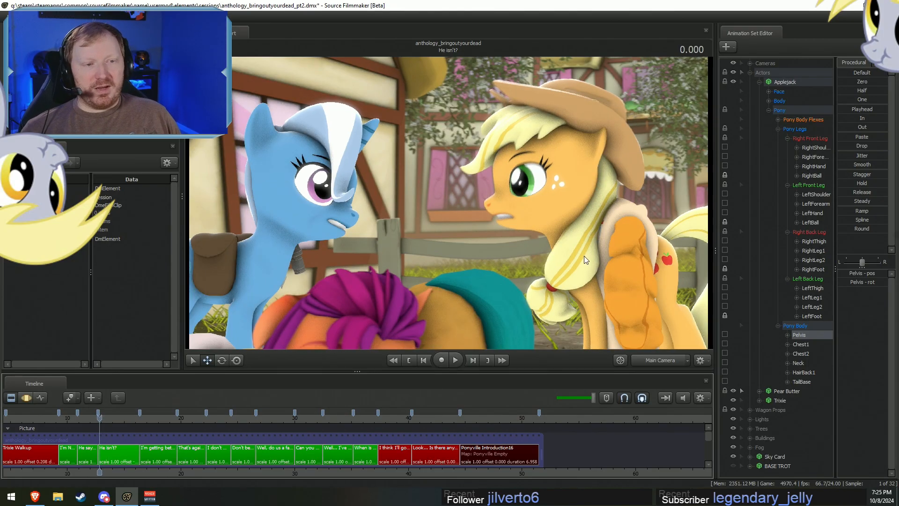
{"action": "key", "text": "space"}
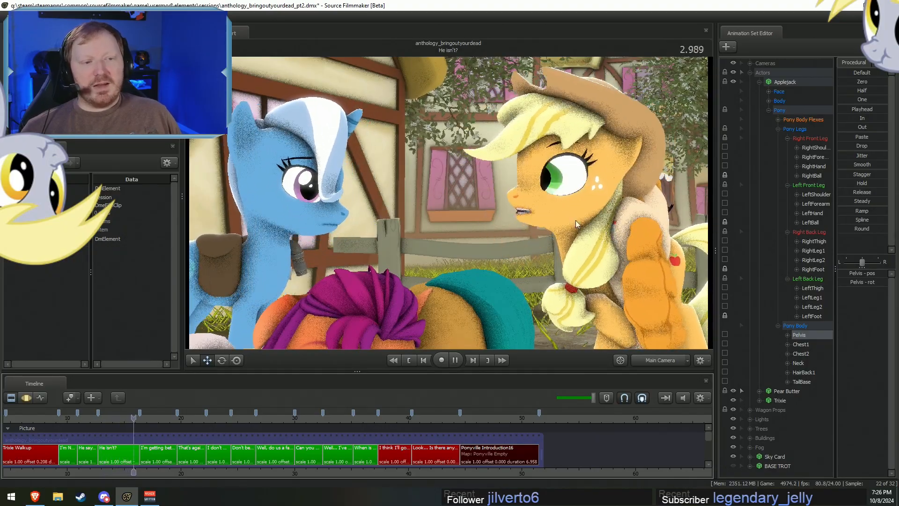
{"action": "key", "text": "space"}
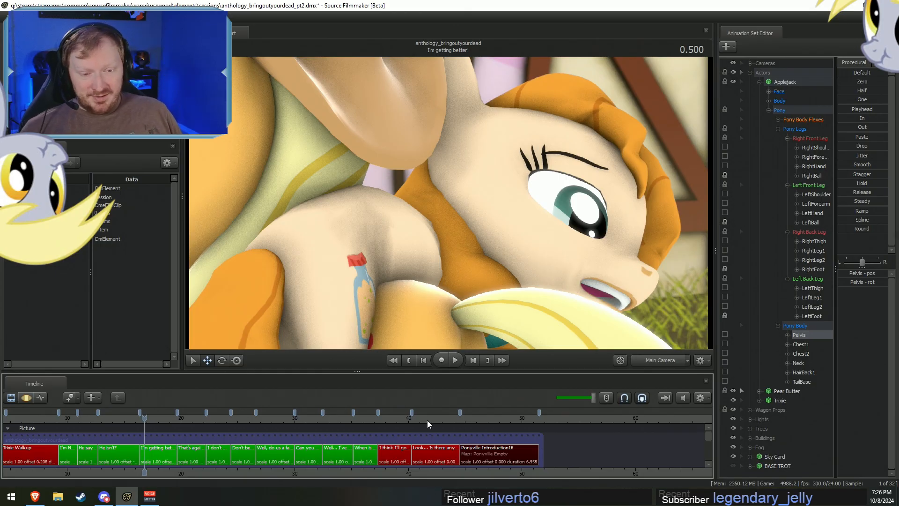
Replay different portions of the "I think I'll go for a walk!" shot and return to the cut at its start.
{"action": "left_click", "coordinate": [392, 420]}
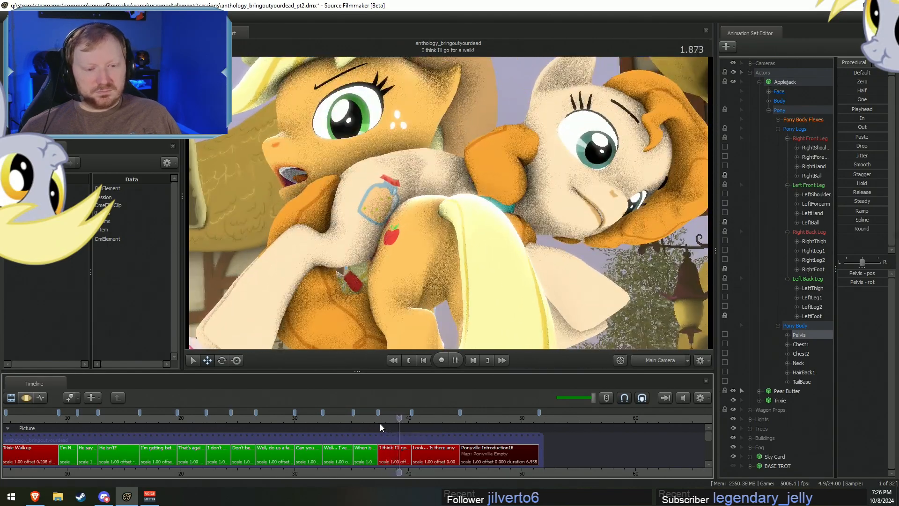
{"action": "left_click", "coordinate": [382, 417]}
{"action": "left_click", "coordinate": [384, 415]}
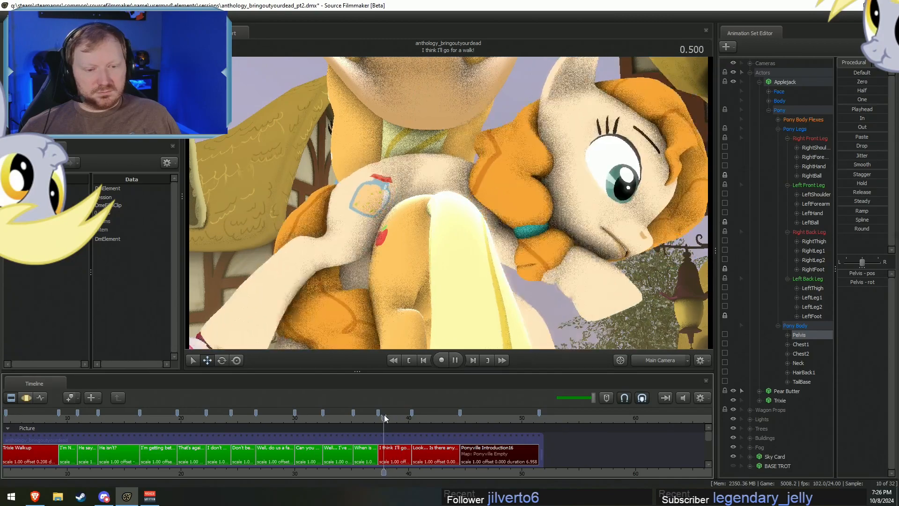
{"action": "left_click", "coordinate": [383, 418]}
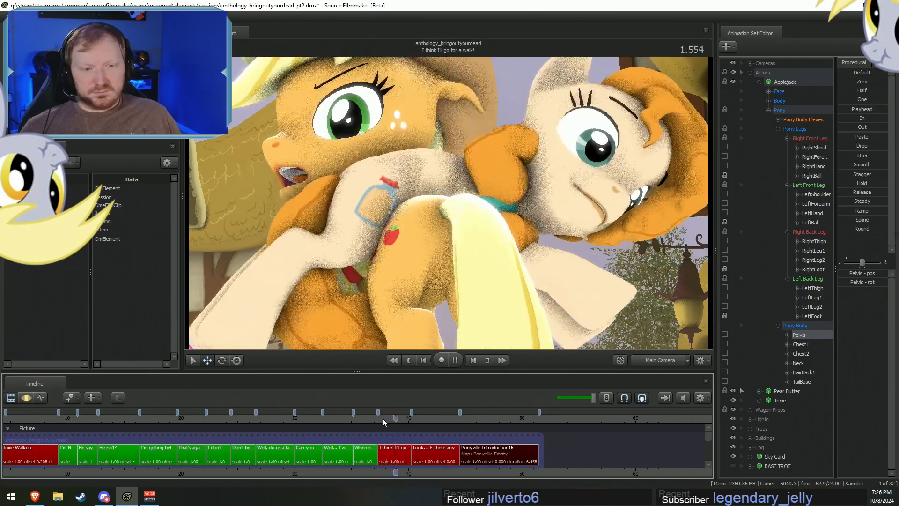
{"action": "left_click", "coordinate": [388, 417]}
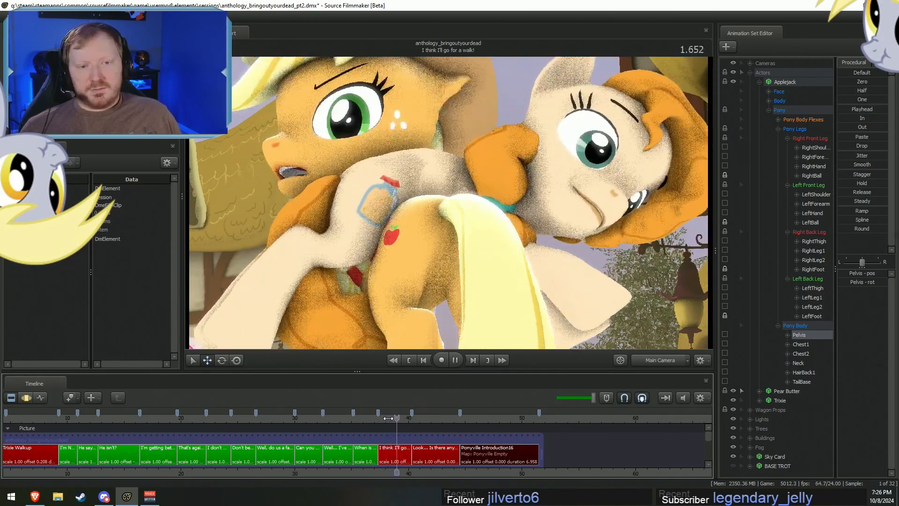
{"action": "left_click", "coordinate": [389, 417]}
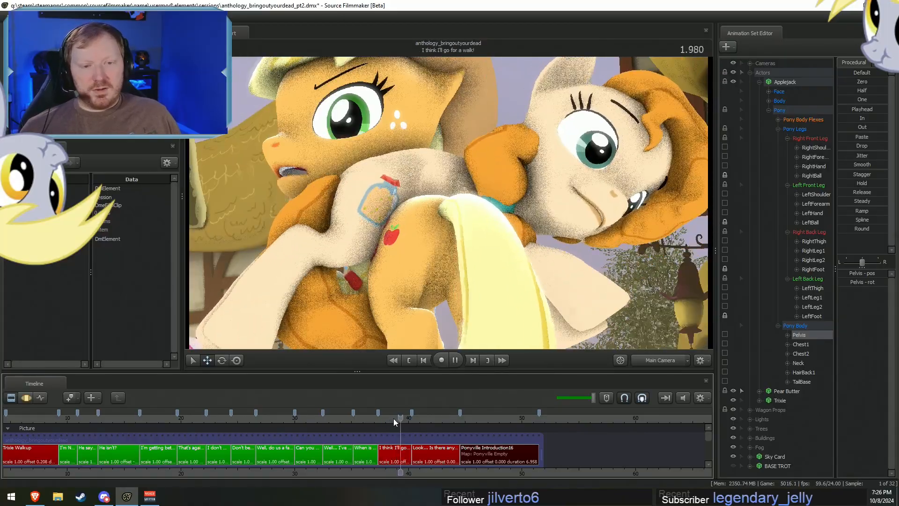
{"action": "left_click", "coordinate": [393, 418]}
{"action": "left_click_drag", "start_coordinate": [392, 417], "coordinate": [379, 418]}
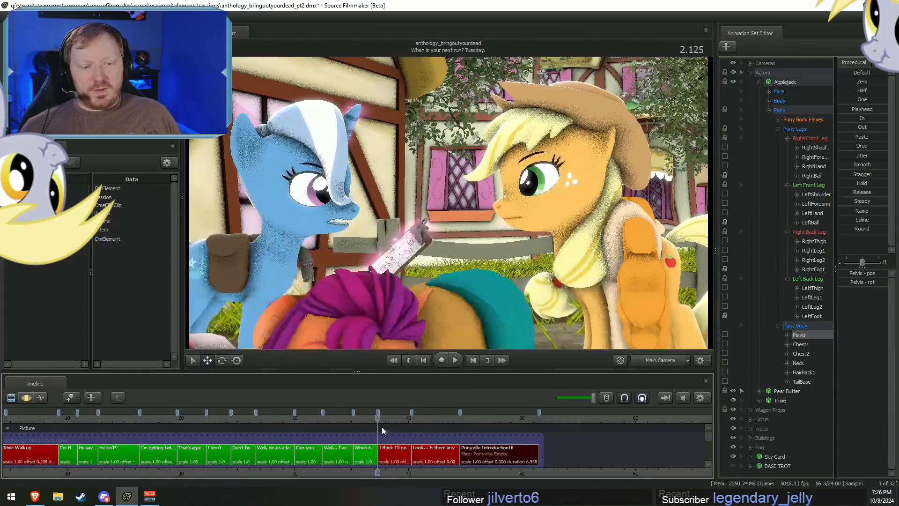
Open the "I think I'll go for a walk!" shot in the Motion Editor and replay it from its starting cut.
{"action": "scroll", "coordinate": [397, 449], "scroll_direction": "up", "scroll_amount": 4}
{"action": "left_click", "coordinate": [398, 449]}
{"action": "middle_click_drag", "start_coordinate": [412, 464], "coordinate": [343, 471]}
{"action": "key", "text": "F3"}
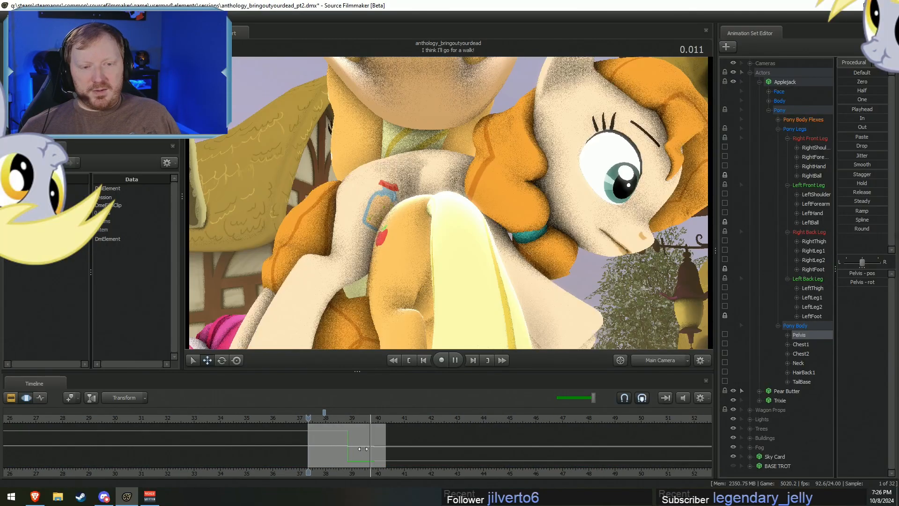
{"action": "mouse_move", "coordinate": [310, 438]}
{"action": "left_mouse_down"}
{"action": "mouse_move", "coordinate": [289, 427]}
{"action": "mouse_move", "coordinate": [306, 426]}
{"action": "mouse_move", "coordinate": [285, 431]}
{"action": "mouse_move", "coordinate": [311, 433]}
{"action": "mouse_move", "coordinate": [288, 436]}
{"action": "mouse_move", "coordinate": [302, 442]}
{"action": "left_mouse_up"}
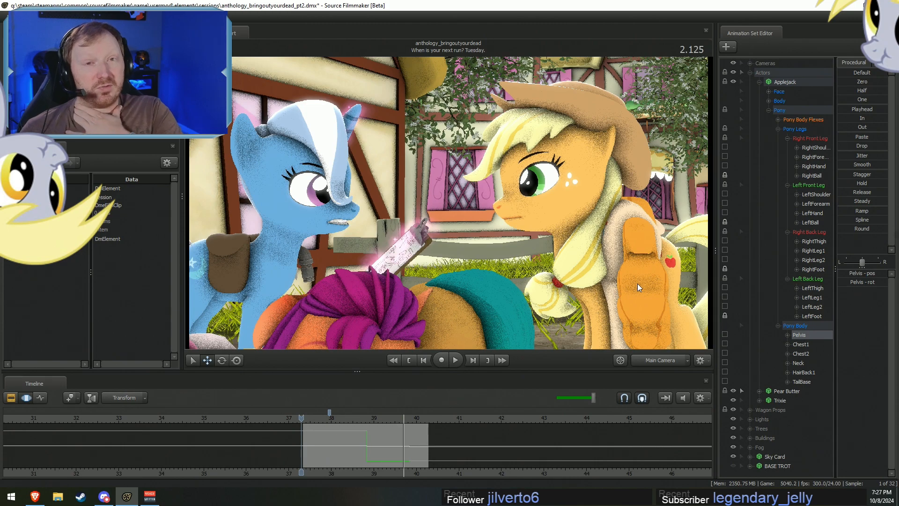
{"action": "key", "text": "space"}
{"action": "key", "text": "space"}
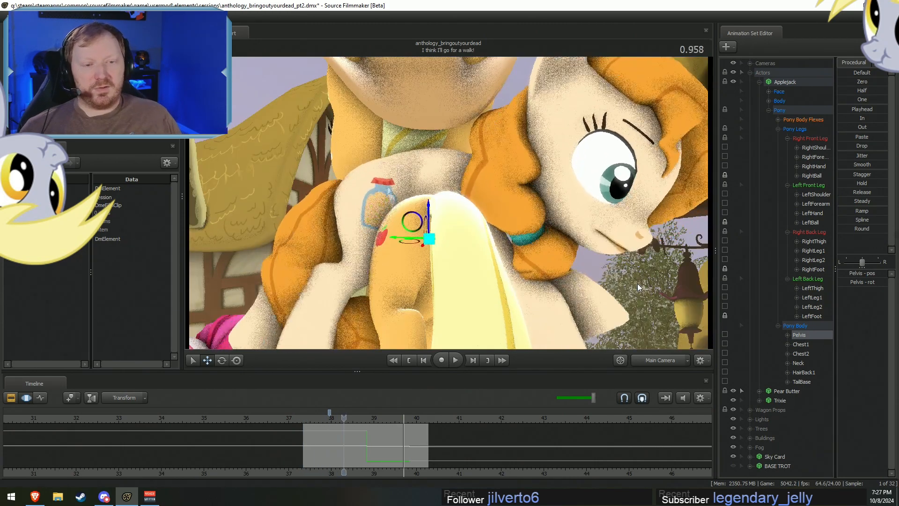
{"action": "key", "text": "space"}
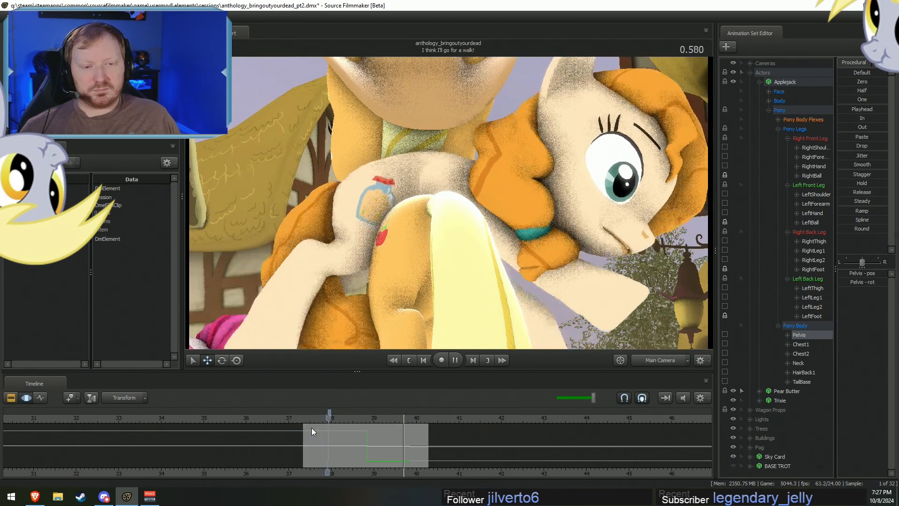
{"action": "key", "text": "space"}
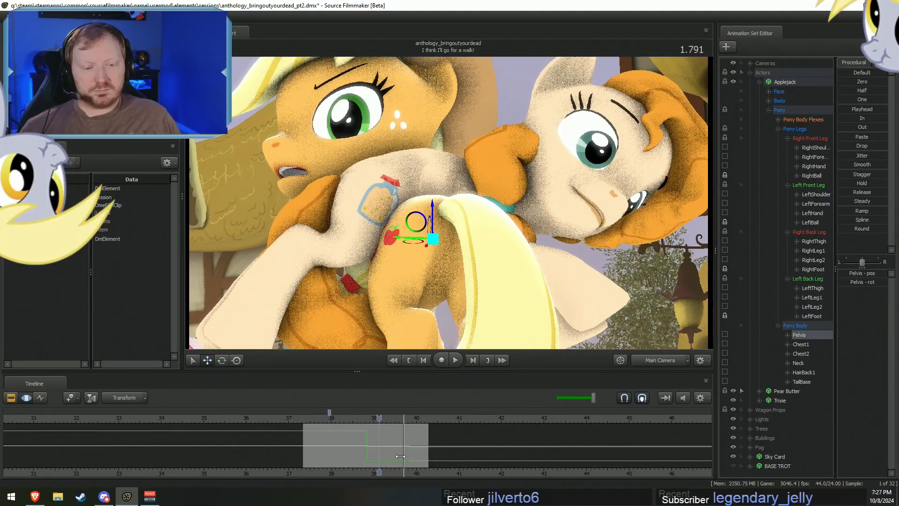
Extend the time selection from 2.541 s onward without an end limit.
{"action": "left_click_drag", "start_coordinate": [373, 453], "coordinate": [420, 454]}
{"action": "scroll", "coordinate": [392, 451], "scroll_direction": "up", "scroll_amount": 2}
{"action": "scroll", "coordinate": [394, 452], "scroll_direction": "up", "scroll_amount": 2}
{"action": "key", "text": "bracketright"}
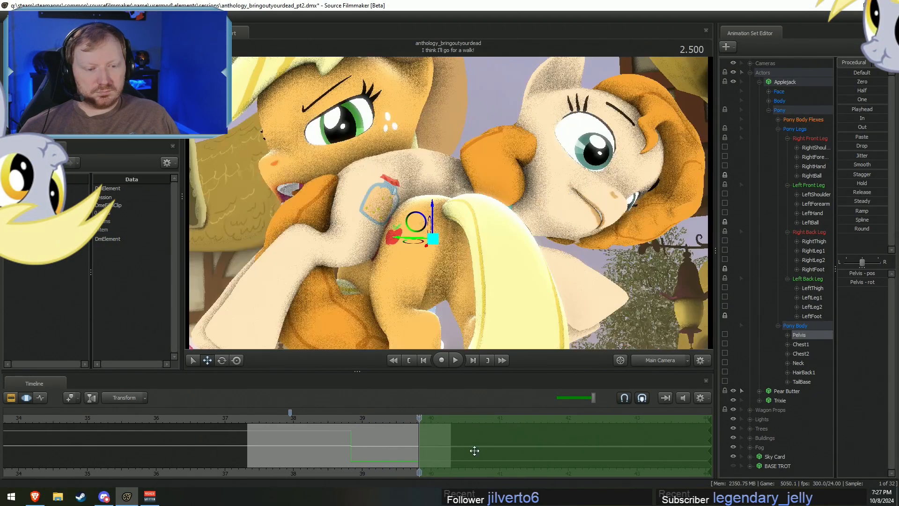
{"action": "left_click_drag", "start_coordinate": [384, 420], "coordinate": [422, 431]}
{"action": "key", "text": "bracketright"}
{"action": "scroll", "coordinate": [422, 431], "scroll_direction": "up", "scroll_amount": 2}
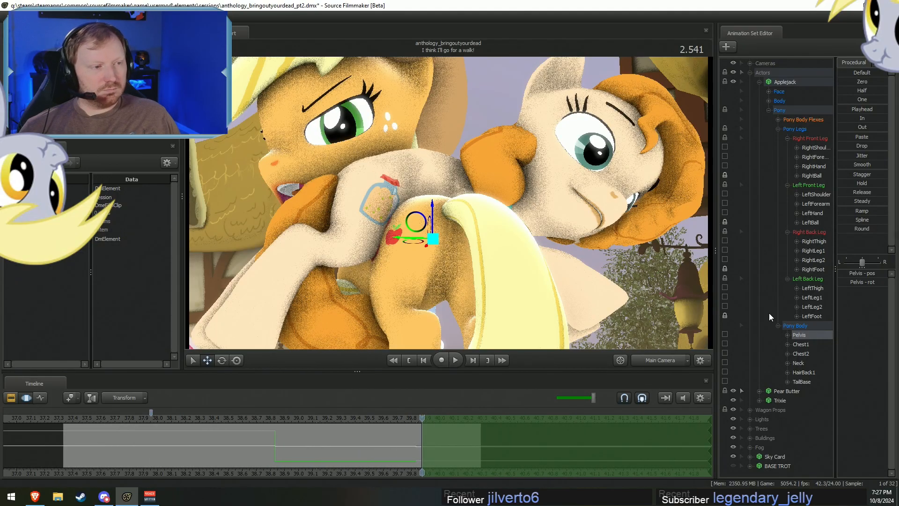
Restart the open-ended time selection at about 2.375 s and undo the last two changes.
{"action": "scroll", "coordinate": [511, 465], "scroll_direction": "up", "scroll_amount": 1}
{"action": "mouse_move", "coordinate": [414, 455]}
{"action": "left_mouse_down", "text": "shift"}
{"action": "mouse_move", "coordinate": [479, 454]}
{"action": "mouse_move", "coordinate": [415, 452]}
{"action": "mouse_move", "coordinate": [562, 432]}
{"action": "mouse_move", "coordinate": [892, 338]}
{"action": "left_mouse_up", "text": "shift"}
{"action": "key", "text": "ctrl+z"}
{"action": "key", "text": "ctrl+z"}
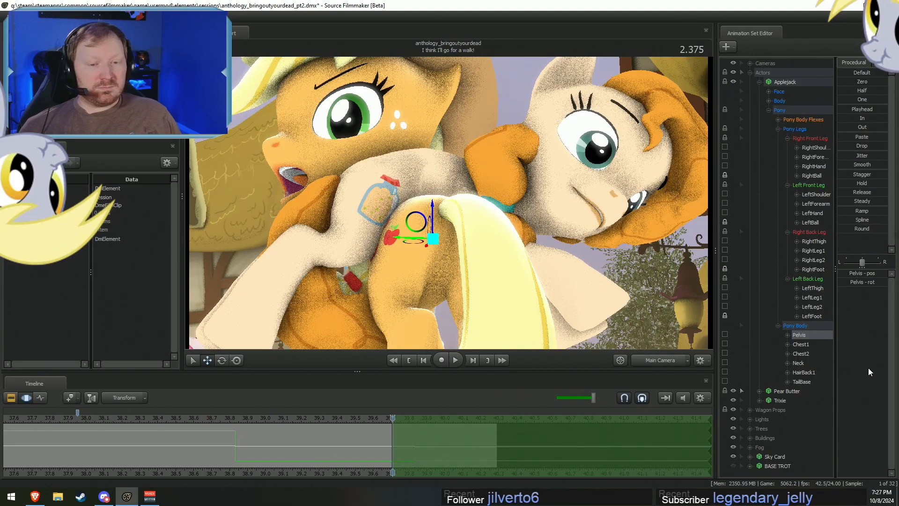
Return to the Clip Editor and move to 2.250 s in the "Well, do us a favor..." shot.
{"action": "scroll", "coordinate": [290, 445], "scroll_direction": "down", "scroll_amount": 4}
{"action": "left_click_drag", "start_coordinate": [279, 419], "coordinate": [222, 422]}
{"action": "scroll", "coordinate": [231, 439], "scroll_direction": "down", "scroll_amount": 4}
{"action": "key", "text": "F2"}
{"action": "left_click", "coordinate": [234, 450]}
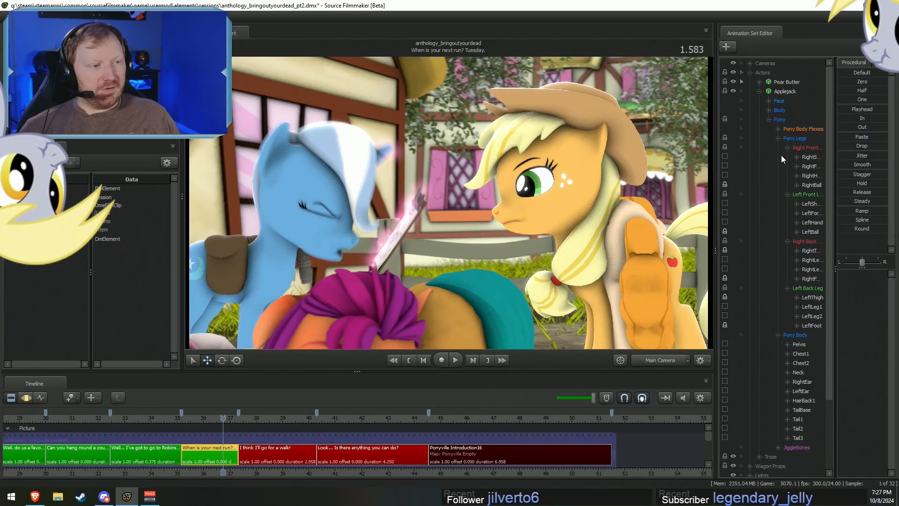
{"action": "scroll", "coordinate": [220, 432], "scroll_direction": "down", "scroll_amount": 4}
{"action": "left_click_drag", "start_coordinate": [172, 423], "coordinate": [122, 438]}
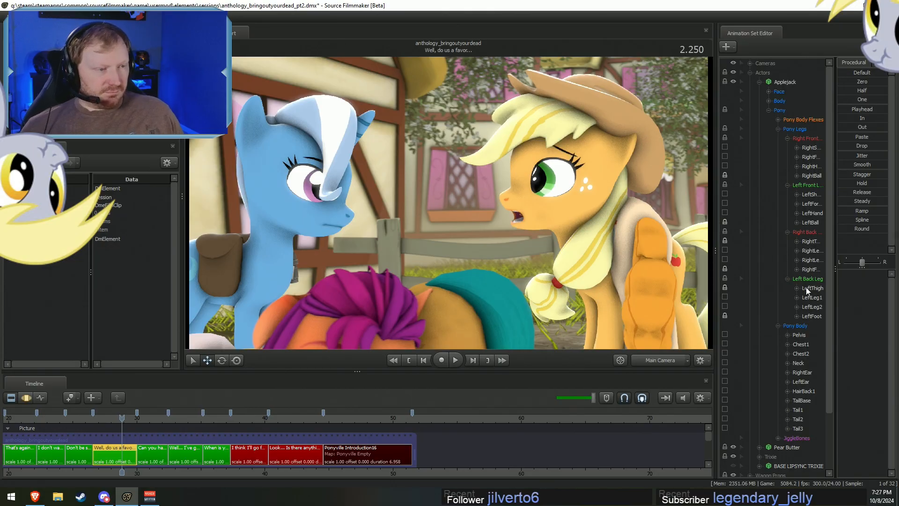
Select all of Pear Butter's controls in the "Well, do us a favor..." shot and copy them in the Motion Editor.
{"action": "left_click", "coordinate": [758, 81]}
{"action": "left_click", "coordinate": [759, 91]}
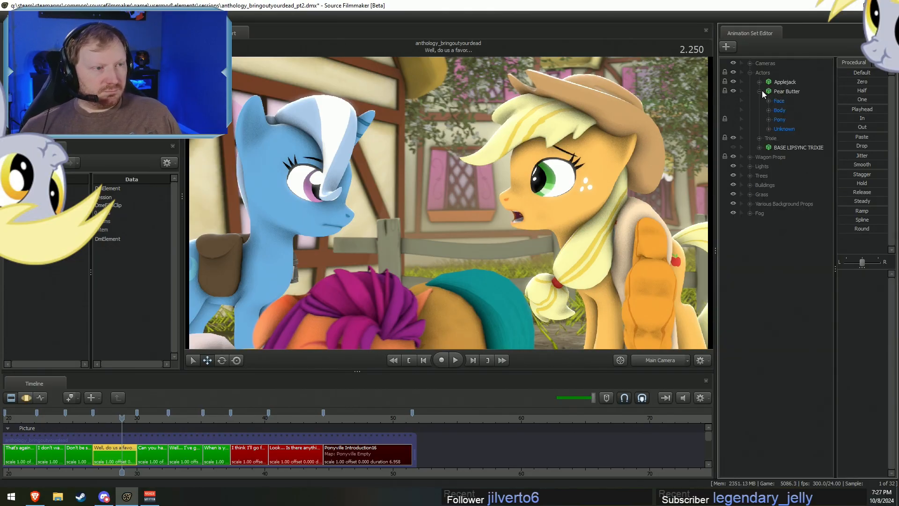
{"action": "left_click", "coordinate": [781, 92]}
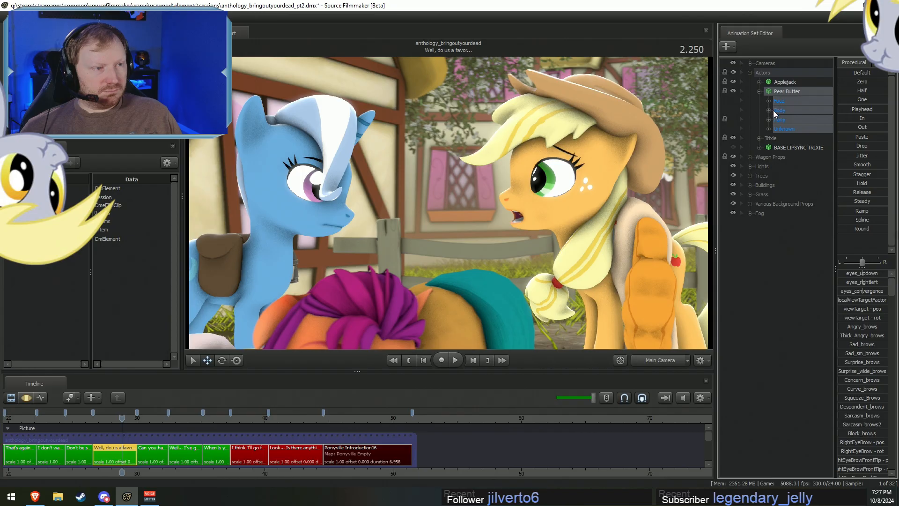
{"action": "left_click", "coordinate": [770, 128]}
{"action": "right_click", "coordinate": [794, 147]}
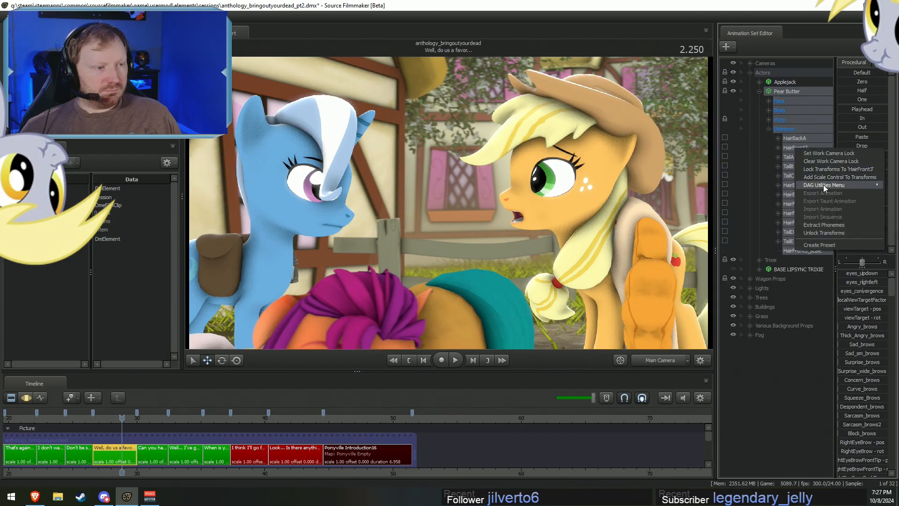
{"action": "left_click", "coordinate": [796, 129]}
{"action": "key", "text": "F3"}
{"action": "key", "text": "ctrl+c"}
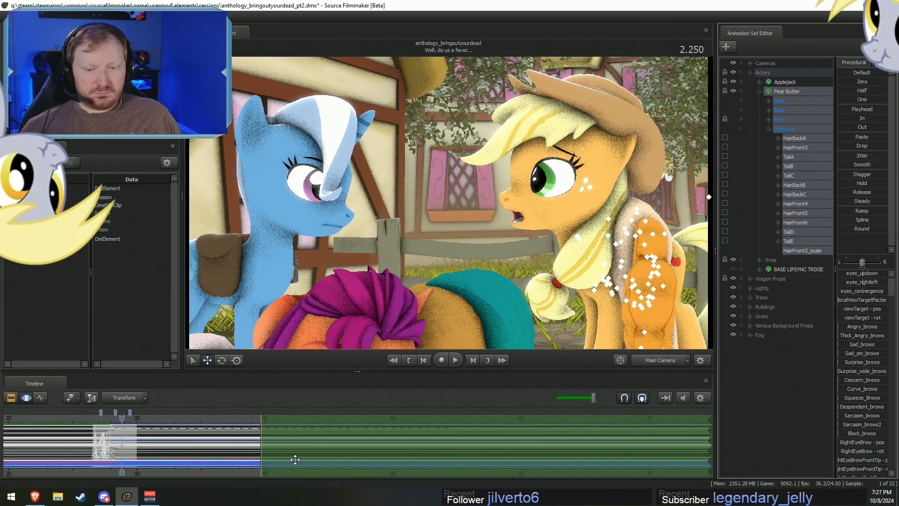
Limit the Motion Editor's time selection to about 29.1–32.9 s, around the "Can you hang round a couple minutes?" shot.
{"action": "key", "text": "F2"}
{"action": "key", "text": "F3"}
{"action": "scroll", "coordinate": [165, 453], "scroll_direction": "up", "scroll_amount": 6}
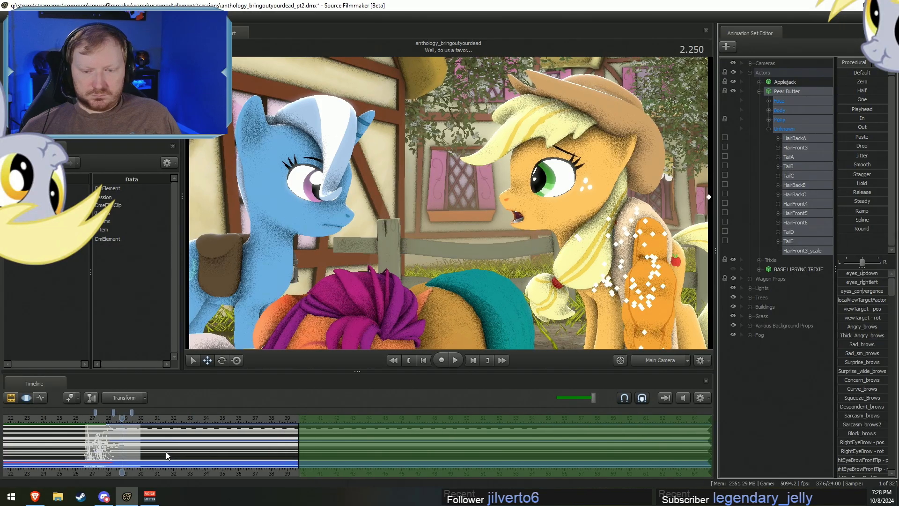
{"action": "key", "text": "shift"}
{"action": "left_click_drag", "start_coordinate": [135, 446], "coordinate": [274, 443], "text": "shift"}
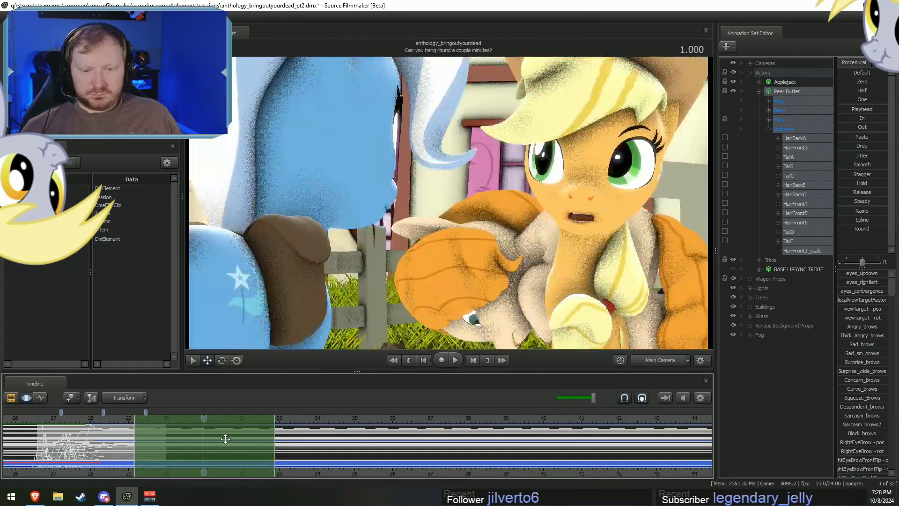
Select Pear Butter in the "I think I'll go for a walk!" shot, excluding the Face and Body groups from the selected controls.
{"action": "key", "text": "F2"}
{"action": "scroll", "coordinate": [380, 416], "scroll_direction": "down", "scroll_amount": 3}
{"action": "left_click", "coordinate": [349, 416]}
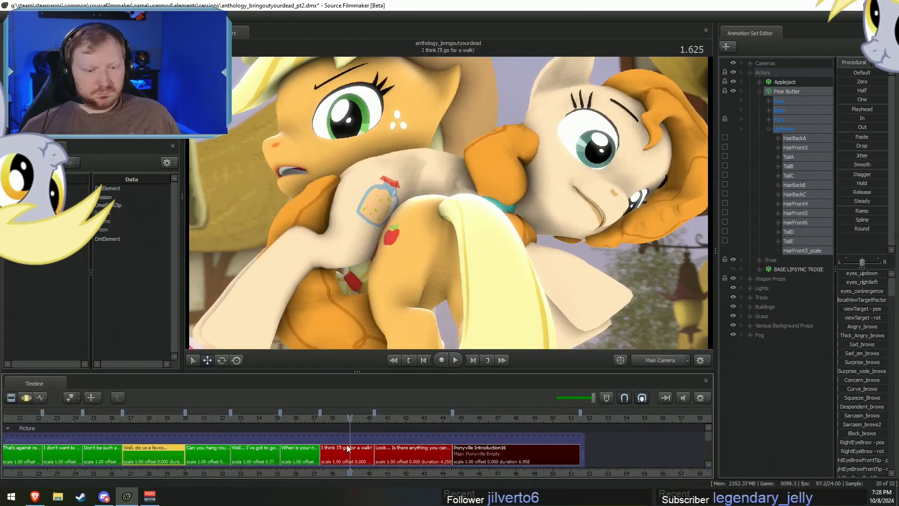
{"action": "left_click", "coordinate": [330, 456]}
{"action": "left_click", "coordinate": [798, 94]}
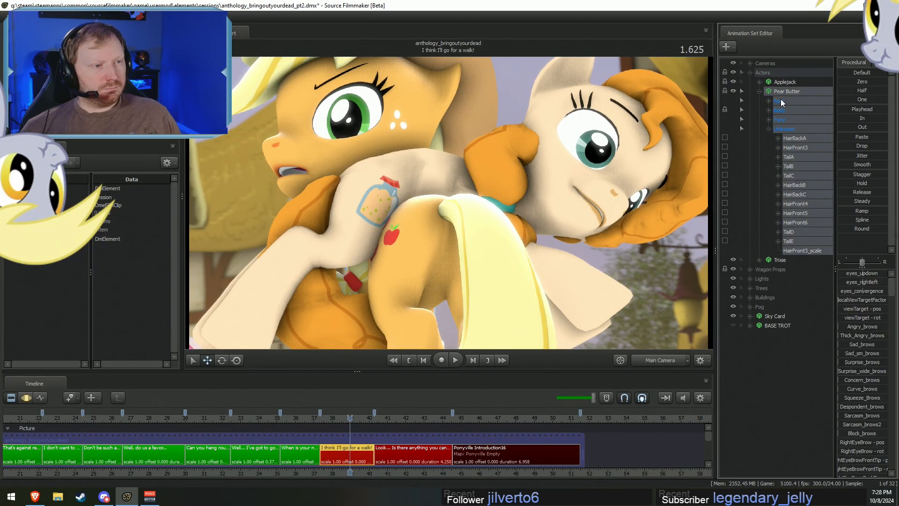
{"action": "left_click", "coordinate": [781, 100], "text": "ctrl"}
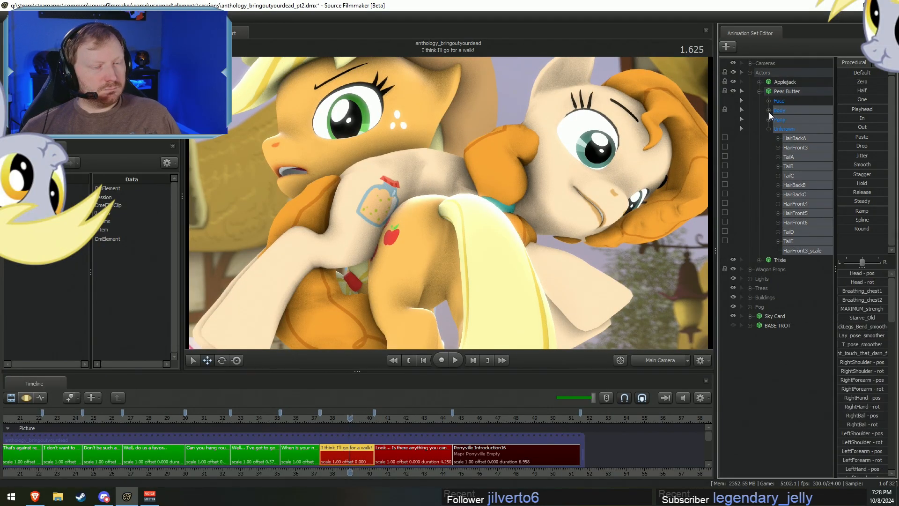
{"action": "left_click", "coordinate": [769, 112]}
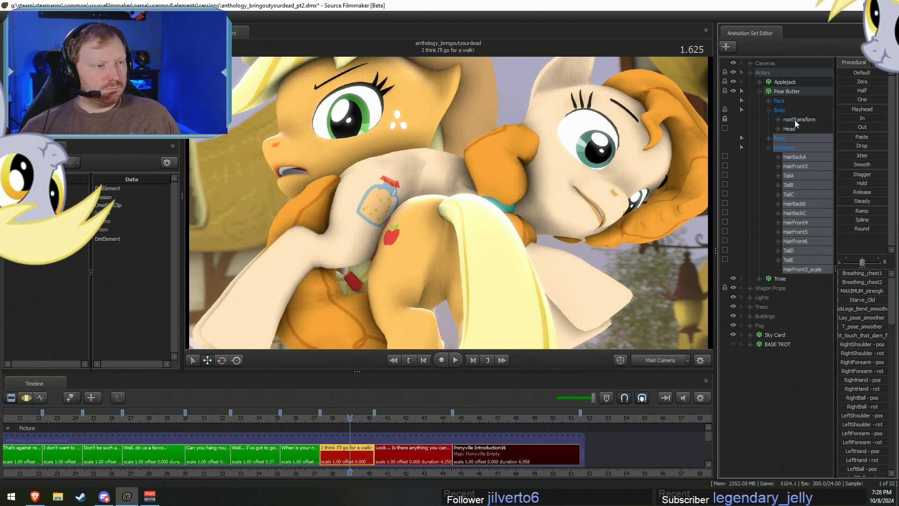
{"action": "left_click", "coordinate": [768, 138]}
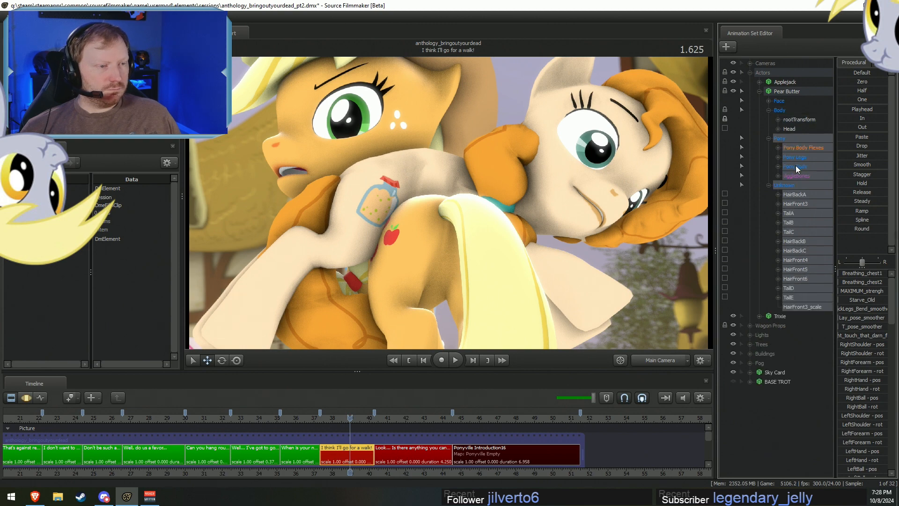
{"action": "left_click", "coordinate": [778, 167]}
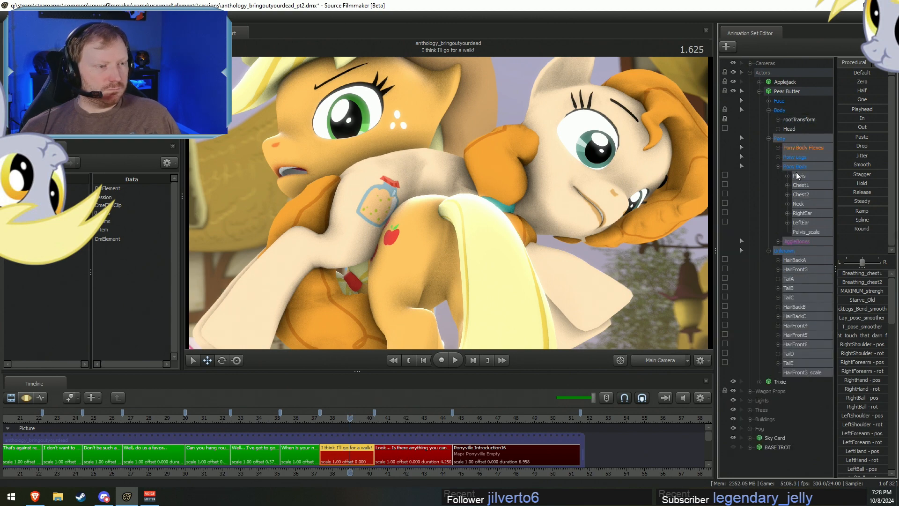
Open the shot in the Motion Editor and select the time from 2.333 s onward without an end limit.
{"action": "key", "text": "F3"}
{"action": "left_click", "coordinate": [338, 458]}
{"action": "scroll", "coordinate": [362, 453], "scroll_direction": "up", "scroll_amount": 3}
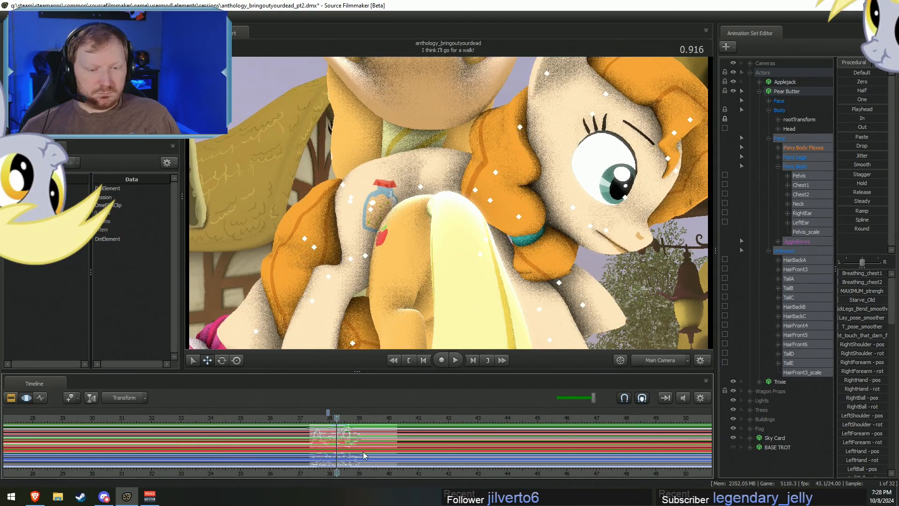
{"action": "left_click_drag", "start_coordinate": [390, 453], "coordinate": [883, 446], "text": "shift"}
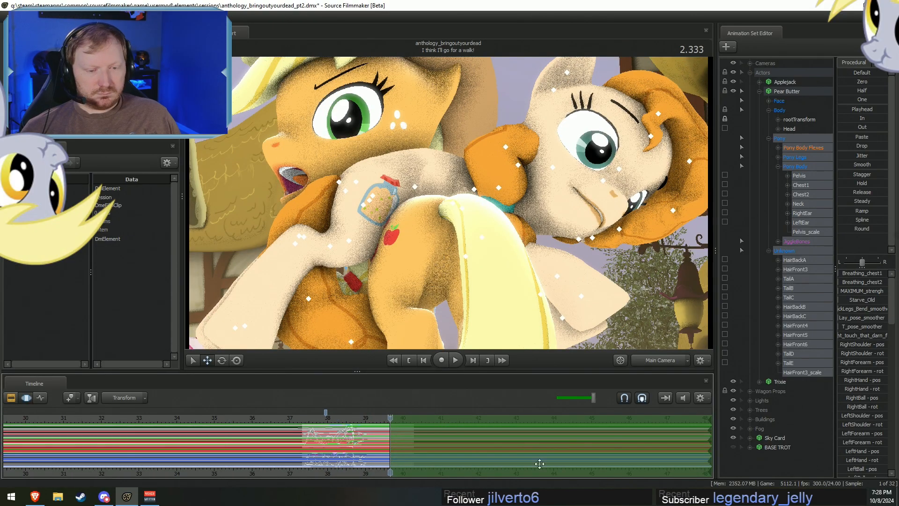
Try pasting the copied pose onto Pear Butter, including a version with rootTransform selected, while checking through the Work Camera, and undo it.
{"action": "key", "text": "ctrl+v"}
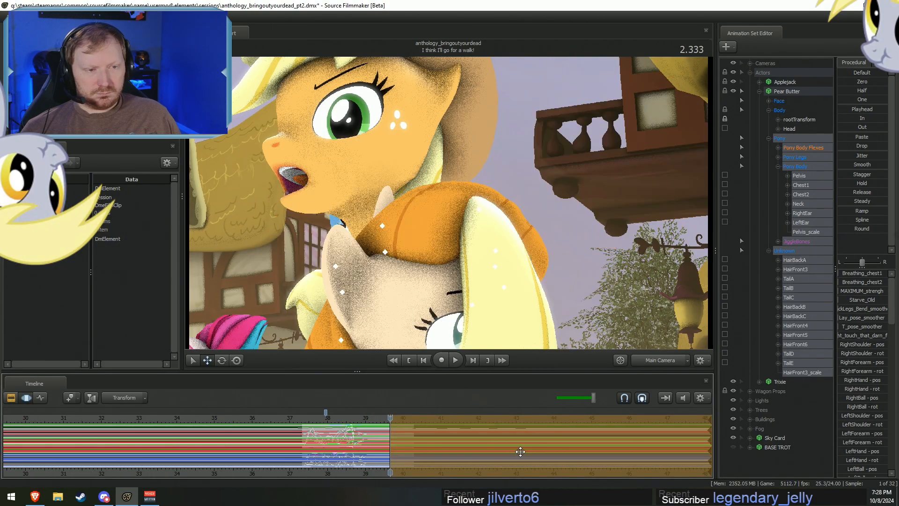
{"action": "left_click", "coordinate": [654, 358]}
{"action": "left_click_drag", "start_coordinate": [448, 203], "coordinate": [646, 248]}
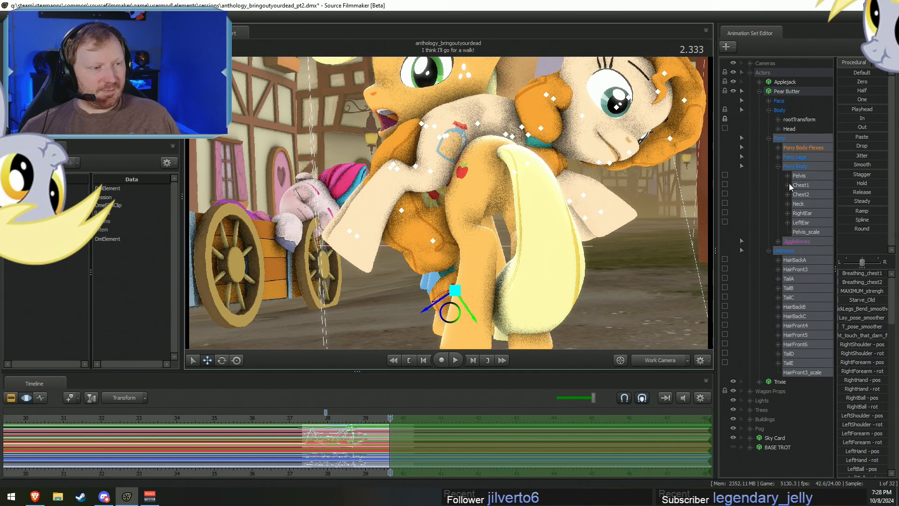
{"action": "left_click", "coordinate": [792, 123]}
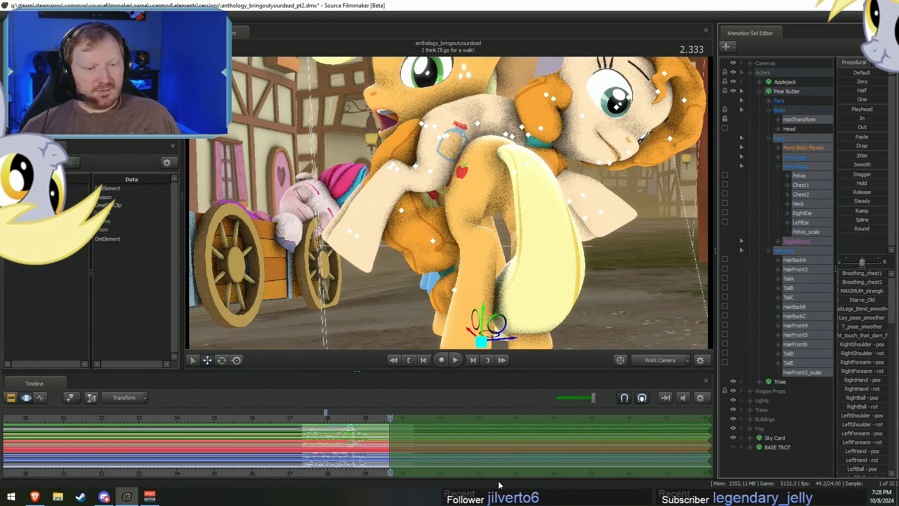
{"action": "left_click", "coordinate": [487, 452]}
{"action": "key", "text": "ctrl+v"}
{"action": "key", "text": "ctrl+z"}
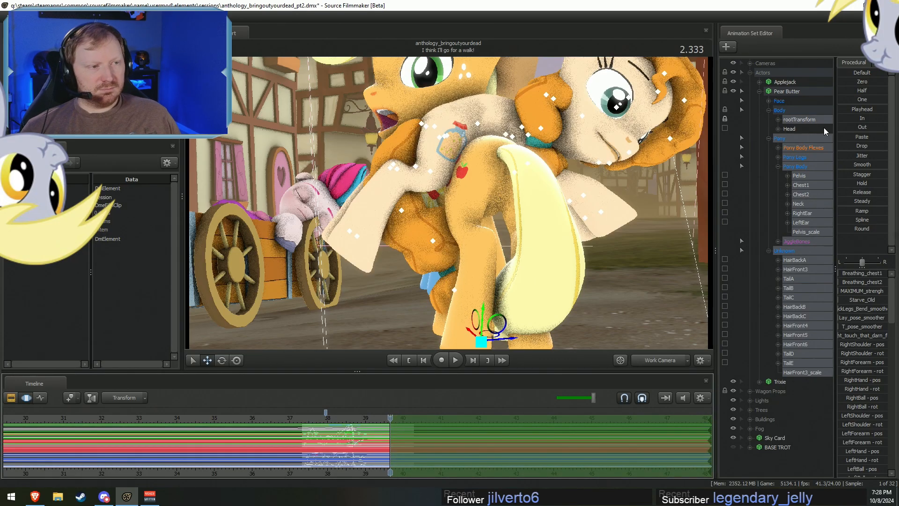
Paste the copied pose onto Pear Butter without rootTransform, Pelvis and Pelvis_scale, and replay the transition around 2.333 s.
{"action": "left_click", "coordinate": [804, 138]}
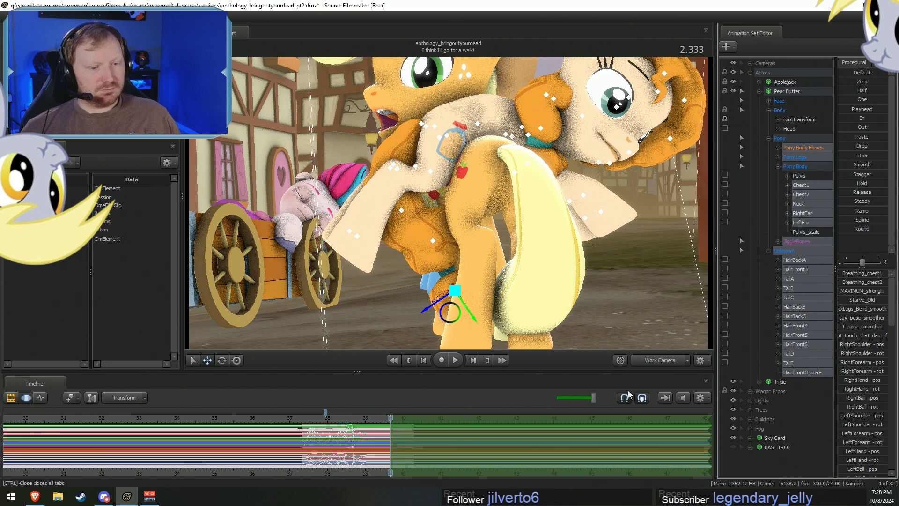
{"action": "left_click", "coordinate": [522, 444]}
{"action": "key", "text": "ctrl+v"}
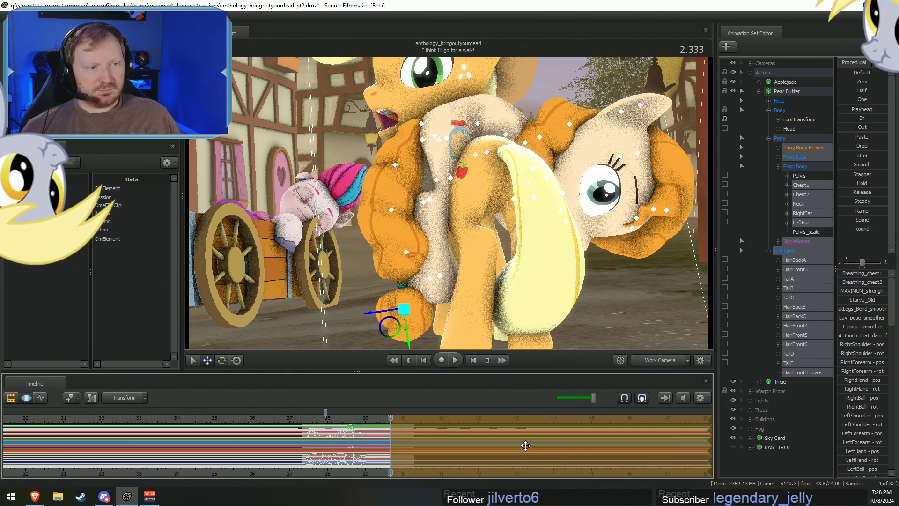
{"action": "left_click_drag", "start_coordinate": [577, 317], "coordinate": [546, 299]}
{"action": "key", "text": "space"}
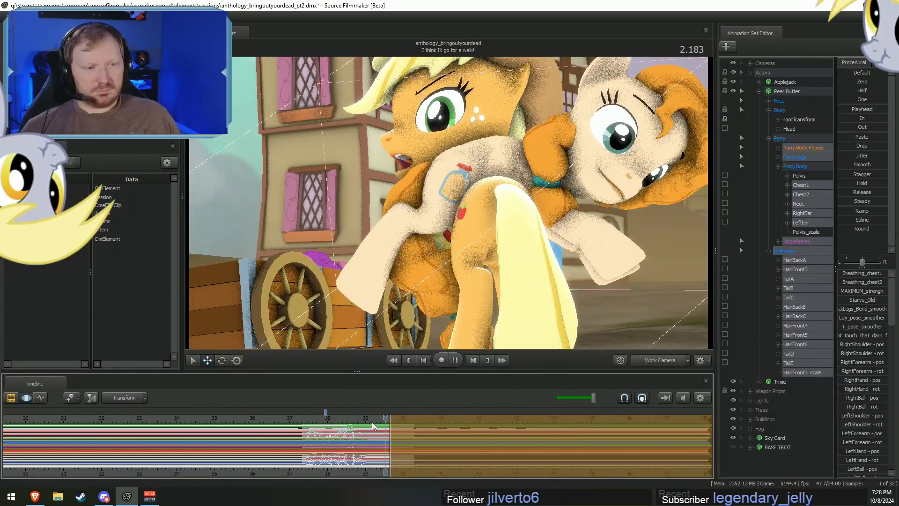
{"action": "left_click", "coordinate": [375, 417]}
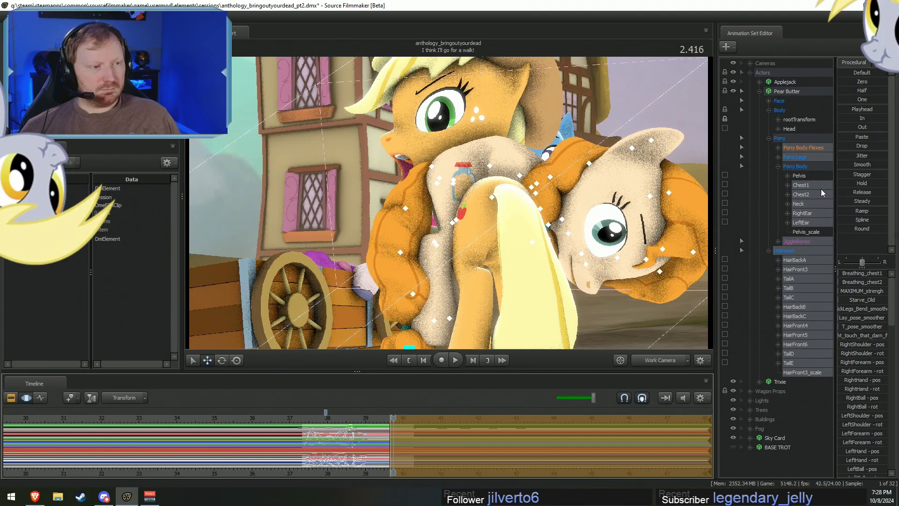
Blend Pear Butter's upper body and hair with the In preset, and do the same for both front legs.
{"action": "left_click", "coordinate": [802, 165]}
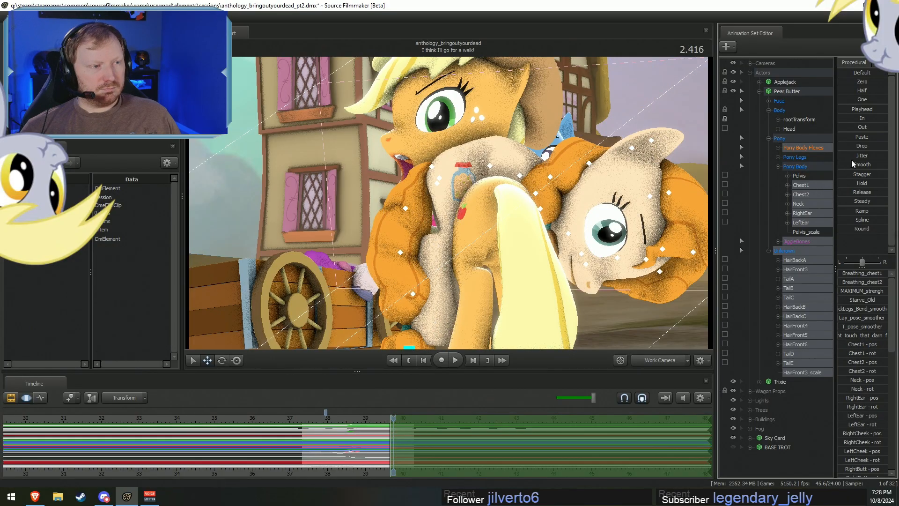
{"action": "left_click_drag", "start_coordinate": [843, 119], "coordinate": [887, 118]}
{"action": "left_click", "coordinate": [777, 156]}
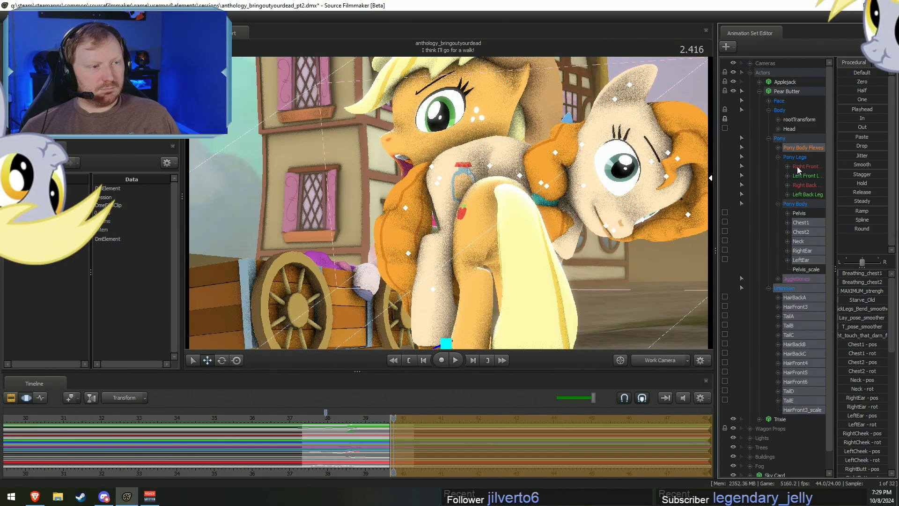
{"action": "left_click", "coordinate": [806, 166]}
{"action": "left_click_drag", "start_coordinate": [852, 111], "coordinate": [846, 118]}
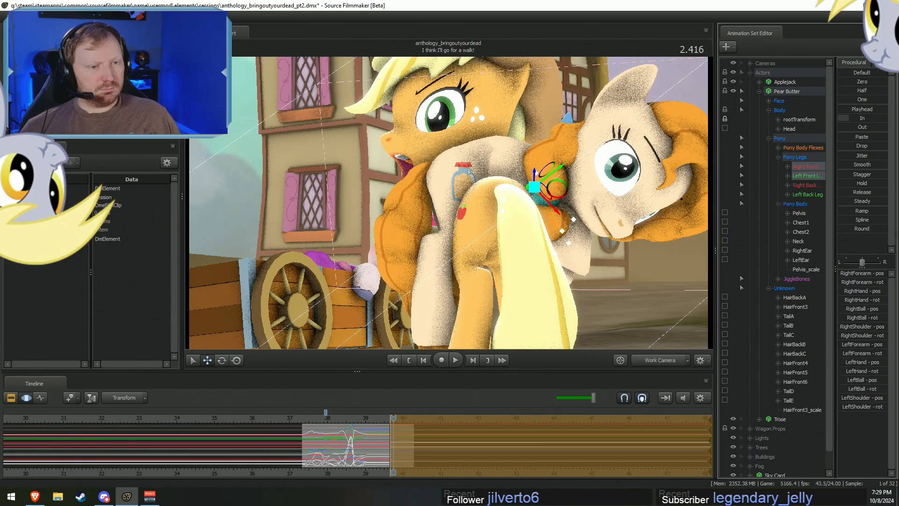
Rotate Pear Butter's right and left shoulders together from 2.333 s onward and replay the result through the Main Camera.
{"action": "left_click", "coordinate": [787, 166]}
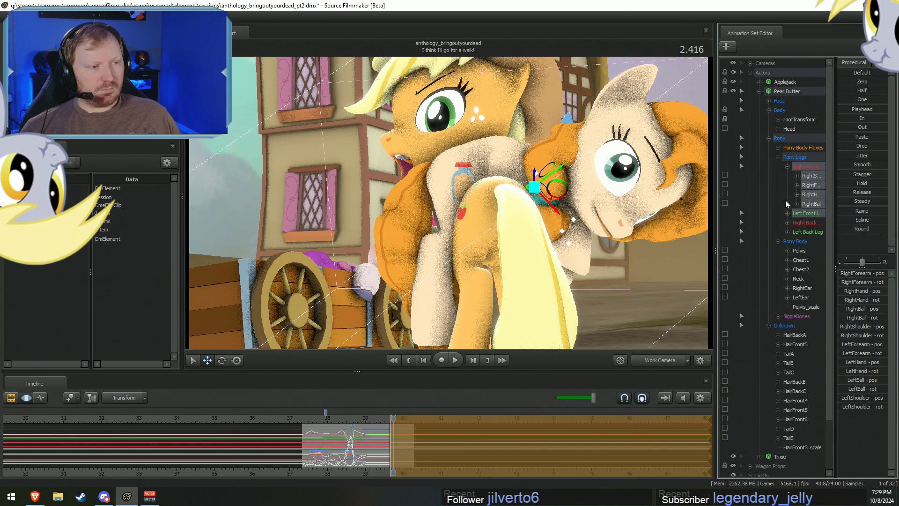
{"action": "left_click", "coordinate": [787, 213]}
{"action": "left_click", "coordinate": [820, 224]}
{"action": "left_click", "coordinate": [810, 169], "text": "ctrl"}
{"action": "left_click", "coordinate": [810, 171], "text": "ctrl"}
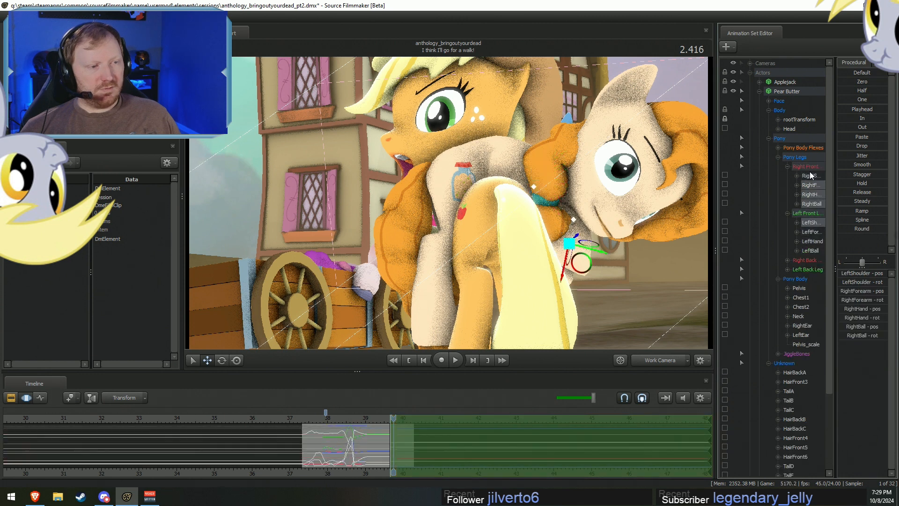
{"action": "left_click", "coordinate": [809, 178]}
{"action": "left_click", "coordinate": [811, 229], "text": "ctrl"}
{"action": "left_click", "coordinate": [811, 224], "text": "ctrl"}
{"action": "left_click", "coordinate": [811, 231], "text": "ctrl"}
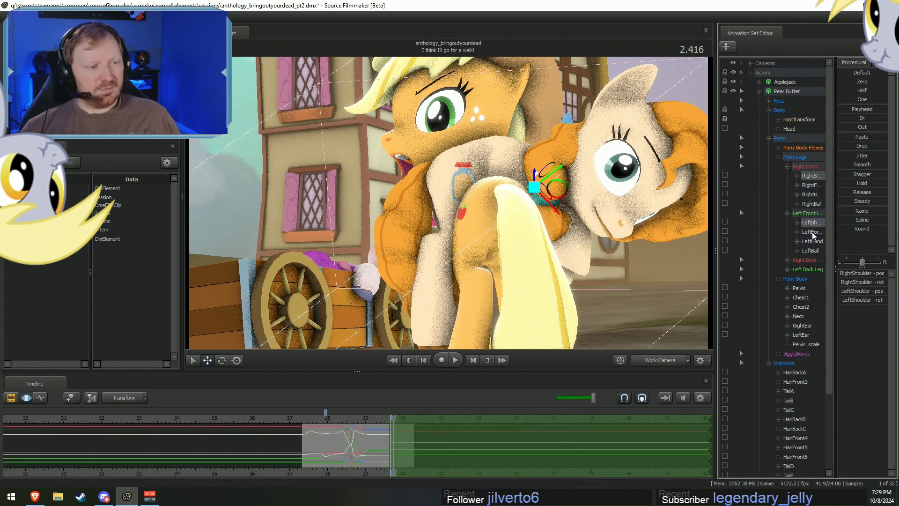
{"action": "key", "text": "e"}
{"action": "left_click_drag", "start_coordinate": [580, 191], "coordinate": [457, 210]}
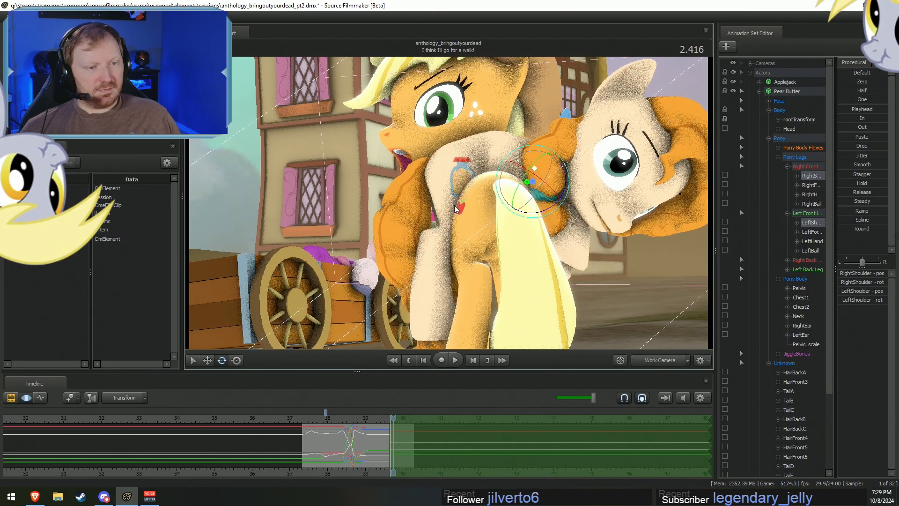
{"action": "left_click", "coordinate": [661, 362]}
{"action": "left_click_drag", "start_coordinate": [503, 229], "coordinate": [505, 235]}
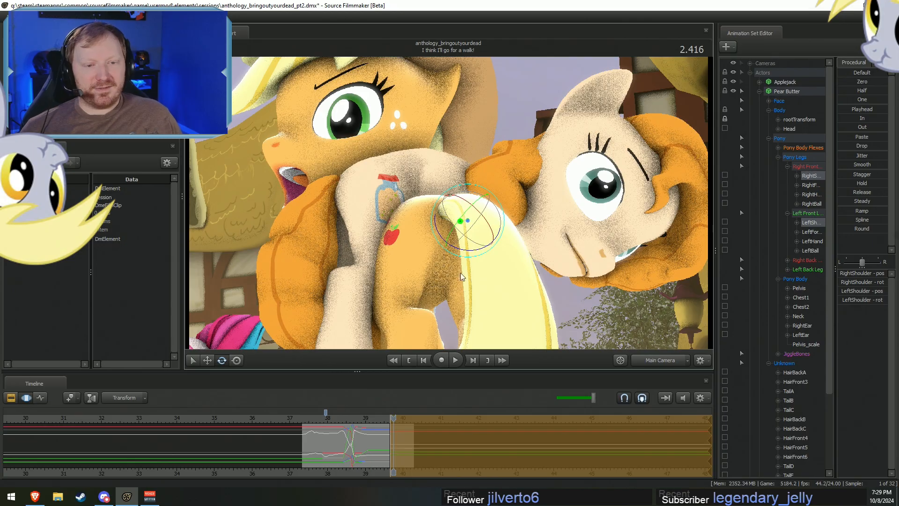
{"action": "key", "text": "space"}
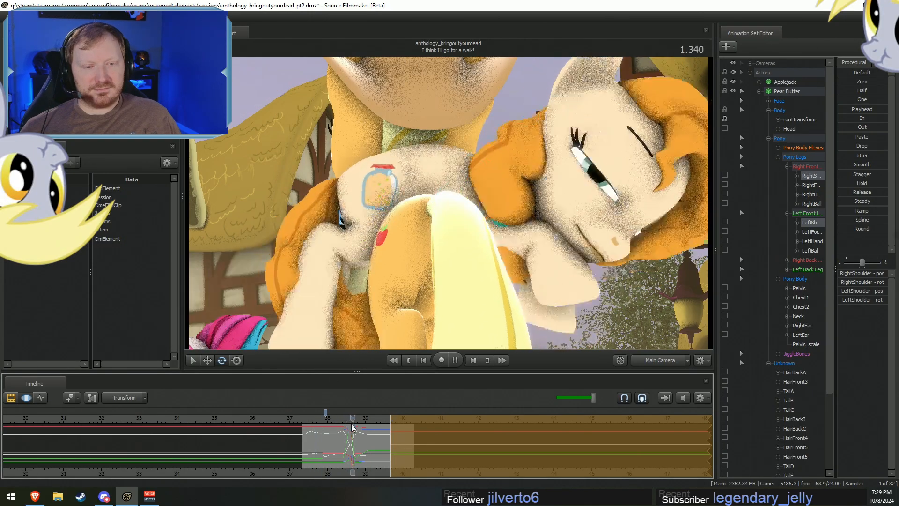
{"action": "key", "text": "space"}
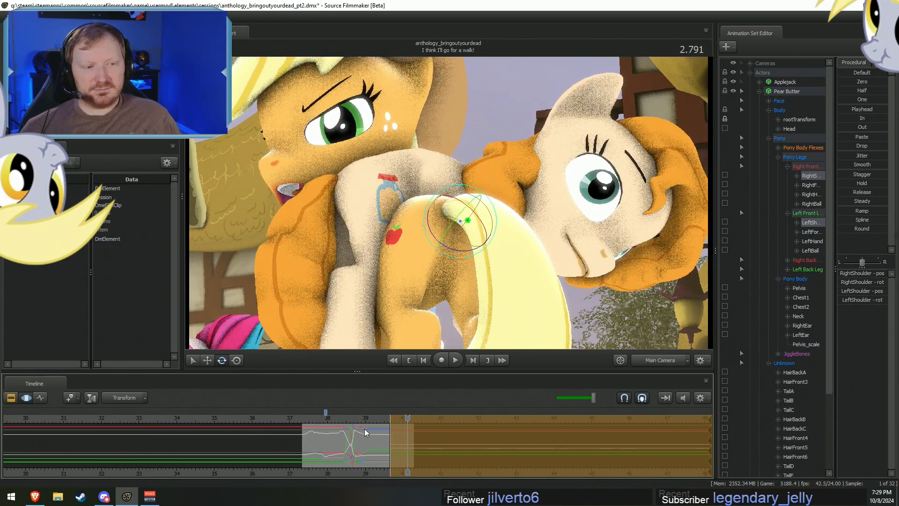
At 2.666 s, rotate Pear Butter's Head and Neck so her face angles further downward.
{"action": "left_click", "coordinate": [403, 428]}
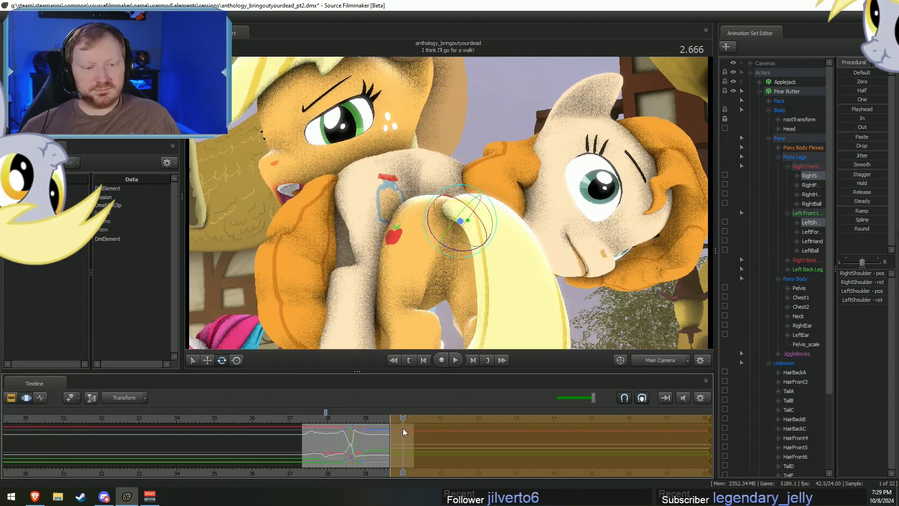
{"action": "left_click", "coordinate": [527, 220]}
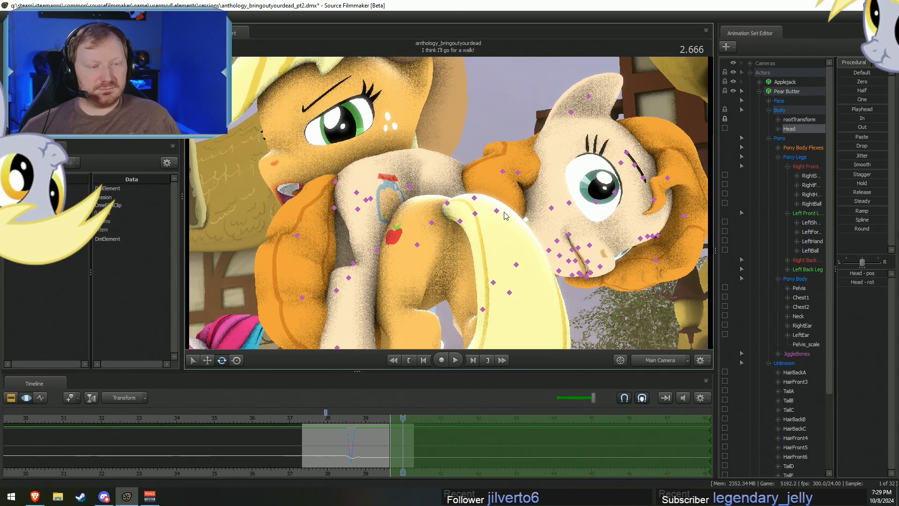
{"action": "left_click_drag", "start_coordinate": [525, 222], "coordinate": [543, 213]}
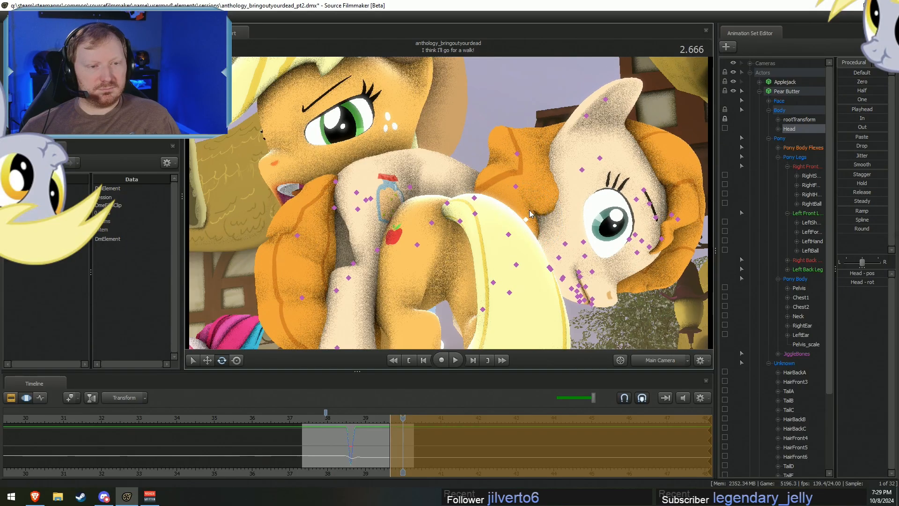
{"action": "left_click", "coordinate": [475, 199]}
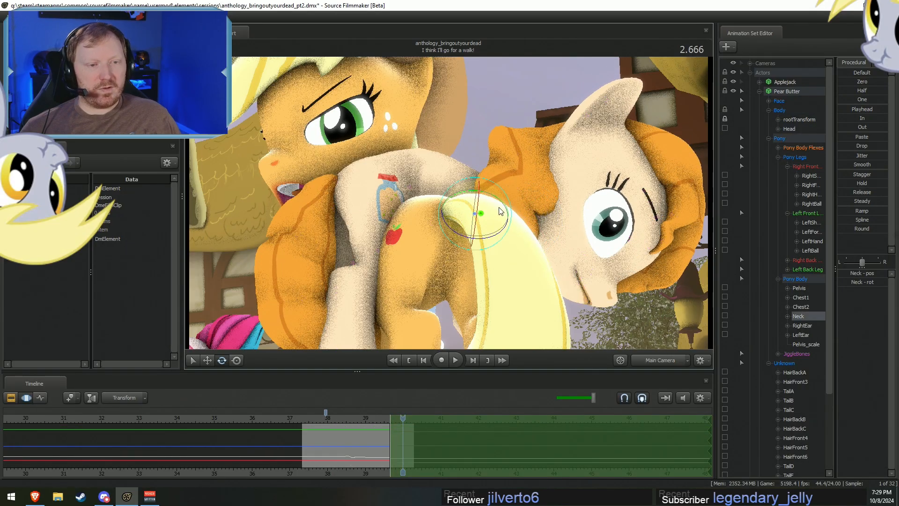
{"action": "left_click_drag", "start_coordinate": [499, 212], "coordinate": [509, 216]}
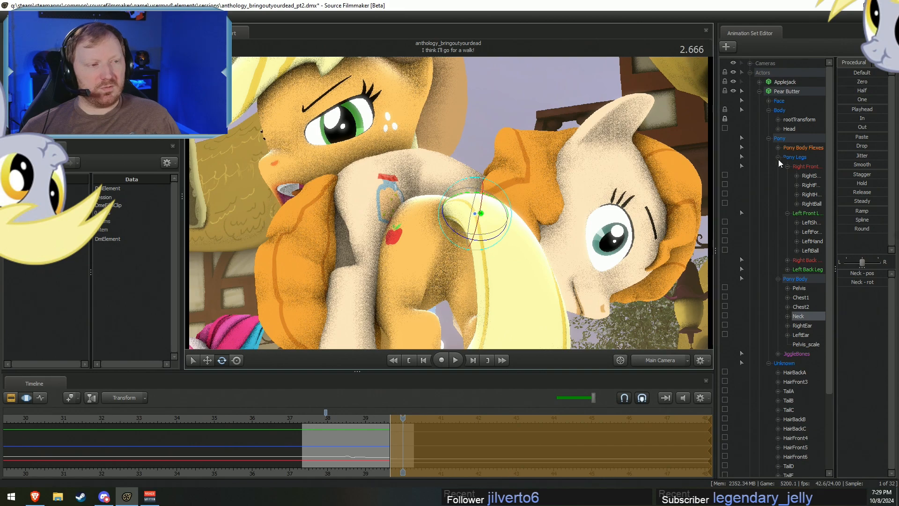
Reposition Pear Butter's viewTarget near the ground so her gaze points down, and check it through the Main Camera.
{"action": "left_click", "coordinate": [780, 102]}
{"action": "left_click", "coordinate": [660, 360]}
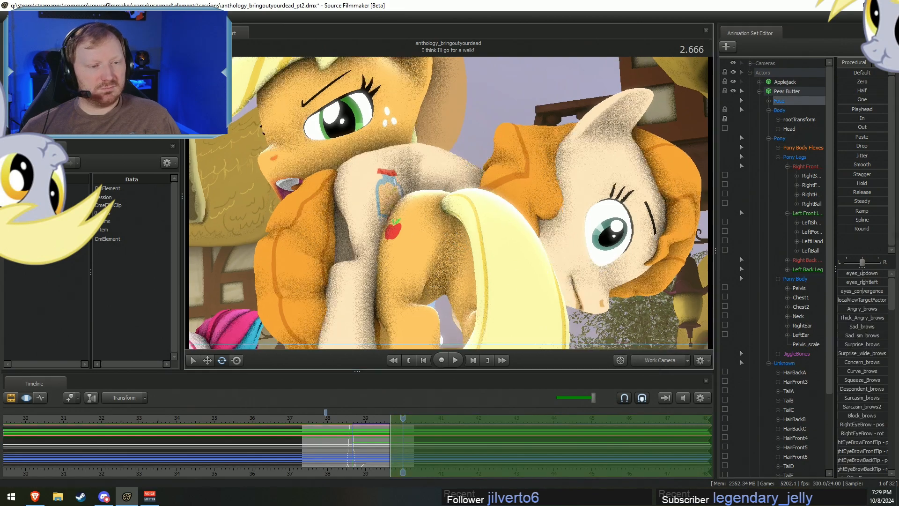
{"action": "key", "text": "s"}
{"action": "left_click_drag", "start_coordinate": [516, 194], "coordinate": [477, 232]}
{"action": "key", "text": "w"}
{"action": "key", "text": "ctrl+z"}
{"action": "left_click", "coordinate": [768, 101]}
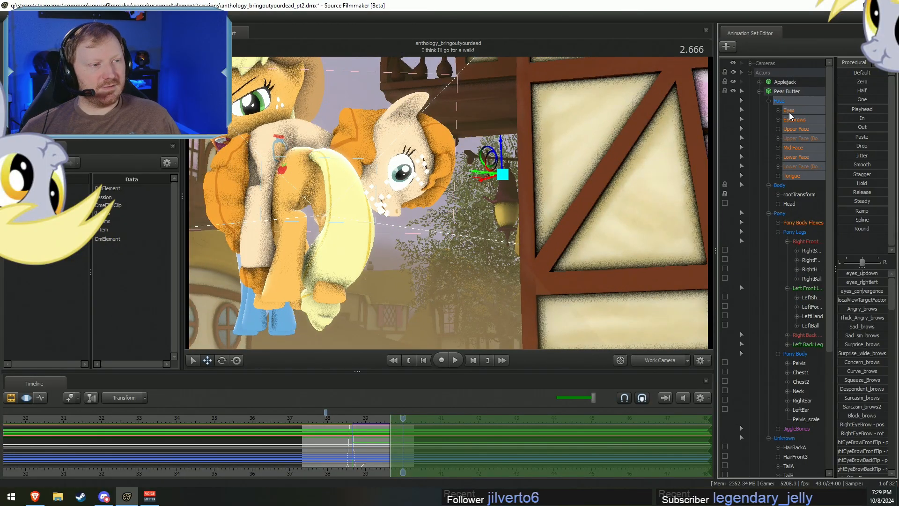
{"action": "left_click", "coordinate": [789, 110]}
{"action": "left_click_drag", "start_coordinate": [504, 175], "coordinate": [440, 261]}
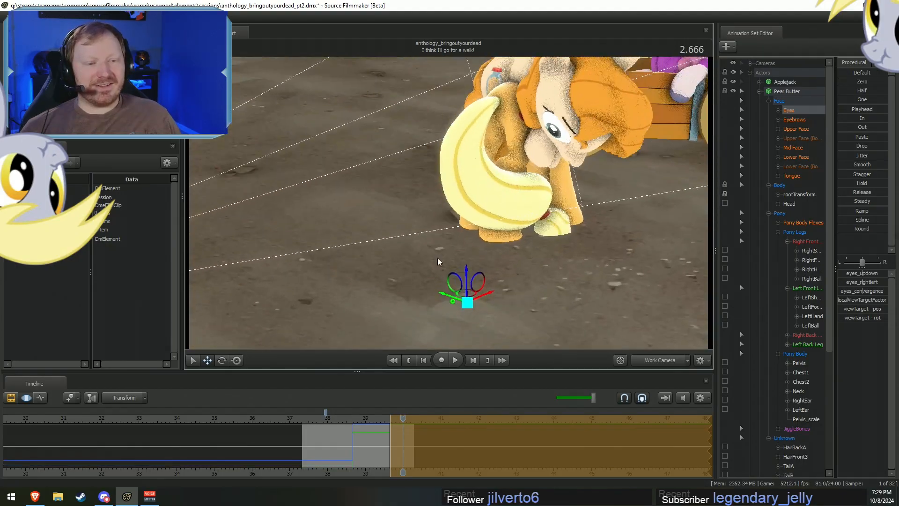
{"action": "left_click_drag", "start_coordinate": [467, 299], "coordinate": [597, 298]}
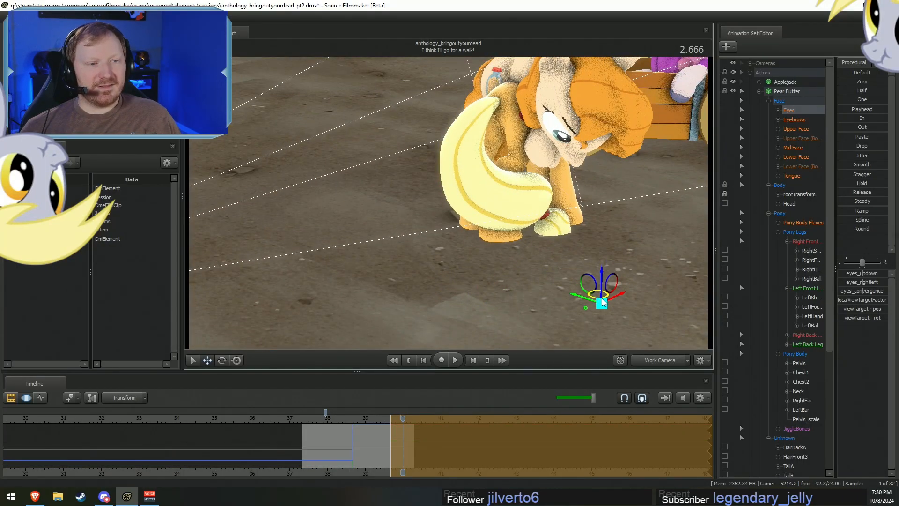
{"action": "left_click", "coordinate": [660, 360]}
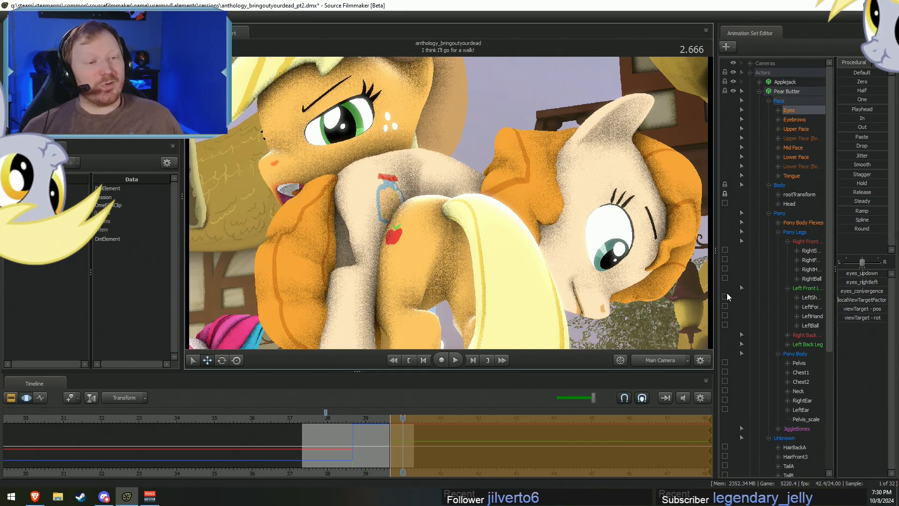
Through the Work Camera, bring Close_eyes to zero and adjust Sad_eyes in Pear Butter's Upper Face controls.
{"action": "left_click", "coordinate": [686, 362]}
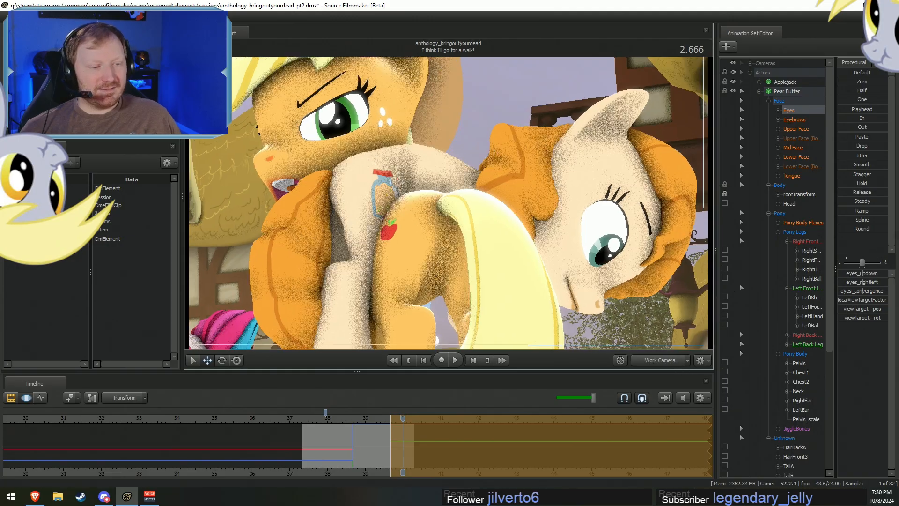
{"action": "left_click_drag", "start_coordinate": [532, 277], "coordinate": [487, 285]}
{"action": "left_click", "coordinate": [796, 157]}
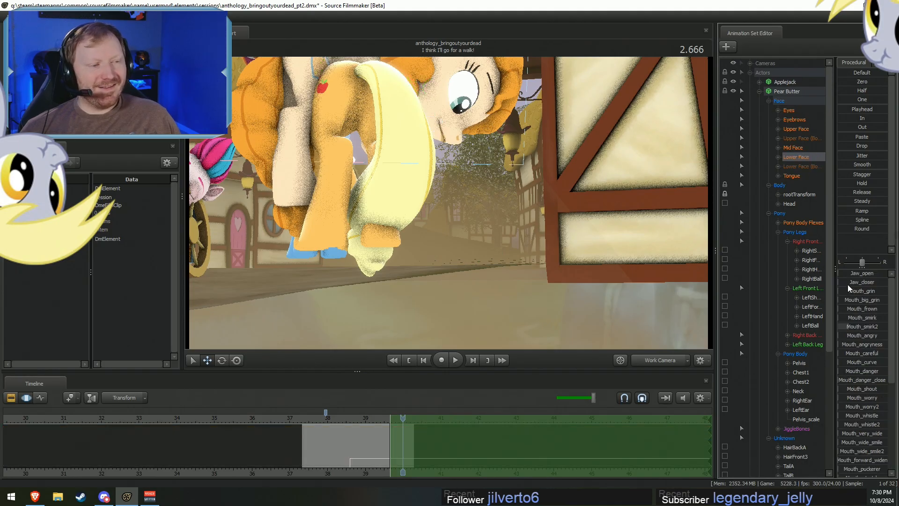
{"action": "left_click", "coordinate": [796, 129]}
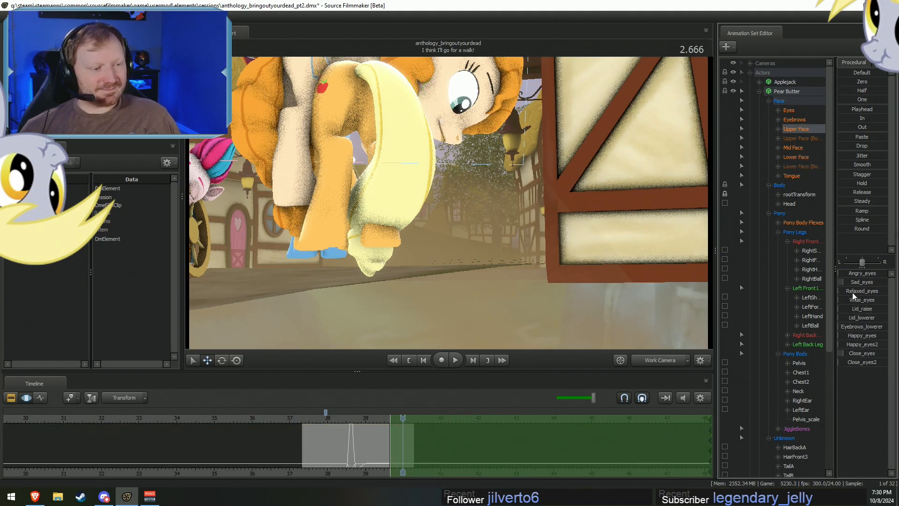
{"action": "left_click_drag", "start_coordinate": [858, 355], "coordinate": [870, 355]}
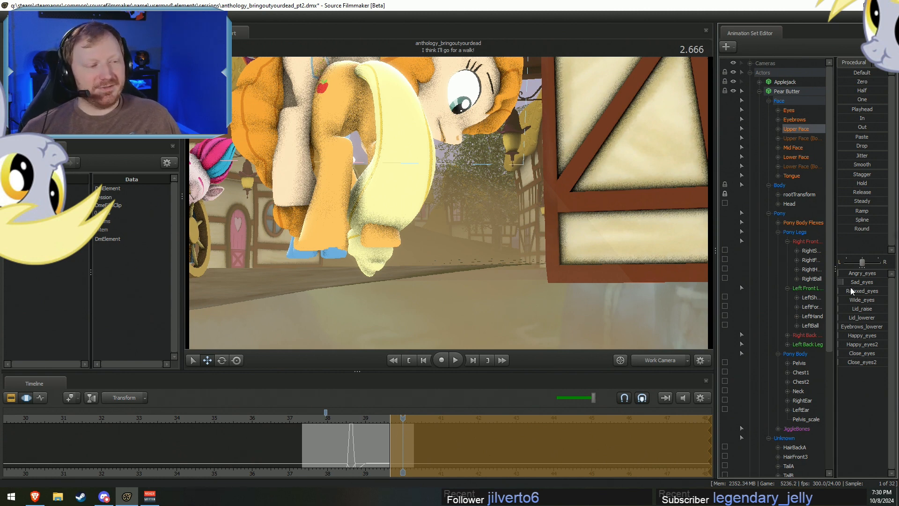
{"action": "left_click_drag", "start_coordinate": [851, 285], "coordinate": [885, 286]}
Clear Pear Butter's Mouth_smirk2, add Mouth_frown and Mouth_puckerer, fine-tune Jaw_closer, Mouth_neutral and Lower_lip_out, and adjust nose_wrinkle.
{"action": "left_click", "coordinate": [796, 156]}
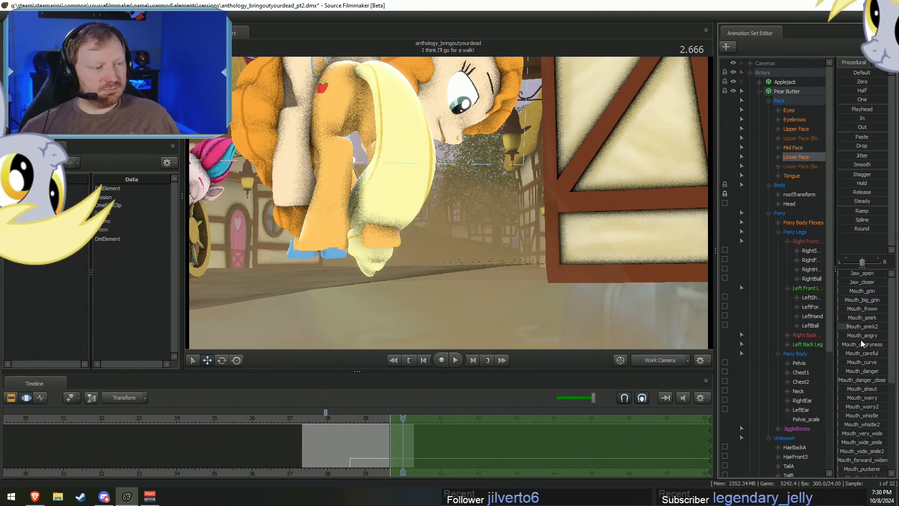
{"action": "left_click_drag", "start_coordinate": [859, 327], "coordinate": [847, 327]}
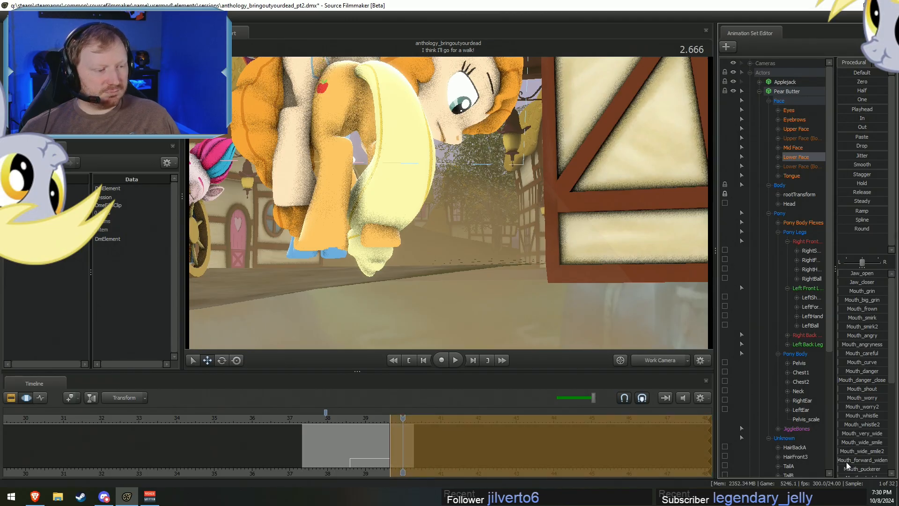
{"action": "left_click_drag", "start_coordinate": [858, 309], "coordinate": [873, 310]}
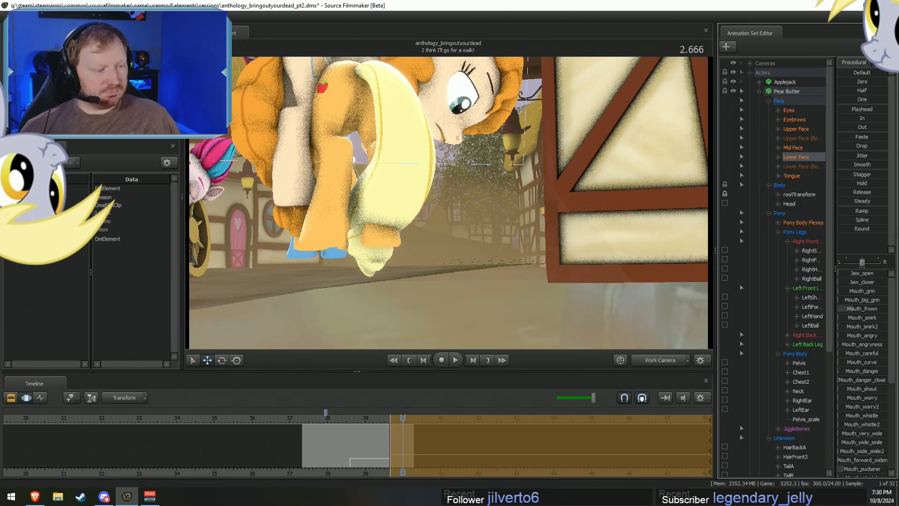
{"action": "left_click_drag", "start_coordinate": [853, 469], "coordinate": [872, 468]}
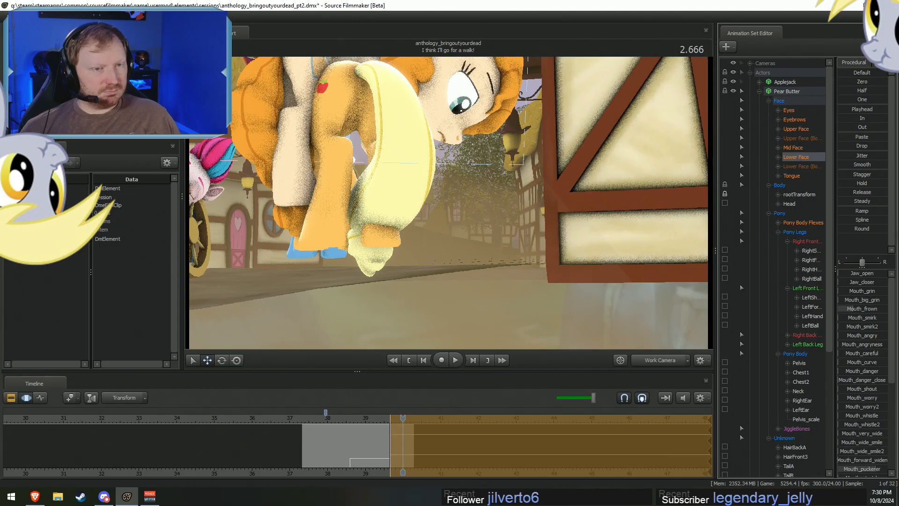
{"action": "mouse_move", "coordinate": [850, 282]}
{"action": "left_mouse_down"}
{"action": "mouse_move", "coordinate": [857, 282]}
{"action": "mouse_move", "coordinate": [849, 281]}
{"action": "left_mouse_up"}
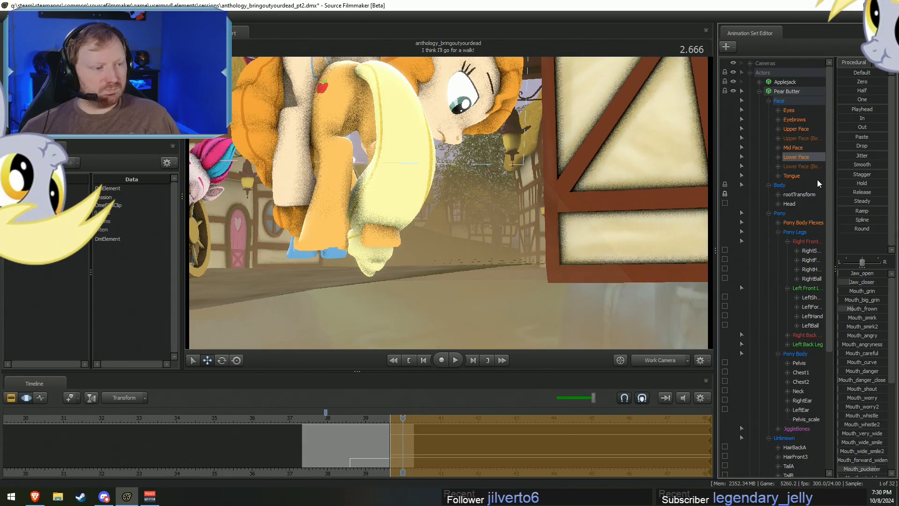
{"action": "scroll", "coordinate": [852, 362], "scroll_direction": "down", "scroll_amount": 4}
{"action": "mouse_move", "coordinate": [870, 441]}
{"action": "left_mouse_down"}
{"action": "mouse_move", "coordinate": [861, 453]}
{"action": "mouse_move", "coordinate": [879, 457]}
{"action": "mouse_move", "coordinate": [863, 446]}
{"action": "left_mouse_up"}
{"action": "scroll", "coordinate": [864, 446], "scroll_direction": "down", "scroll_amount": 2}
{"action": "key", "text": "ctrl+z"}
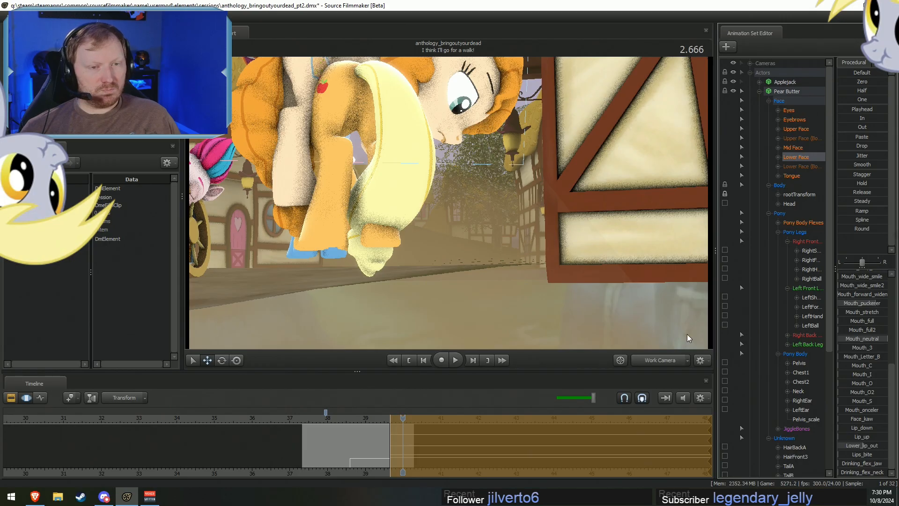
{"action": "left_click", "coordinate": [802, 149]}
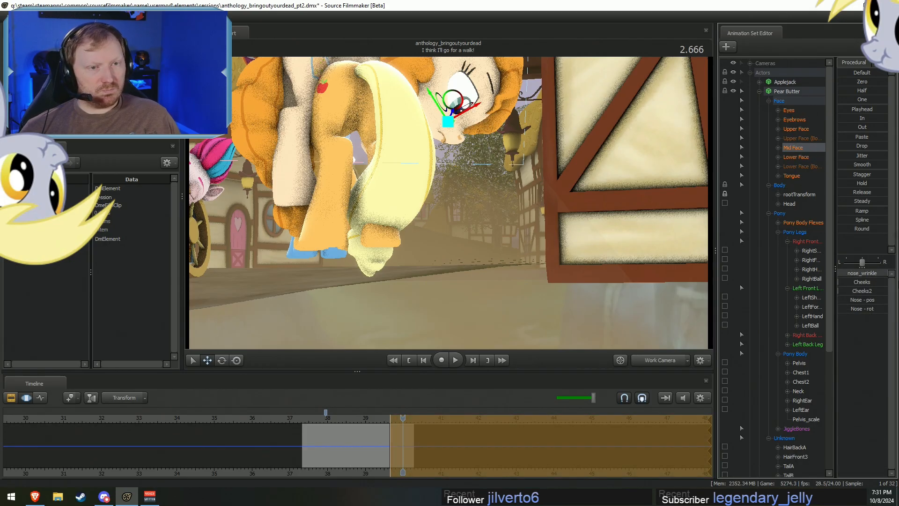
{"action": "left_click_drag", "start_coordinate": [875, 274], "coordinate": [845, 275]}
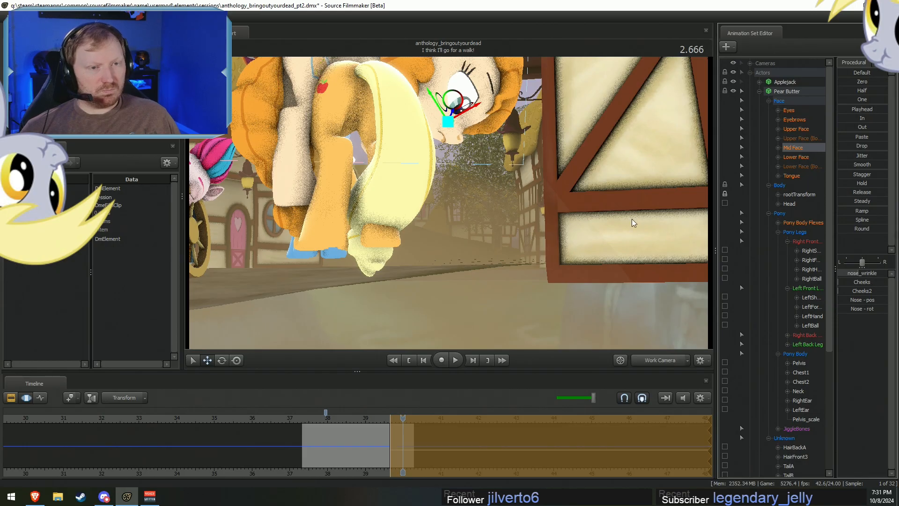
Move Pear Butter's viewTarget across the ground, away from her body, to refine her gaze.
{"action": "left_click", "coordinate": [791, 110]}
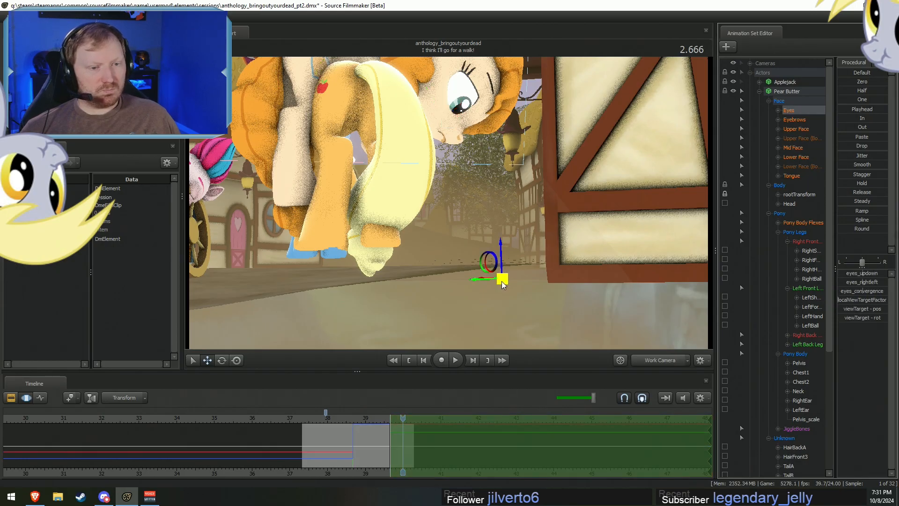
{"action": "mouse_move", "coordinate": [440, 229]}
{"action": "left_mouse_down", "text": "alt"}
{"action": "mouse_move", "coordinate": [435, 253]}
{"action": "mouse_move", "coordinate": [439, 229]}
{"action": "left_mouse_up", "text": "alt"}
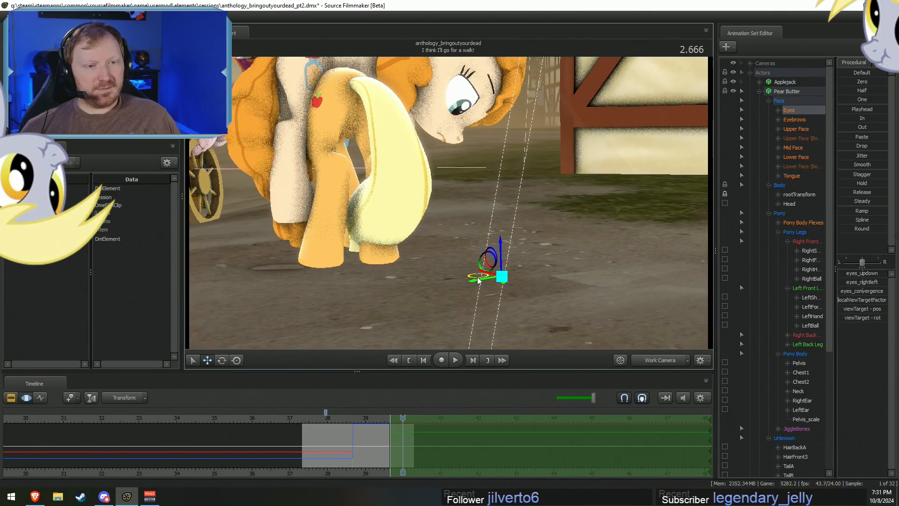
{"action": "left_click_drag", "start_coordinate": [478, 280], "coordinate": [542, 298]}
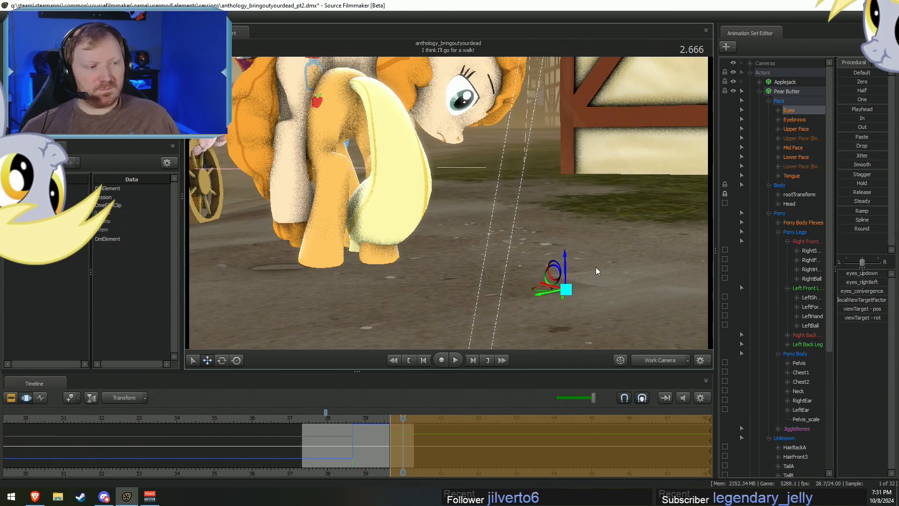
Add Sad_sm_brows to Pear Butter's Eyebrows controls, working close up on her face.
{"action": "left_click", "coordinate": [803, 118]}
{"action": "left_click_drag", "start_coordinate": [670, 206], "coordinate": [681, 136]}
{"action": "key", "text": "w"}
{"action": "mouse_move", "coordinate": [458, 197]}
{"action": "left_mouse_down"}
{"action": "mouse_move", "coordinate": [461, 187]}
{"action": "mouse_move", "coordinate": [458, 197]}
{"action": "left_mouse_up"}
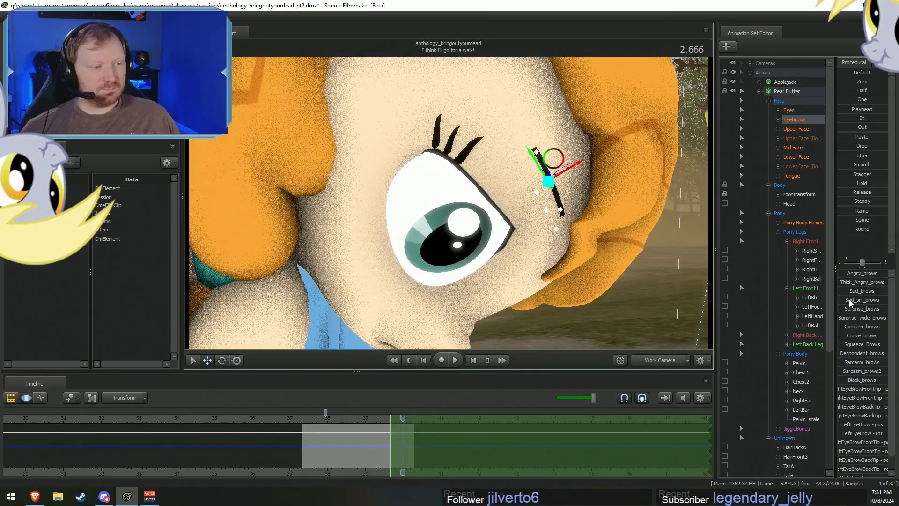
{"action": "mouse_move", "coordinate": [848, 292]}
{"action": "left_mouse_down"}
{"action": "mouse_move", "coordinate": [881, 291]}
{"action": "mouse_move", "coordinate": [837, 291]}
{"action": "mouse_move", "coordinate": [861, 302]}
{"action": "left_mouse_up"}
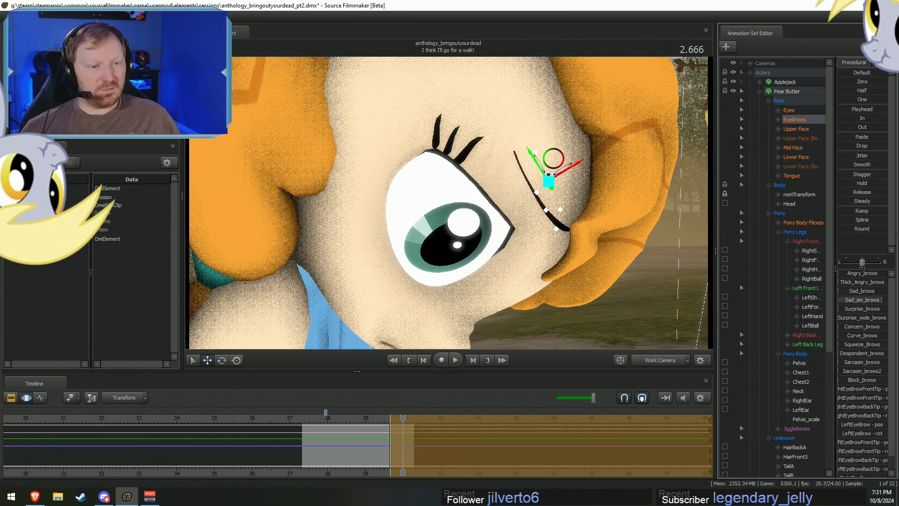
Rotate Pear Butter's RightEyeBrow to a stronger slant and move it closer to her eye.
{"action": "left_click", "coordinate": [546, 182]}
{"action": "key", "text": "e"}
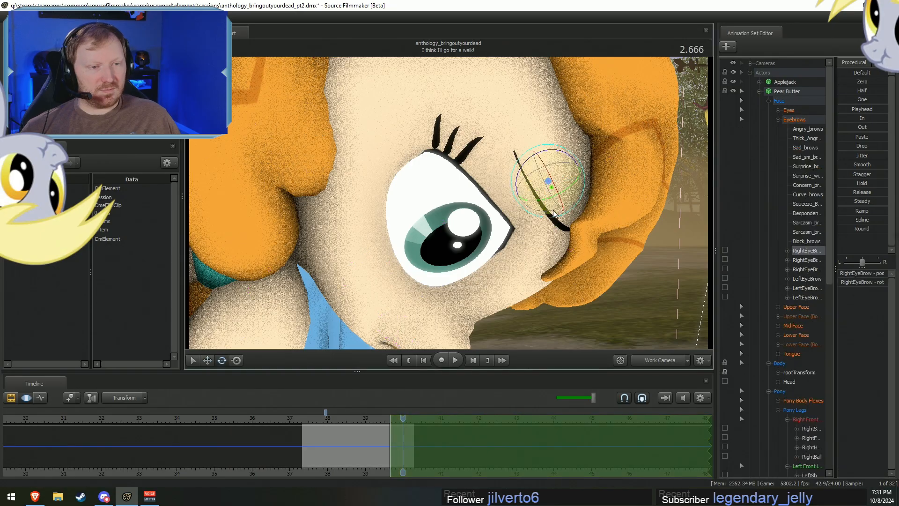
{"action": "left_click_drag", "start_coordinate": [545, 151], "coordinate": [534, 153]}
{"action": "key", "text": "w"}
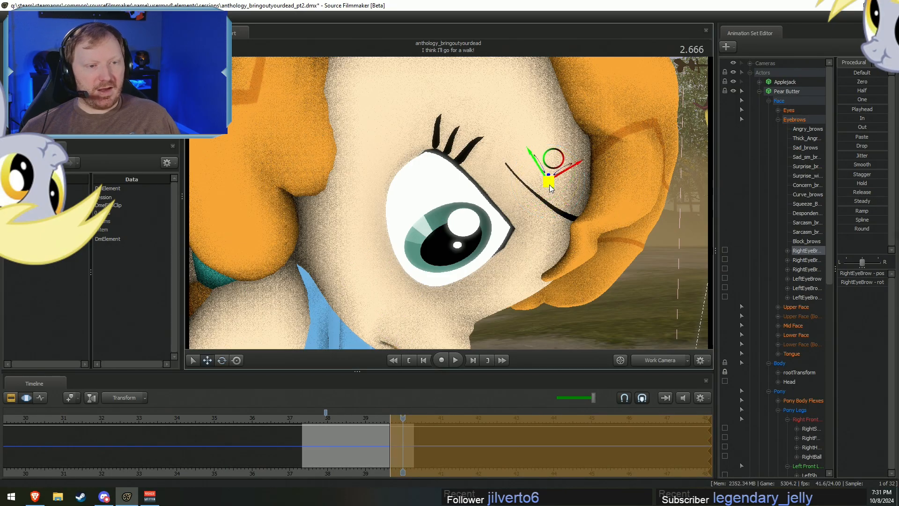
{"action": "left_click_drag", "start_coordinate": [549, 185], "coordinate": [502, 133]}
Fine-tune the RightEyeBrow's position and rotation from several angles so it sits on Pear Butter's forehead.
{"action": "left_click_drag", "start_coordinate": [449, 203], "coordinate": [455, 192], "text": "alt"}
{"action": "left_click_drag", "start_coordinate": [484, 136], "coordinate": [484, 198]}
{"action": "key", "text": "e"}
{"action": "key", "text": "w"}
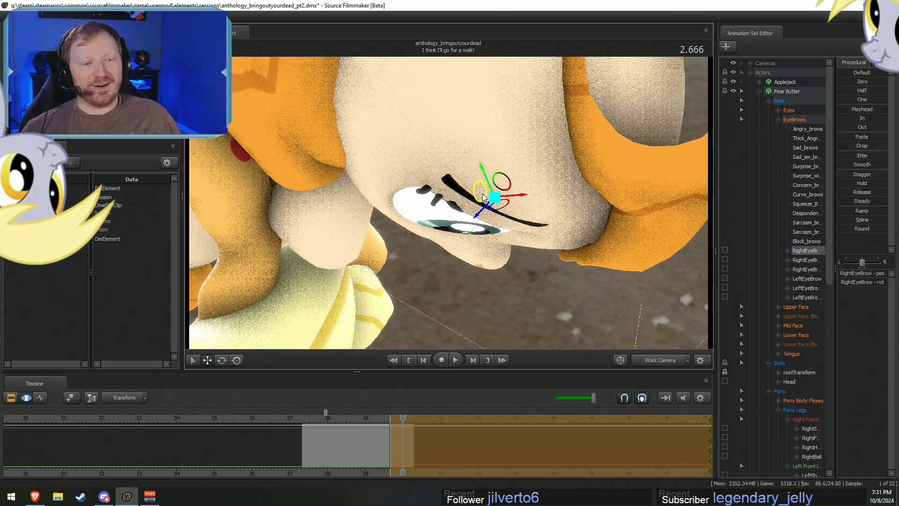
{"action": "left_click_drag", "start_coordinate": [476, 234], "coordinate": [444, 182], "text": "alt"}
{"action": "key", "text": "e"}
{"action": "left_click_drag", "start_coordinate": [466, 98], "coordinate": [464, 94]}
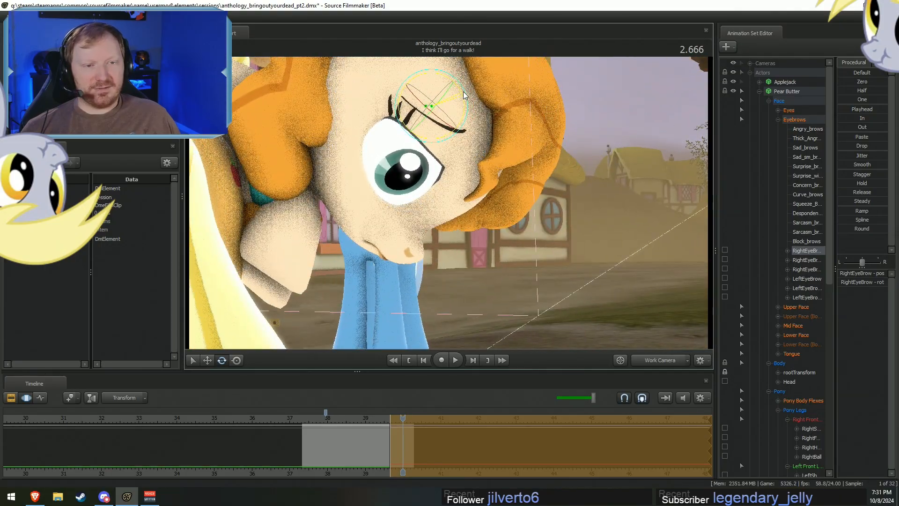
{"action": "key", "text": "w"}
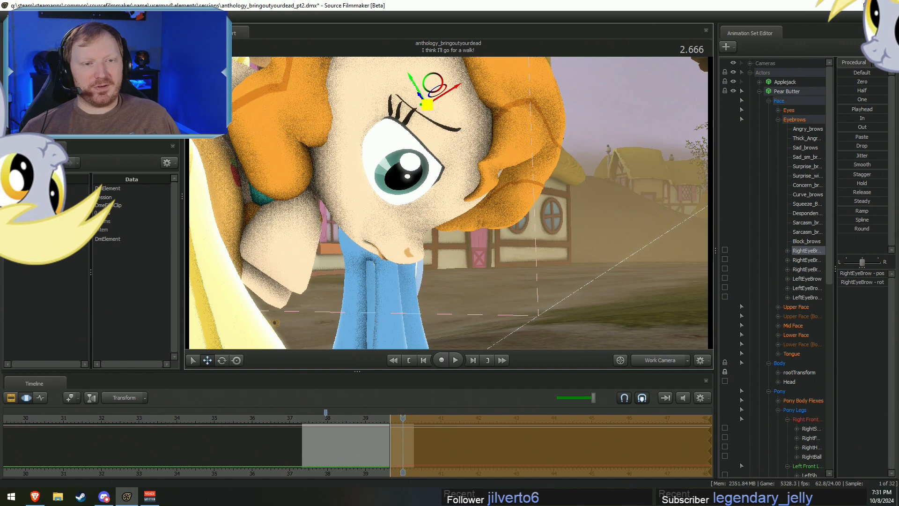
{"action": "key", "text": "e"}
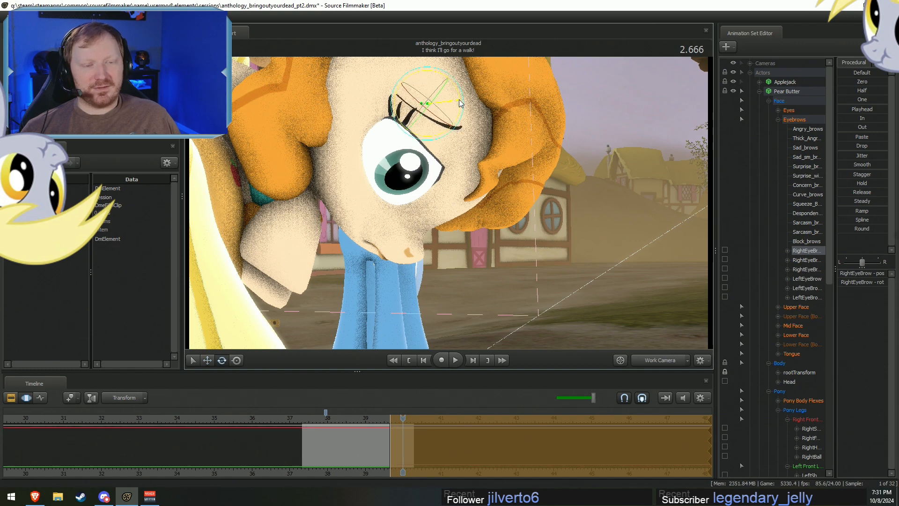
Move Pear Butter's viewTarget along the ground toward her body so her eyes look further down, checking her gaze through the Main Camera.
{"action": "key", "text": "F2"}
{"action": "key", "text": "F3"}
{"action": "left_click", "coordinate": [658, 362]}
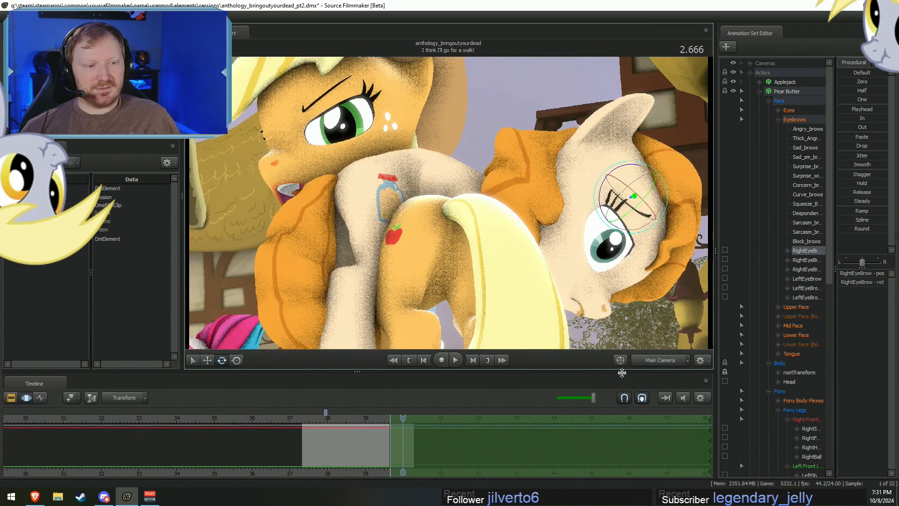
{"action": "left_click", "coordinate": [788, 111]}
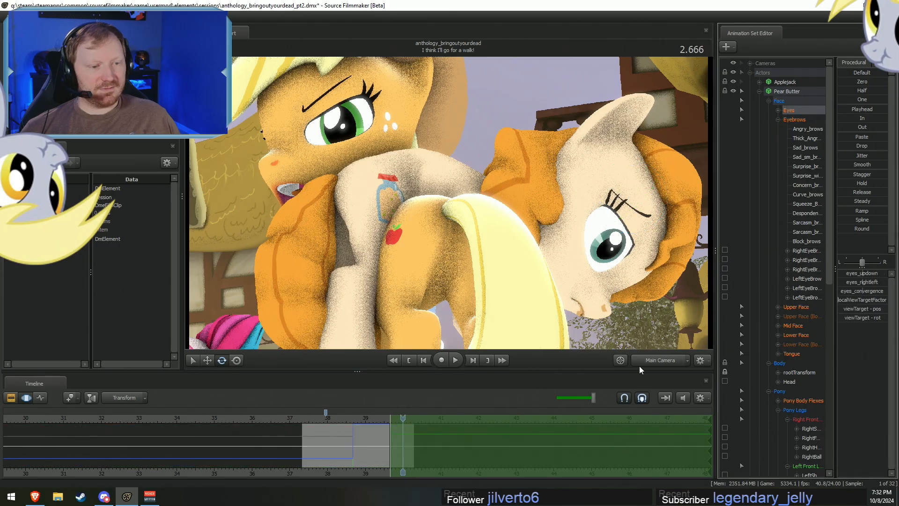
{"action": "left_click", "coordinate": [653, 359]}
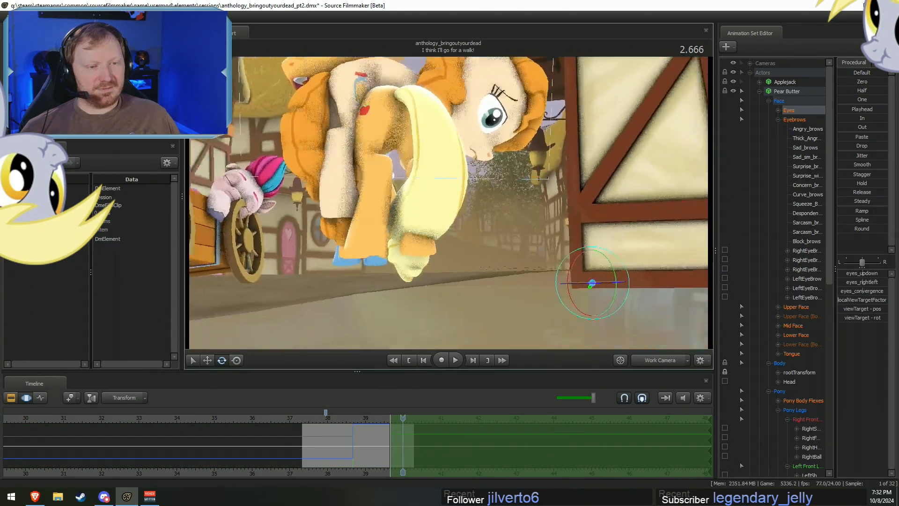
{"action": "left_click_drag", "start_coordinate": [510, 247], "coordinate": [510, 257]}
{"action": "key", "text": "w"}
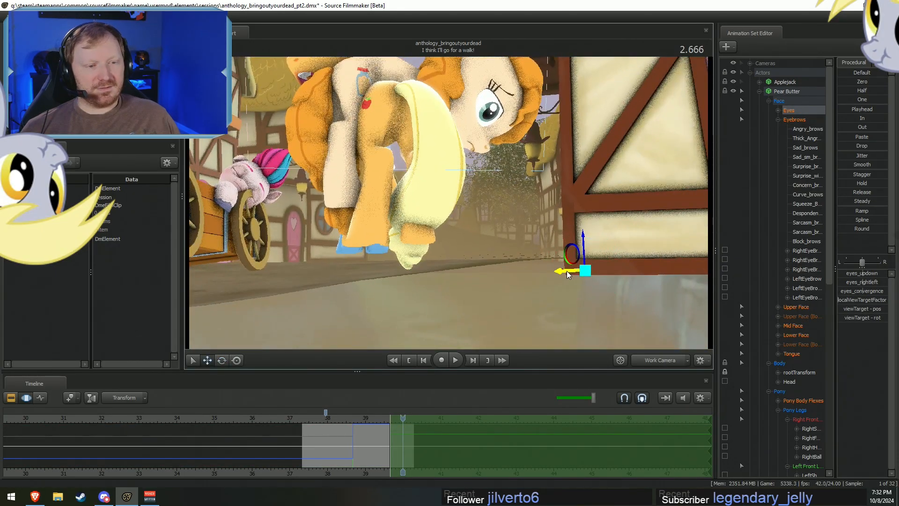
{"action": "left_click_drag", "start_coordinate": [566, 269], "coordinate": [546, 275]}
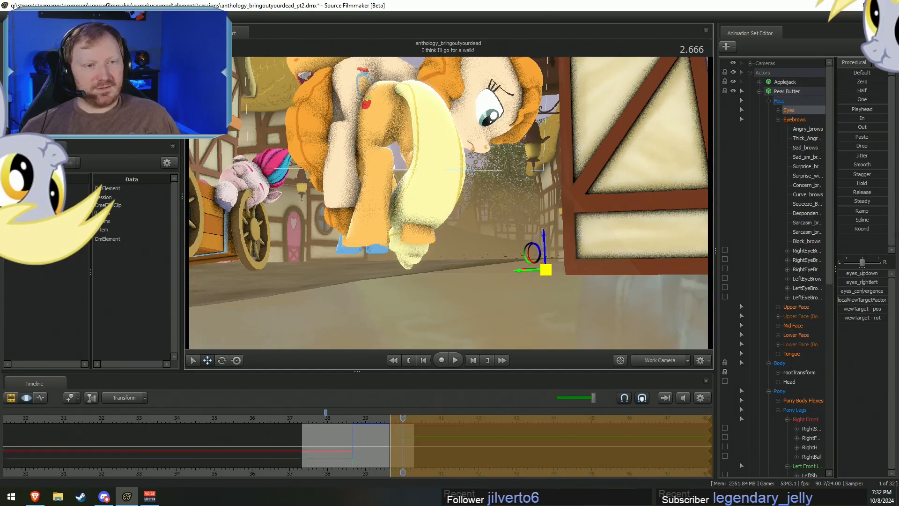
{"action": "left_click", "coordinate": [655, 361]}
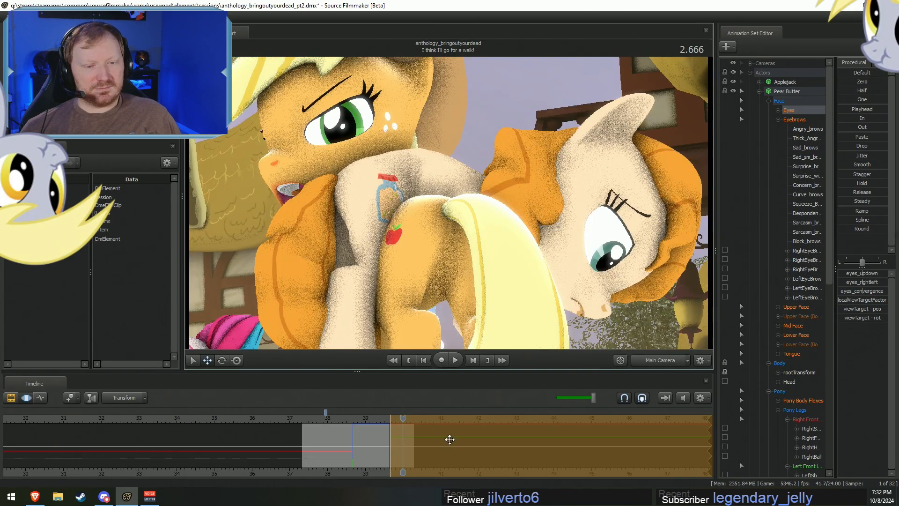
Play back and step through the end of the walk shot to review Pear Butter's switch to the downcast pose.
{"action": "key", "text": "space"}
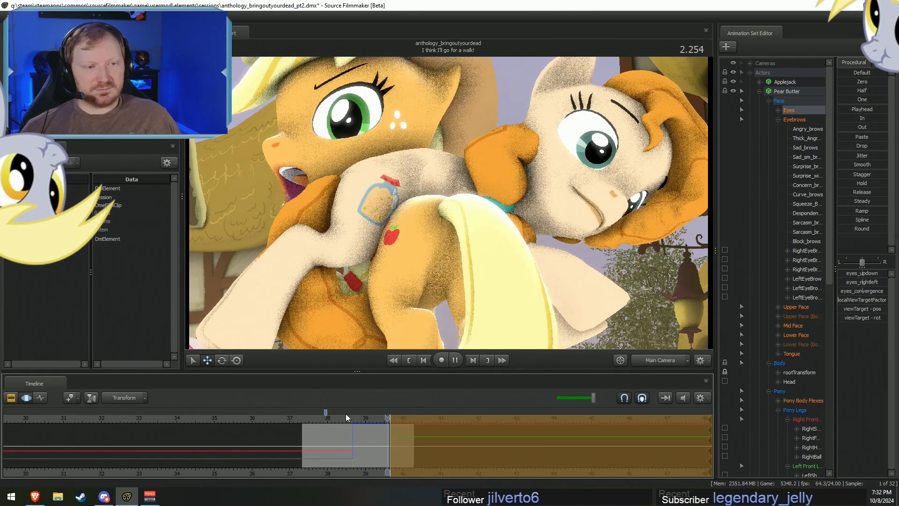
{"action": "key", "text": "space"}
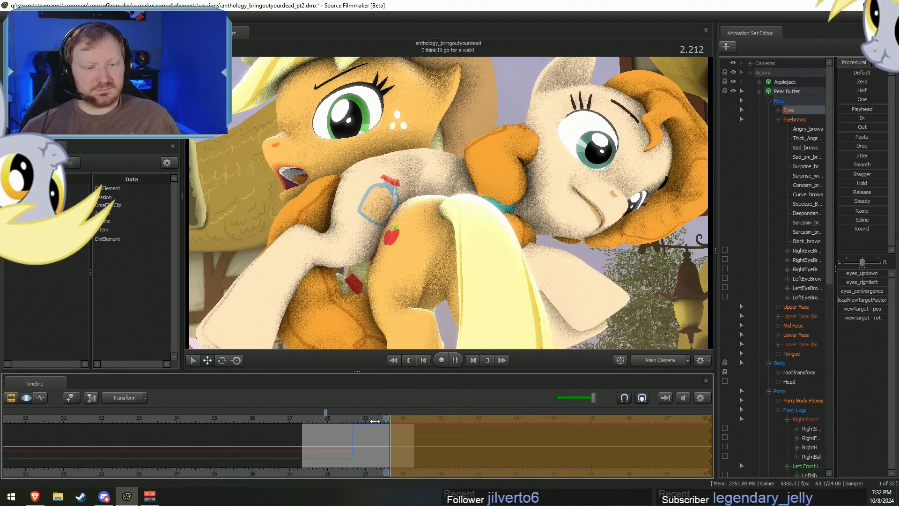
{"action": "key", "text": "Right"}
{"action": "key", "text": "Right"}
{"action": "key", "text": "Right"}
{"action": "key", "text": "Right"}
{"action": "key", "text": "Right"}
{"action": "key", "text": "Right"}
{"action": "key", "text": "Right"}
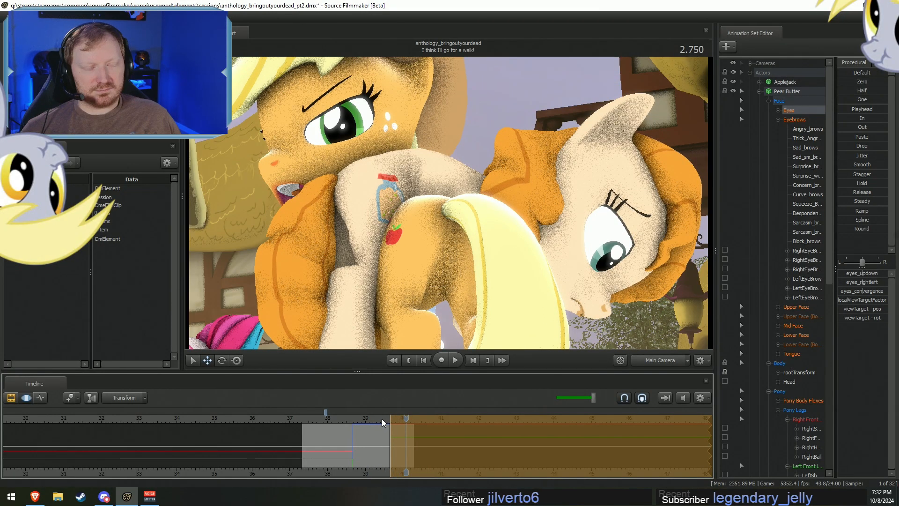
Delay the switch to Pear Butter's downcast pose beyond 2.333 on all of her controls.
{"action": "left_click", "coordinate": [790, 91]}
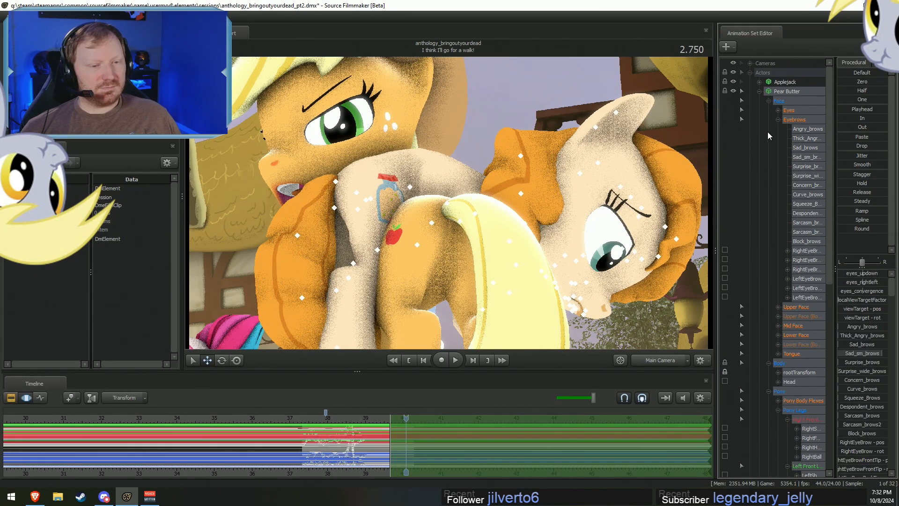
{"action": "key", "text": "shift"}
{"action": "scroll", "coordinate": [389, 448], "scroll_direction": "up", "scroll_amount": 8}
{"action": "key", "text": "shift"}
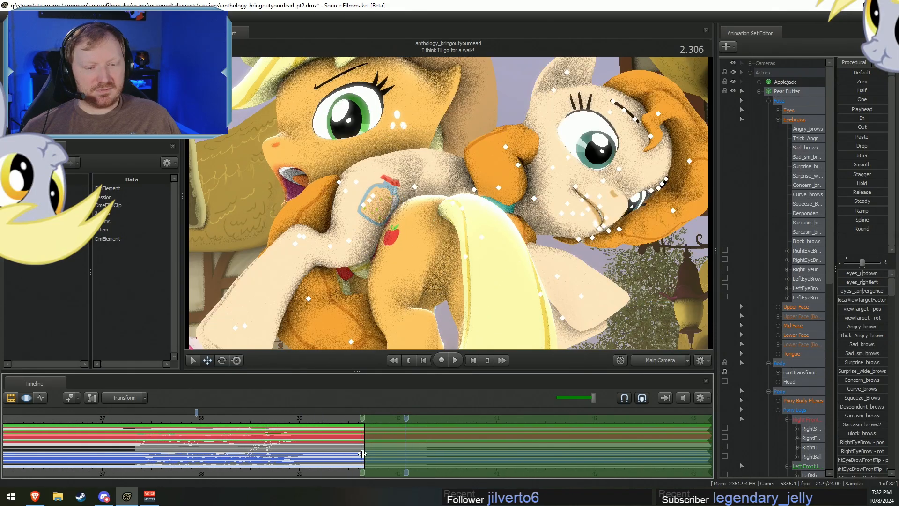
{"action": "left_click_drag", "start_coordinate": [362, 454], "coordinate": [366, 448]}
{"action": "scroll", "coordinate": [366, 448], "scroll_direction": "up", "scroll_amount": 8, "text": "shift"}
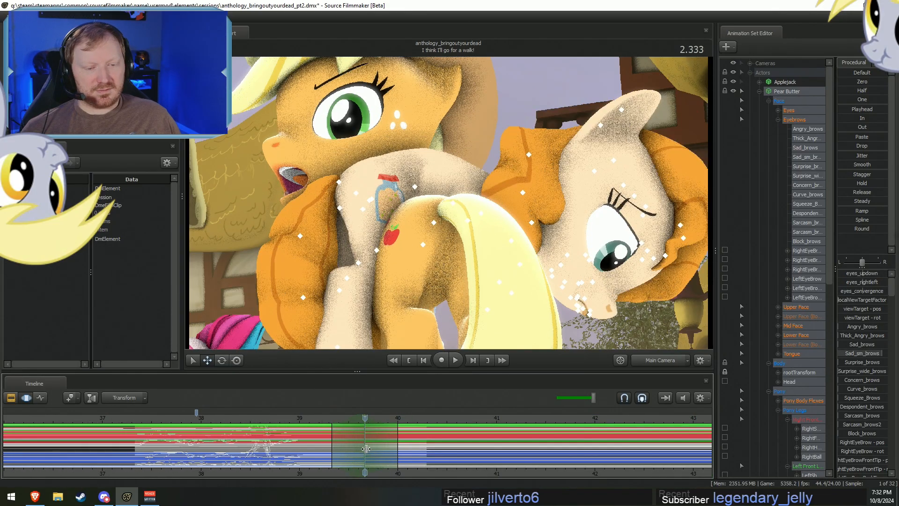
{"action": "key", "text": "ctrl+v"}
Play the end of the walk shot repeatedly to check the timing of Pear Butter's pose change.
{"action": "left_click", "coordinate": [312, 418]}
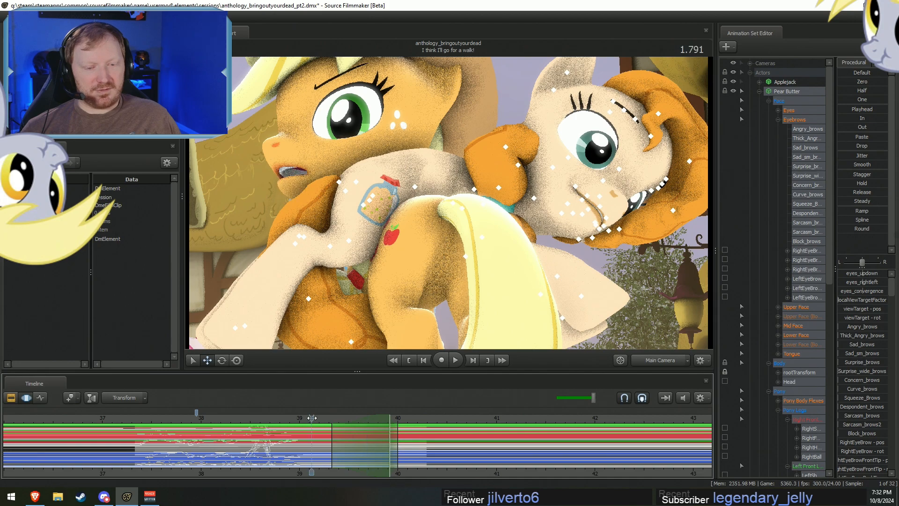
{"action": "key", "text": "space"}
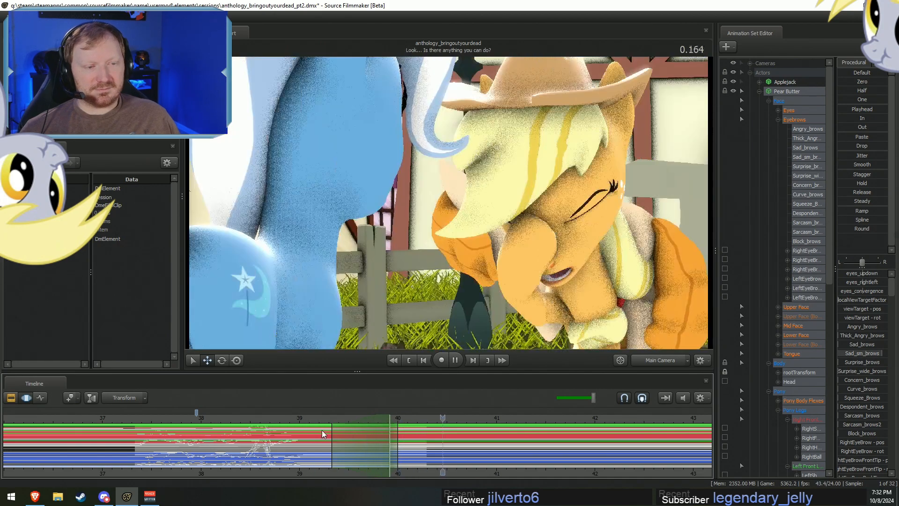
{"action": "left_click", "coordinate": [275, 417]}
{"action": "key", "text": "space"}
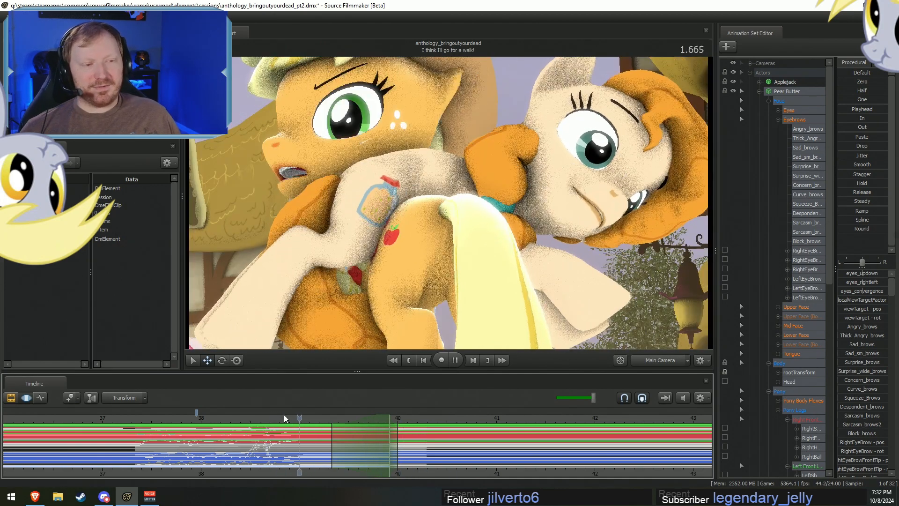
{"action": "key", "text": "space"}
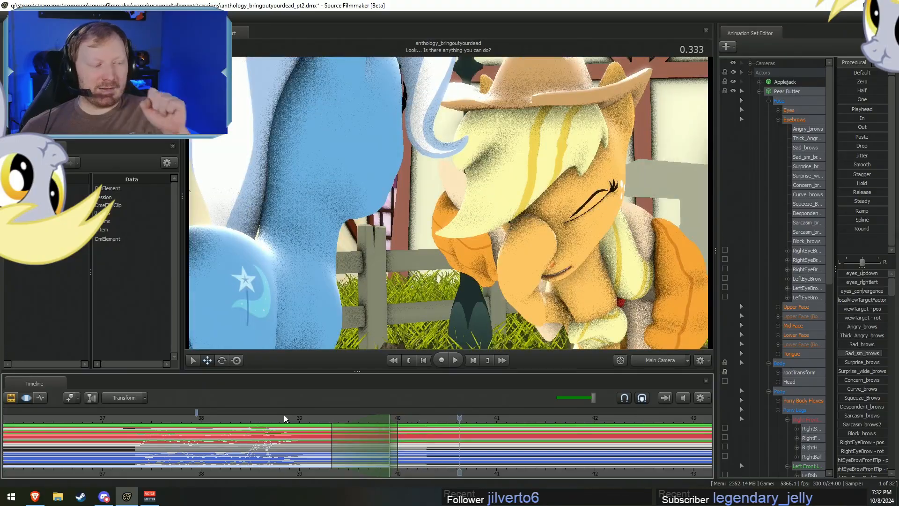
{"action": "left_click", "coordinate": [319, 415]}
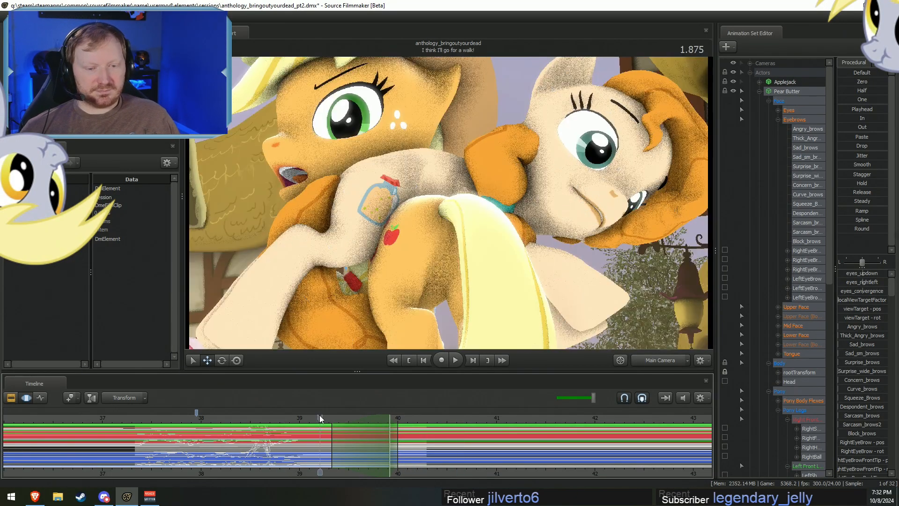
{"action": "key", "text": "space"}
{"action": "key", "text": "space"}
Blend all of Pear Butter's controls between the two poses over a short time selection around 2.583.
{"action": "scroll", "coordinate": [365, 451], "scroll_direction": "up", "scroll_amount": 2}
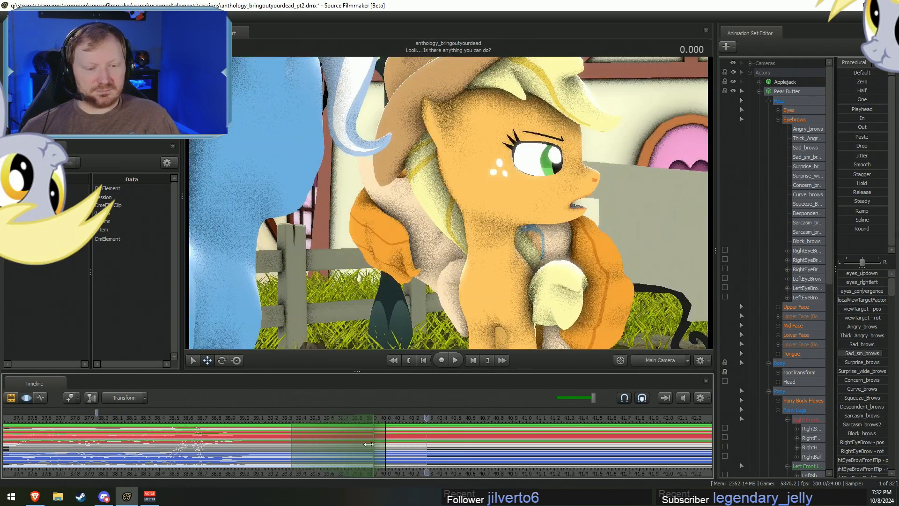
{"action": "left_click_drag", "start_coordinate": [368, 457], "coordinate": [377, 458], "text": "shift"}
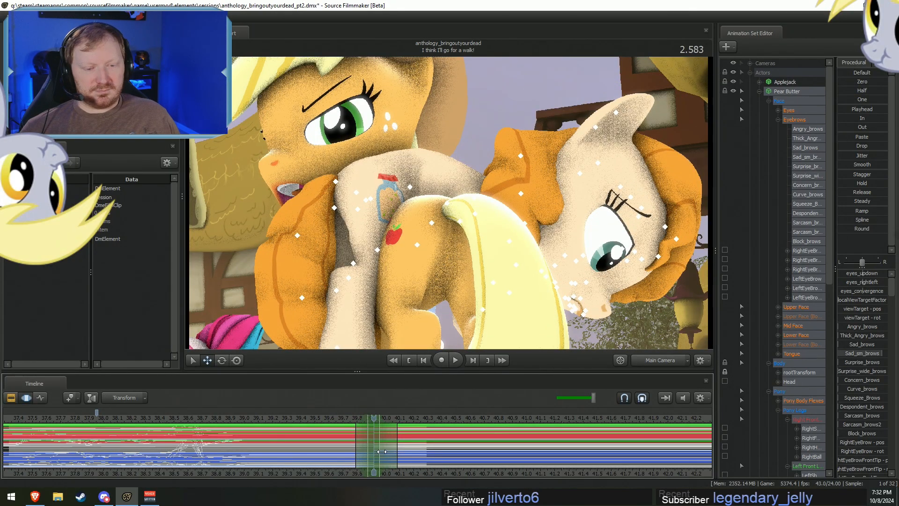
{"action": "left_click", "coordinate": [842, 229]}
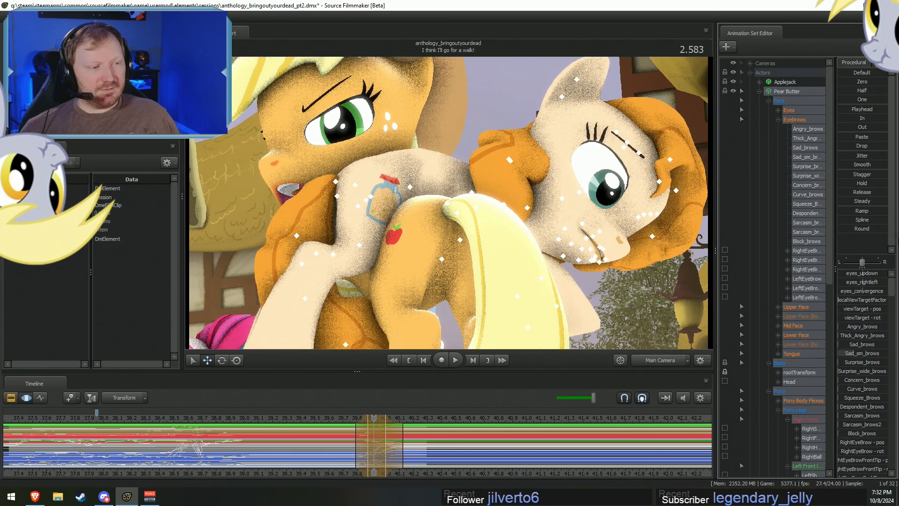
Replay the blended transition into Pear Butter's downcast pose and examine how her body and legs move.
{"action": "left_click", "coordinate": [341, 415]}
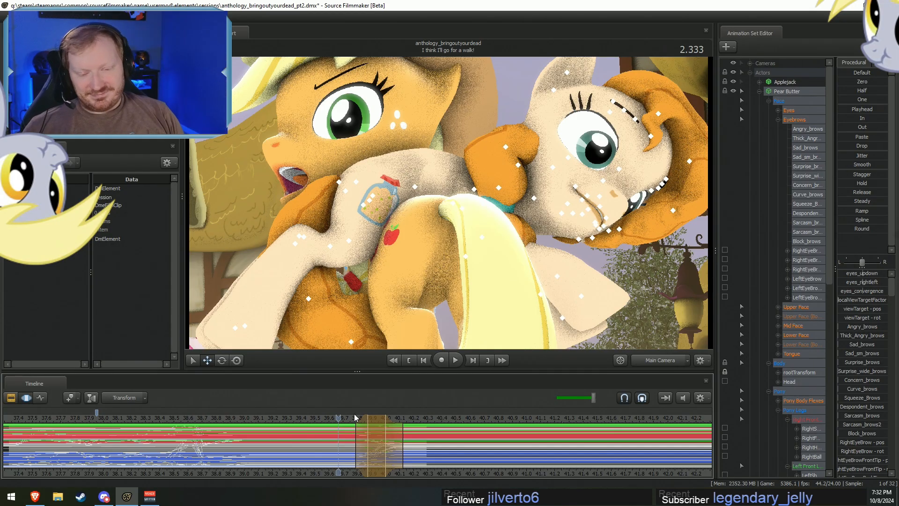
{"action": "left_click_drag", "start_coordinate": [354, 416], "coordinate": [295, 422]}
{"action": "left_click", "coordinate": [298, 418]}
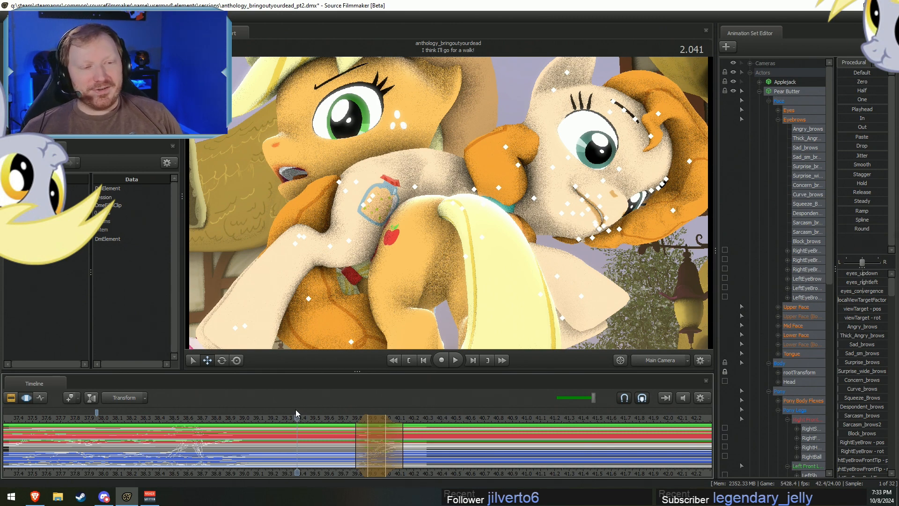
{"action": "key", "text": "space"}
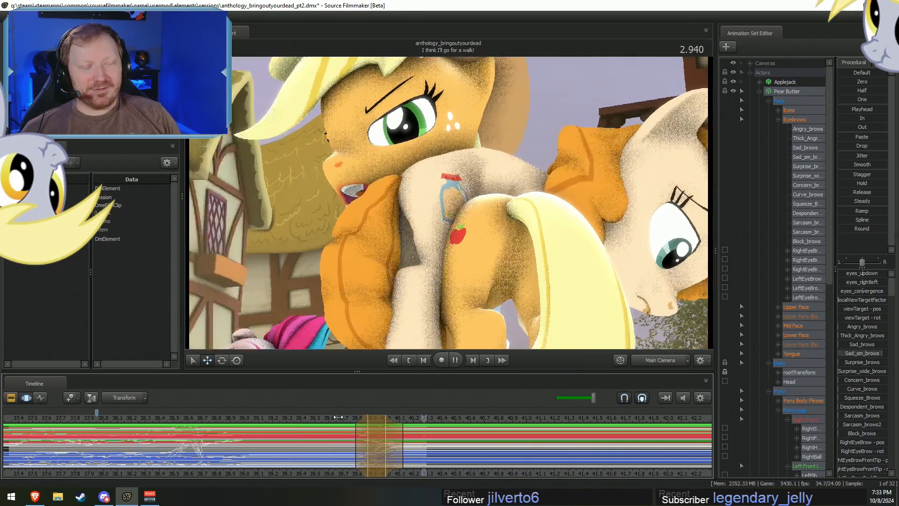
{"action": "key", "text": "space"}
{"action": "scroll", "coordinate": [369, 436], "scroll_direction": "up", "scroll_amount": 3}
{"action": "left_click_drag", "start_coordinate": [369, 435], "coordinate": [393, 436]}
{"action": "key", "text": "space"}
{"action": "left_click", "coordinate": [310, 422]}
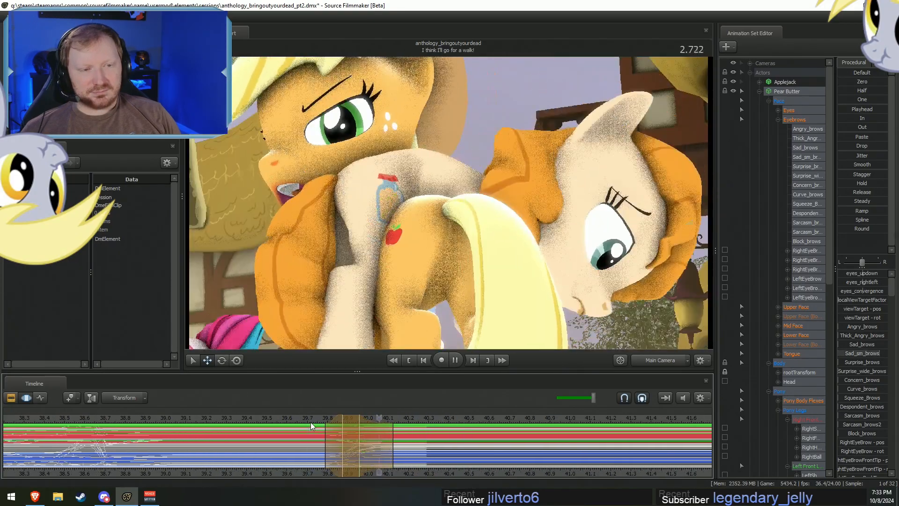
{"action": "key", "text": "space"}
Rotate Pear Butter's LeftLeg1 and RightLeg1 together at 2.625 to shape their swing during the transition, and replay it.
{"action": "left_click_drag", "start_coordinate": [311, 422], "coordinate": [355, 448]}
{"action": "left_click", "coordinate": [341, 258]}
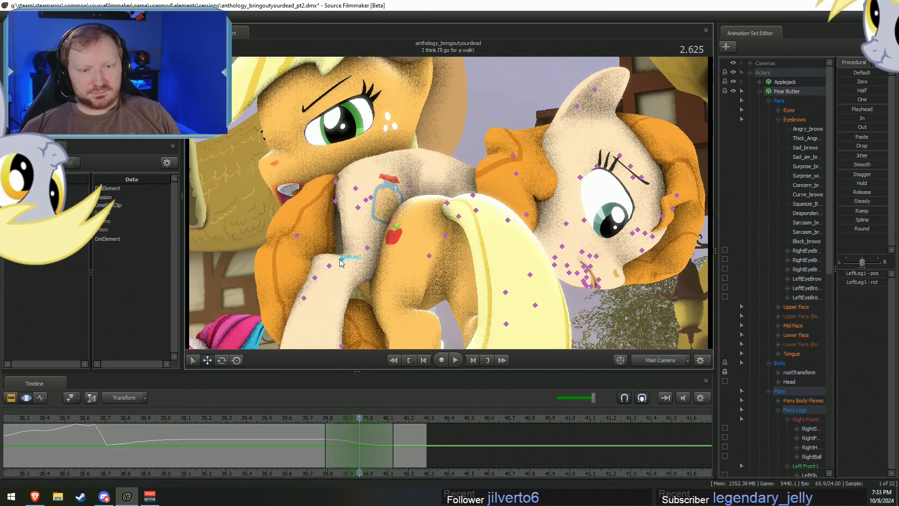
{"action": "key", "text": "e"}
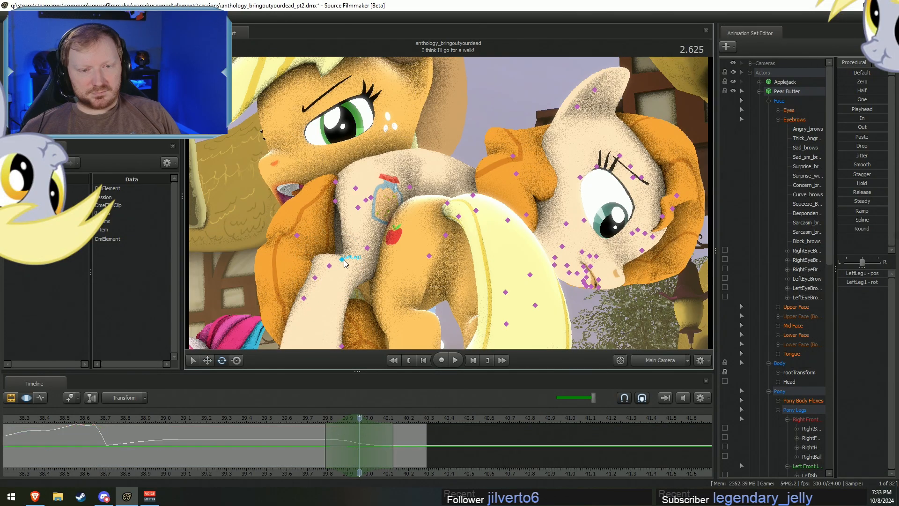
{"action": "left_click", "coordinate": [367, 248], "text": "shift"}
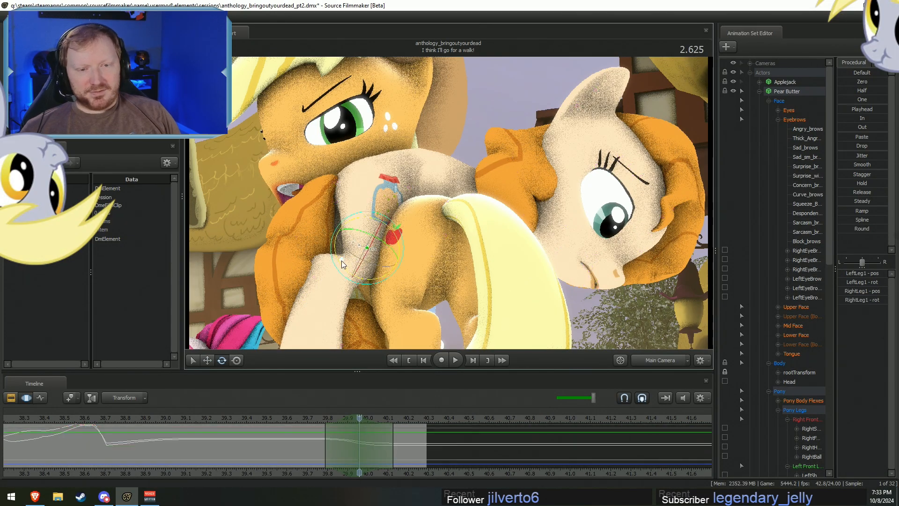
{"action": "left_click_drag", "start_coordinate": [341, 260], "coordinate": [338, 248]}
{"action": "left_click", "coordinate": [314, 418]}
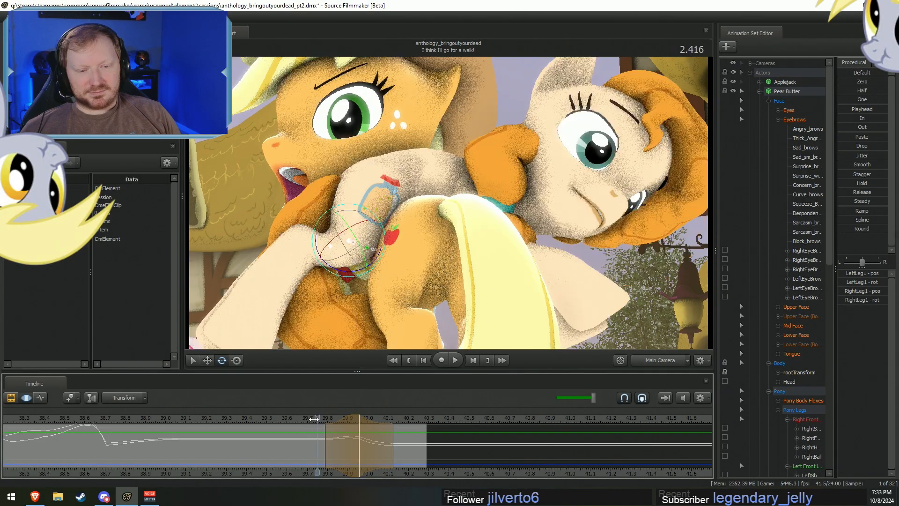
{"action": "key", "text": "space"}
Rotate Pear Butter's RightLeg2 and LeftLeg2 together within a short time selection around 2.666, and replay the motion.
{"action": "key", "text": "shift"}
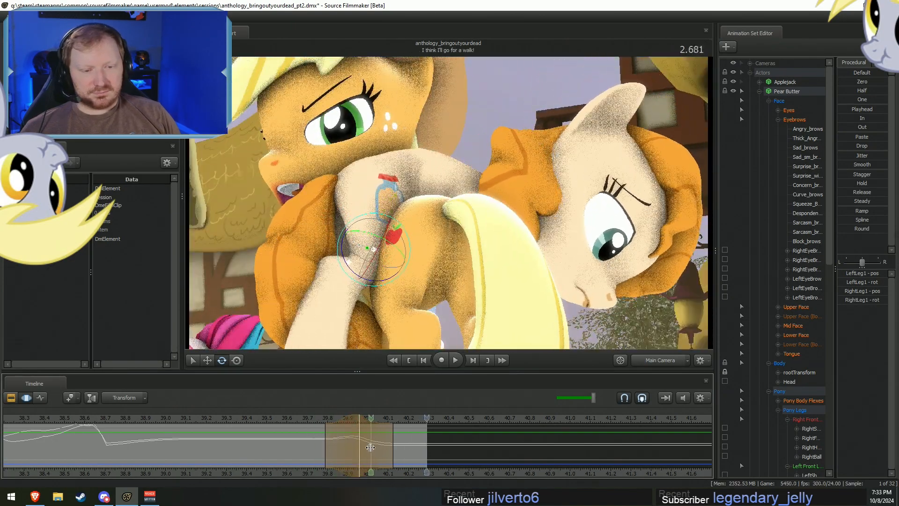
{"action": "left_click", "coordinate": [366, 447], "text": "shift"}
{"action": "scroll", "coordinate": [367, 446], "scroll_direction": "up", "scroll_amount": 3, "text": "shift"}
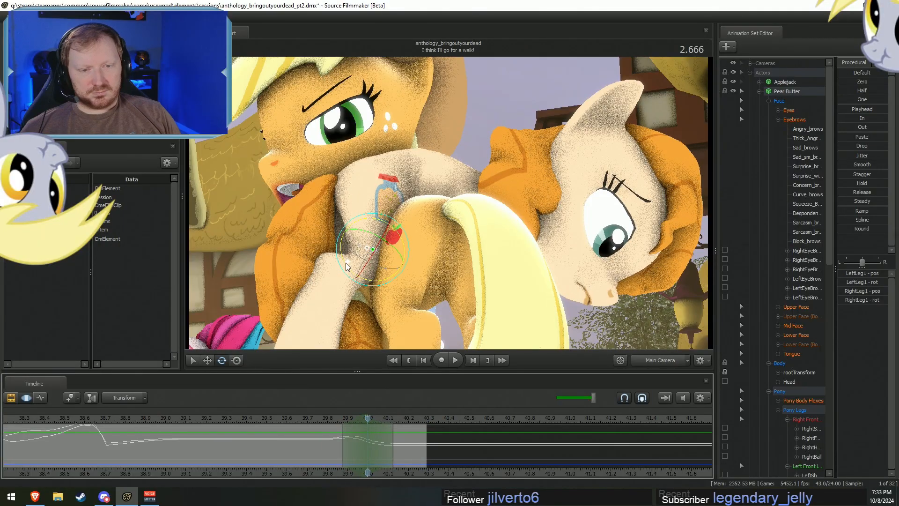
{"action": "left_click", "coordinate": [336, 266], "text": "ctrl"}
{"action": "left_click", "coordinate": [323, 279], "text": "ctrl+shift"}
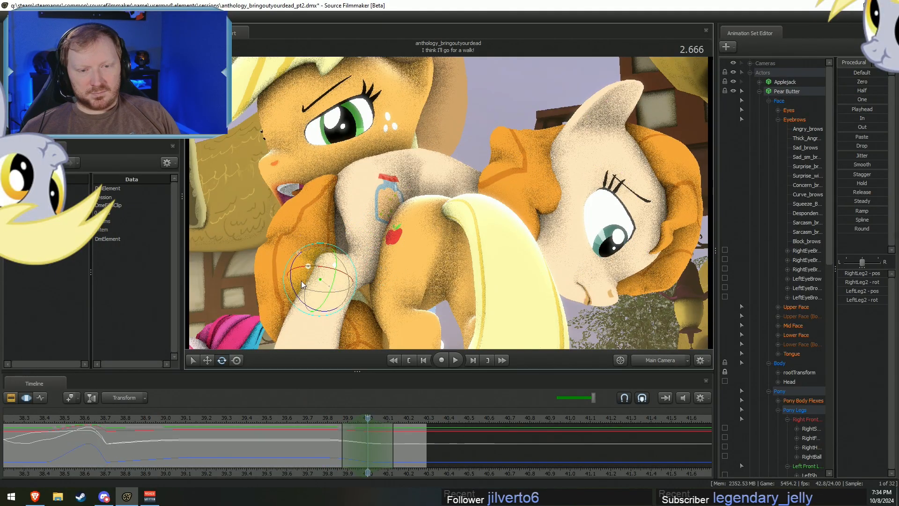
{"action": "left_click_drag", "start_coordinate": [302, 280], "coordinate": [290, 291]}
{"action": "key", "text": "space"}
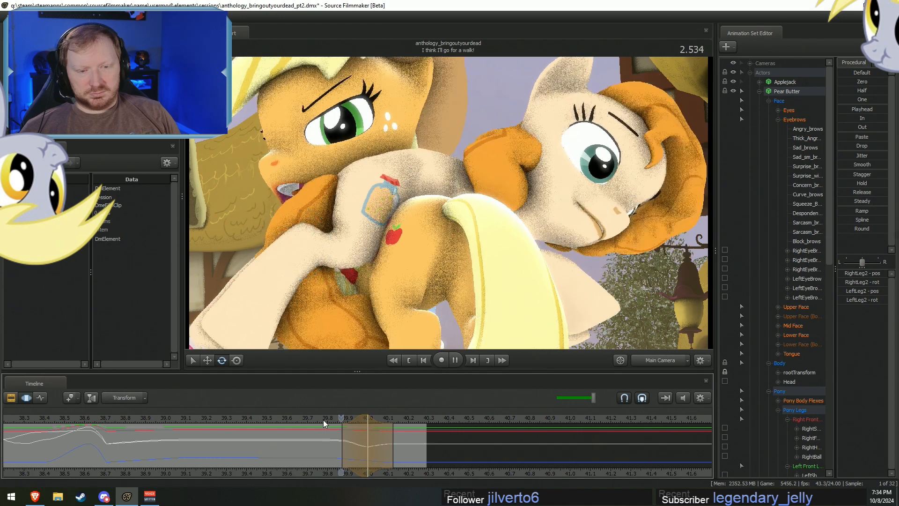
{"action": "key", "text": "space"}
Rotate Pear Butter's RightLeg1 and LeftLeg1 inward within a short time selection around 2.791 so the legs overshoot.
{"action": "left_click", "coordinate": [392, 436], "text": "shift"}
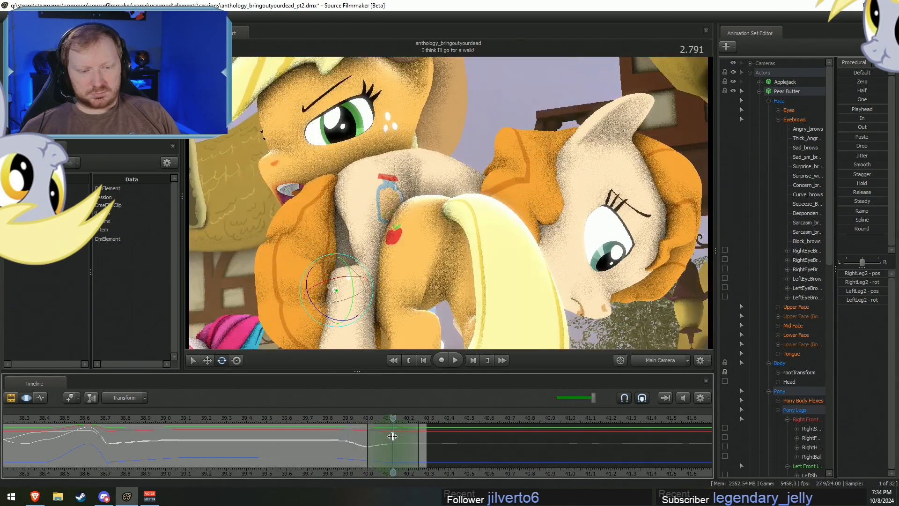
{"action": "scroll", "coordinate": [392, 436], "scroll_direction": "up", "scroll_amount": 1, "text": "shift"}
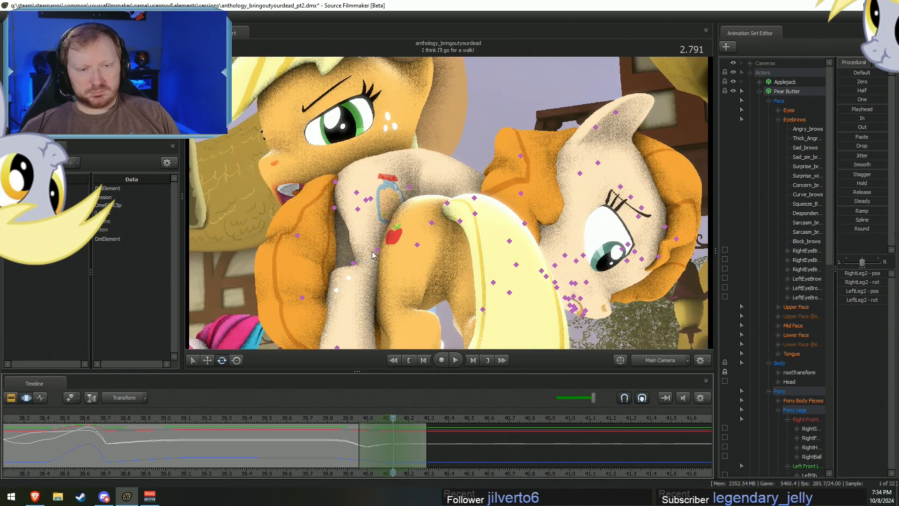
{"action": "left_click", "coordinate": [377, 250], "text": "ctrl"}
{"action": "left_click", "coordinate": [353, 264], "text": "ctrl+shift"}
{"action": "left_click_drag", "start_coordinate": [335, 280], "coordinate": [353, 277]}
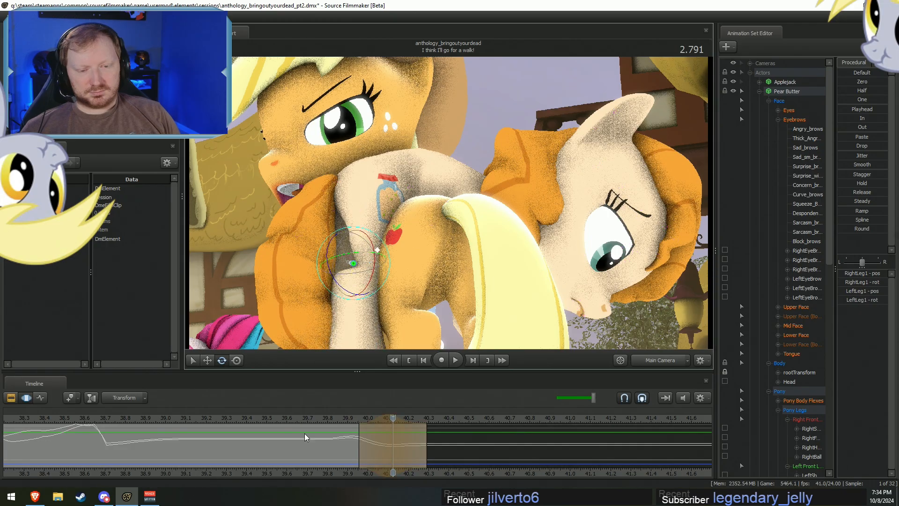
Shift Pear Butter's leg overshoot one frame earlier to 2.750 and replay the transition into her downcast pose.
{"action": "left_click", "coordinate": [324, 420]}
{"action": "key", "text": "space"}
{"action": "key", "text": "space"}
{"action": "left_click", "coordinate": [379, 418]}
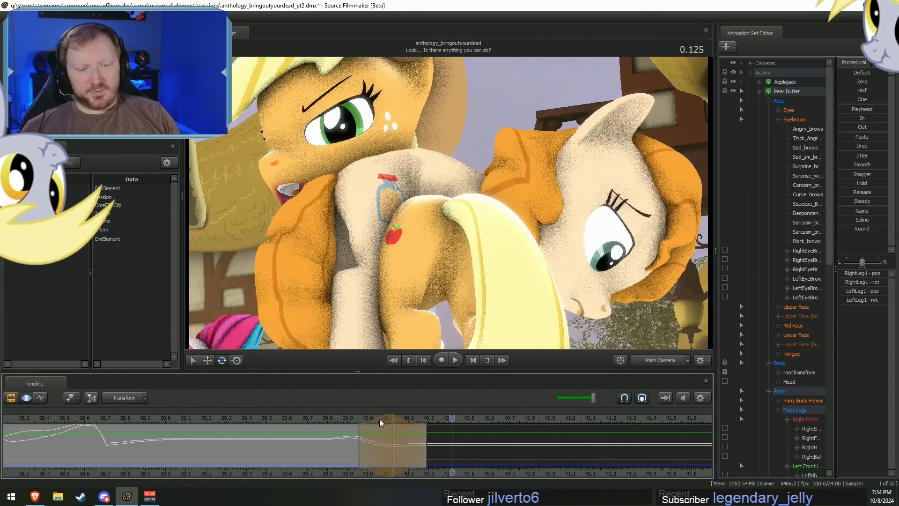
{"action": "left_click", "coordinate": [320, 416]}
{"action": "key", "text": "space"}
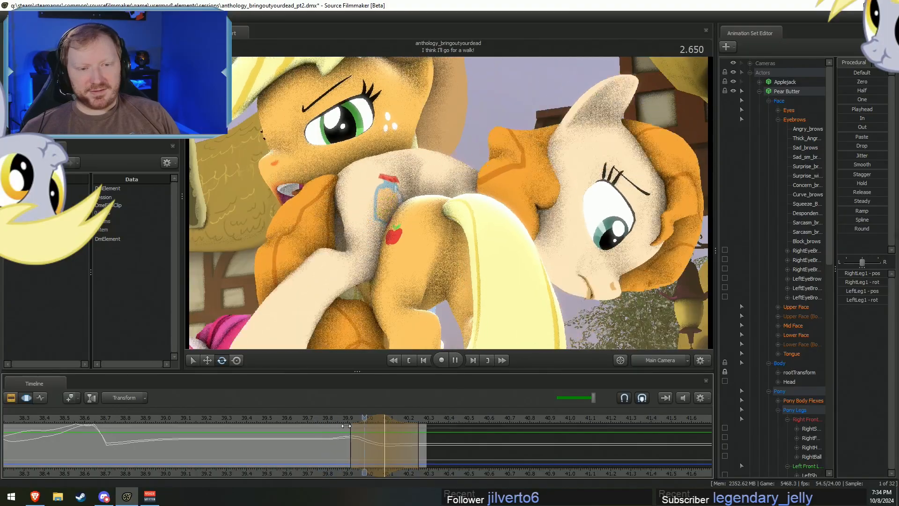
{"action": "left_click", "coordinate": [333, 419]}
{"action": "left_click", "coordinate": [282, 422]}
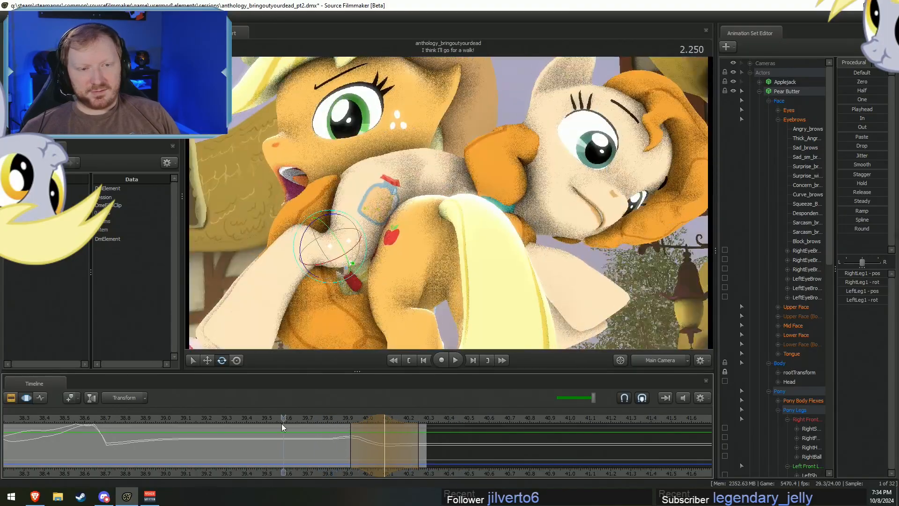
{"action": "key", "text": "space"}
Extend the time selection from 2.750 through the end of the shot and rotate Pear Butter's Pelvis slightly.
{"action": "key", "text": "shift"}
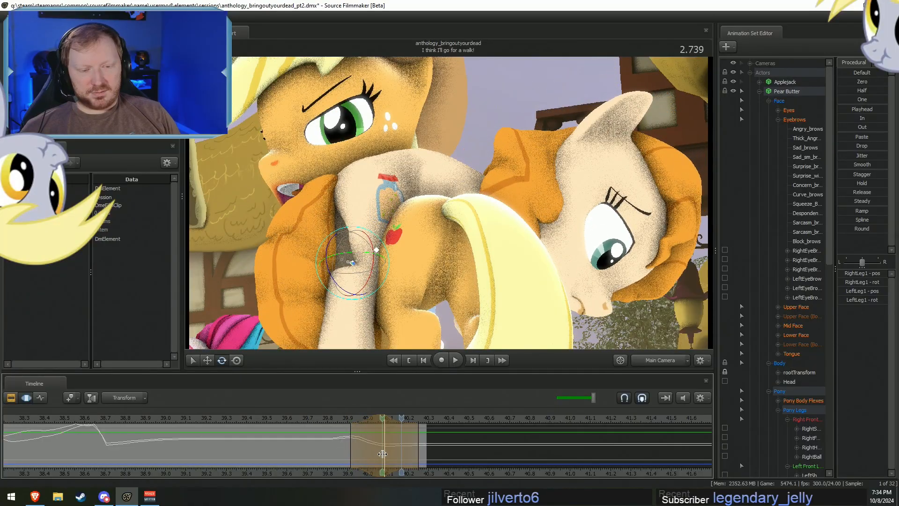
{"action": "left_click_drag", "start_coordinate": [388, 454], "coordinate": [777, 393], "text": "shift"}
{"action": "scroll", "coordinate": [467, 442], "scroll_direction": "up", "scroll_amount": 5}
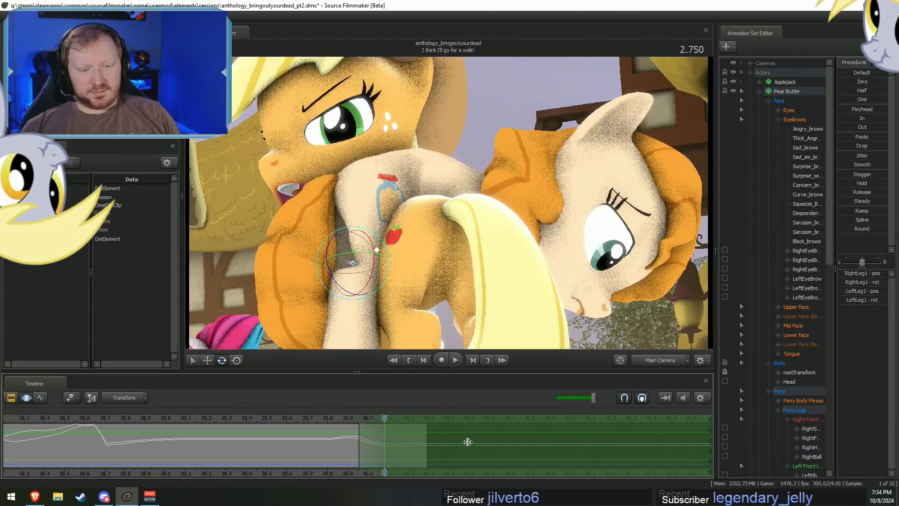
{"action": "key", "text": "ctrl"}
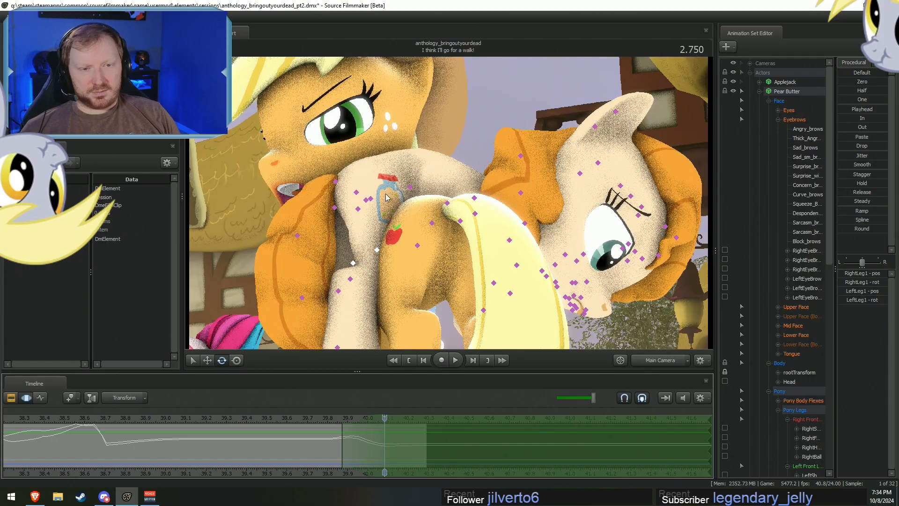
{"action": "left_click", "coordinate": [361, 201]}
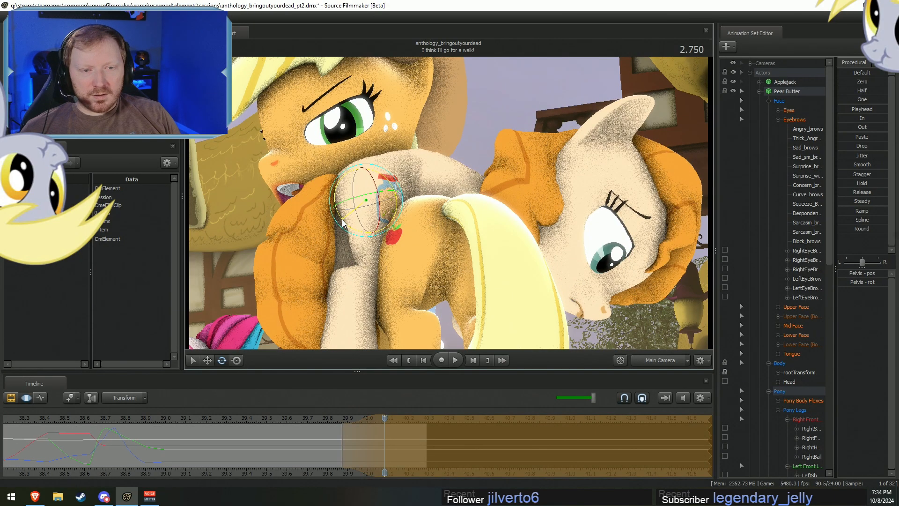
{"action": "left_click_drag", "start_coordinate": [343, 223], "coordinate": [346, 221]}
{"action": "left_click_drag", "start_coordinate": [345, 189], "coordinate": [347, 192]}
Rotate Pear Butter's Chest1 and Chest2 to lower her upper body from 2.750 onward, and replay the motion.
{"action": "key", "text": "ctrl"}
{"action": "left_click", "coordinate": [409, 188], "text": "ctrl"}
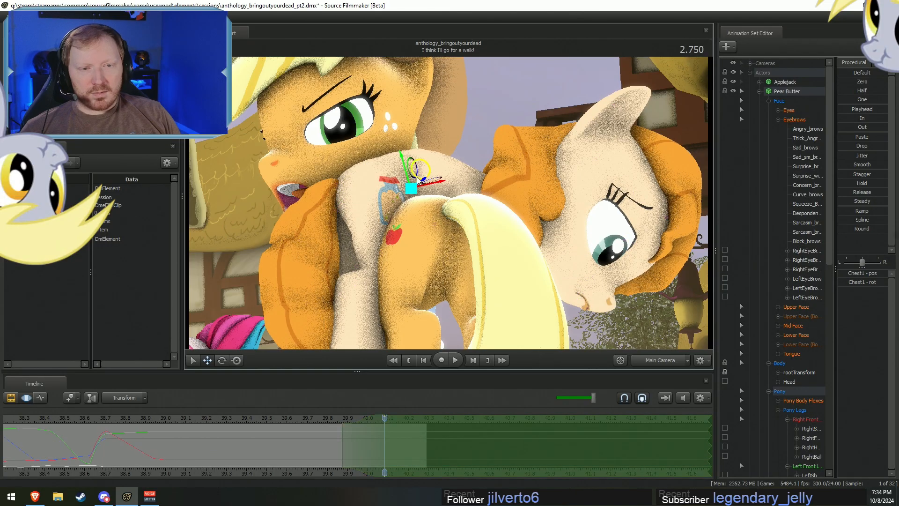
{"action": "left_click_drag", "start_coordinate": [410, 167], "coordinate": [410, 170]}
{"action": "key", "text": "ctrl"}
{"action": "left_click", "coordinate": [448, 206], "text": "ctrl"}
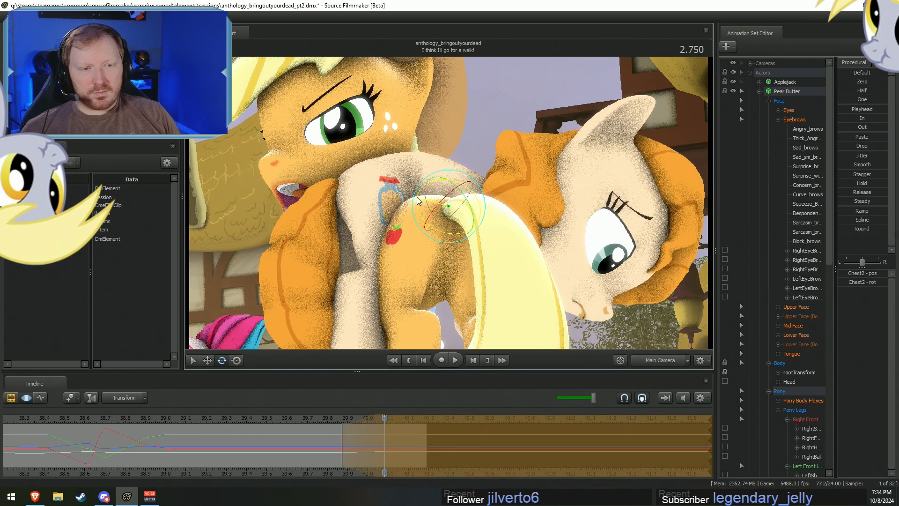
{"action": "key", "text": "w"}
{"action": "left_click_drag", "start_coordinate": [458, 188], "coordinate": [457, 189]}
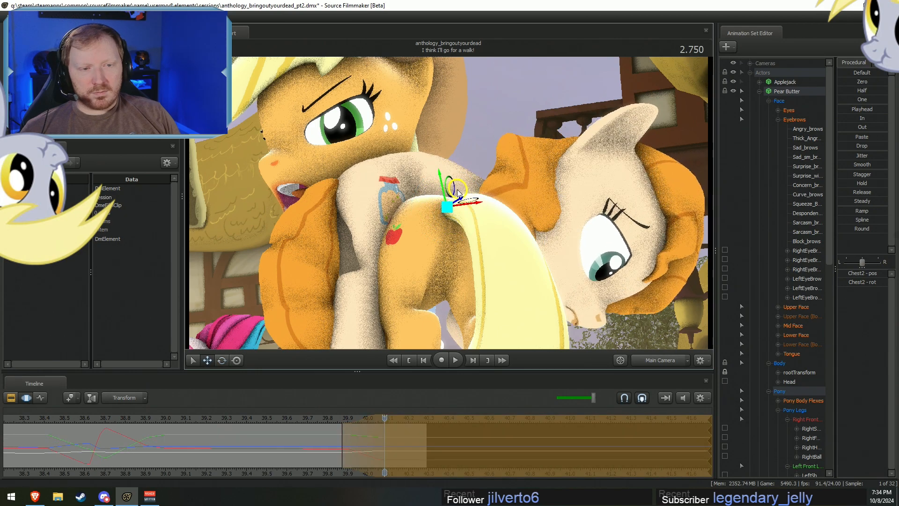
{"action": "left_click", "coordinate": [328, 419]}
{"action": "key", "text": "space"}
{"action": "key", "text": "space"}
Move Pear Butter's Pelvis down slightly within a short time selection around 2.750 and replay the dip.
{"action": "left_click_drag", "start_coordinate": [329, 419], "coordinate": [387, 453]}
{"action": "key", "text": "space"}
{"action": "key", "text": "Escape"}
{"action": "scroll", "coordinate": [387, 453], "scroll_direction": "up", "scroll_amount": 4, "text": "shift"}
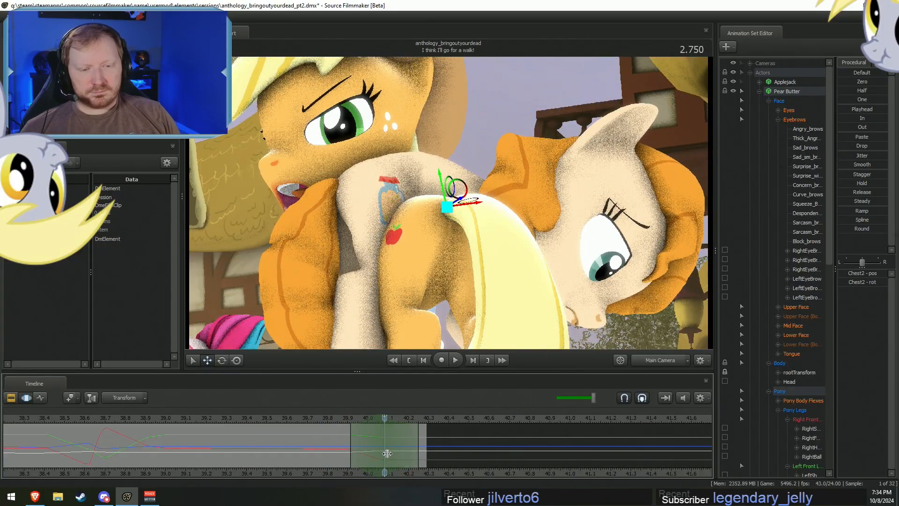
{"action": "left_click", "coordinate": [368, 204]}
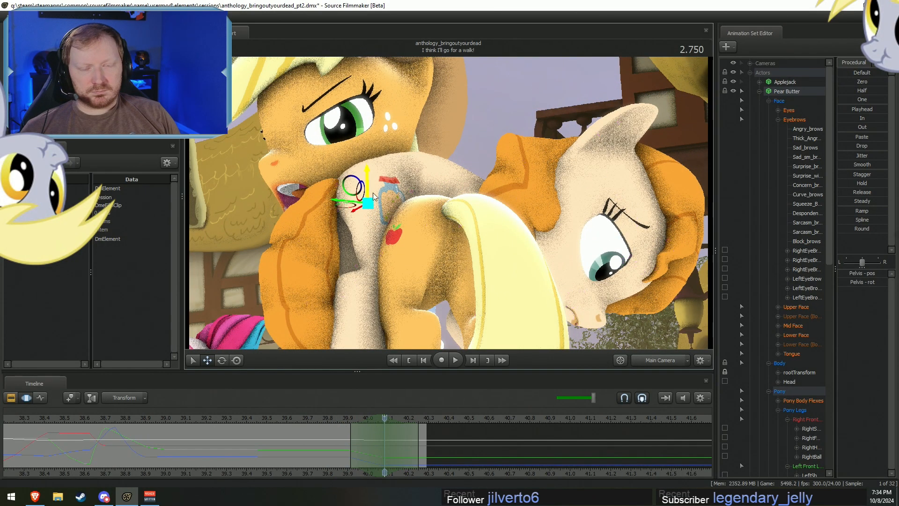
{"action": "left_click_drag", "start_coordinate": [372, 175], "coordinate": [374, 177]}
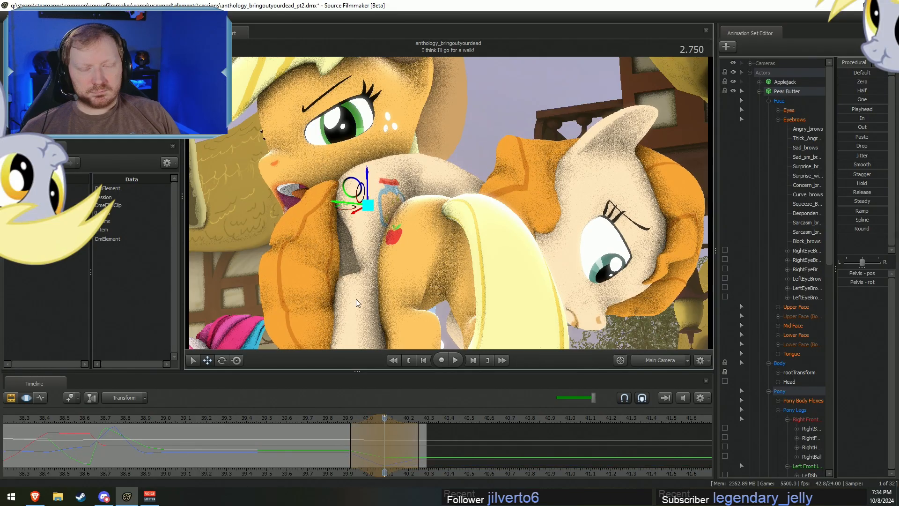
{"action": "key", "text": "space"}
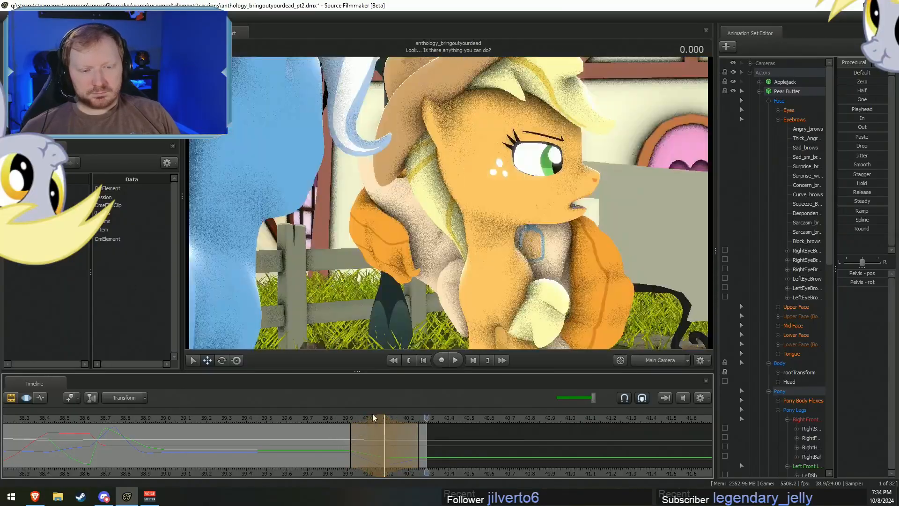
Shift Pear Butter's pelvis dip one frame earlier and replay the transition to check its timing.
{"action": "left_click_drag", "start_coordinate": [384, 421], "coordinate": [376, 419]}
{"action": "key", "text": "Left"}
{"action": "key", "text": "Left"}
{"action": "key", "text": "Right"}
{"action": "key", "text": "Right"}
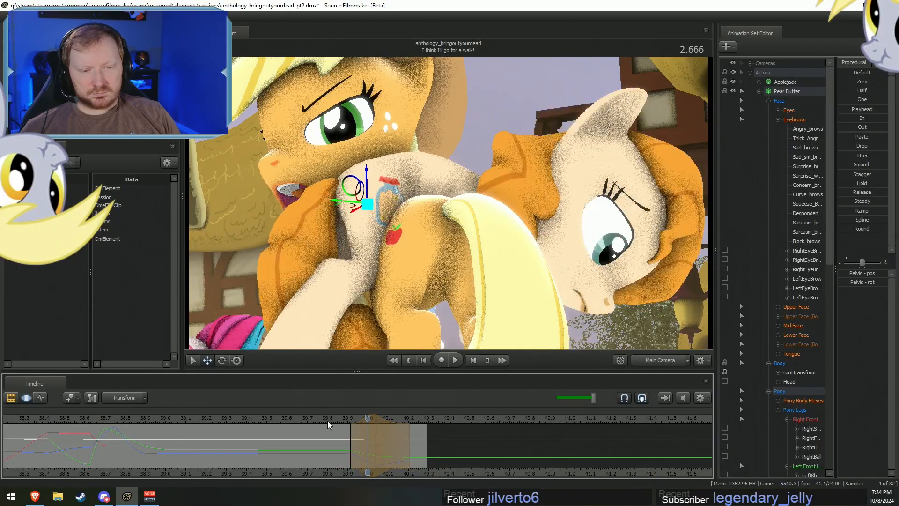
{"action": "left_click", "coordinate": [327, 420]}
{"action": "key", "text": "space"}
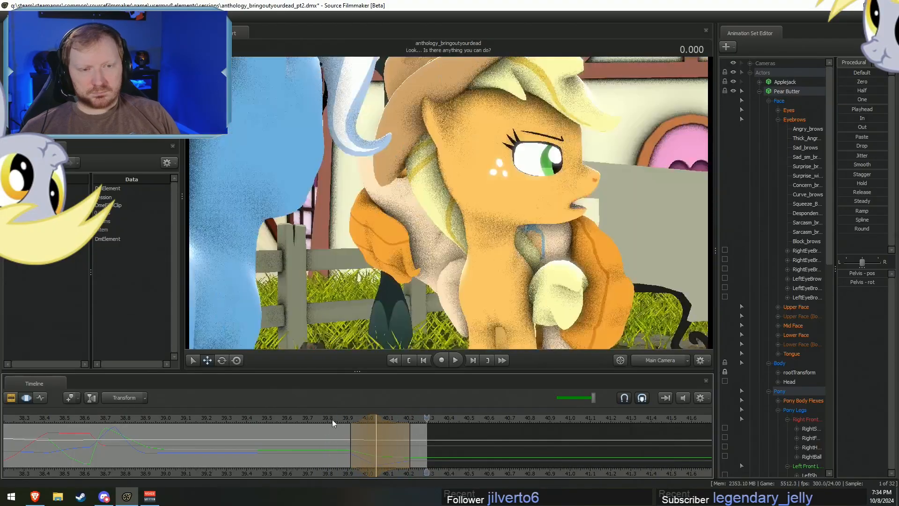
{"action": "key", "text": "space"}
{"action": "key", "text": "space"}
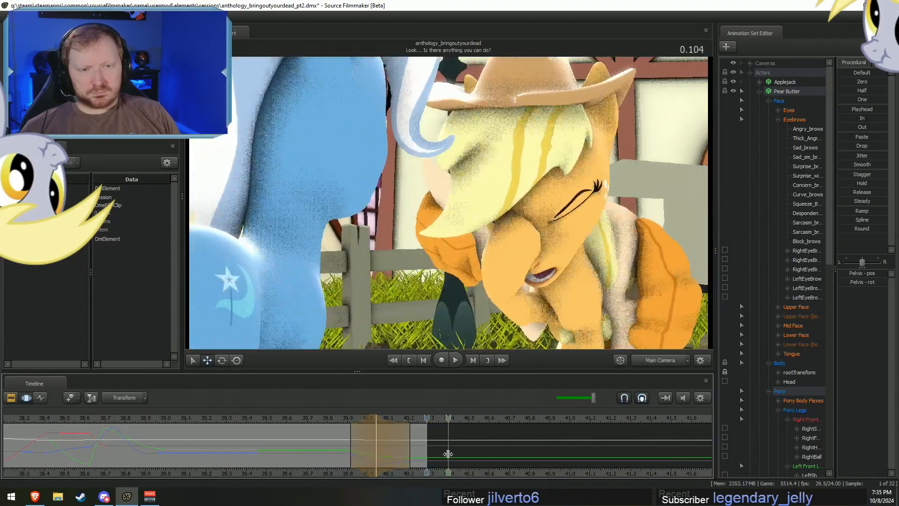
{"action": "left_click", "coordinate": [331, 420]}
{"action": "left_click_drag", "start_coordinate": [331, 420], "coordinate": [296, 417]}
{"action": "key", "text": "space"}
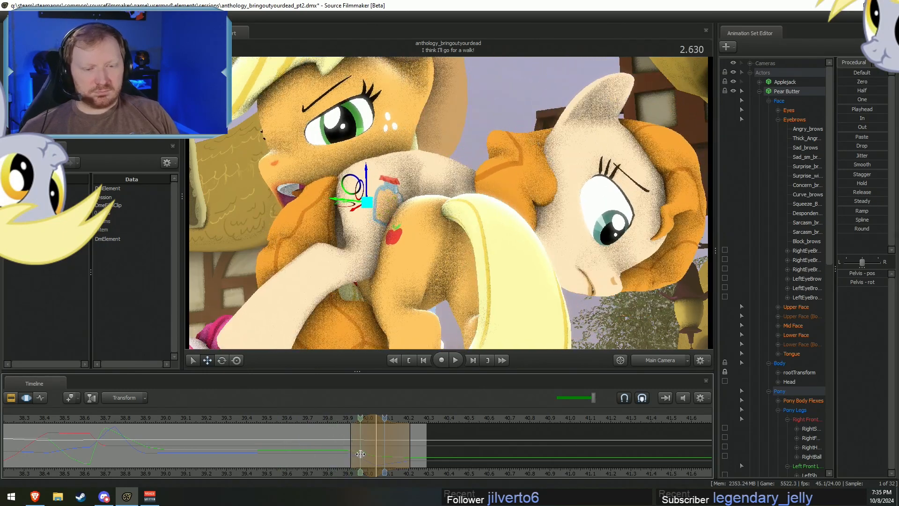
Rotate Pear Butter's Head and Neck together upward within a short time selection around 2.625, and replay the motion.
{"action": "left_click_drag", "start_coordinate": [382, 456], "coordinate": [391, 455]}
{"action": "left_click", "coordinate": [524, 205]}
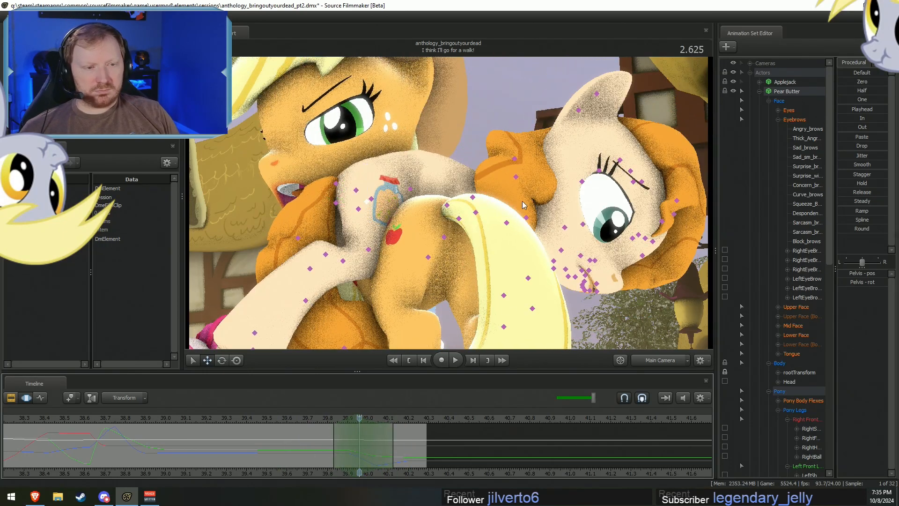
{"action": "left_click", "coordinate": [519, 219]}
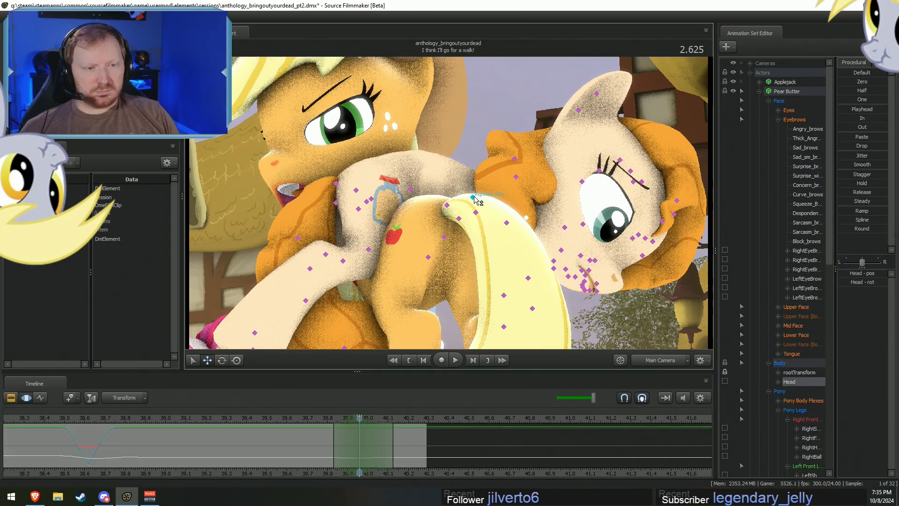
{"action": "left_click", "coordinate": [476, 213]}
{"action": "mouse_move", "coordinate": [481, 240]}
{"action": "left_mouse_down"}
{"action": "mouse_move", "coordinate": [488, 234]}
{"action": "mouse_move", "coordinate": [487, 250]}
{"action": "left_mouse_up"}
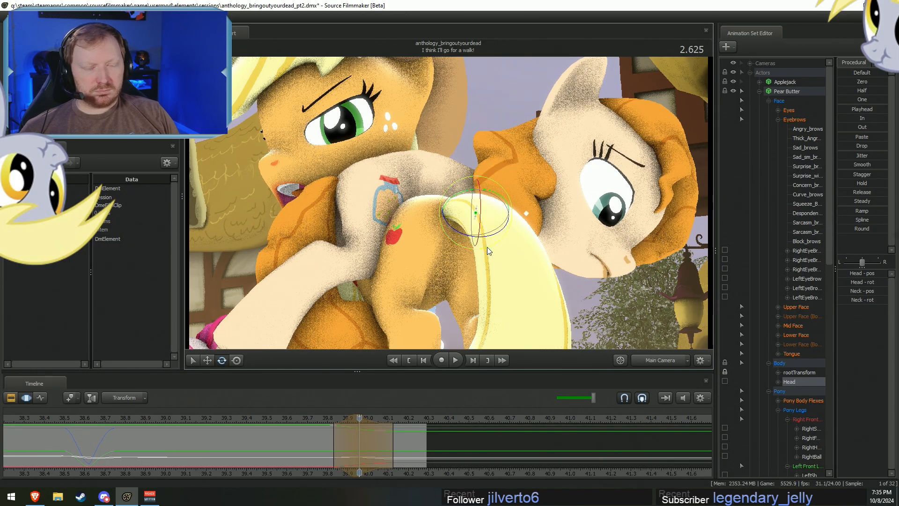
{"action": "left_click", "coordinate": [327, 420]}
{"action": "key", "text": "space"}
{"action": "key", "text": "space"}
Rotate Pear Butter's Head alone upward within a short time selection around 2.666, and replay the head drag.
{"action": "left_click_drag", "start_coordinate": [328, 423], "coordinate": [368, 454]}
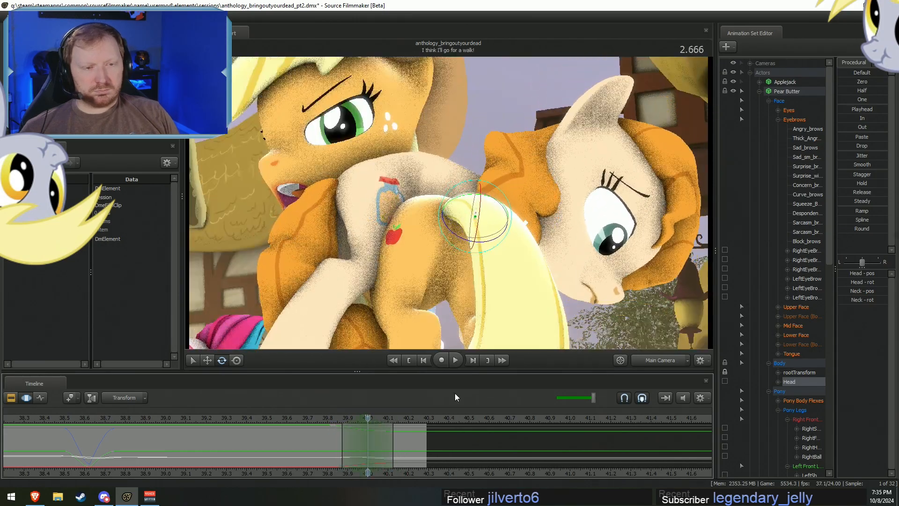
{"action": "key", "text": "ctrl"}
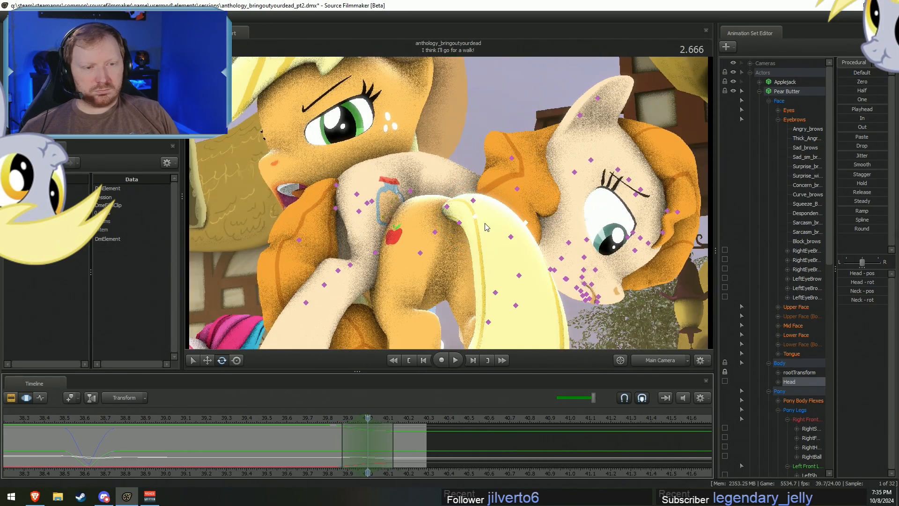
{"action": "left_click", "coordinate": [525, 225], "text": "ctrl"}
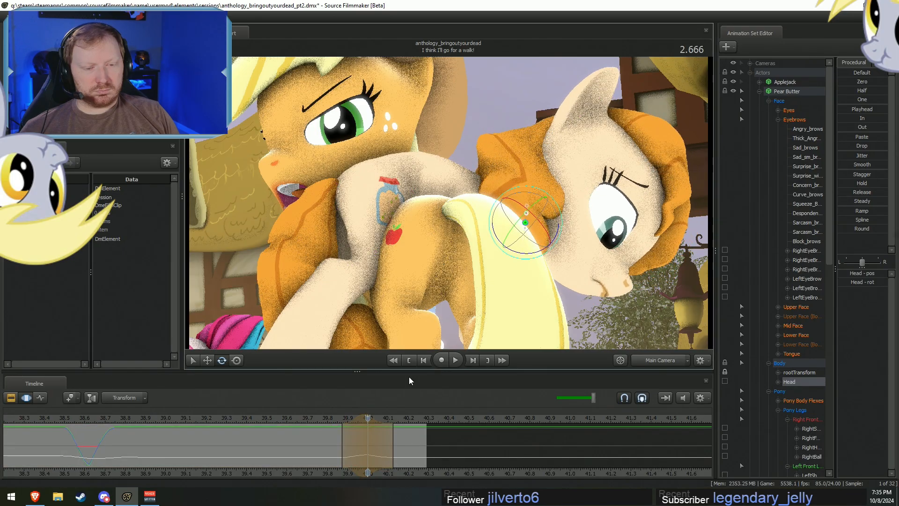
{"action": "left_click_drag", "start_coordinate": [368, 452], "coordinate": [352, 452]}
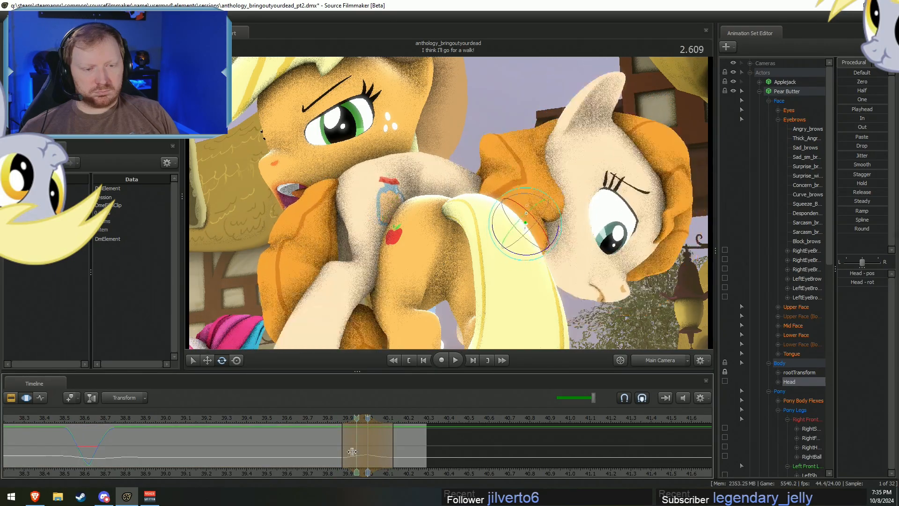
{"action": "key", "text": "space"}
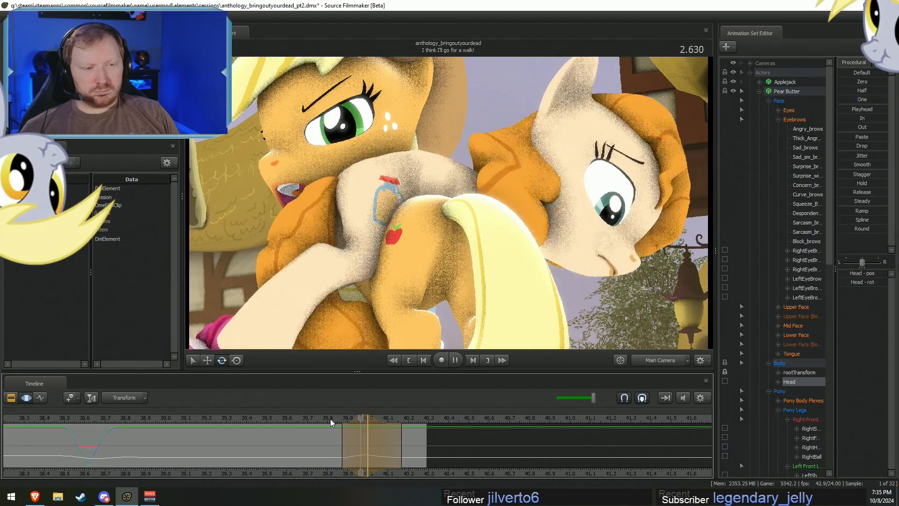
{"action": "left_click", "coordinate": [355, 444]}
{"action": "key", "text": "space"}
{"action": "left_click", "coordinate": [357, 425]}
{"action": "key", "text": "space"}
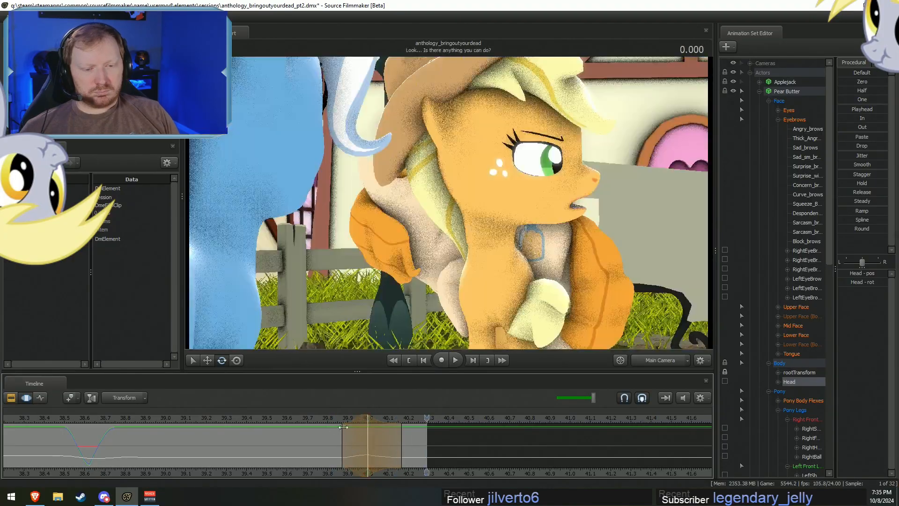
Try the Head rotation one frame earlier, return it to 2.666, and replay the transition.
{"action": "left_click_drag", "start_coordinate": [348, 417], "coordinate": [391, 462]}
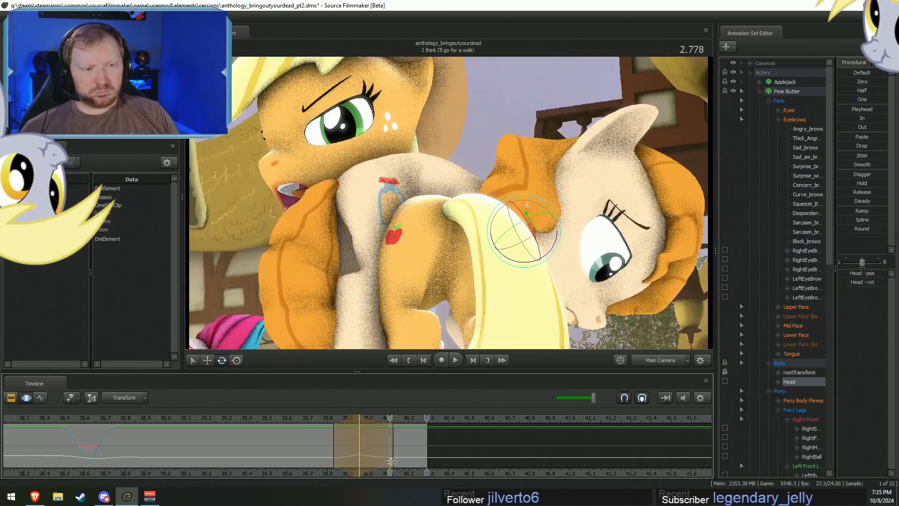
{"action": "left_click", "coordinate": [308, 420]}
{"action": "key", "text": "space"}
{"action": "key", "text": "space"}
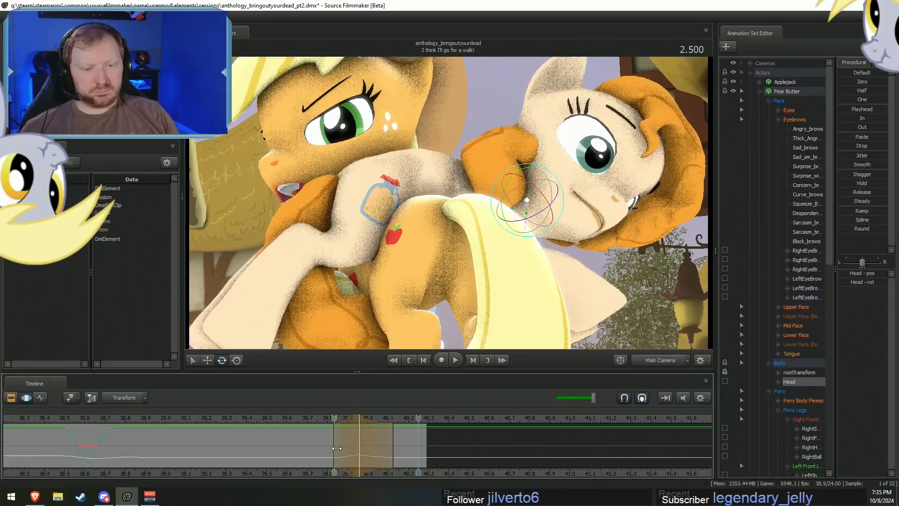
{"action": "left_click_drag", "start_coordinate": [360, 444], "coordinate": [365, 440]}
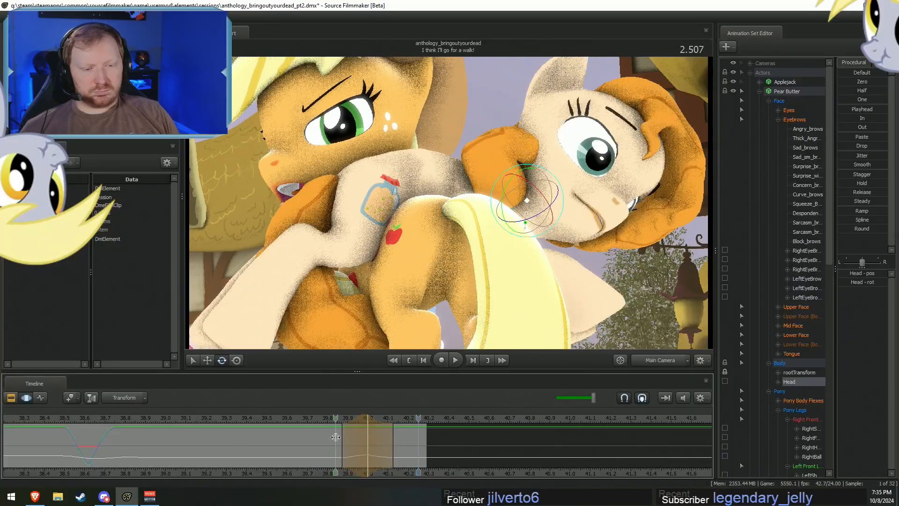
{"action": "key", "text": "space"}
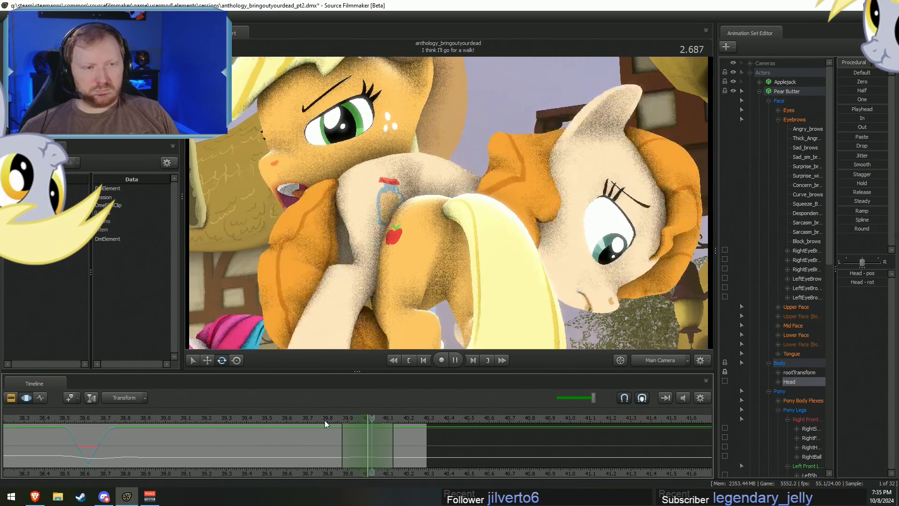
{"action": "key", "text": "space"}
Rotate Pear Butter's Head further down within a short time selection around 2.750, adjust the selection's falloff, and replay it.
{"action": "left_click", "coordinate": [360, 458], "text": "shift"}
{"action": "scroll", "coordinate": [360, 458], "scroll_direction": "up", "scroll_amount": 2, "text": "shift"}
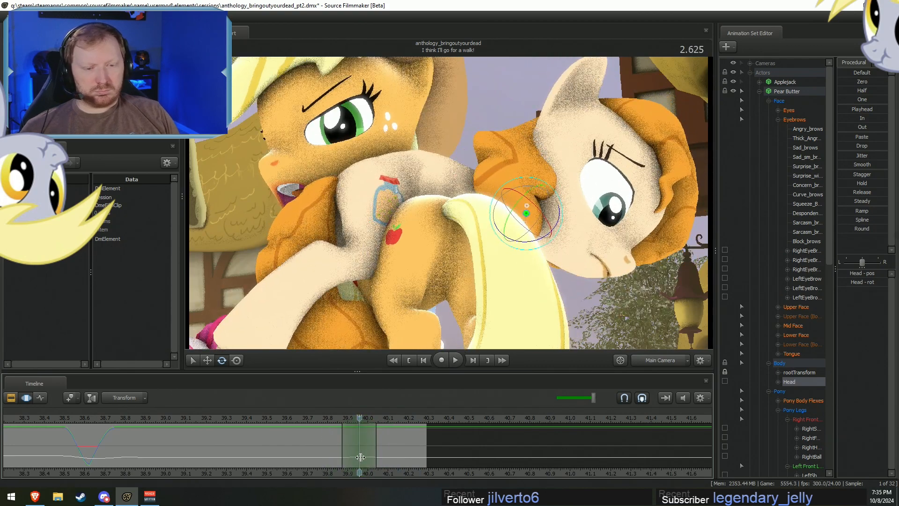
{"action": "right_click_drag", "start_coordinate": [360, 457], "coordinate": [380, 457], "text": "shift"}
{"action": "key", "text": "ctrl"}
{"action": "left_click_drag", "start_coordinate": [556, 209], "coordinate": [556, 222]}
{"action": "mouse_move", "coordinate": [381, 444]}
{"action": "left_mouse_down"}
{"action": "mouse_move", "coordinate": [320, 455]}
{"action": "mouse_move", "coordinate": [393, 461]}
{"action": "mouse_move", "coordinate": [383, 461]}
{"action": "left_mouse_up"}
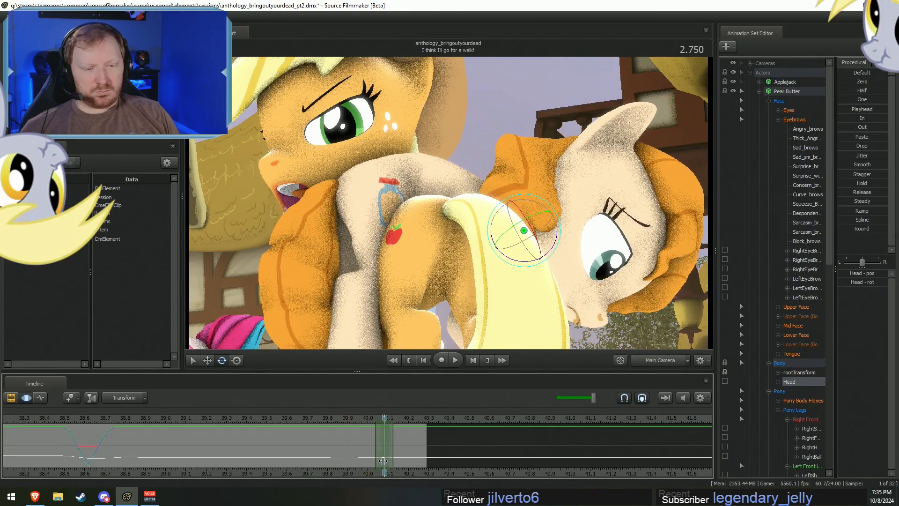
{"action": "scroll", "coordinate": [383, 461], "scroll_direction": "up", "scroll_amount": 3, "text": "shift"}
{"action": "left_click_drag", "start_coordinate": [557, 242], "coordinate": [559, 246]}
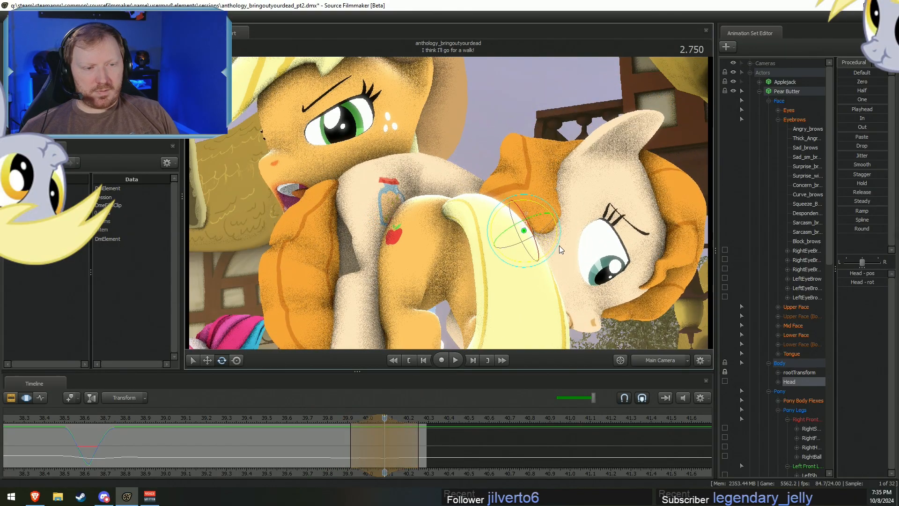
{"action": "left_click_drag", "start_coordinate": [378, 440], "coordinate": [334, 439]}
{"action": "left_click_drag", "start_coordinate": [419, 442], "coordinate": [427, 444]}
{"action": "key", "text": "space"}
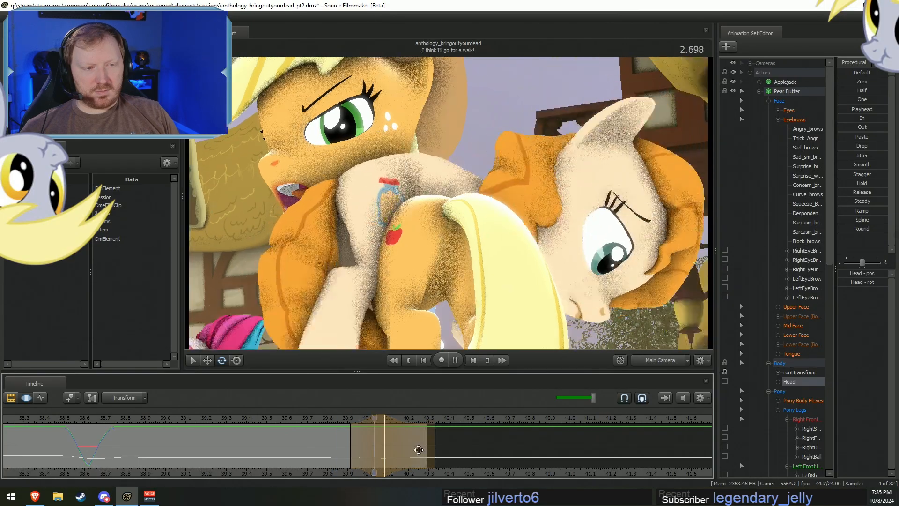
Replay the end of Pear Butter's head transition and show her Upper Face controls for editing.
{"action": "key", "text": "space"}
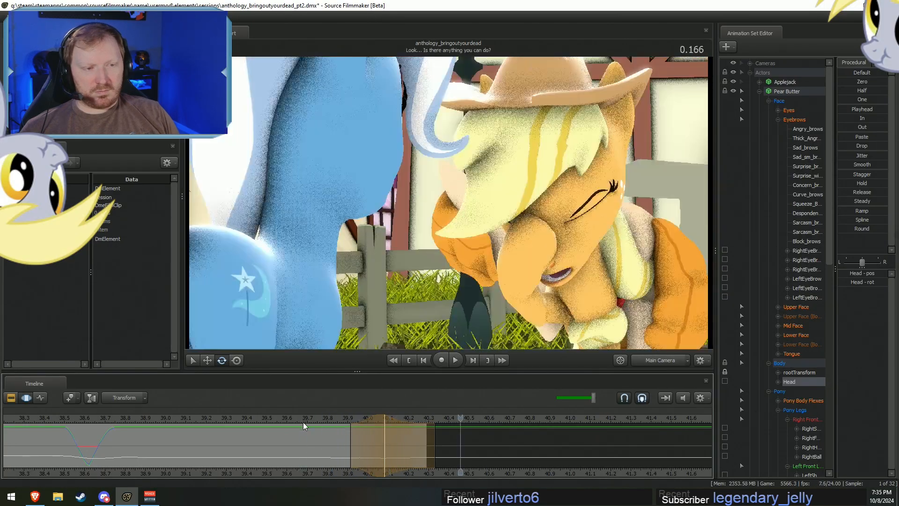
{"action": "left_click", "coordinate": [271, 416]}
{"action": "key", "text": "space"}
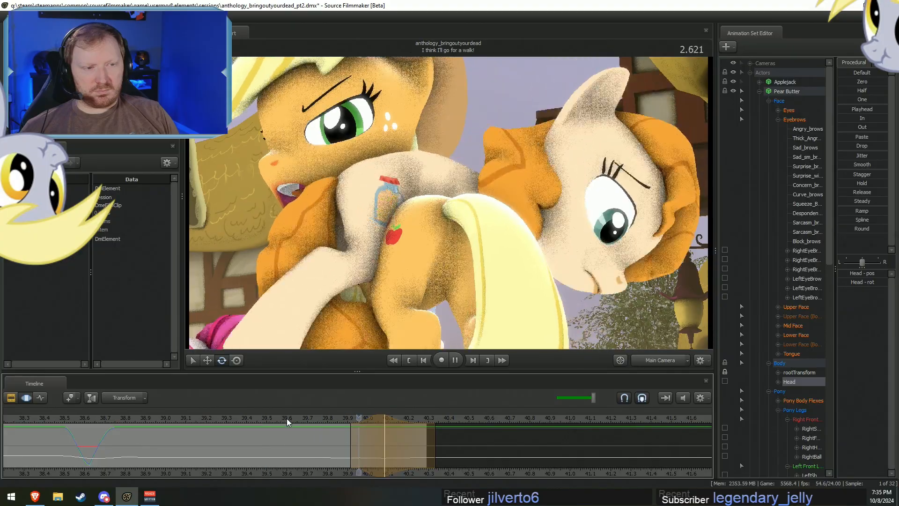
{"action": "key", "text": "space"}
{"action": "left_click_drag", "start_coordinate": [800, 128], "coordinate": [810, 298]}
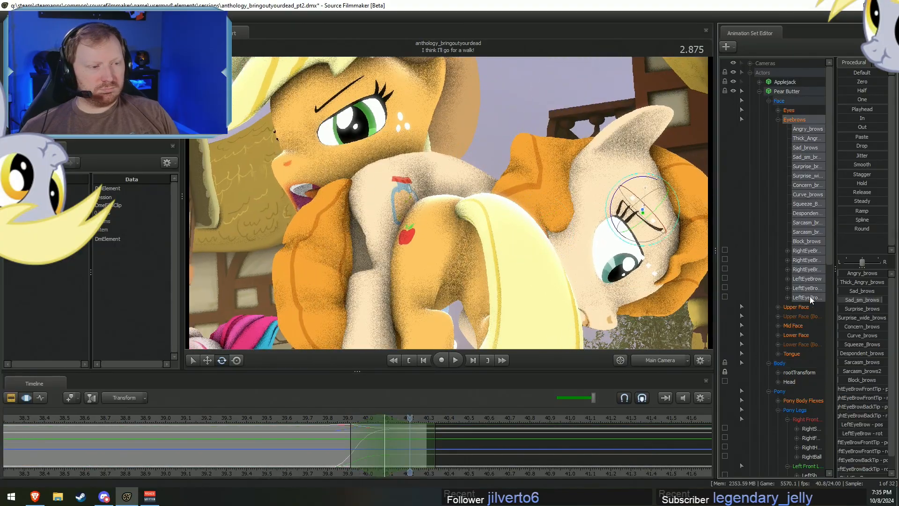
{"action": "left_click", "coordinate": [806, 309]}
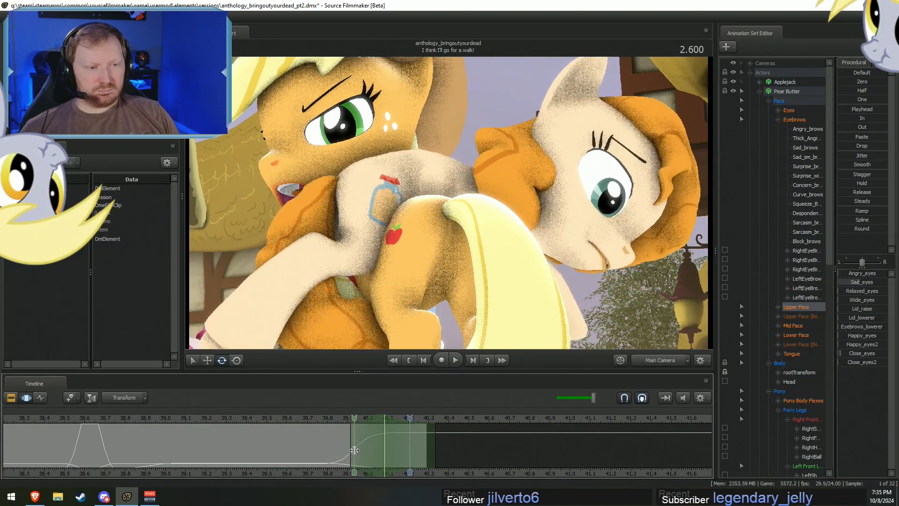
Give Pear Butter a blink by blending her Upper Face to the closed-eyes pose at 1.291 within a short time selection from 2.625.
{"action": "left_click_drag", "start_coordinate": [359, 452], "coordinate": [380, 461], "text": "shift"}
{"action": "left_click", "coordinate": [360, 454]}
{"action": "scroll", "coordinate": [378, 460], "scroll_direction": "up", "scroll_amount": 2, "text": "shift"}
{"action": "left_click", "coordinate": [366, 459]}
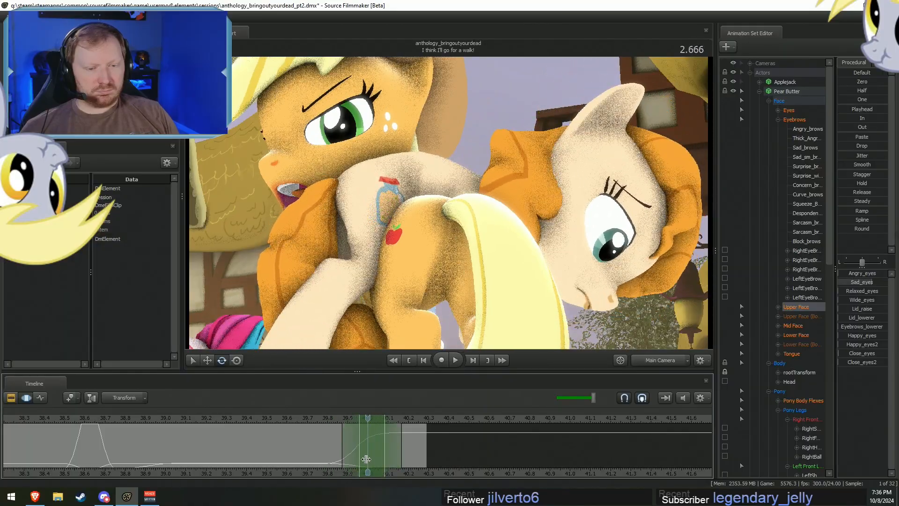
{"action": "left_click", "coordinate": [88, 417]}
{"action": "left_click_drag", "start_coordinate": [845, 108], "coordinate": [886, 109]}
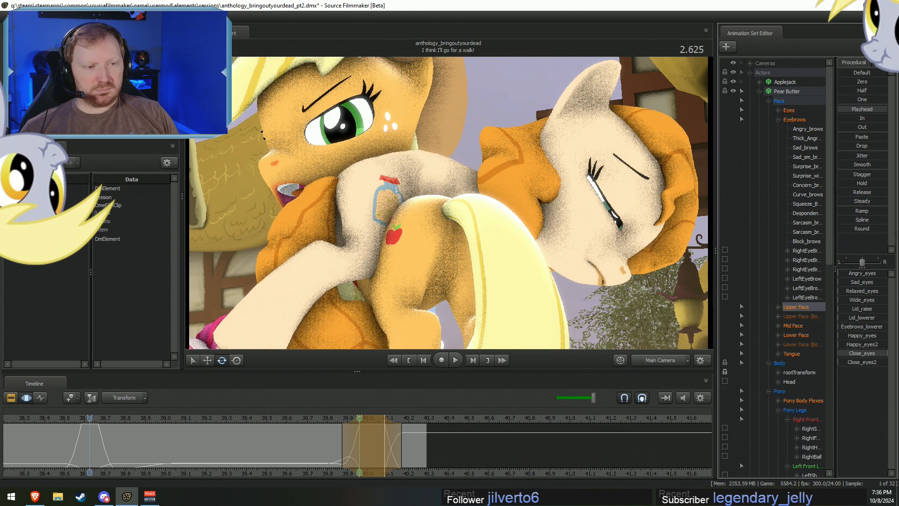
{"action": "left_click_drag", "start_coordinate": [886, 109], "coordinate": [887, 109]}
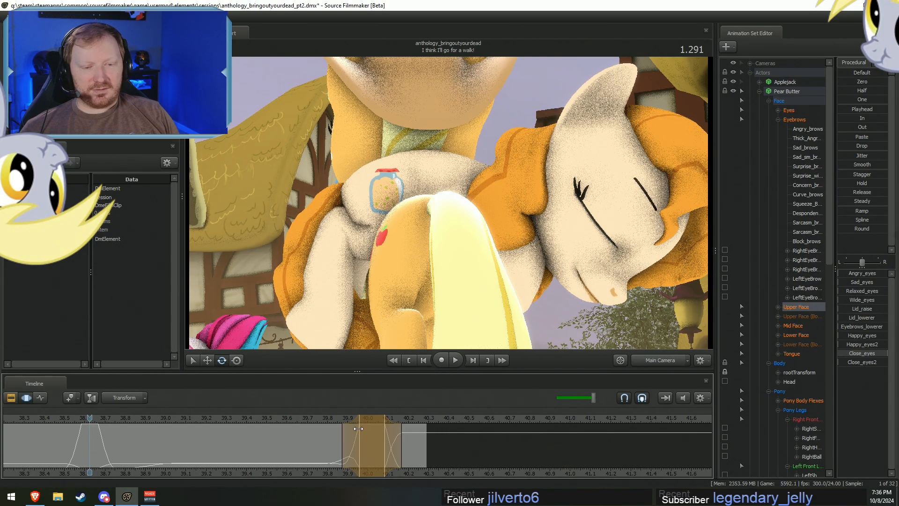
Replay the blink, shift it slightly earlier with a shorter hold centred around 2.625, and replay it.
{"action": "key", "text": "shift"}
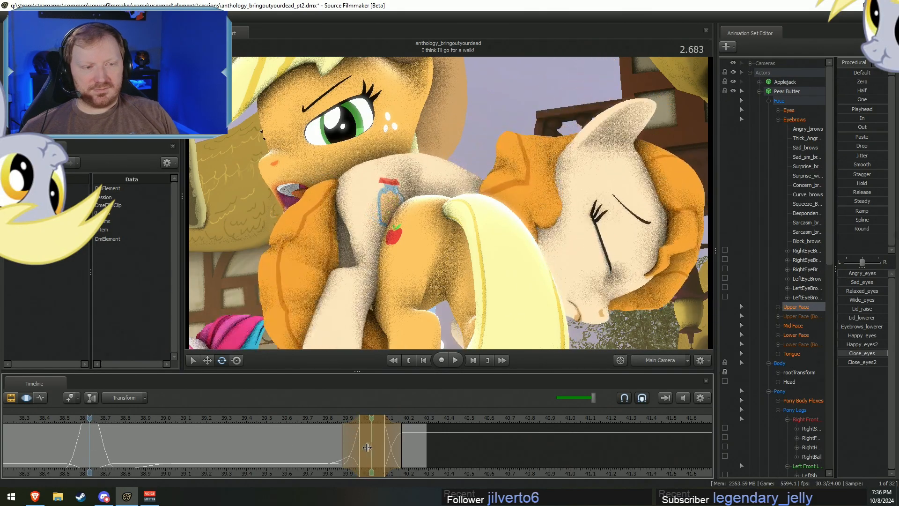
{"action": "left_click", "coordinate": [326, 419]}
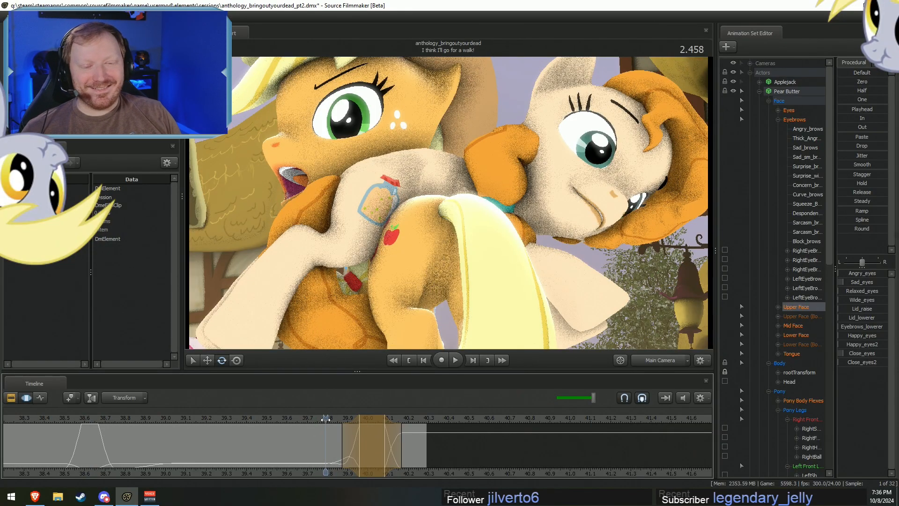
{"action": "key", "text": "space"}
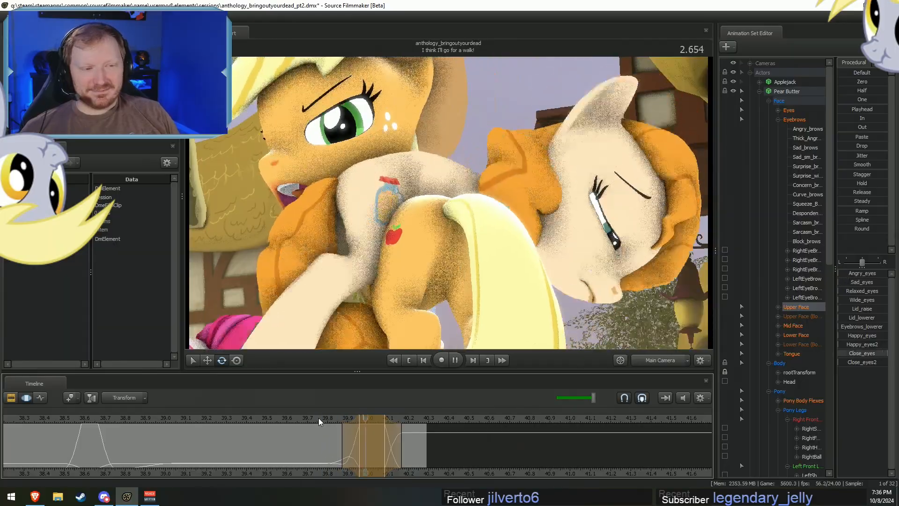
{"action": "key", "text": "space"}
{"action": "left_click_drag", "start_coordinate": [375, 420], "coordinate": [390, 466]}
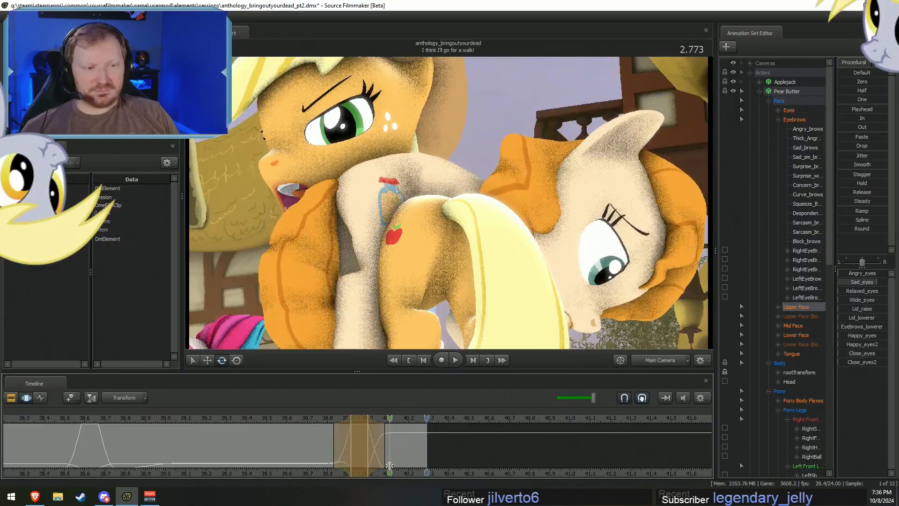
{"action": "key", "text": "space"}
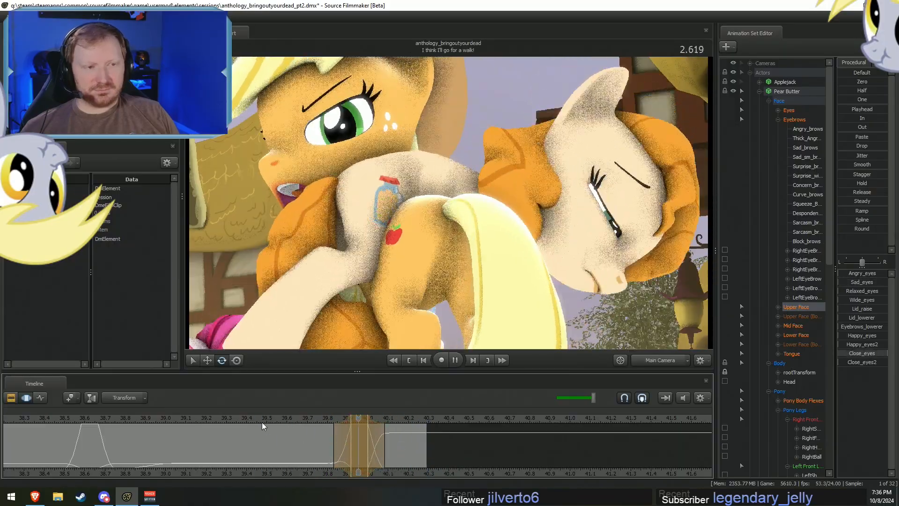
{"action": "left_click_drag", "start_coordinate": [262, 423], "coordinate": [30, 426]}
{"action": "key", "text": "space"}
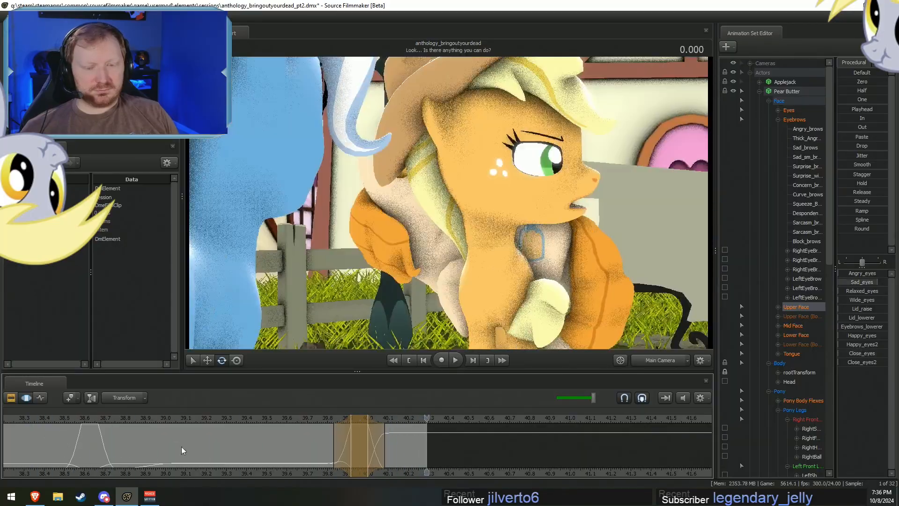
Rotate Pear Butter's Neck upward within a falloff time selection around 2.583.
{"action": "left_click", "coordinate": [327, 446]}
{"action": "left_click_drag", "start_coordinate": [327, 446], "coordinate": [348, 444]}
{"action": "left_click", "coordinate": [348, 442], "text": "shift"}
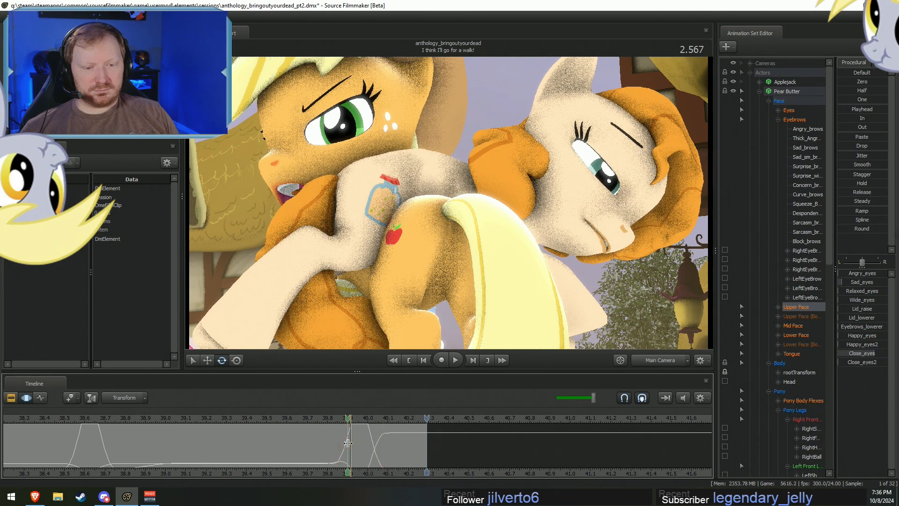
{"action": "scroll", "coordinate": [348, 443], "scroll_direction": "up", "scroll_amount": 4, "text": "shift"}
{"action": "left_click", "coordinate": [508, 207]}
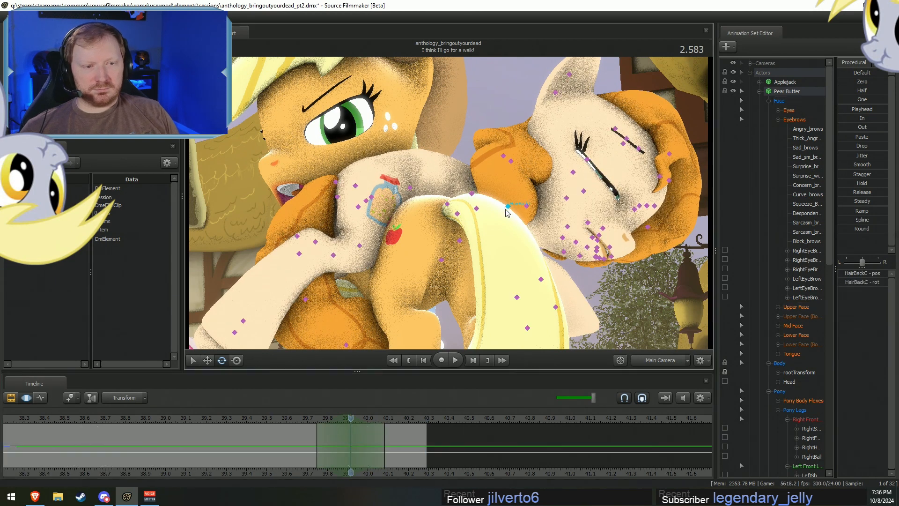
{"action": "left_click", "coordinate": [477, 209], "text": "ctrl"}
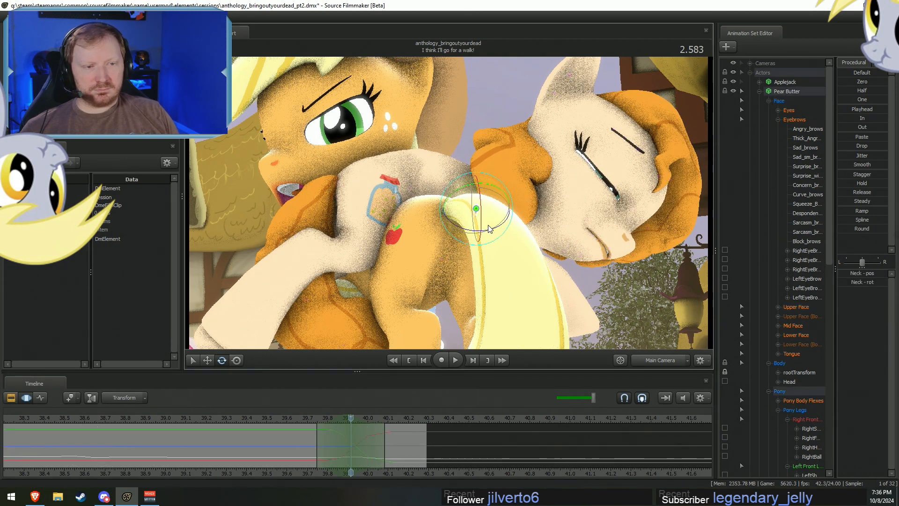
{"action": "left_click_drag", "start_coordinate": [487, 226], "coordinate": [459, 291]}
Replay the end of the shot several times to check the neck lift and blink before the downcast pose.
{"action": "key", "text": "space"}
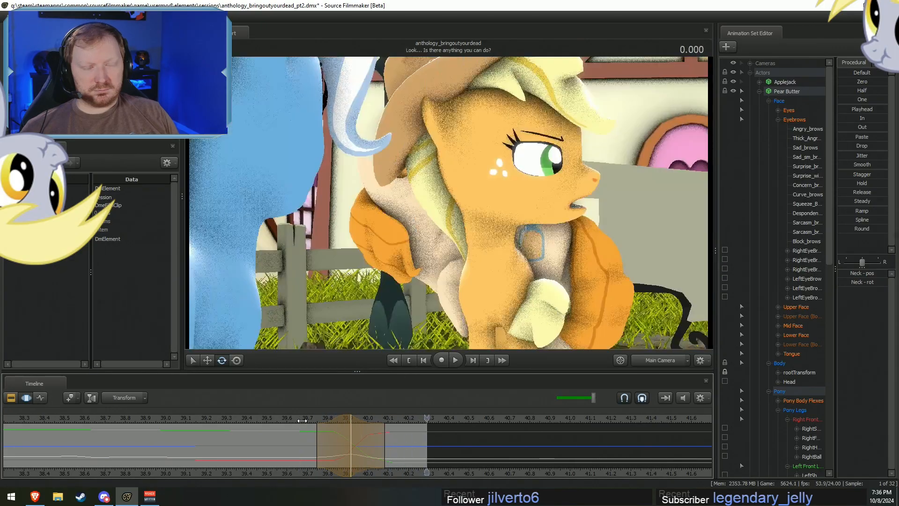
{"action": "key", "text": "space"}
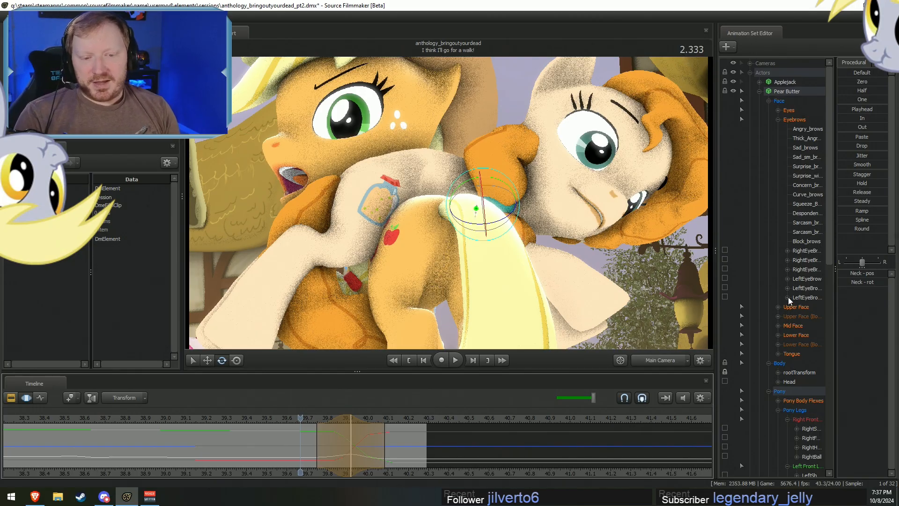
{"action": "key", "text": "space"}
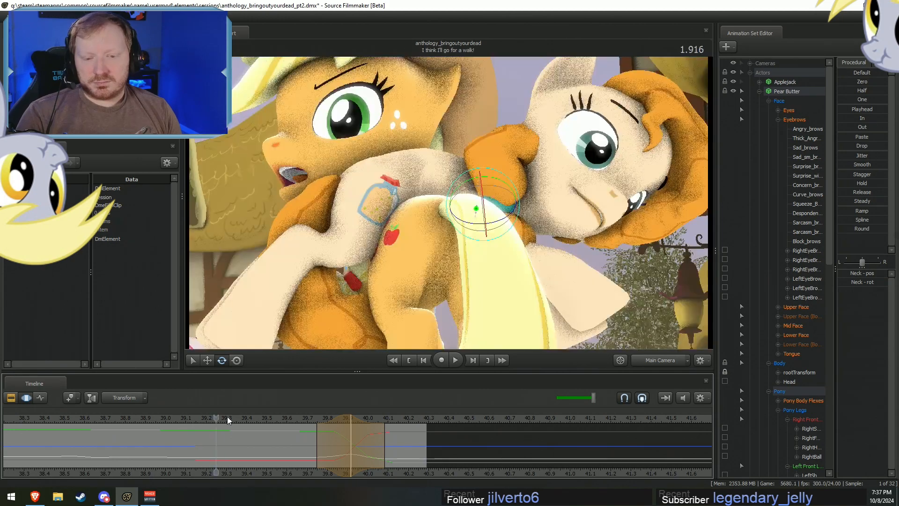
{"action": "left_click", "coordinate": [243, 418]}
{"action": "key", "text": "space"}
{"action": "key", "text": "space"}
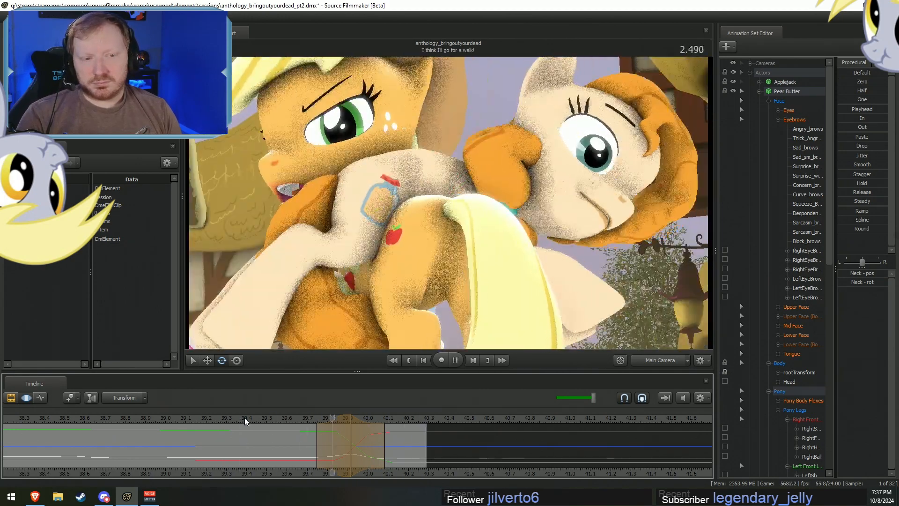
{"action": "left_click", "coordinate": [245, 416]}
{"action": "key", "text": "space"}
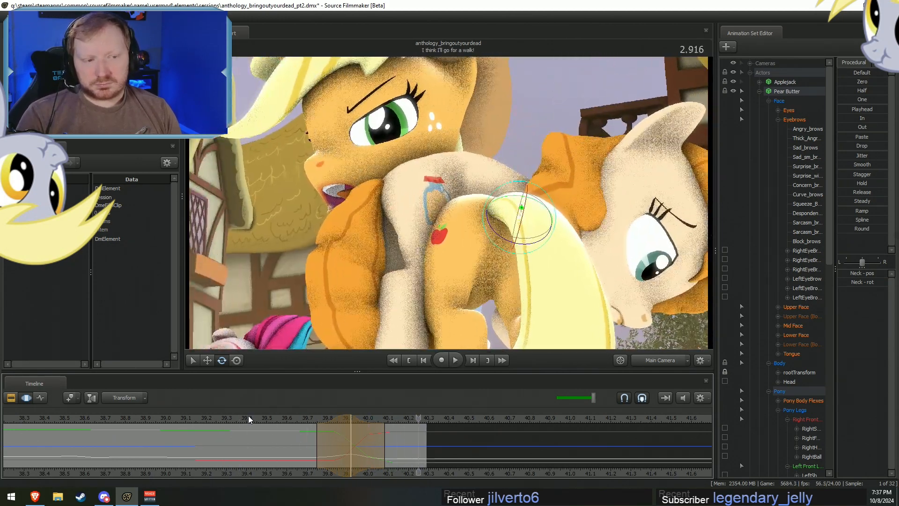
{"action": "key", "text": "space"}
Raise Jaw_open slightly in Pear Butter's Lower Face around 2.583 so her mouth parts, and replay the motion.
{"action": "left_click_drag", "start_coordinate": [349, 450], "coordinate": [355, 452]}
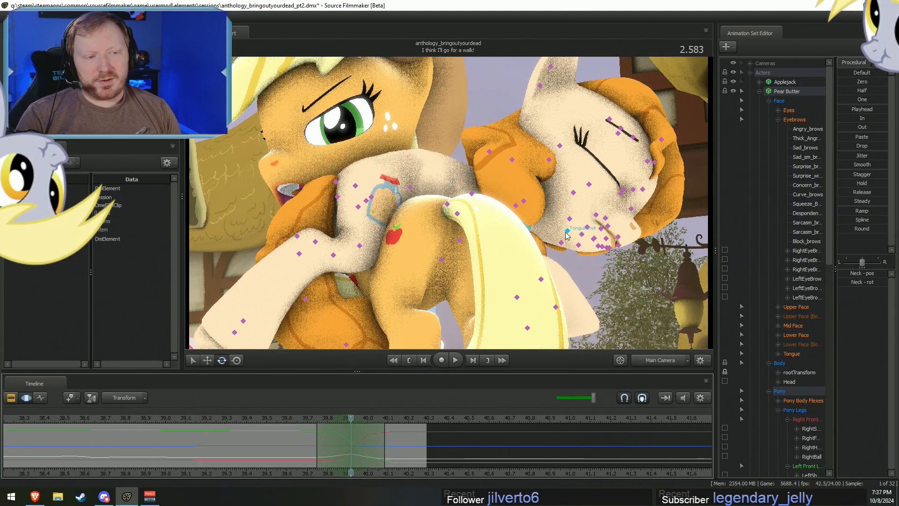
{"action": "left_click", "coordinate": [796, 335]}
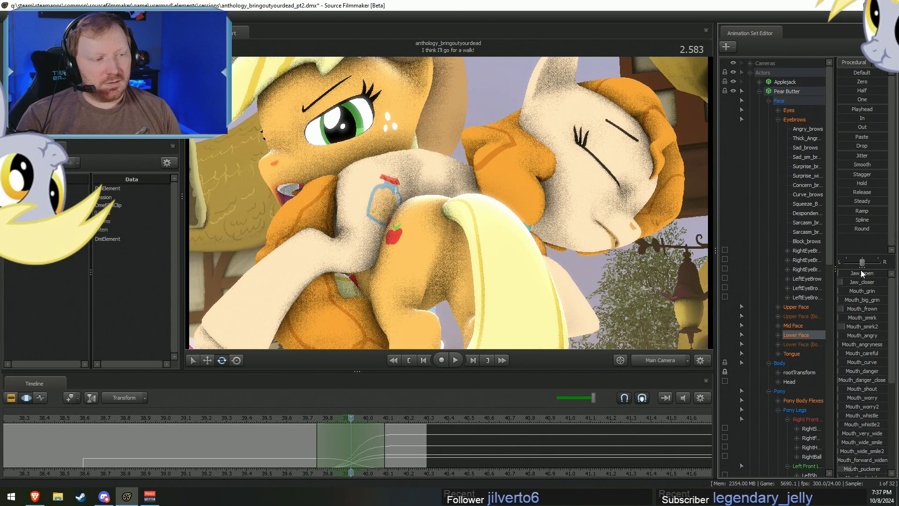
{"action": "left_click_drag", "start_coordinate": [862, 273], "coordinate": [871, 273]}
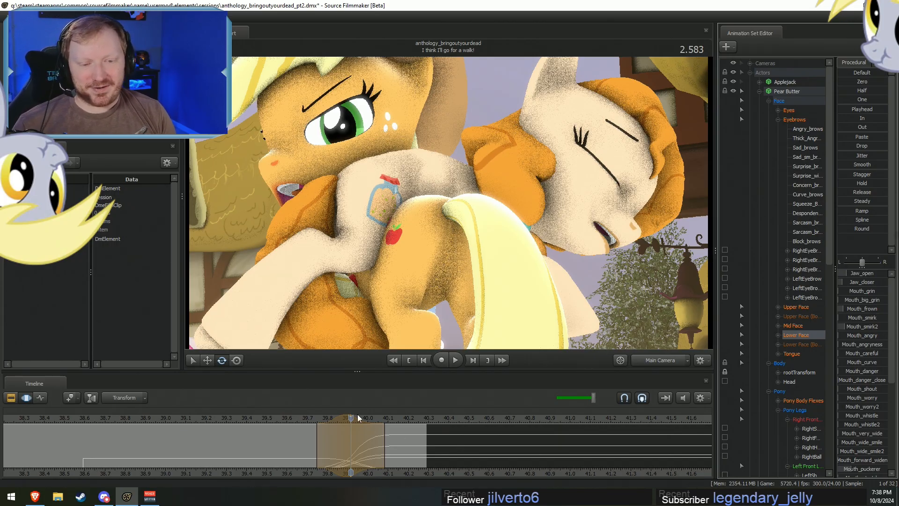
{"action": "left_click_drag", "start_coordinate": [359, 418], "coordinate": [264, 421]}
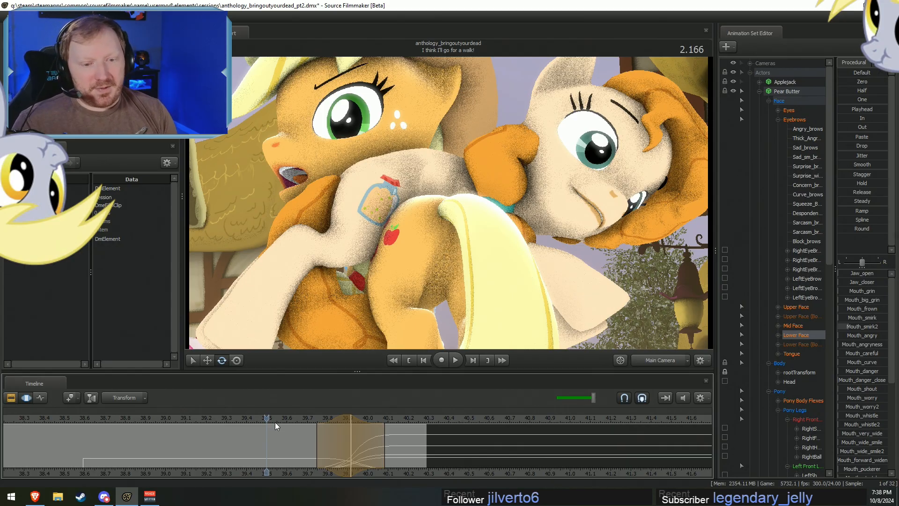
{"action": "left_click_drag", "start_coordinate": [274, 423], "coordinate": [309, 419]}
{"action": "key", "text": "space"}
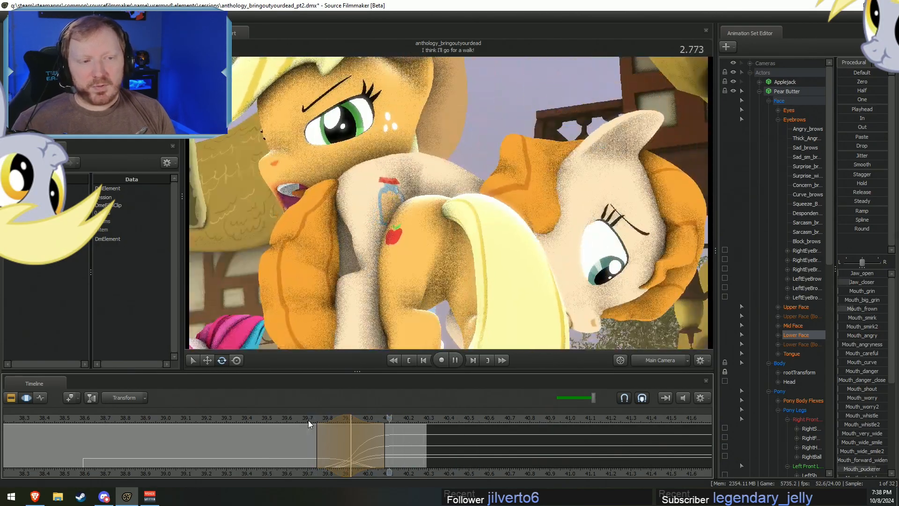
{"action": "left_click_drag", "start_coordinate": [326, 425], "coordinate": [319, 446]}
Adjust the rotation of Pear Butter's Chest1 within a falloff time selection around 2.541, and replay the motion.
{"action": "left_click", "coordinate": [342, 453], "text": "shift"}
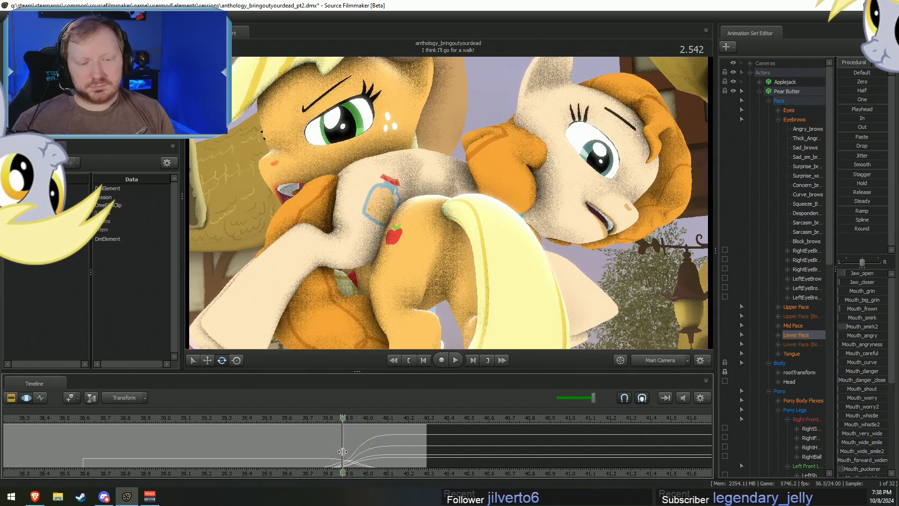
{"action": "scroll", "coordinate": [343, 453], "scroll_direction": "up", "scroll_amount": 4, "text": "shift"}
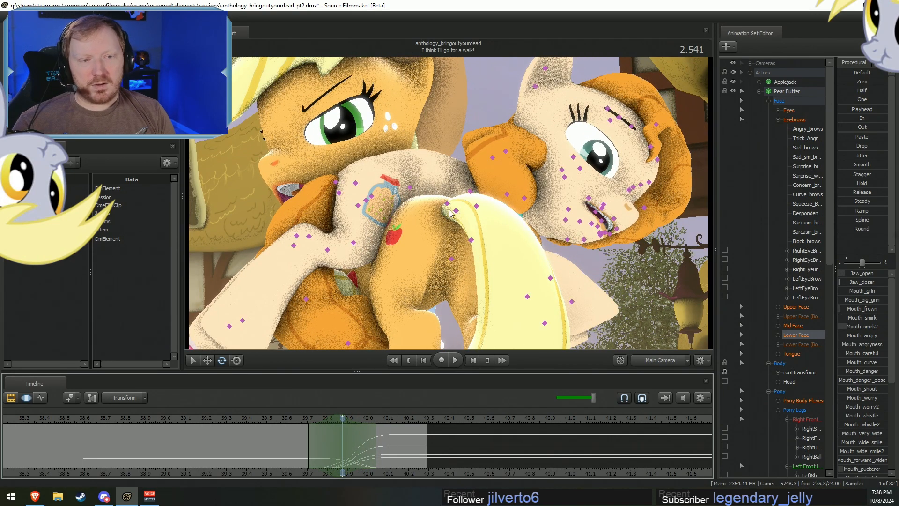
{"action": "left_click", "coordinate": [444, 206]}
{"action": "left_click", "coordinate": [411, 190]}
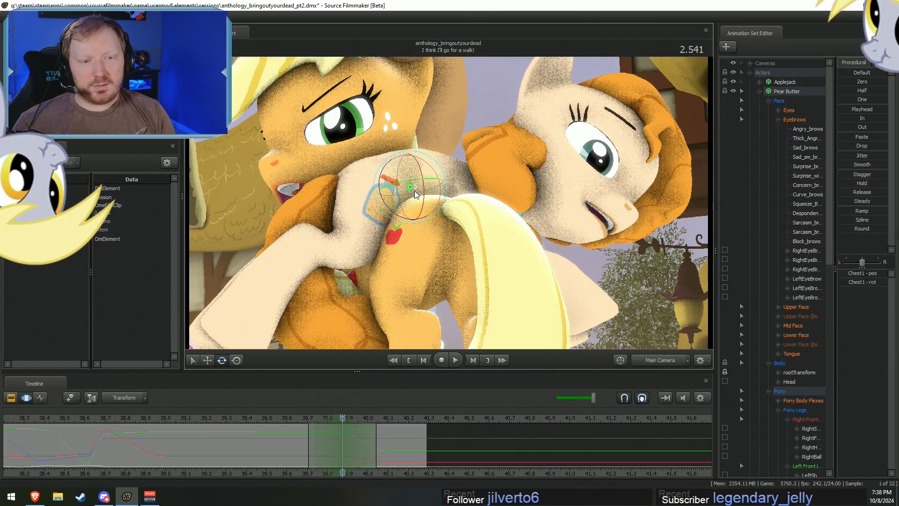
{"action": "key", "text": "space"}
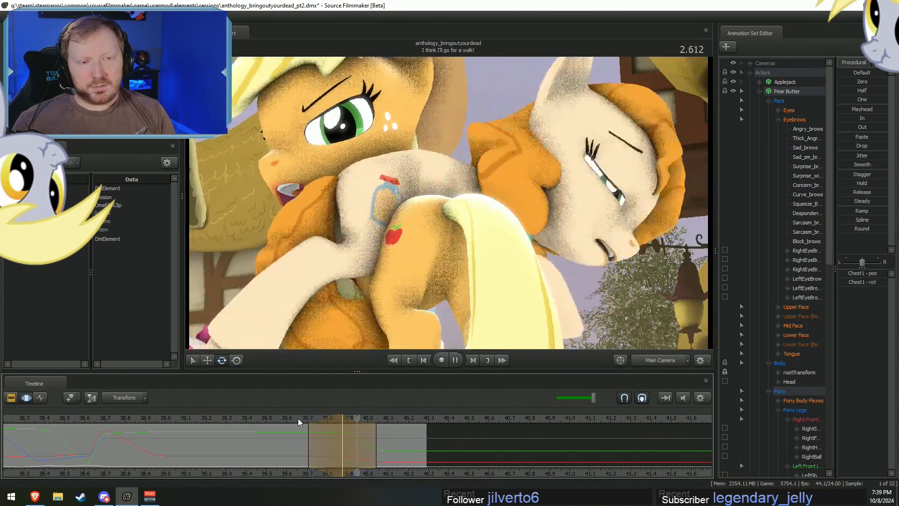
{"action": "left_click", "coordinate": [299, 417]}
{"action": "key", "text": "space"}
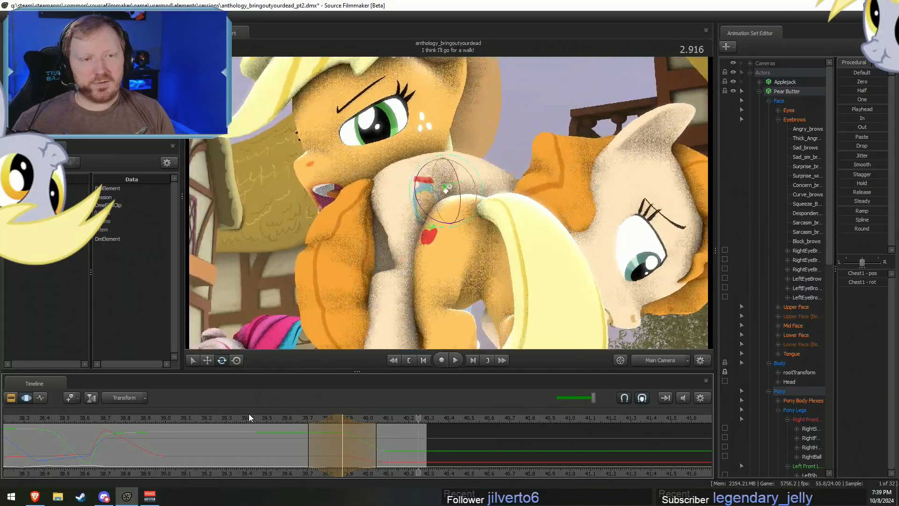
{"action": "key", "text": "space"}
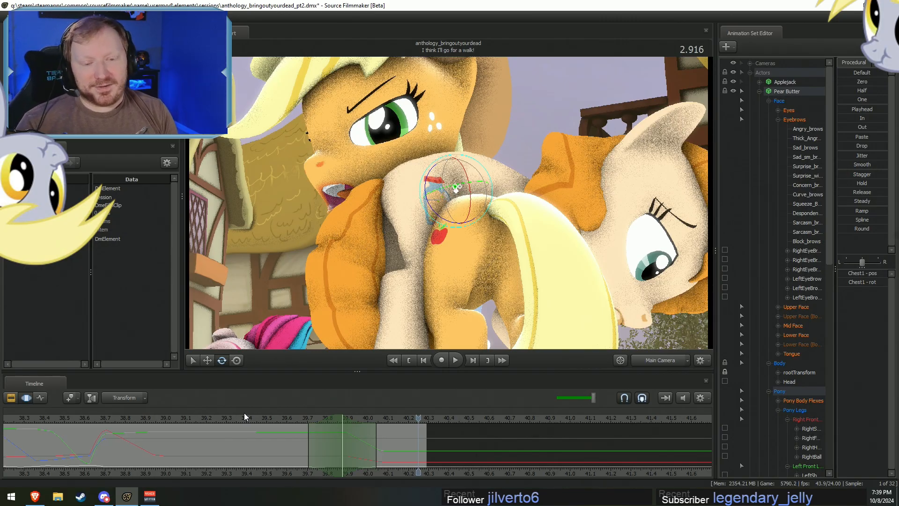
Replay the end of the shot and set a time selection around 2.416 with a long lead-in falloff.
{"action": "left_click_drag", "start_coordinate": [249, 418], "coordinate": [205, 418]}
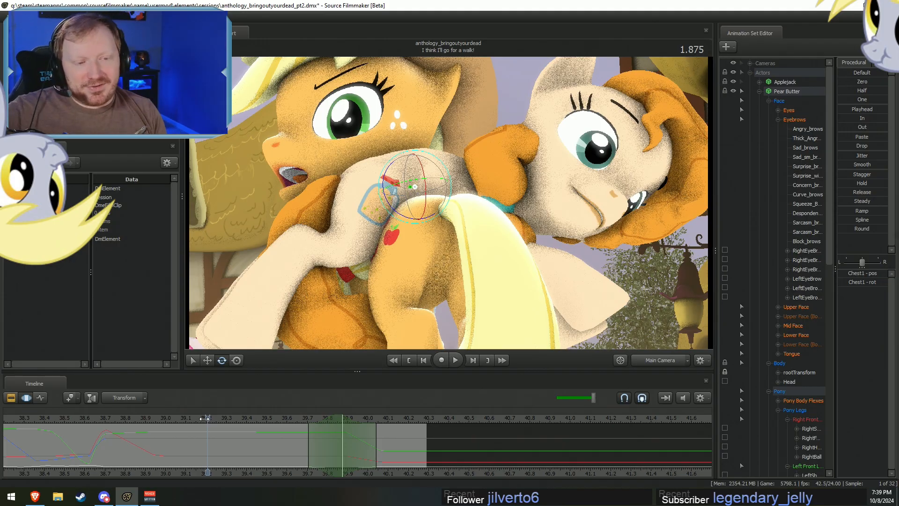
{"action": "key", "text": "space"}
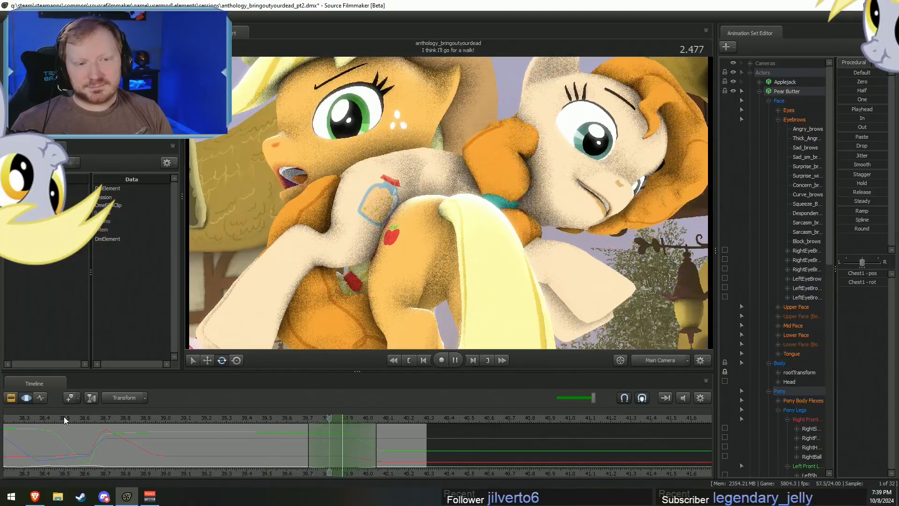
{"action": "key", "text": "space"}
{"action": "middle_click_drag", "start_coordinate": [118, 473], "coordinate": [318, 459]}
{"action": "left_click", "coordinate": [361, 459]}
{"action": "left_click_drag", "start_coordinate": [361, 459], "coordinate": [522, 446]}
{"action": "scroll", "coordinate": [528, 446], "scroll_direction": "up", "scroll_amount": 1}
{"action": "scroll", "coordinate": [522, 445], "scroll_direction": "up", "scroll_amount": 6}
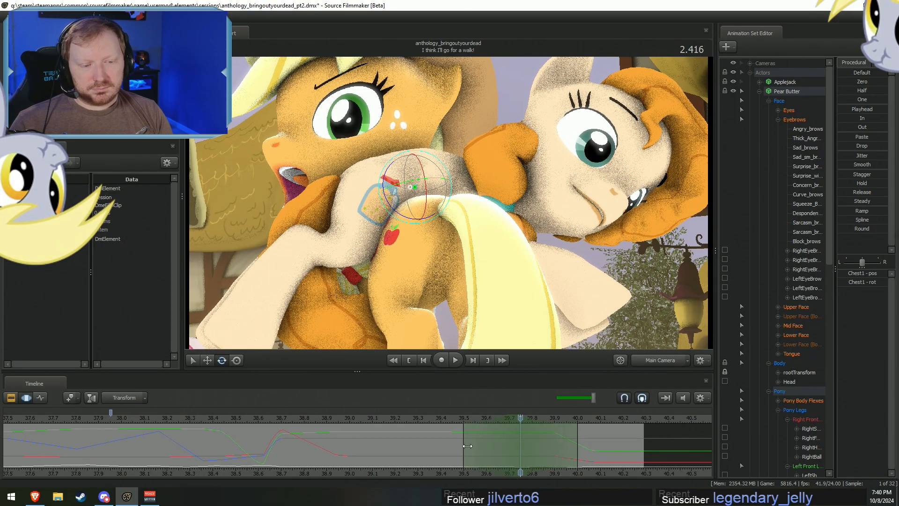
{"action": "left_click_drag", "start_coordinate": [463, 445], "coordinate": [330, 445]}
Blend Pear Butter's controls except Face toward the playhead pose at about 1.416 within the time selection, and replay the motion.
{"action": "left_click_drag", "start_coordinate": [257, 426], "coordinate": [302, 427]}
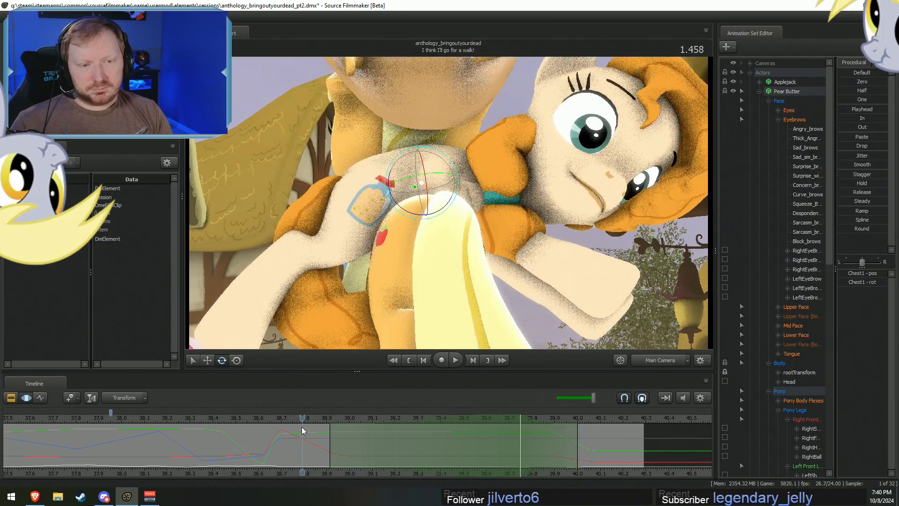
{"action": "left_click", "coordinate": [796, 91]}
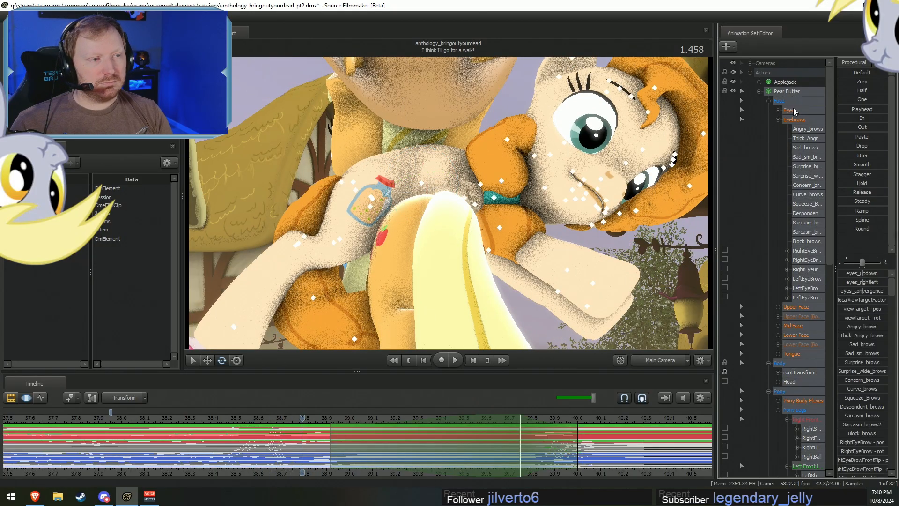
{"action": "left_click", "coordinate": [780, 102], "text": "ctrl"}
{"action": "left_click_drag", "start_coordinate": [856, 112], "coordinate": [886, 110]}
{"action": "key", "text": "space"}
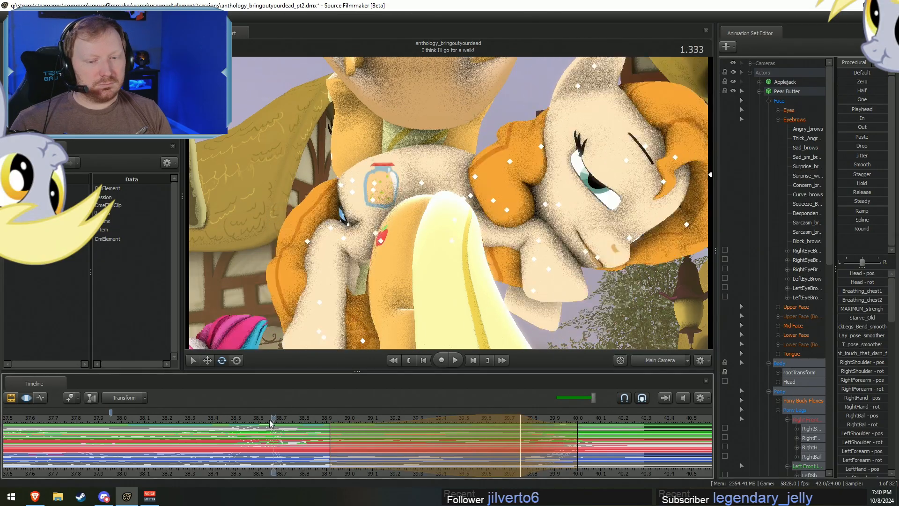
{"action": "left_click_drag", "start_coordinate": [268, 419], "coordinate": [293, 419]}
{"action": "left_click", "coordinate": [501, 360]}
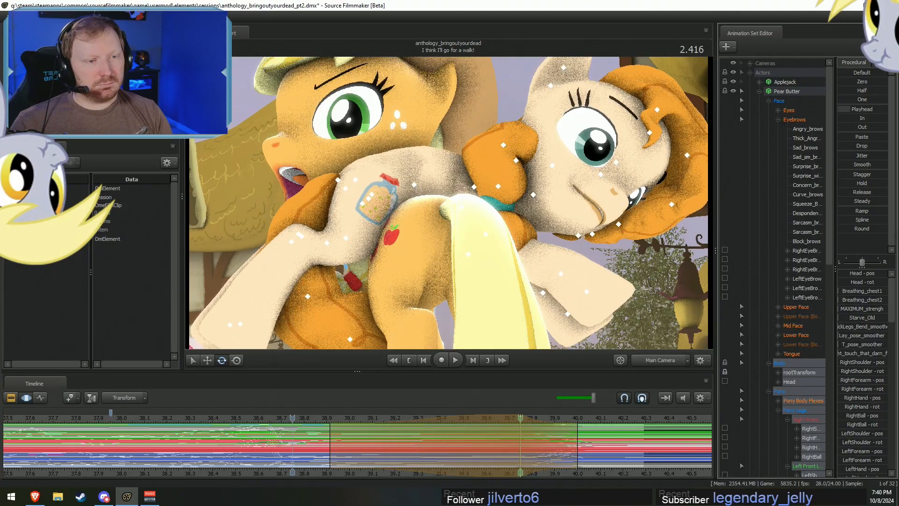
{"action": "left_click_drag", "start_coordinate": [850, 109], "coordinate": [885, 109]}
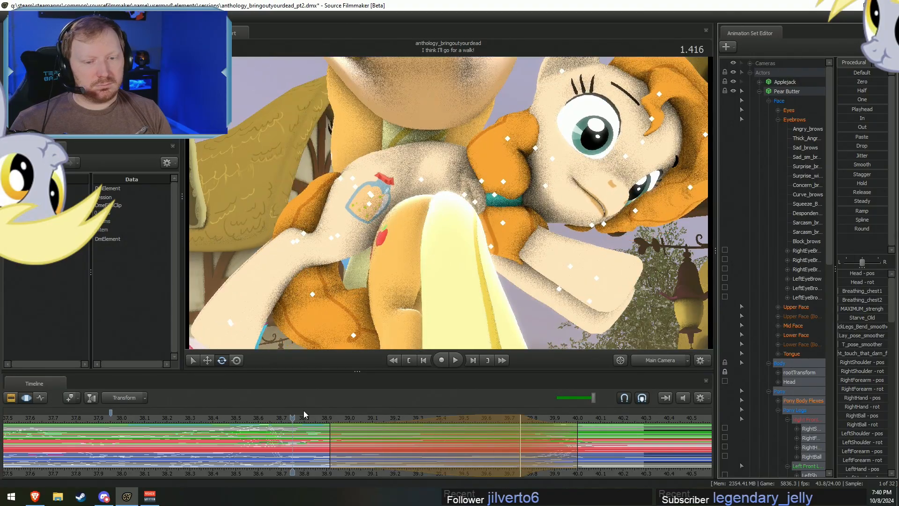
{"action": "left_click_drag", "start_coordinate": [303, 417], "coordinate": [359, 419]}
{"action": "key", "text": "space"}
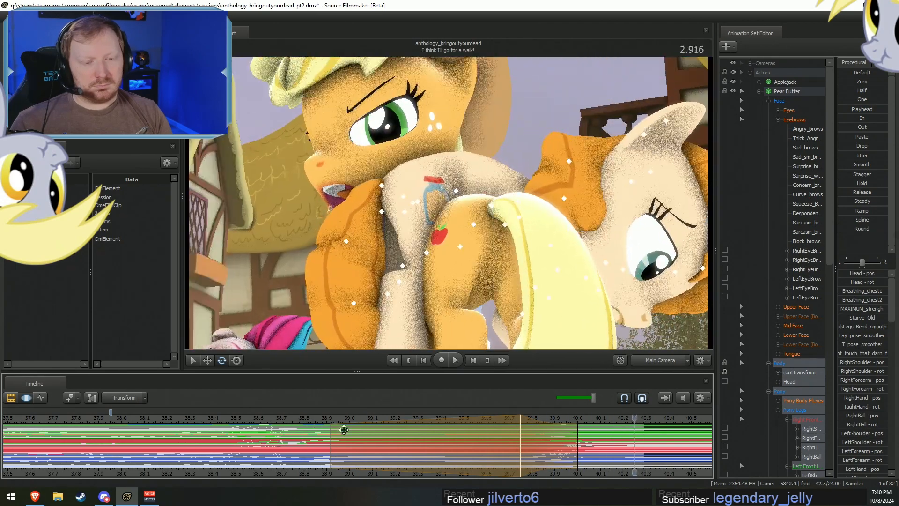
{"action": "key", "text": "space"}
Replay the shot from 0.666 several times to examine Pear Butter's head turn leading into the blink.
{"action": "middle_click_drag", "start_coordinate": [415, 445], "coordinate": [471, 444]}
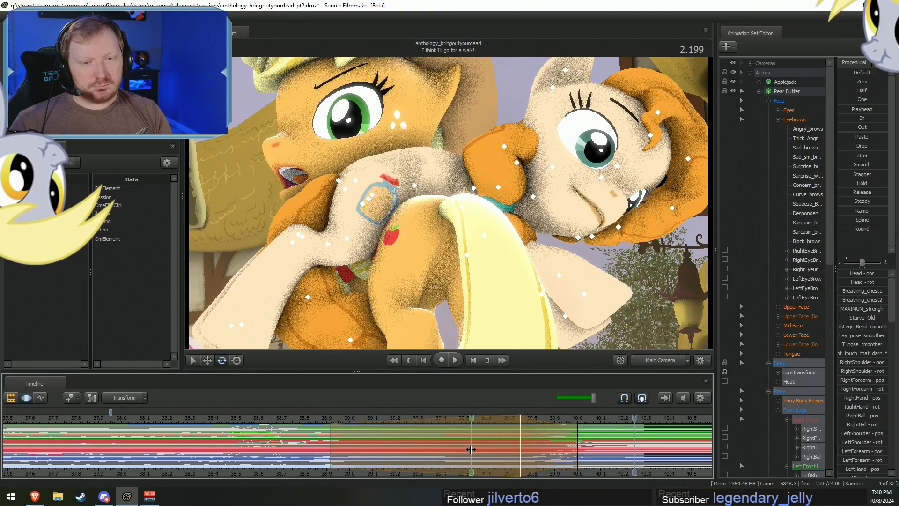
{"action": "left_click", "coordinate": [309, 418]}
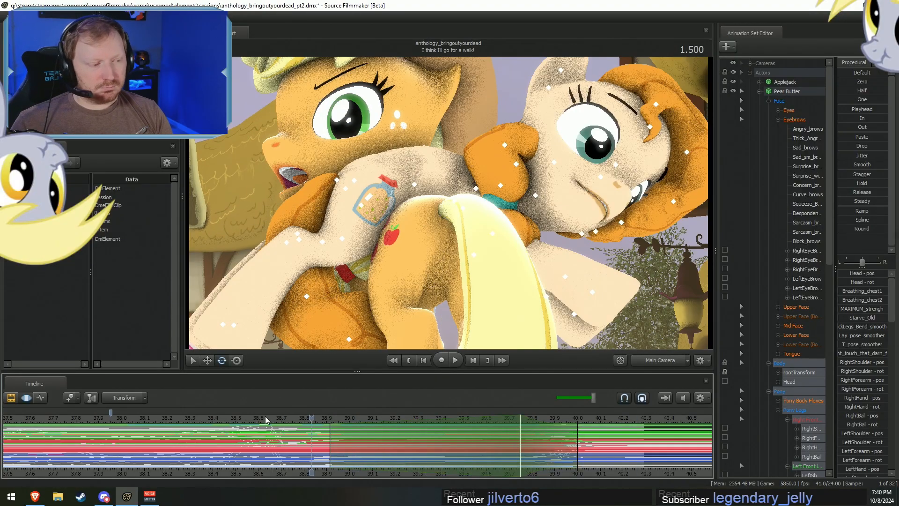
{"action": "left_click_drag", "start_coordinate": [221, 417], "coordinate": [180, 415]}
{"action": "left_click", "coordinate": [123, 418]}
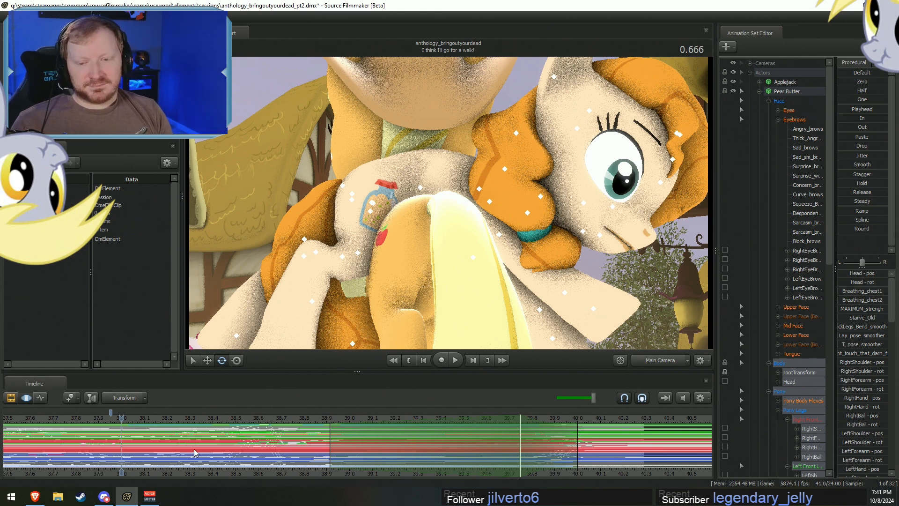
{"action": "key", "text": "space"}
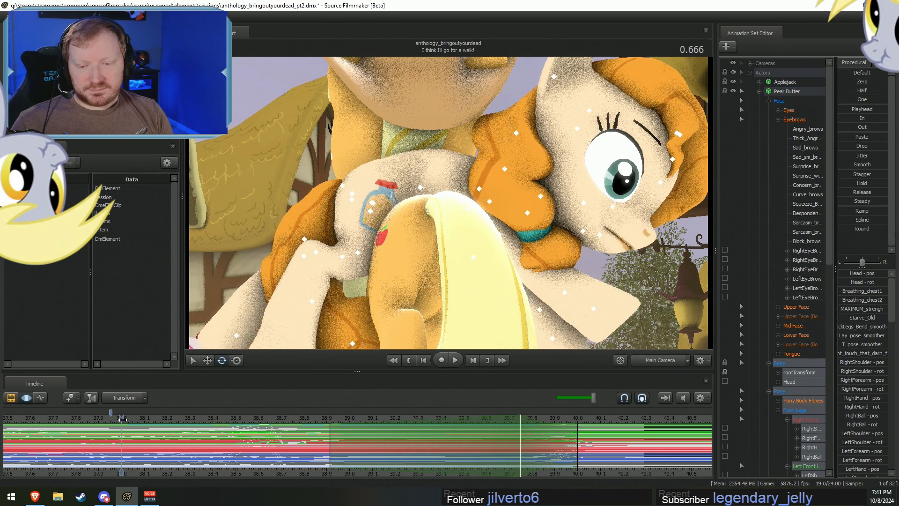
{"action": "left_click", "coordinate": [123, 425]}
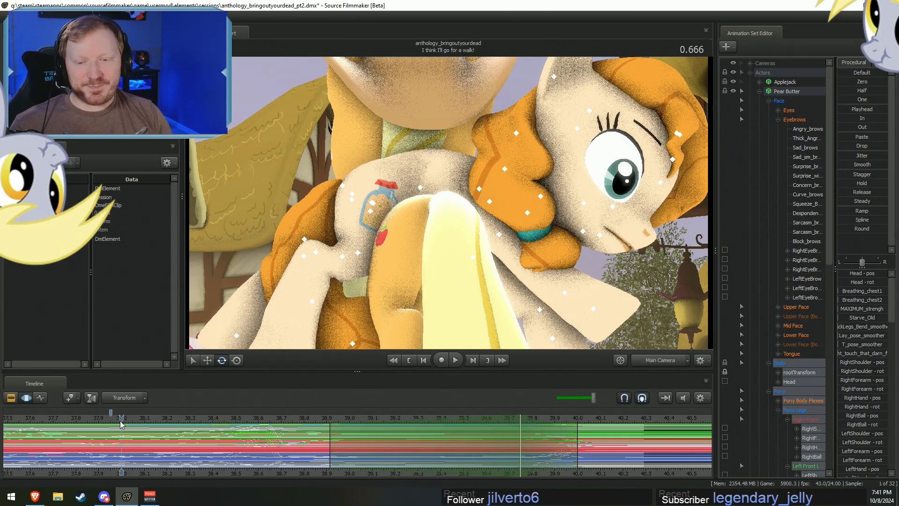
{"action": "key", "text": "space"}
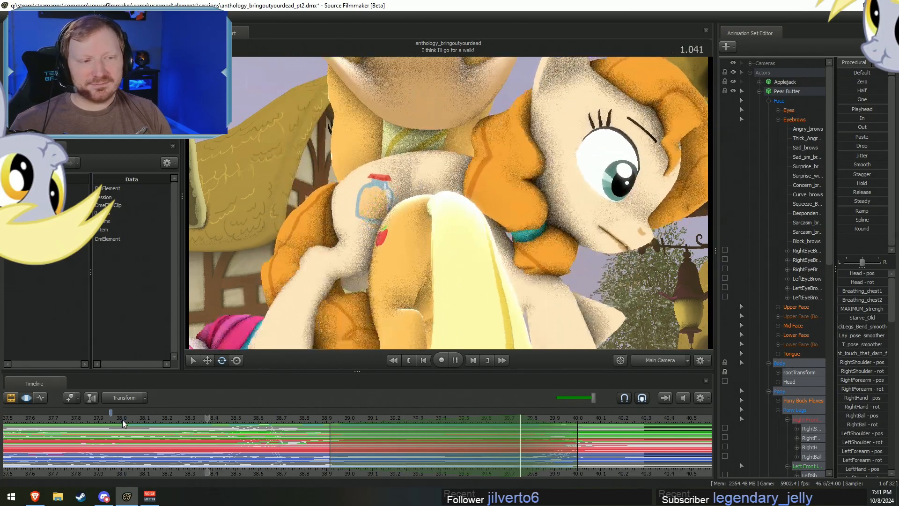
{"action": "key", "text": "space"}
{"action": "left_click", "coordinate": [122, 419]}
{"action": "key", "text": "space"}
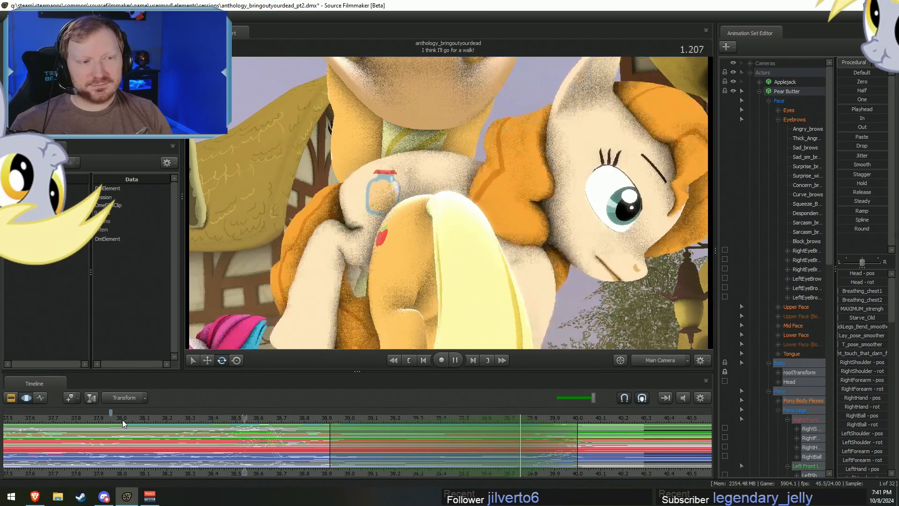
{"action": "key", "text": "space"}
Select Pear Butter's Eyebrows and set a time selection from the start to just after 1.250, without falloff at its end.
{"action": "left_click", "coordinate": [255, 439], "text": "shift"}
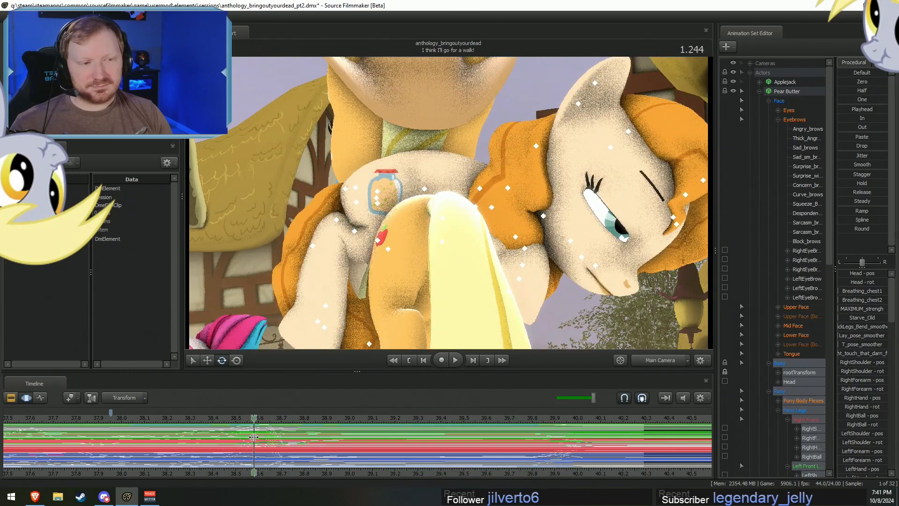
{"action": "right_click", "coordinate": [266, 437], "text": "shift"}
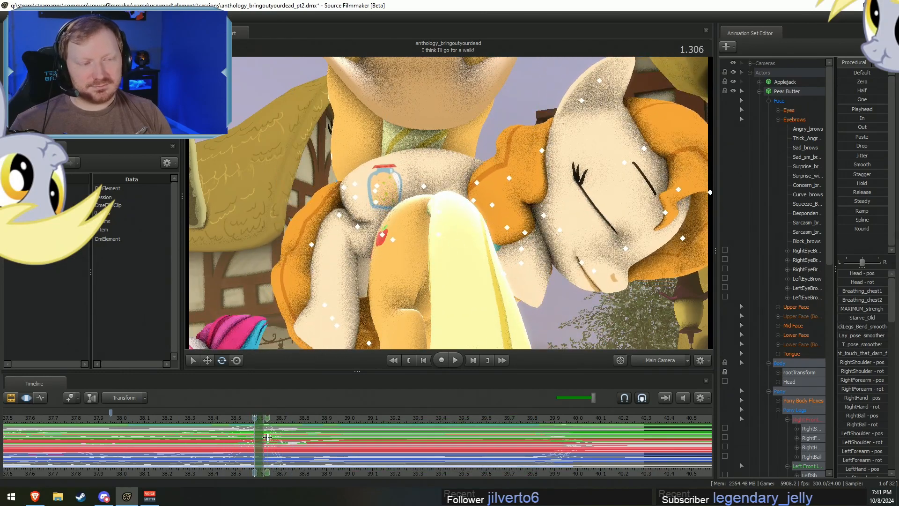
{"action": "key", "text": "["}
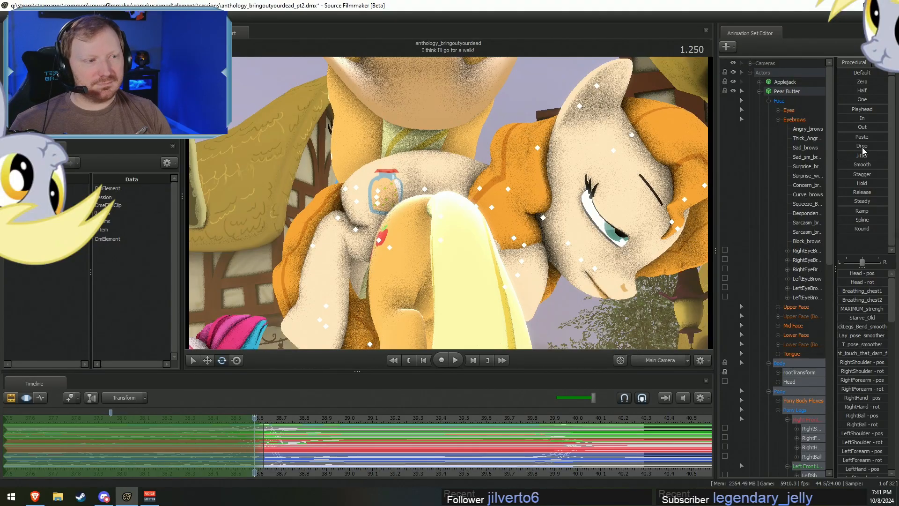
{"action": "left_click", "coordinate": [803, 123]}
{"action": "scroll", "coordinate": [261, 470], "scroll_direction": "up", "scroll_amount": 2}
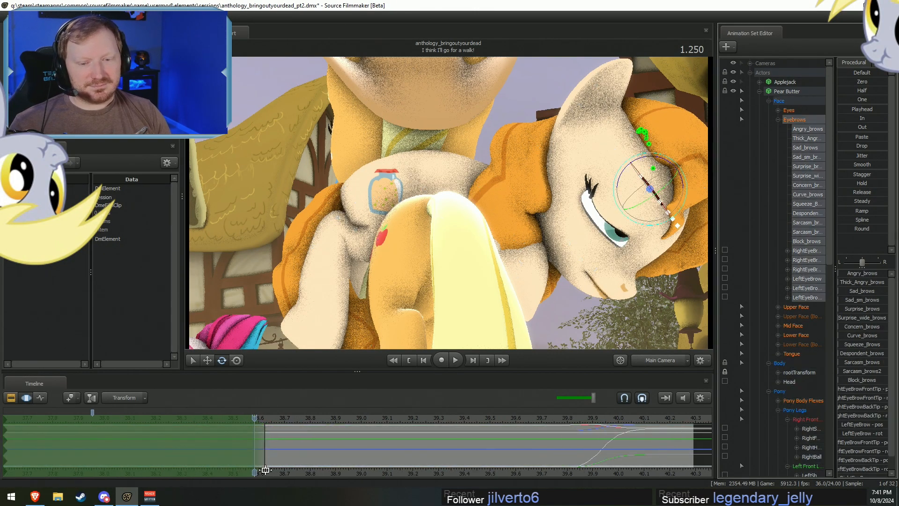
{"action": "mouse_move", "coordinate": [268, 452]}
{"action": "left_mouse_down"}
{"action": "mouse_move", "coordinate": [252, 450]}
{"action": "mouse_move", "coordinate": [274, 456]}
{"action": "mouse_move", "coordinate": [255, 458]}
{"action": "left_mouse_up"}
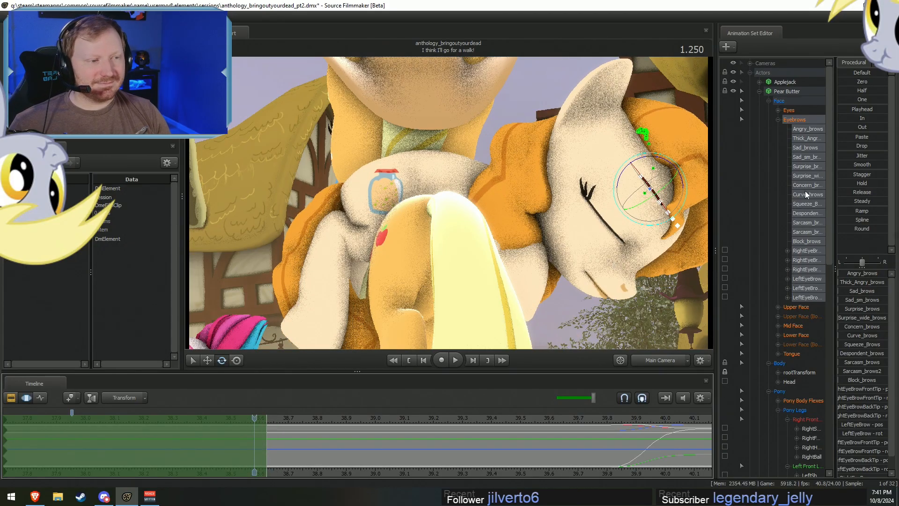
At 0.875, raise Surprise_wide_brows slightly for Pear Butter within the opening time selection.
{"action": "left_click_drag", "start_coordinate": [305, 418], "coordinate": [144, 428]}
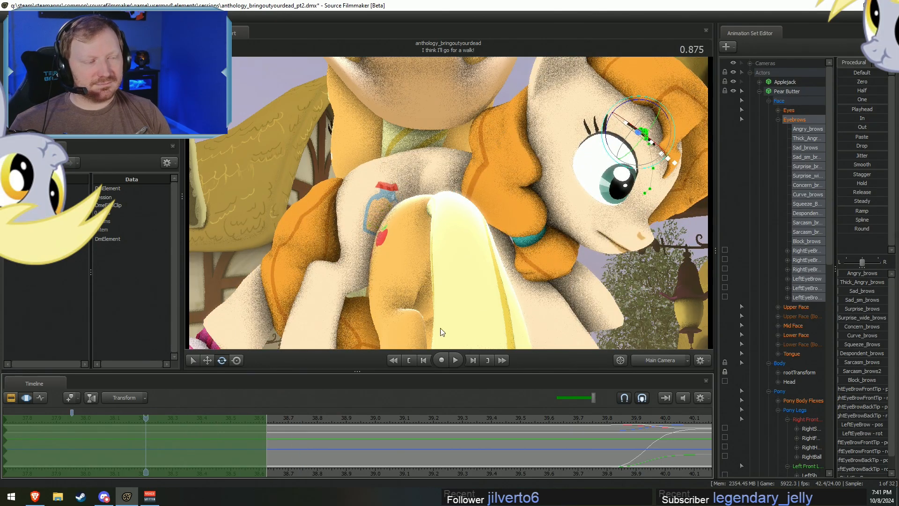
{"action": "left_click", "coordinate": [809, 173]}
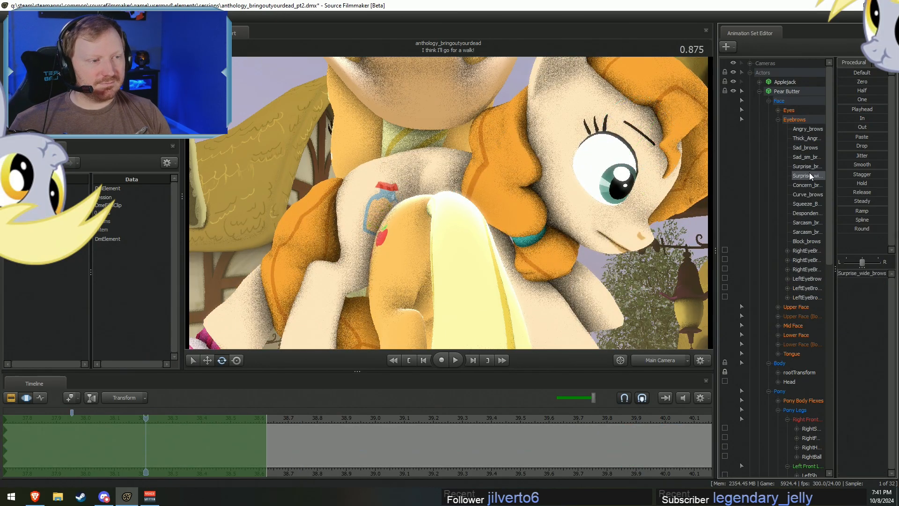
{"action": "left_click_drag", "start_coordinate": [852, 275], "coordinate": [861, 275]}
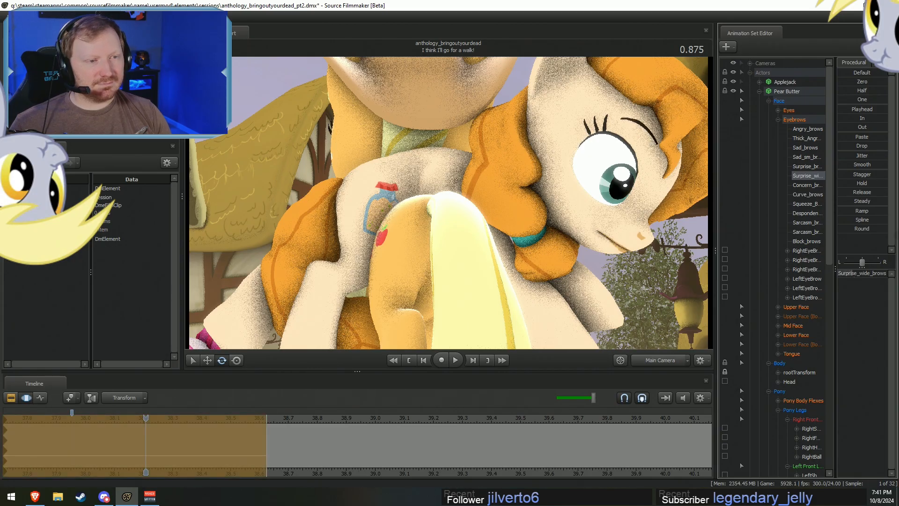
Reposition Pear Butter's RightEyeBrow above the eye at 0.875 in the Work Camera view.
{"action": "left_click", "coordinate": [639, 133]}
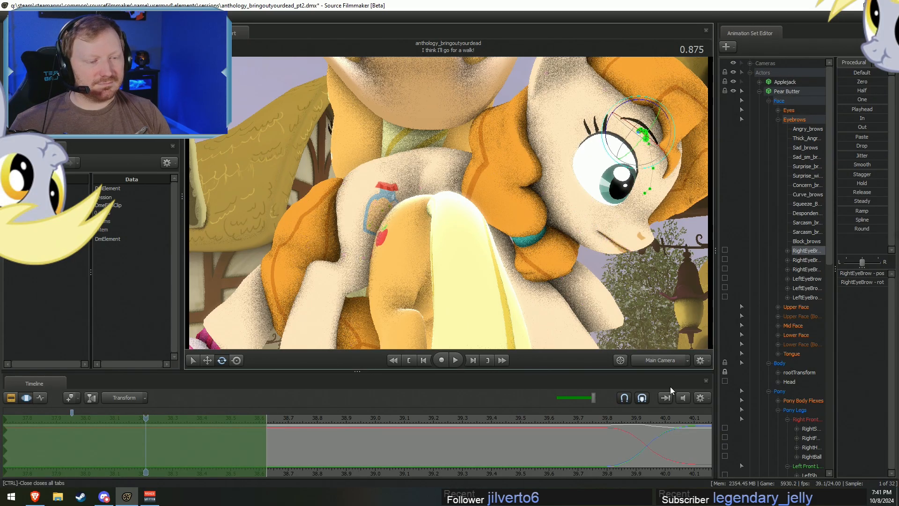
{"action": "key", "text": "f"}
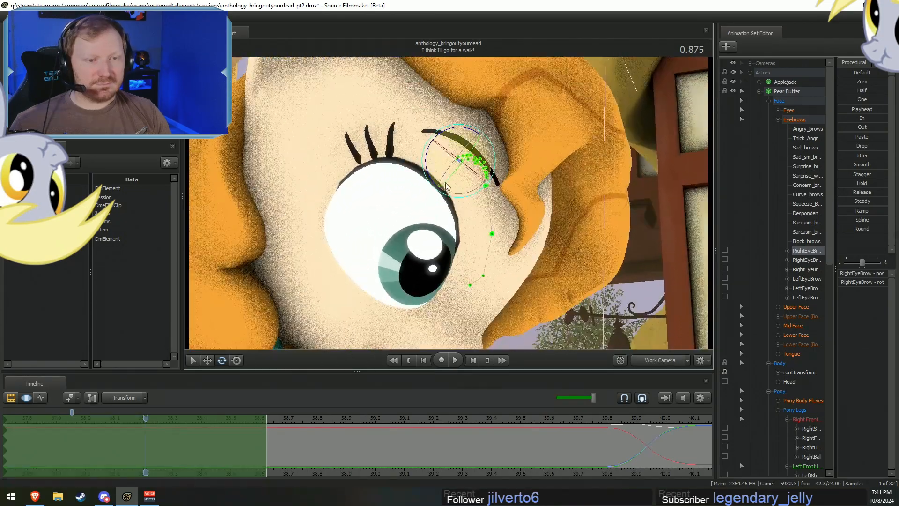
{"action": "left_click_drag", "start_coordinate": [429, 171], "coordinate": [476, 173]}
{"action": "key", "text": "w"}
{"action": "key", "text": "e"}
{"action": "key", "text": "w"}
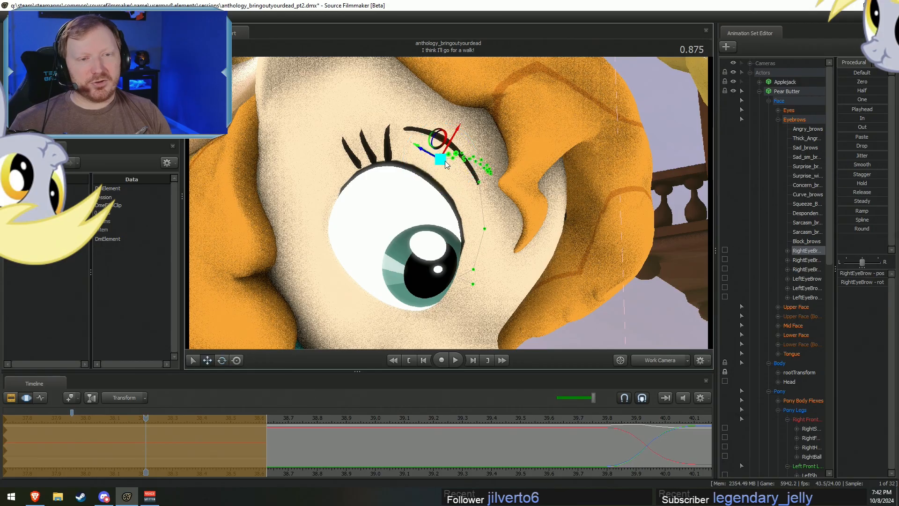
{"action": "mouse_move", "coordinate": [450, 168]}
{"action": "left_mouse_down"}
{"action": "mouse_move", "coordinate": [447, 211]}
{"action": "mouse_move", "coordinate": [449, 195]}
{"action": "mouse_move", "coordinate": [440, 197]}
{"action": "mouse_move", "coordinate": [470, 214]}
{"action": "mouse_move", "coordinate": [503, 216]}
{"action": "left_mouse_up"}
{"action": "key", "text": "F2"}
{"action": "key", "text": "F3"}
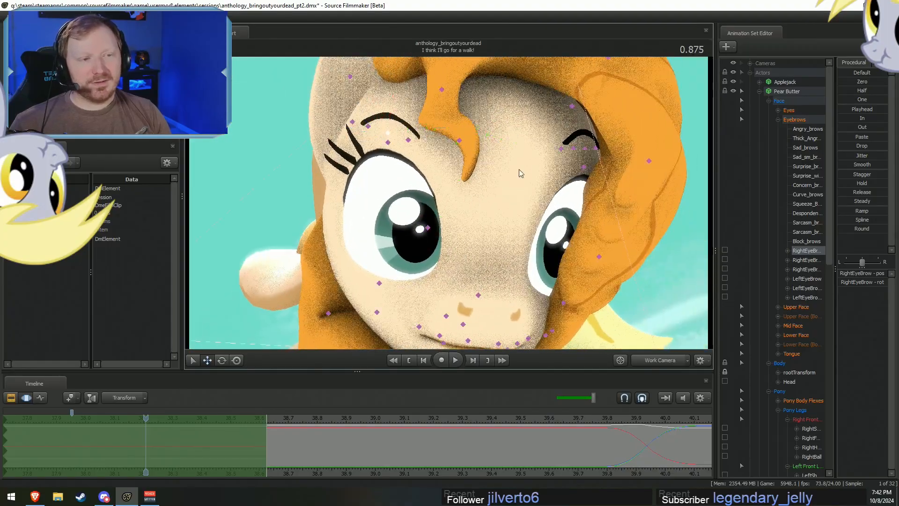
Adjust the position of Pear Butter's LeftEyeBrow at 0.875 so it matches the right eyebrow.
{"action": "left_click", "coordinate": [585, 150], "text": "ctrl"}
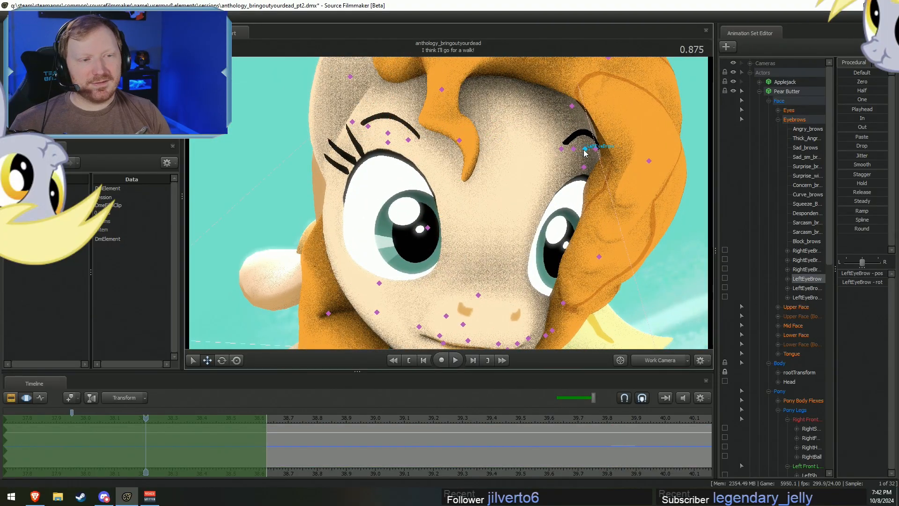
{"action": "left_click_drag", "start_coordinate": [590, 131], "coordinate": [447, 200]}
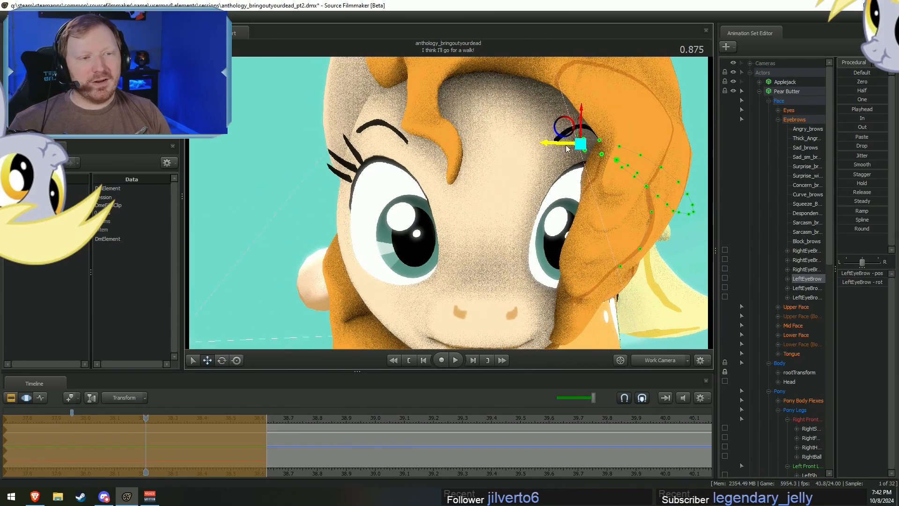
{"action": "mouse_move", "coordinate": [581, 157]}
{"action": "left_mouse_down", "text": "alt"}
{"action": "mouse_move", "coordinate": [617, 162]}
{"action": "mouse_move", "coordinate": [586, 158]}
{"action": "left_mouse_up", "text": "alt"}
{"action": "left_click_drag", "start_coordinate": [446, 206], "coordinate": [442, 209], "text": "alt"}
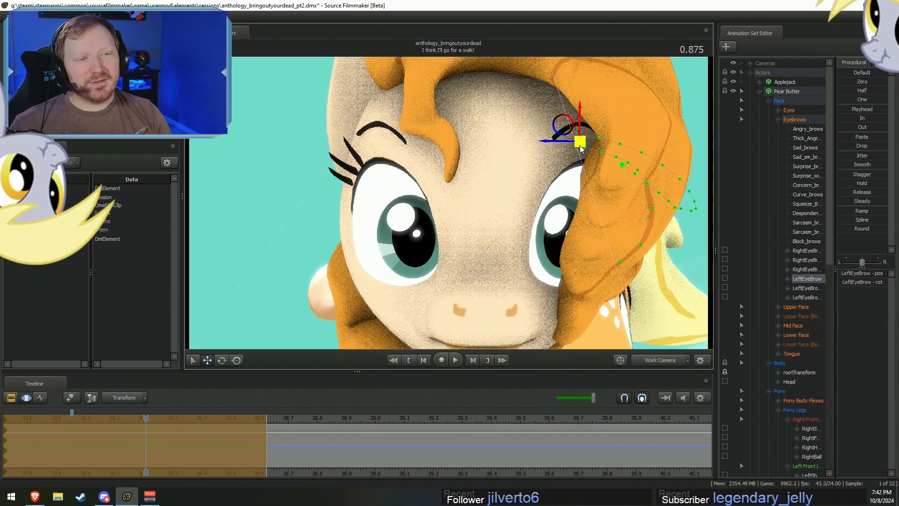
{"action": "left_click_drag", "start_coordinate": [580, 141], "coordinate": [582, 145]}
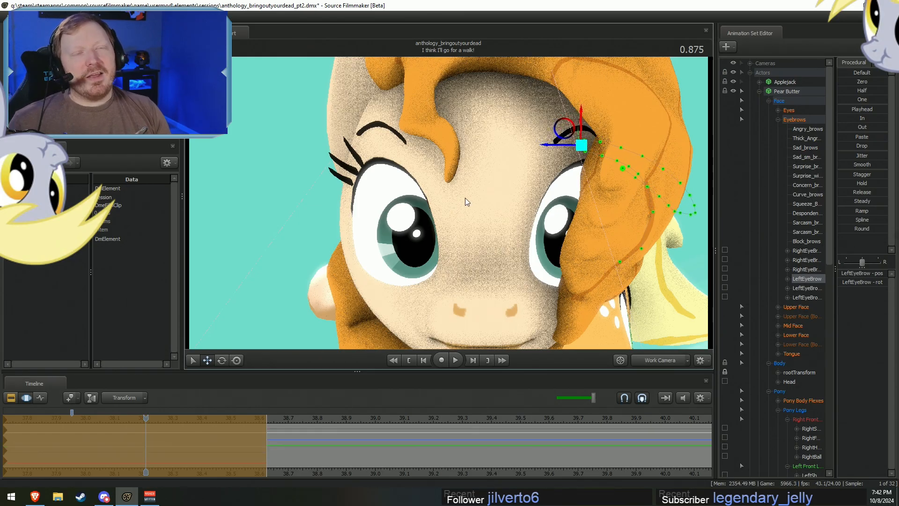
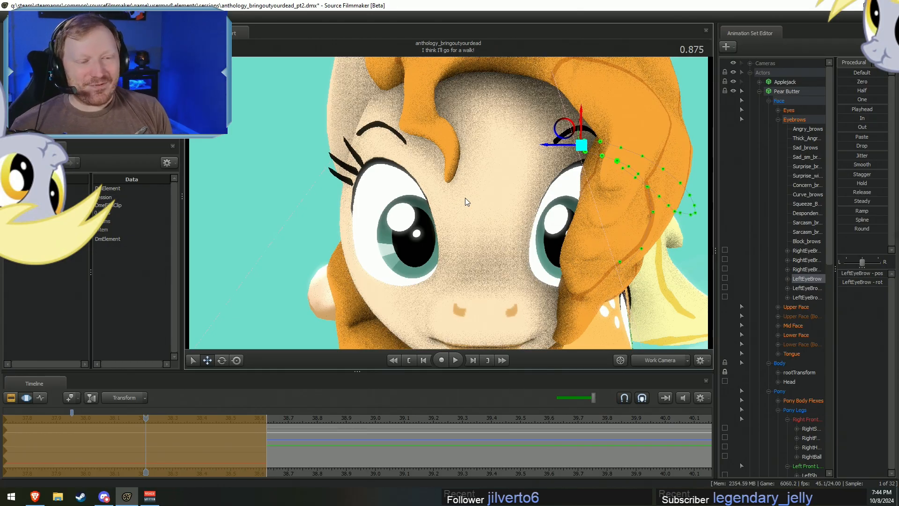
{"action": "key", "text": "F2"}
{"action": "key", "text": "F3"}
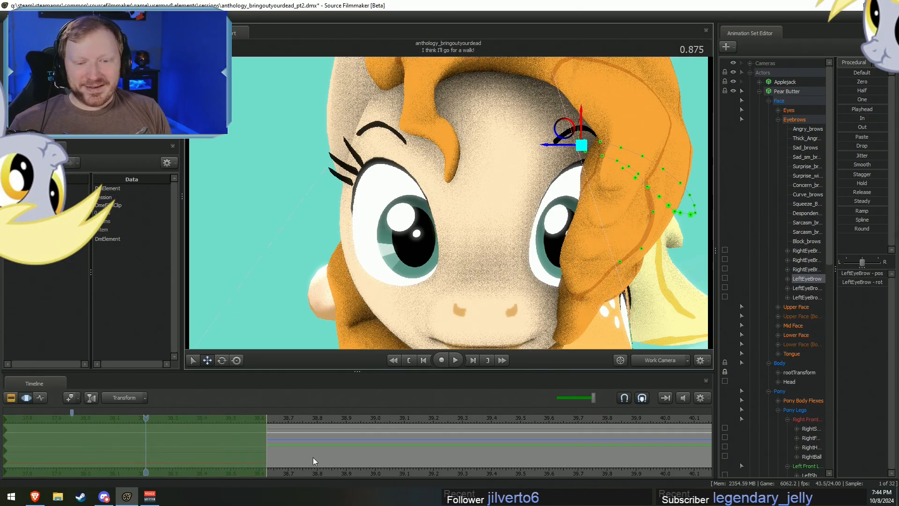
{"action": "middle_click_drag", "start_coordinate": [280, 468], "coordinate": [292, 474]}
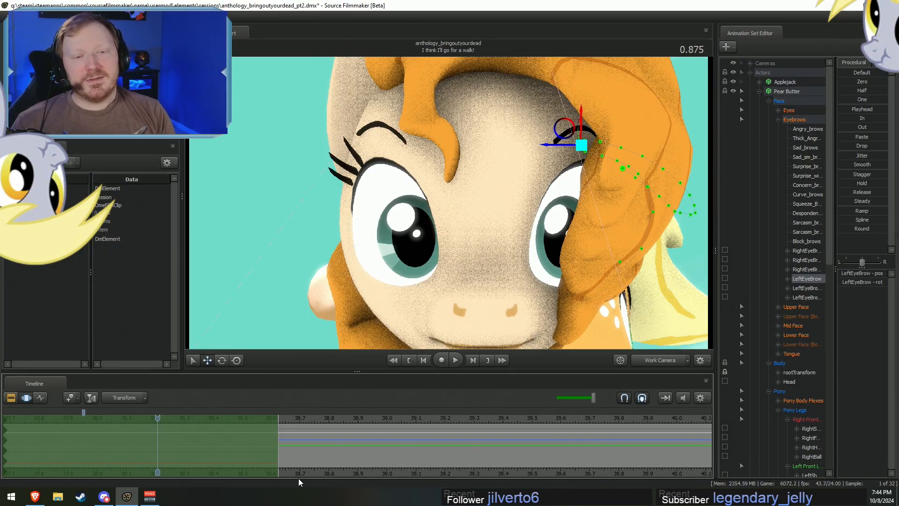
Review Pear Butter's eyebrow motion leading into the blink around 1.250 in the Work Camera view.
{"action": "key", "text": "F1"}
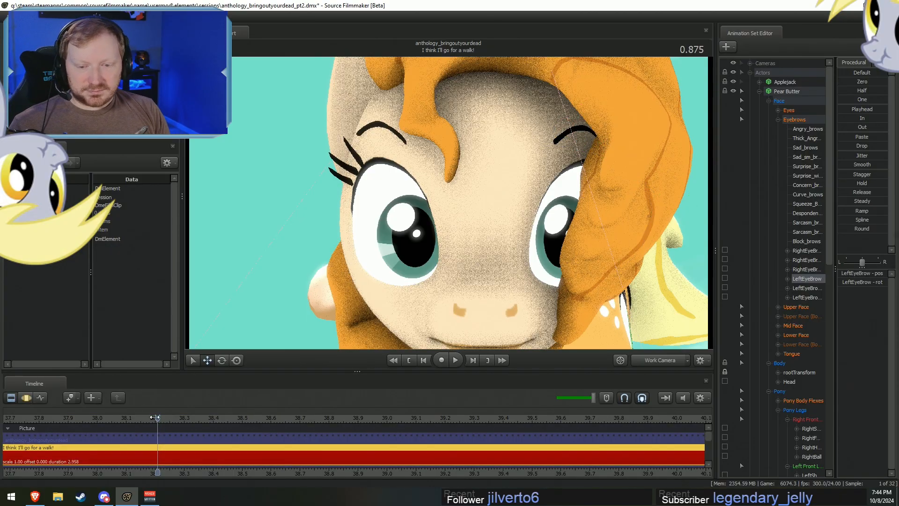
{"action": "scroll", "coordinate": [177, 443], "scroll_direction": "down", "scroll_amount": 3}
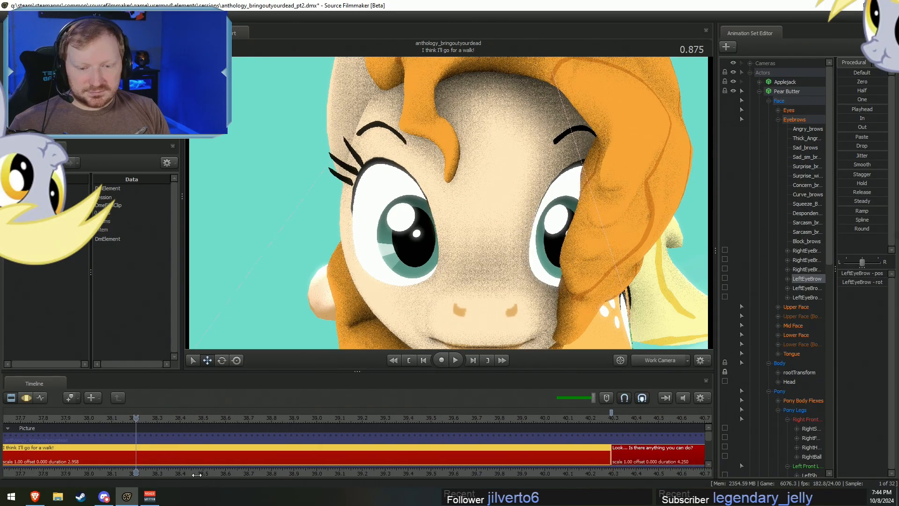
{"action": "left_click_drag", "start_coordinate": [197, 475], "coordinate": [190, 475]}
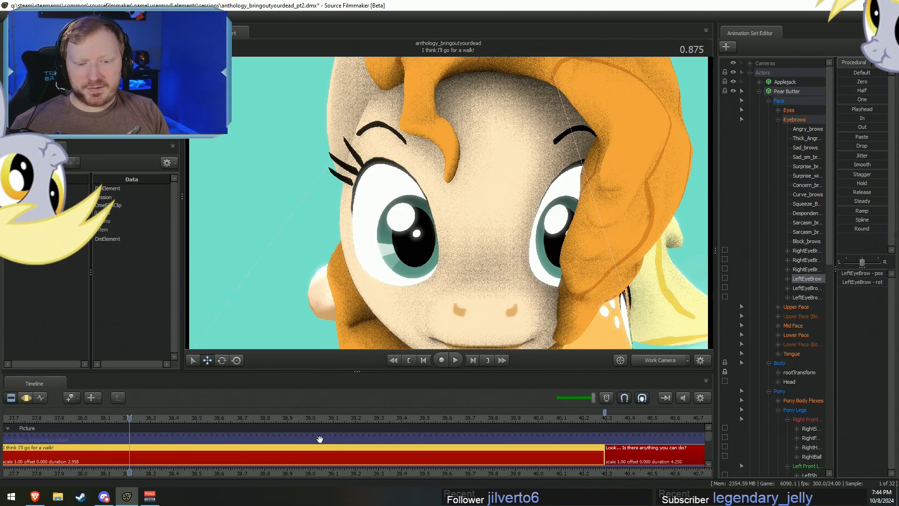
{"action": "scroll", "coordinate": [320, 439], "scroll_direction": "down", "scroll_amount": 2}
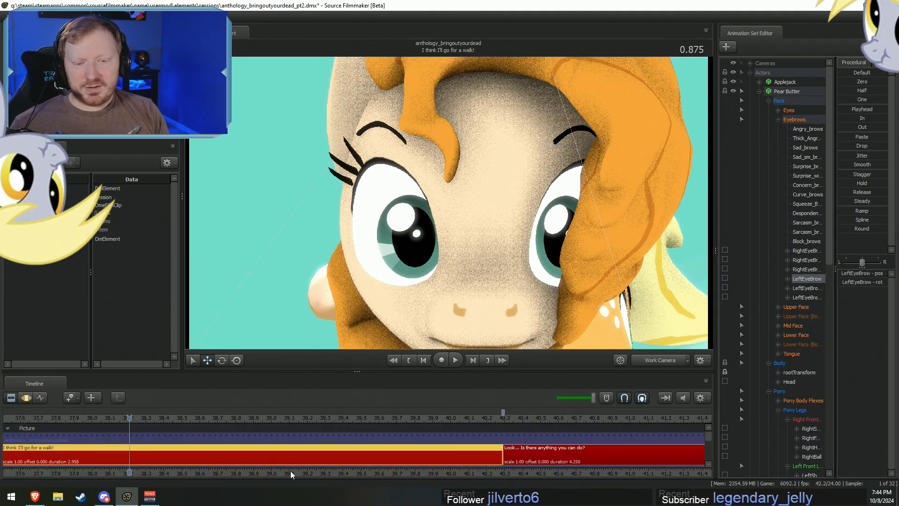
{"action": "middle_click_drag", "start_coordinate": [290, 471], "coordinate": [403, 462]}
{"action": "left_click", "coordinate": [321, 421]}
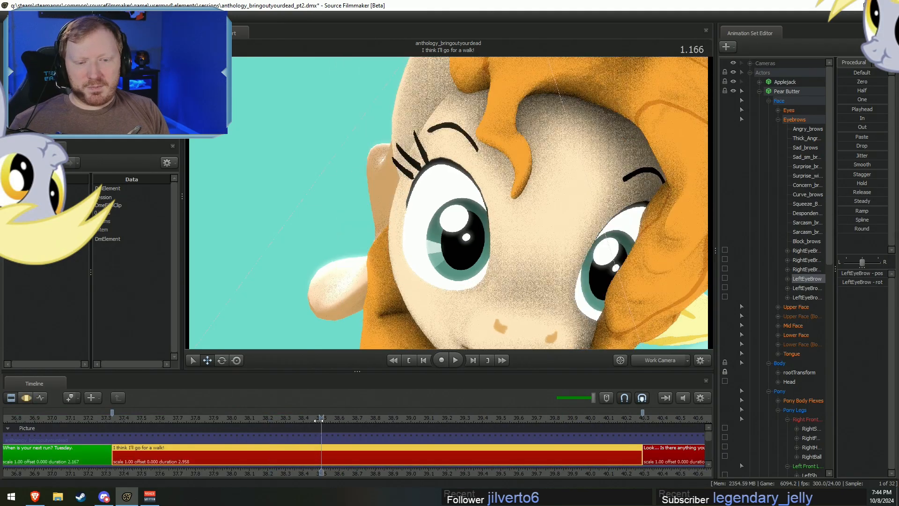
{"action": "left_click_drag", "start_coordinate": [319, 421], "coordinate": [278, 419]}
{"action": "key", "text": "space"}
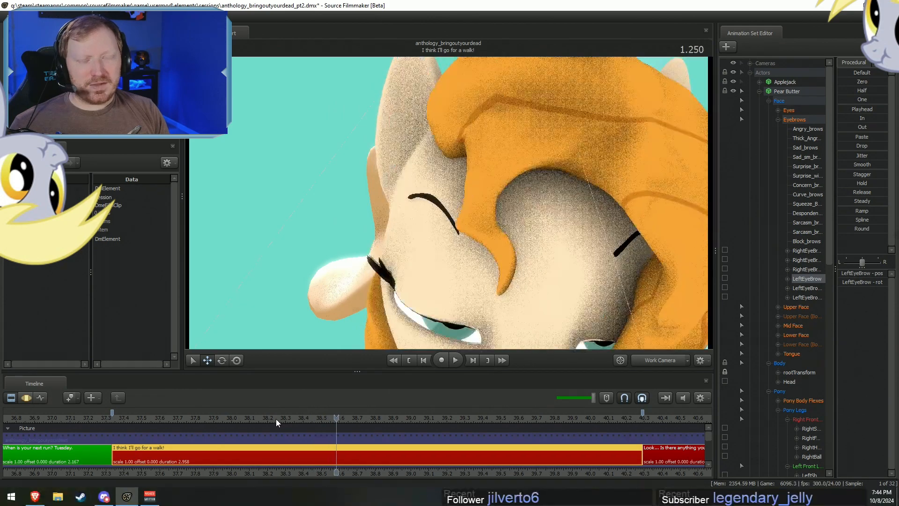
Set a time selection from just after 1.250 to near the shot's end, with falloff at its end, and select all of Pear Butter's Eyebrows.
{"action": "key", "text": "F3"}
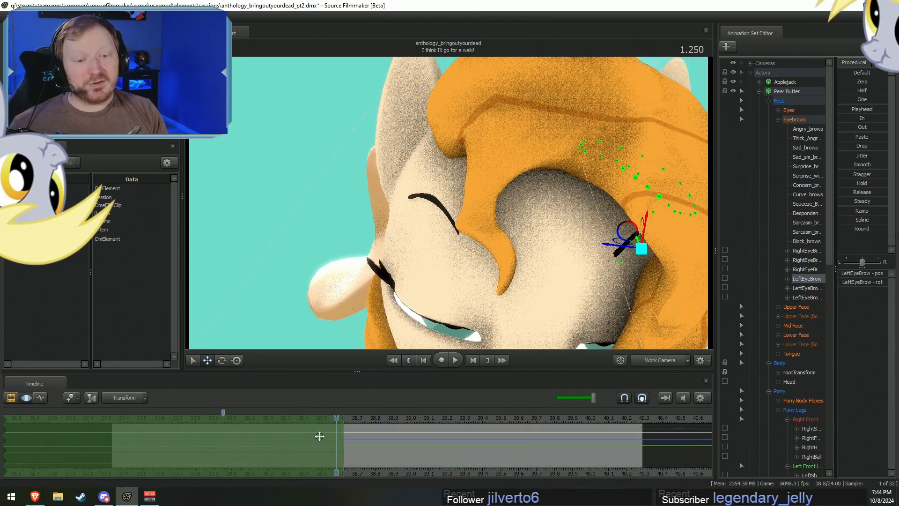
{"action": "left_click_drag", "start_coordinate": [341, 436], "coordinate": [536, 456]}
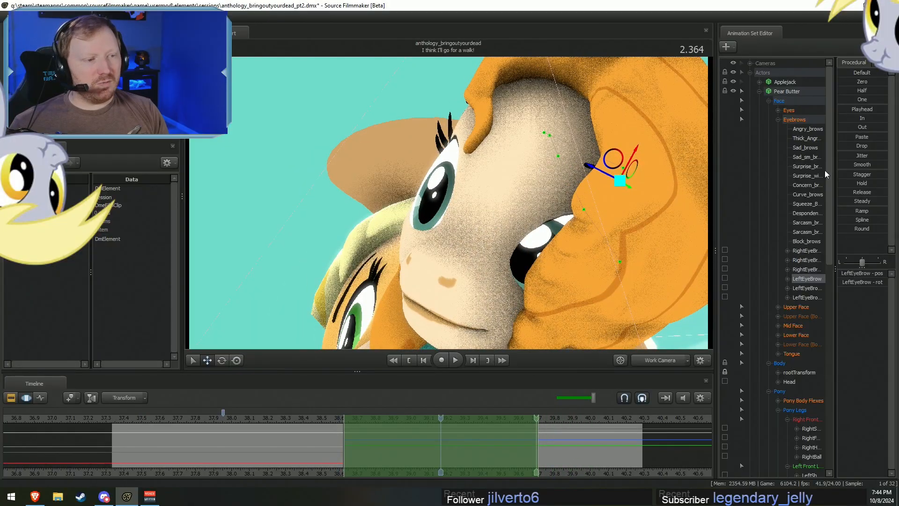
{"action": "left_click", "coordinate": [804, 120]}
{"action": "left_click_drag", "start_coordinate": [536, 446], "coordinate": [599, 450]}
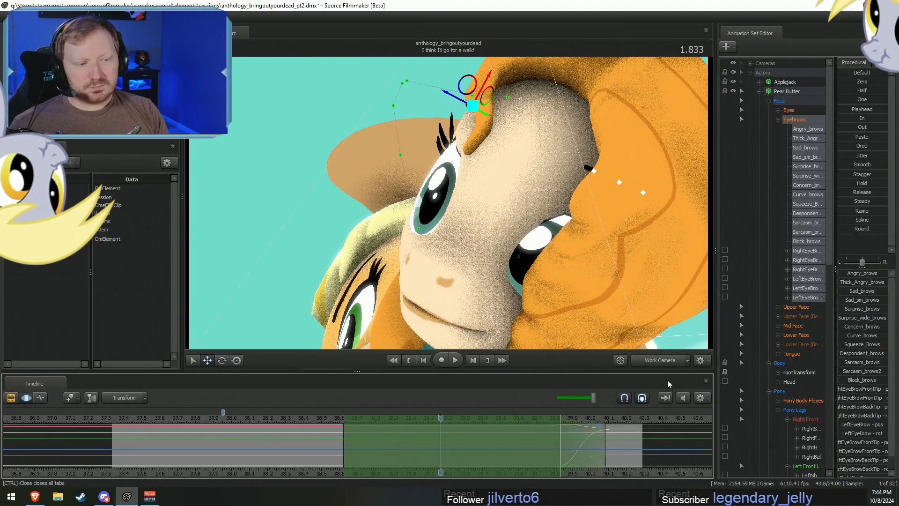
In the Main Camera view, blend Pear Butter's Eyebrows fully toward their In pose across the time selection.
{"action": "left_click", "coordinate": [667, 364]}
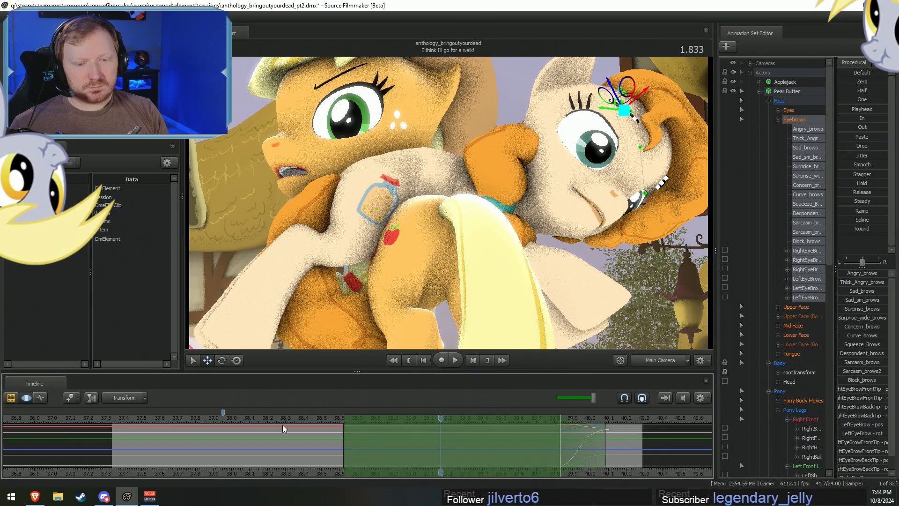
{"action": "key", "text": "shift+space"}
{"action": "key", "text": "space"}
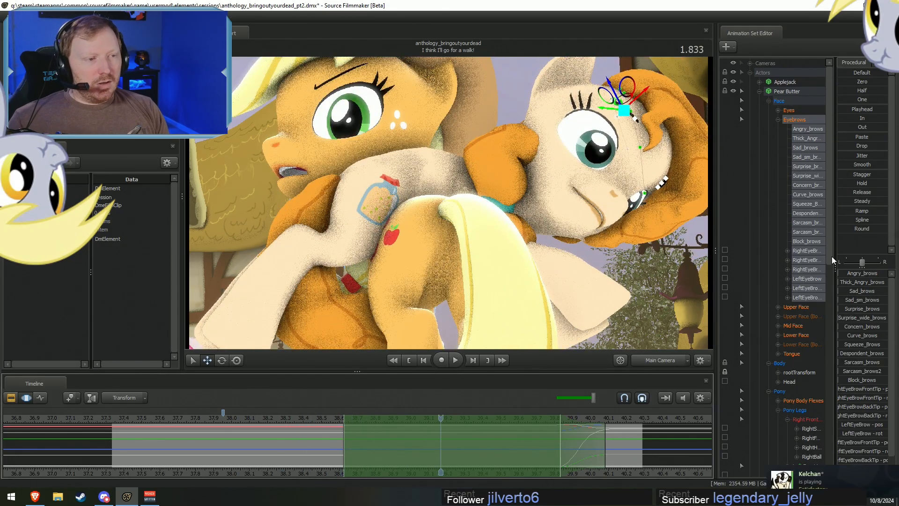
{"action": "left_click_drag", "start_coordinate": [842, 120], "coordinate": [880, 133]}
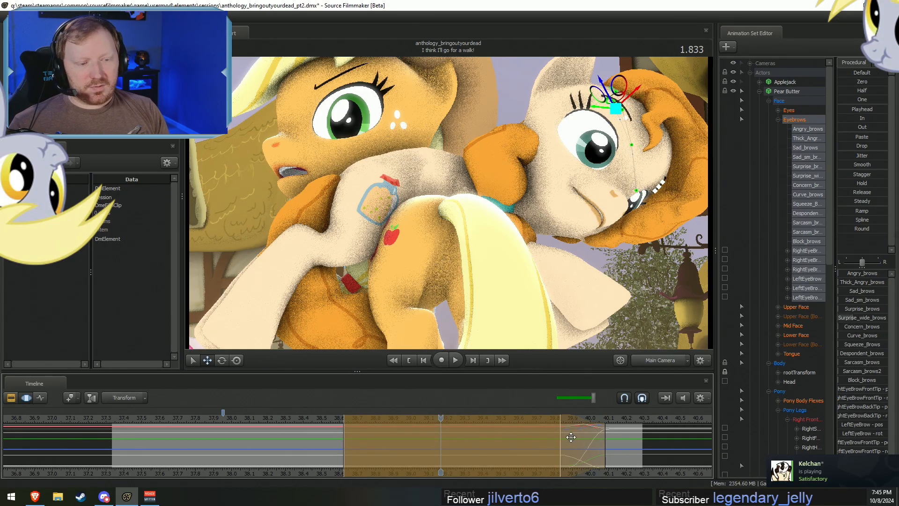
Play back the shot from near its start to check how Pear Butter's eyebrows carry through the head turn.
{"action": "key", "text": "space"}
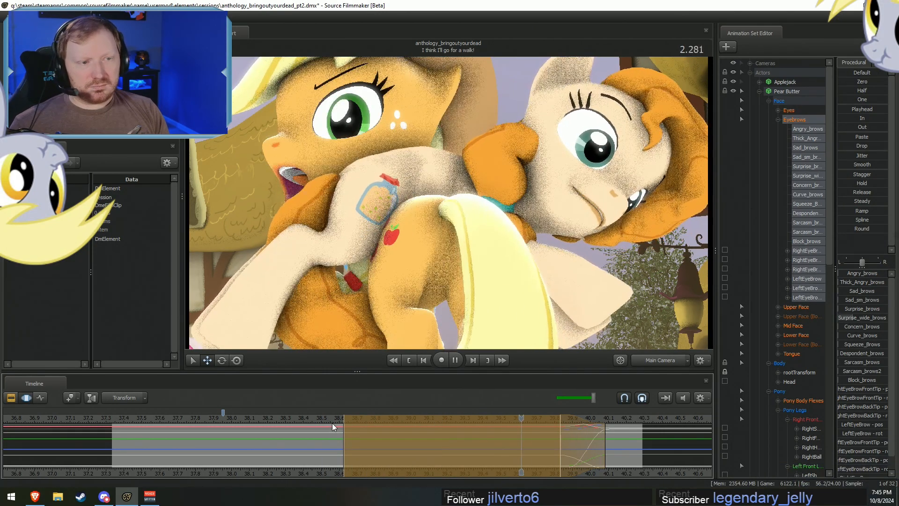
{"action": "left_click_drag", "start_coordinate": [308, 417], "coordinate": [380, 449]}
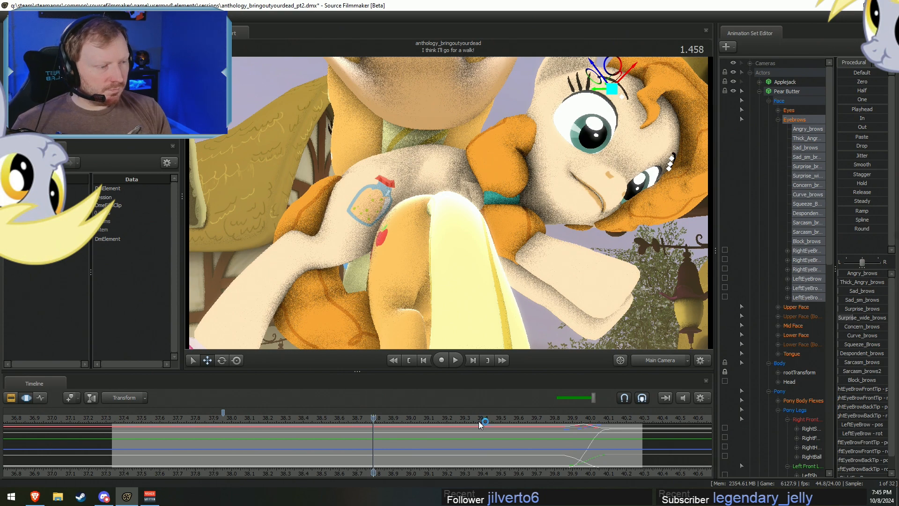
{"action": "left_click", "coordinate": [119, 417]}
{"action": "key", "text": "space"}
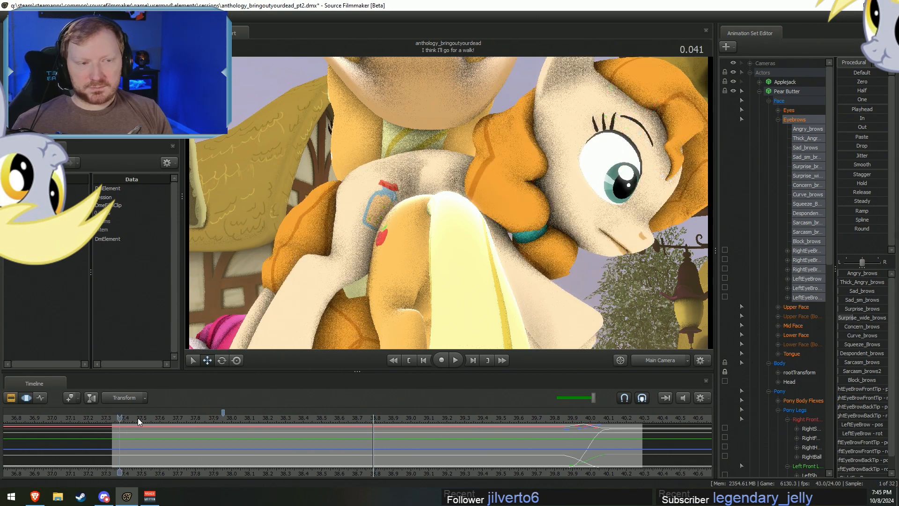
{"action": "key", "text": "space"}
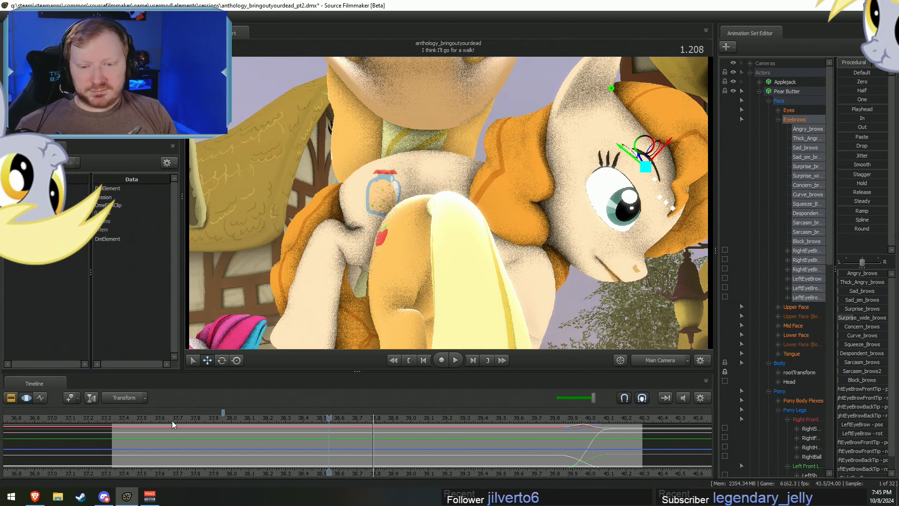
{"action": "key", "text": "space"}
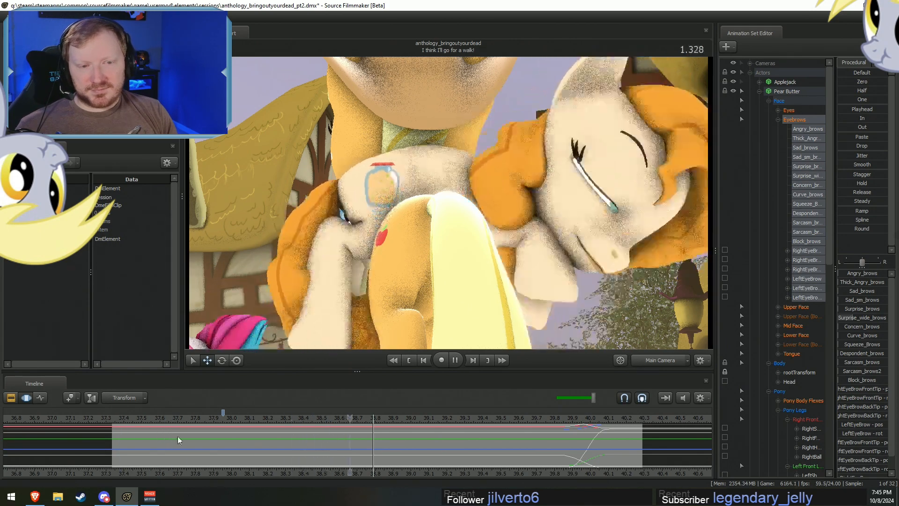
{"action": "key", "text": "space"}
{"action": "left_click", "coordinate": [134, 418]}
{"action": "key", "text": "space"}
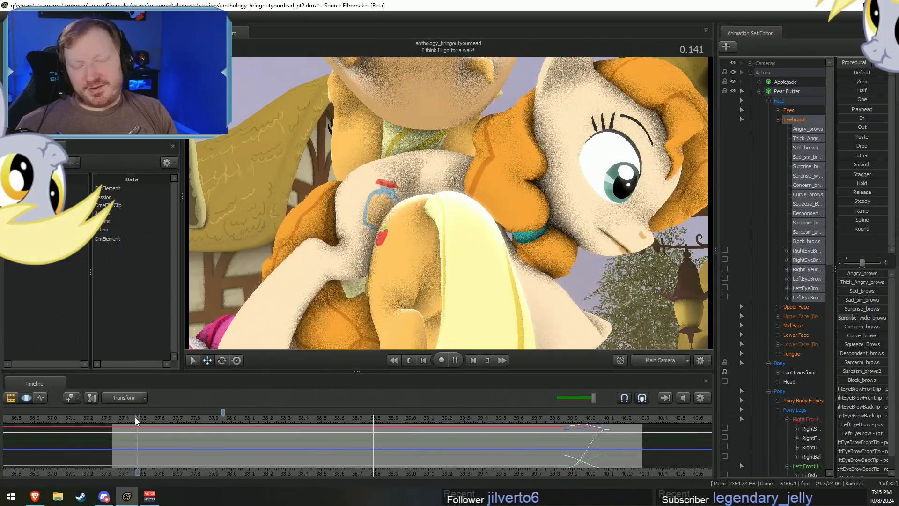
{"action": "key", "text": "space"}
{"action": "left_click", "coordinate": [134, 417]}
{"action": "key", "text": "space"}
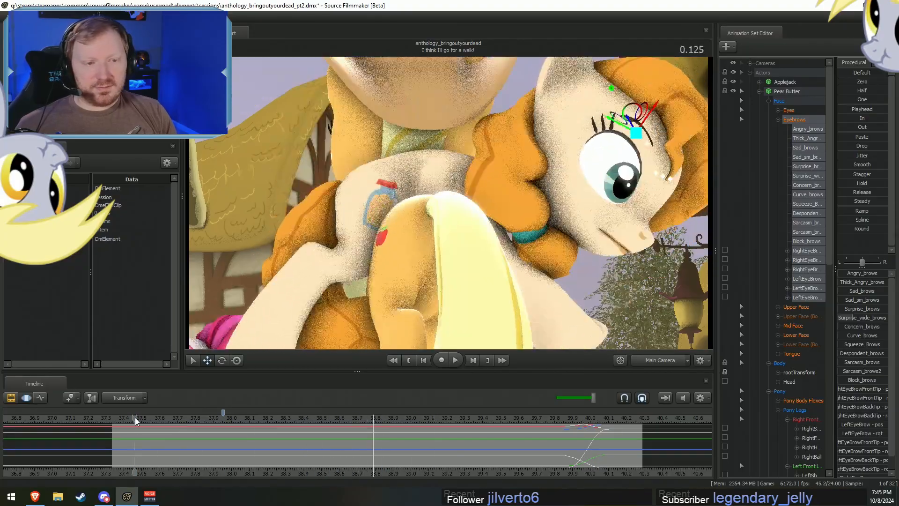
{"action": "key", "text": "space"}
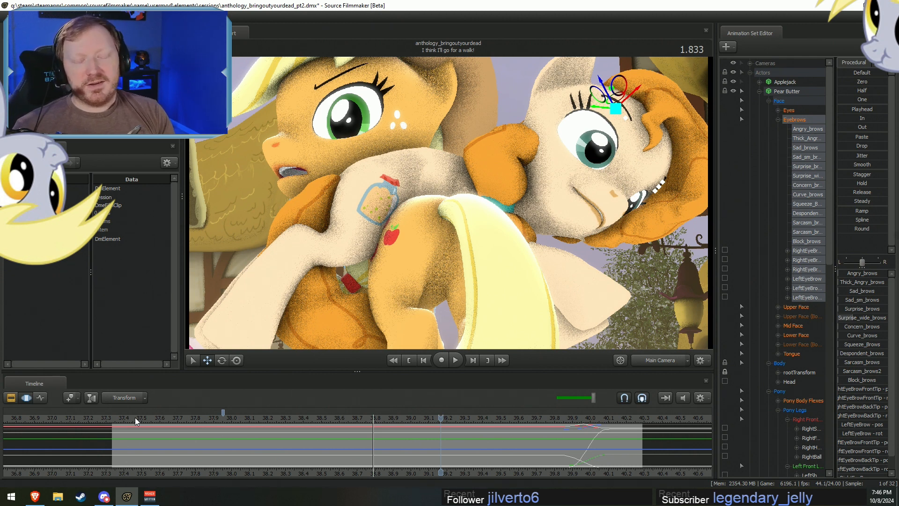
{"action": "left_click", "coordinate": [135, 418]}
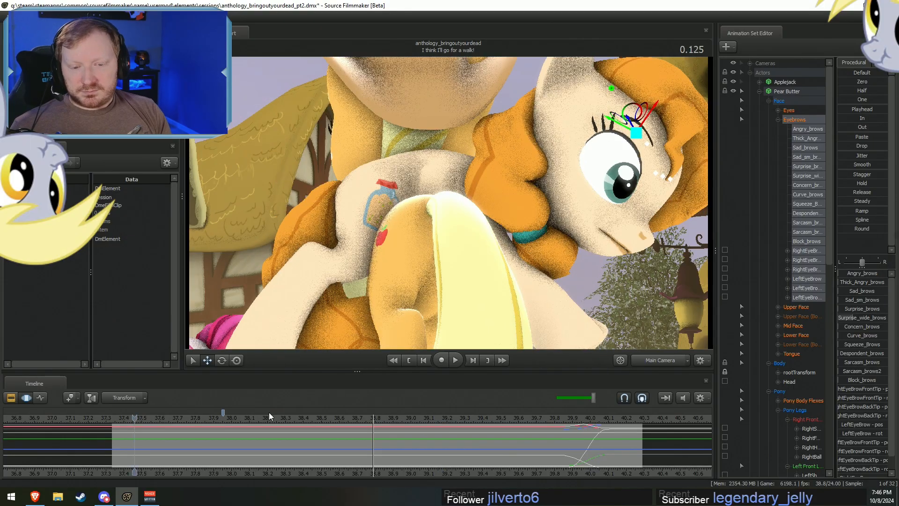
{"action": "left_click_drag", "start_coordinate": [268, 415], "coordinate": [231, 417]}
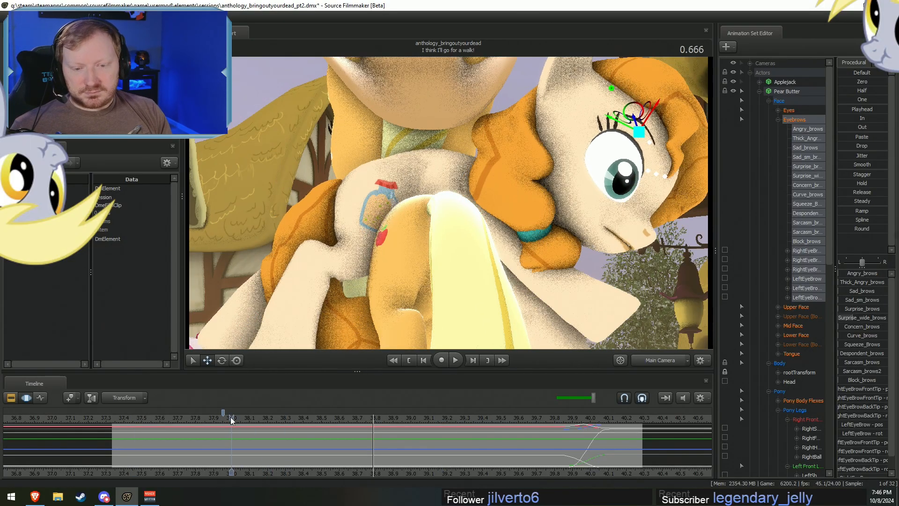
{"action": "key", "text": "space"}
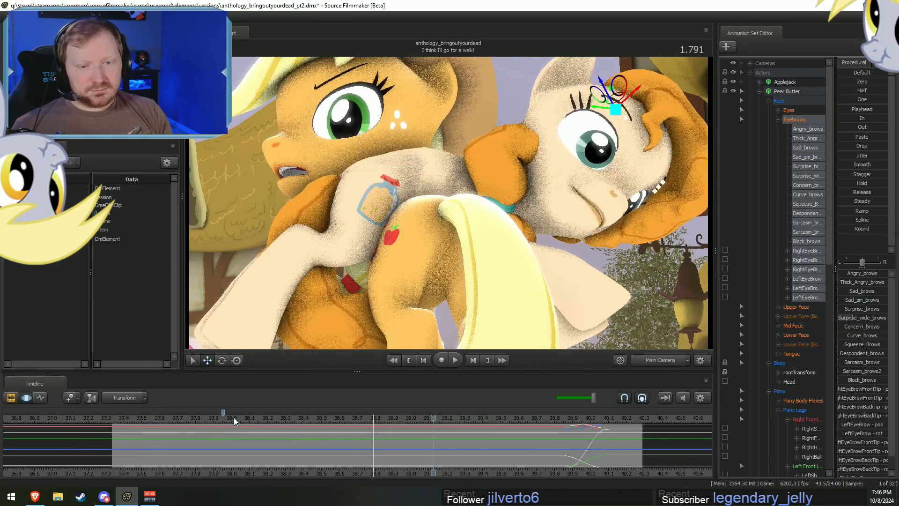
Replay Pear Butter's blink and head turn repeatedly from 1.208 in the Main Camera view.
{"action": "left_click", "coordinate": [327, 415]}
{"action": "left_click", "coordinate": [327, 415]}
{"action": "left_click", "coordinate": [327, 415]}
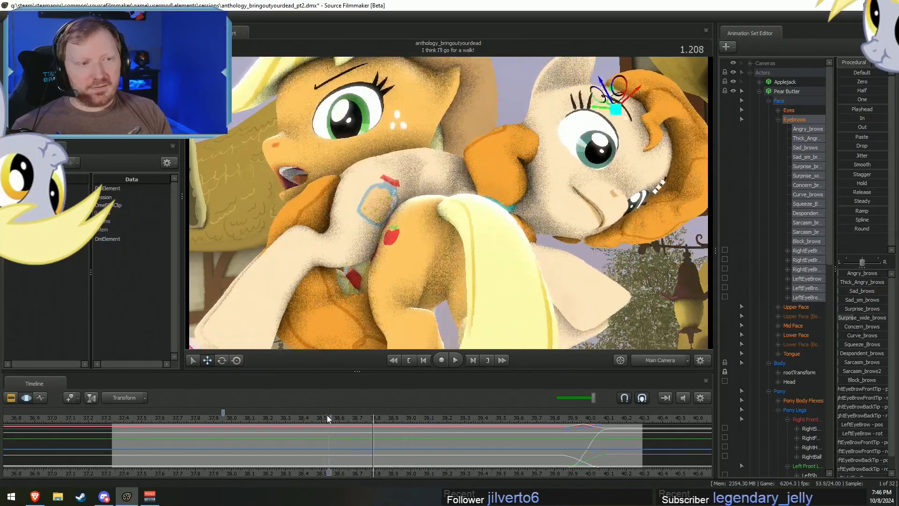
{"action": "key", "text": "space"}
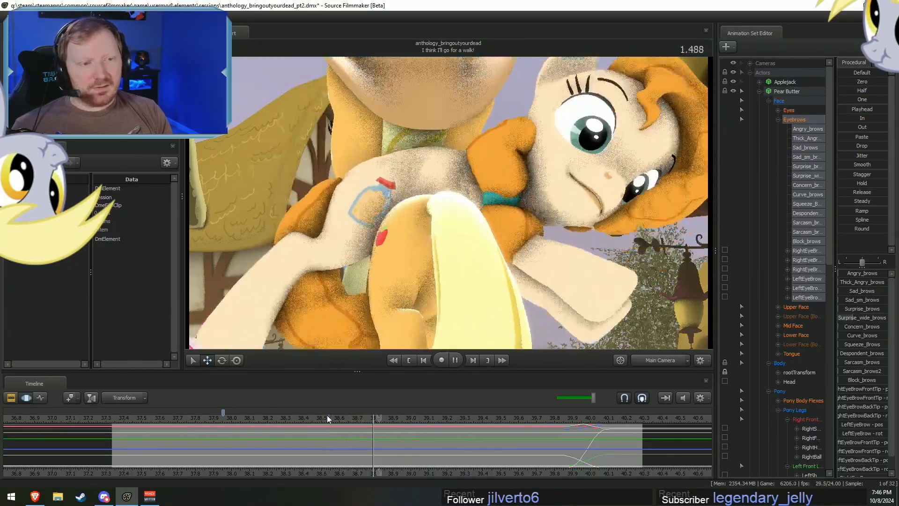
{"action": "left_click", "coordinate": [326, 415]}
{"action": "key", "text": "space"}
{"action": "left_click", "coordinate": [327, 415]}
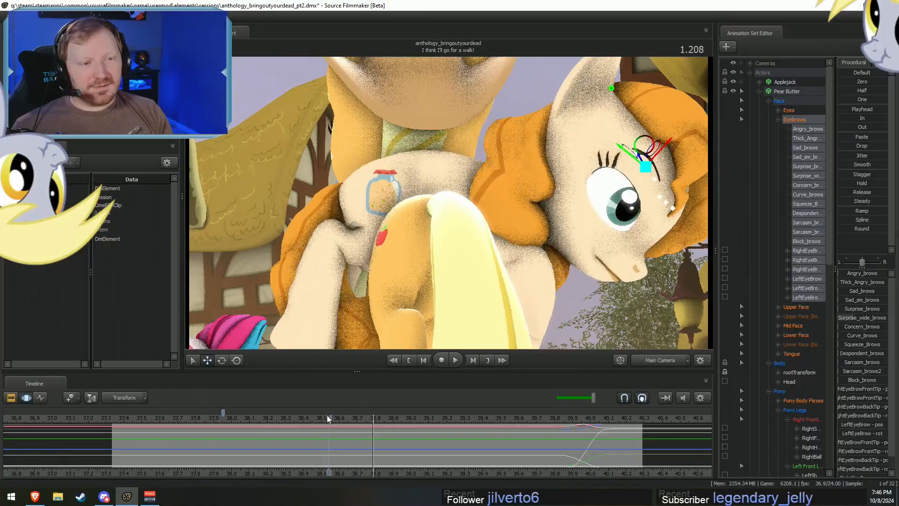
{"action": "key", "text": "space"}
{"action": "left_click", "coordinate": [327, 415]}
{"action": "key", "text": "space"}
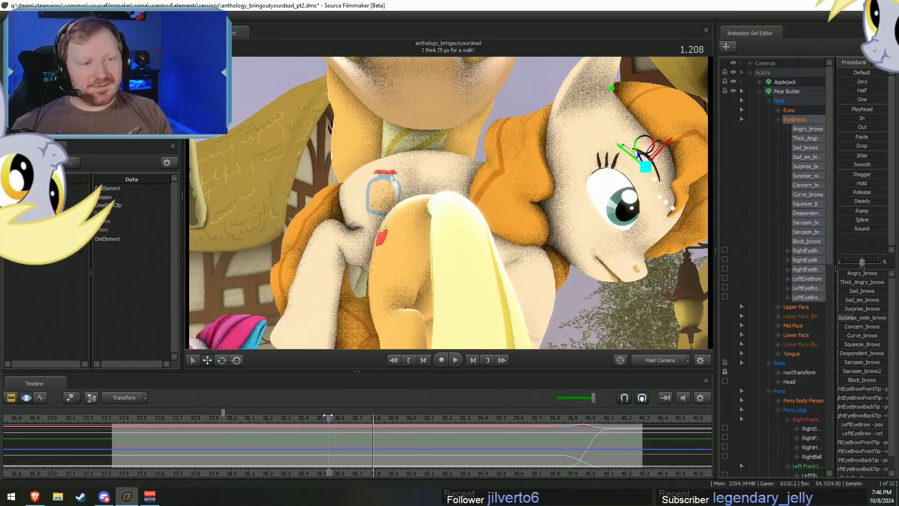
{"action": "key", "text": "space"}
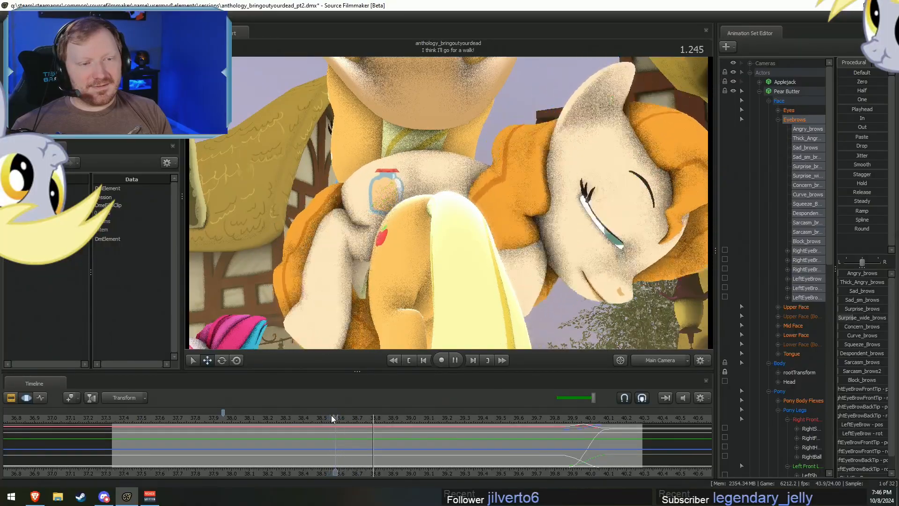
{"action": "left_click", "coordinate": [330, 414]}
{"action": "key", "text": "space"}
{"action": "key", "text": "space"}
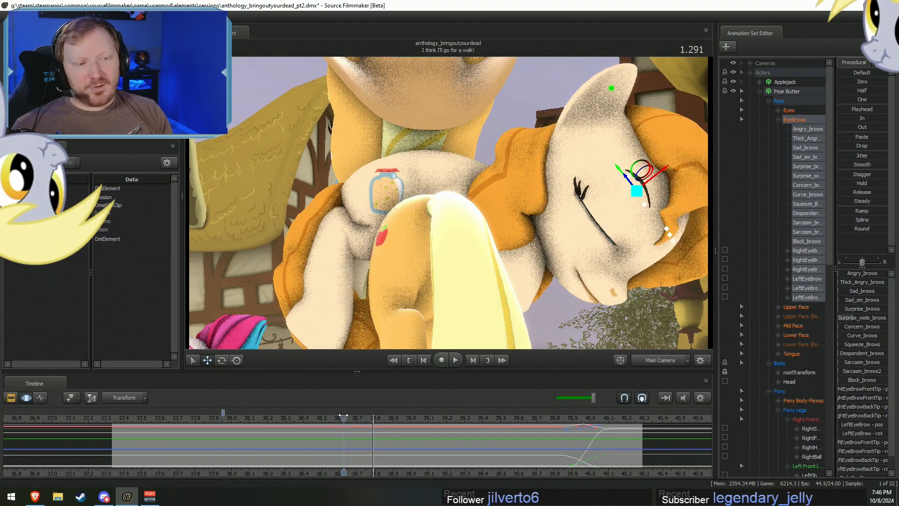
{"action": "left_click", "coordinate": [329, 416]}
{"action": "key", "text": "space"}
Turn on looping playback and loop a narrow time range around Pear Butter's blink and head turn.
{"action": "scroll", "coordinate": [375, 425], "scroll_direction": "up", "scroll_amount": 10}
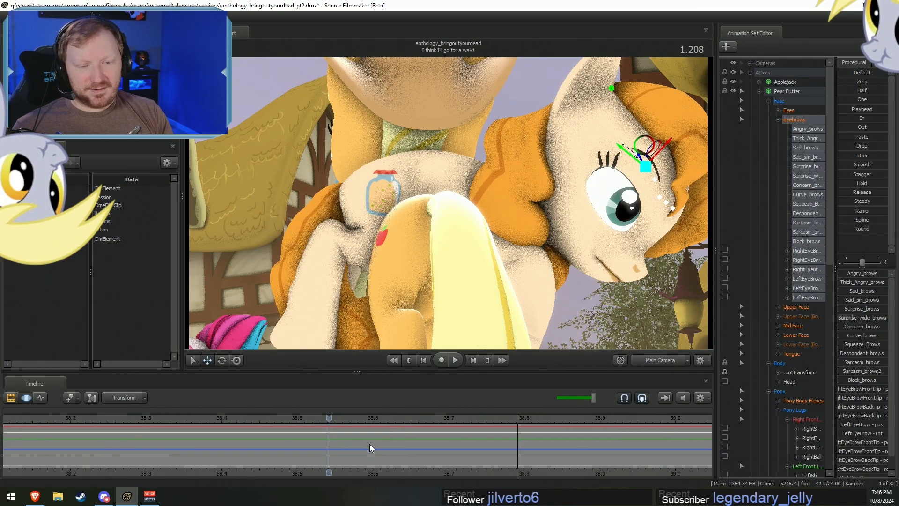
{"action": "left_click", "coordinate": [667, 401]}
{"action": "key", "text": "space"}
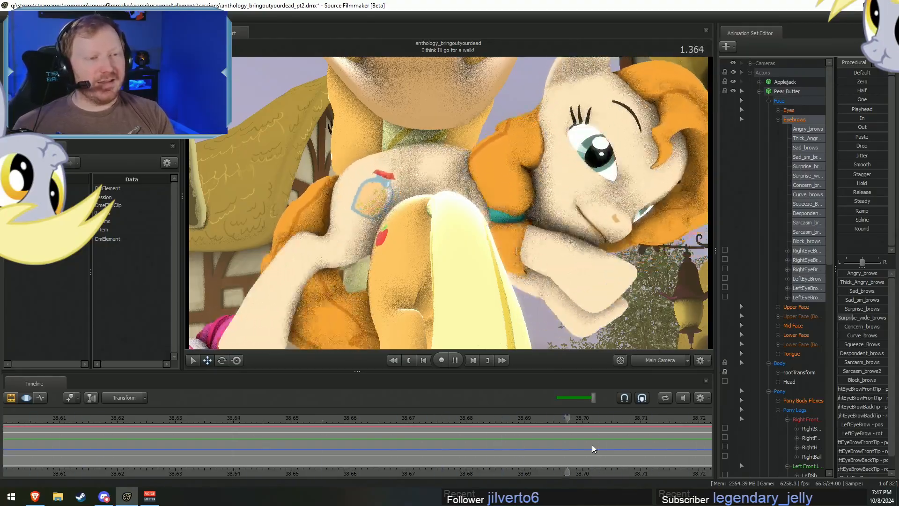
{"action": "key", "text": "space"}
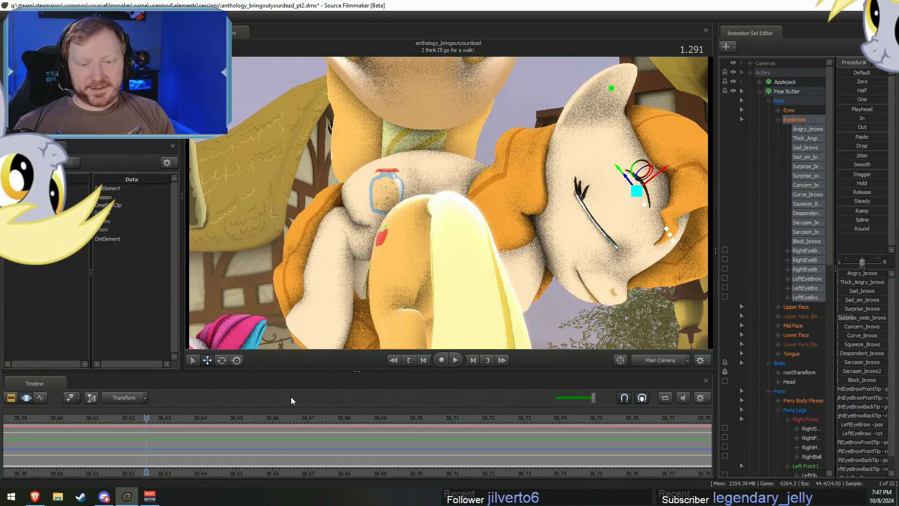
{"action": "key", "text": "space"}
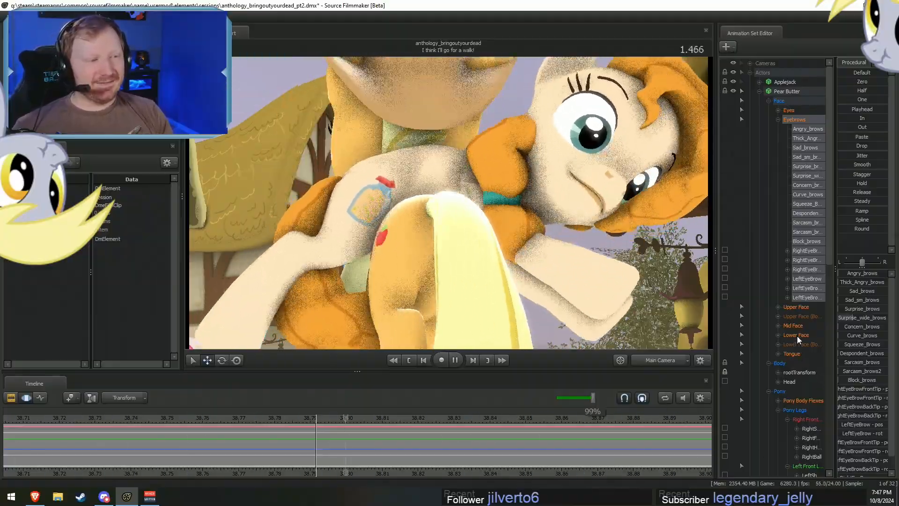
Try raising Mouth_frown in Pear Butter's Lower Face while the head turn loops.
{"action": "left_click", "coordinate": [797, 335]}
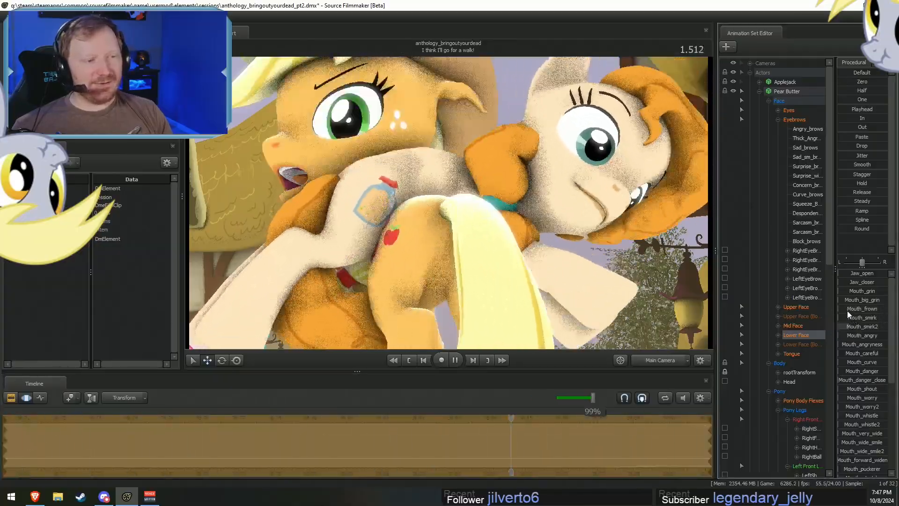
{"action": "left_click_drag", "start_coordinate": [847, 310], "coordinate": [887, 310]}
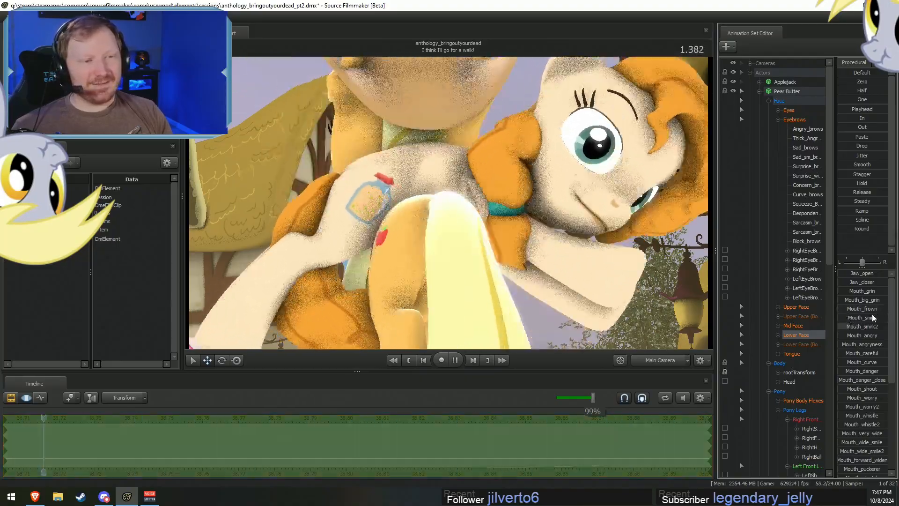
Try adjusting Mouth_smirk2 and Jaw_open in Pear Butter's Lower Face while the head turn loops, and stop playback.
{"action": "left_click_drag", "start_coordinate": [853, 301], "coordinate": [846, 327]}
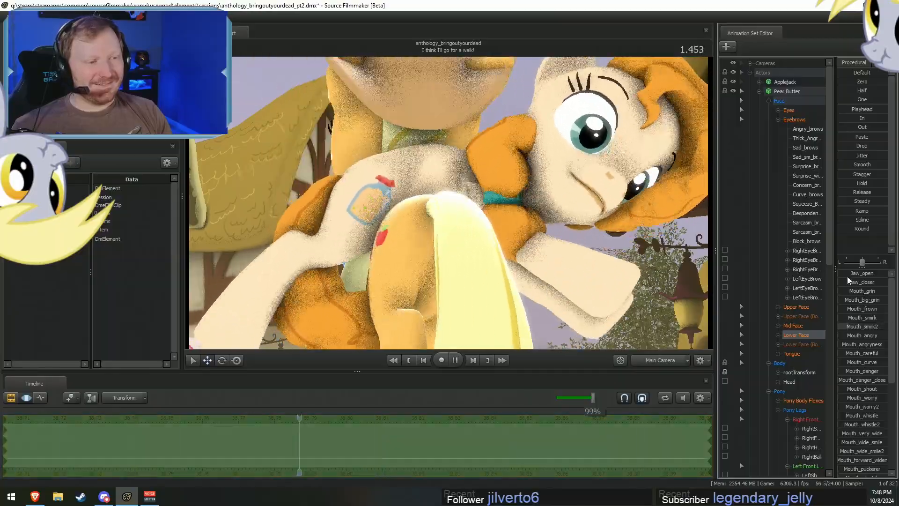
{"action": "left_click_drag", "start_coordinate": [848, 274], "coordinate": [852, 274]}
{"action": "key", "text": "space"}
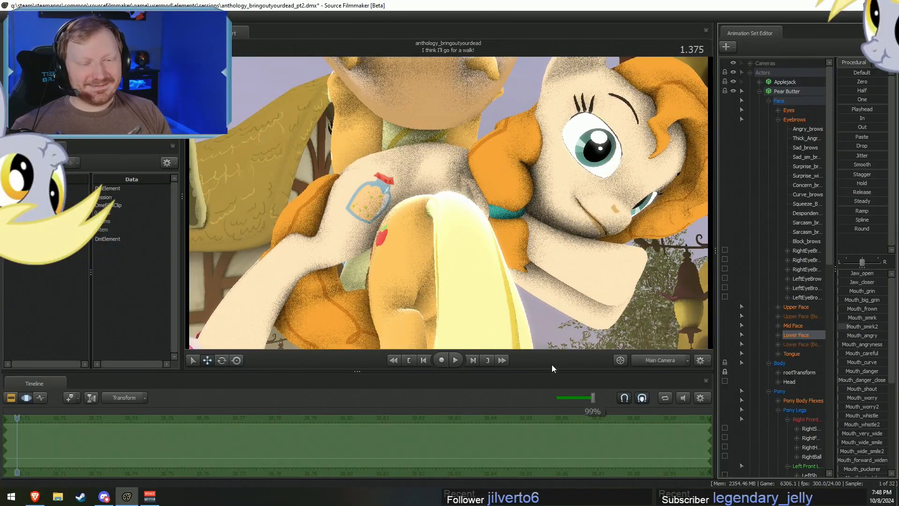
Play the whole "I think I'll go for a walk!" shot from 0.041 to review Pear Butter's head turn and expressions.
{"action": "left_click", "coordinate": [223, 441]}
{"action": "scroll", "coordinate": [224, 442], "scroll_direction": "down", "scroll_amount": 3}
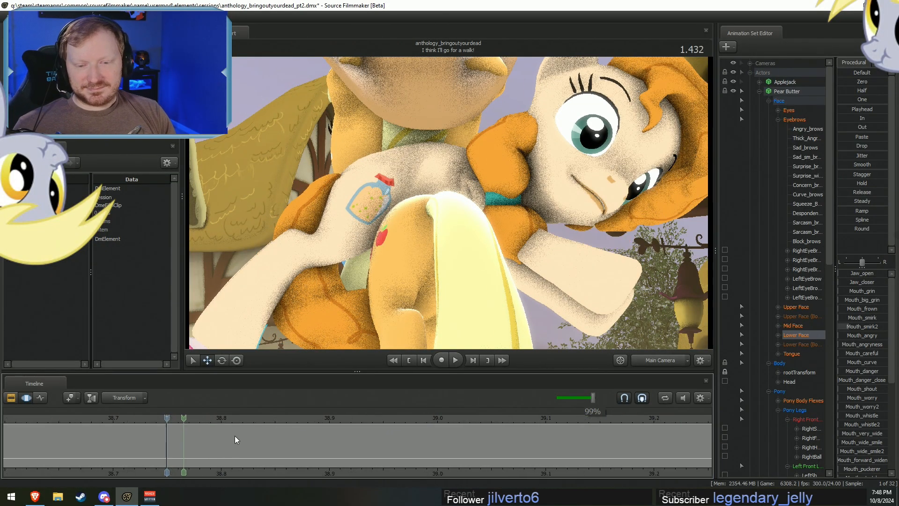
{"action": "scroll", "coordinate": [112, 440], "scroll_direction": "down", "scroll_amount": 3}
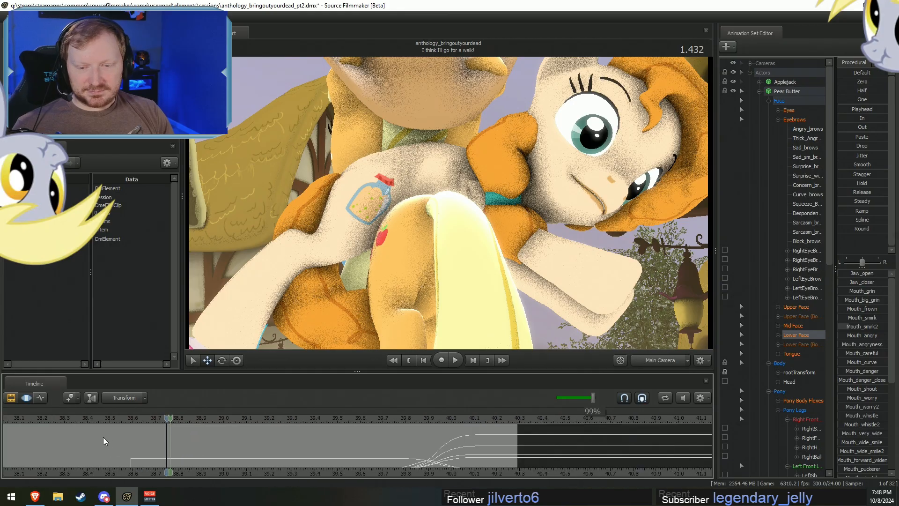
{"action": "scroll", "coordinate": [103, 437], "scroll_direction": "down", "scroll_amount": 2}
{"action": "middle_click_drag", "start_coordinate": [145, 450], "coordinate": [406, 462]}
{"action": "left_click", "coordinate": [284, 426]}
{"action": "left_click", "coordinate": [267, 415]}
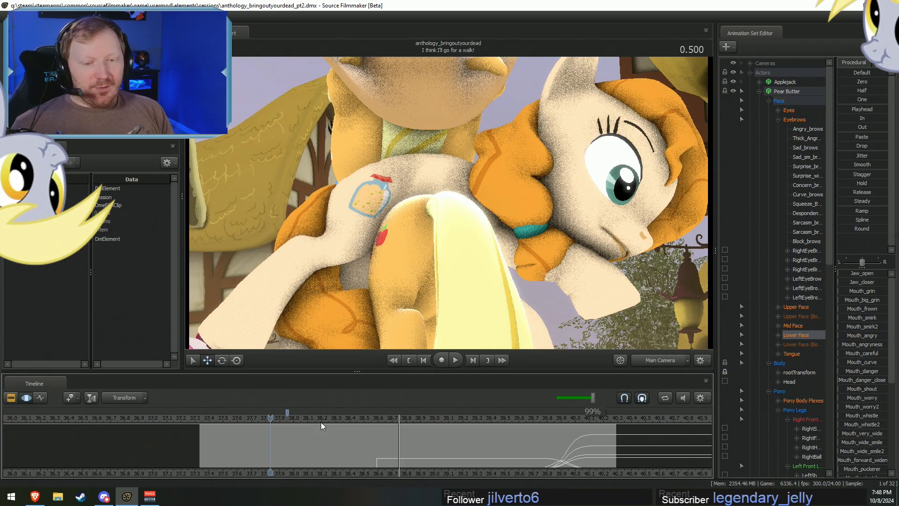
{"action": "left_click", "coordinate": [217, 418]}
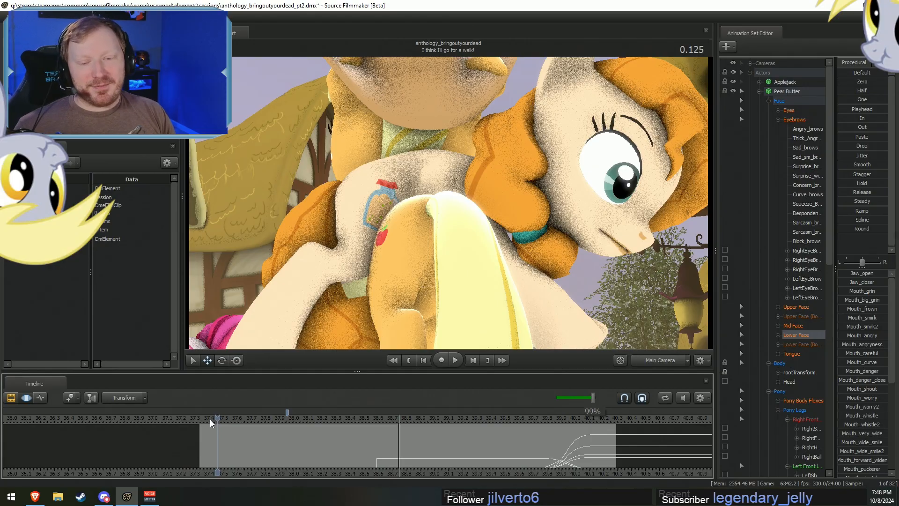
{"action": "left_click", "coordinate": [210, 420]}
{"action": "left_click", "coordinate": [206, 419]}
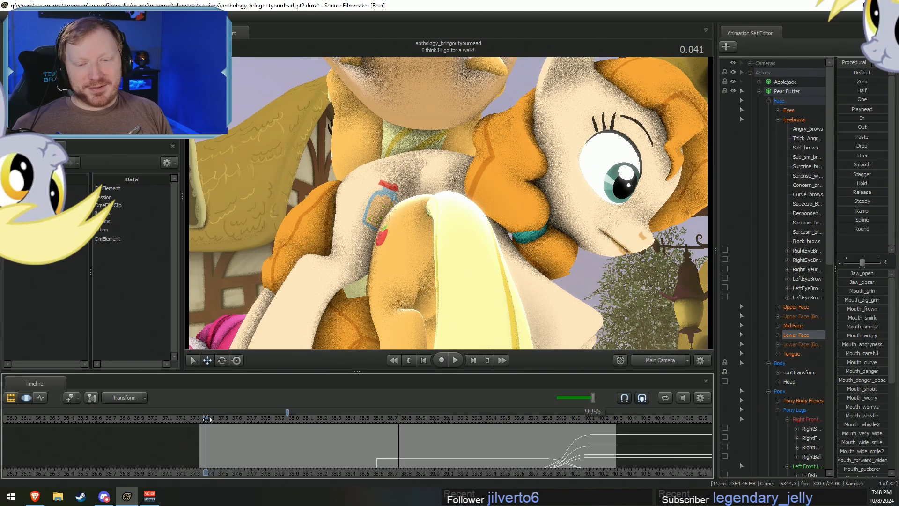
{"action": "key", "text": "space"}
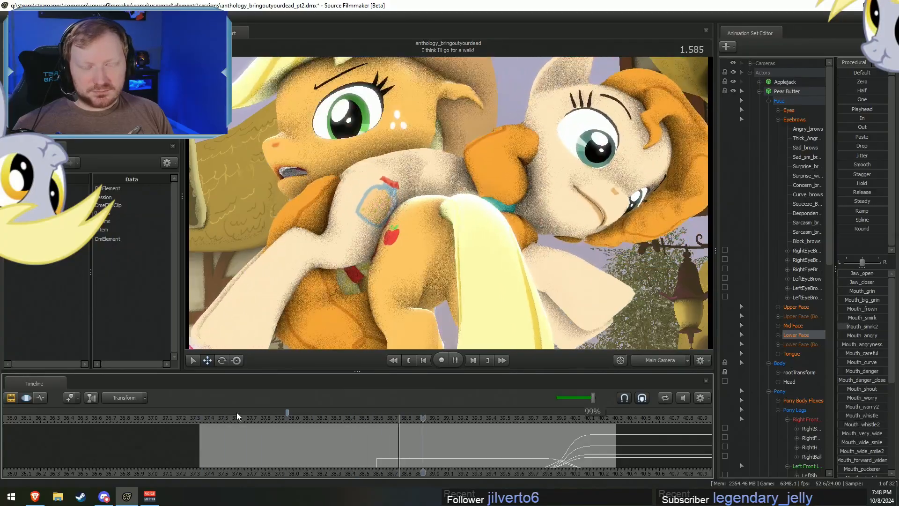
{"action": "key", "text": "space"}
Inspect Applejack and Pear Butter at 1.625 from the Work Camera, and return to the Main Camera.
{"action": "left_click", "coordinate": [658, 361]}
{"action": "mouse_move", "coordinate": [448, 203]}
{"action": "left_mouse_down"}
{"action": "mouse_move", "coordinate": [490, 207]}
{"action": "mouse_move", "coordinate": [449, 202]}
{"action": "left_mouse_up"}
{"action": "mouse_move", "coordinate": [203, 431]}
{"action": "left_mouse_down"}
{"action": "mouse_move", "coordinate": [267, 429]}
{"action": "mouse_move", "coordinate": [229, 435]}
{"action": "mouse_move", "coordinate": [359, 457]}
{"action": "left_mouse_up"}
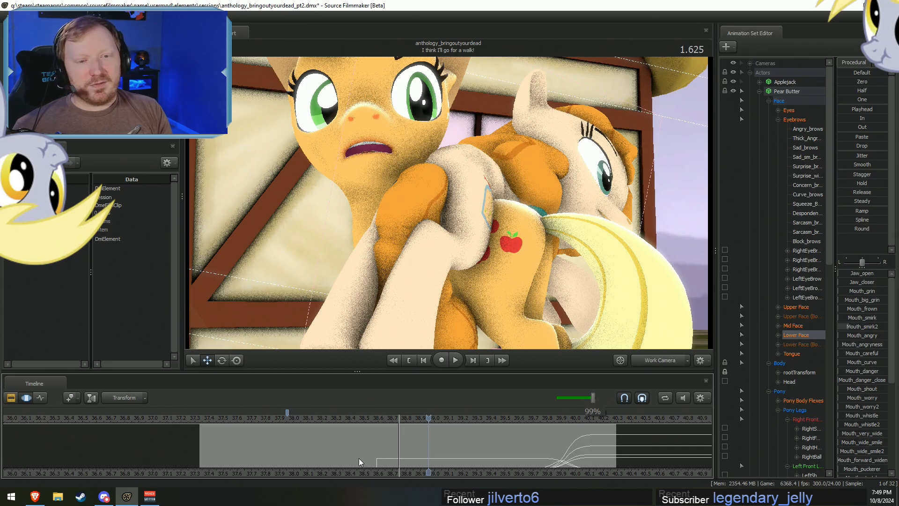
{"action": "left_click", "coordinate": [652, 362]}
Play across the cut from the end of the preceding "When is your next run? Tuesday." shot to check the transition.
{"action": "left_click", "coordinate": [329, 418]}
{"action": "mouse_move", "coordinate": [331, 418]}
{"action": "left_mouse_down"}
{"action": "mouse_move", "coordinate": [365, 421]}
{"action": "mouse_move", "coordinate": [323, 419]}
{"action": "left_mouse_up"}
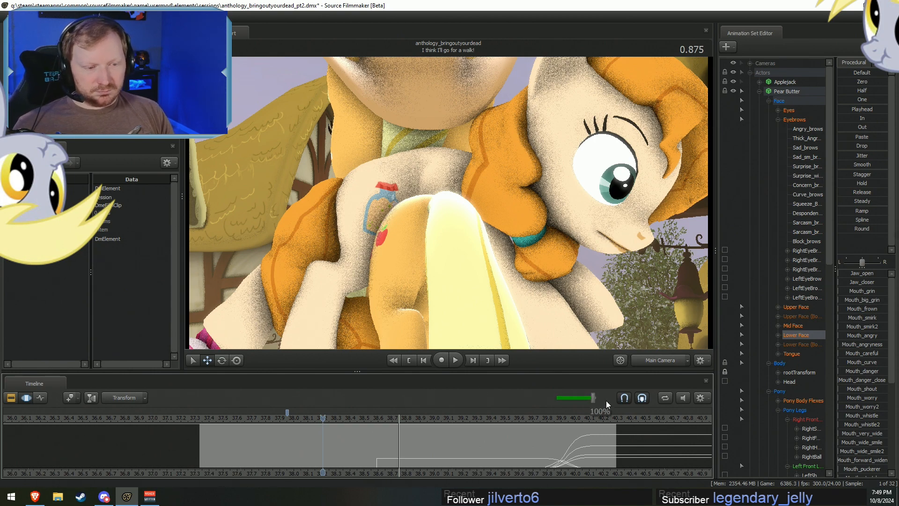
{"action": "left_click_drag", "start_coordinate": [234, 418], "coordinate": [197, 417]}
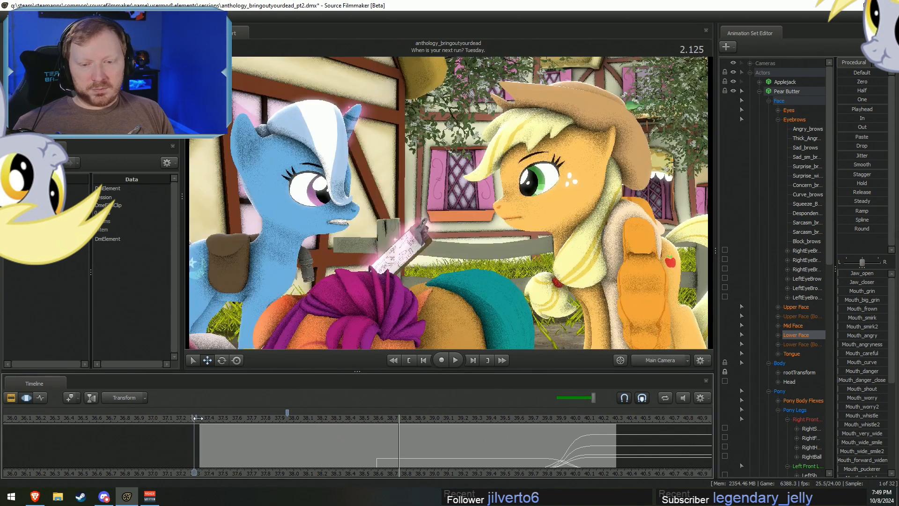
{"action": "key", "text": "space"}
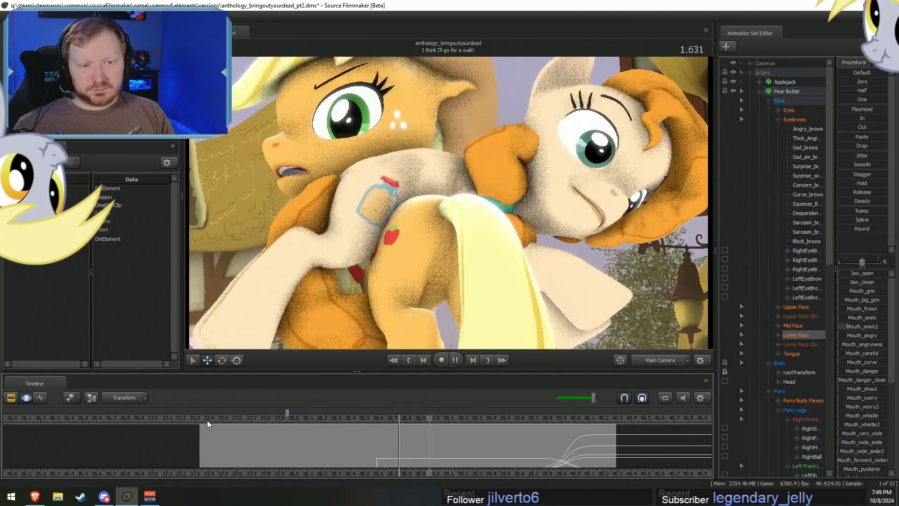
{"action": "left_click", "coordinate": [207, 419]}
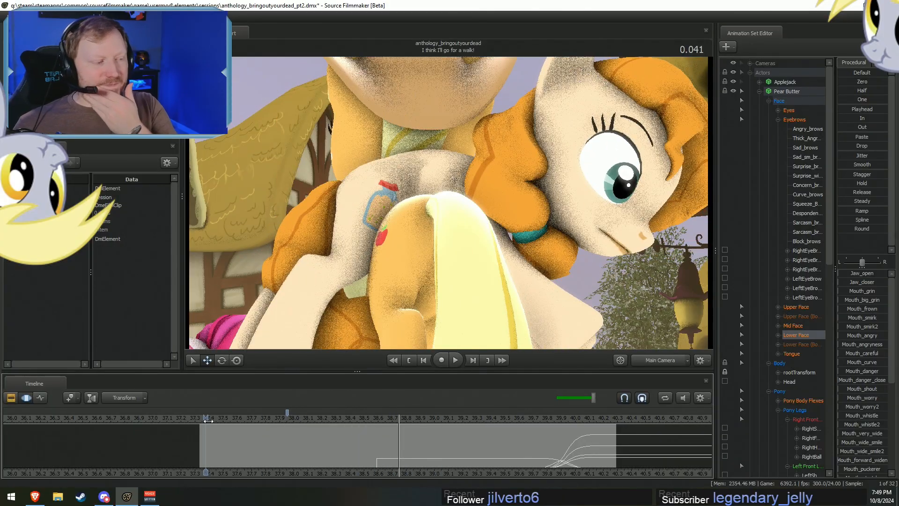
Replay Pear Butter's head turn from 0.541 and scrub back to 0.833.
{"action": "left_click", "coordinate": [275, 419]}
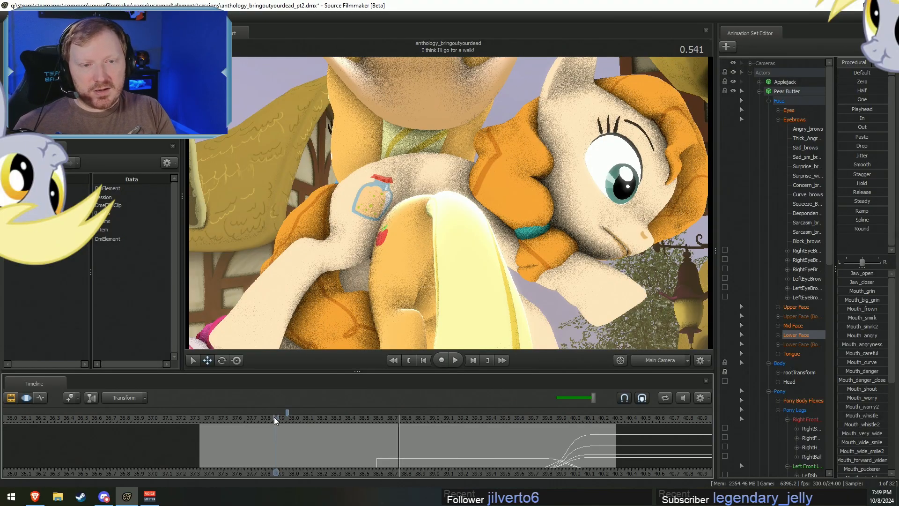
{"action": "key", "text": "space"}
{"action": "key", "text": "space"}
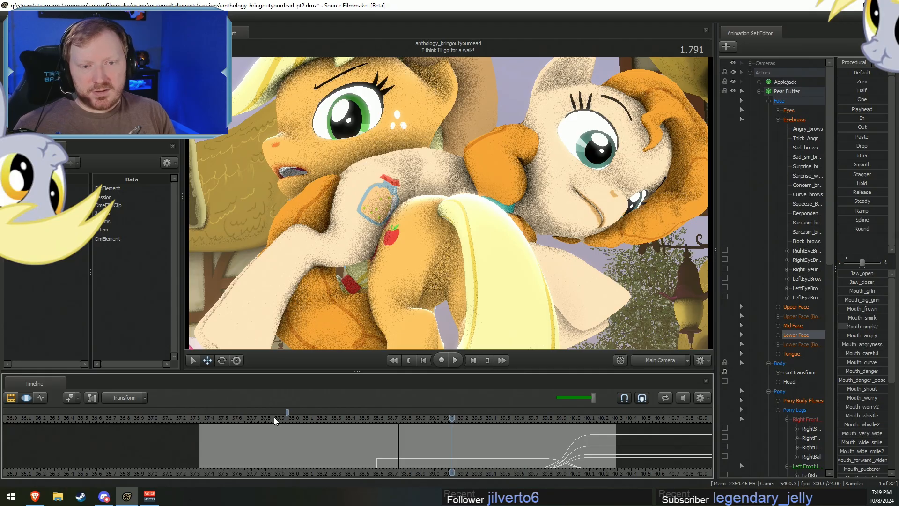
{"action": "left_click_drag", "start_coordinate": [370, 419], "coordinate": [317, 418]}
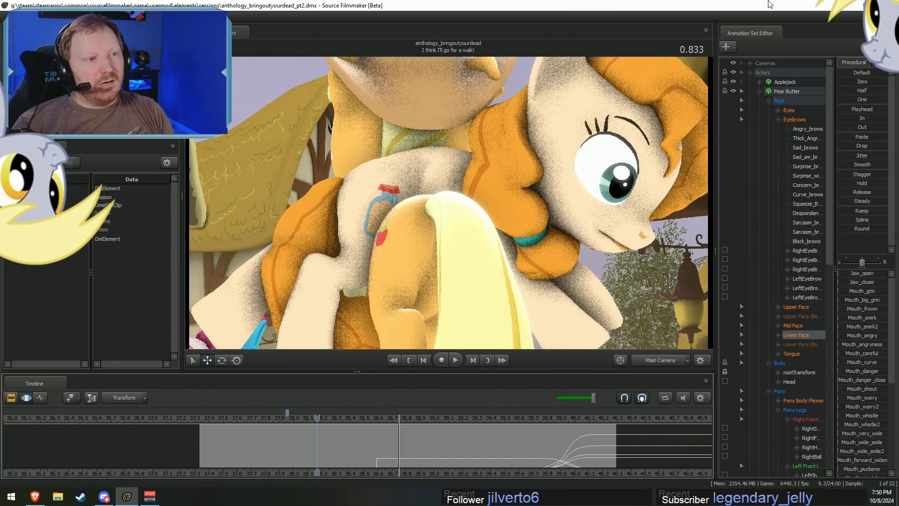
Play the shot from near its start and go to 2.916 to review Pear Butter's expression at the end.
{"action": "left_click", "coordinate": [230, 416]}
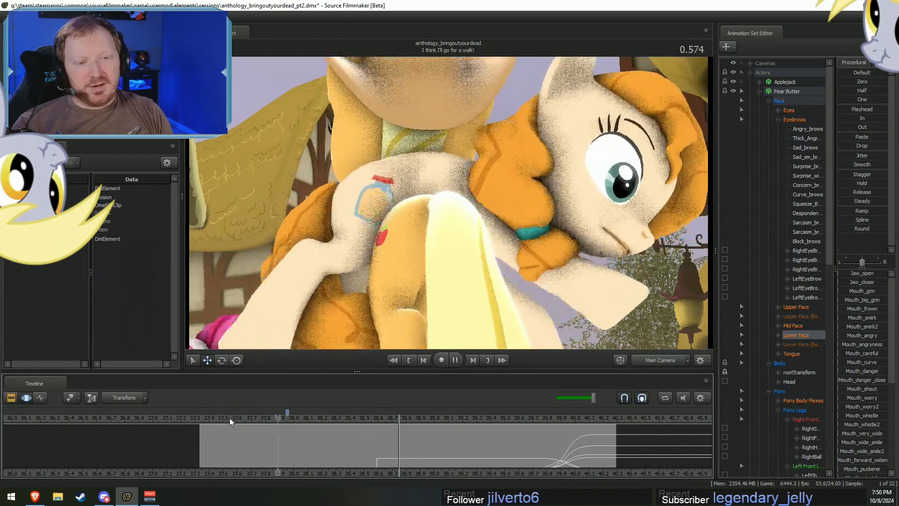
{"action": "key", "text": "space"}
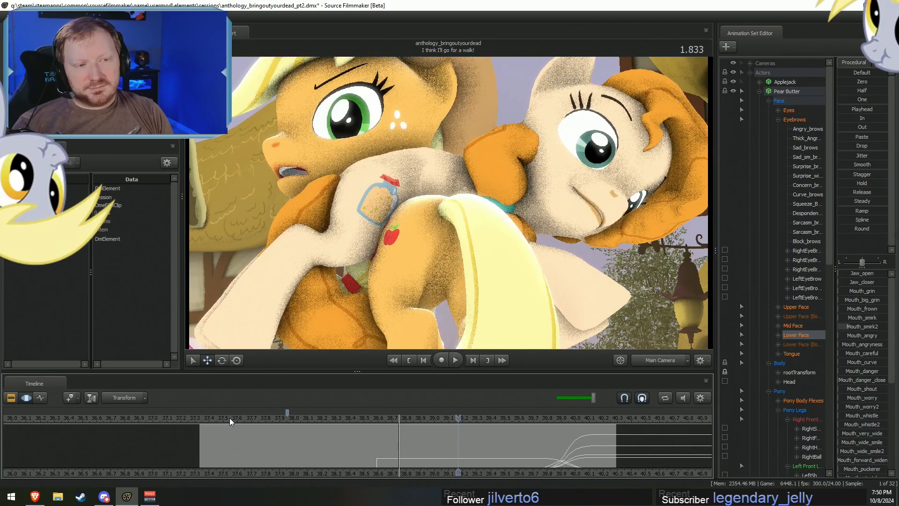
{"action": "key", "text": "space"}
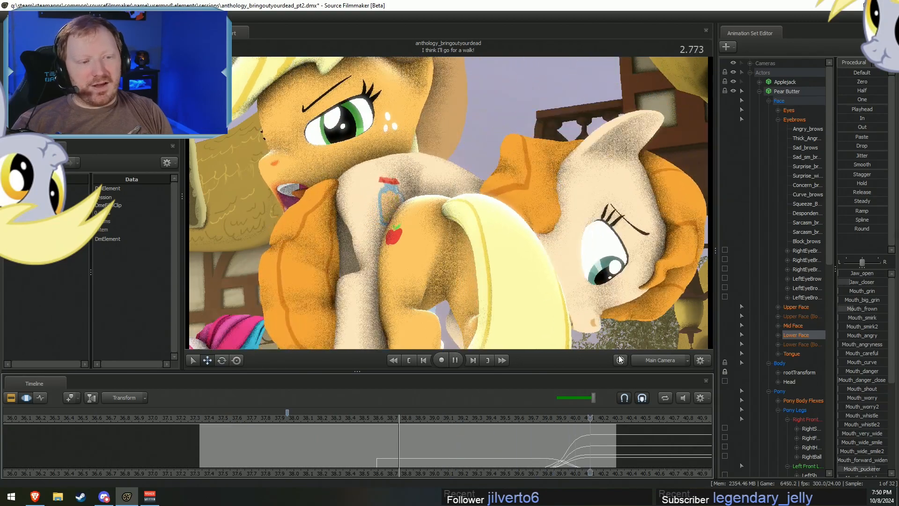
{"action": "left_click", "coordinate": [611, 416]}
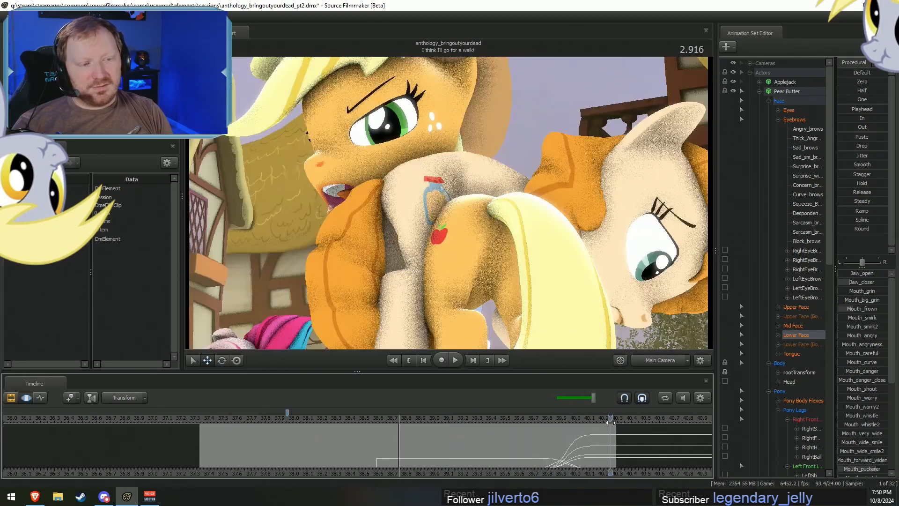
Show the sequence in the Clip Editor and scrub to 1.208 in the "Can you hang round a couple minutes?" shot.
{"action": "left_click_drag", "start_coordinate": [622, 426], "coordinate": [645, 440]}
{"action": "scroll", "coordinate": [515, 435], "scroll_direction": "down", "scroll_amount": 7}
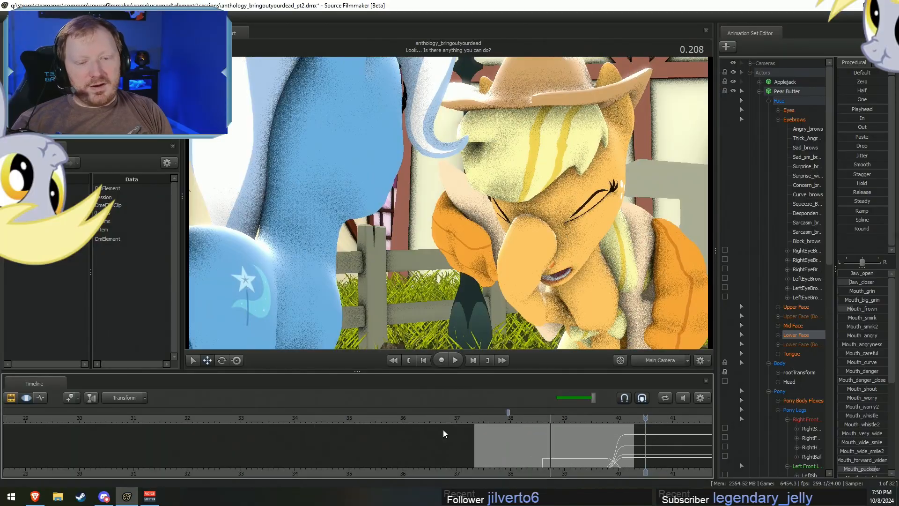
{"action": "key", "text": "F2"}
{"action": "left_click_drag", "start_coordinate": [353, 416], "coordinate": [453, 417]}
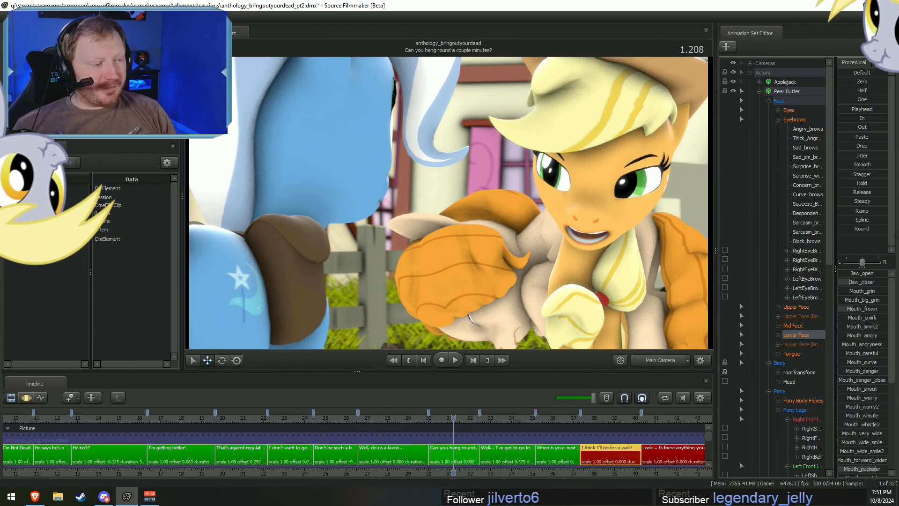
Close Source Filmmaker and answer its closing prompt.
{"action": "left_click", "coordinate": [889, 5]}
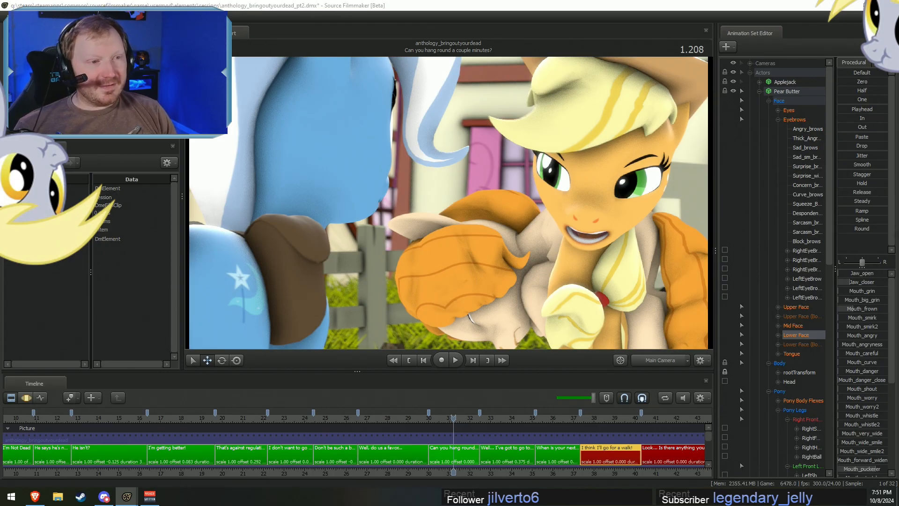
{"action": "left_click", "coordinate": [404, 253]}
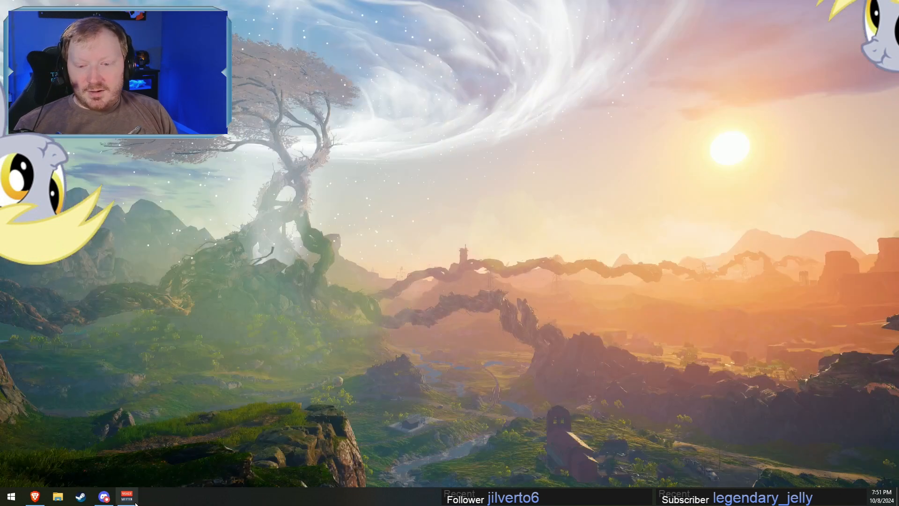
Switch to the Brave browser, open the Twitch Stream Manager and bring up the Raid Channel list.
{"action": "left_click", "coordinate": [35, 496]}
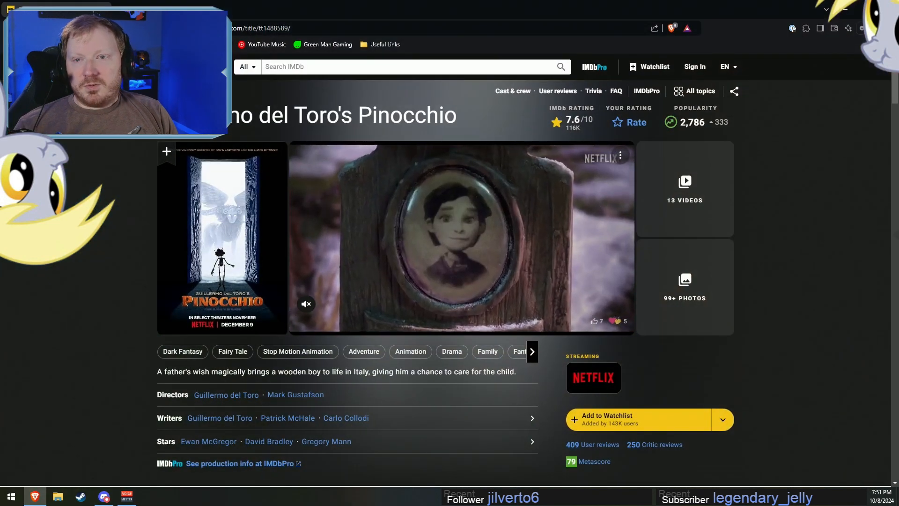
{"action": "left_click", "coordinate": [197, 45]}
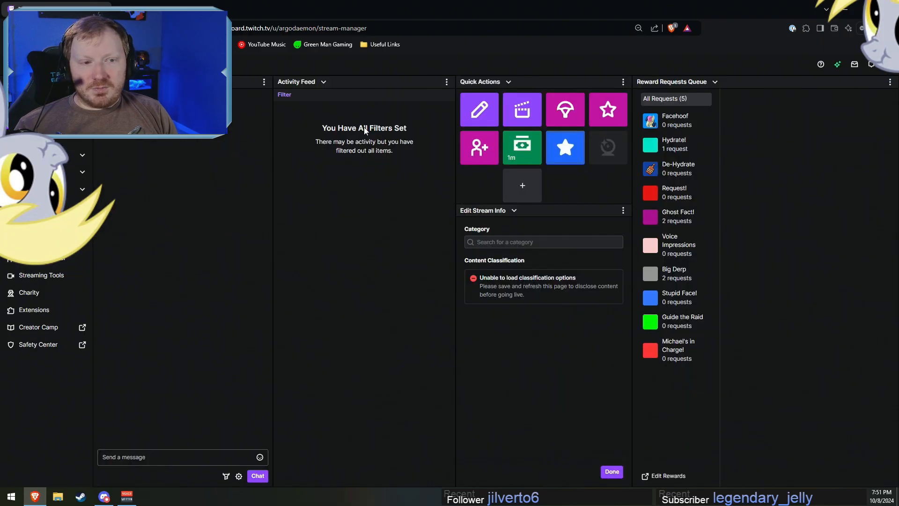
{"action": "left_click", "coordinate": [560, 120]}
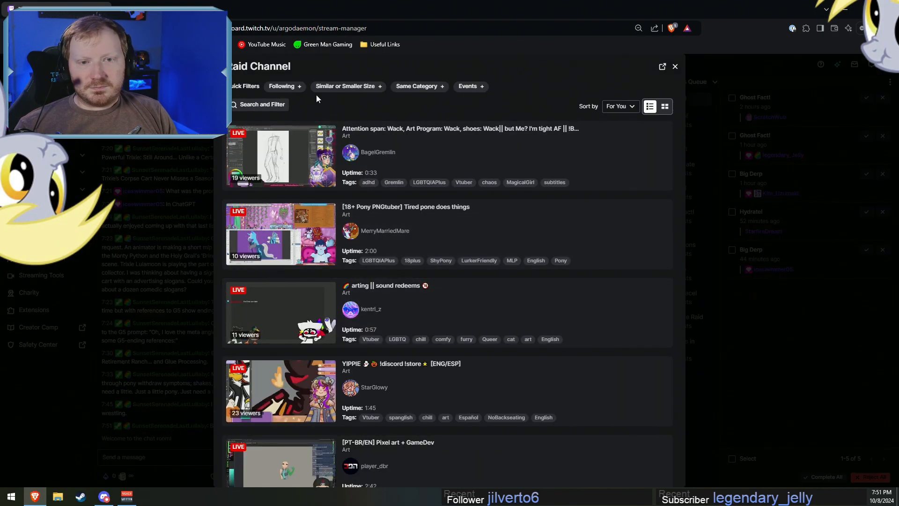
Filter the raid list to Following and start a raid on the live Lethal Company channel.
{"action": "left_click", "coordinate": [282, 86]}
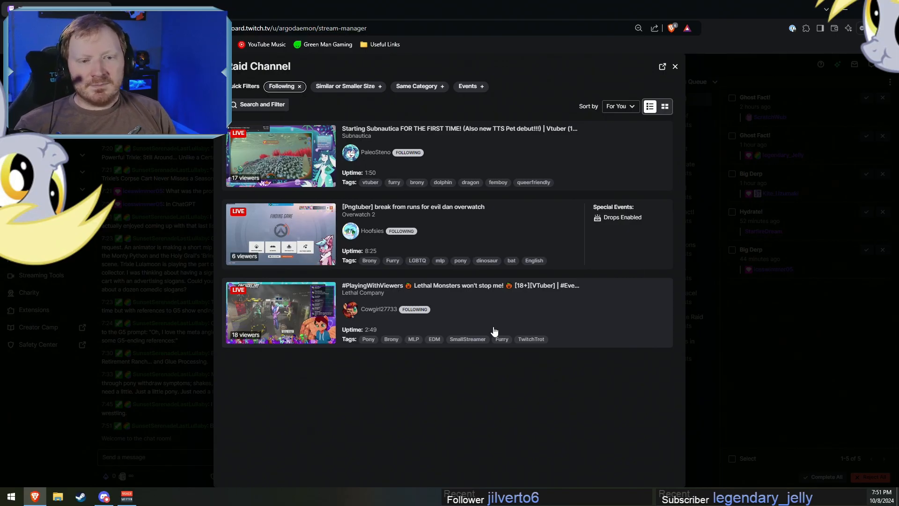
{"action": "left_click", "coordinate": [285, 311]}
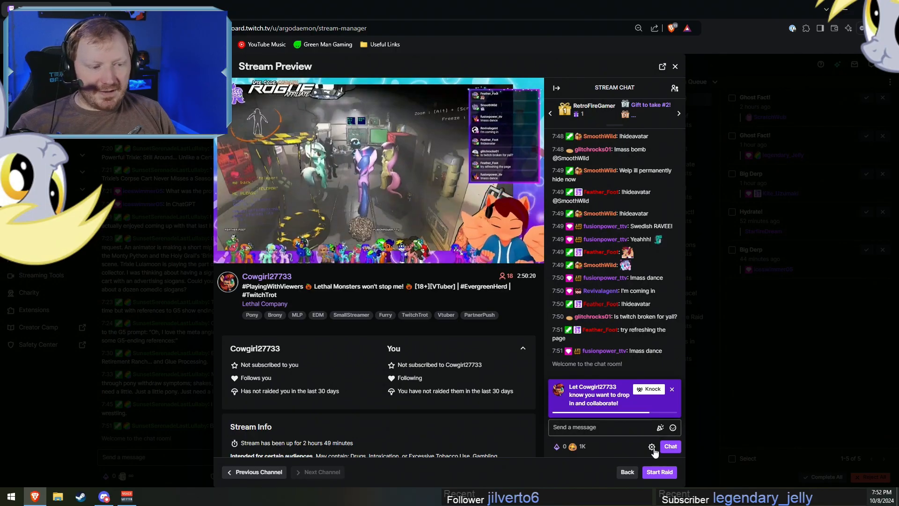
{"action": "left_click", "coordinate": [659, 473]}
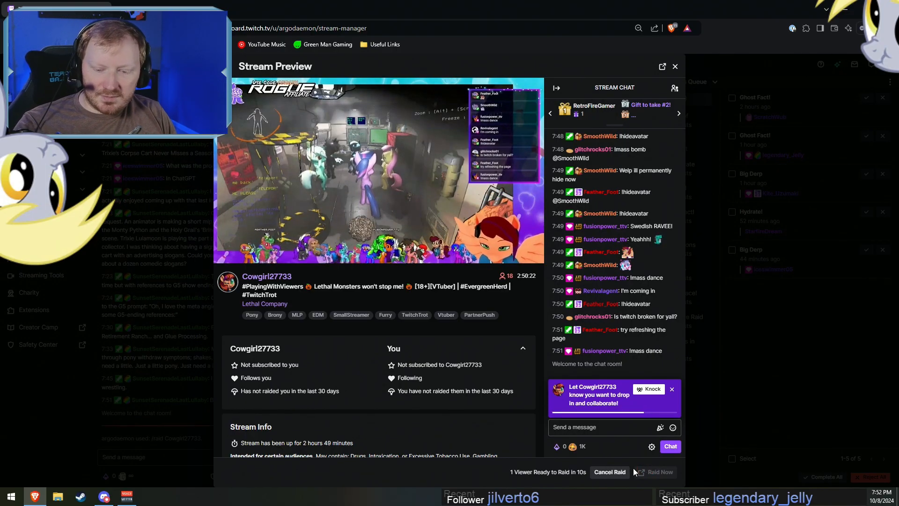